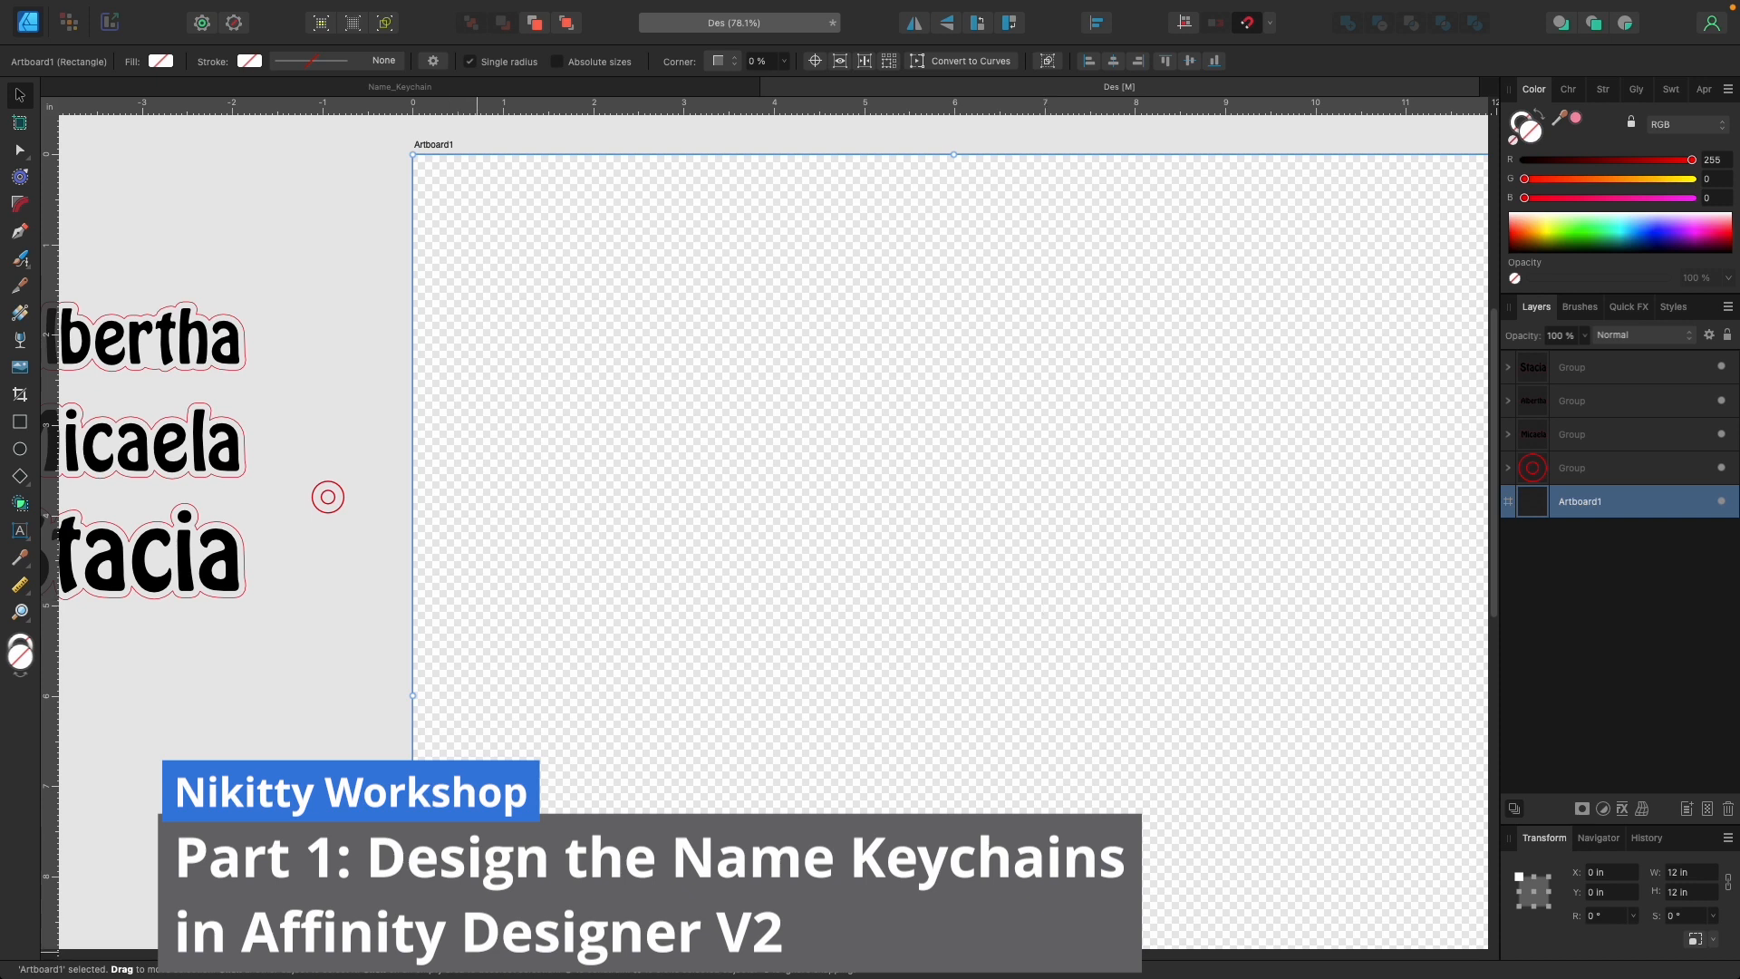
Nudge the existing double-ring group slightly on the pasteboard between the finished names and the artboard.
{"action": "scroll", "coordinate": [500, 456], "scroll_direction": "left", "scroll_amount": 5}
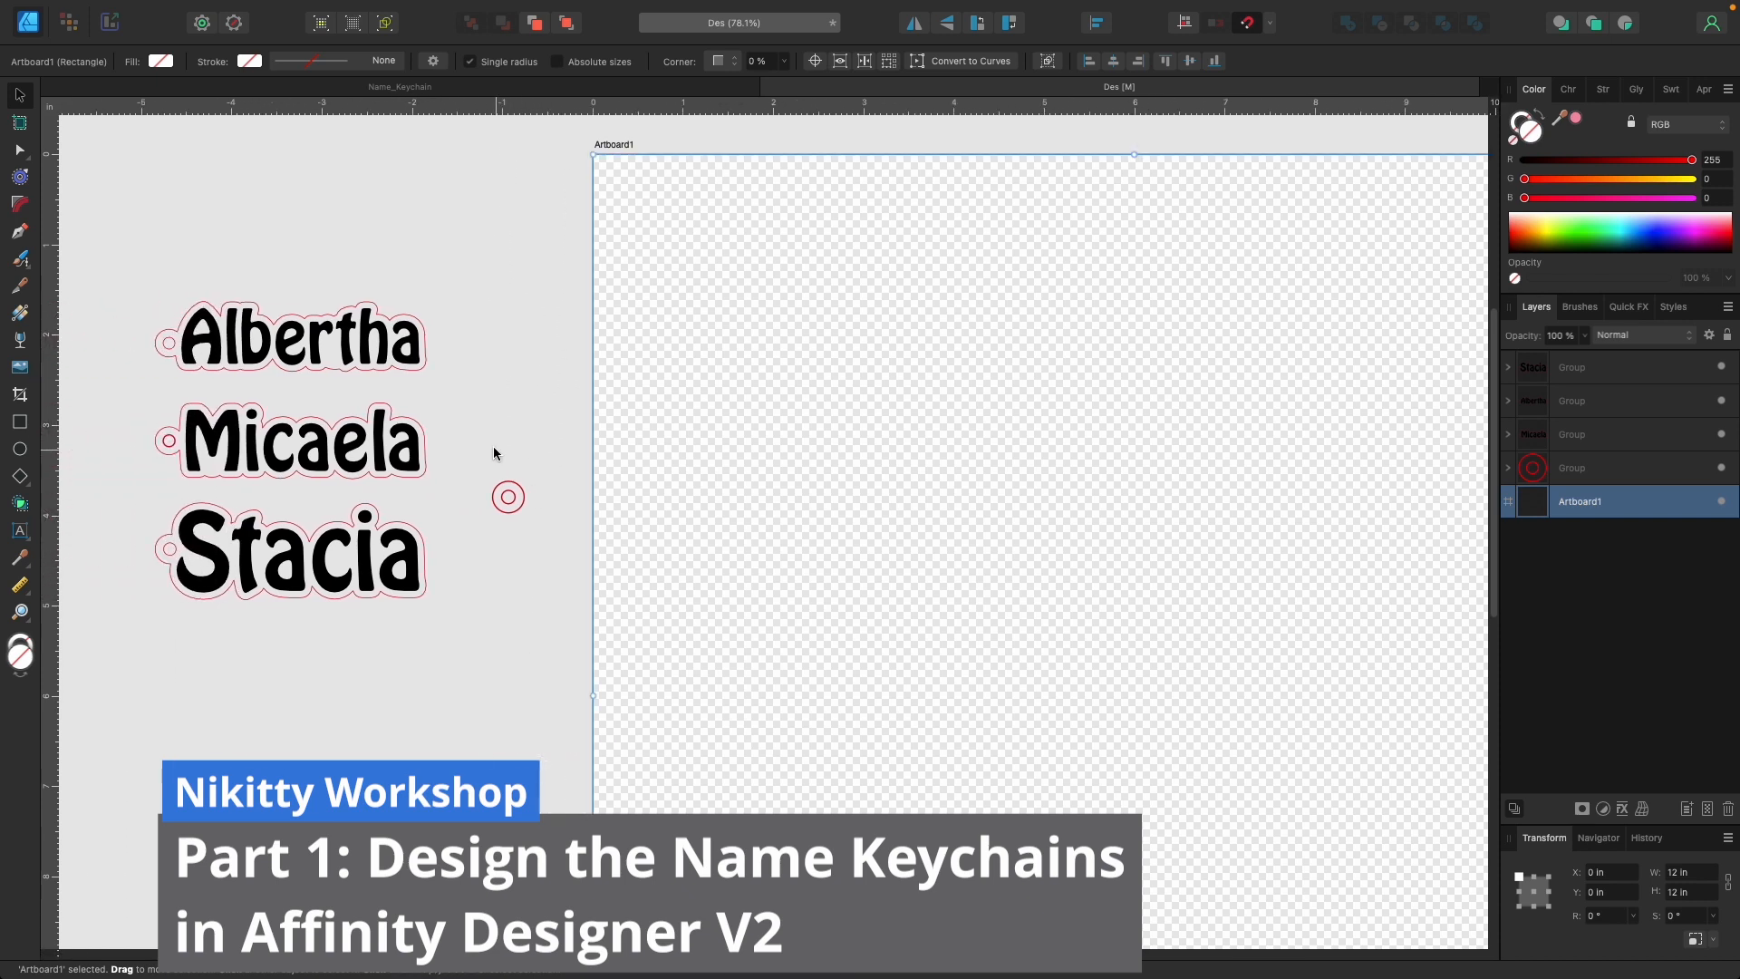
{"action": "mouse_move", "coordinate": [507, 497]}
{"action": "left_mouse_down"}
{"action": "mouse_move", "coordinate": [182, 519]}
{"action": "mouse_move", "coordinate": [170, 577]}
{"action": "mouse_move", "coordinate": [161, 553]}
{"action": "mouse_move", "coordinate": [393, 497]}
{"action": "mouse_move", "coordinate": [532, 507]}
{"action": "left_mouse_up"}
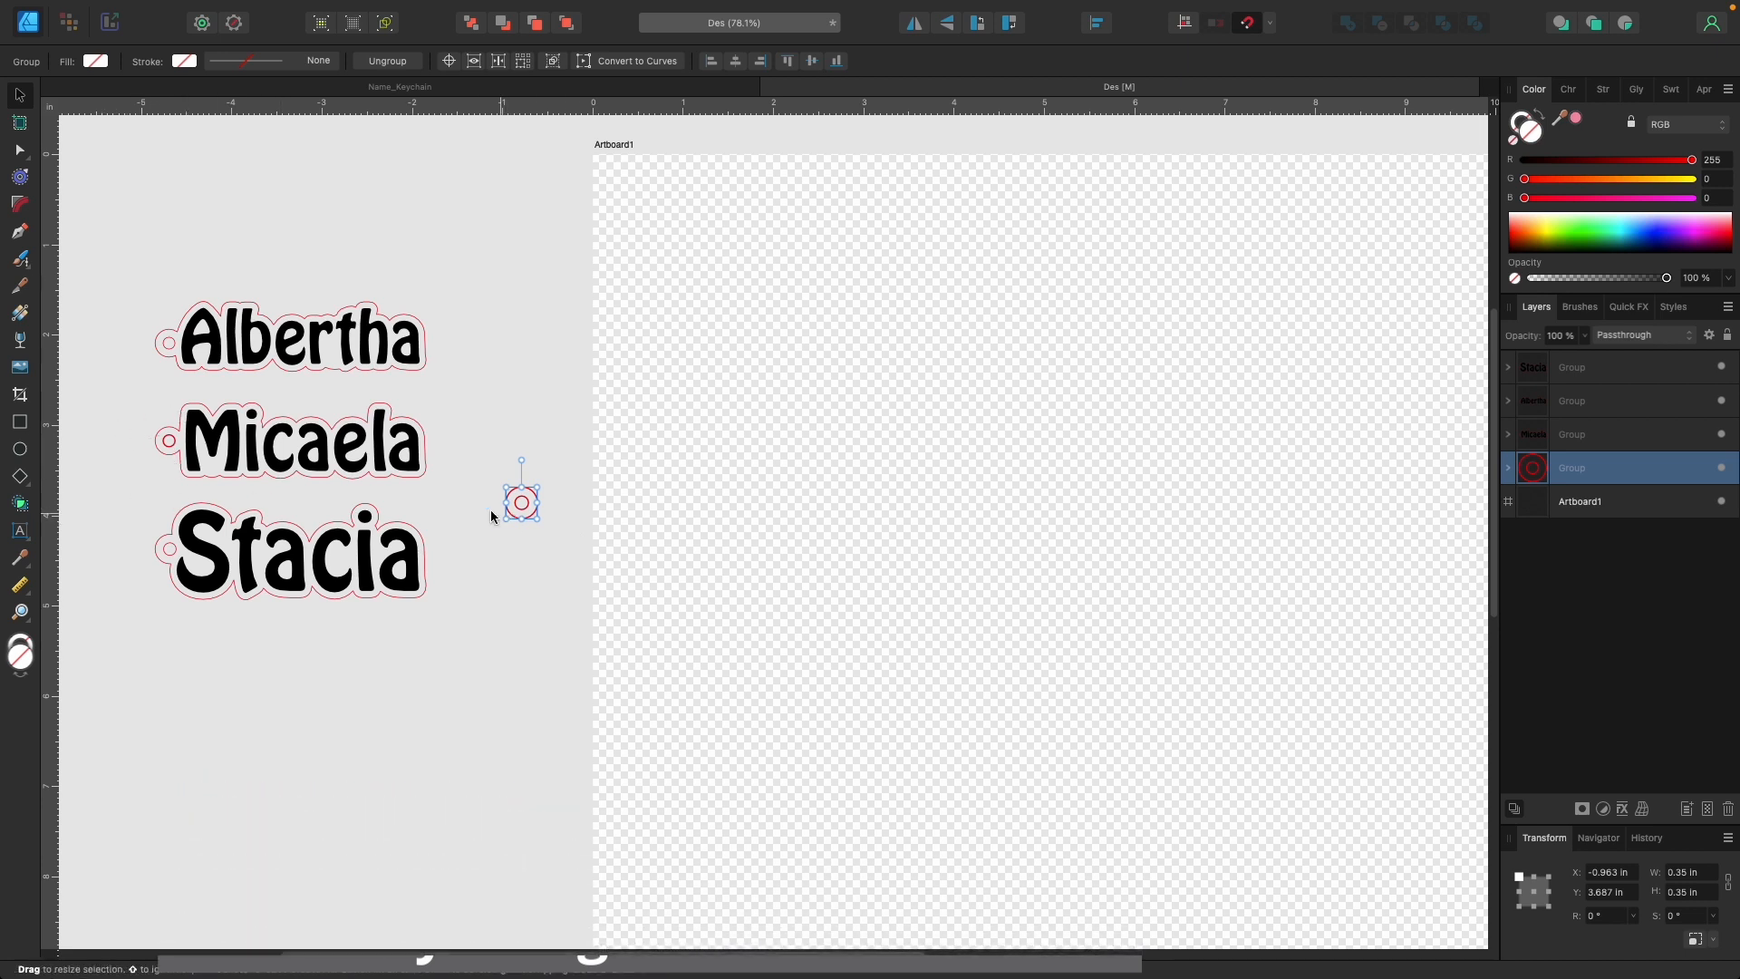
{"action": "left_click", "coordinate": [533, 532]}
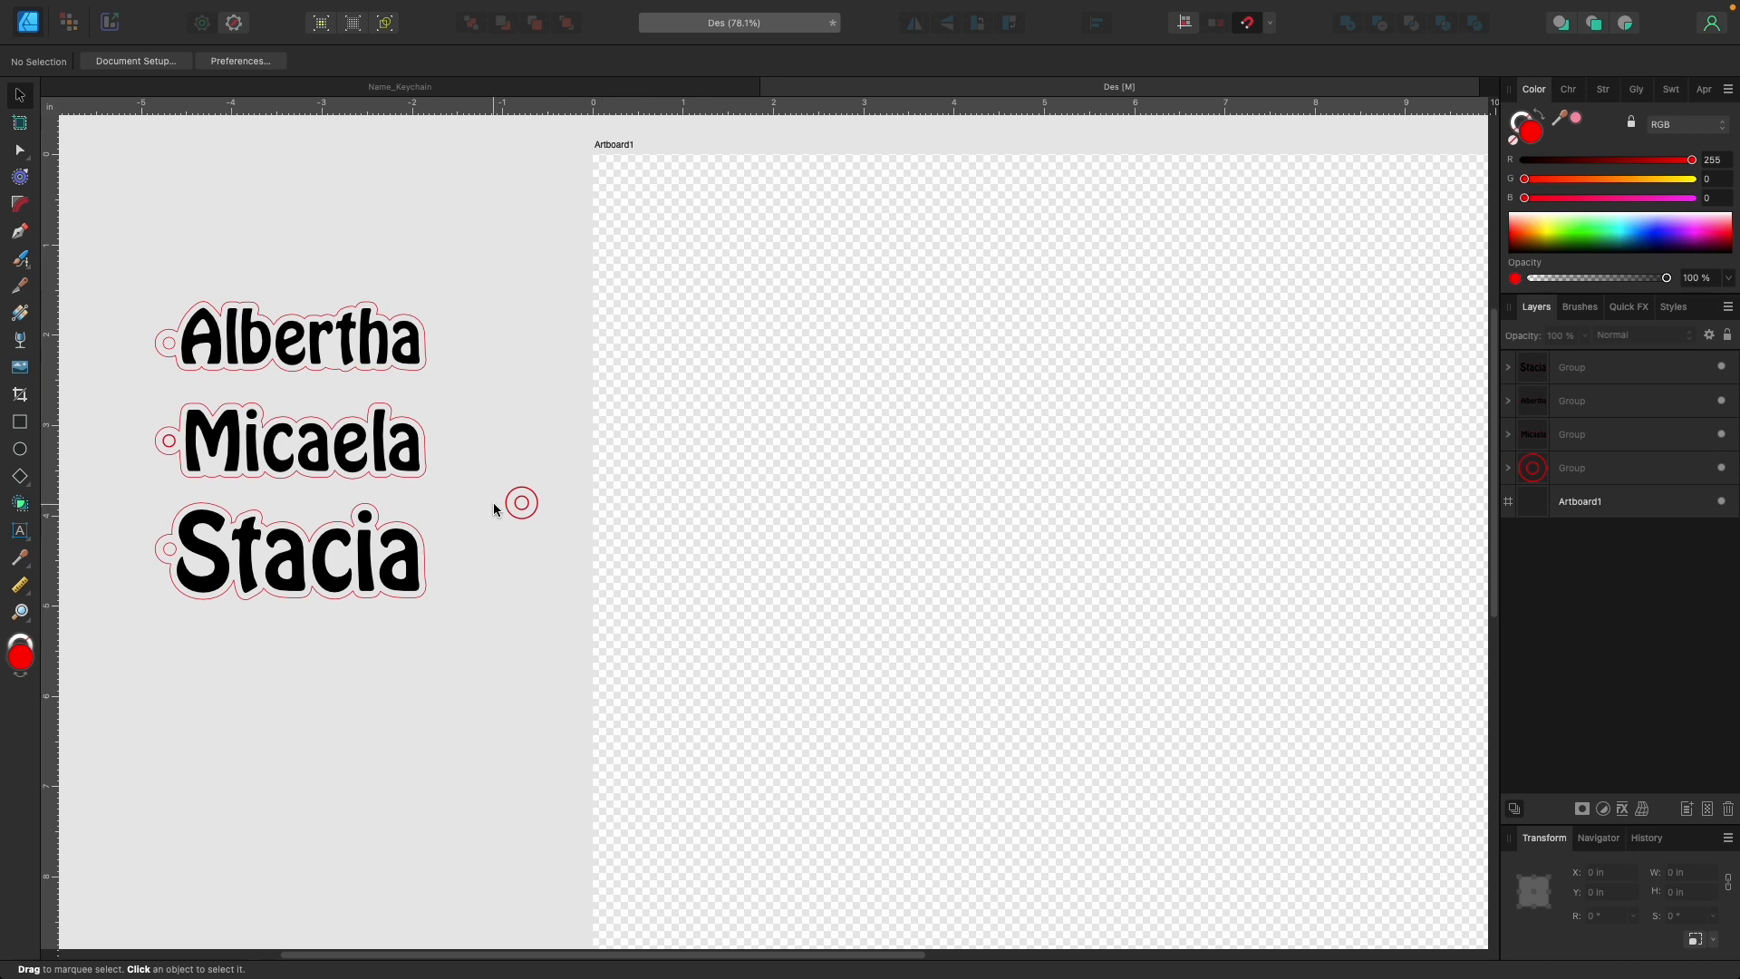
Draw a circle on the artboard and size it to 0.15 in wide and high.
{"action": "left_click", "coordinate": [20, 450]}
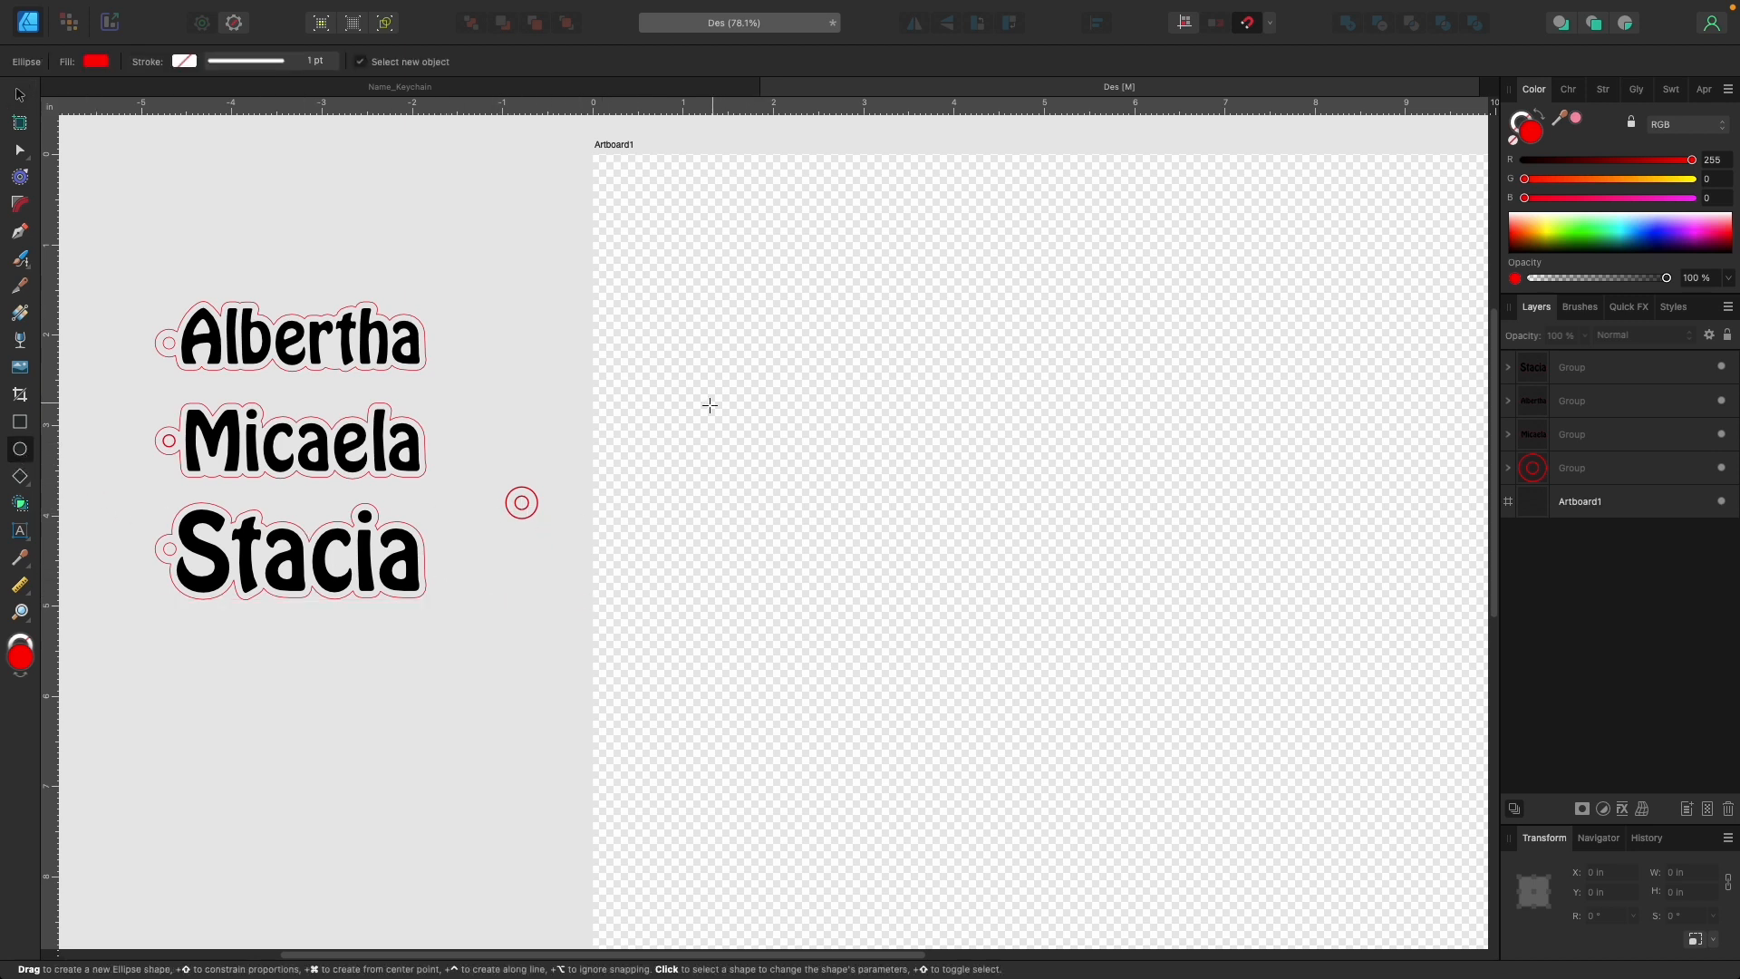
{"action": "left_click_drag", "start_coordinate": [688, 462], "coordinate": [722, 495]}
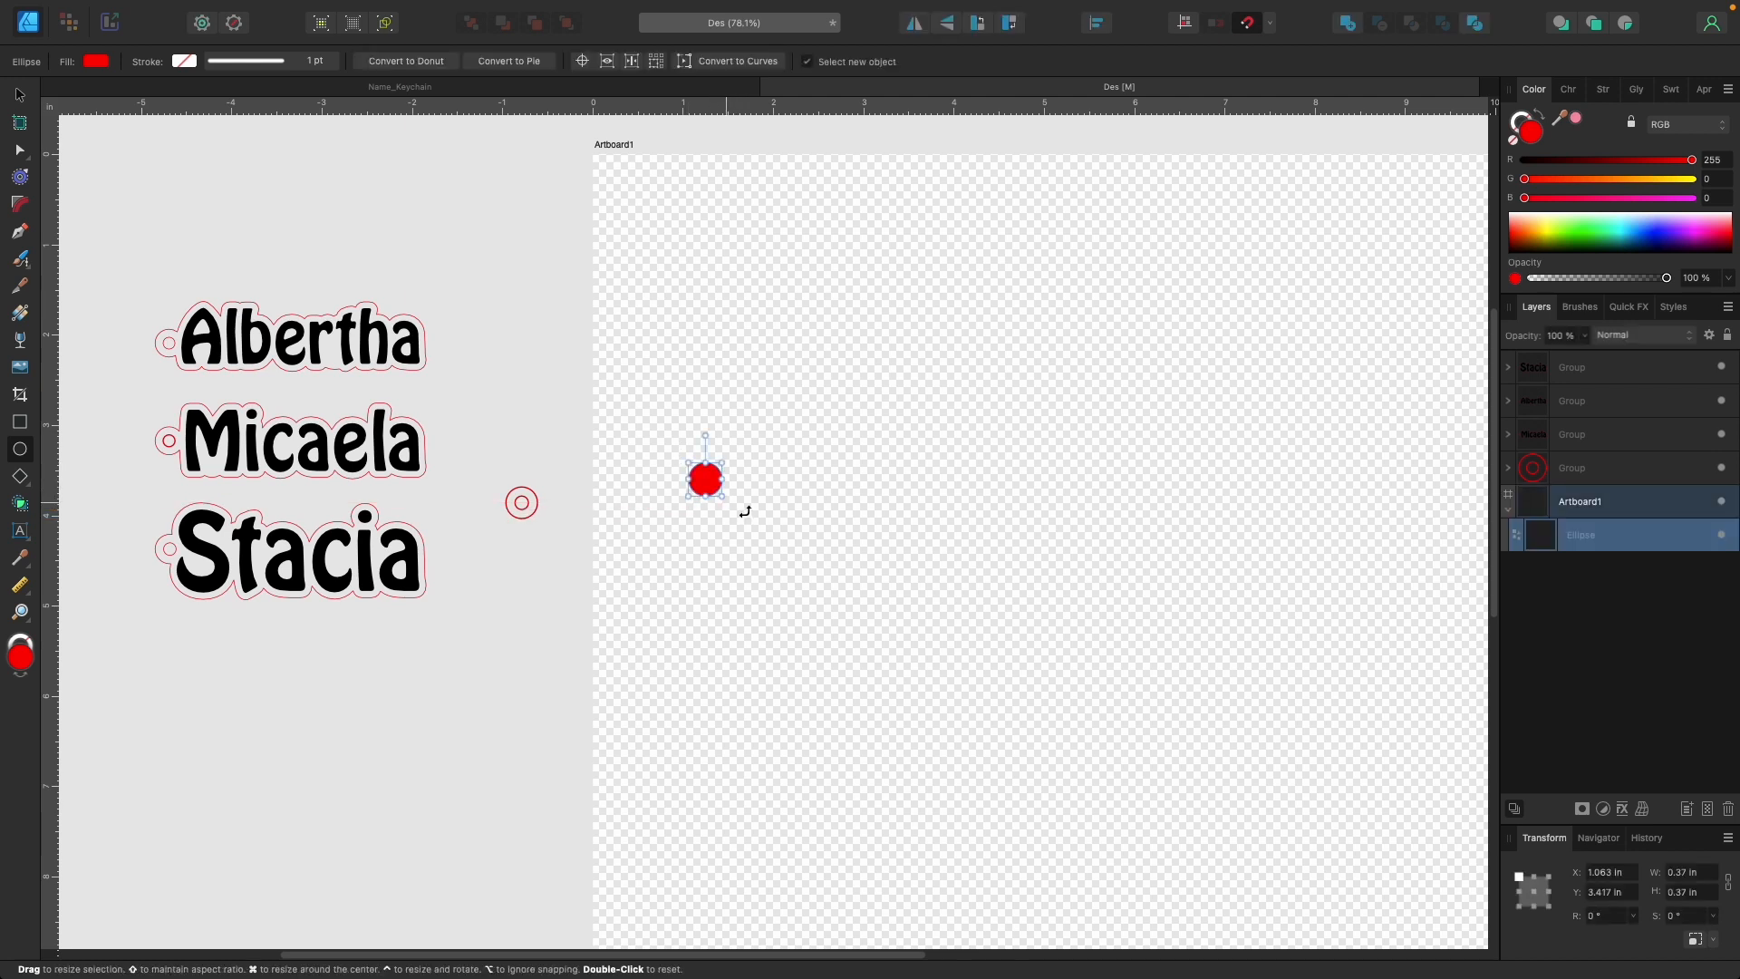
{"action": "double_click", "coordinate": [1674, 872]}
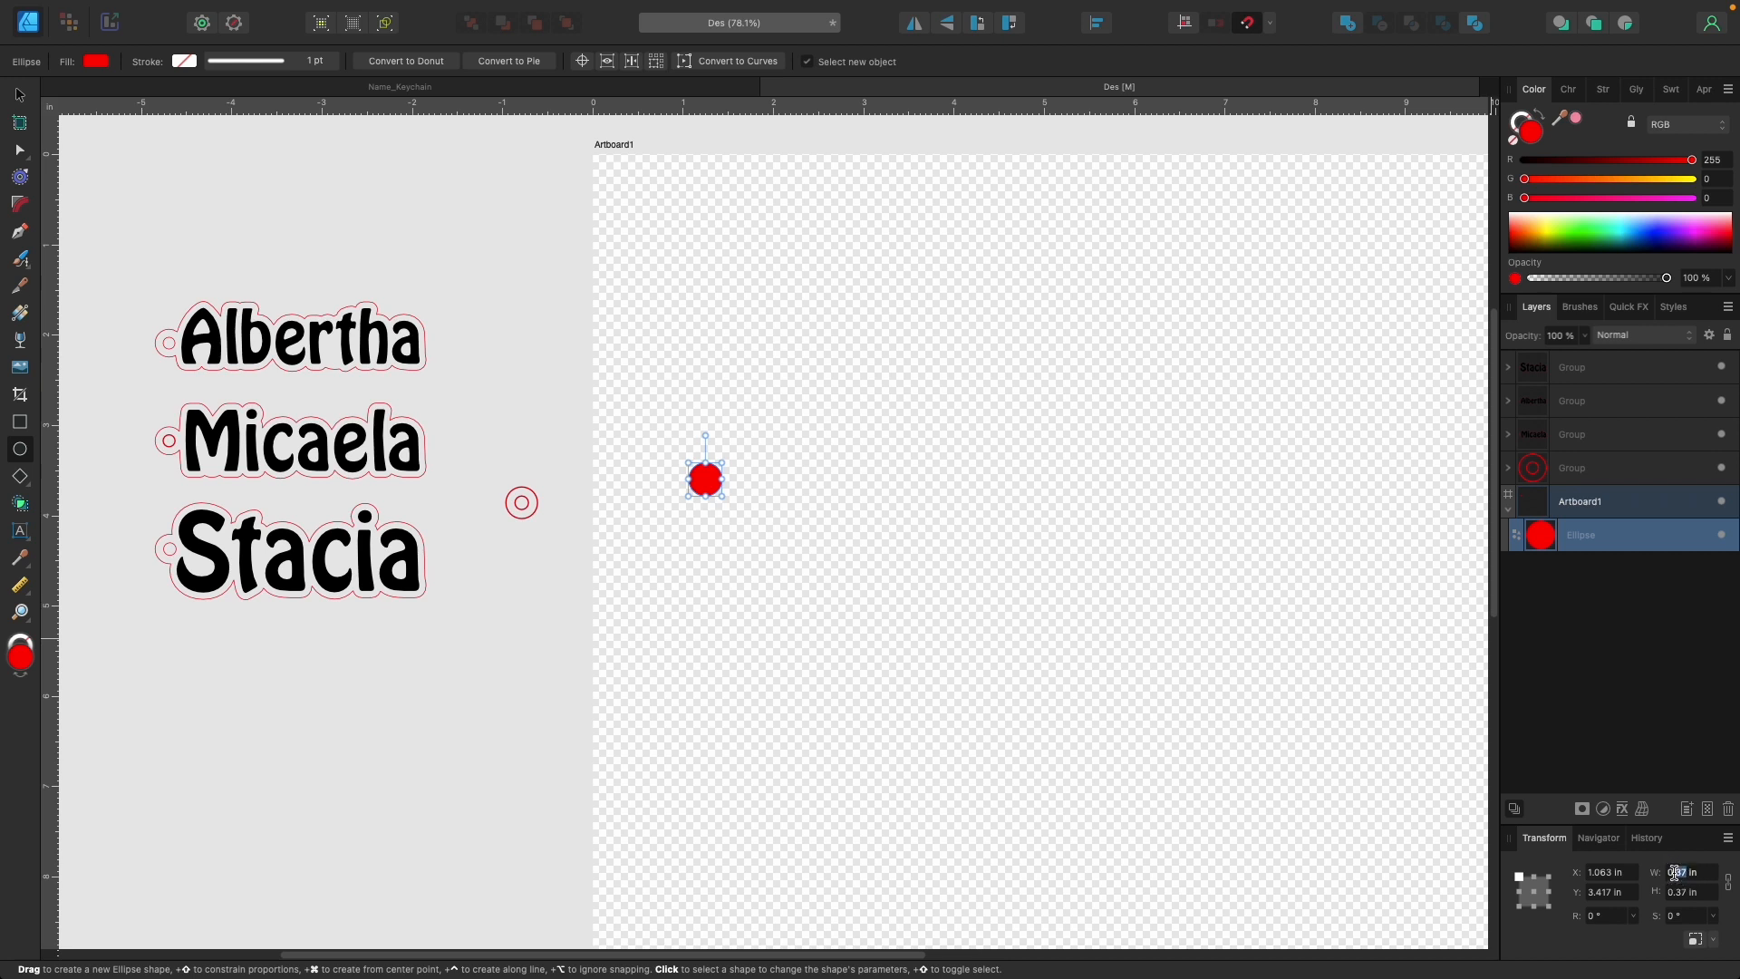
{"action": "type", "text": "15"}
{"action": "key", "text": "Return"}
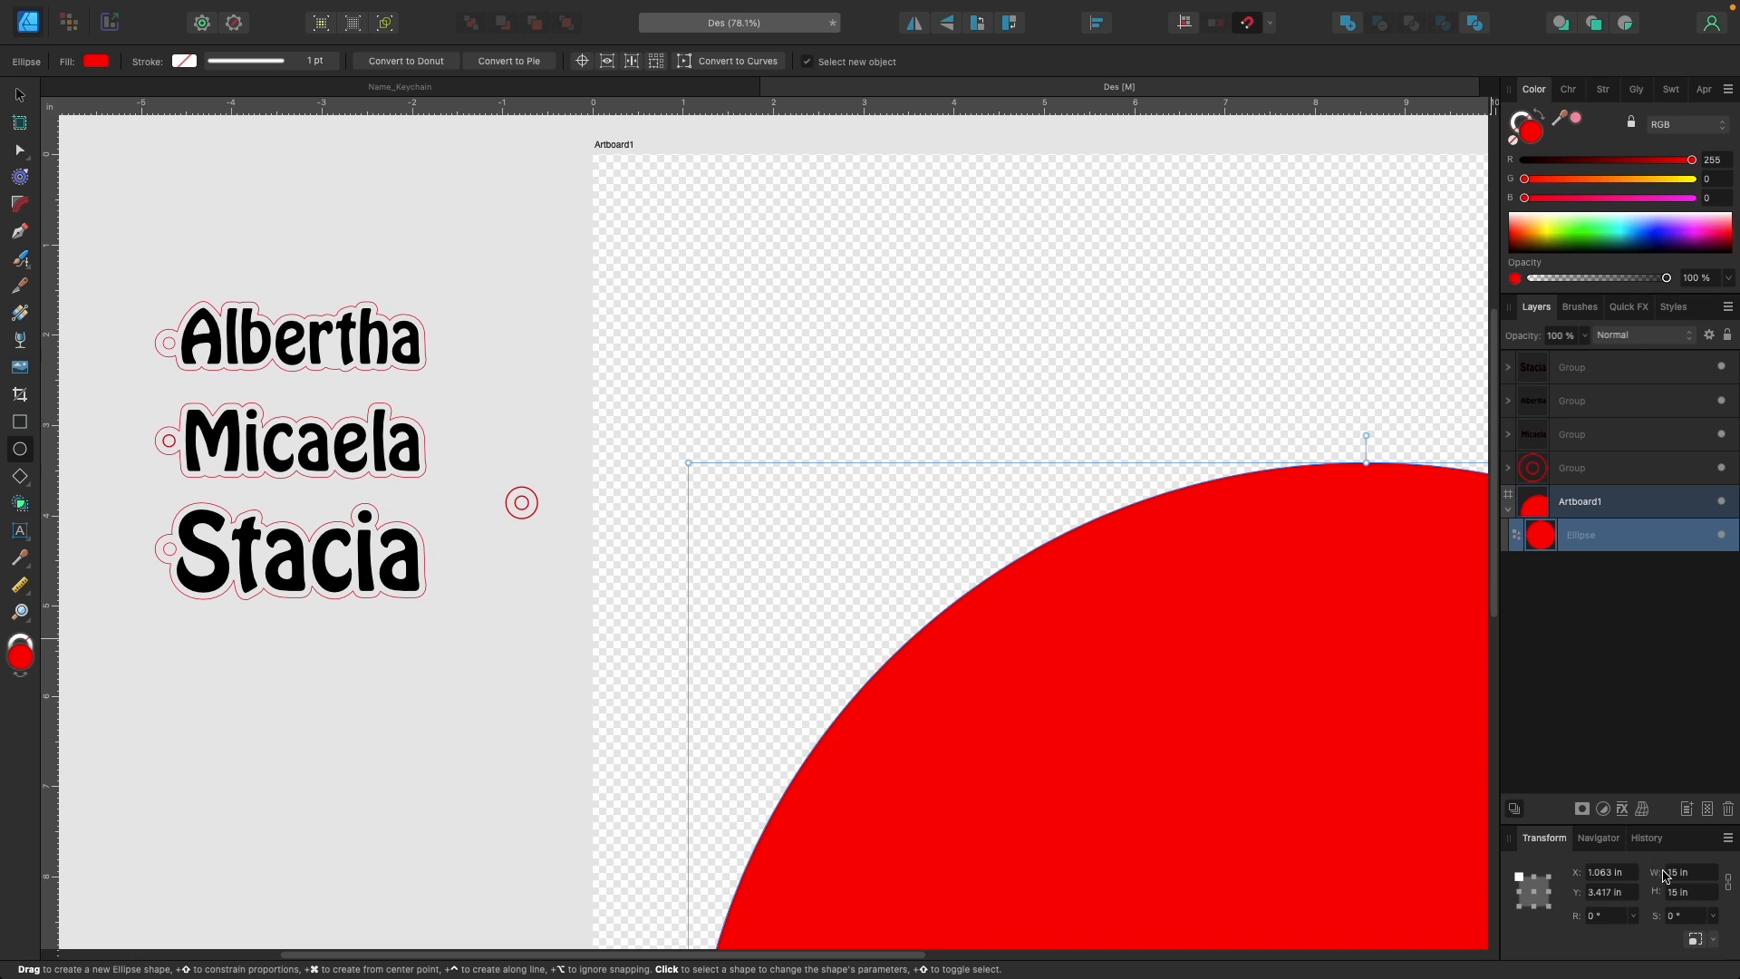
{"action": "left_click", "coordinate": [1701, 877]}
{"action": "type", "text": "0."}
{"action": "key", "text": "Return"}
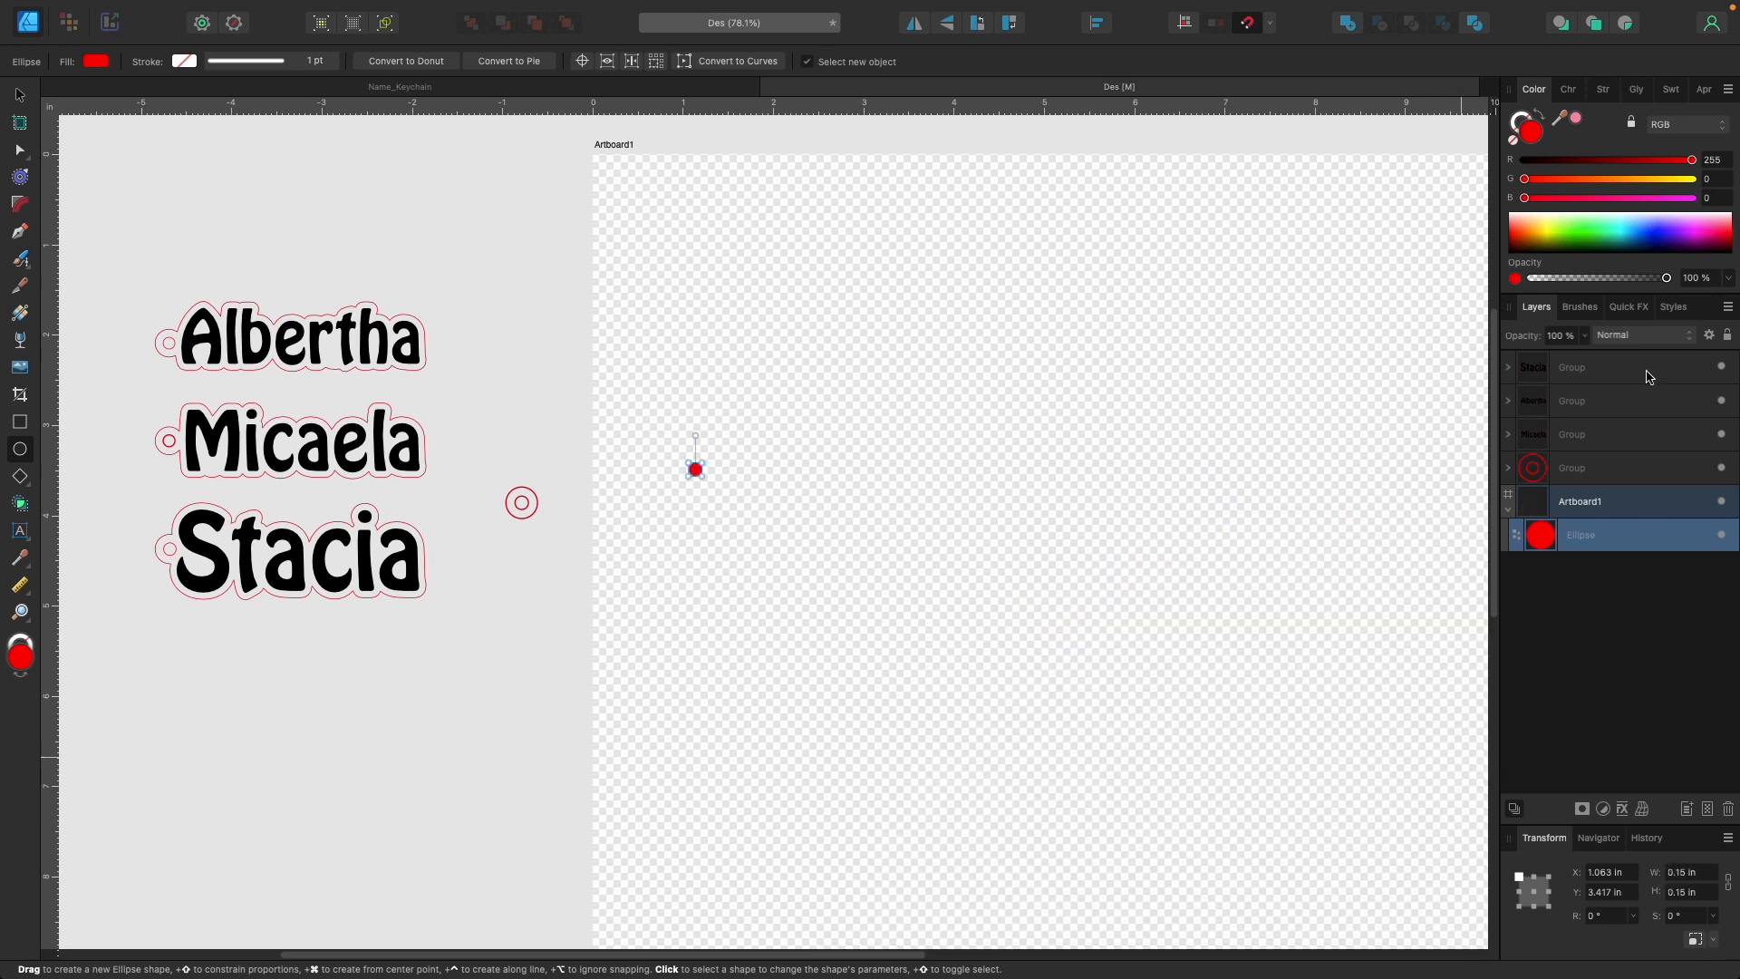
Swap the circle's fill and stroke so it has a red outline with no fill, and duplicate it.
{"action": "left_click", "coordinate": [1543, 122]}
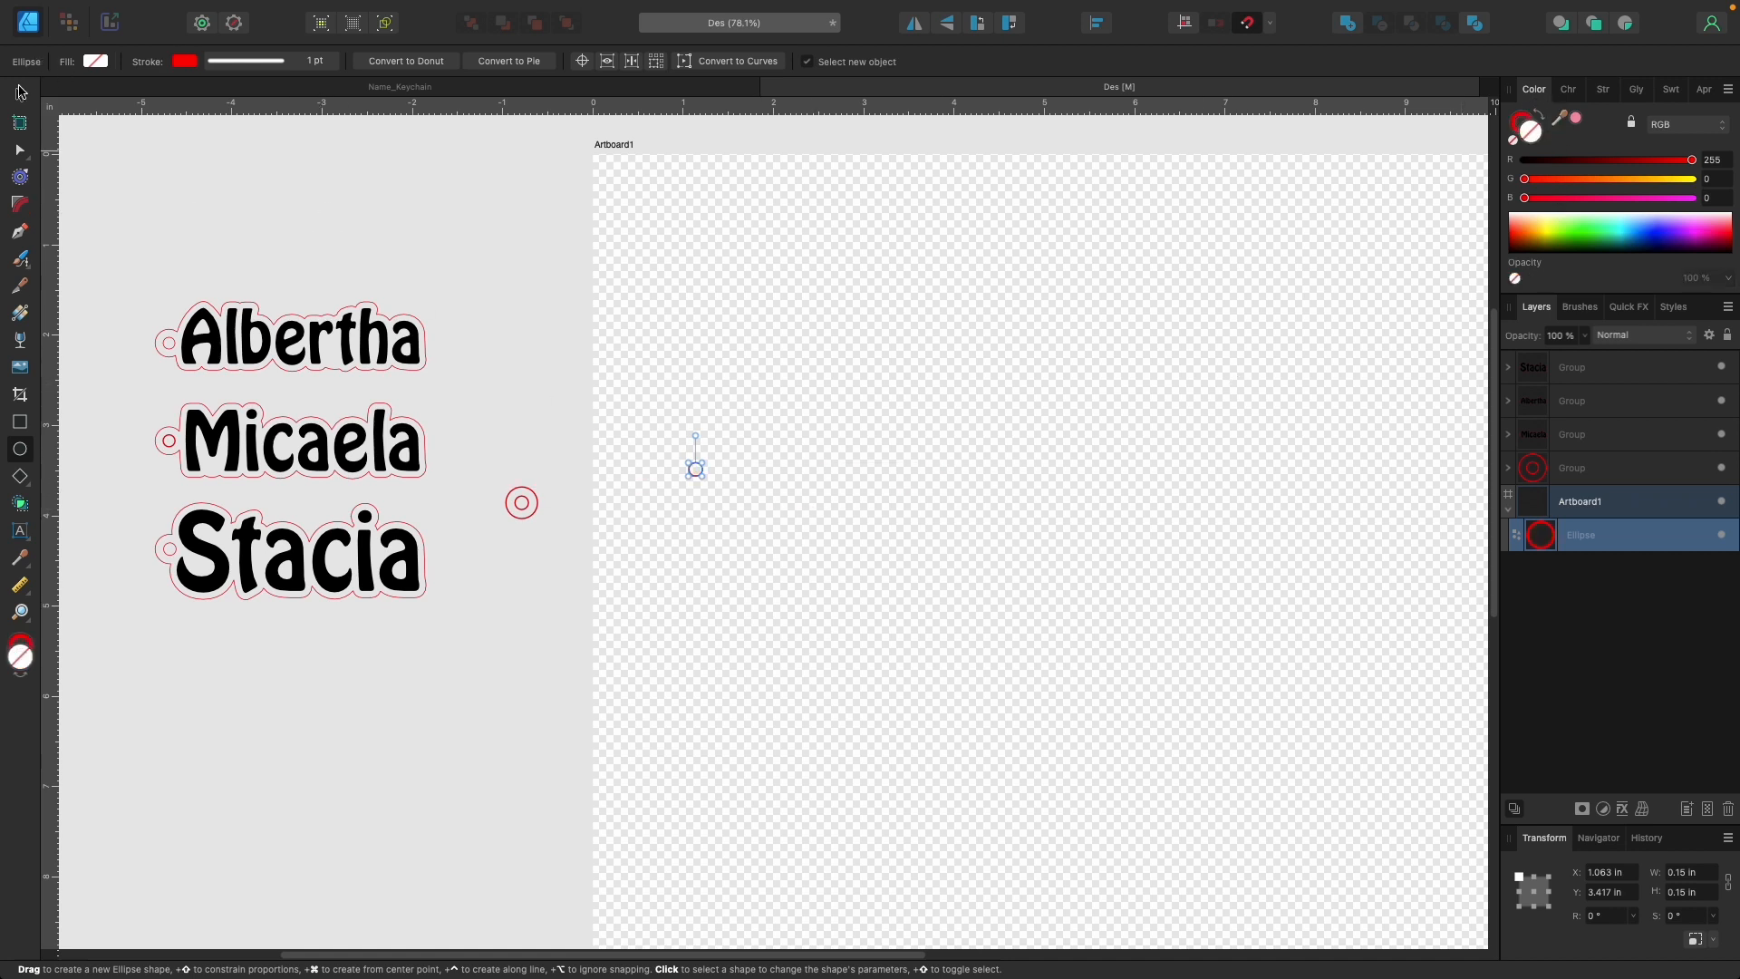
{"action": "left_click", "coordinate": [20, 94]}
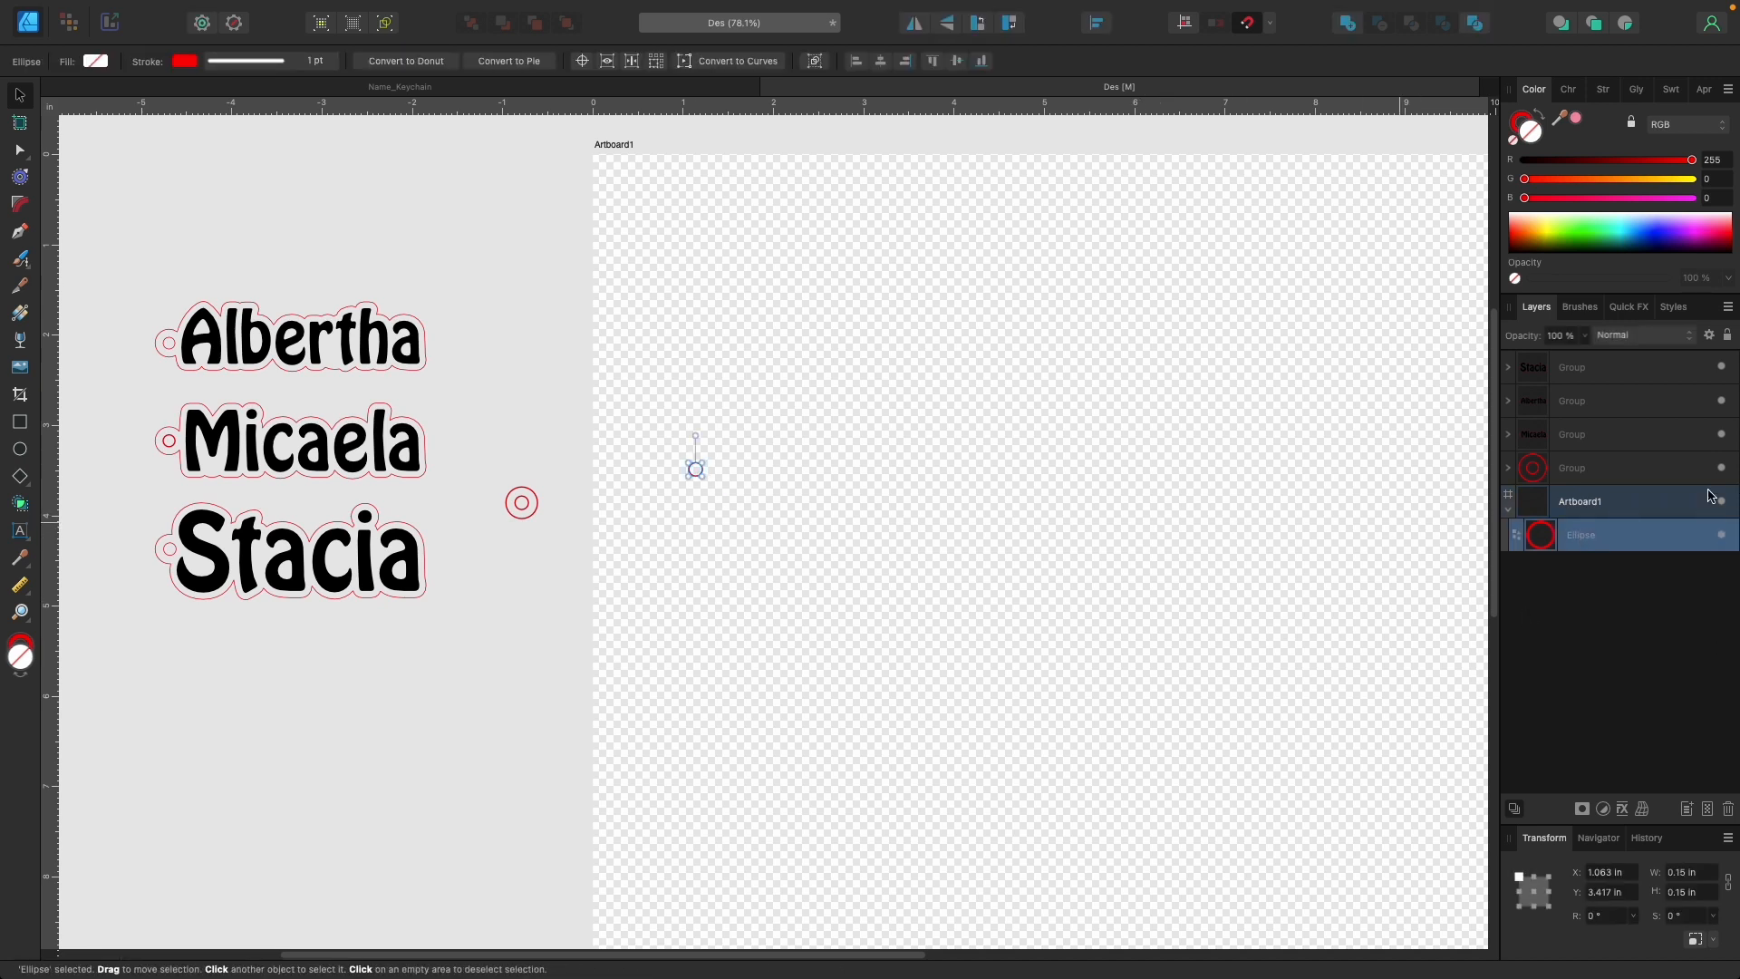
{"action": "right_click", "coordinate": [1597, 547]}
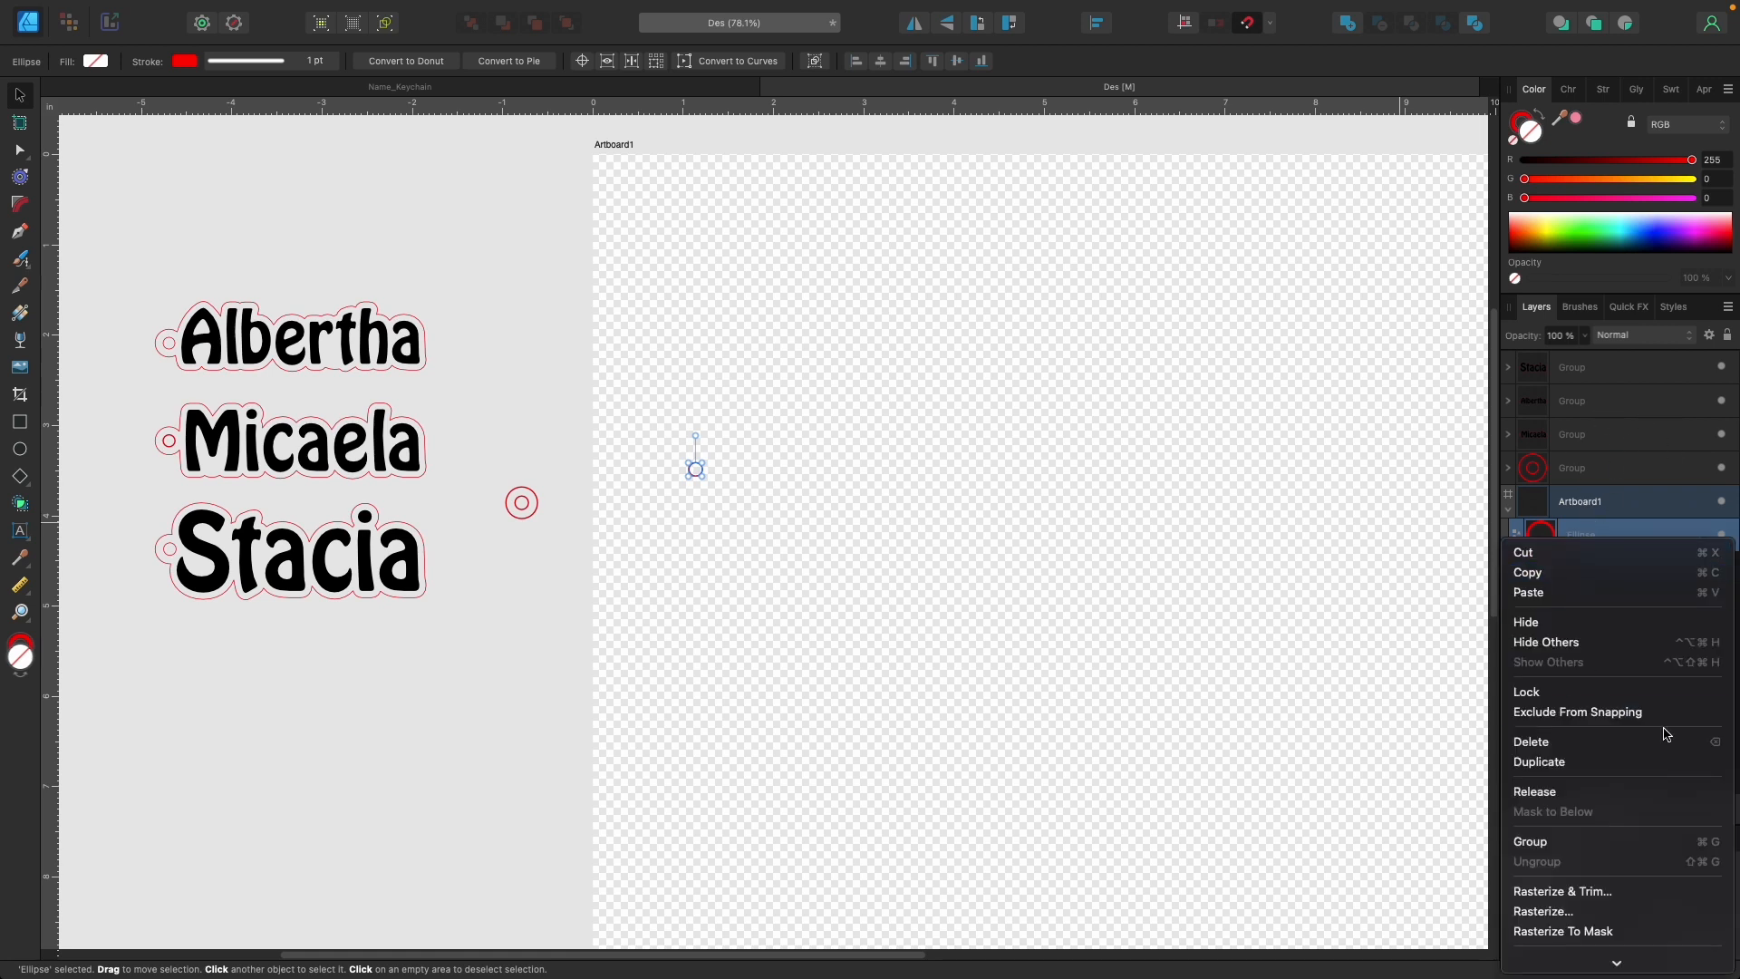
{"action": "left_click", "coordinate": [1588, 771]}
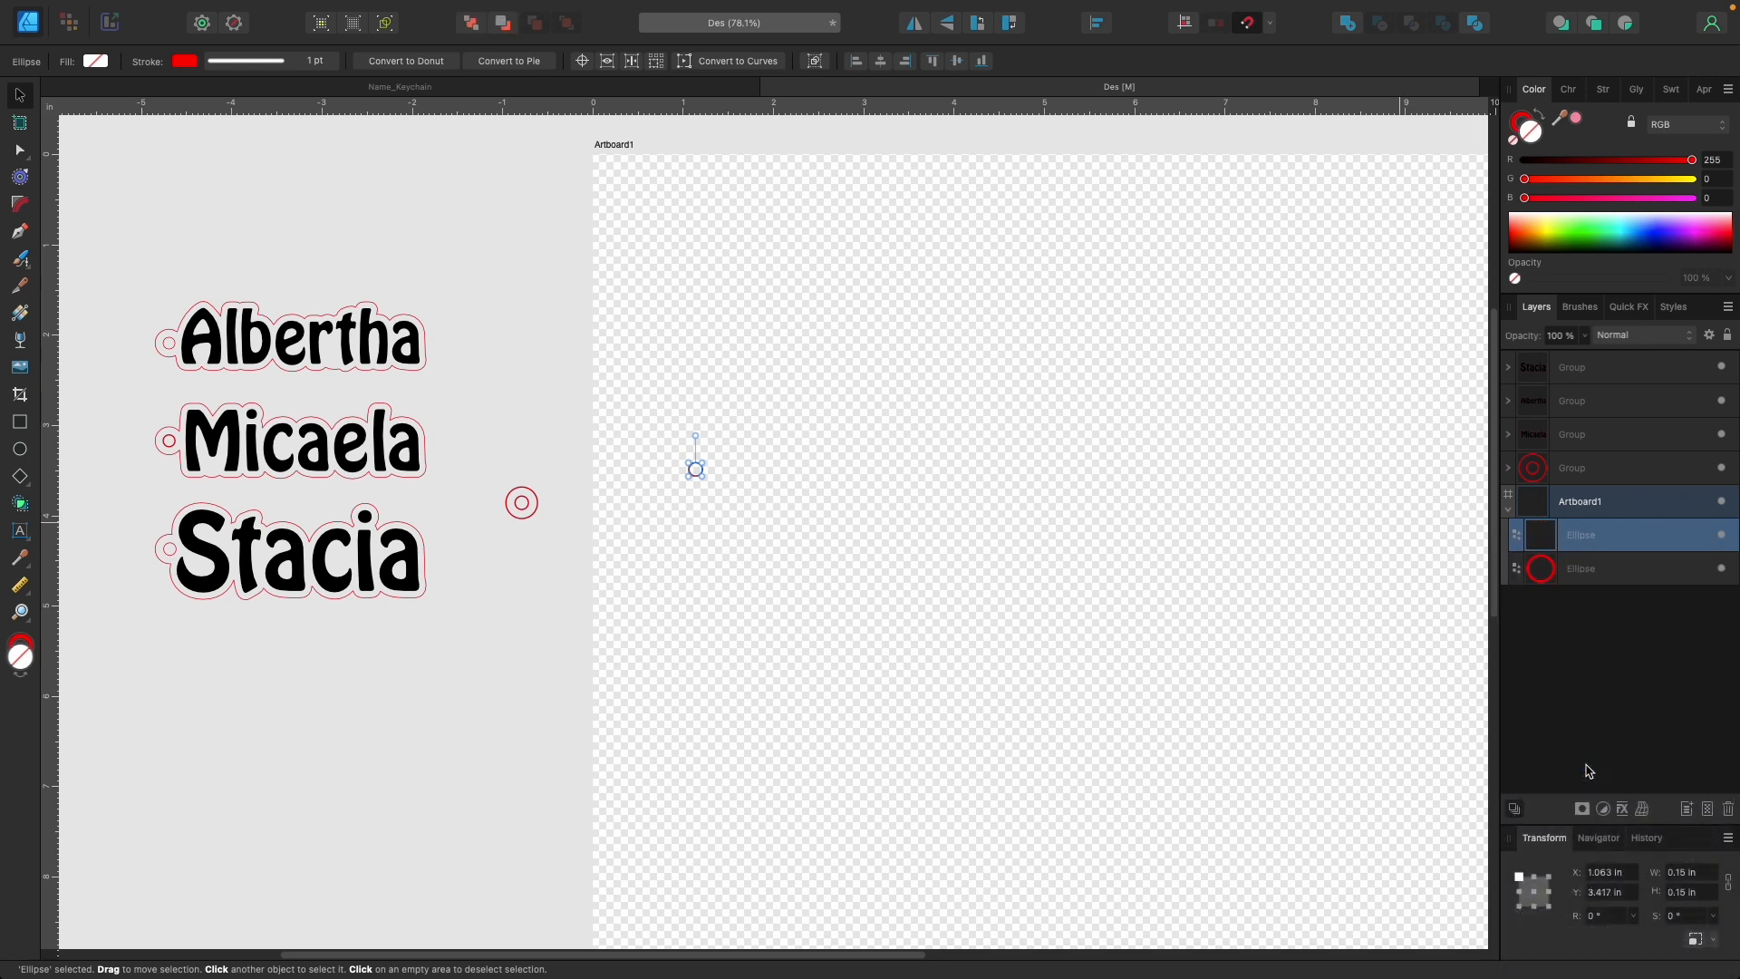
Apply a contour with a 0.1 in radius to the lower circle and bake its appearance.
{"action": "left_click", "coordinate": [1608, 568]}
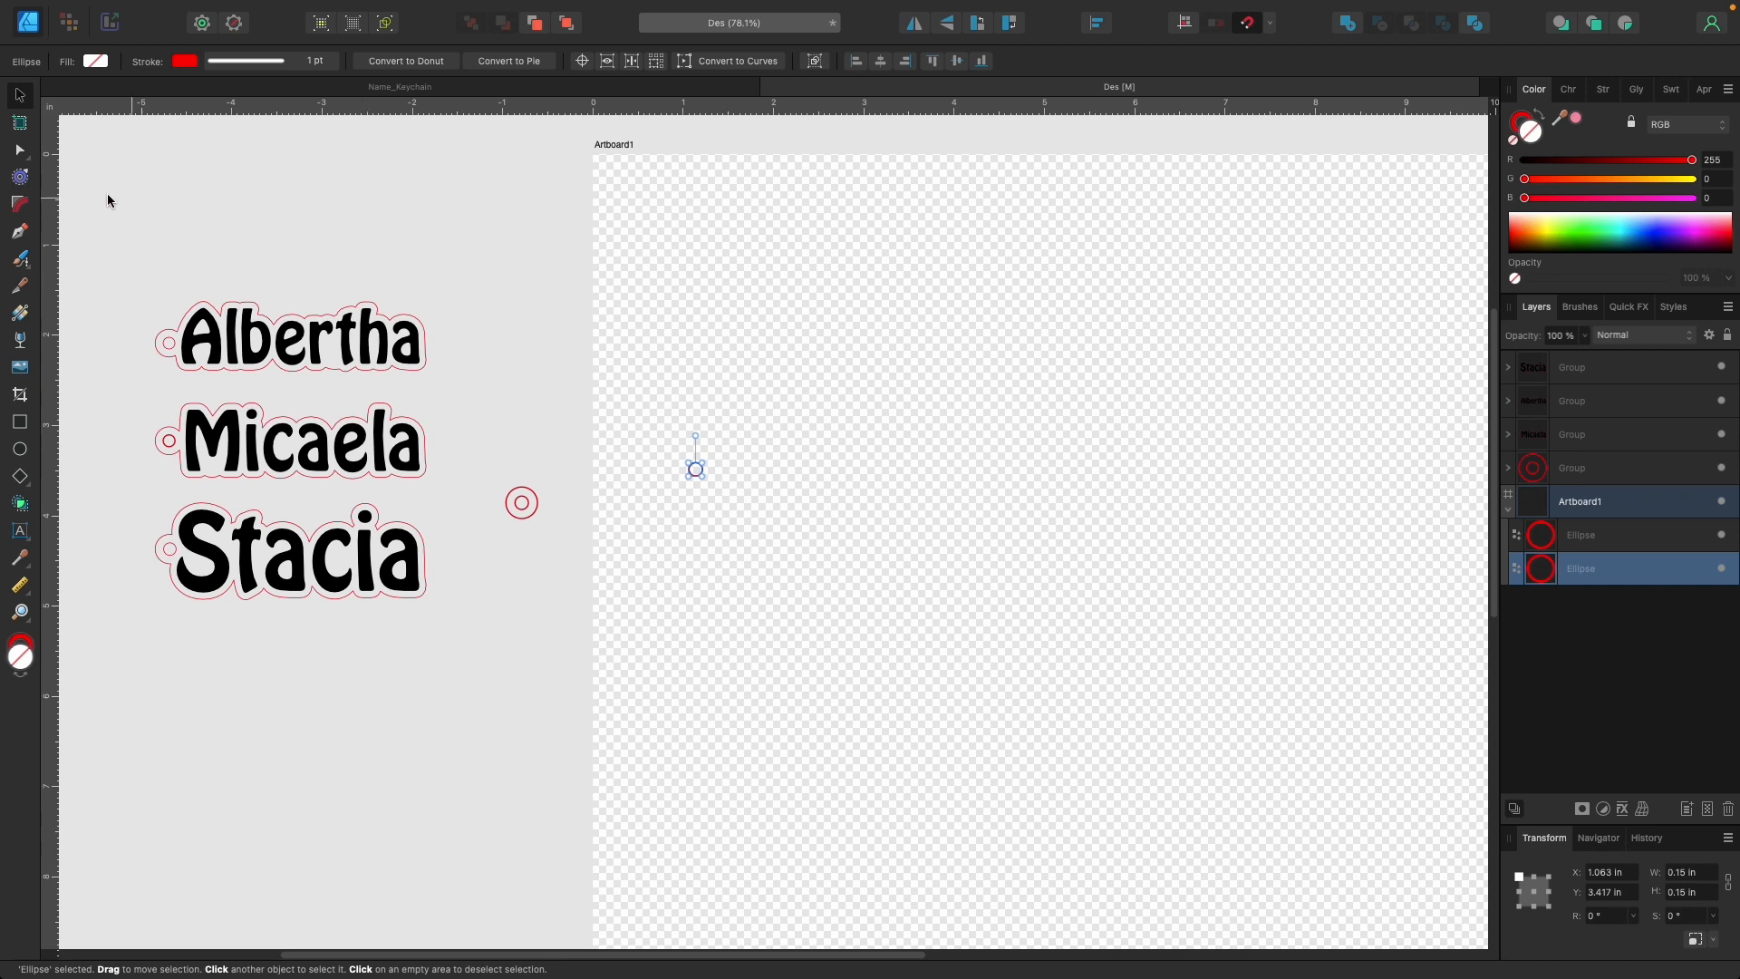
{"action": "left_click", "coordinate": [20, 179]}
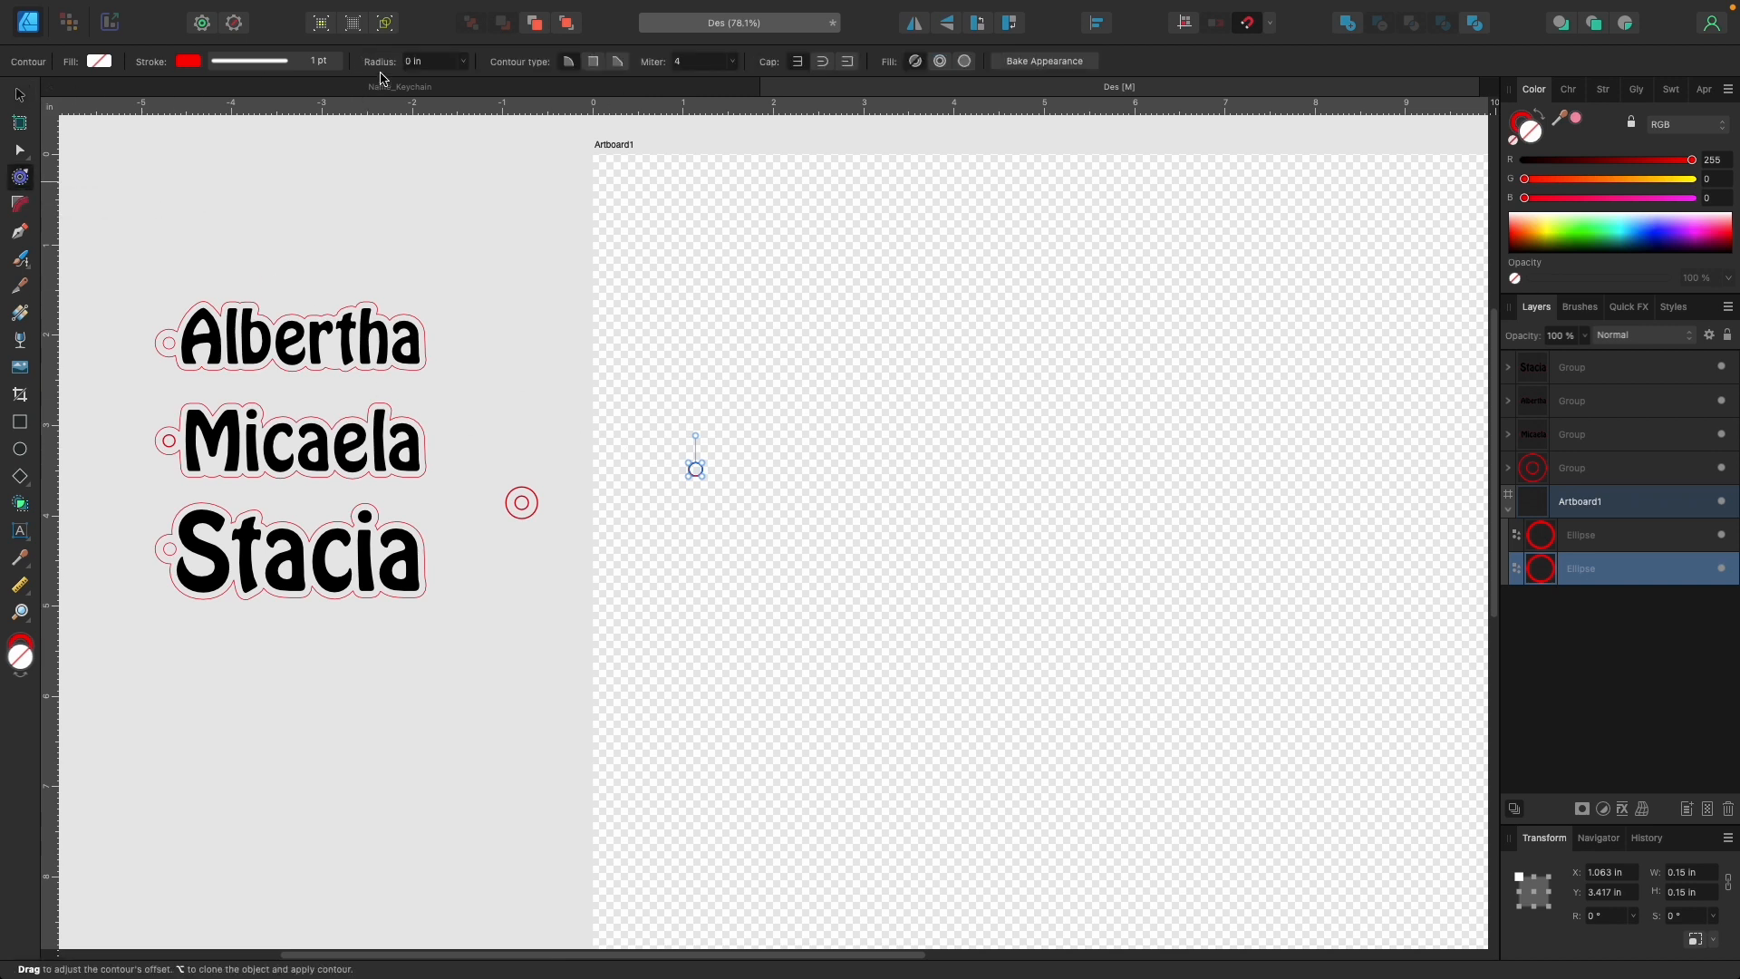
{"action": "left_click", "coordinate": [410, 62]}
{"action": "type", "text": ".1"}
{"action": "key", "text": "Return"}
{"action": "left_click", "coordinate": [966, 62]}
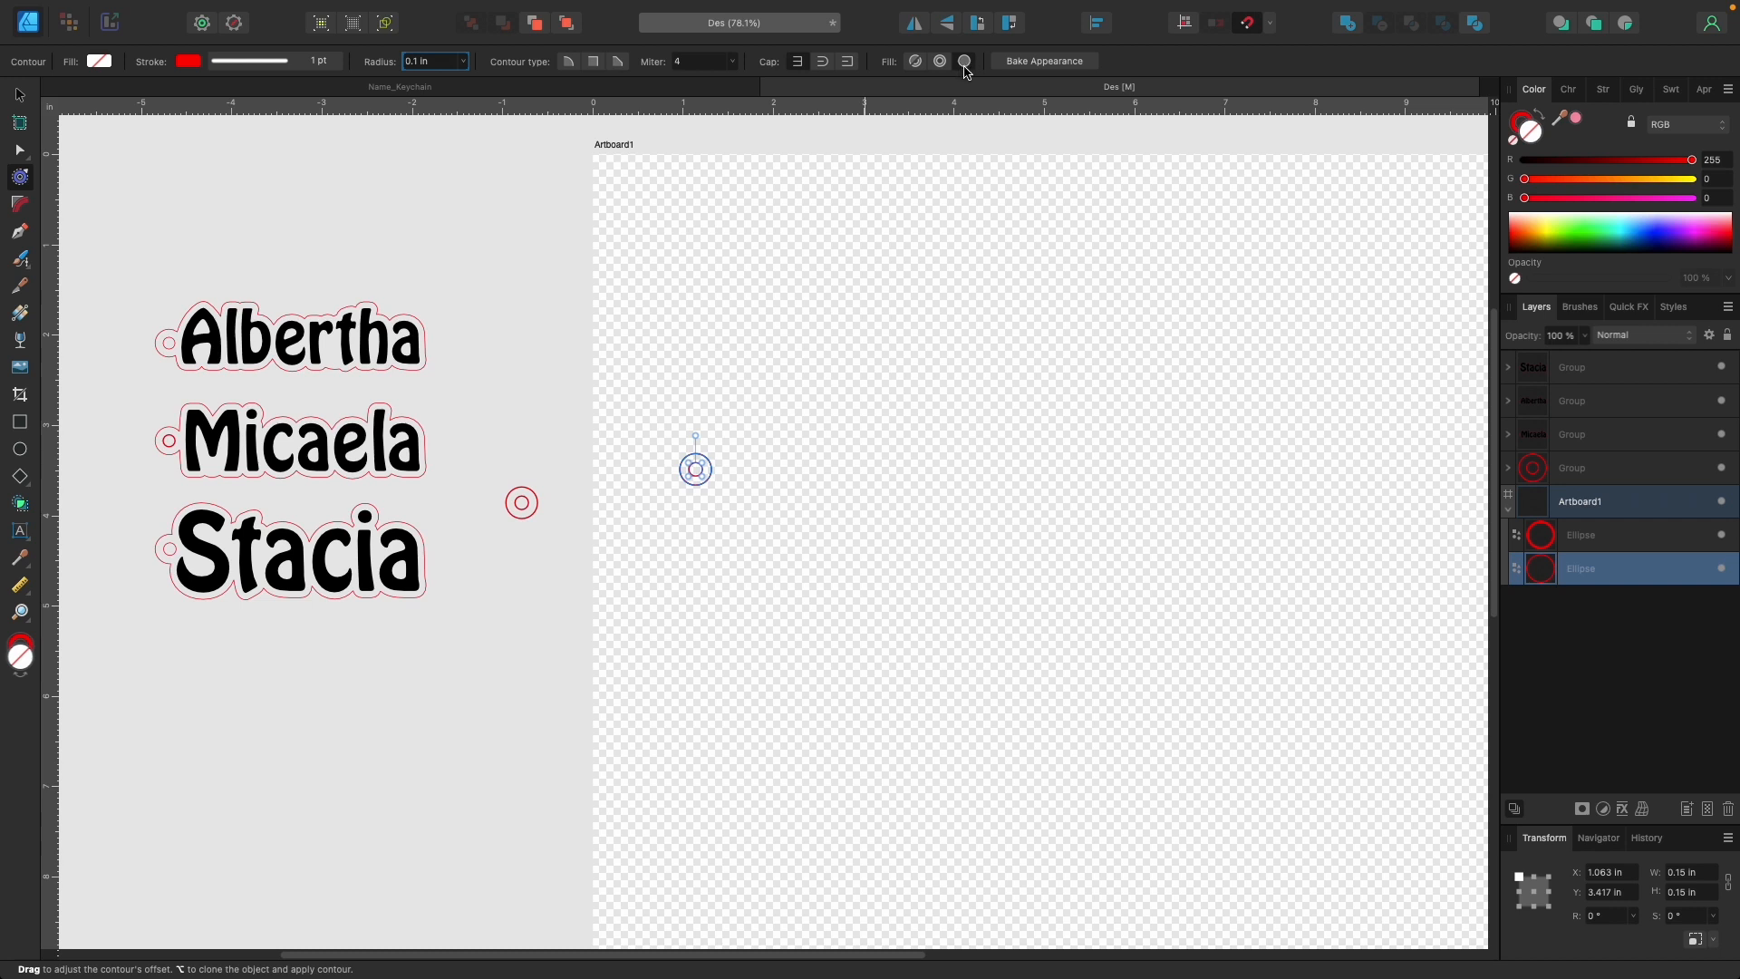
{"action": "left_click", "coordinate": [1034, 62]}
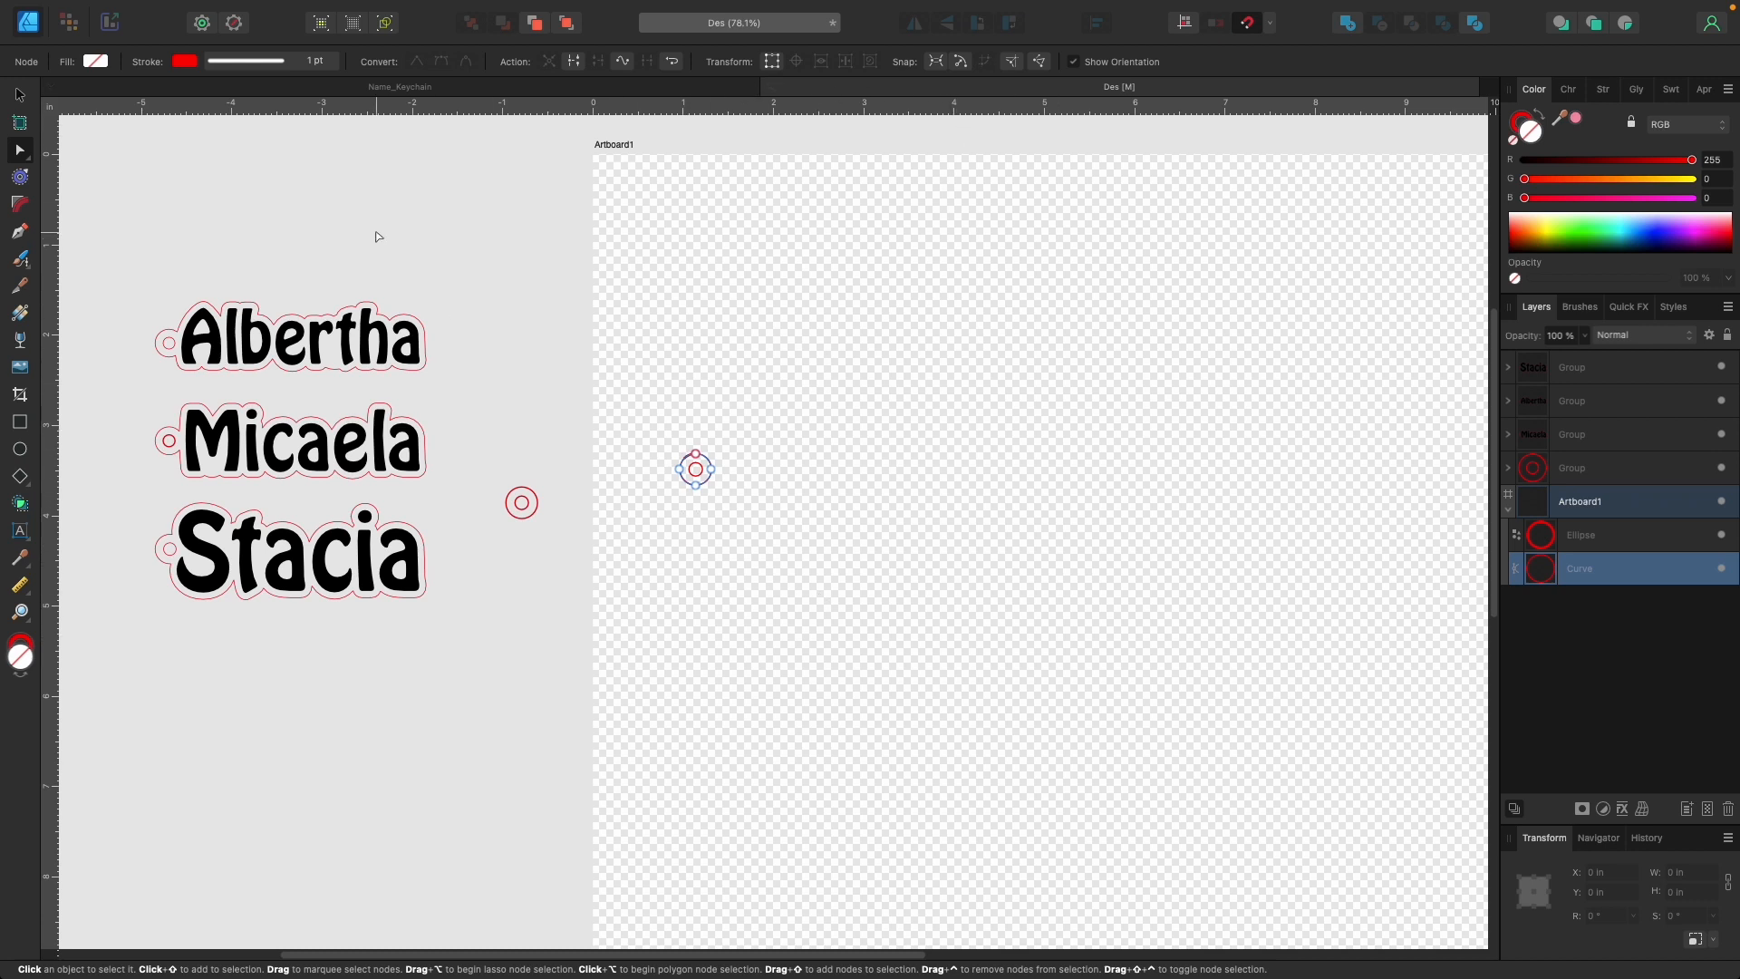
Group the two concentric circles and move the ring off the artboard below the existing one.
{"action": "left_click", "coordinate": [19, 94]}
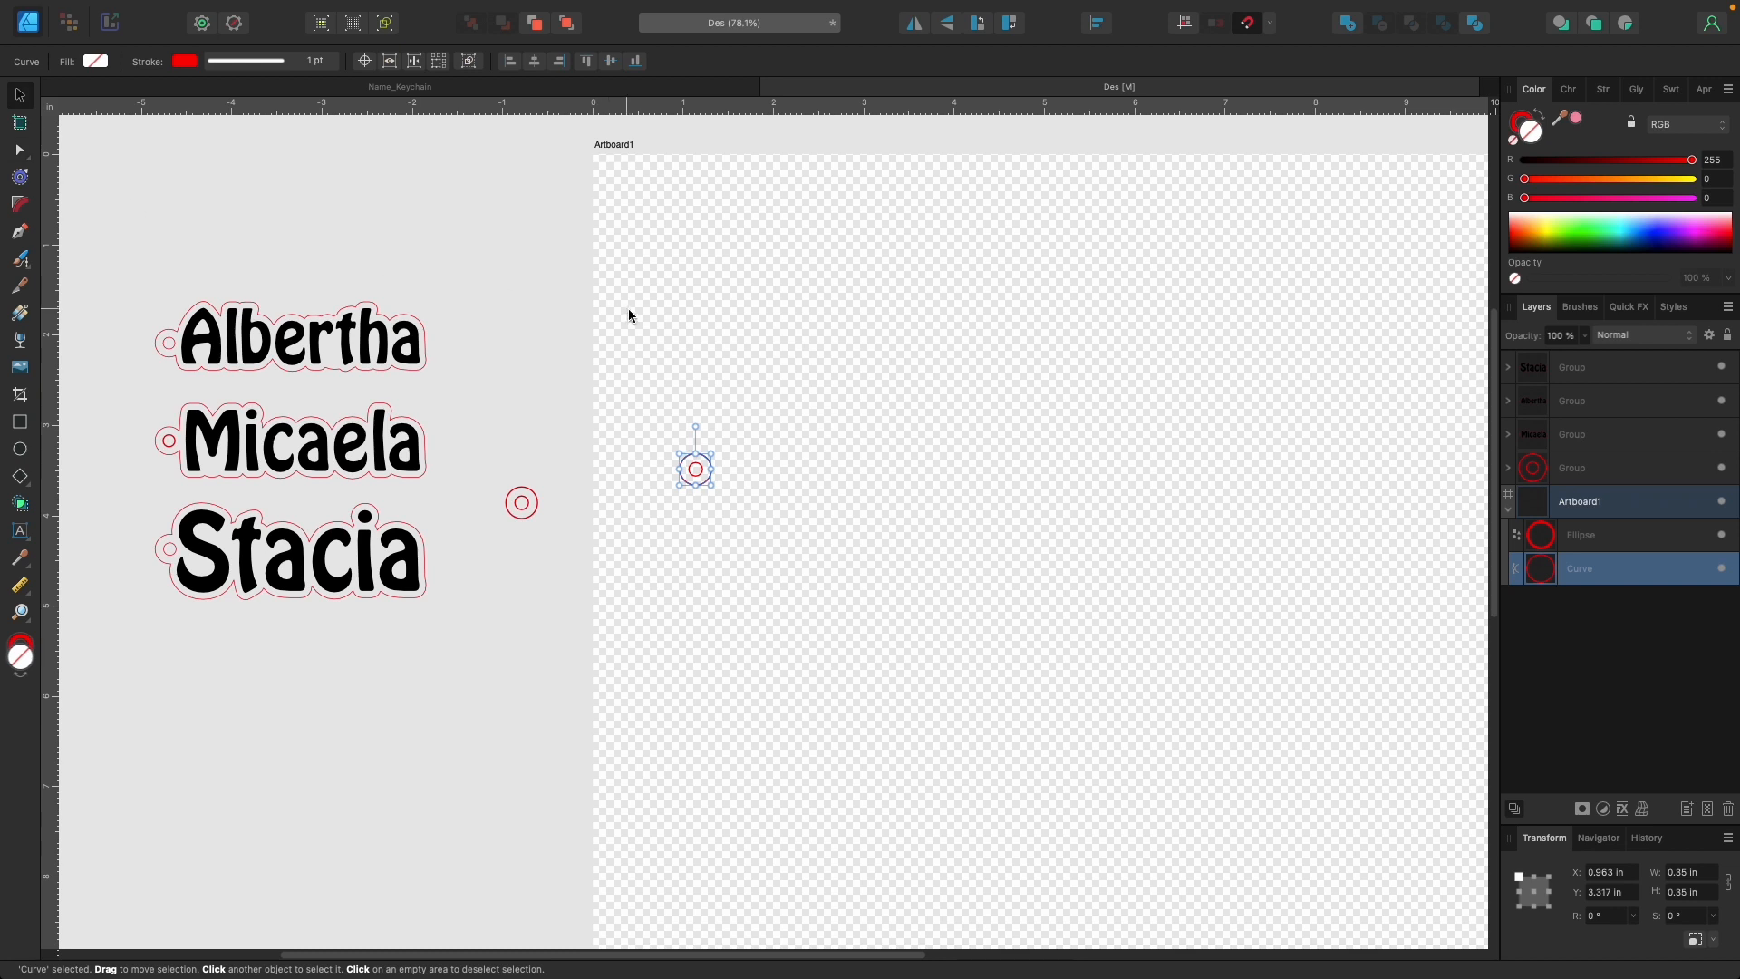
{"action": "left_click", "coordinate": [826, 459]}
{"action": "left_click_drag", "start_coordinate": [652, 423], "coordinate": [798, 548]}
{"action": "right_click", "coordinate": [696, 473]}
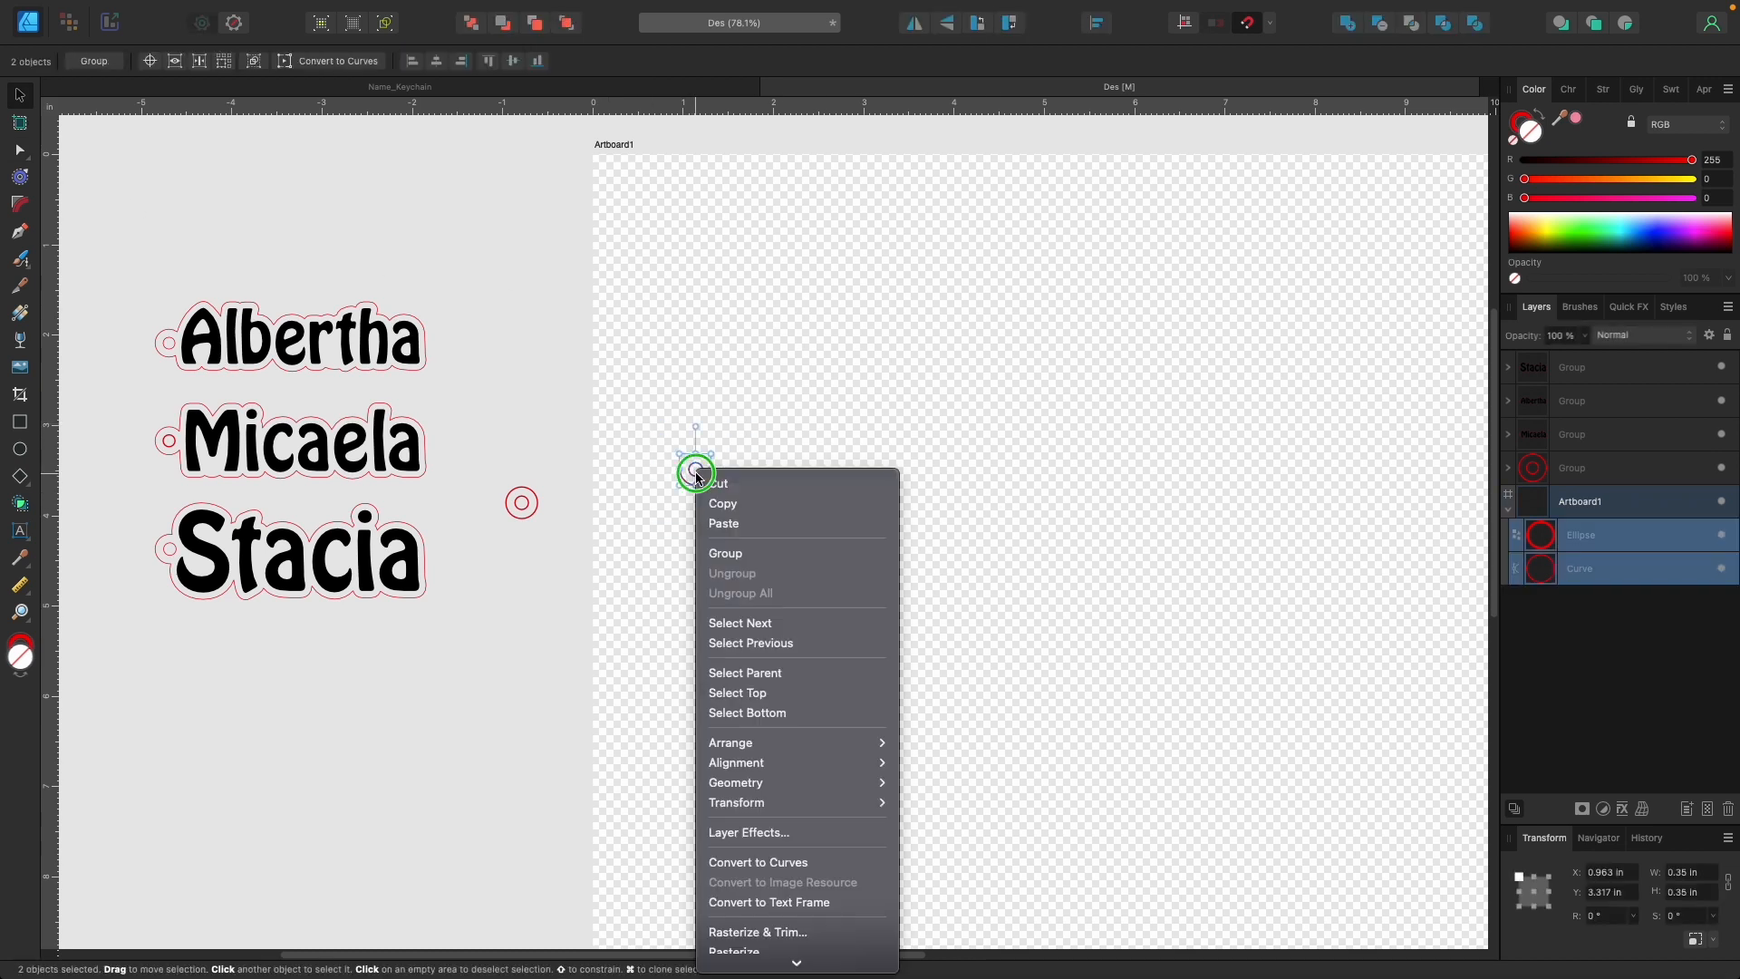
{"action": "left_click", "coordinate": [740, 555]}
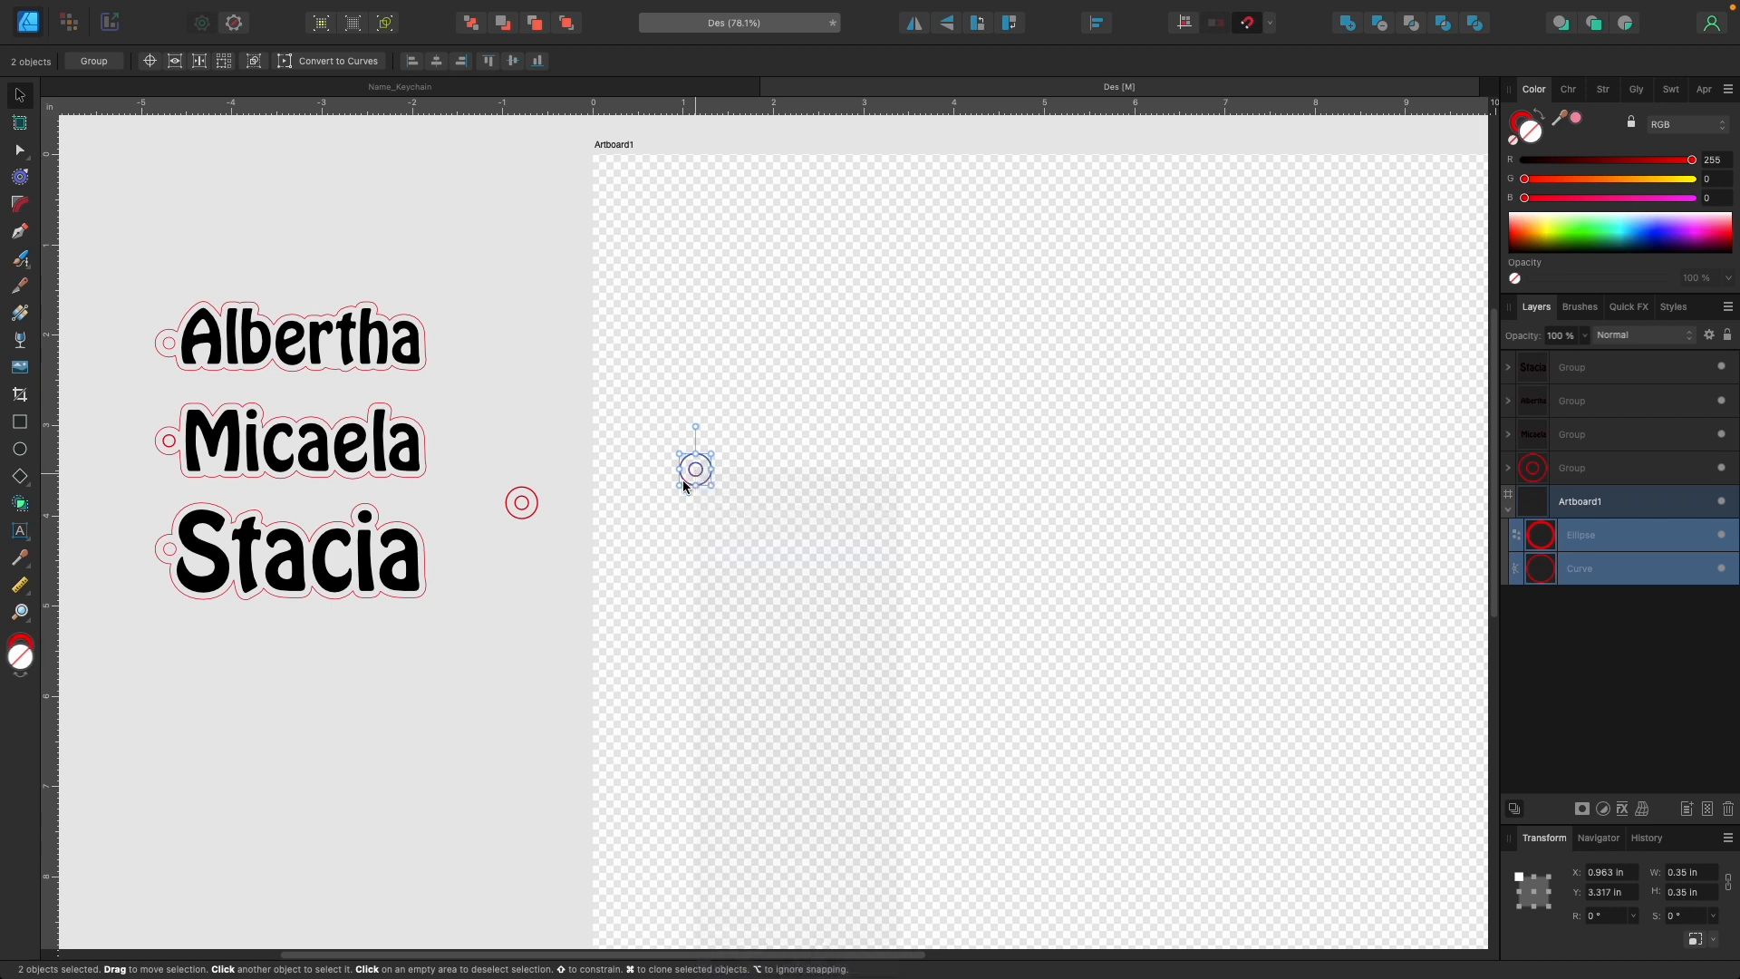
{"action": "left_click_drag", "start_coordinate": [702, 480], "coordinate": [515, 554]}
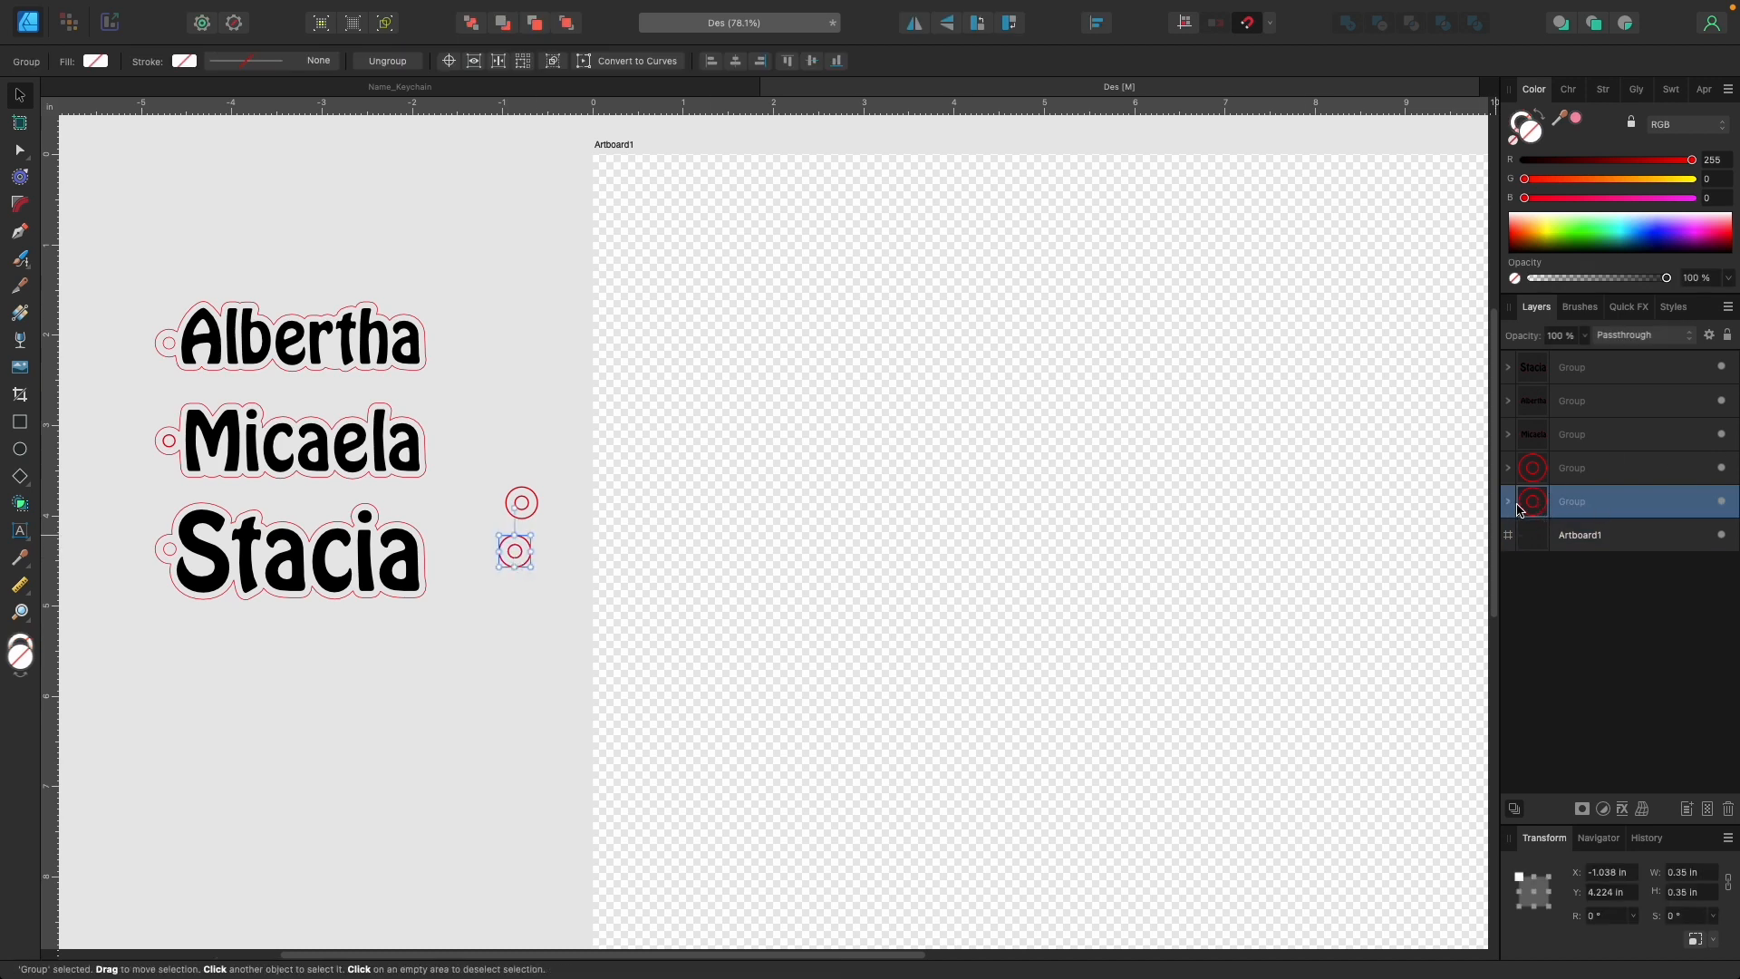
Duplicate the new ring group and arrange the three rings in a loose column beside the finished names.
{"action": "right_click", "coordinate": [1575, 504]}
{"action": "left_click", "coordinate": [1549, 717]}
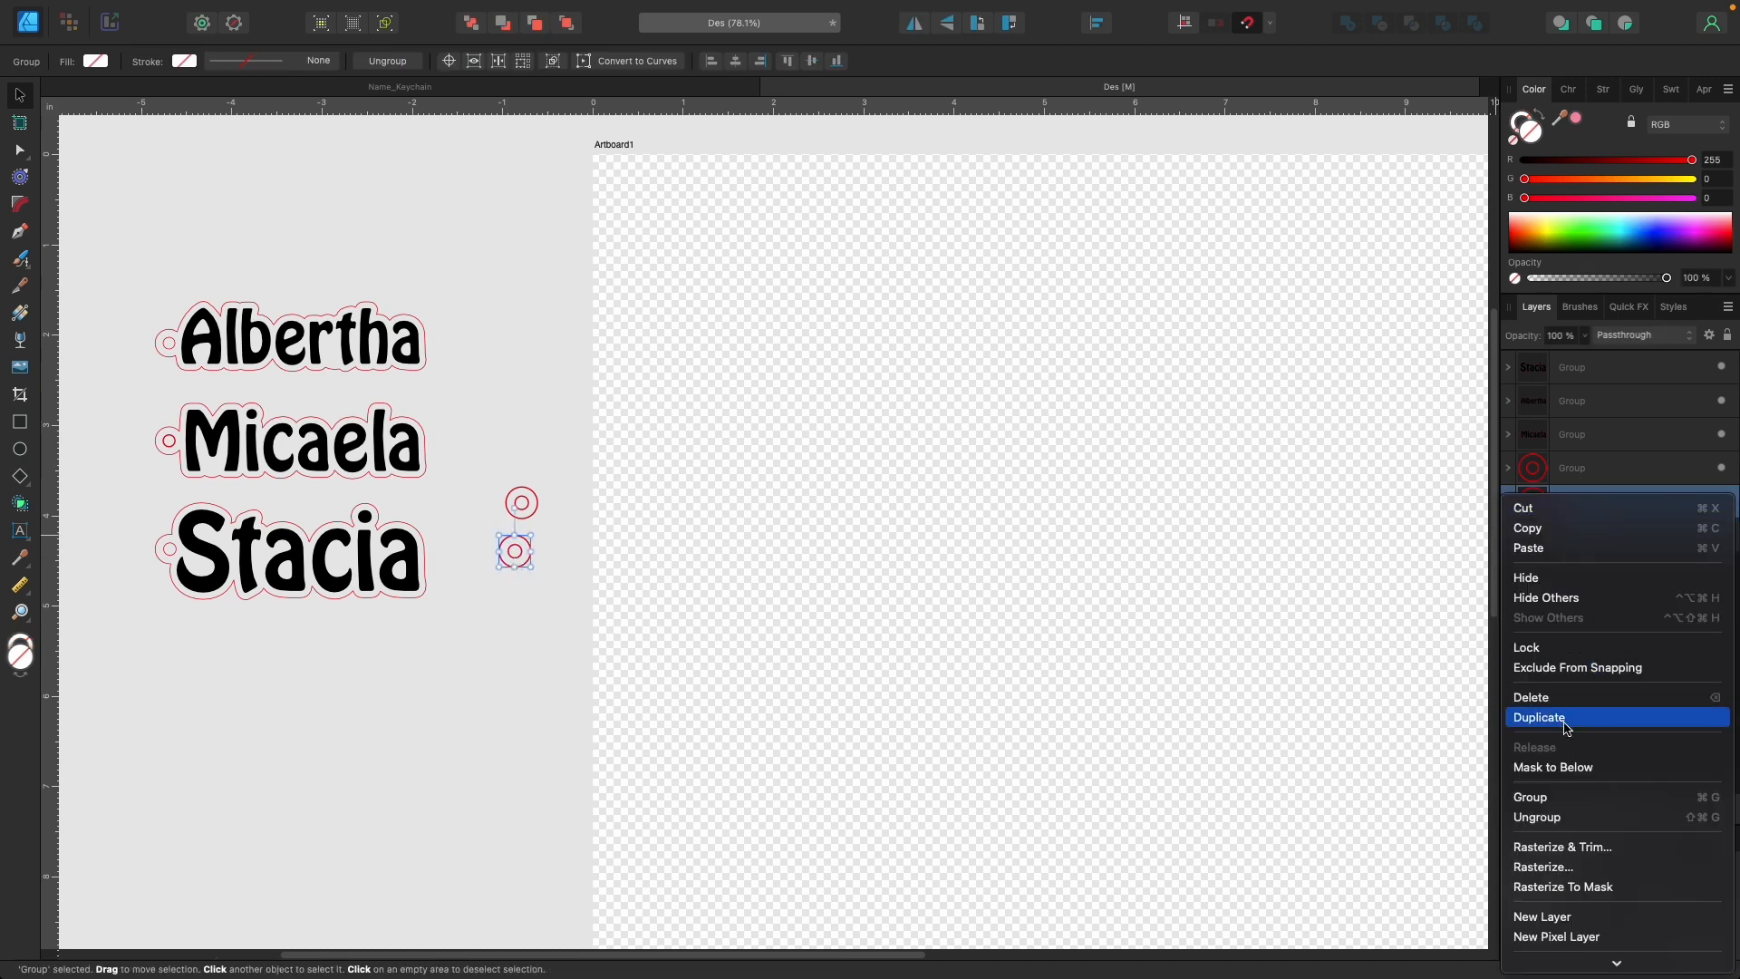
{"action": "left_click_drag", "start_coordinate": [514, 550], "coordinate": [514, 415]}
{"action": "left_click_drag", "start_coordinate": [521, 503], "coordinate": [506, 471]}
{"action": "left_click_drag", "start_coordinate": [519, 555], "coordinate": [522, 535]}
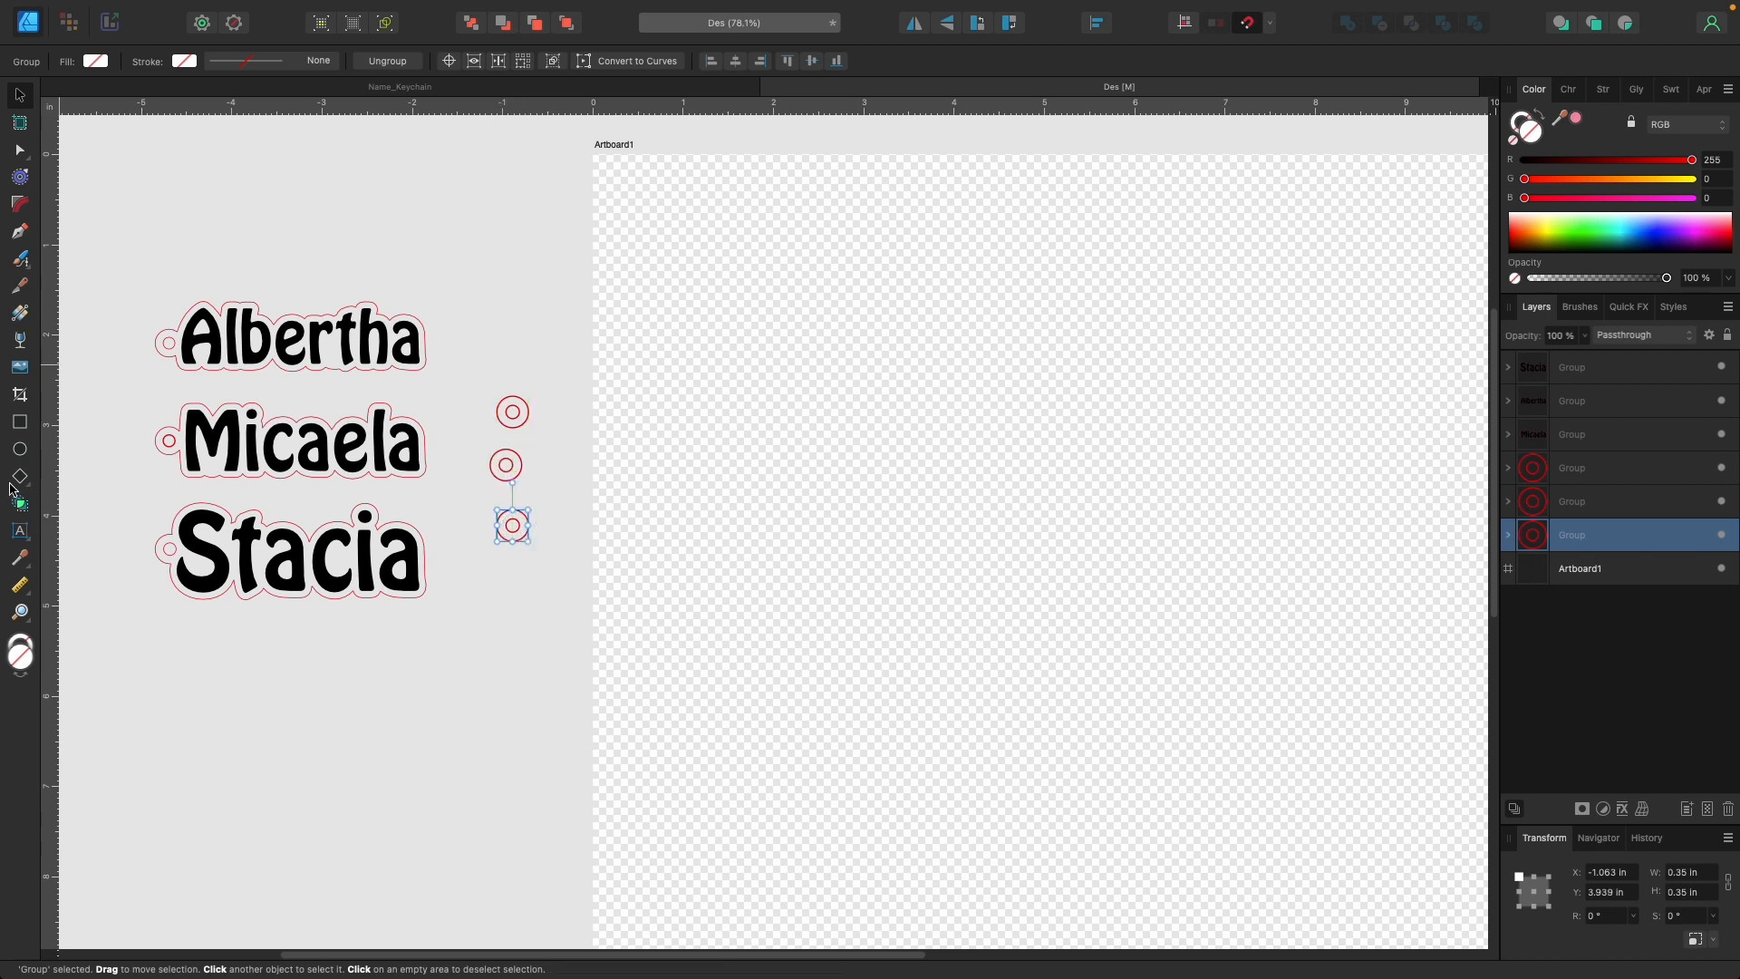
Add the keychain's first name as large art text in Hobo D on the artboard and move it closer to the rings.
{"action": "left_click", "coordinate": [23, 534]}
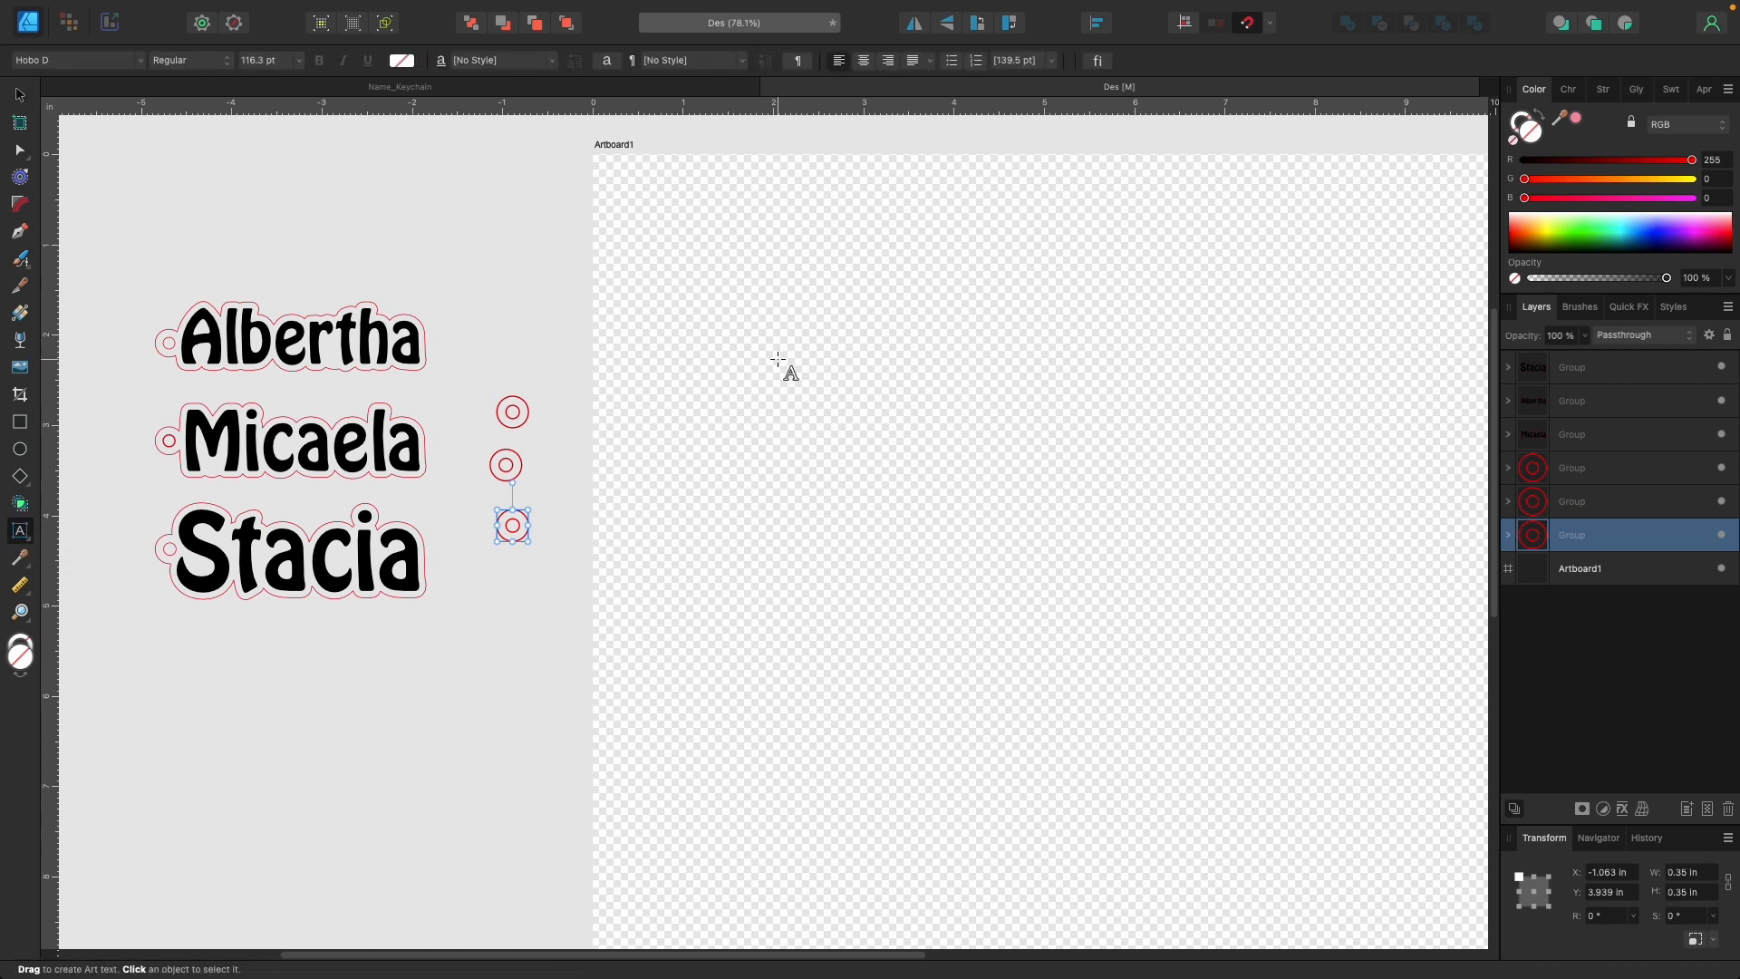
{"action": "left_click_drag", "start_coordinate": [777, 361], "coordinate": [804, 539]}
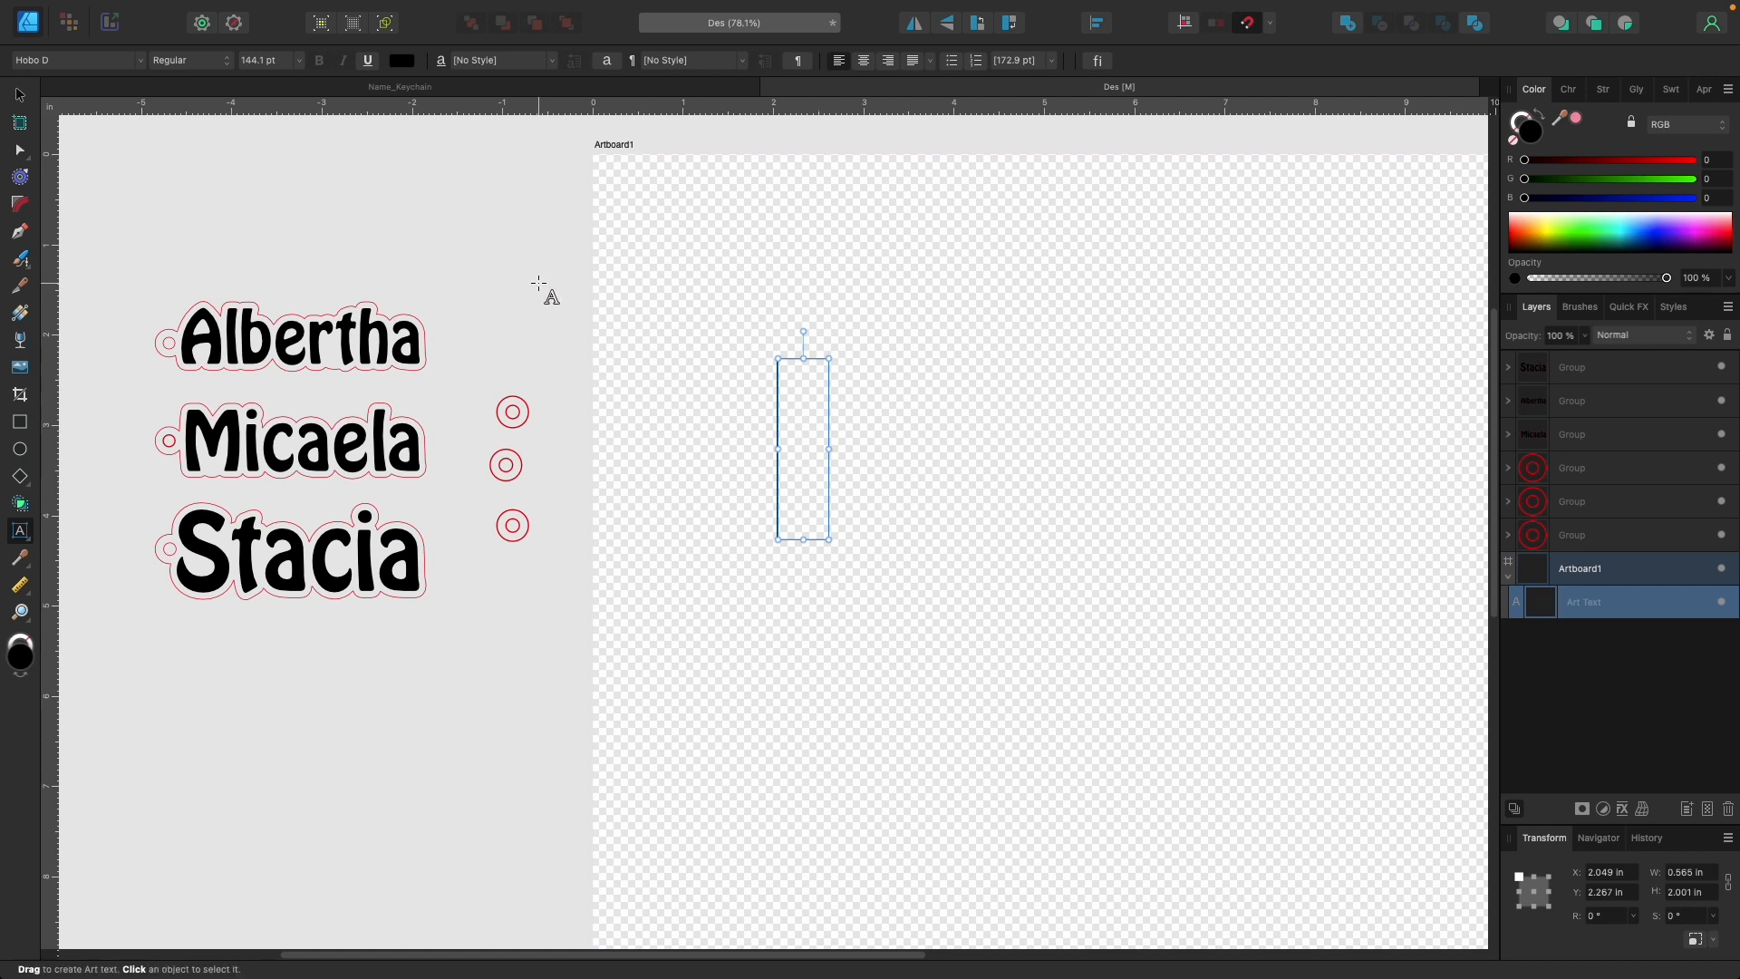
{"action": "type", "text": "Ky"}
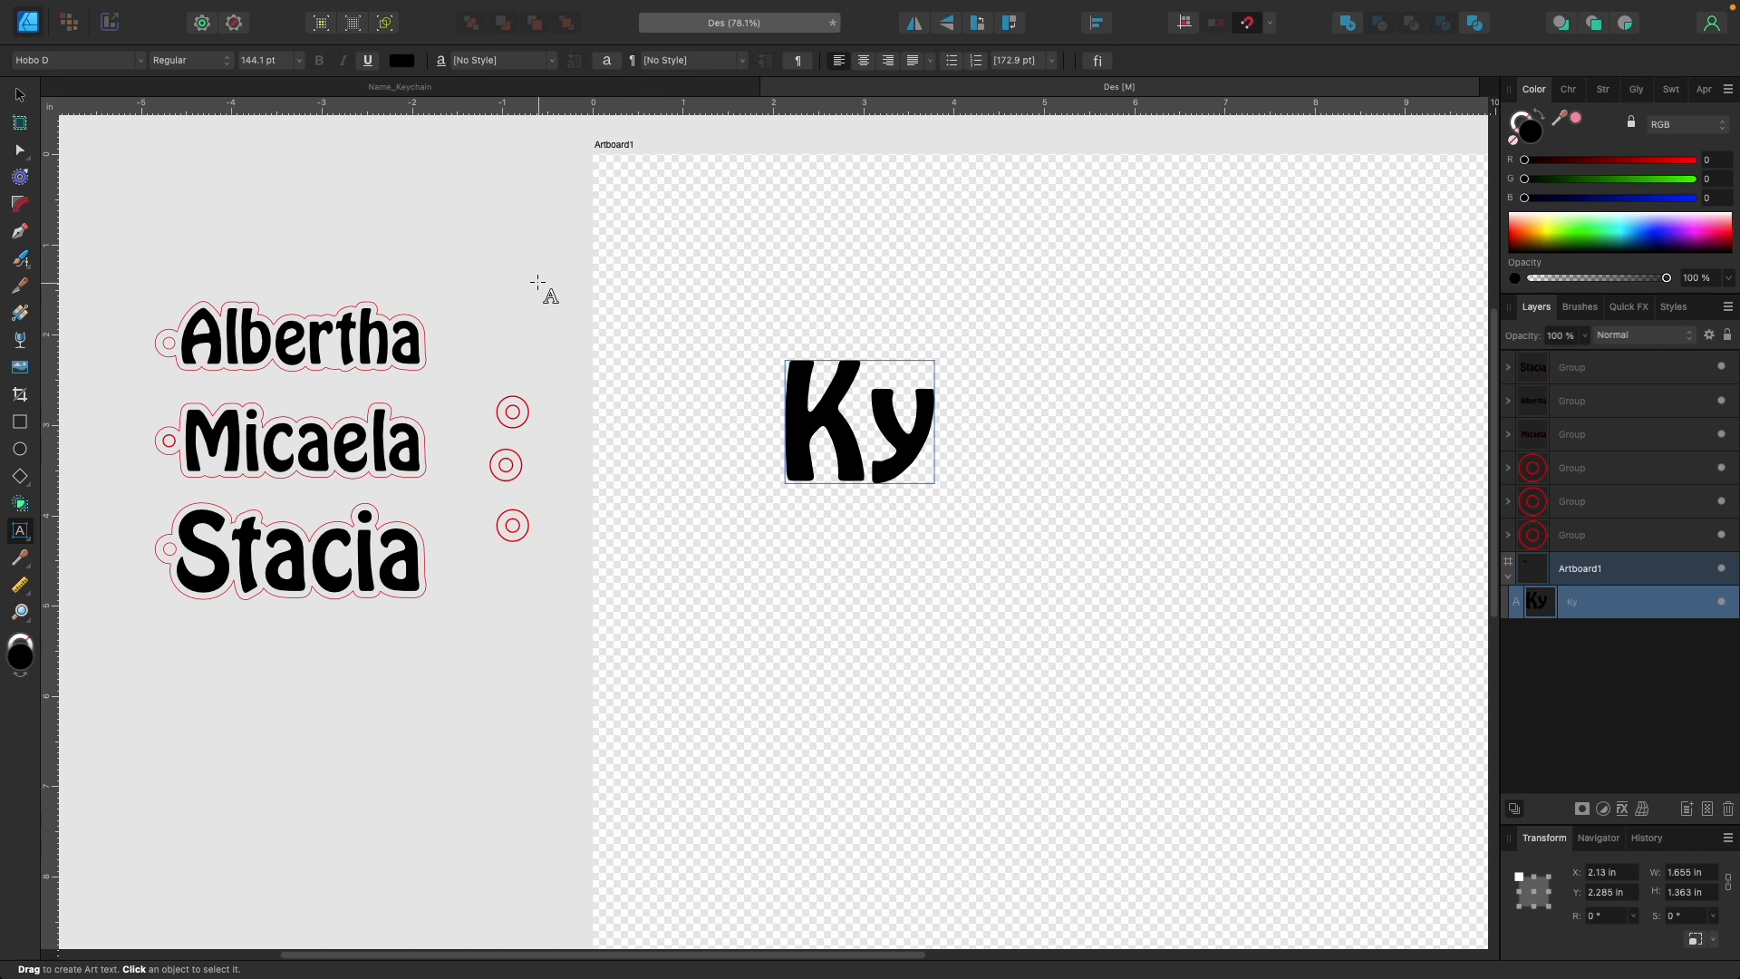
{"action": "type", "text": "lah"}
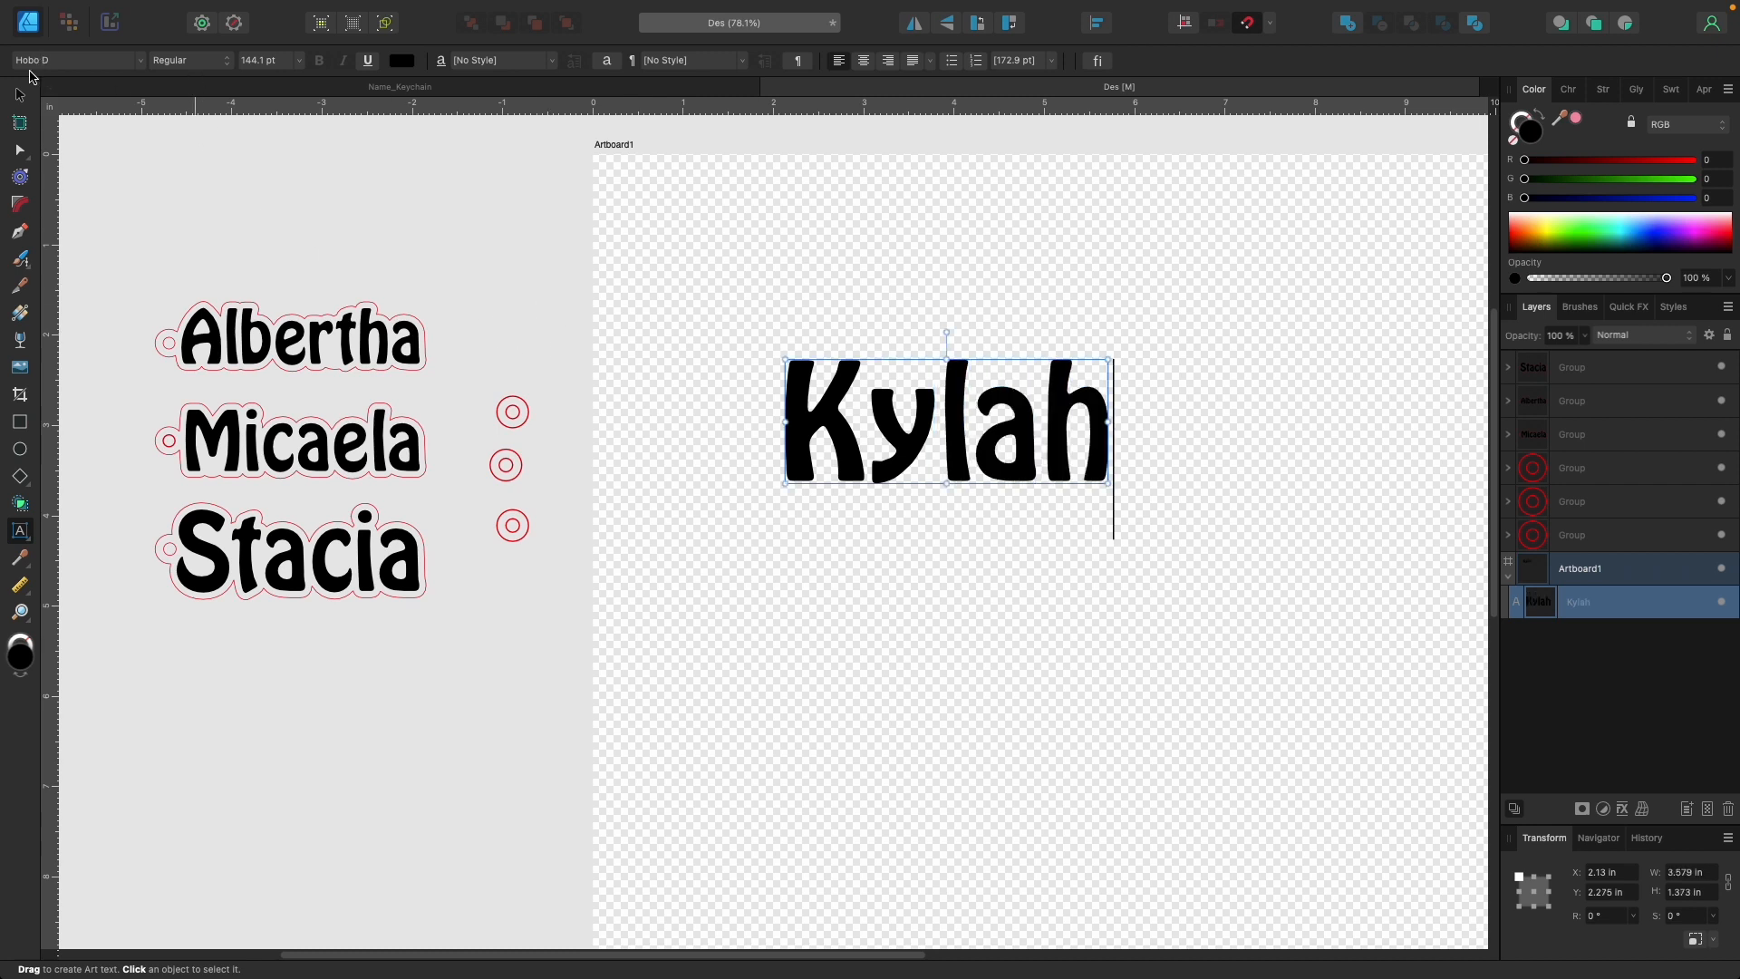
{"action": "left_click", "coordinate": [19, 97]}
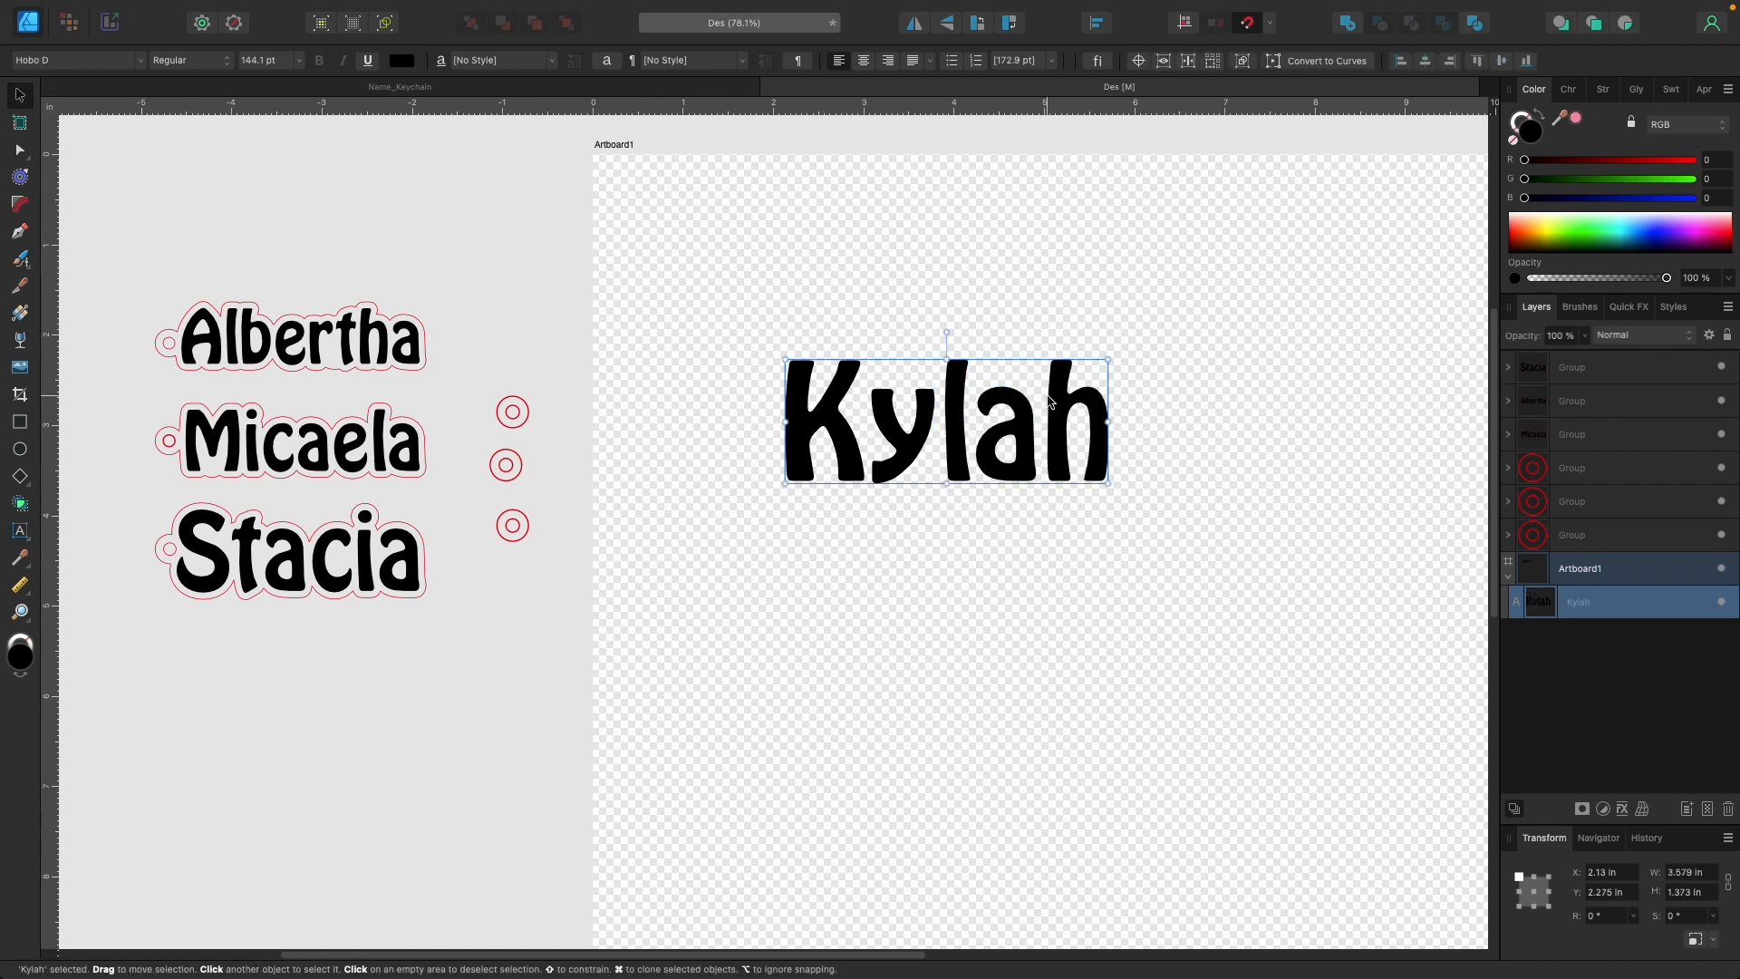
{"action": "left_click_drag", "start_coordinate": [1057, 399], "coordinate": [966, 405]}
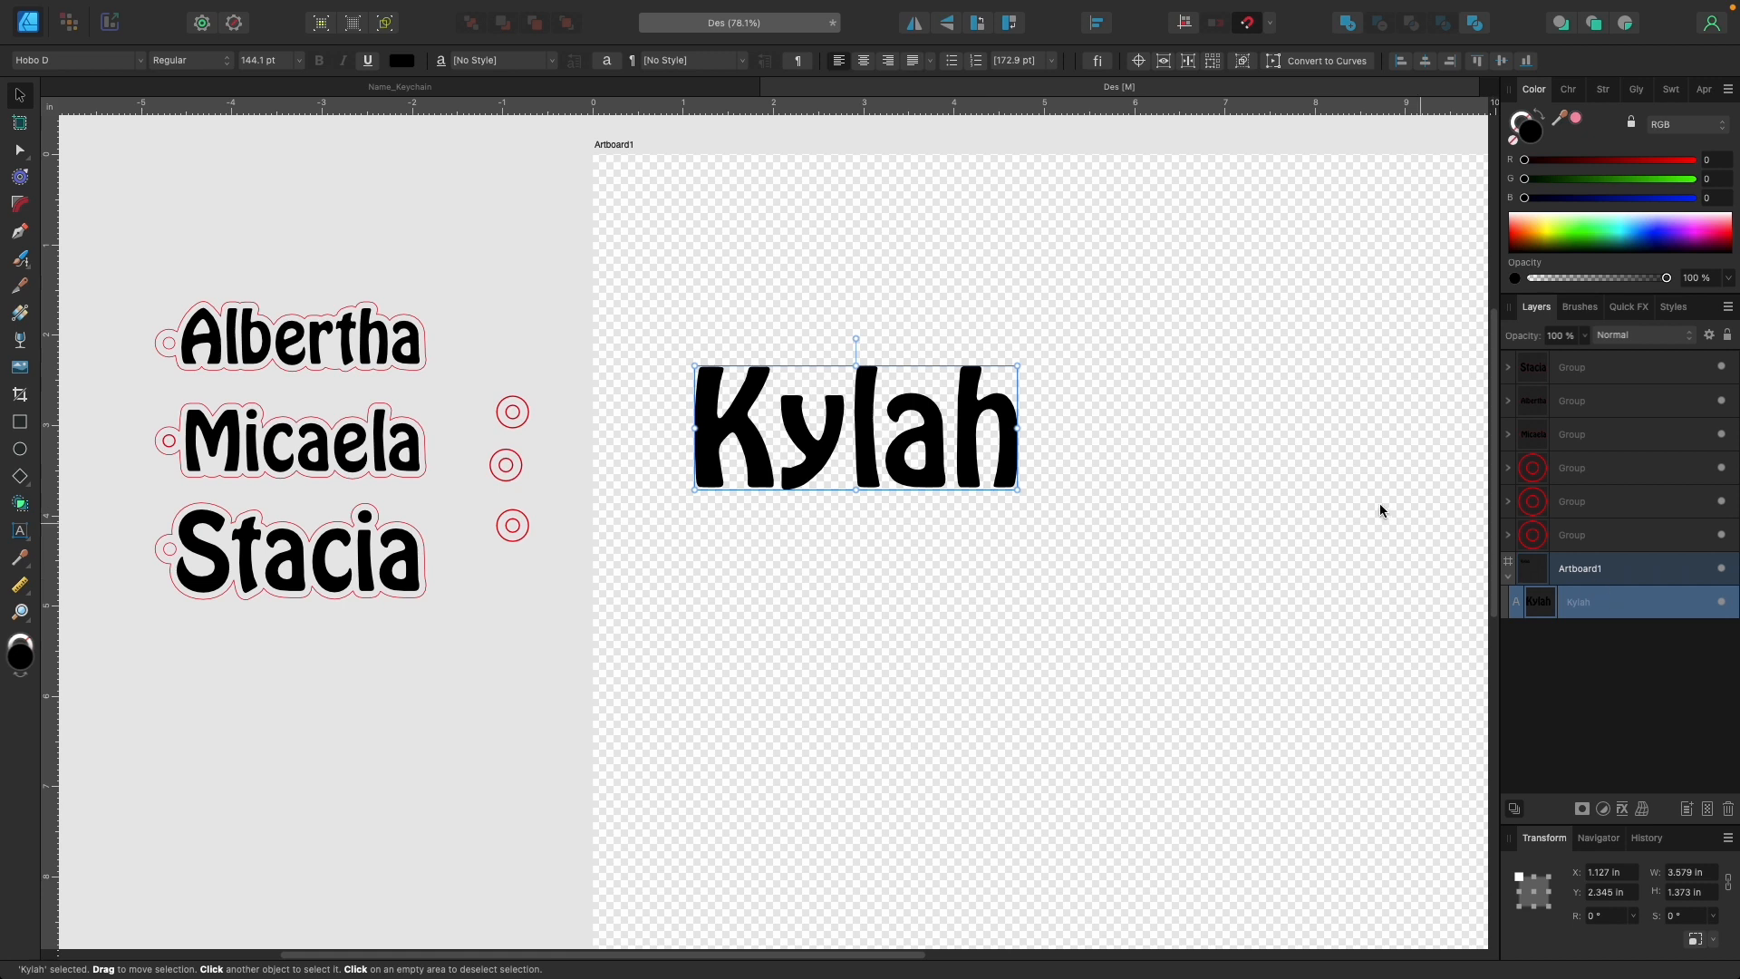
Convert the name text to curves and select its last letter.
{"action": "right_click", "coordinate": [987, 412]}
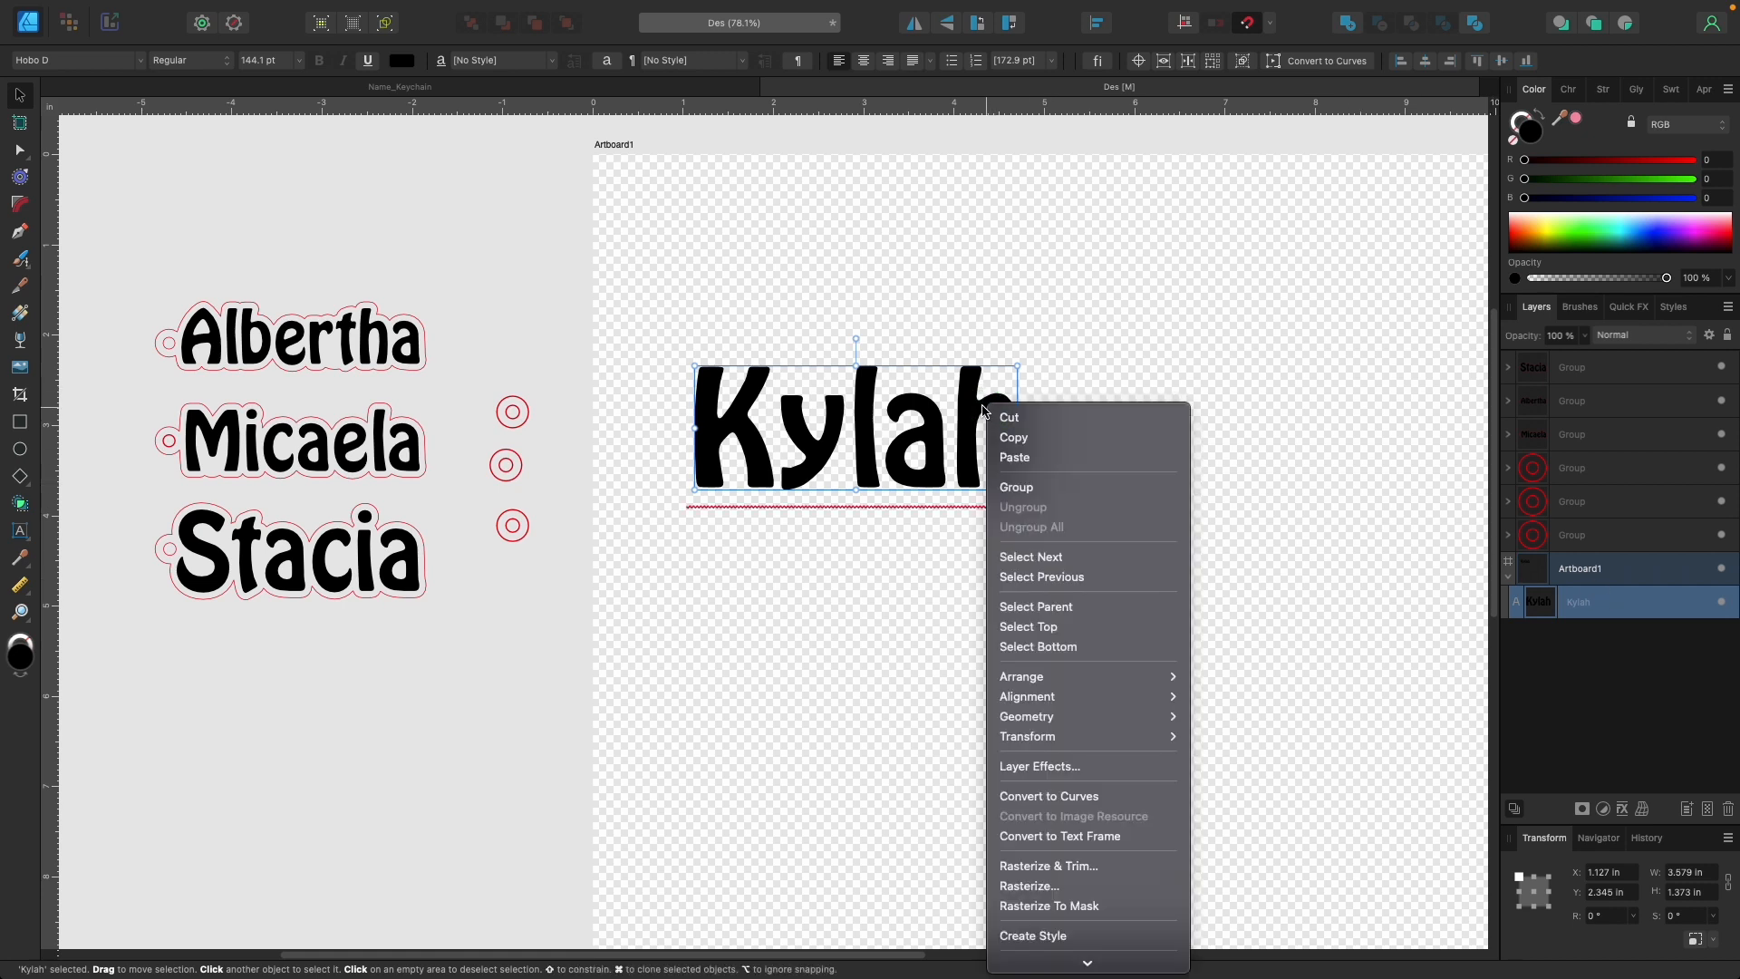
{"action": "left_click", "coordinate": [1079, 797]}
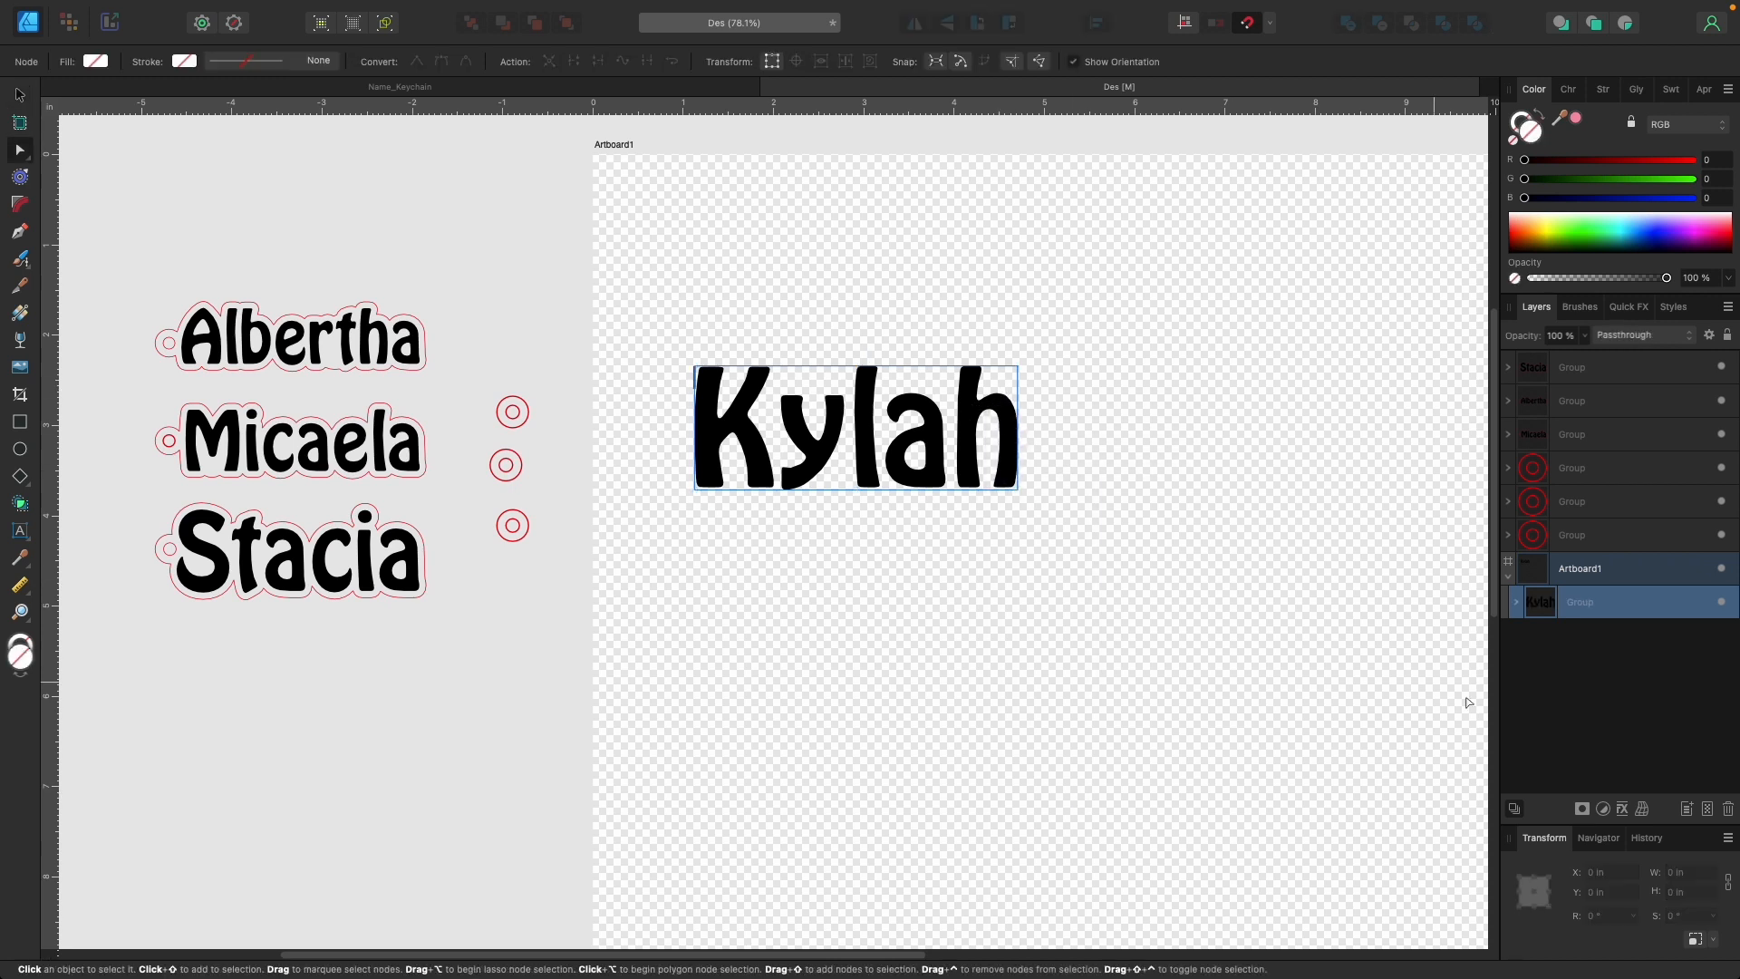
{"action": "left_click", "coordinate": [1026, 369]}
{"action": "left_click", "coordinate": [972, 414]}
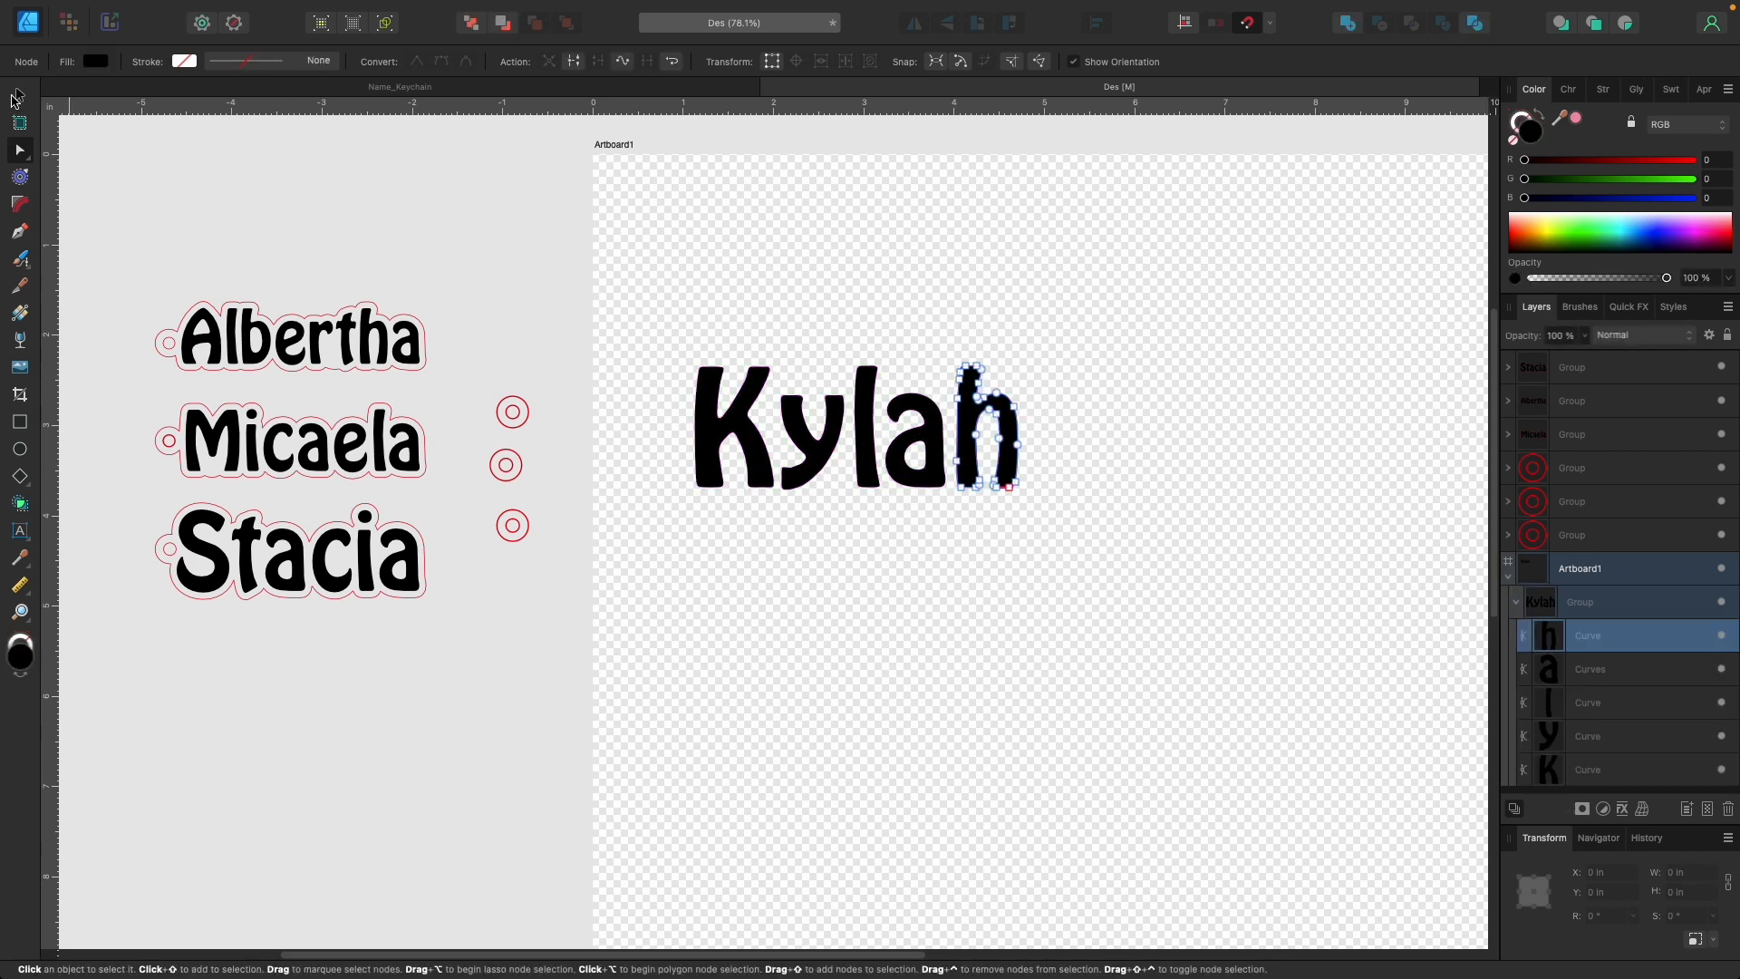
Set the width of the whole name group to 2.8 in and shift the group slightly to the right.
{"action": "left_click", "coordinate": [20, 94]}
{"action": "left_click", "coordinate": [671, 263]}
{"action": "left_click", "coordinate": [741, 401]}
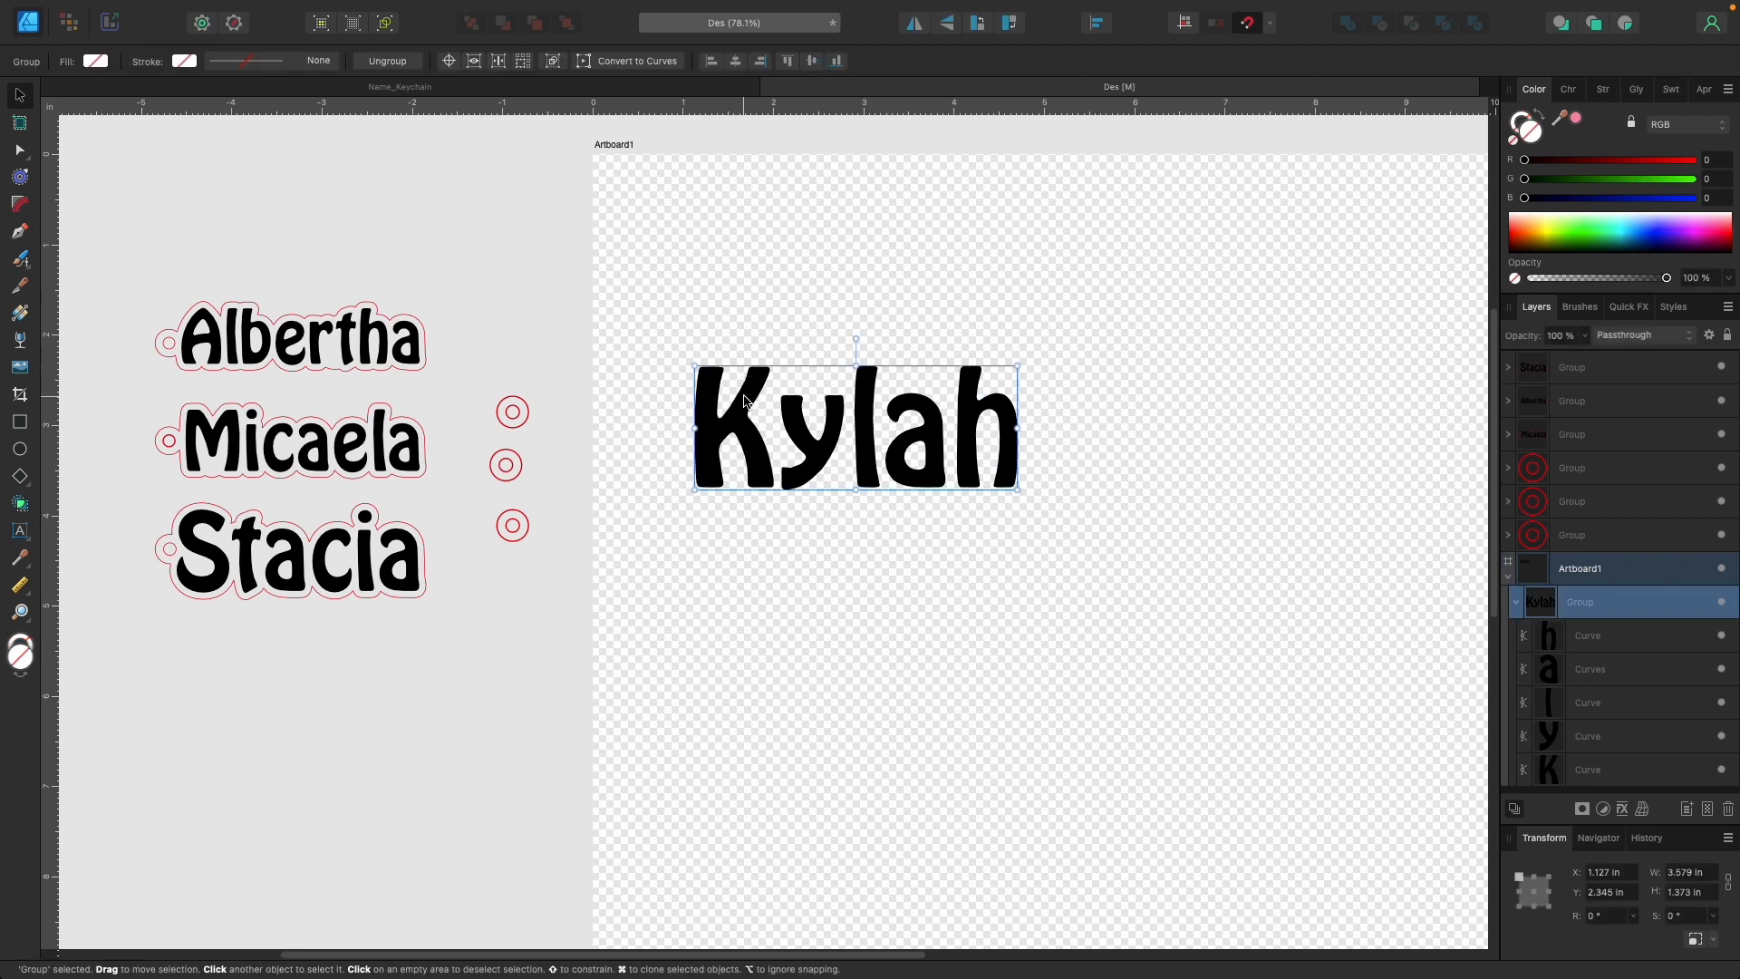
{"action": "left_click", "coordinate": [1691, 874]}
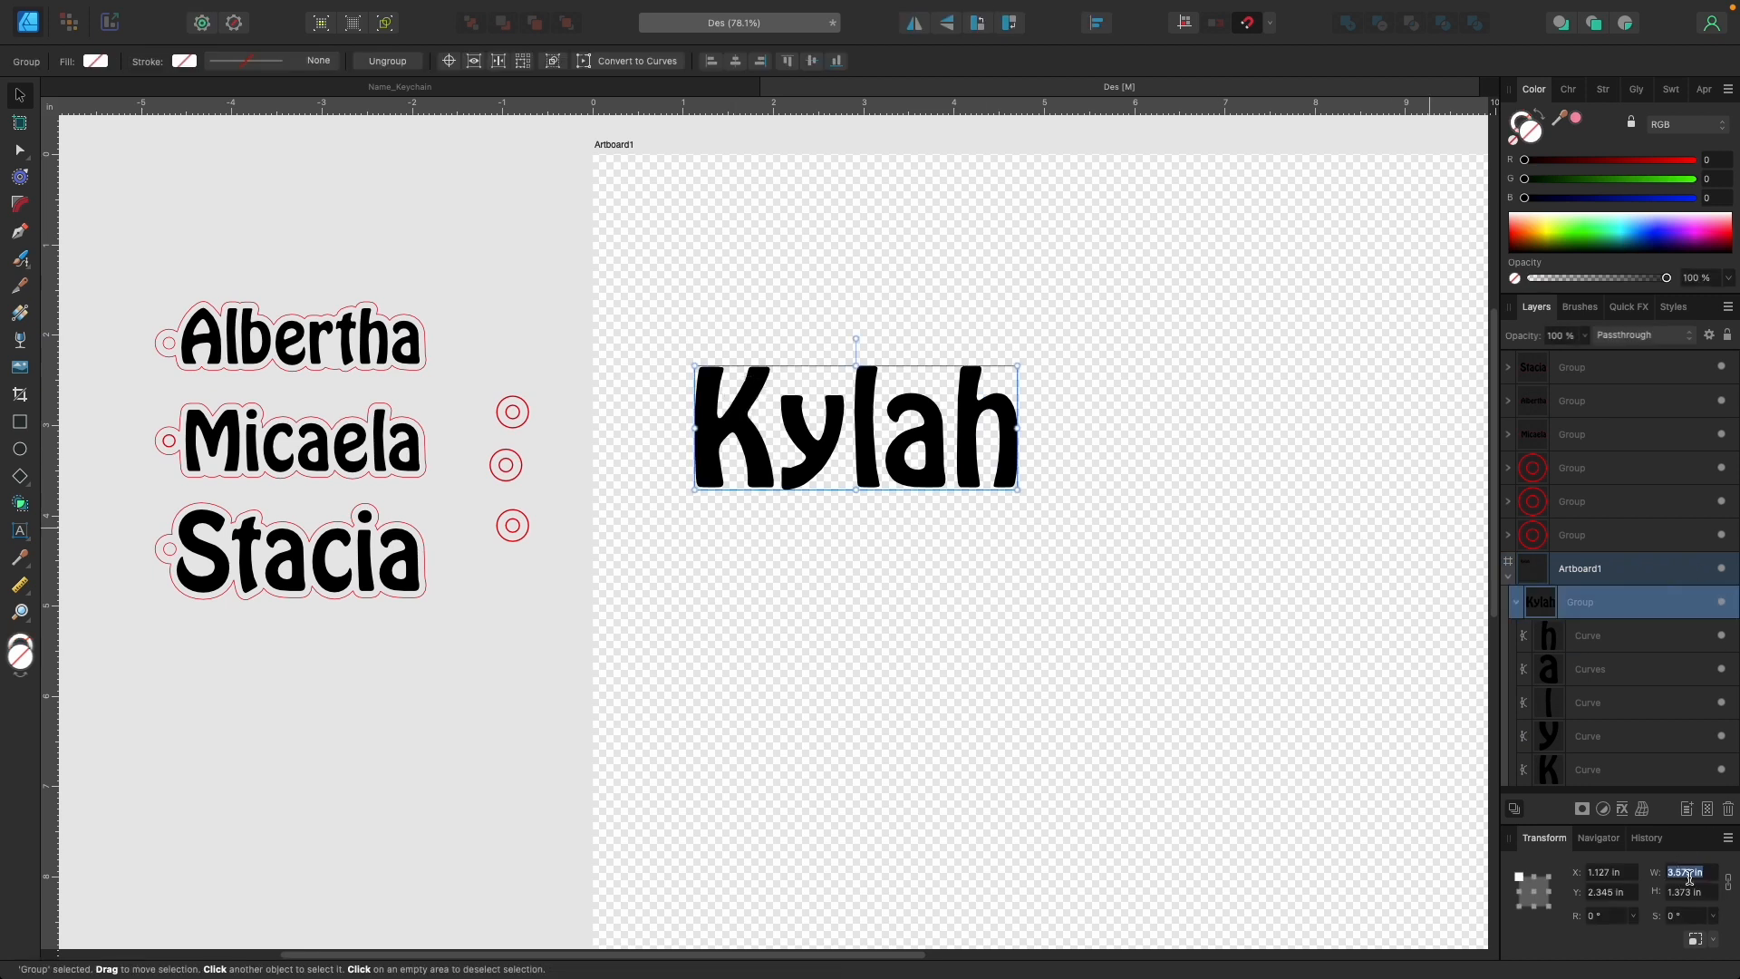
{"action": "type", "text": "2"}
{"action": "left_click", "coordinate": [983, 601]}
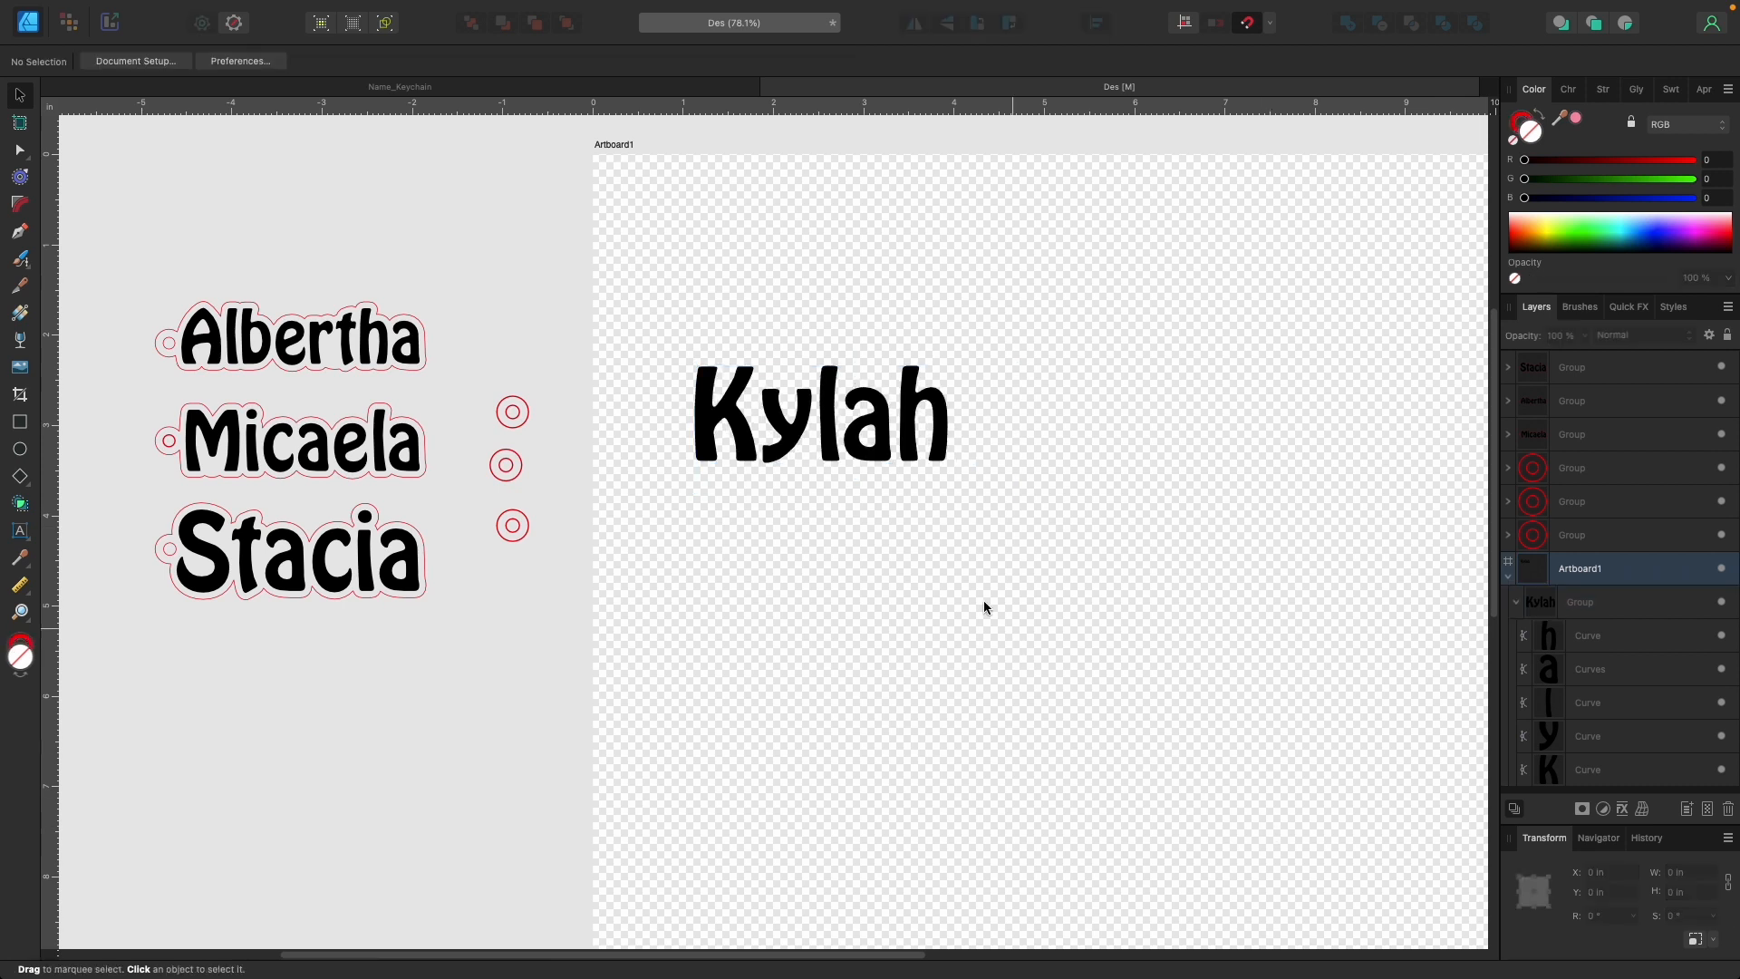
{"action": "left_click", "coordinate": [885, 404]}
{"action": "mouse_move", "coordinate": [920, 404]}
{"action": "left_mouse_down"}
{"action": "mouse_move", "coordinate": [920, 452]}
{"action": "mouse_move", "coordinate": [917, 397]}
{"action": "mouse_move", "coordinate": [944, 403]}
{"action": "left_mouse_up"}
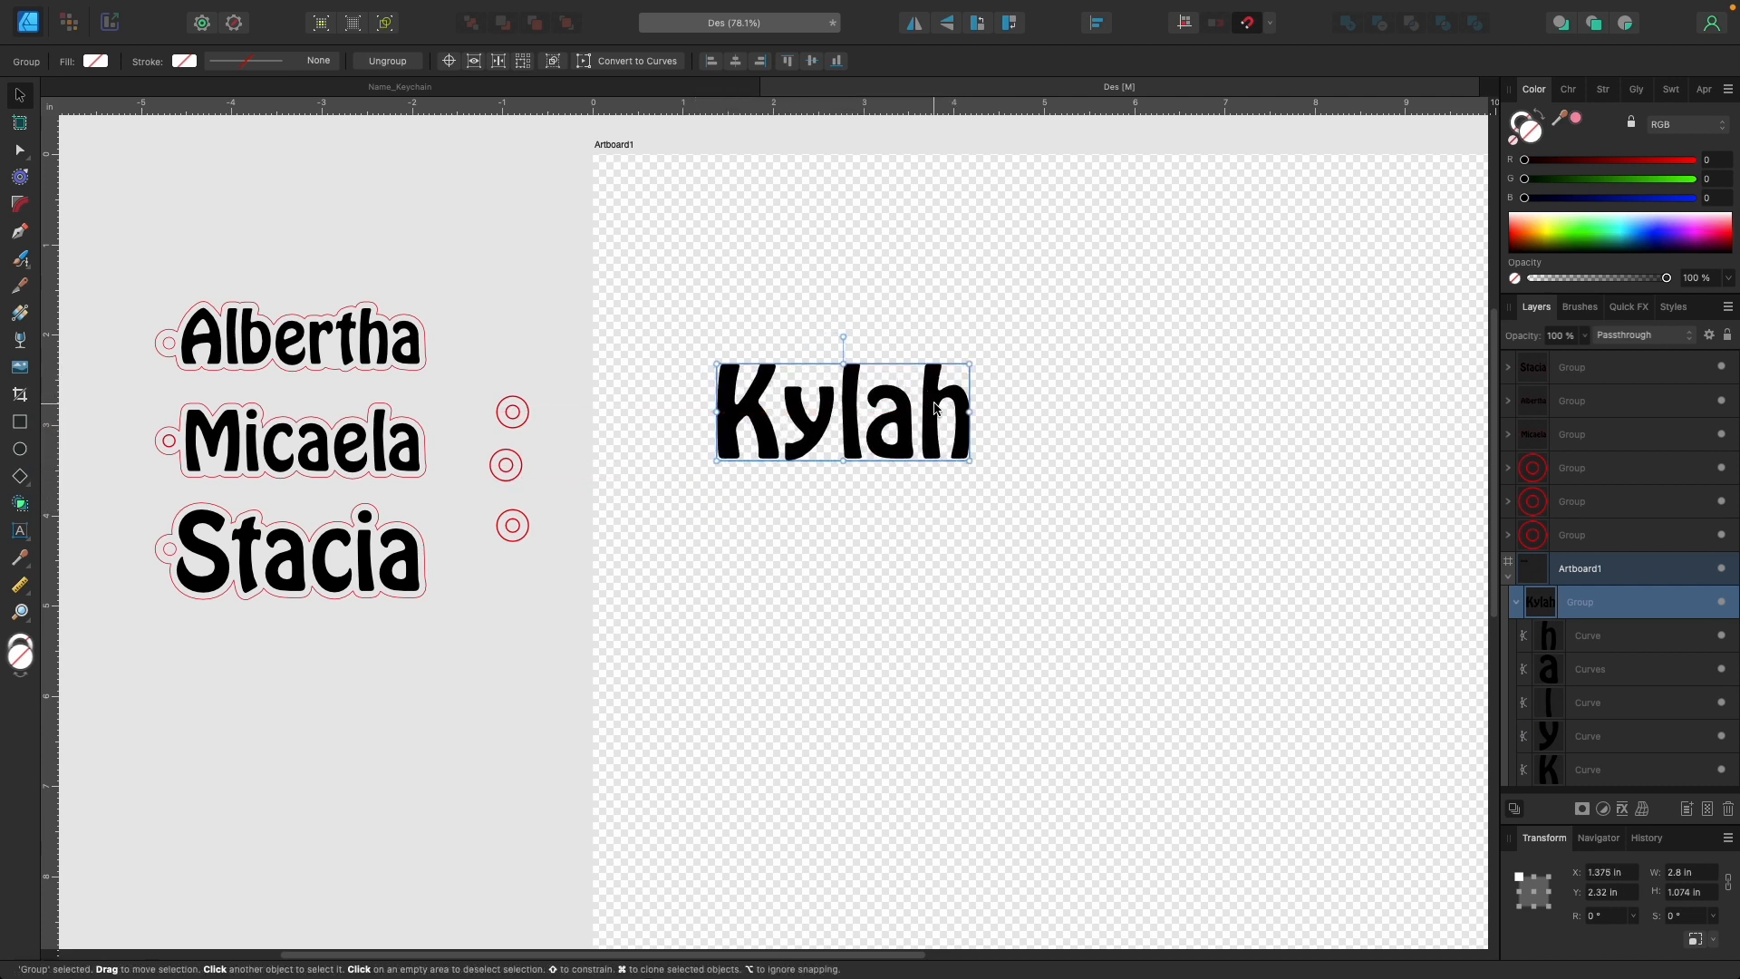
Move the name group slightly up and to the left, duplicate it, and select the lower copy.
{"action": "mouse_move", "coordinate": [934, 410]}
{"action": "left_mouse_down"}
{"action": "mouse_move", "coordinate": [937, 431]}
{"action": "mouse_move", "coordinate": [911, 391]}
{"action": "left_mouse_up"}
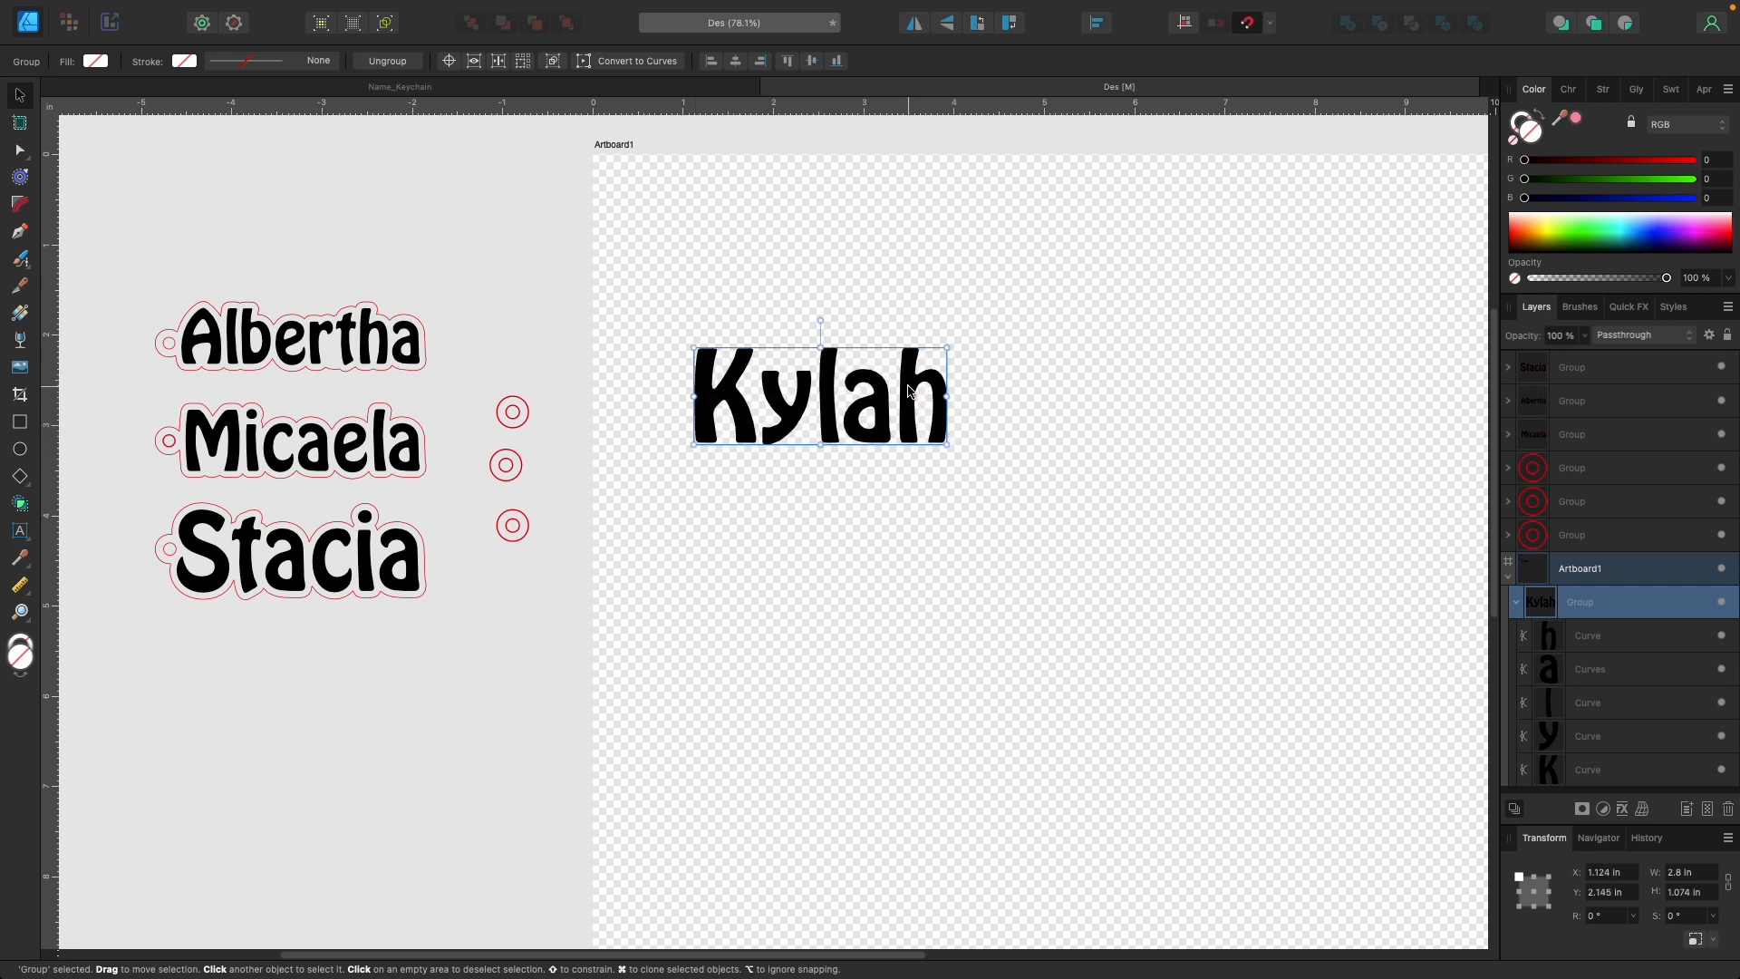
{"action": "left_click", "coordinate": [1516, 602]}
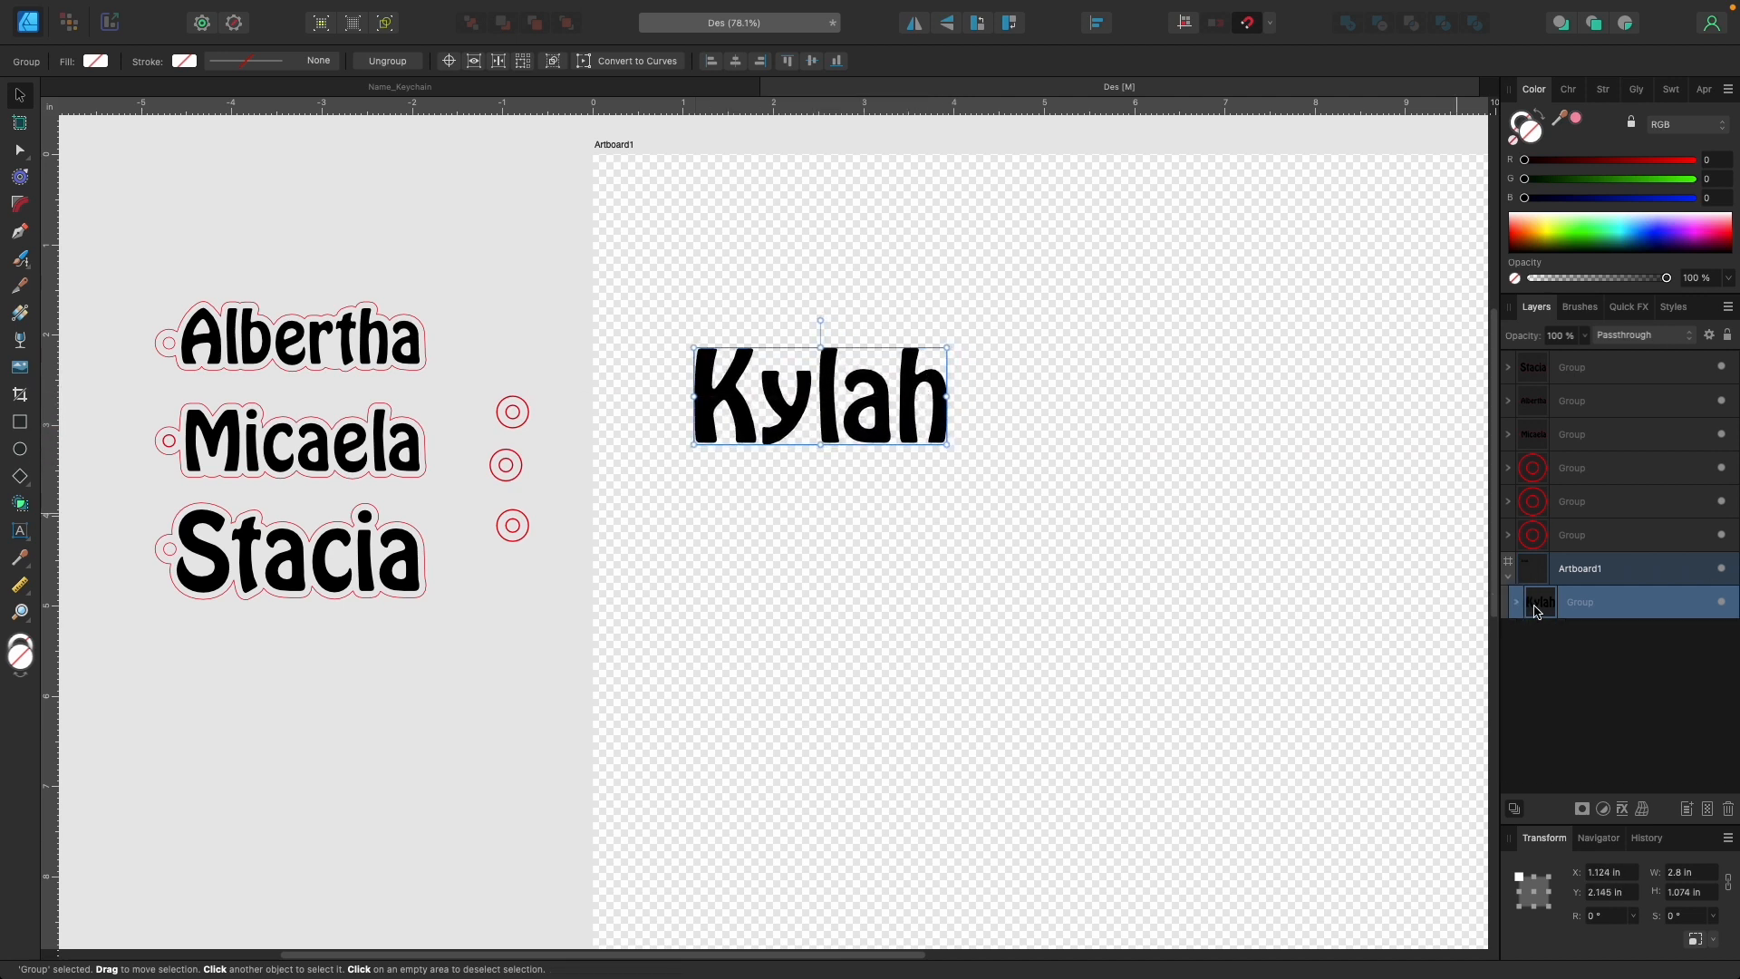
{"action": "right_click", "coordinate": [1541, 603]}
{"action": "left_click", "coordinate": [1578, 824]}
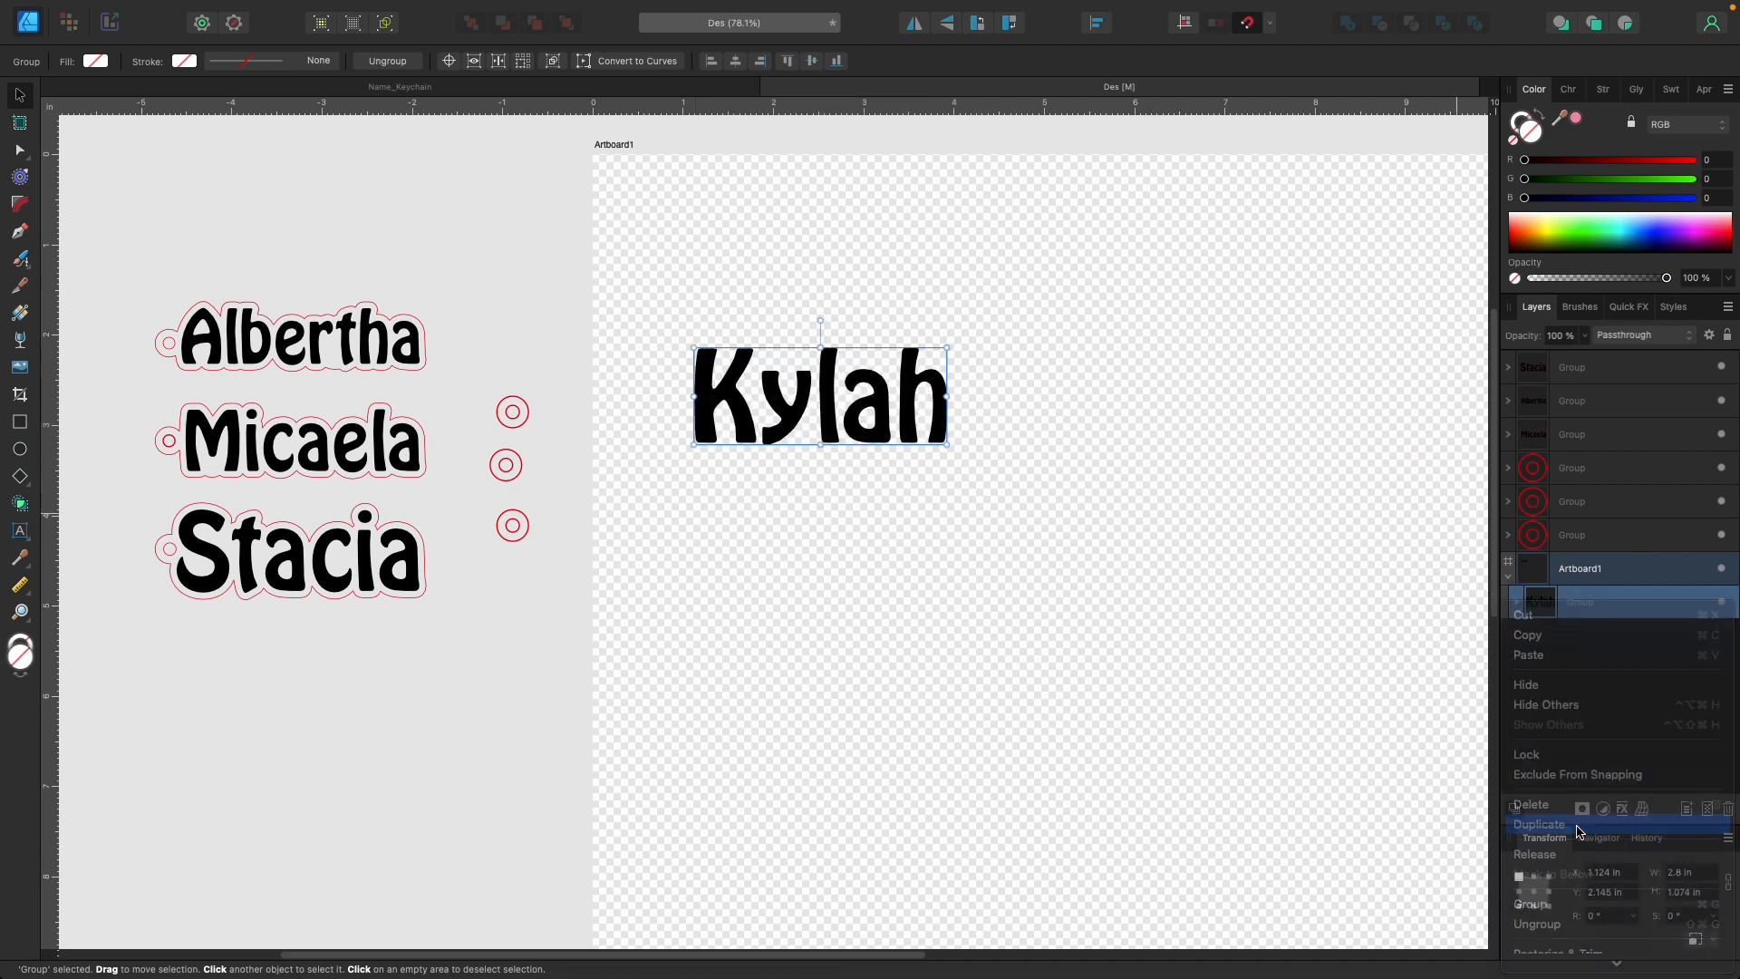
{"action": "left_click", "coordinate": [1617, 646]}
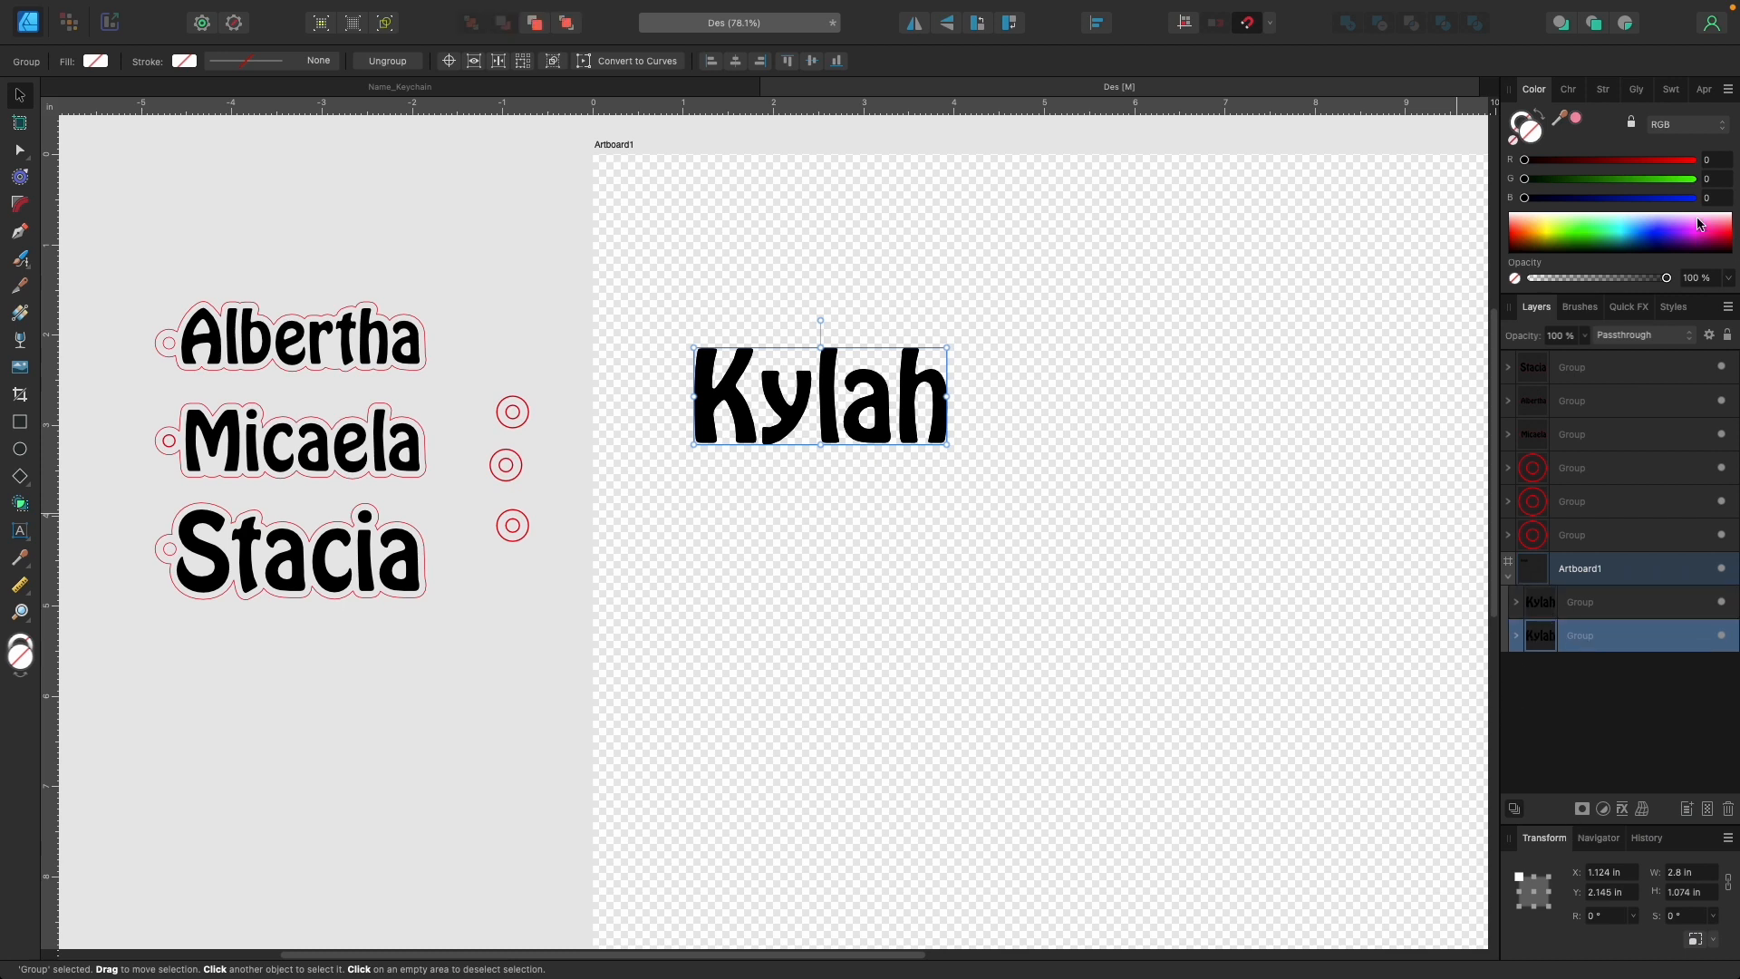
Fill the lower name copy with pure red (R 255), hide the black name group, and reselect the red copy.
{"action": "left_click_drag", "start_coordinate": [1689, 162], "coordinate": [1713, 163]}
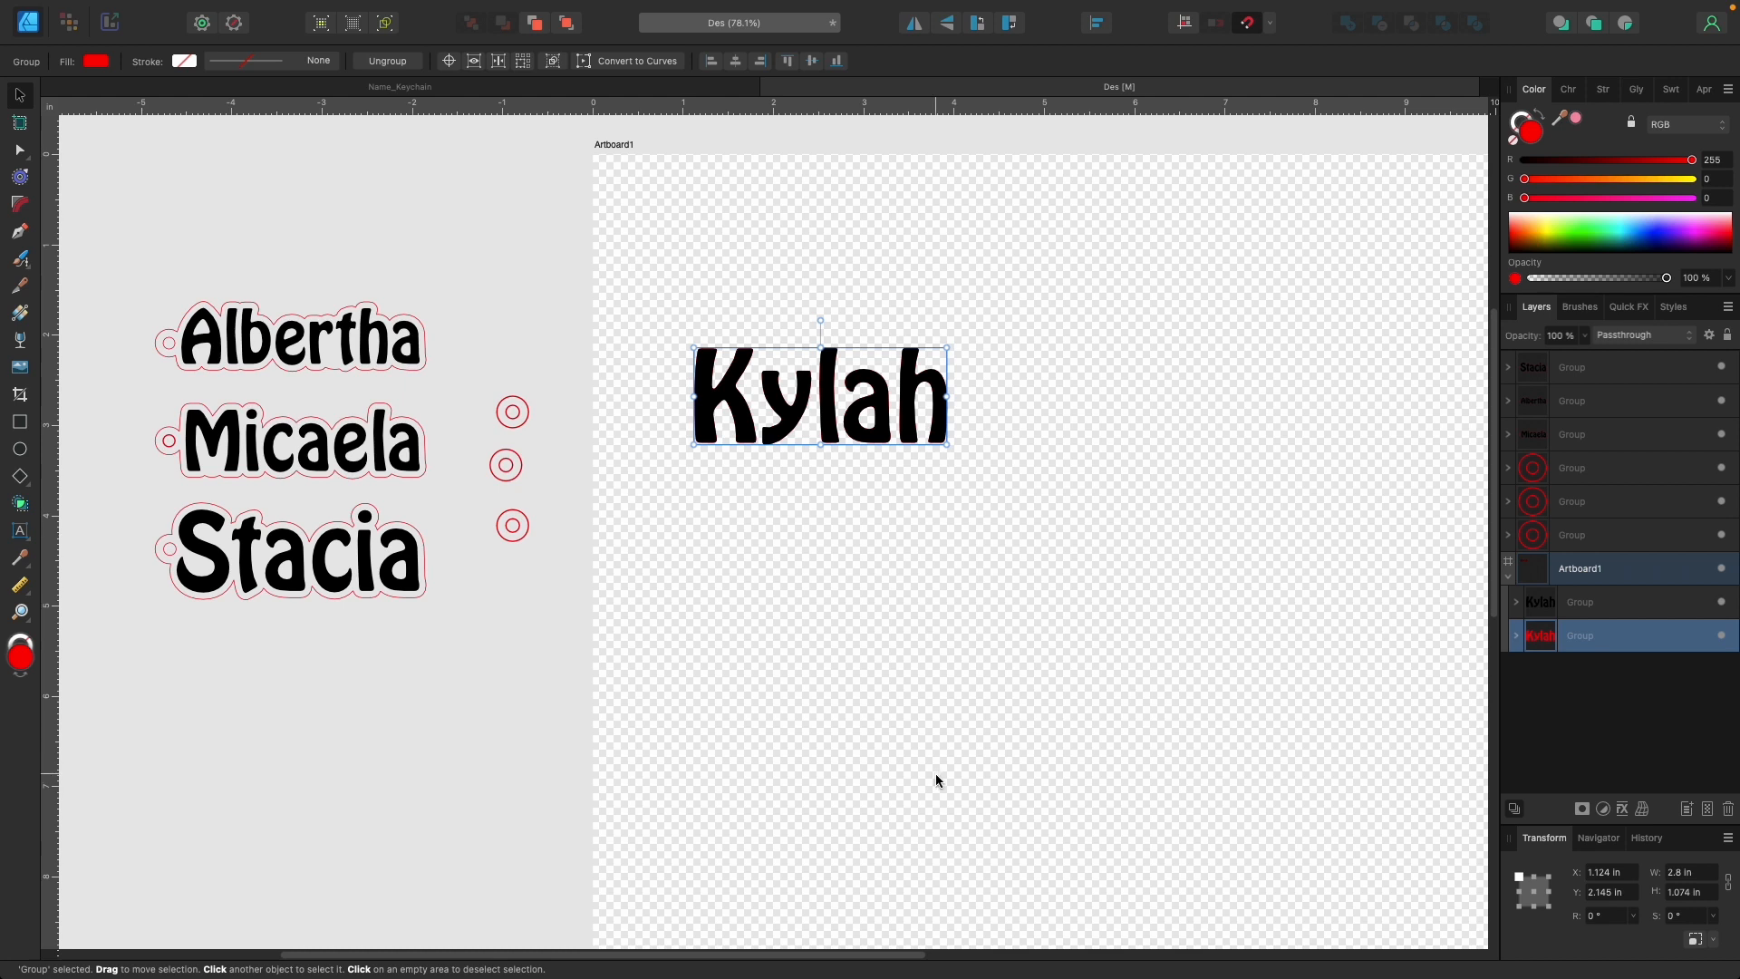
{"action": "mouse_move", "coordinate": [920, 970]}
{"action": "left_click", "coordinate": [1613, 603]}
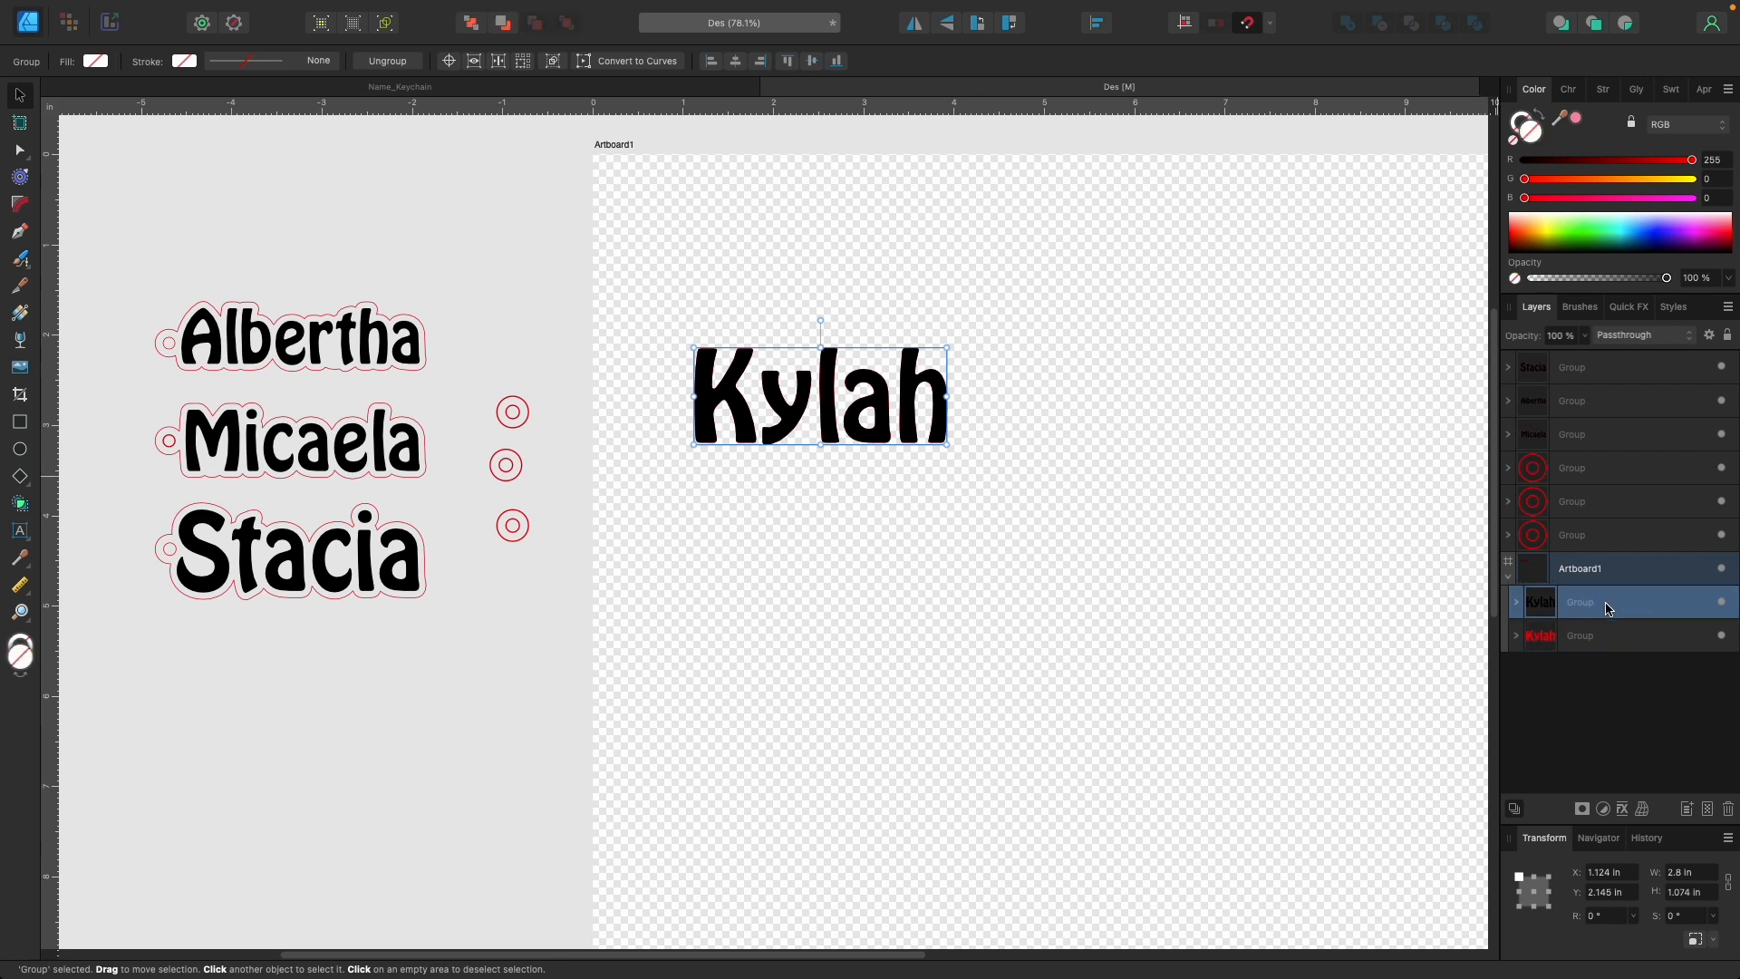
{"action": "left_click", "coordinate": [1724, 604]}
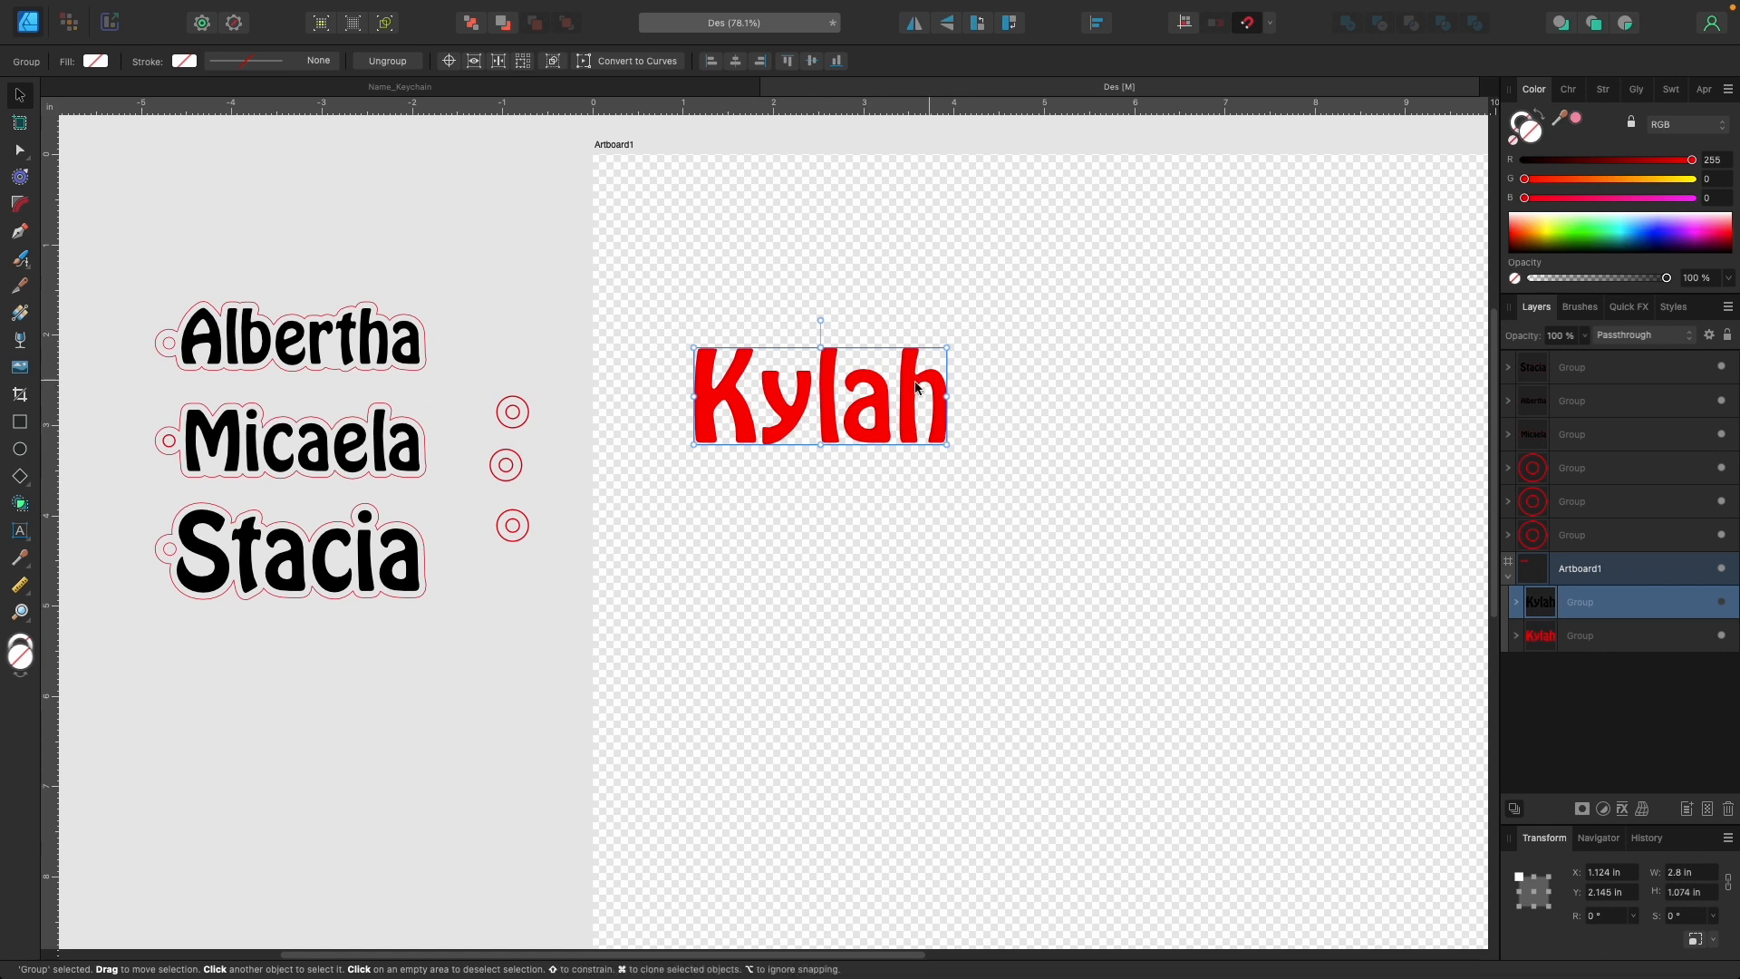
{"action": "left_click", "coordinate": [1597, 649]}
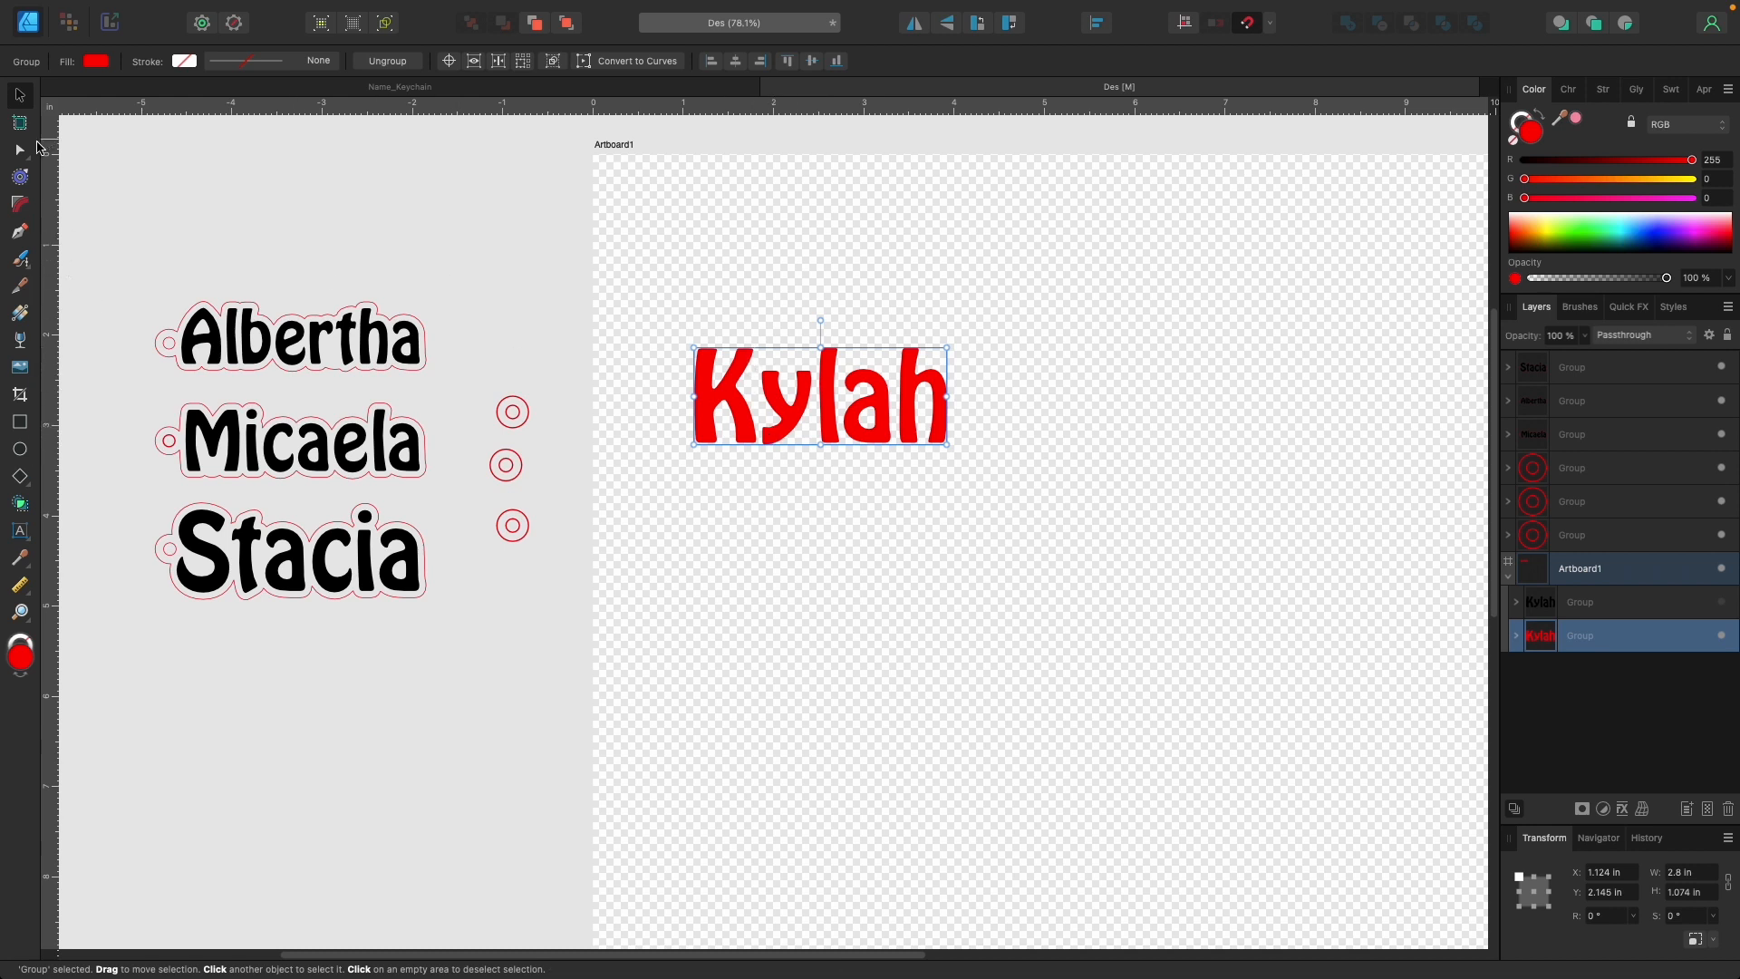
Apply an outward contour to the red name copy and bake its appearance.
{"action": "left_click", "coordinate": [20, 177]}
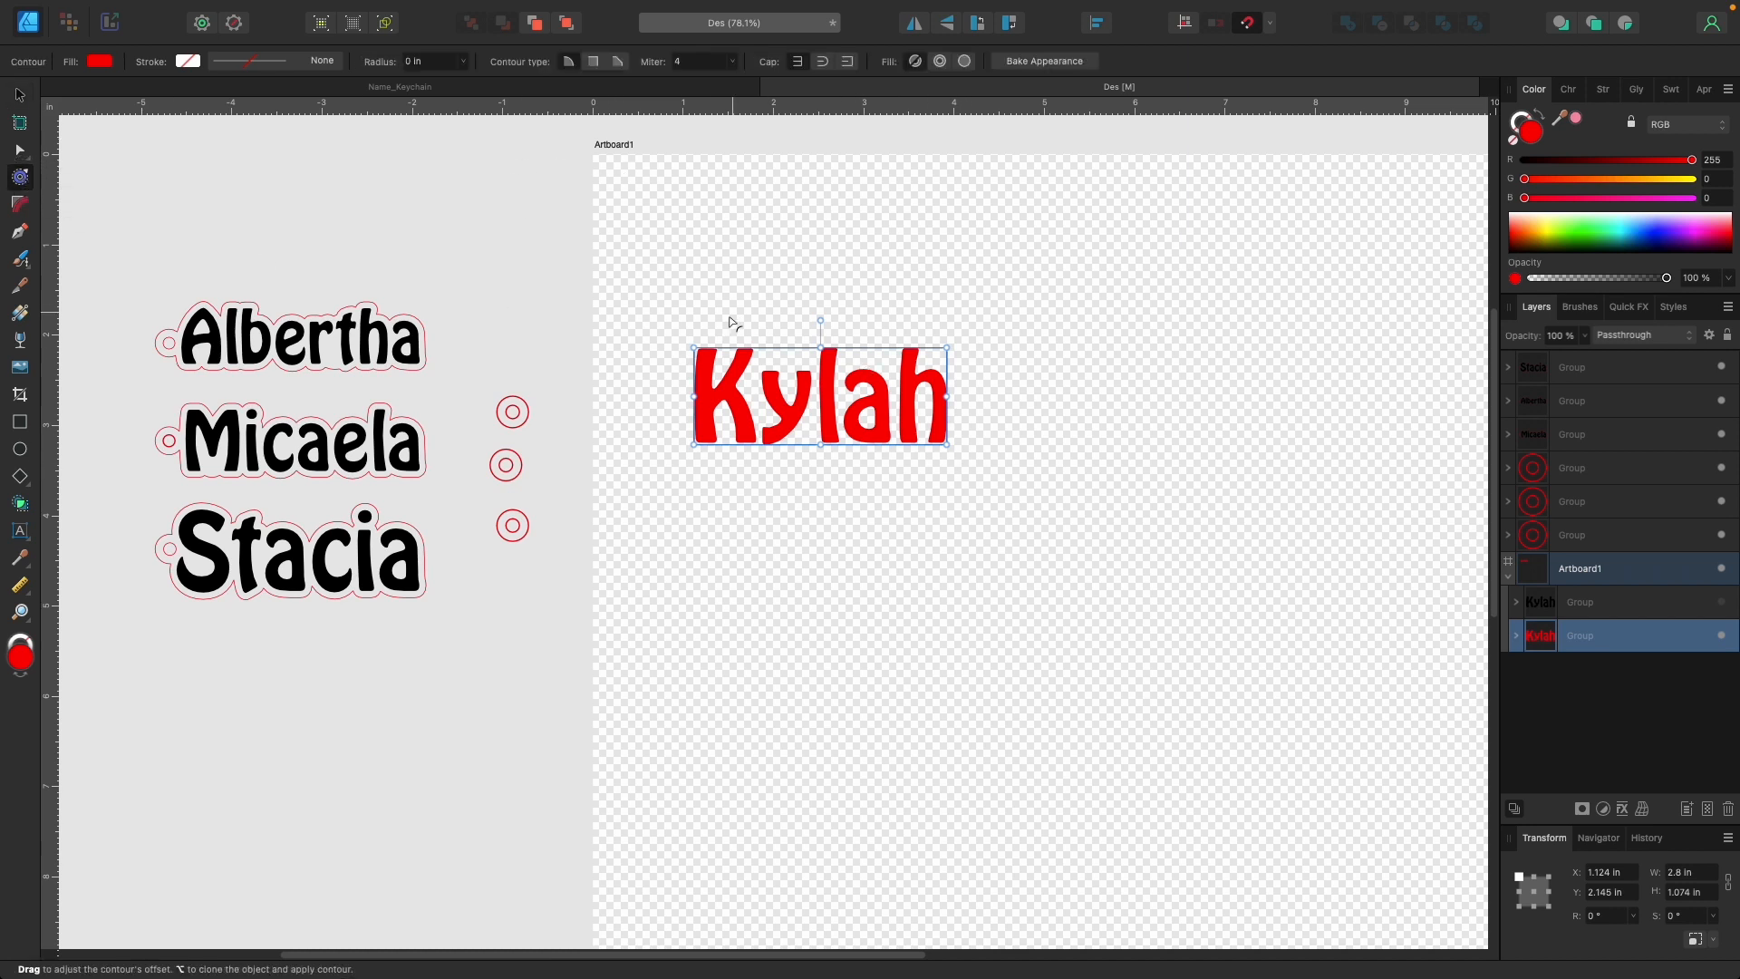
{"action": "mouse_move", "coordinate": [309, 7]}
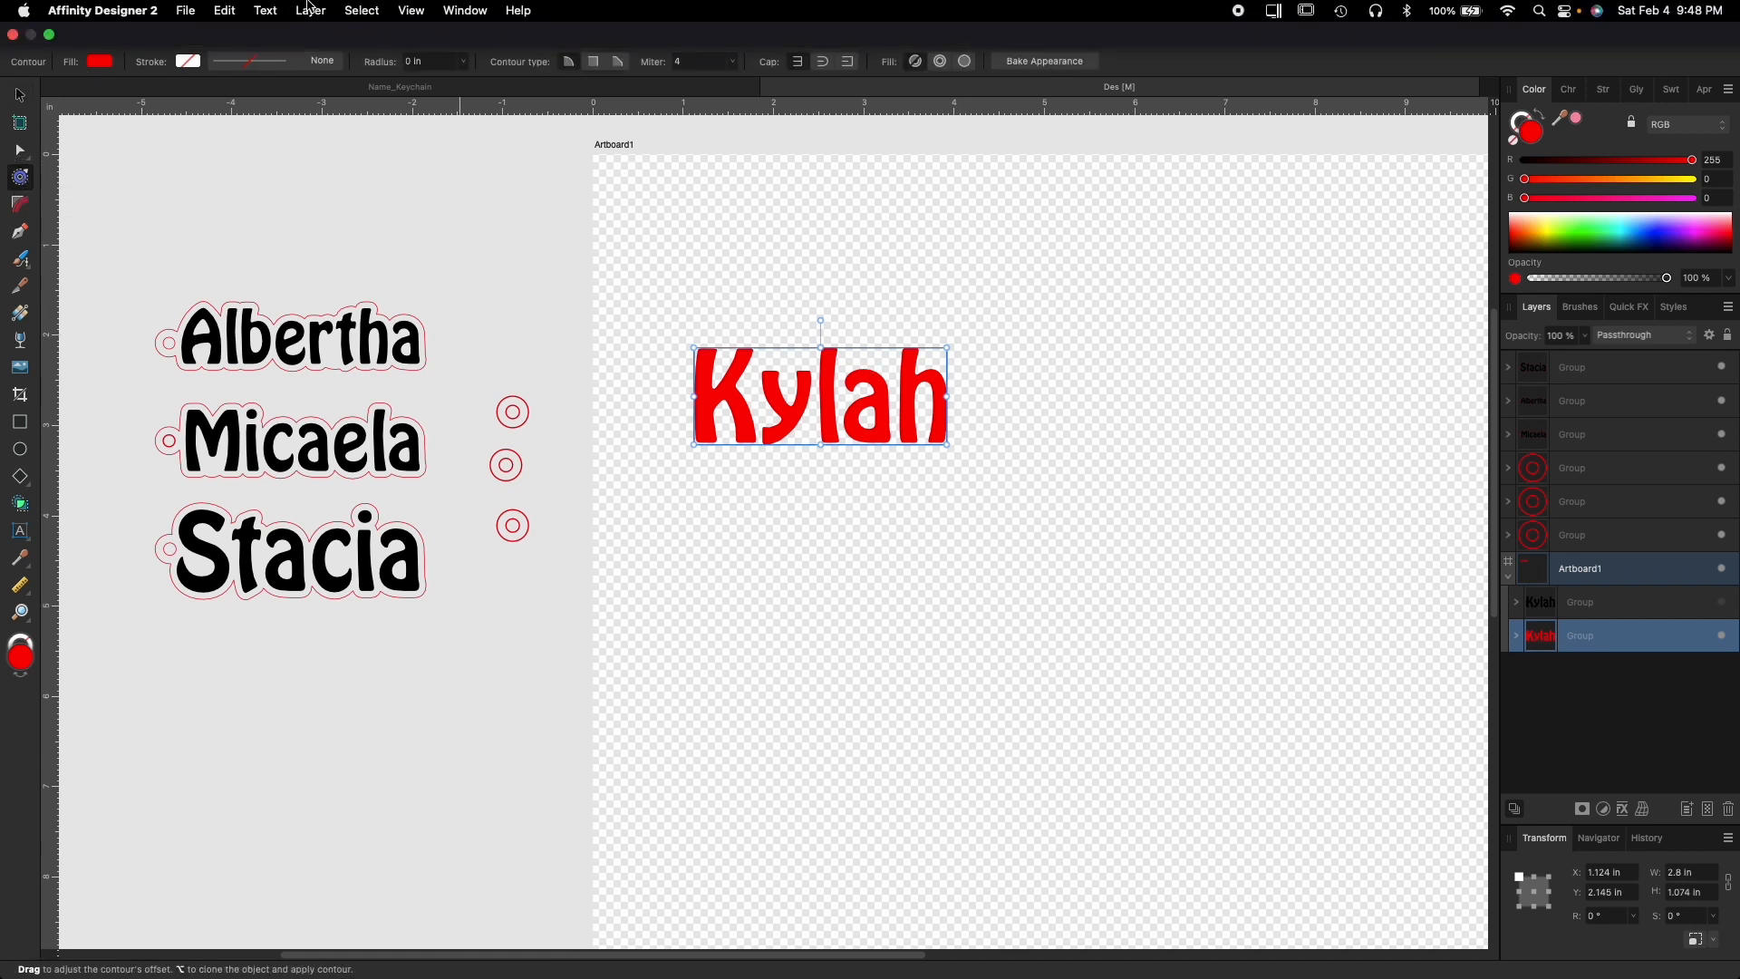
{"action": "left_click", "coordinate": [402, 58]}
{"action": "left_click", "coordinate": [417, 63]}
{"action": "key", "text": "Return"}
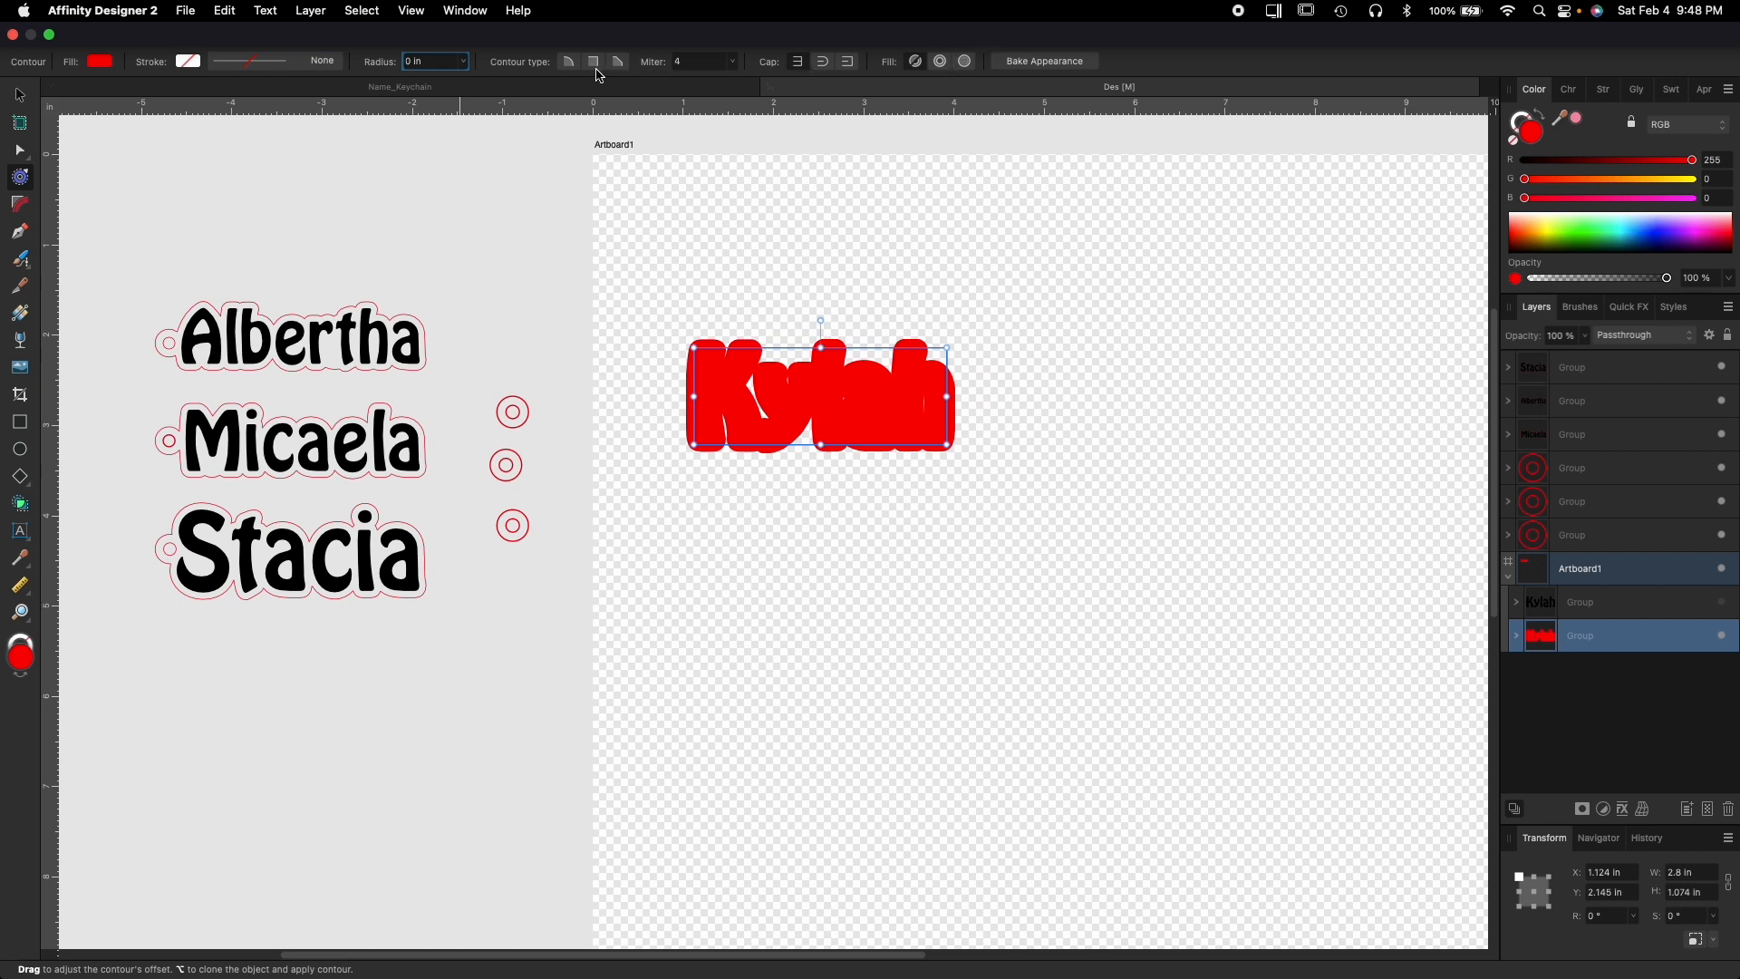
{"action": "left_click", "coordinate": [682, 64]}
{"action": "left_click", "coordinate": [1043, 63]}
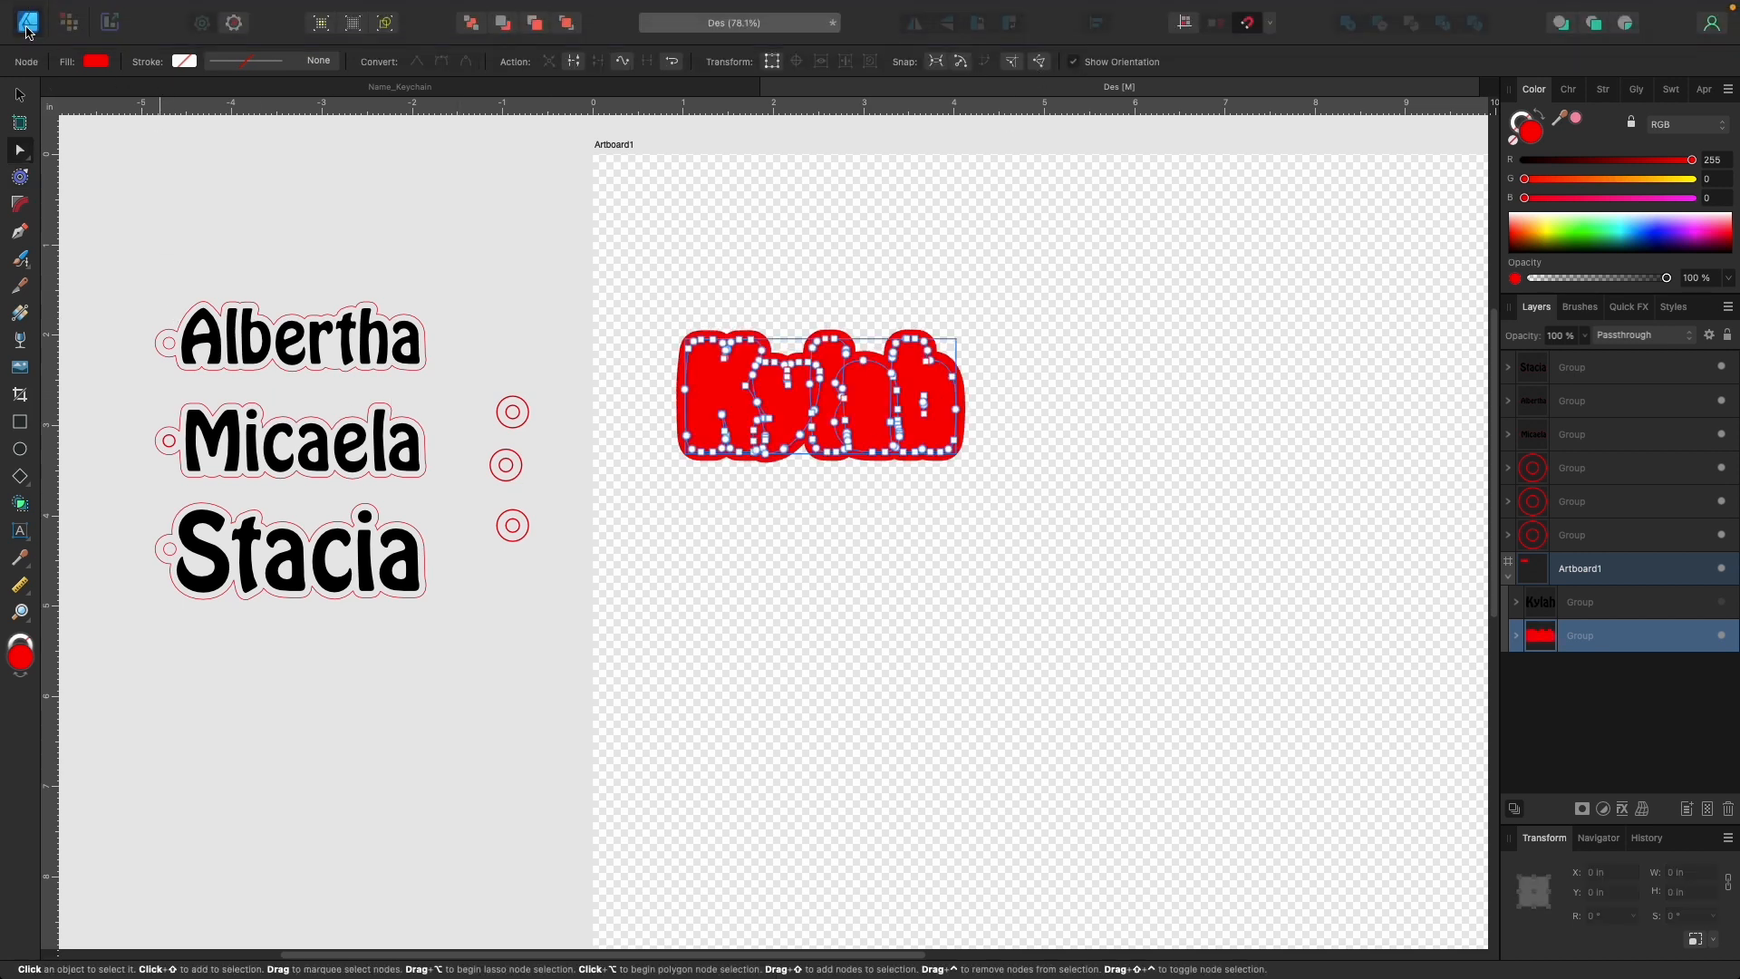
Ungroup all levels of the baked red contour group into separate letter shapes.
{"action": "left_click", "coordinate": [19, 95]}
{"action": "left_click_drag", "start_coordinate": [656, 275], "coordinate": [1059, 602]}
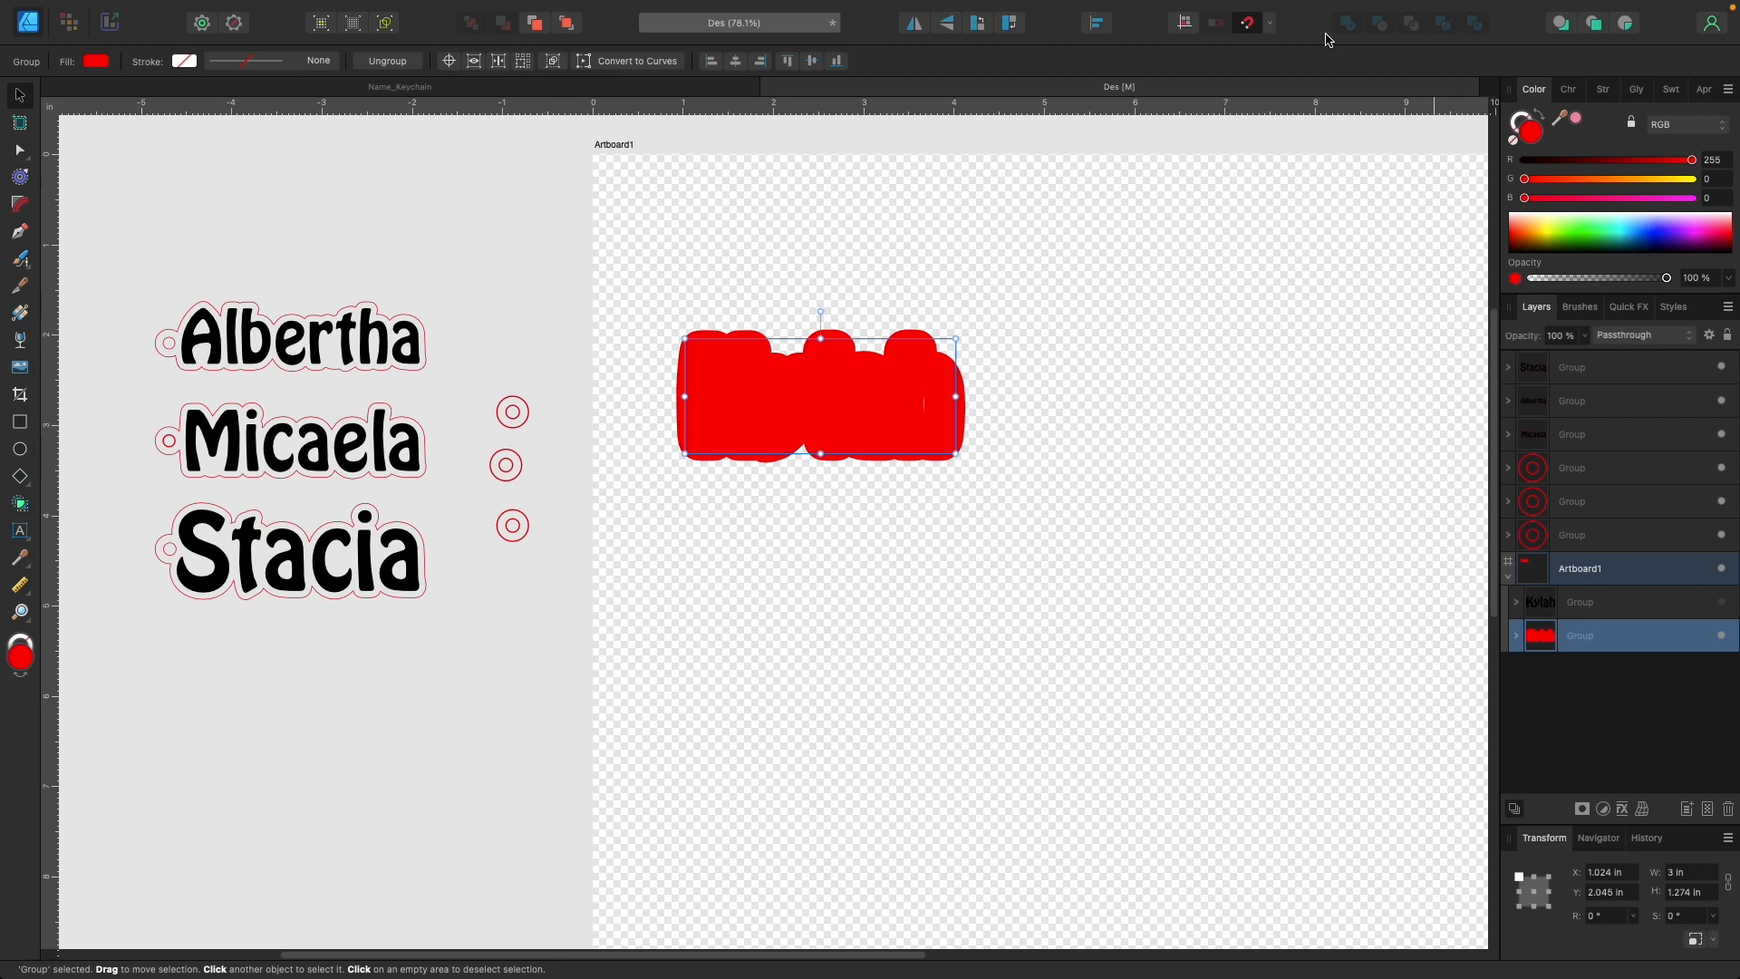
{"action": "left_click", "coordinate": [1084, 342]}
{"action": "left_click", "coordinate": [868, 423]}
{"action": "right_click", "coordinate": [890, 396]}
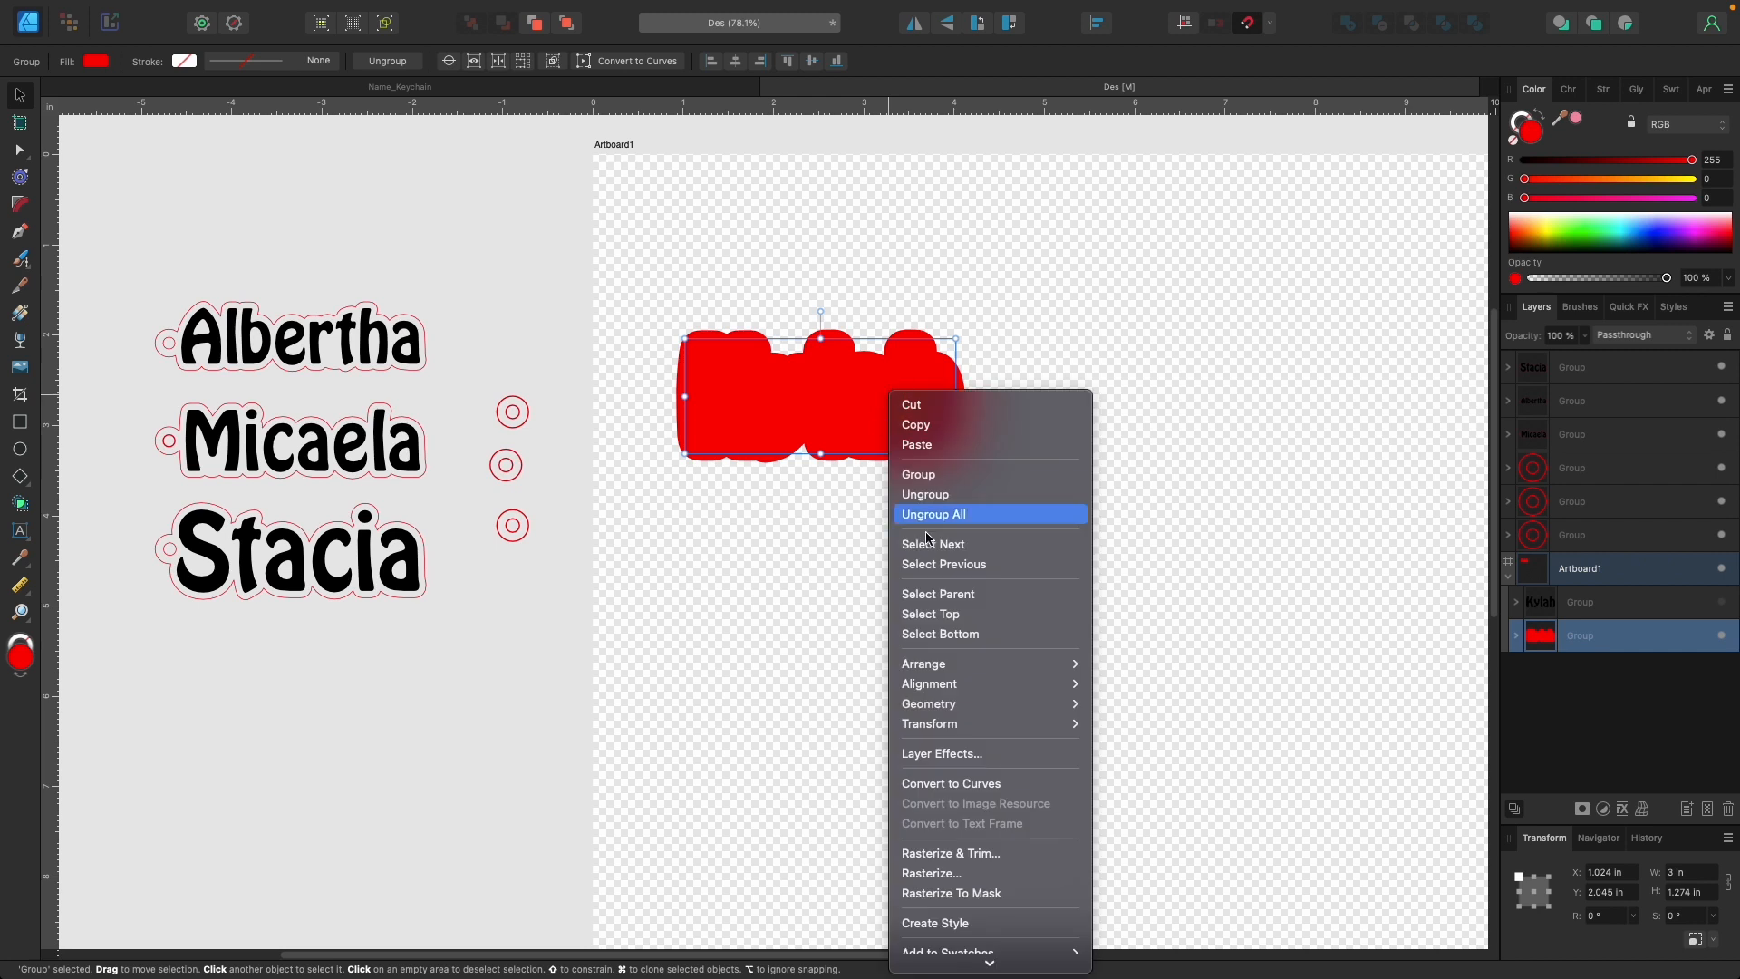
{"action": "left_click", "coordinate": [949, 514]}
{"action": "left_click", "coordinate": [1076, 458]}
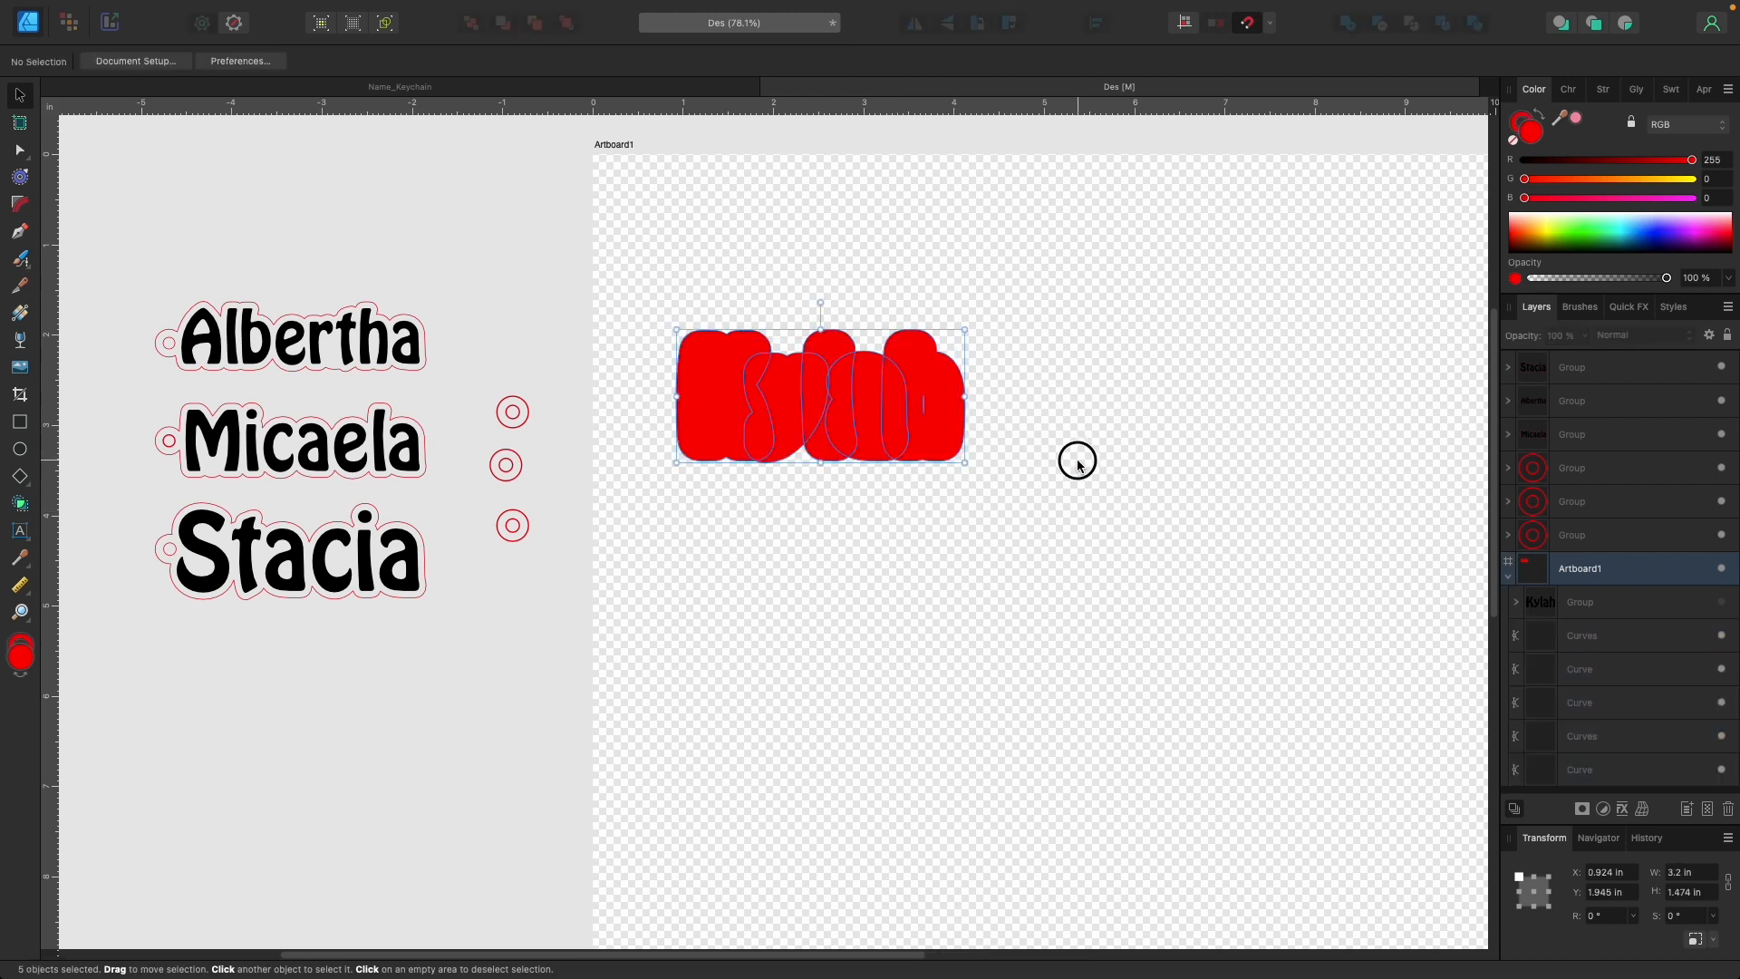
Select all the red letter shapes and merge them into one shape with the Add operation.
{"action": "left_click", "coordinate": [656, 269]}
{"action": "left_click_drag", "start_coordinate": [656, 269], "coordinate": [1041, 562]}
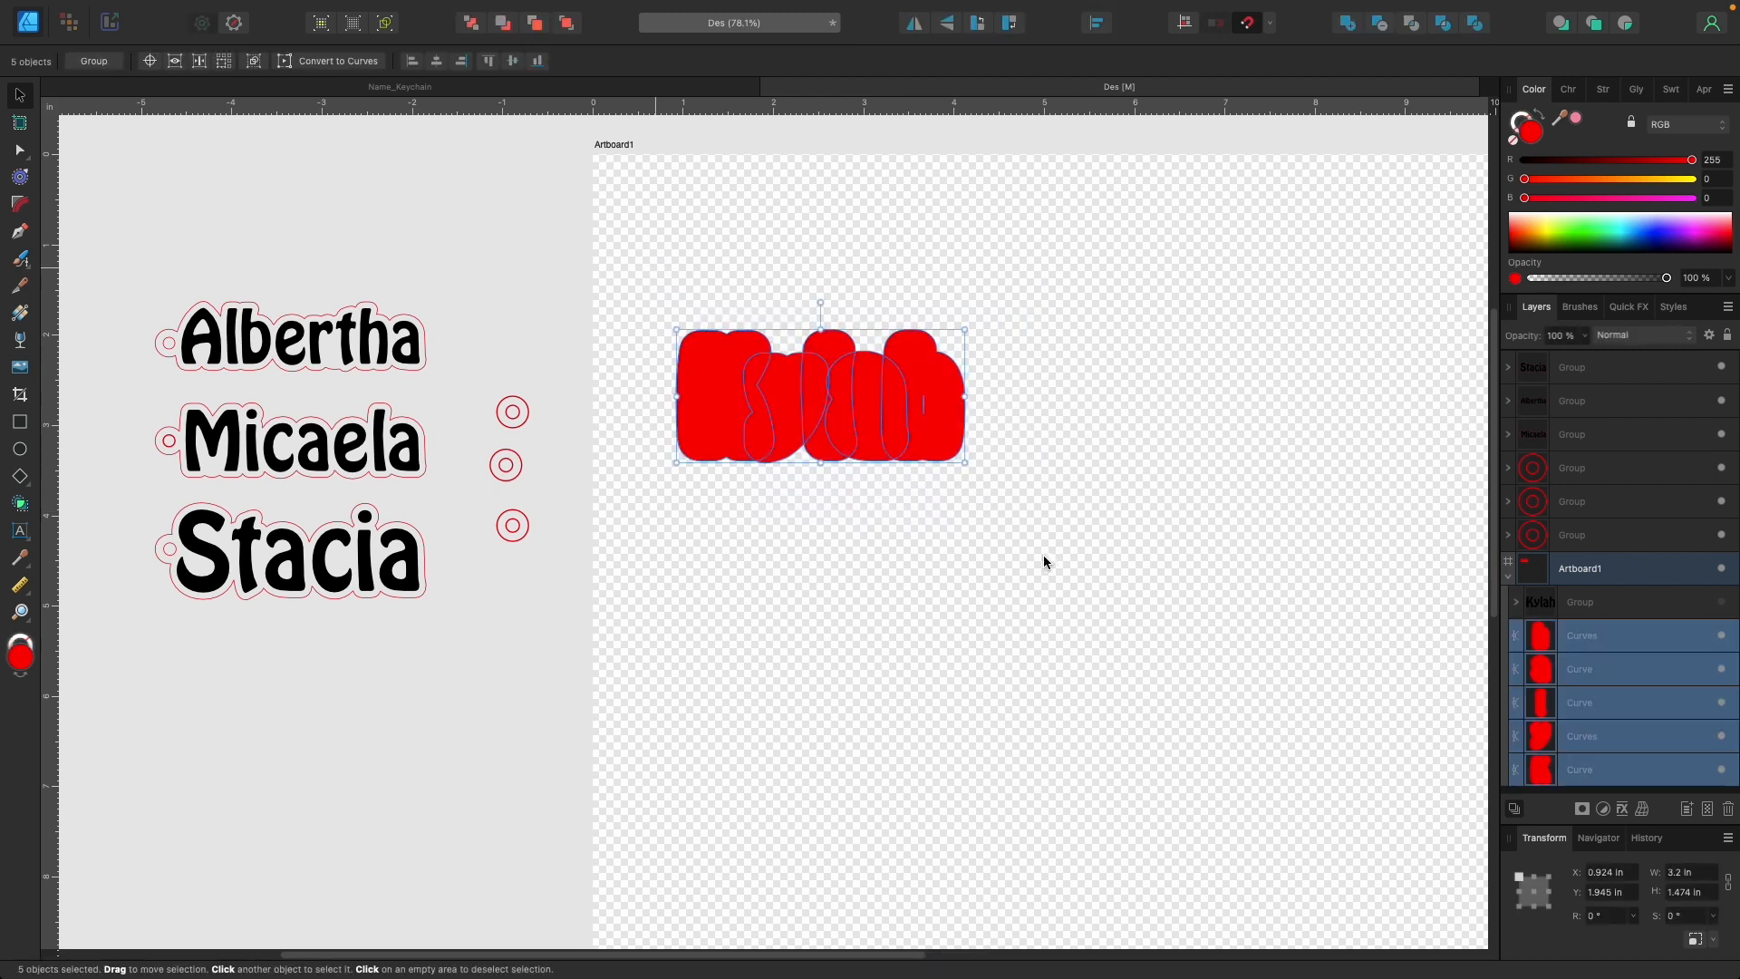
{"action": "left_click", "coordinate": [1348, 24]}
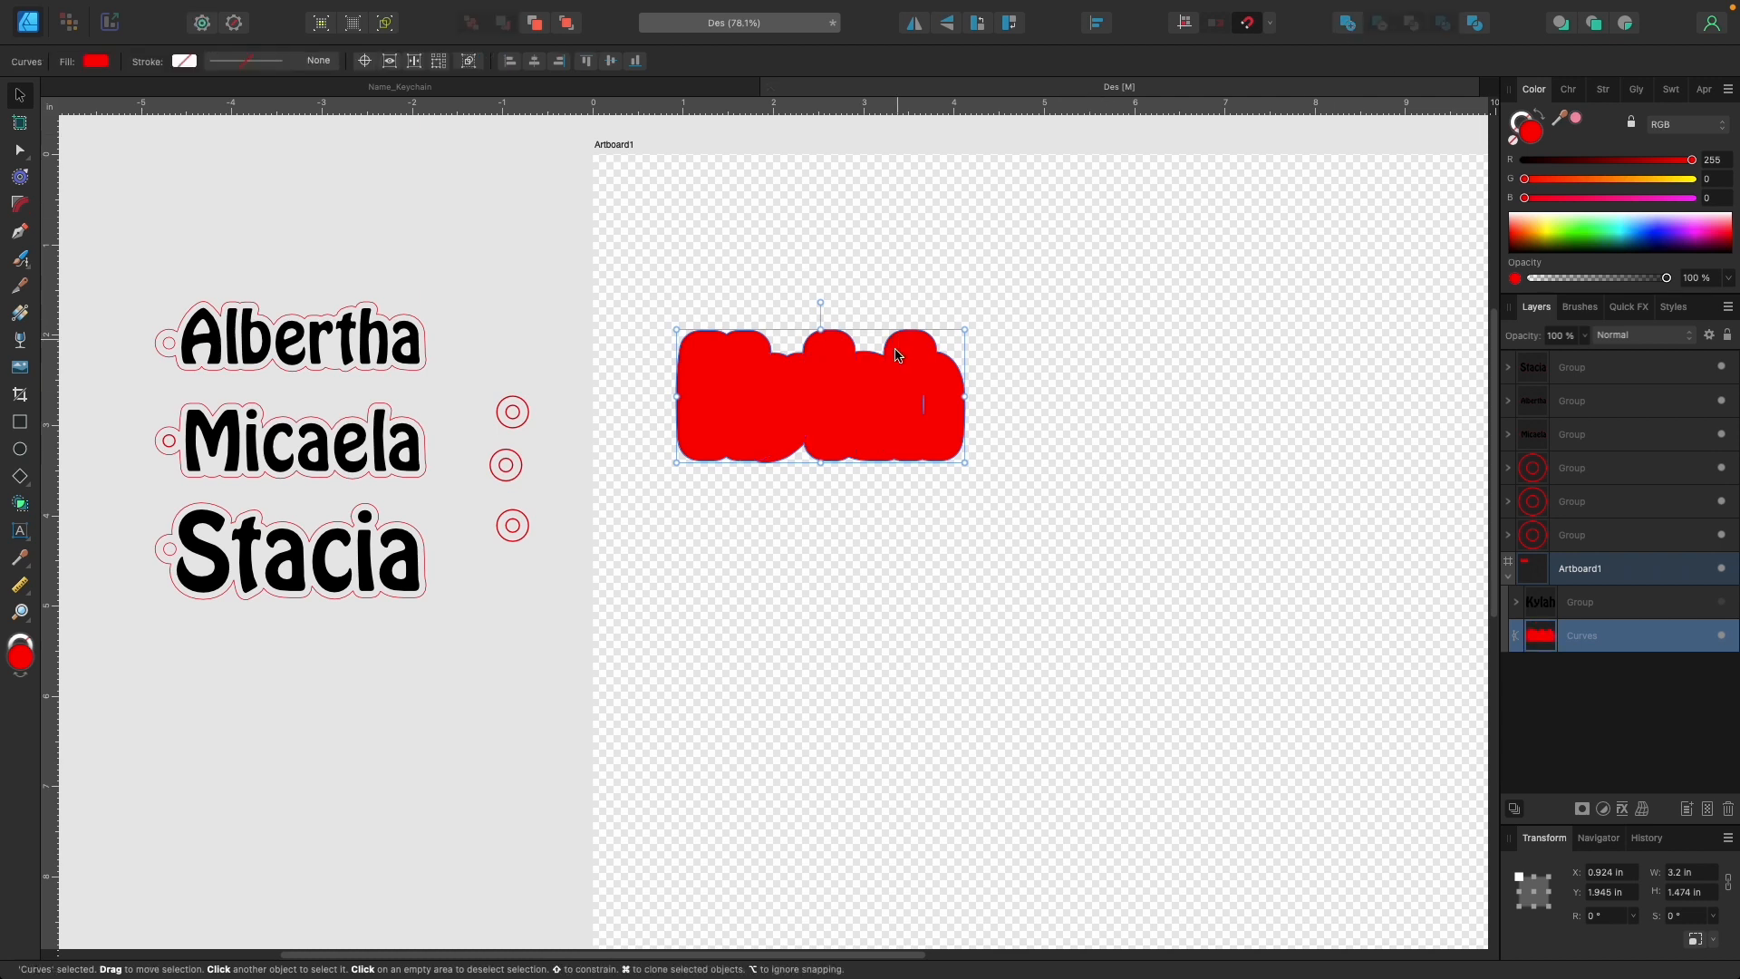
Delete the stray nodes of the thin gap inside the last letter so the merged shape is solid.
{"action": "scroll", "coordinate": [925, 417], "scroll_direction": "up", "scroll_amount": 5}
{"action": "scroll", "coordinate": [924, 420], "scroll_direction": "up", "scroll_amount": 5}
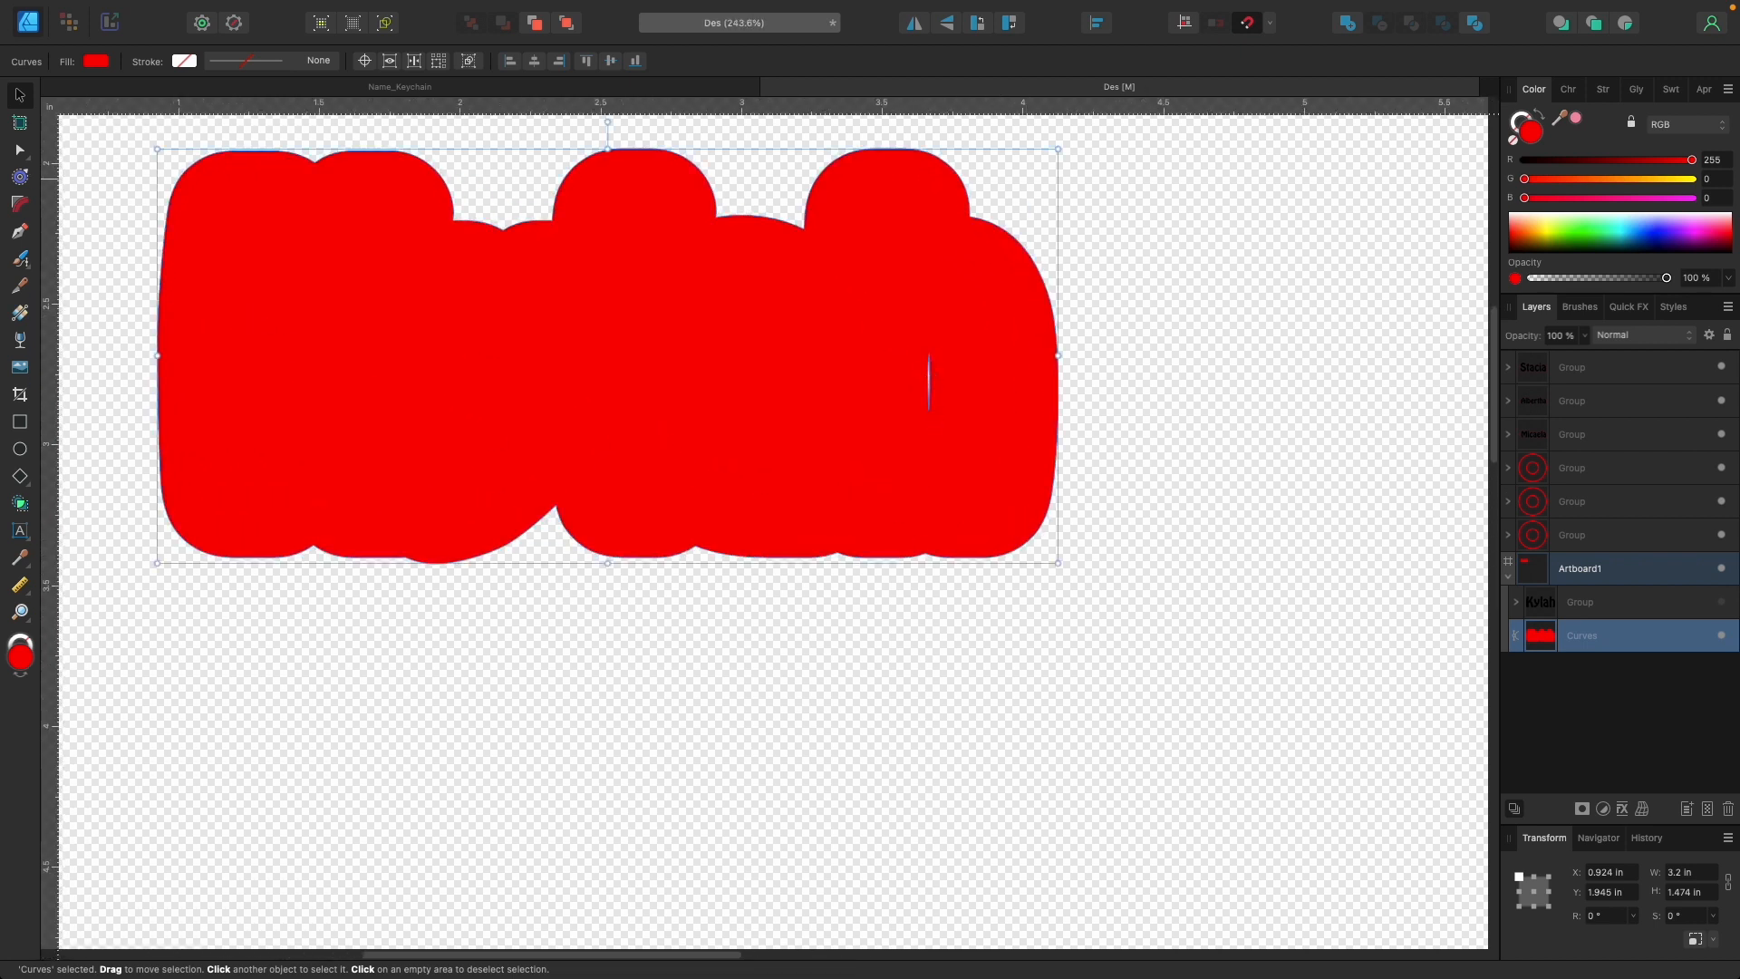
{"action": "left_click", "coordinate": [20, 150]}
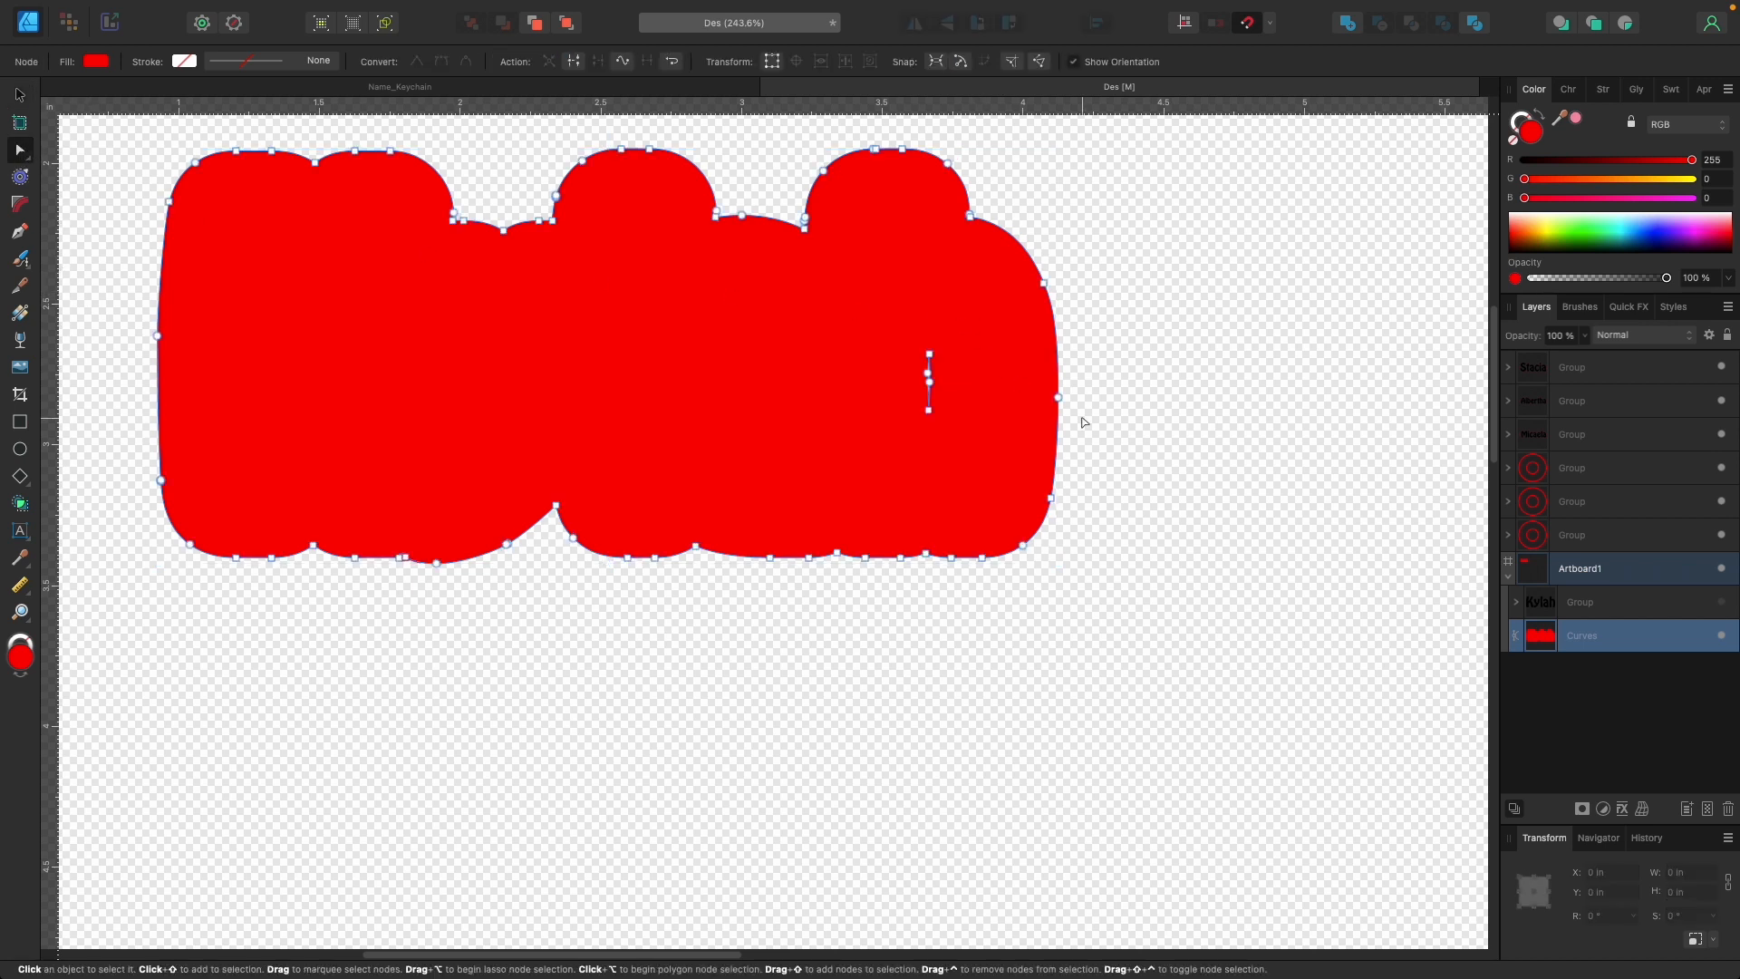
{"action": "left_click", "coordinate": [929, 354]}
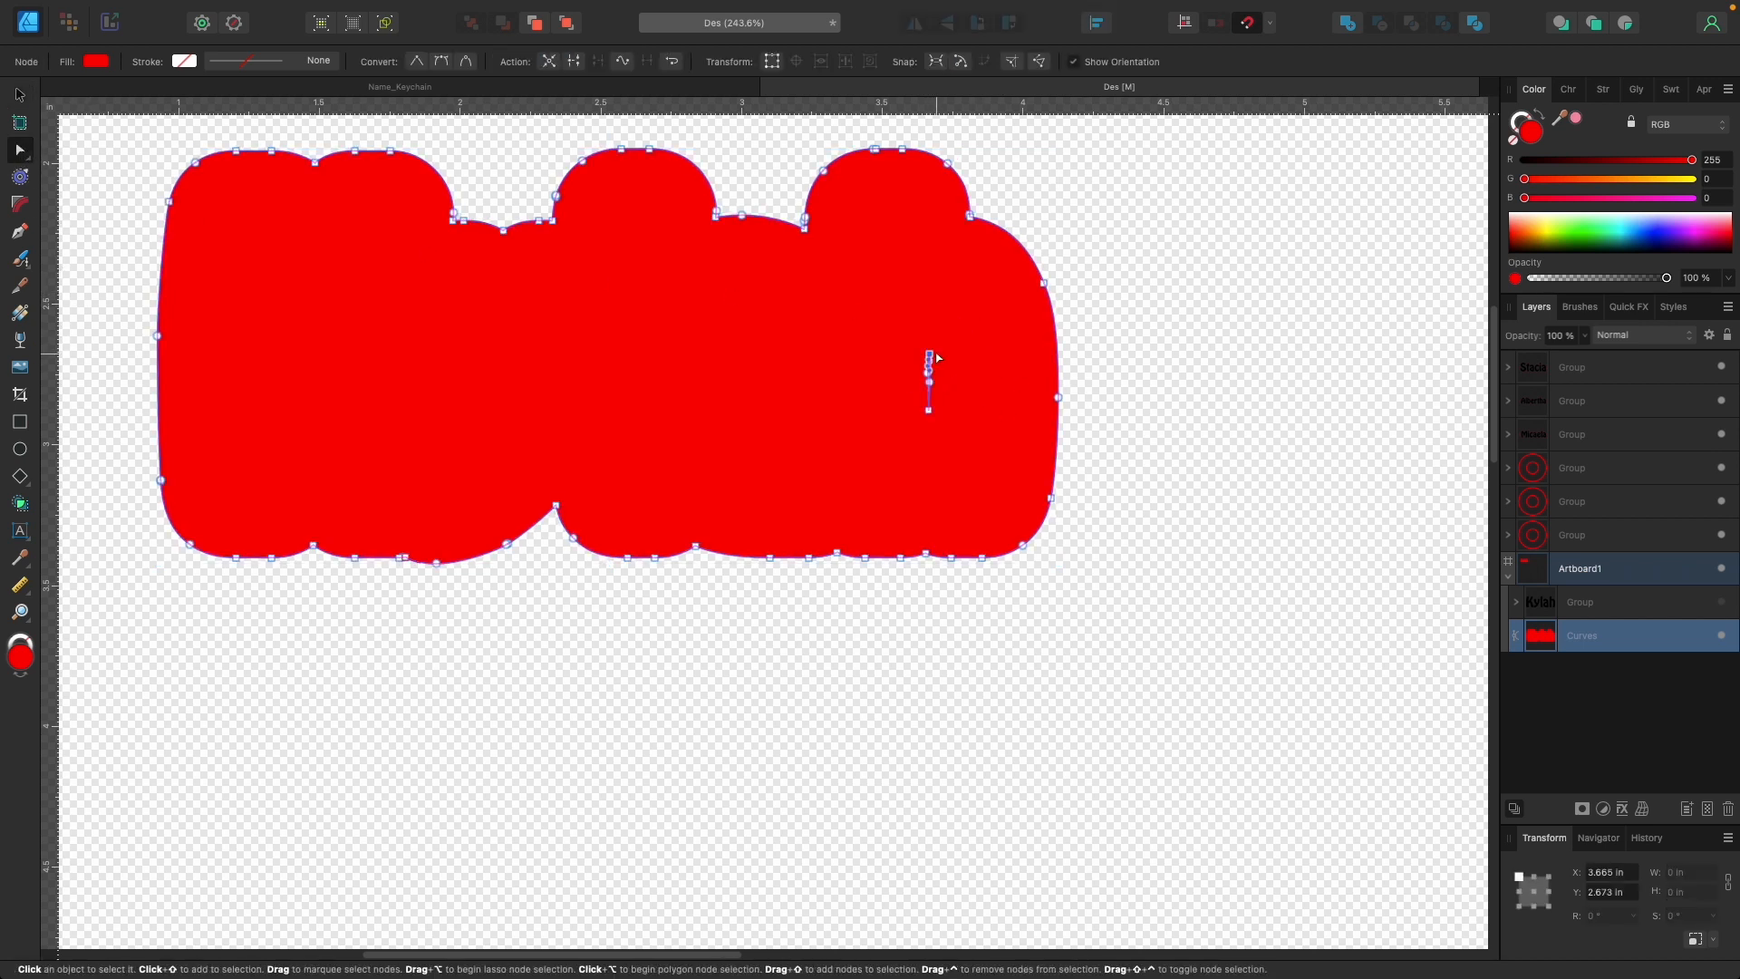
{"action": "key", "text": "Delete"}
{"action": "left_click", "coordinate": [929, 411]}
{"action": "key", "text": "Delete"}
{"action": "left_click", "coordinate": [928, 380]}
{"action": "key", "text": "Delete"}
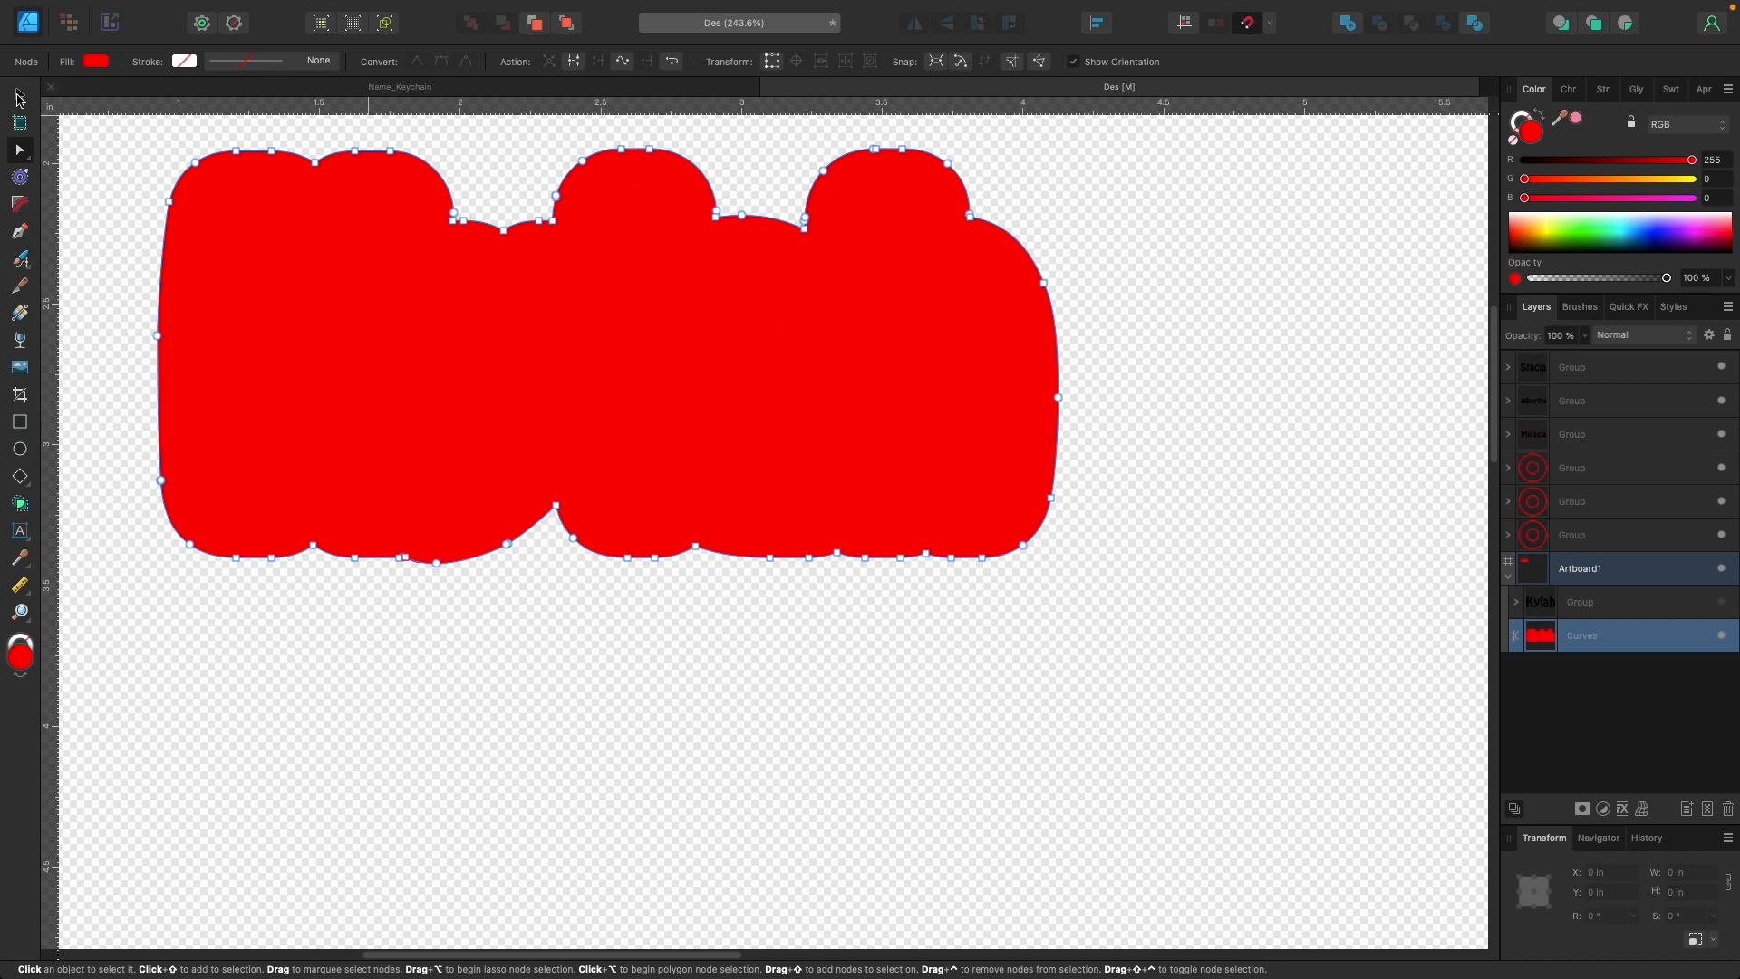
{"action": "left_click", "coordinate": [20, 96]}
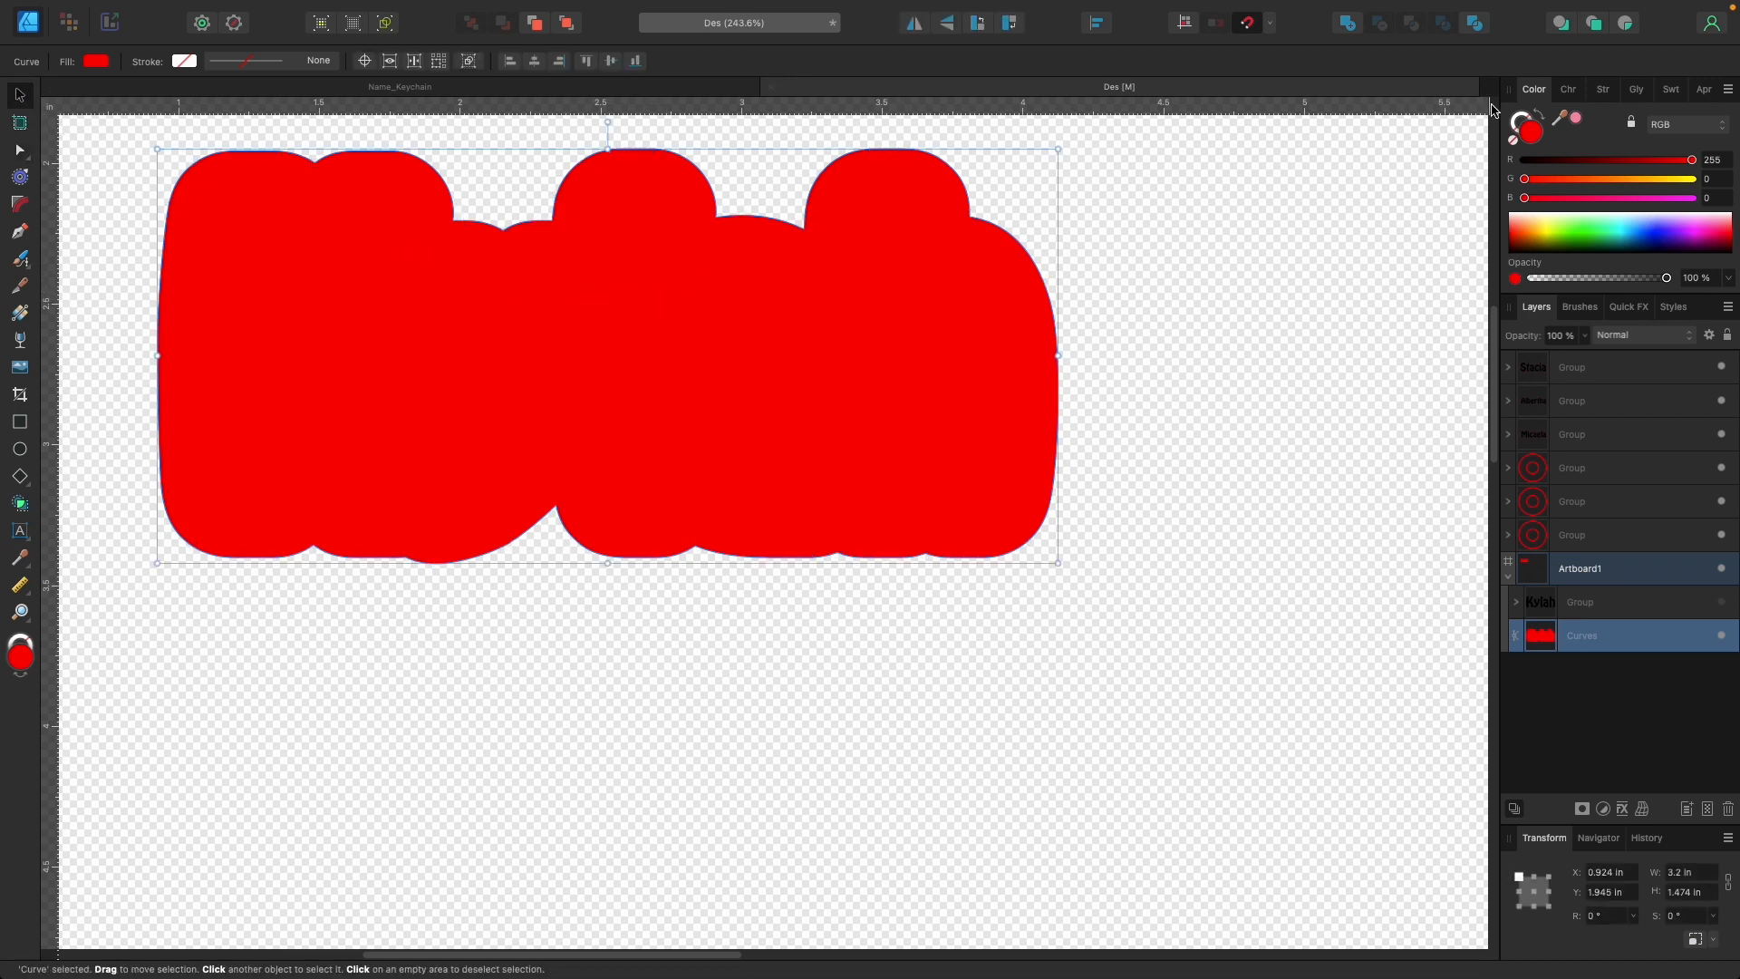
Swap the merged shape's red fill to its stroke and set the stroke width to 1 pt.
{"action": "left_click", "coordinate": [1542, 117]}
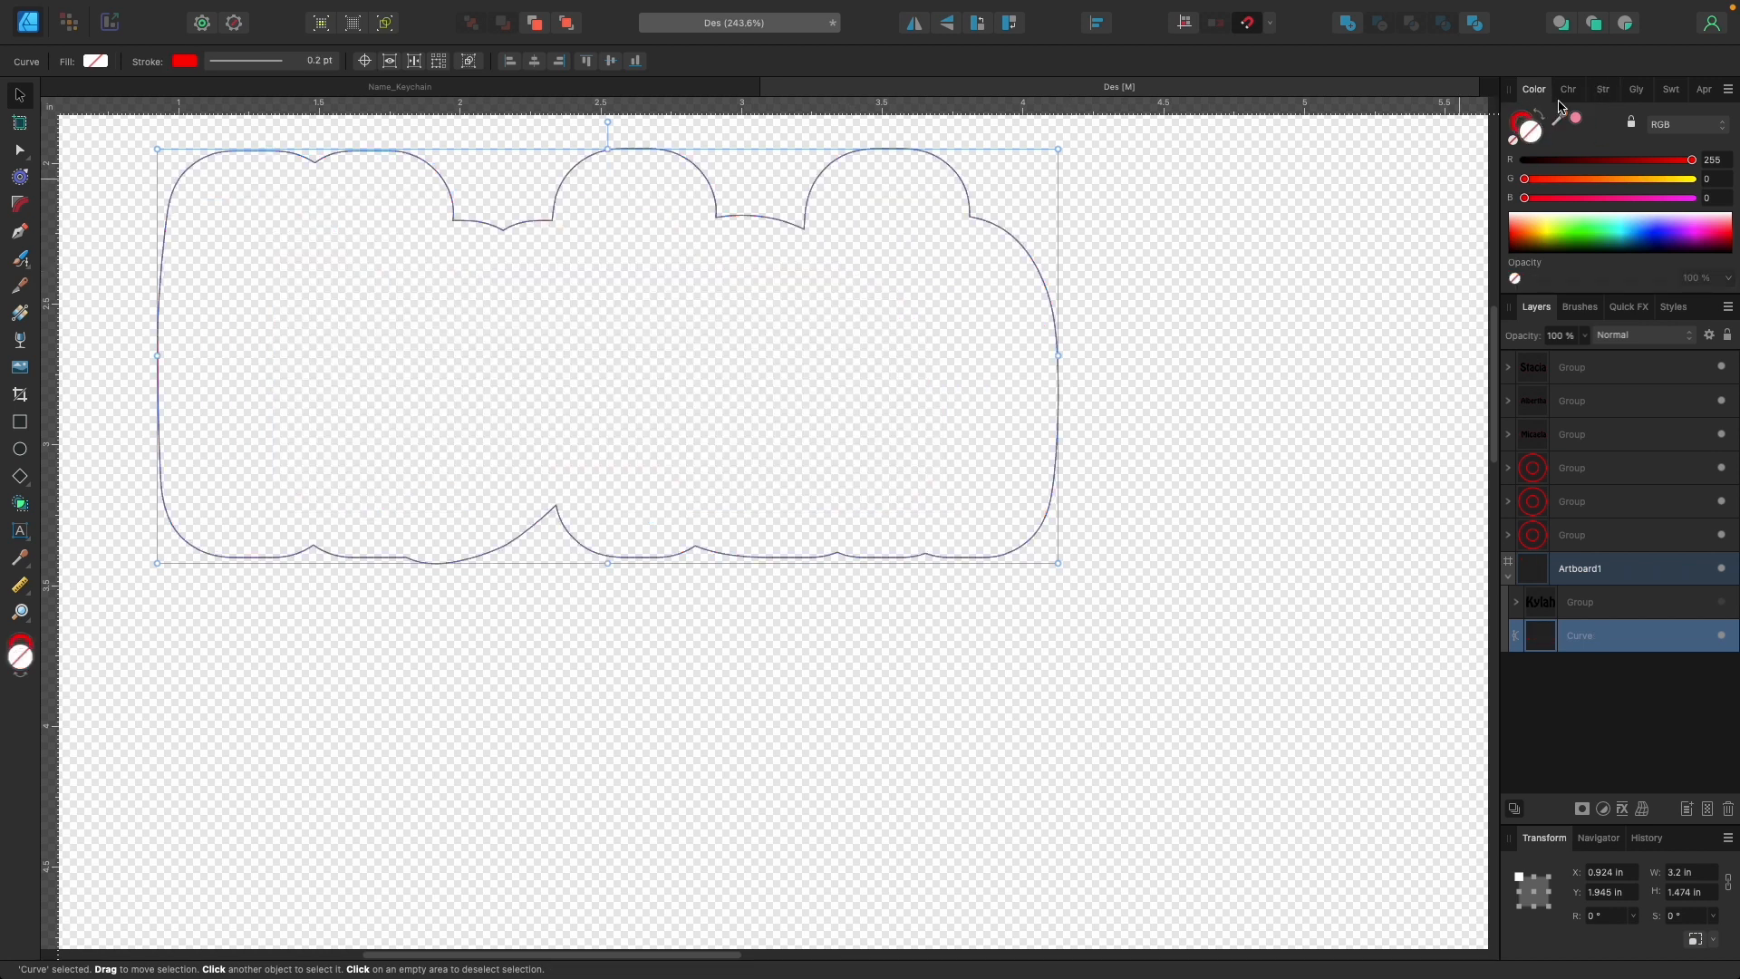
{"action": "left_click", "coordinate": [1569, 90]}
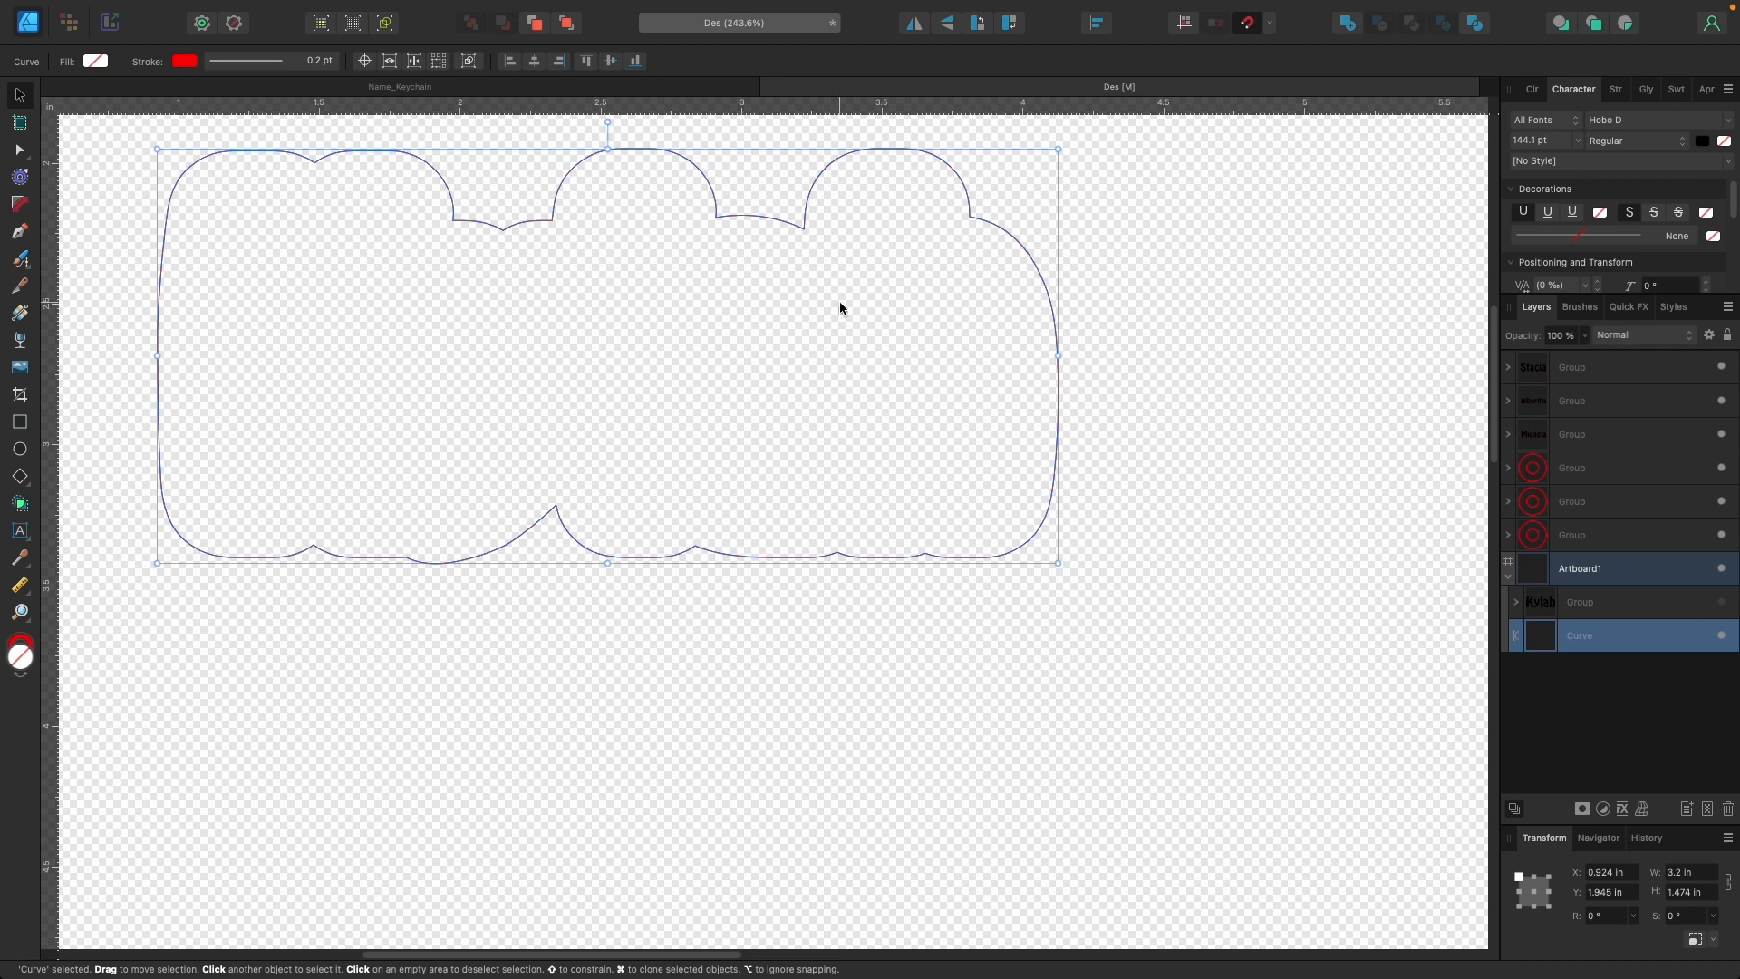
{"action": "left_click", "coordinate": [1618, 90]}
{"action": "left_click", "coordinate": [1709, 145]}
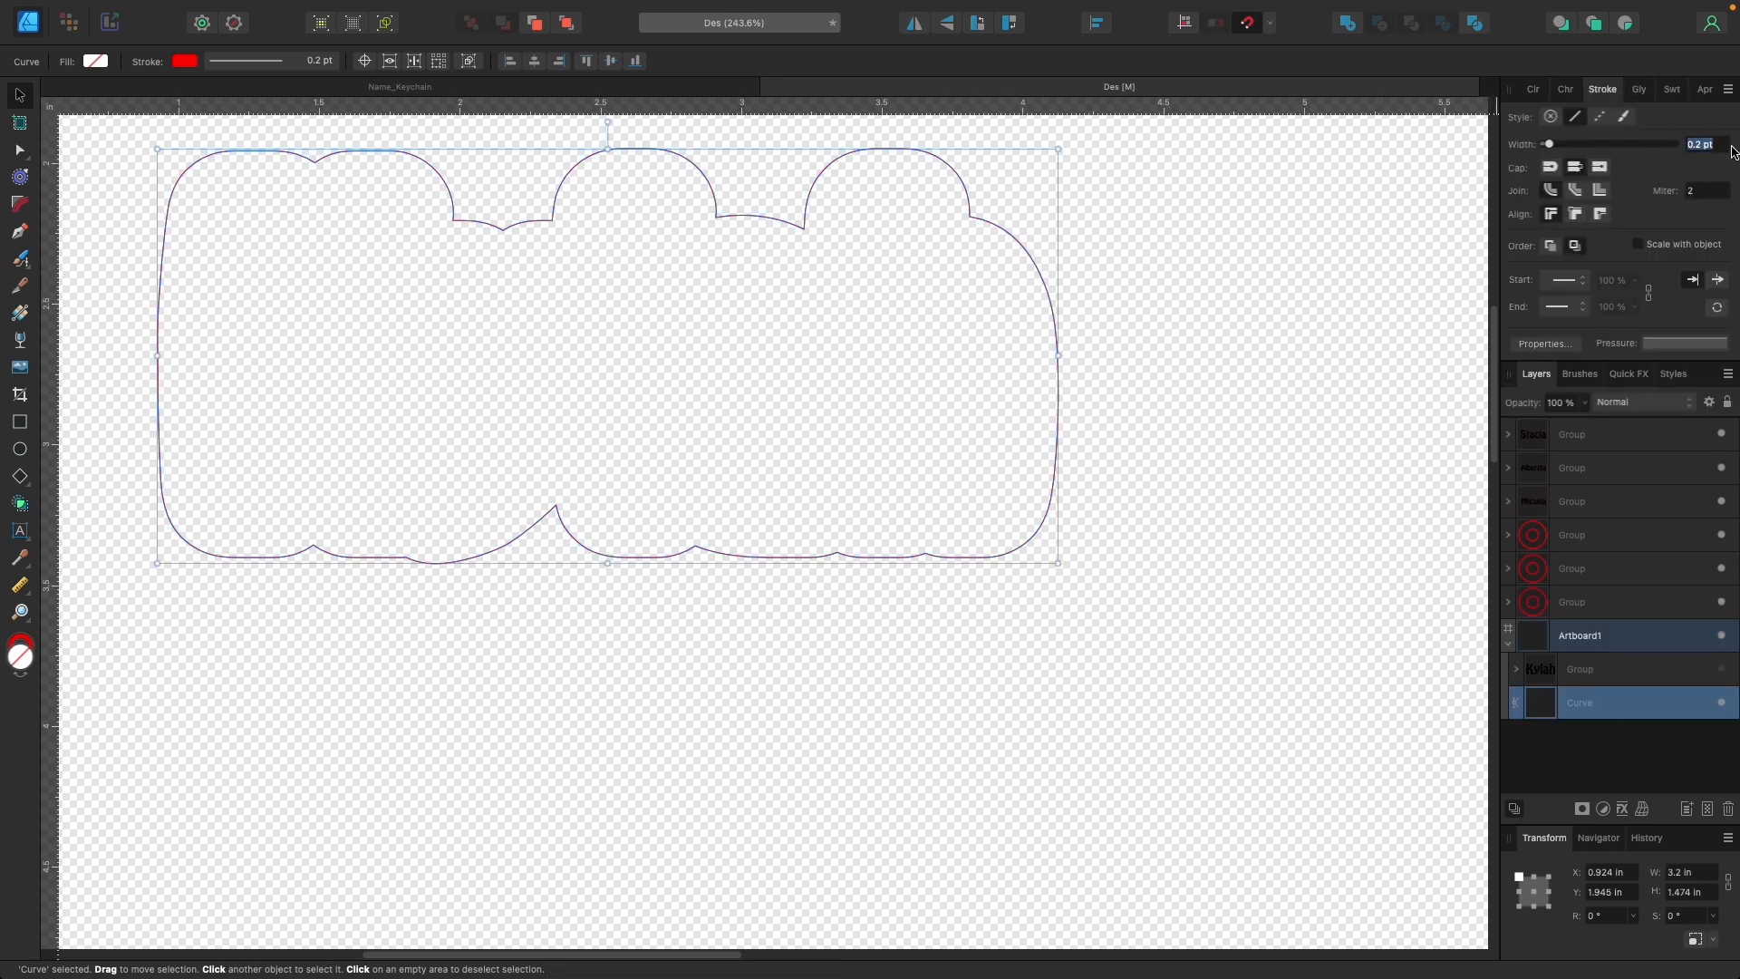
{"action": "type", "text": "1"}
{"action": "key", "text": "Return"}
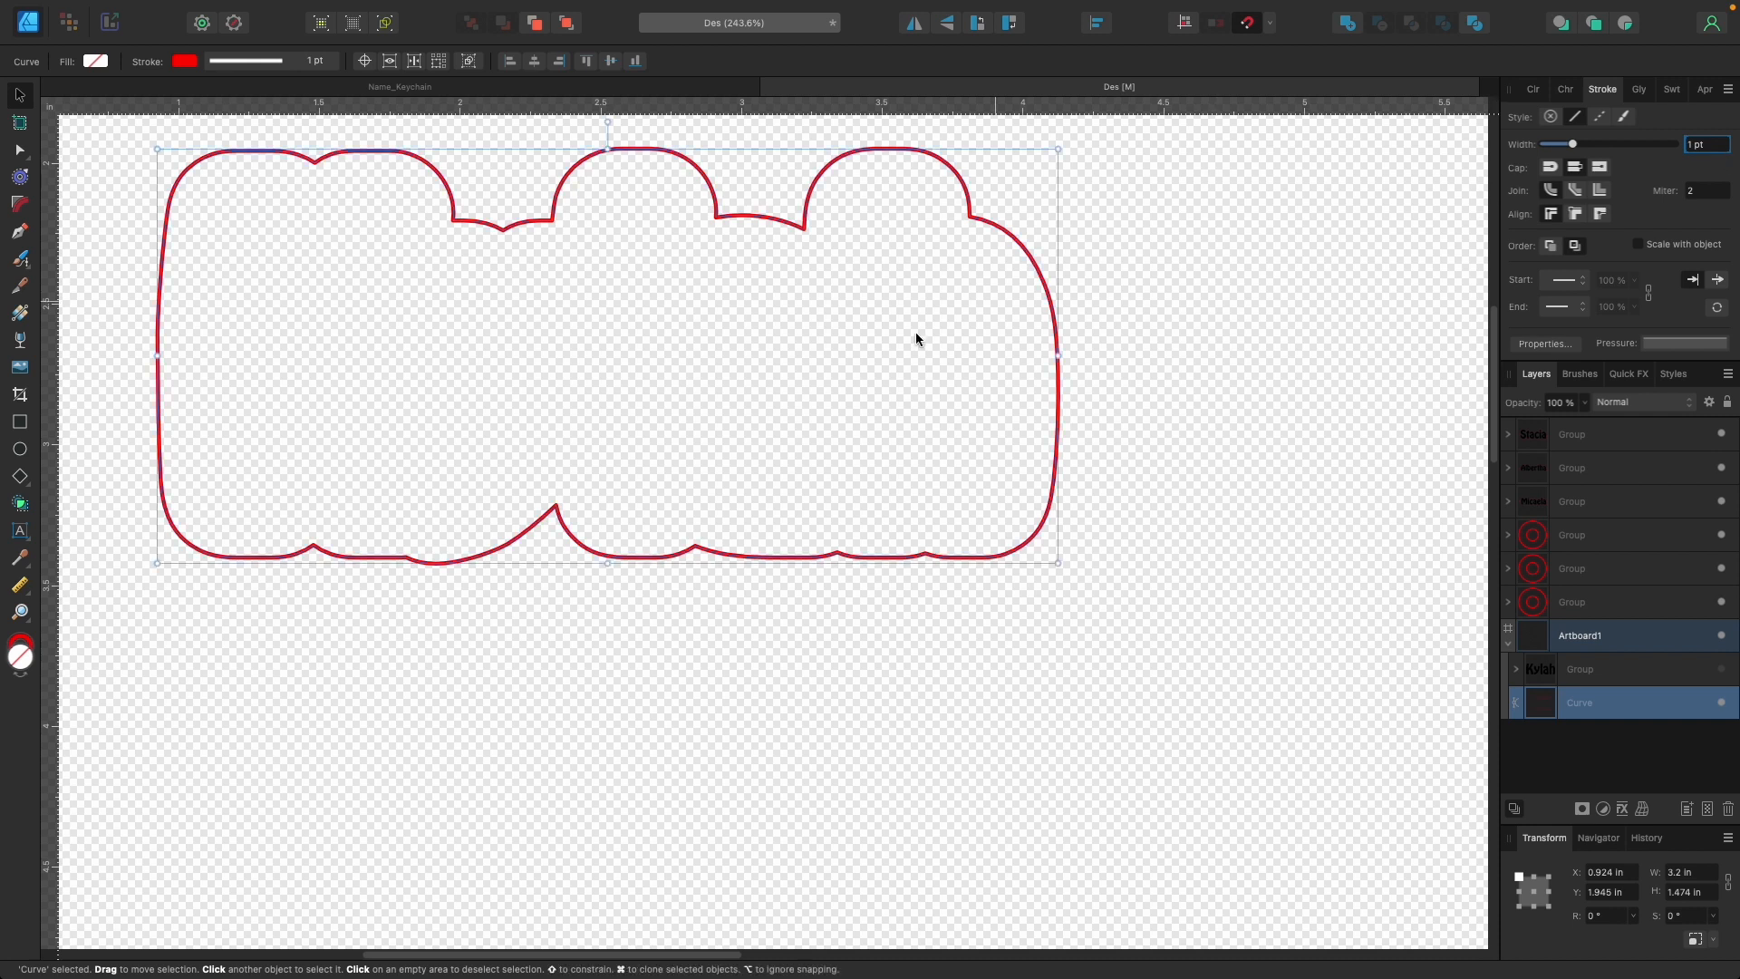
{"action": "scroll", "coordinate": [627, 453], "scroll_direction": "up", "scroll_amount": 5}
{"action": "scroll", "coordinate": [627, 453], "scroll_direction": "up", "scroll_amount": 2}
{"action": "scroll", "coordinate": [627, 453], "scroll_direction": "down", "scroll_amount": 3}
{"action": "scroll", "coordinate": [625, 451], "scroll_direction": "down", "scroll_amount": 5}
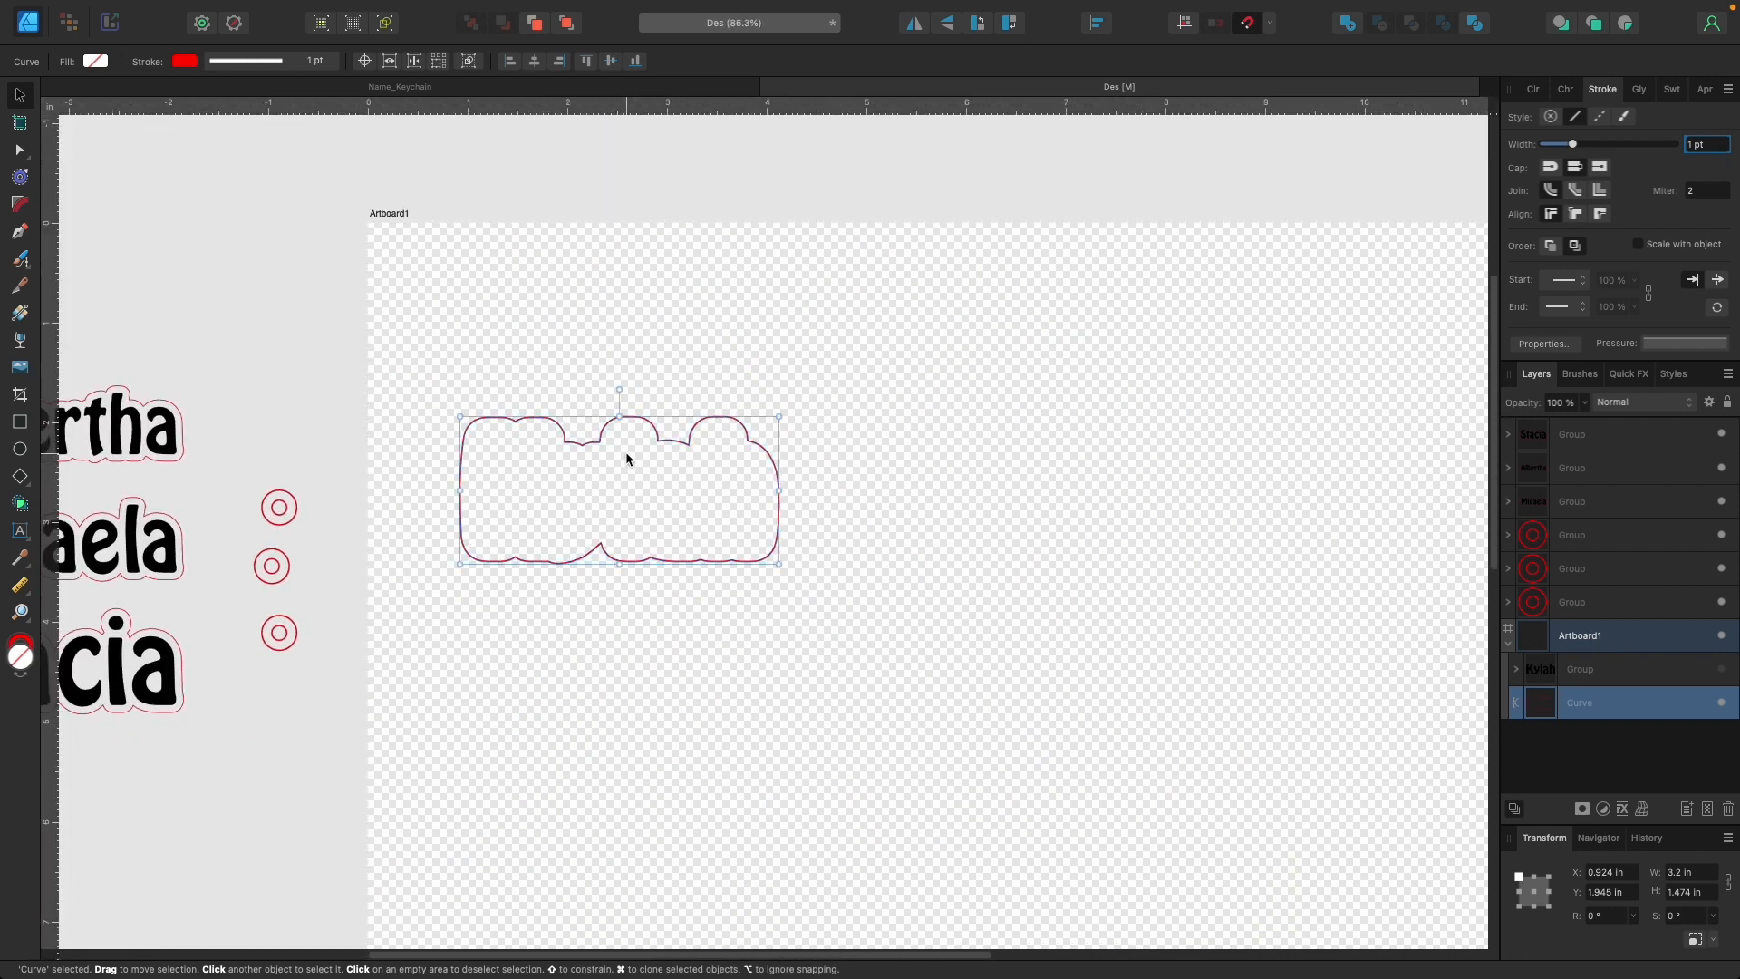
Show the black name group again and select it together with the outline to check their overall width.
{"action": "left_click", "coordinate": [1722, 669]}
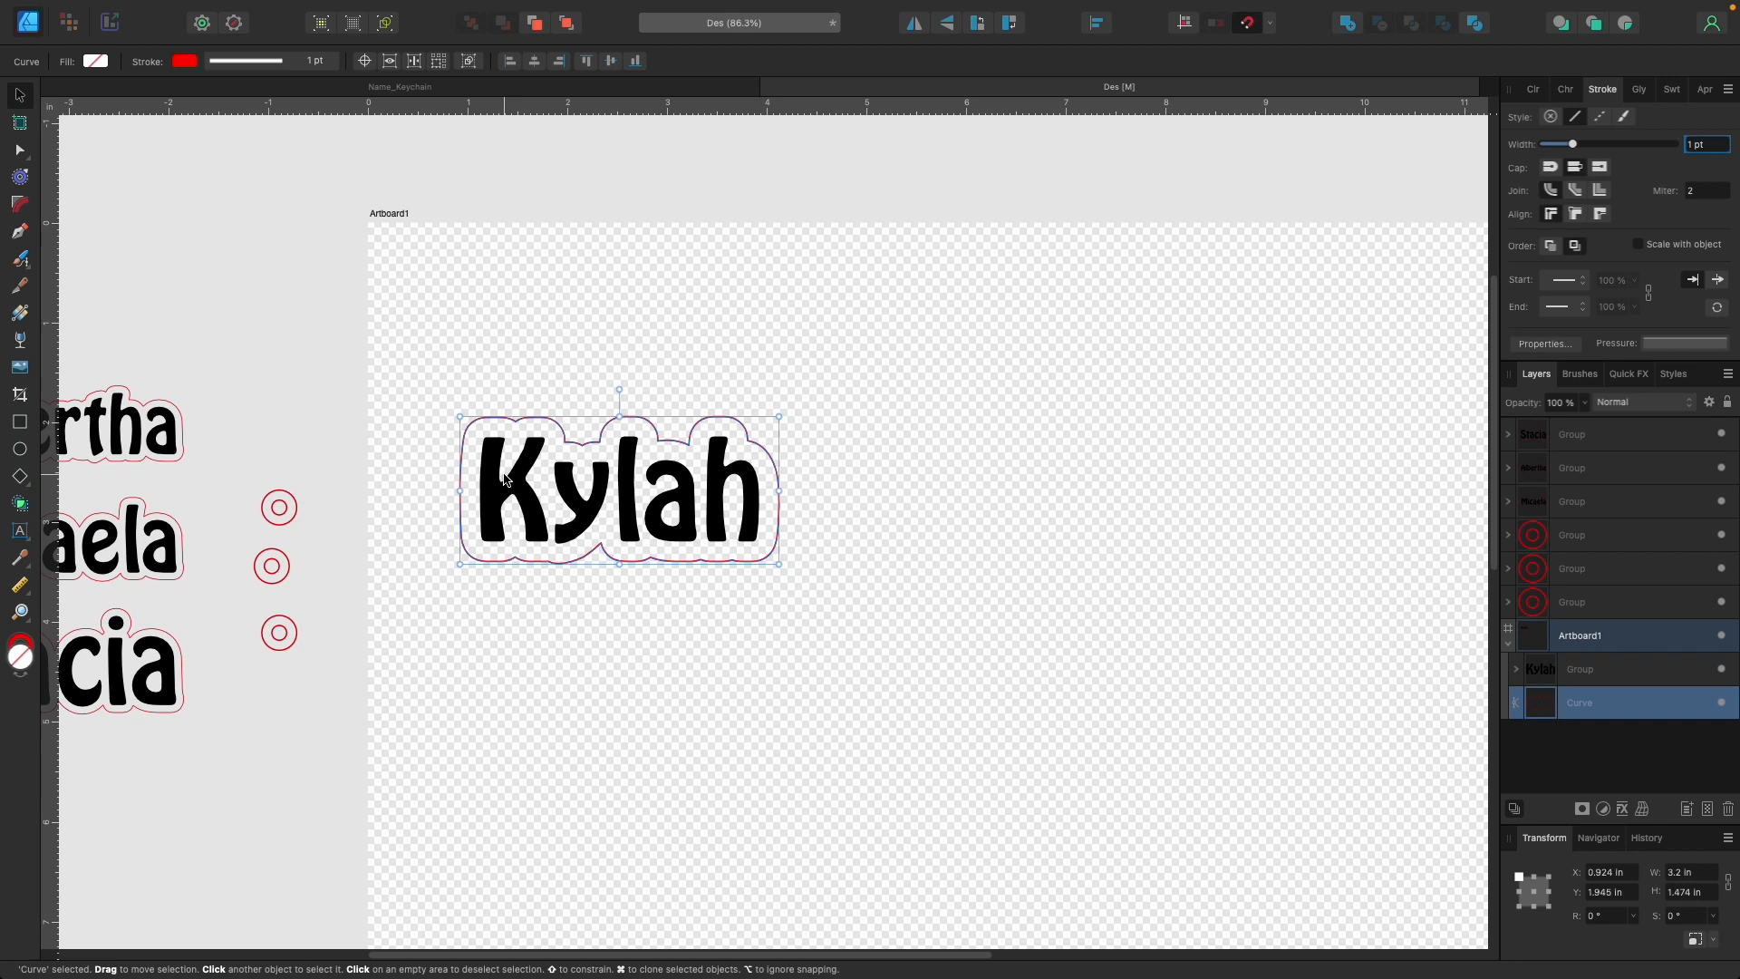
{"action": "left_click", "coordinate": [817, 490]}
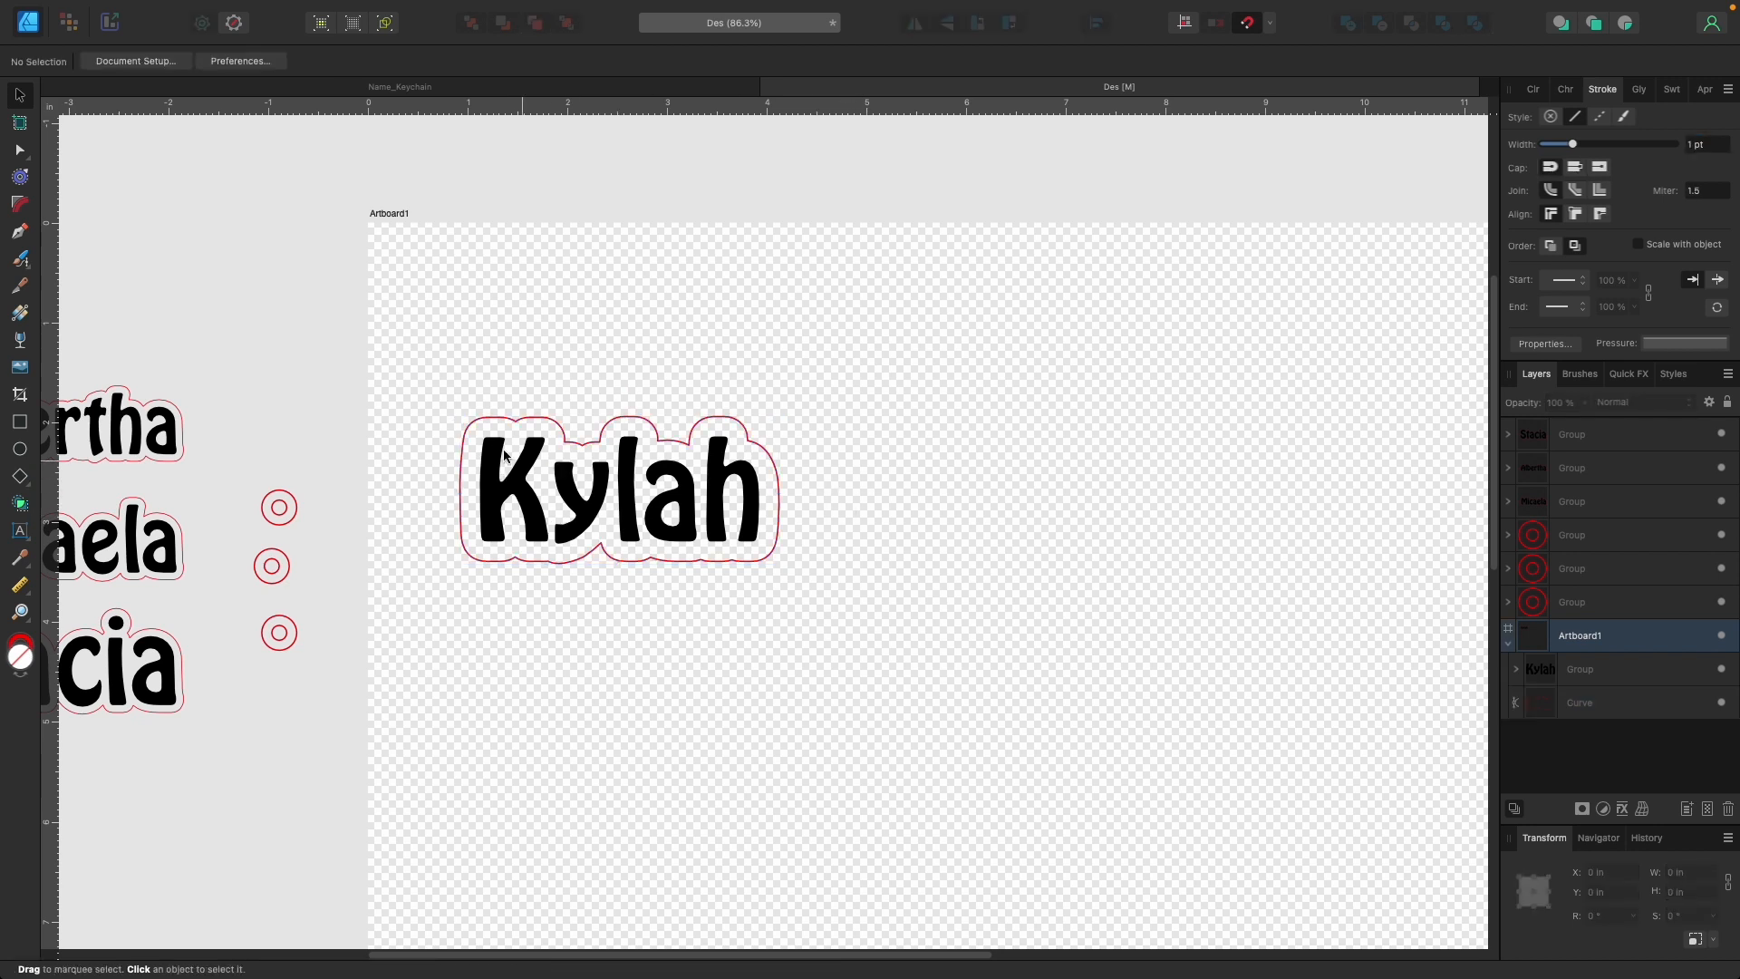
{"action": "left_click_drag", "start_coordinate": [427, 384], "coordinate": [884, 616]}
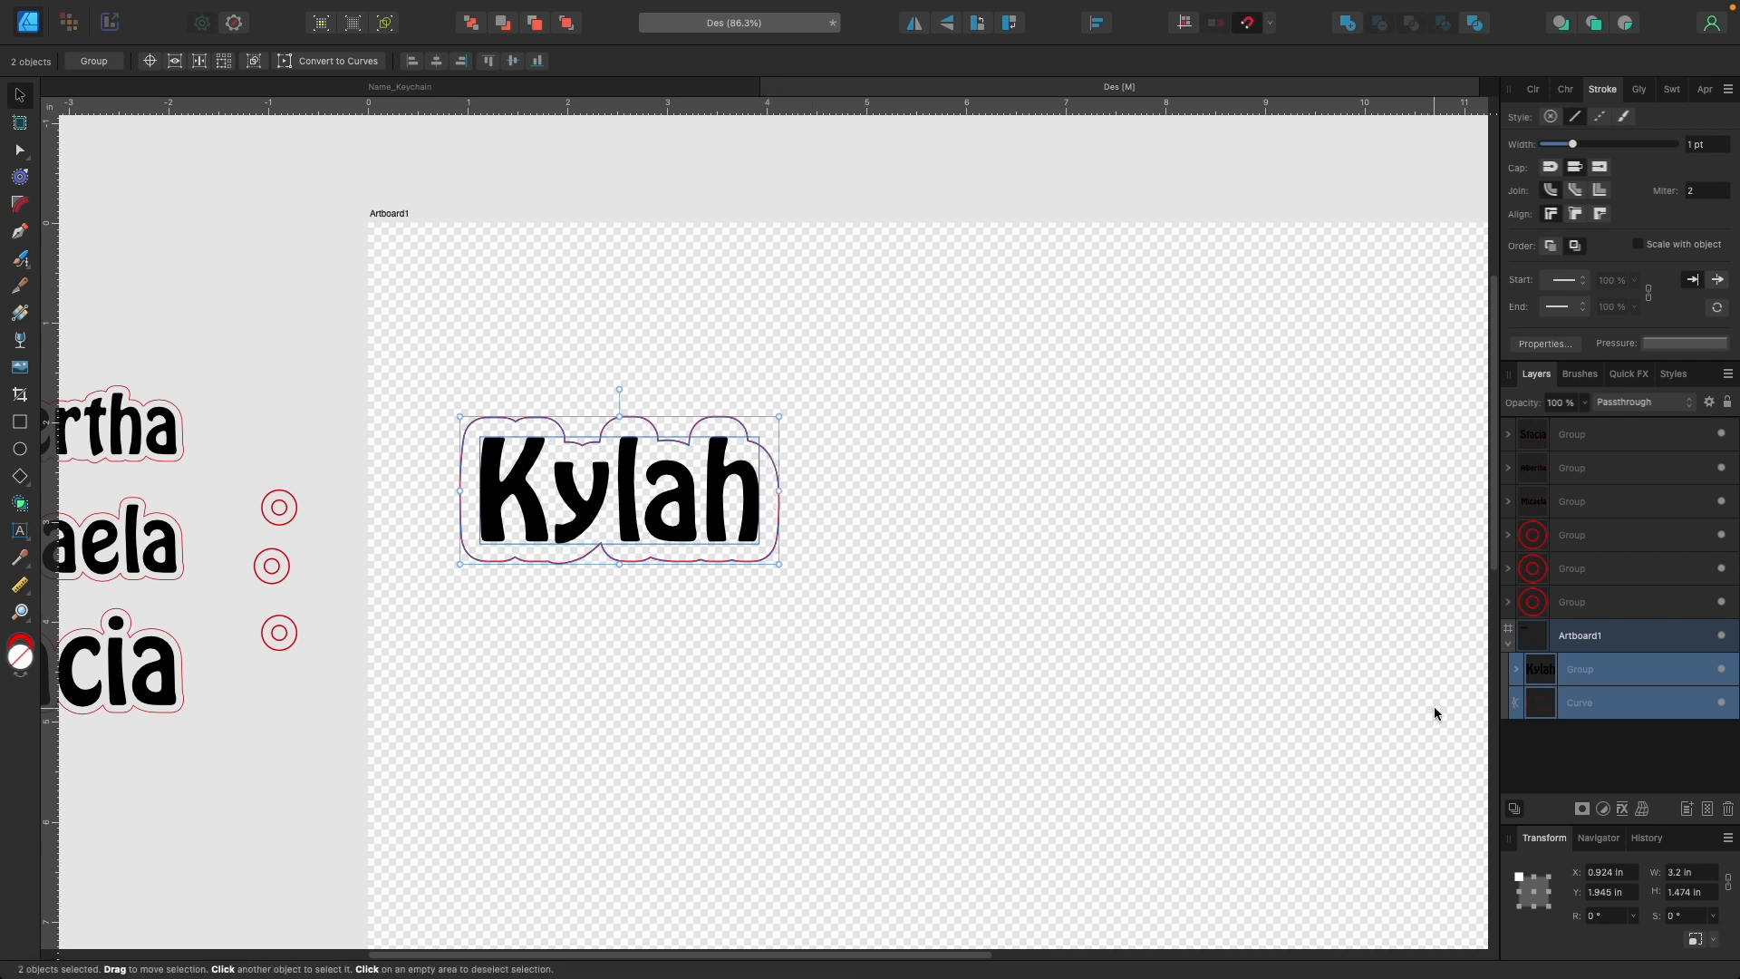
{"action": "left_click", "coordinate": [1685, 873]}
Delete the red outline curve around the name.
{"action": "left_click", "coordinate": [776, 458]}
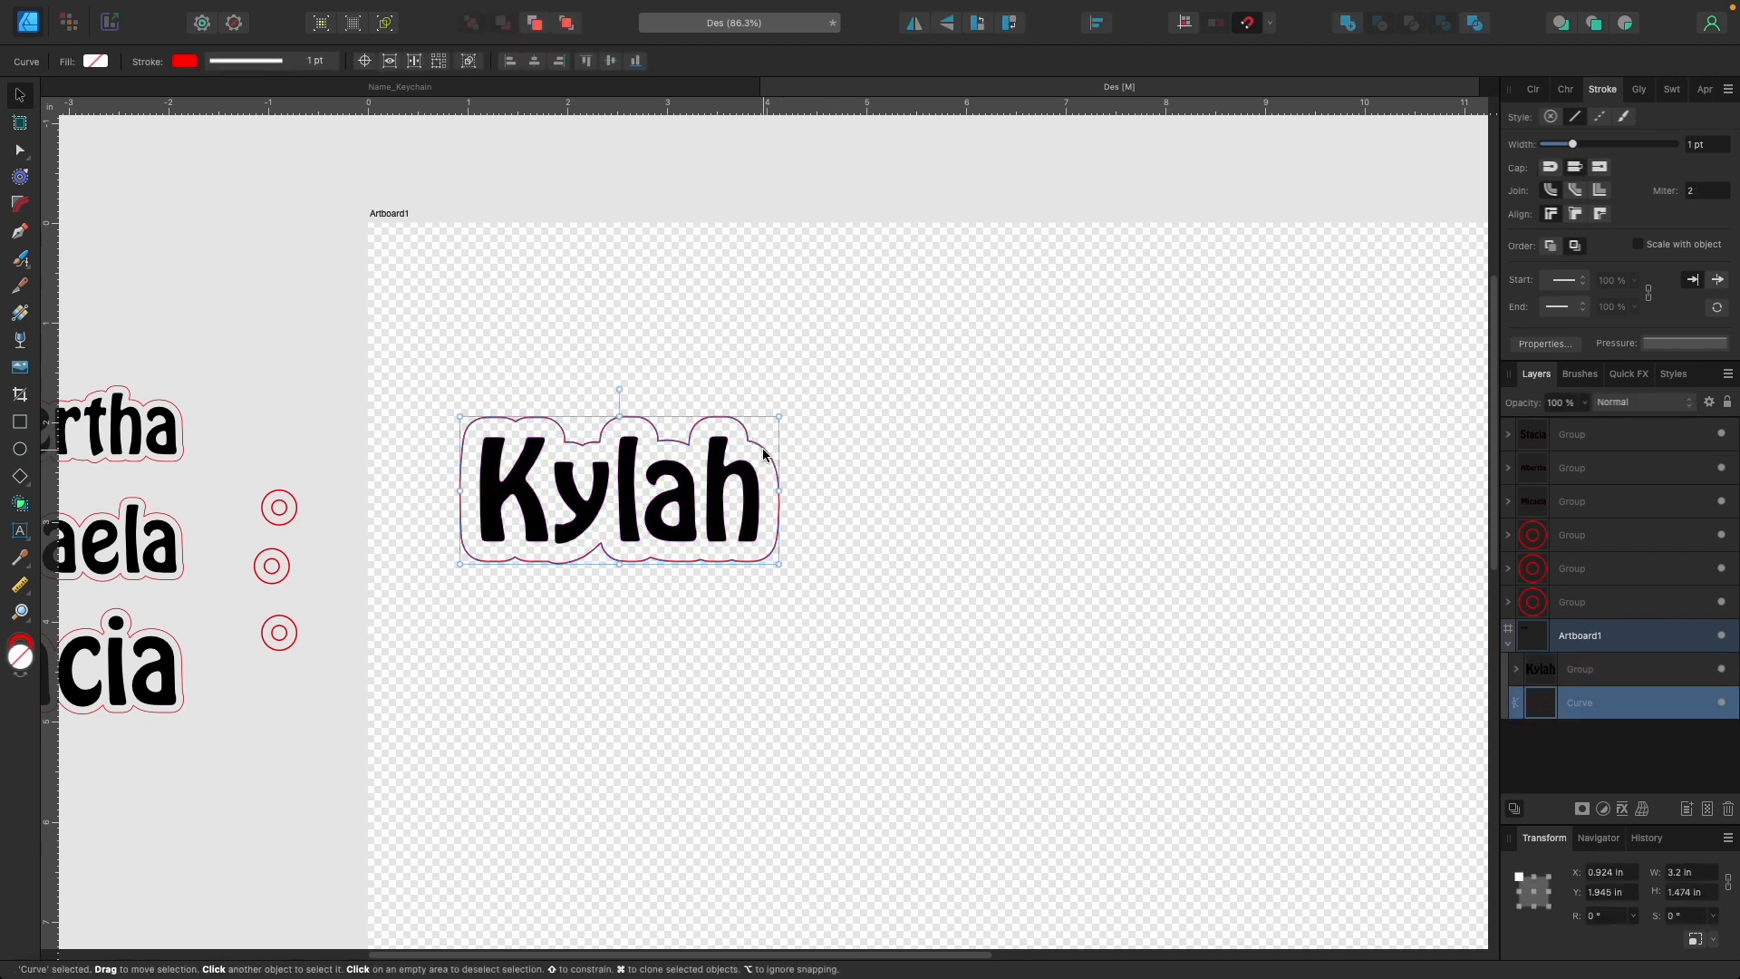
{"action": "right_click", "coordinate": [1600, 699]}
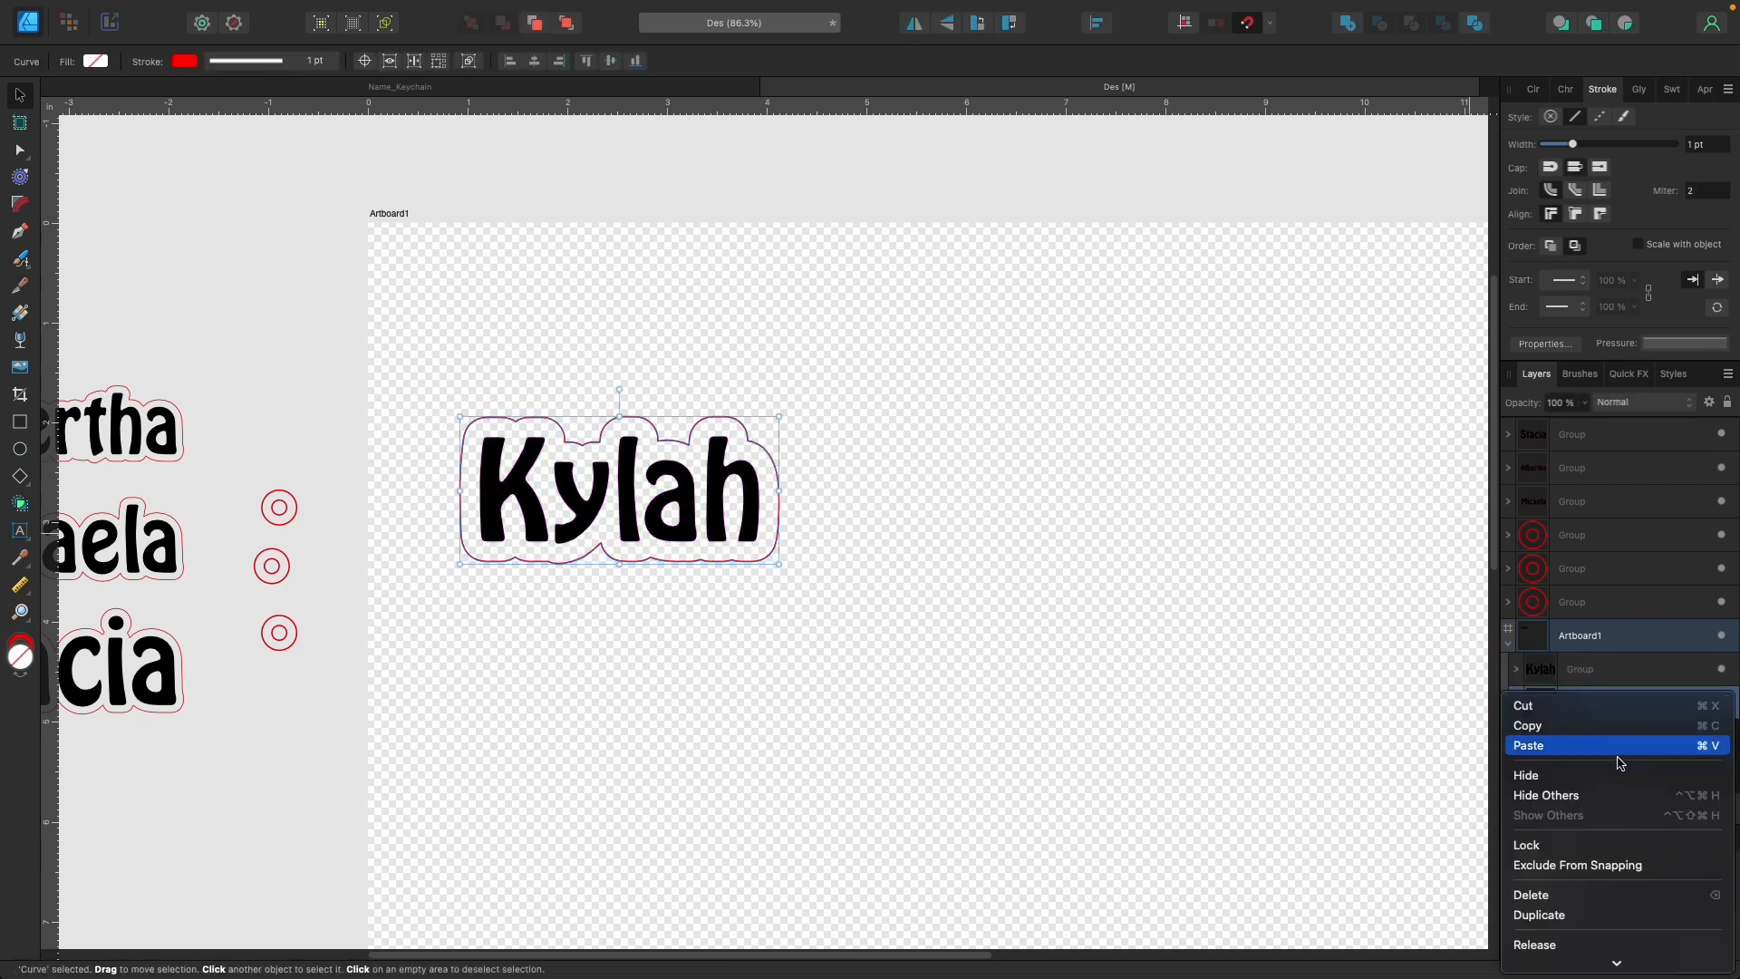
{"action": "left_click", "coordinate": [1582, 902]}
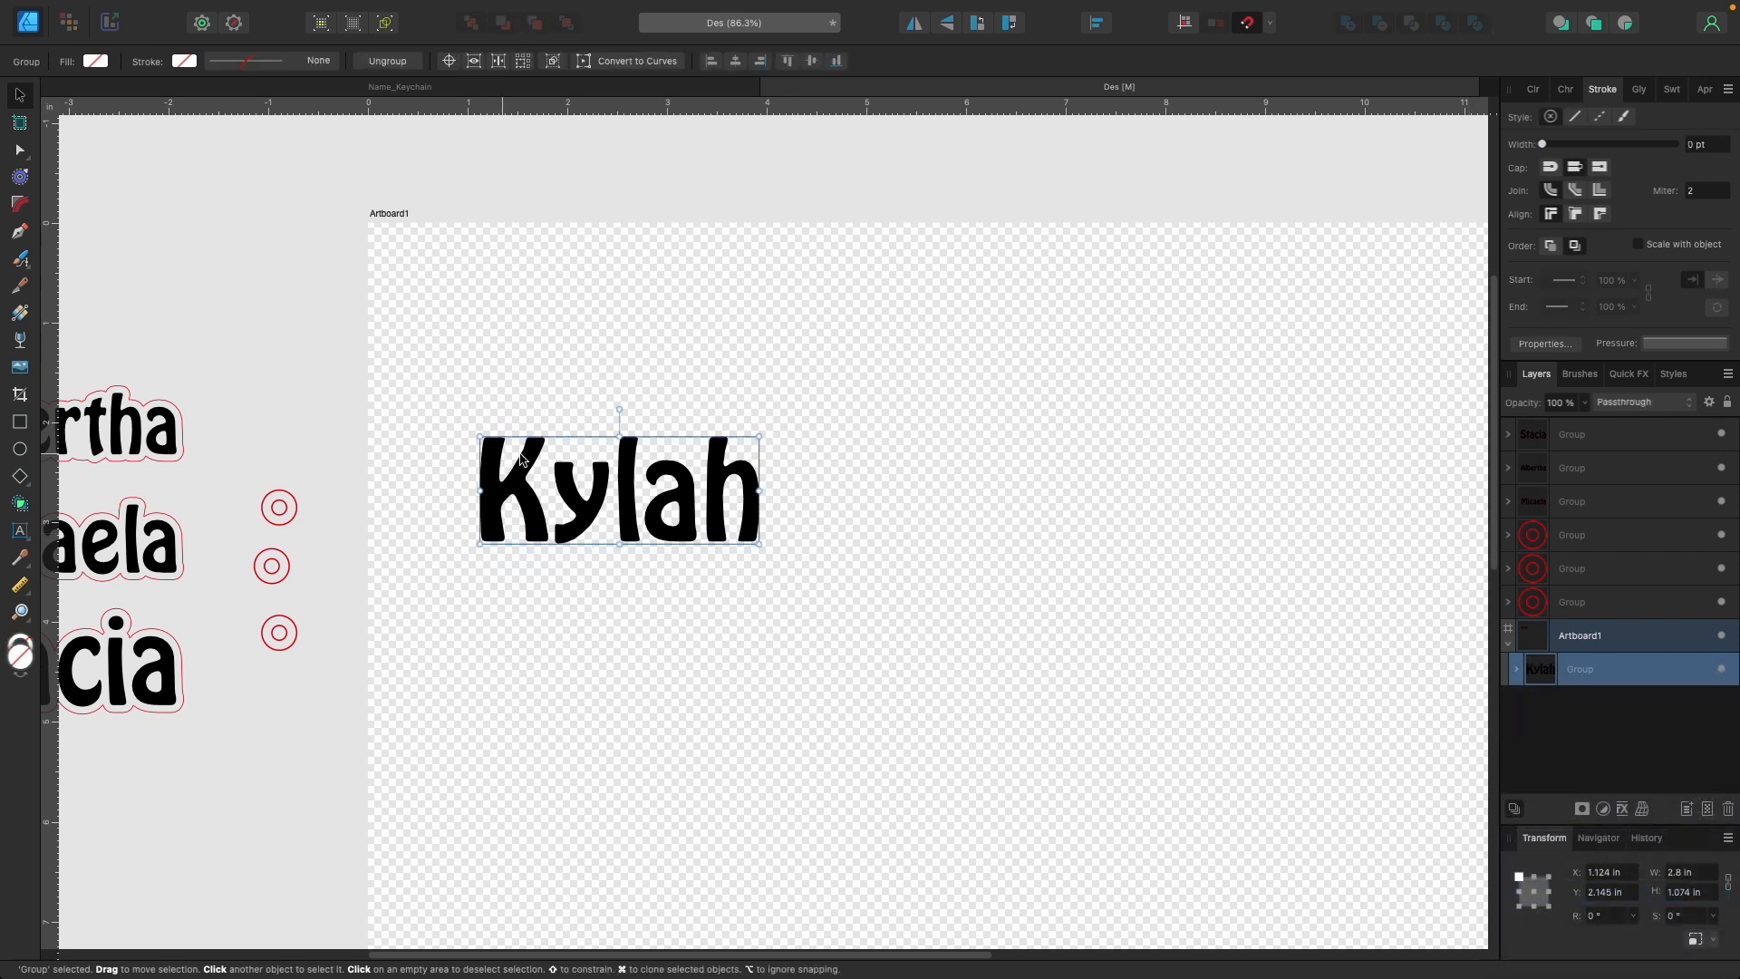
Duplicate the remaining name group, hide the upper copy, and select the lower one.
{"action": "right_click", "coordinate": [1581, 671]}
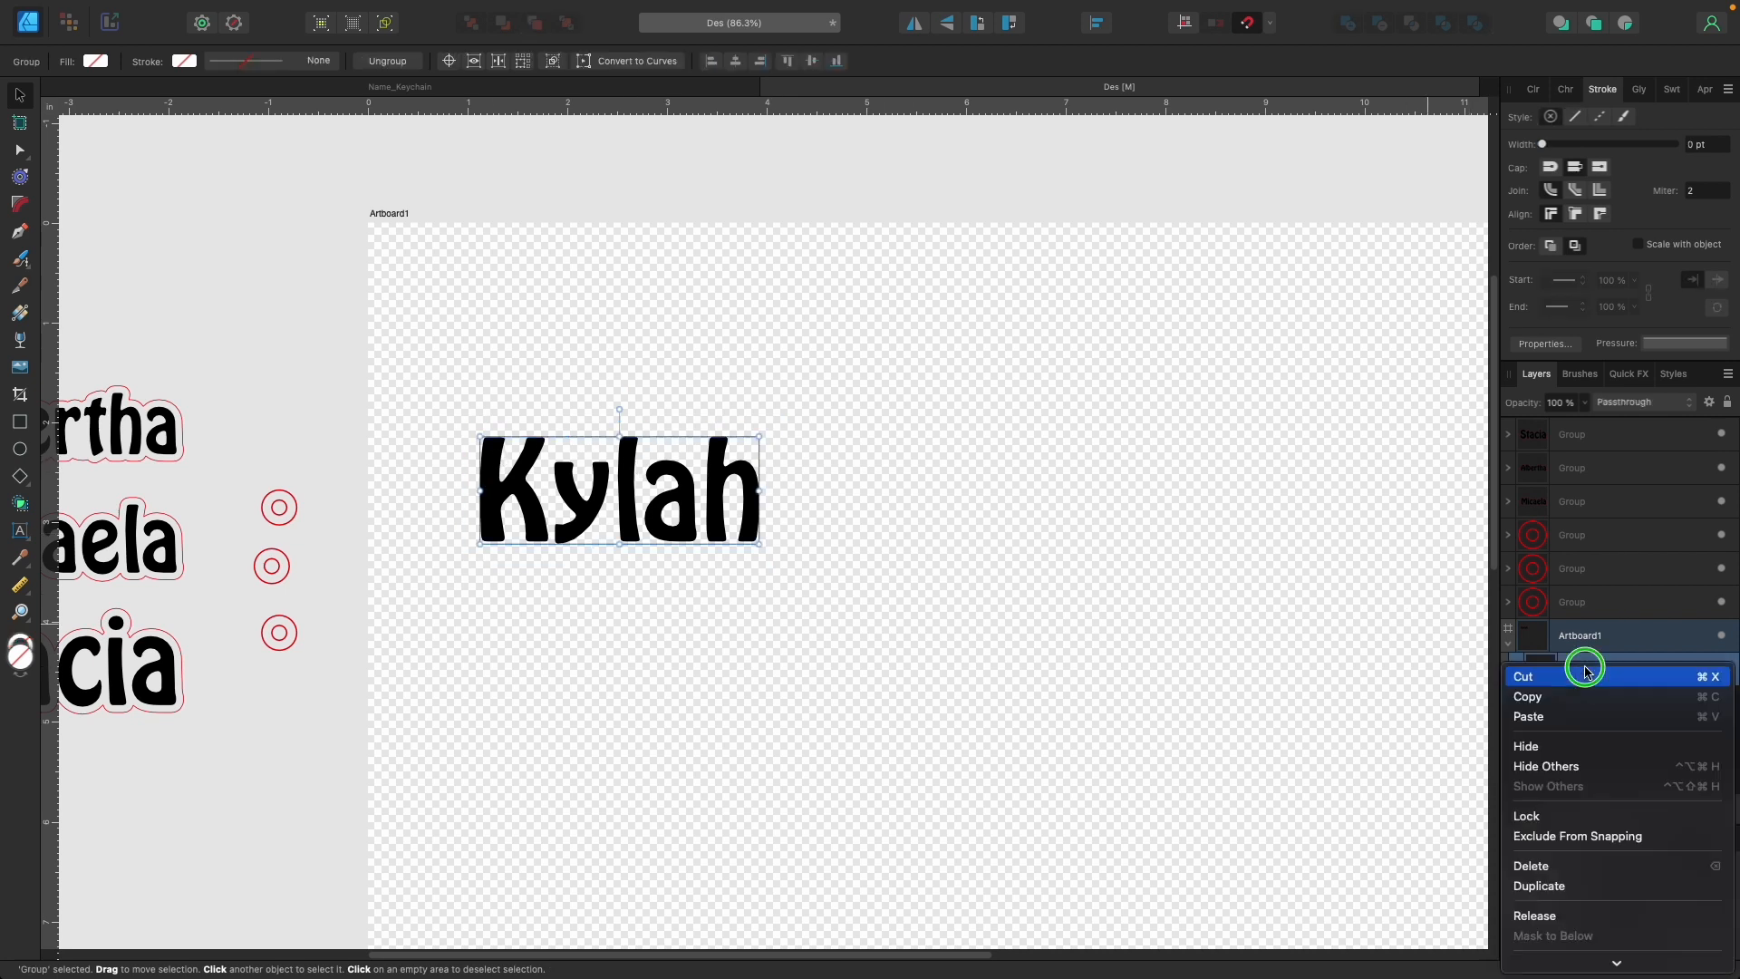
{"action": "left_click", "coordinate": [1563, 886]}
{"action": "left_click", "coordinate": [1626, 693]}
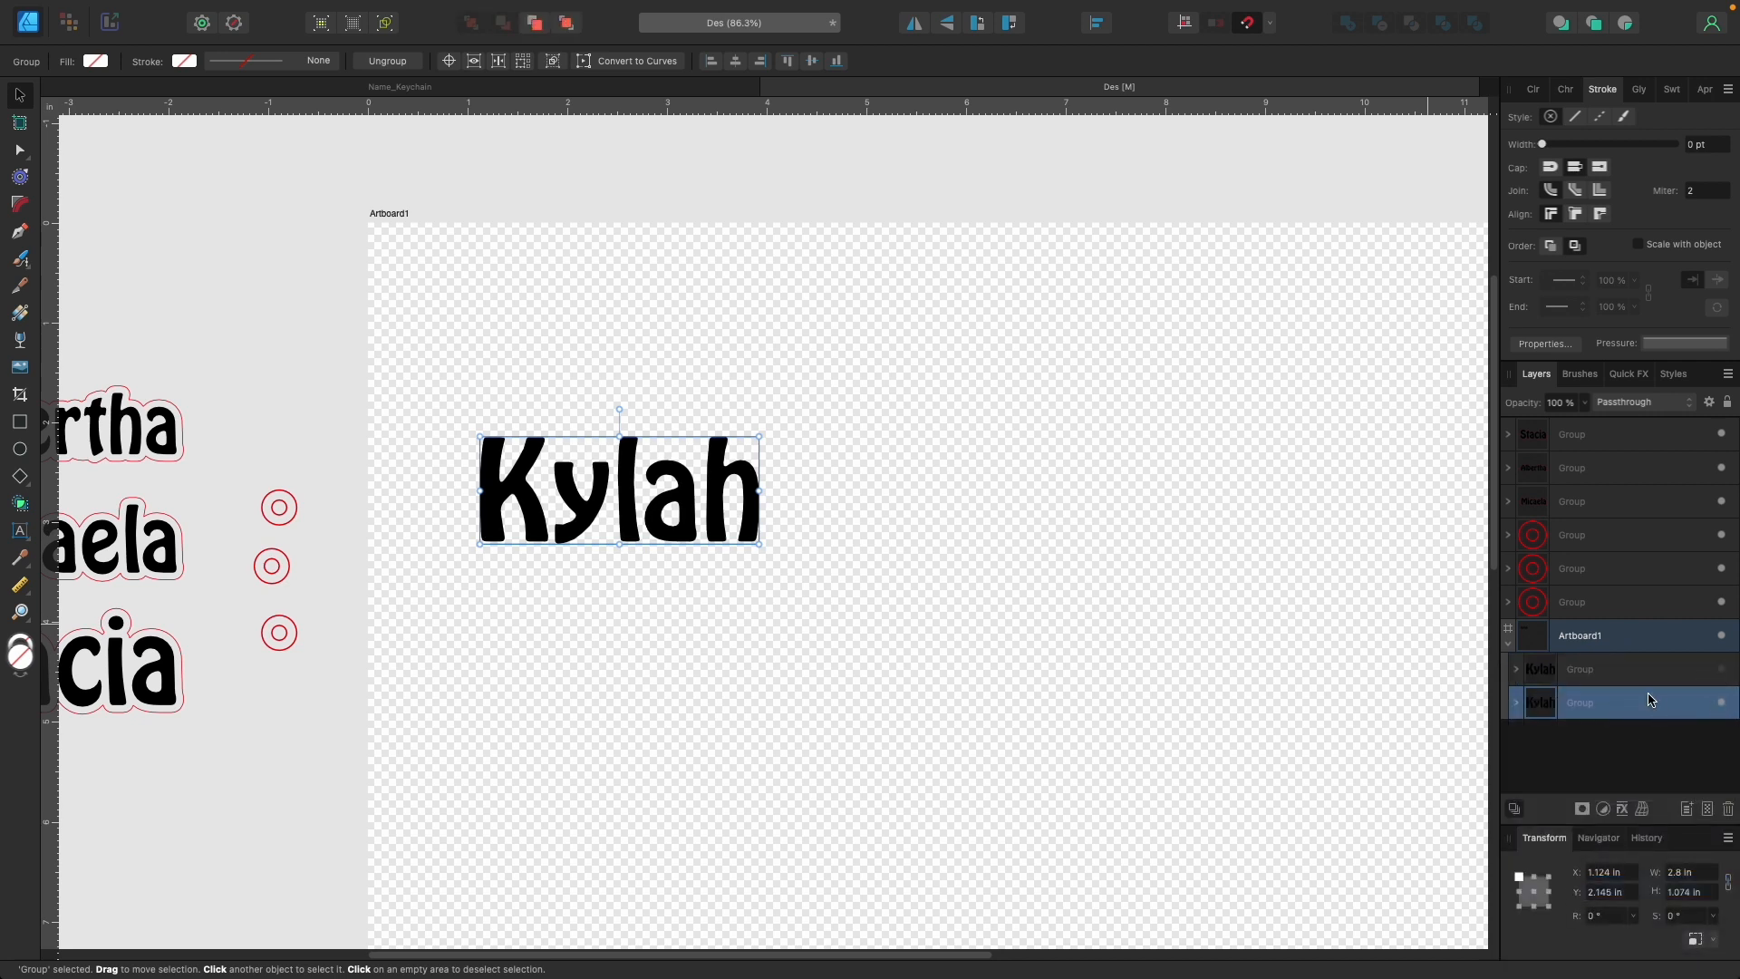
Fill the lower name copy with pure red (RGB 255, 0, 0) and ungroup all of its letters.
{"action": "left_click", "coordinate": [1532, 91]}
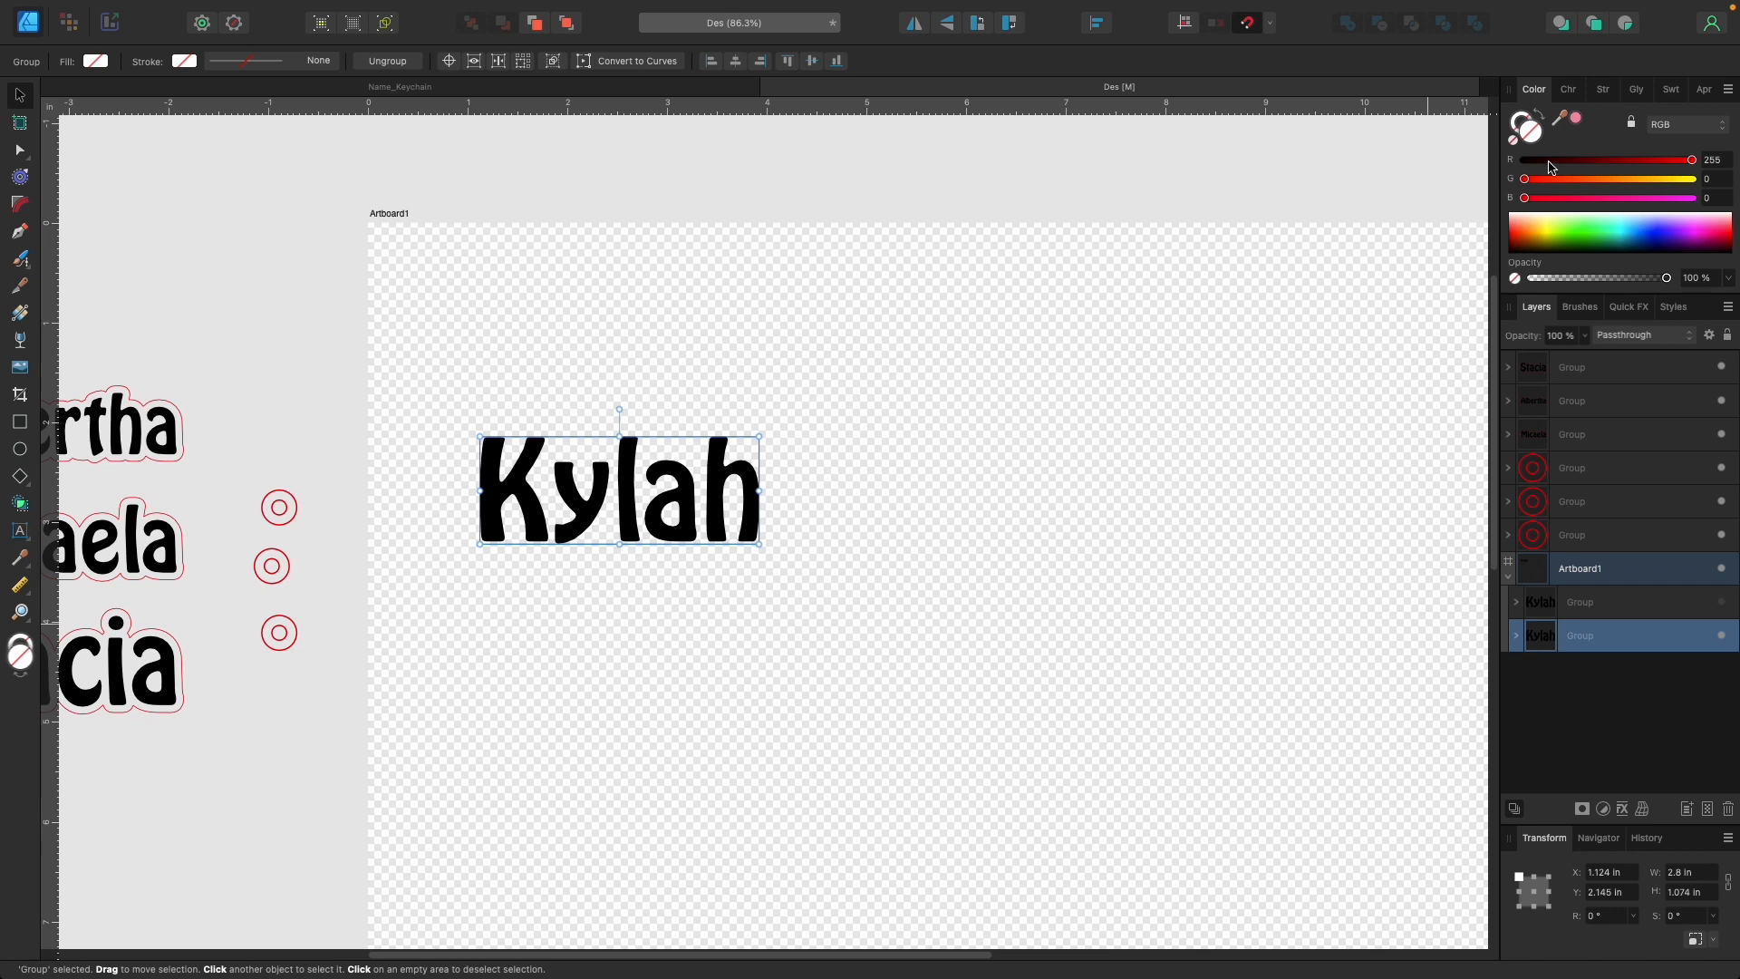
{"action": "left_click", "coordinate": [1692, 161]}
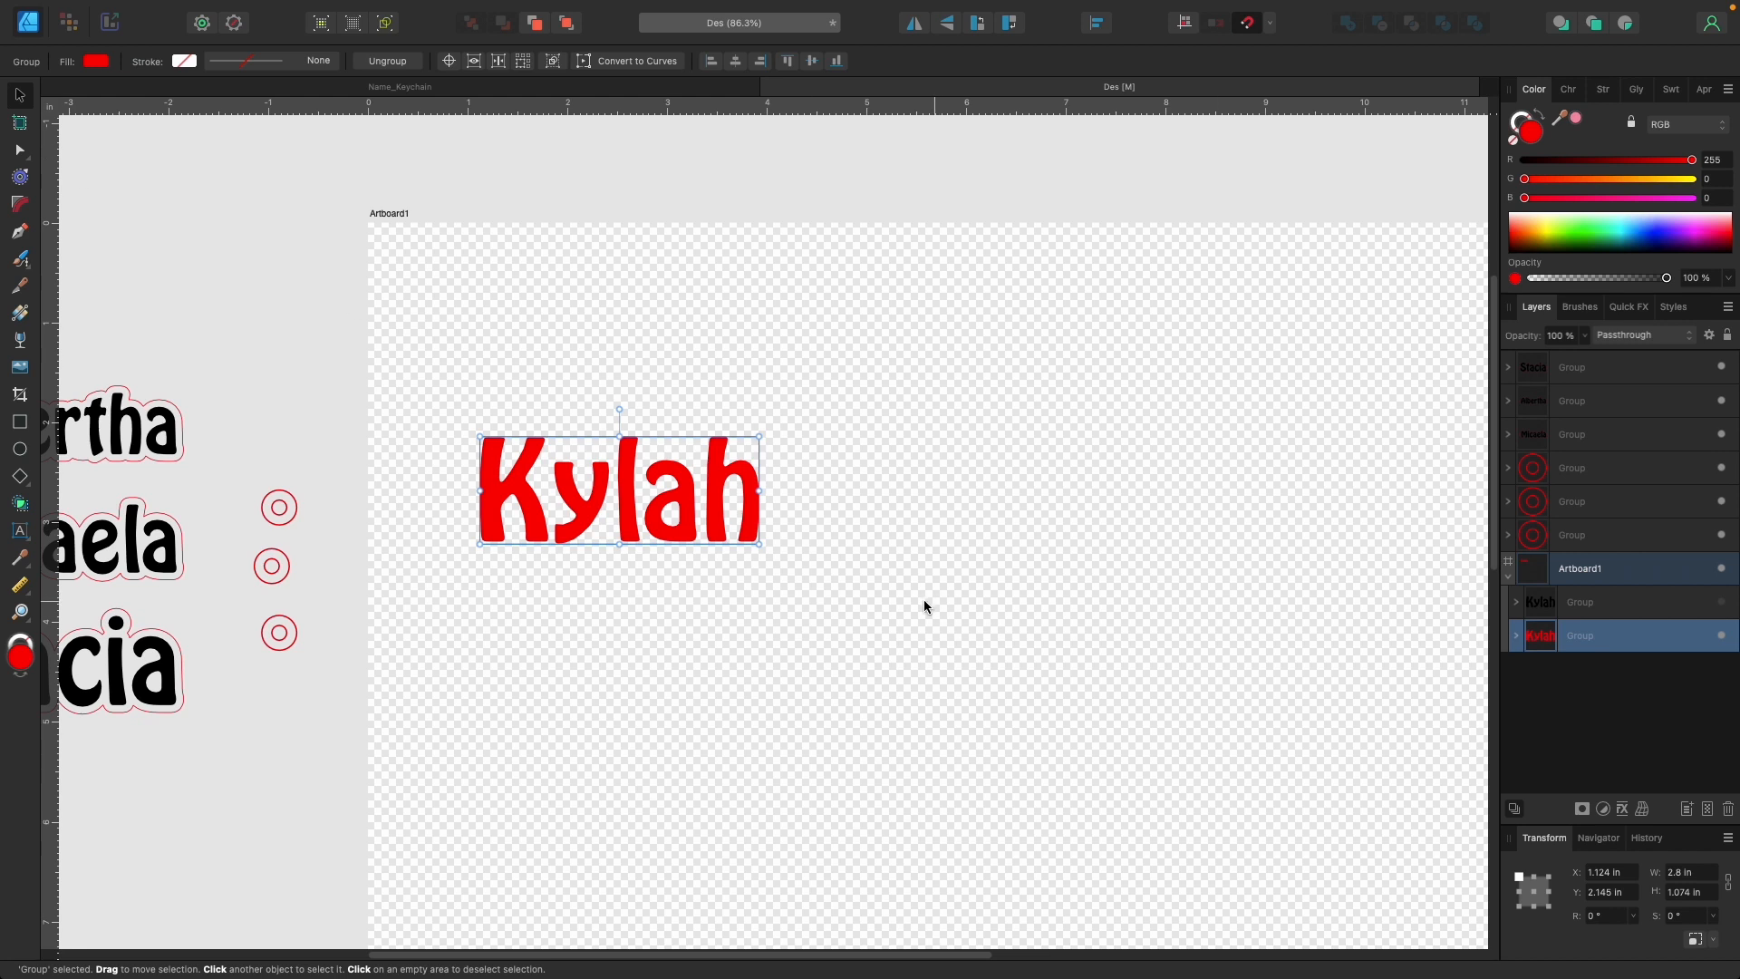
{"action": "right_click", "coordinate": [713, 471]}
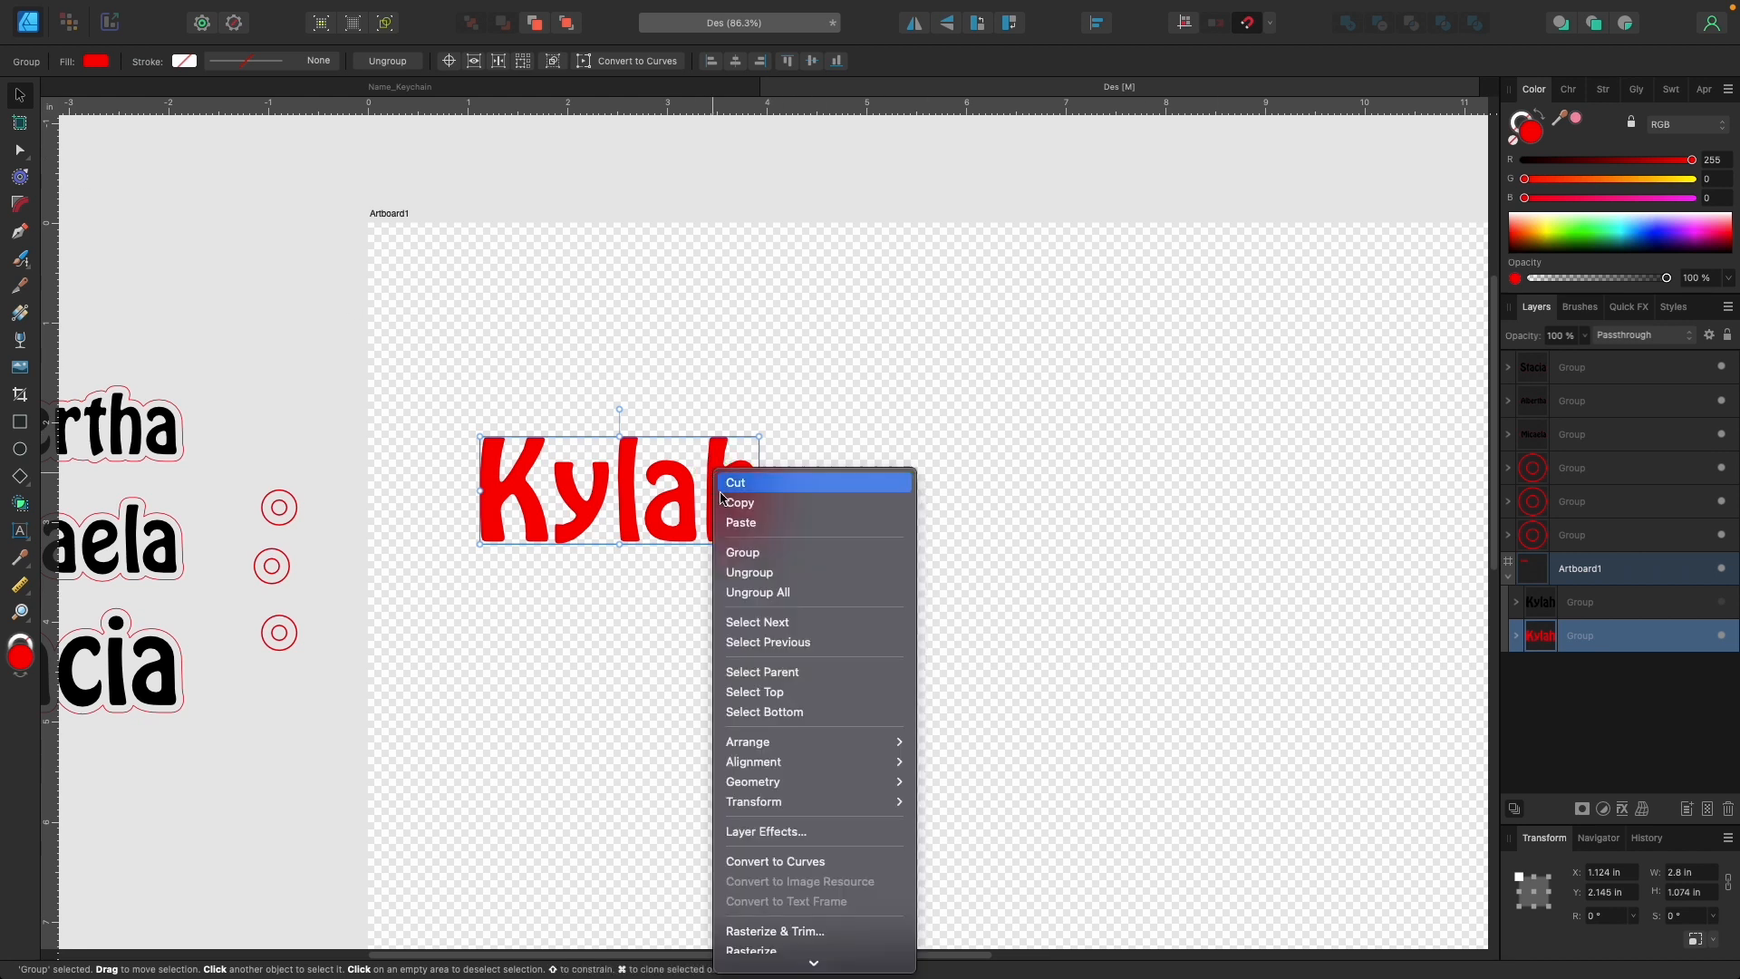
{"action": "left_click", "coordinate": [782, 599]}
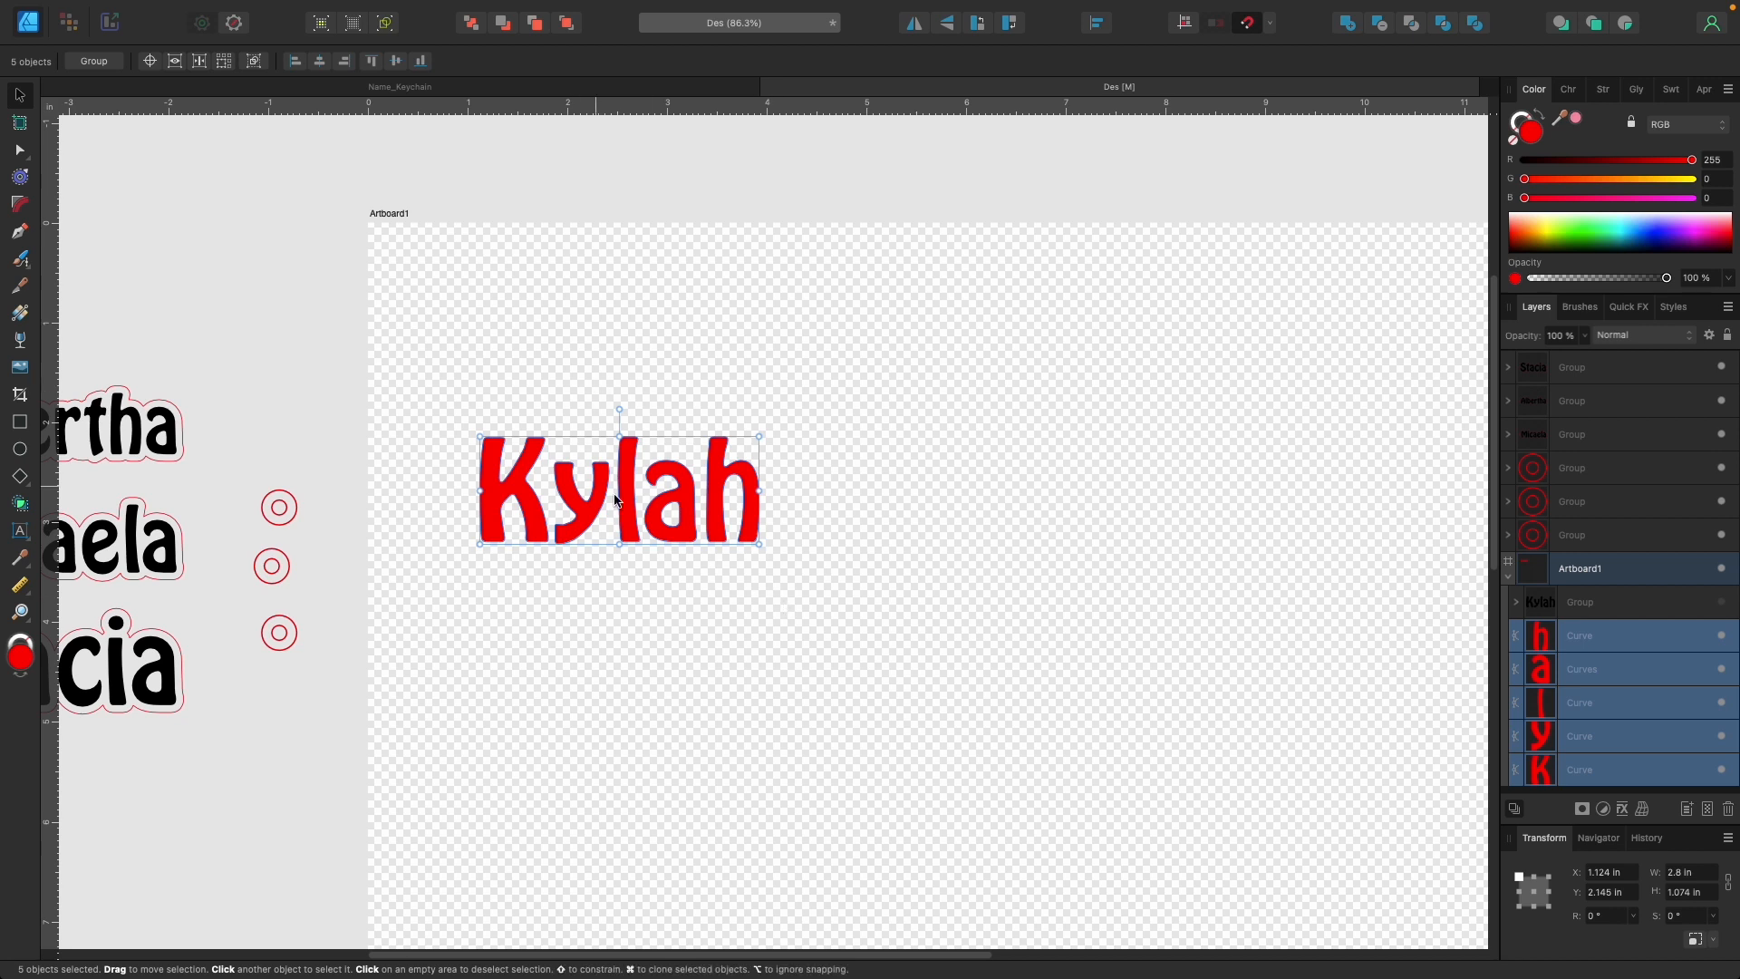
Apply a 0.1 in contour to the red letters and bake its appearance into curves.
{"action": "left_click", "coordinate": [20, 178]}
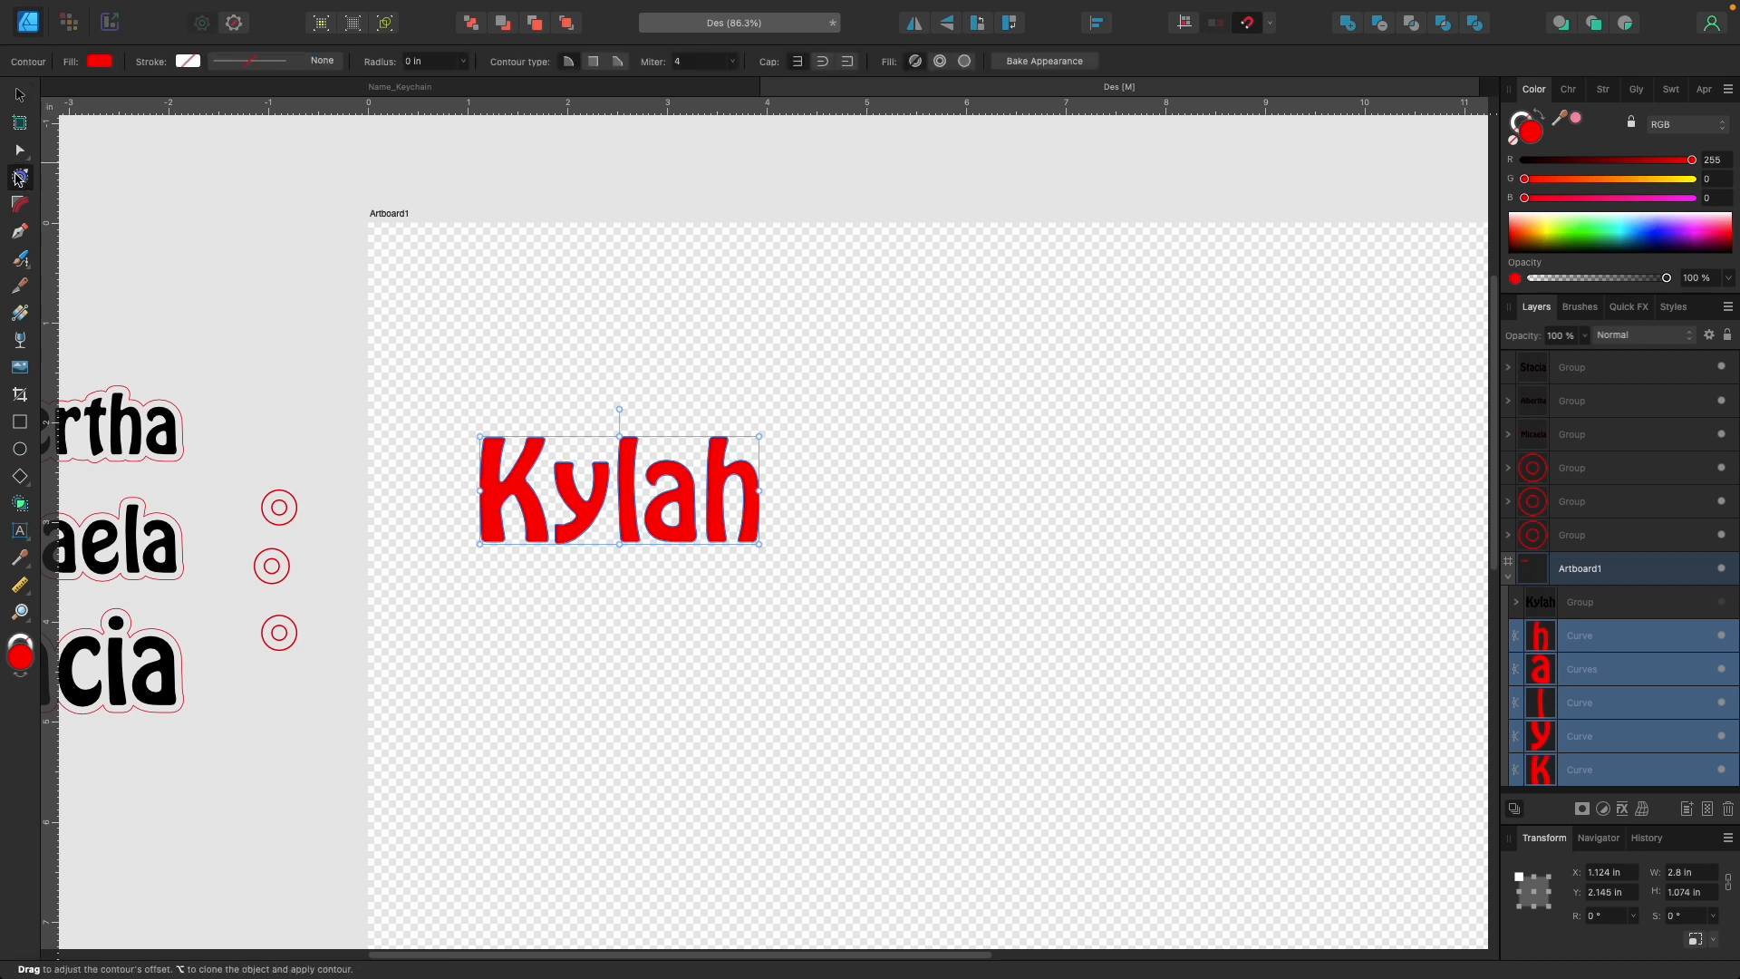
{"action": "left_click", "coordinate": [420, 62]}
{"action": "left_click", "coordinate": [412, 62]}
{"action": "type", "text": ".1"}
{"action": "left_click", "coordinate": [701, 61]}
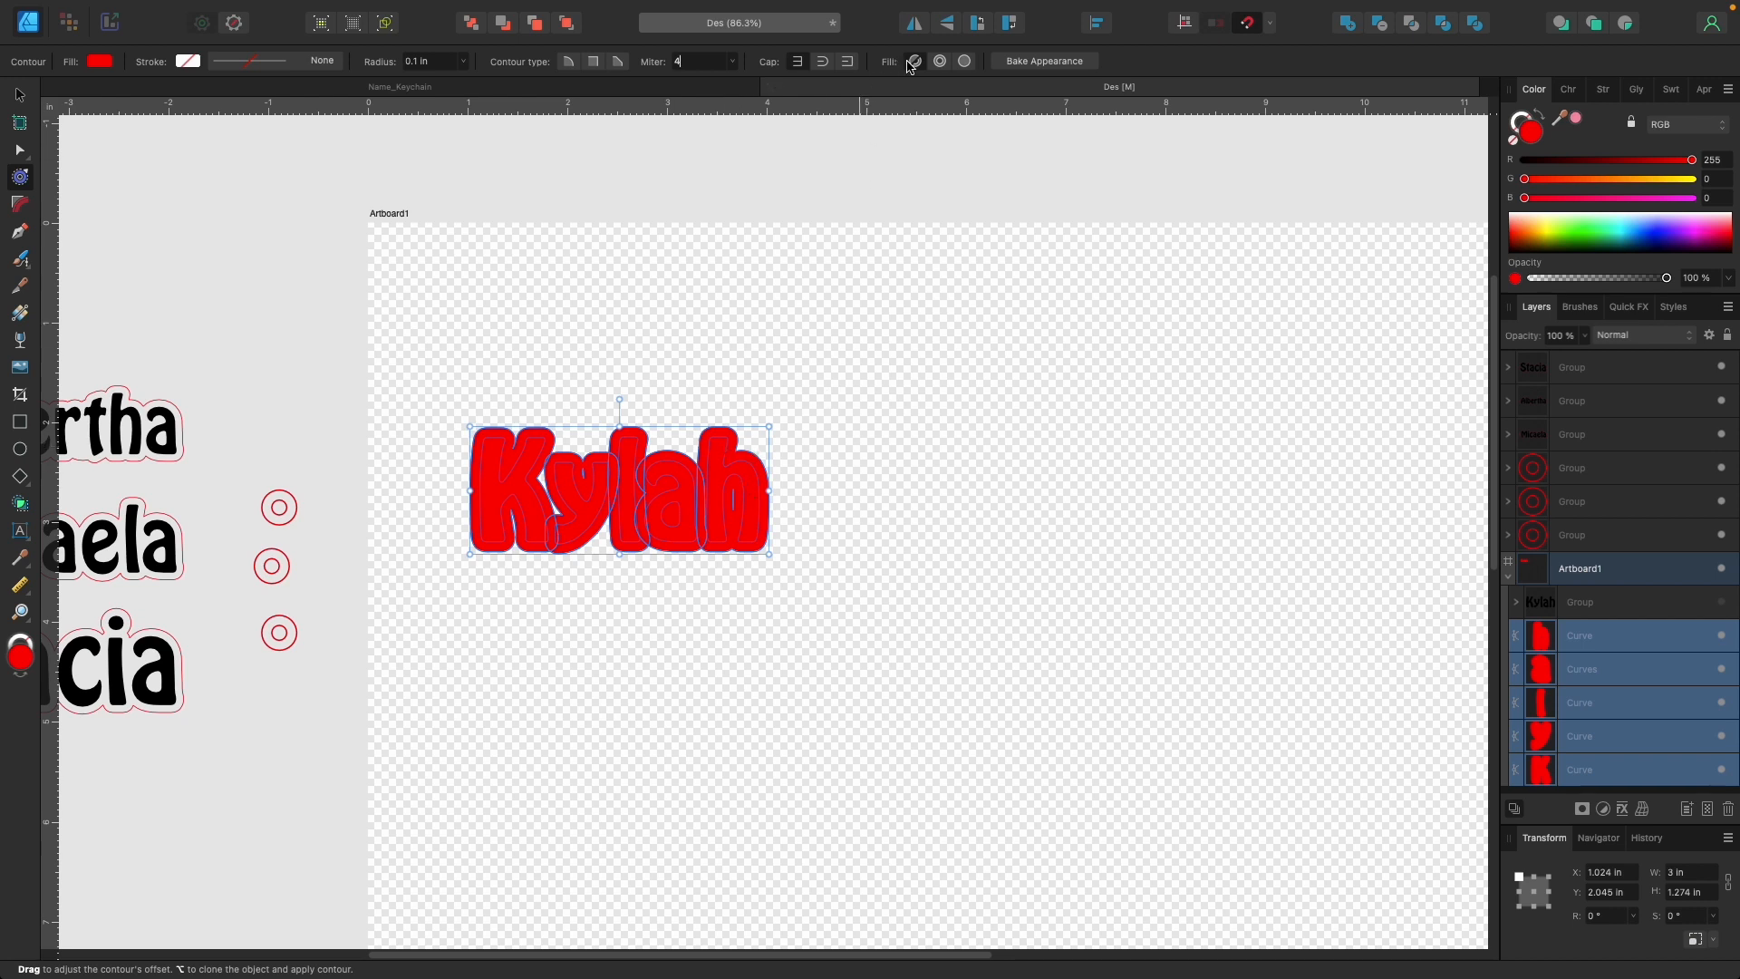
{"action": "left_click", "coordinate": [965, 61]}
{"action": "left_click", "coordinate": [1033, 61]}
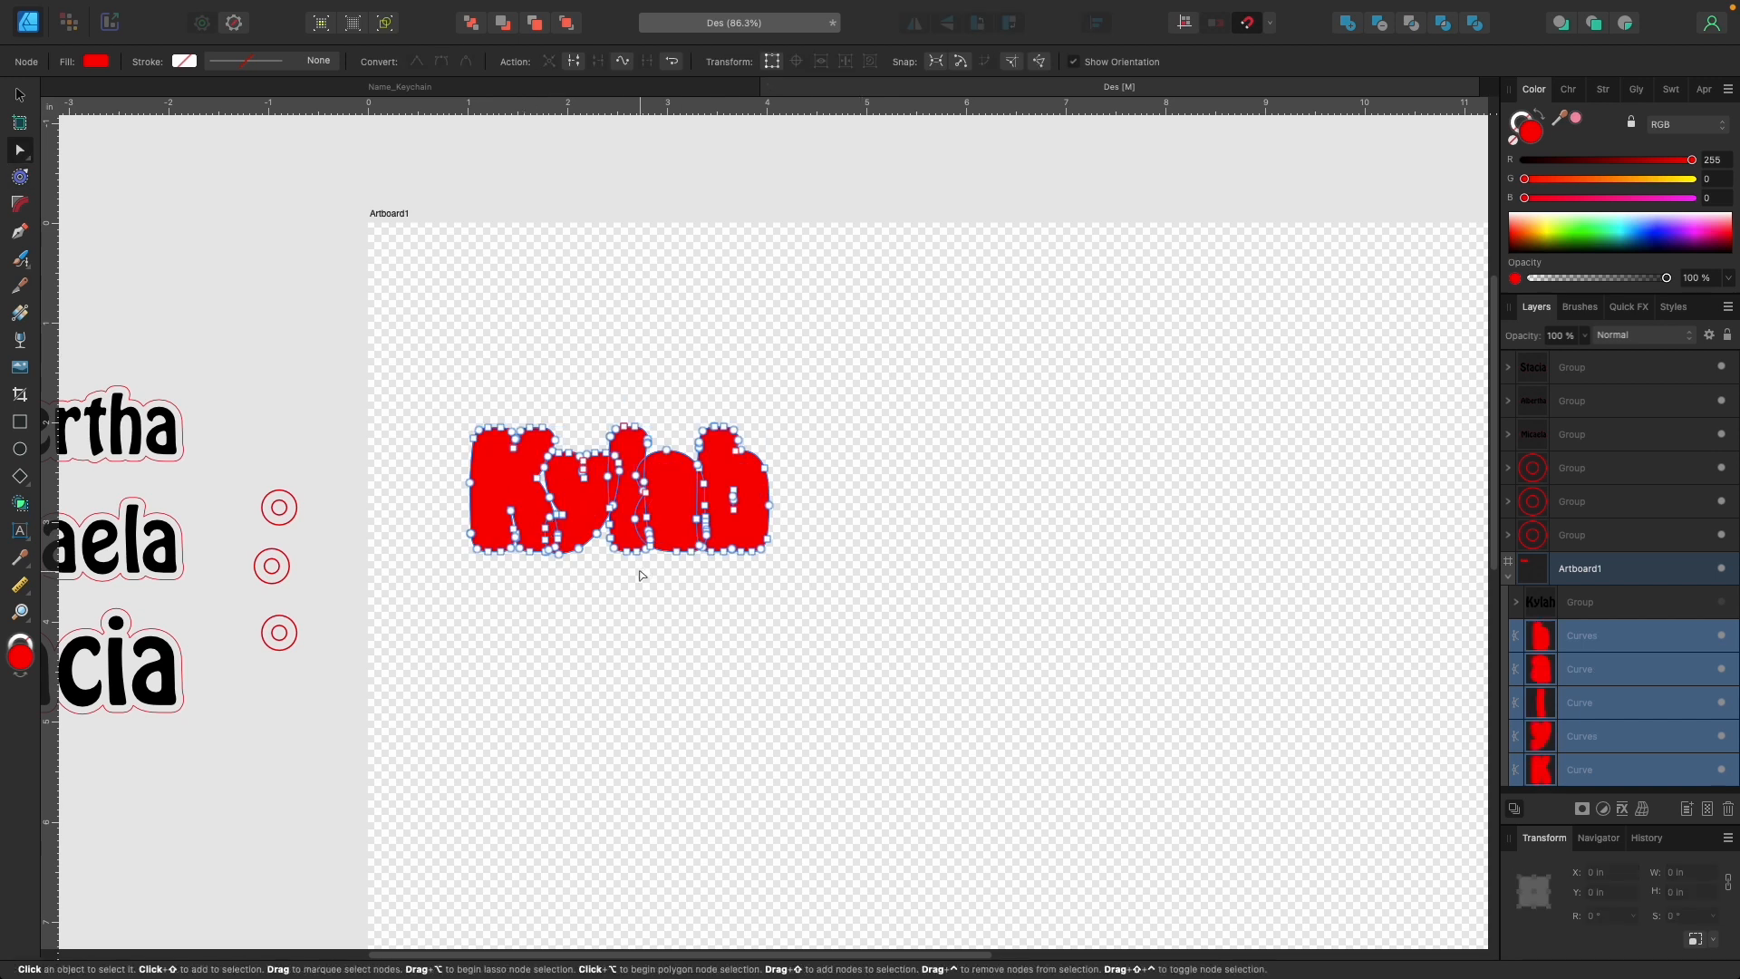
Select the five contoured letters and merge them into one shape with the Add operation.
{"action": "scroll", "coordinate": [641, 573], "scroll_direction": "up", "scroll_amount": 4}
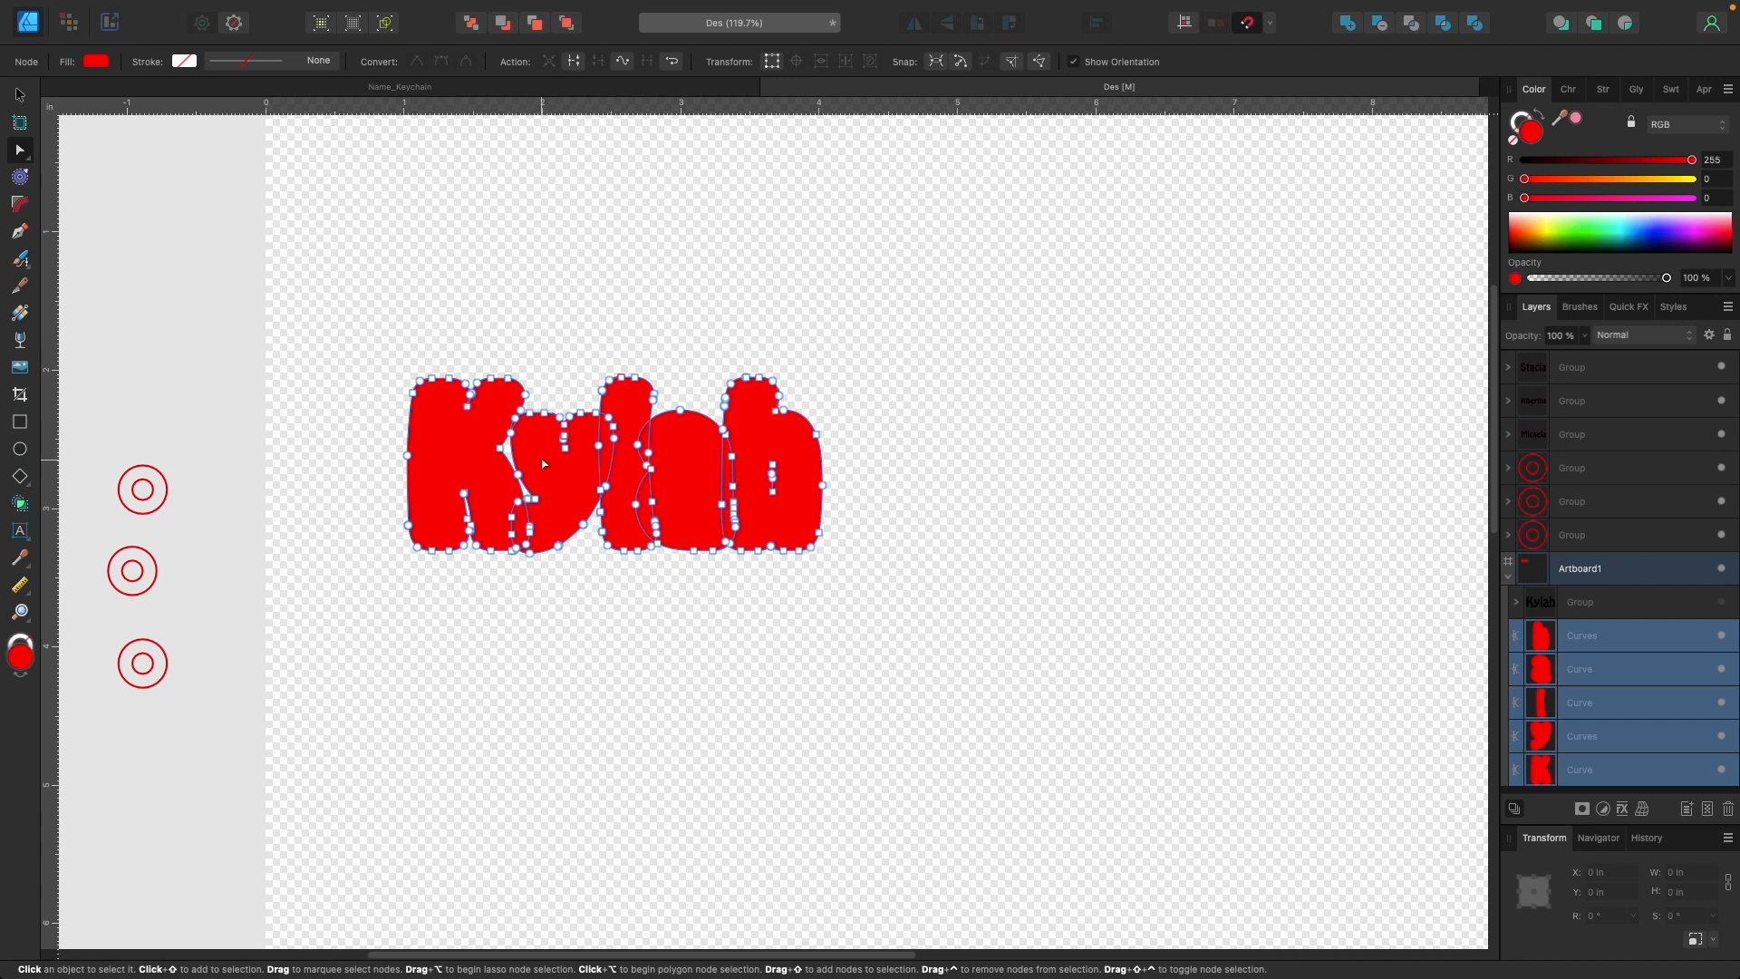
{"action": "scroll", "coordinate": [593, 467], "scroll_direction": "up", "scroll_amount": 3}
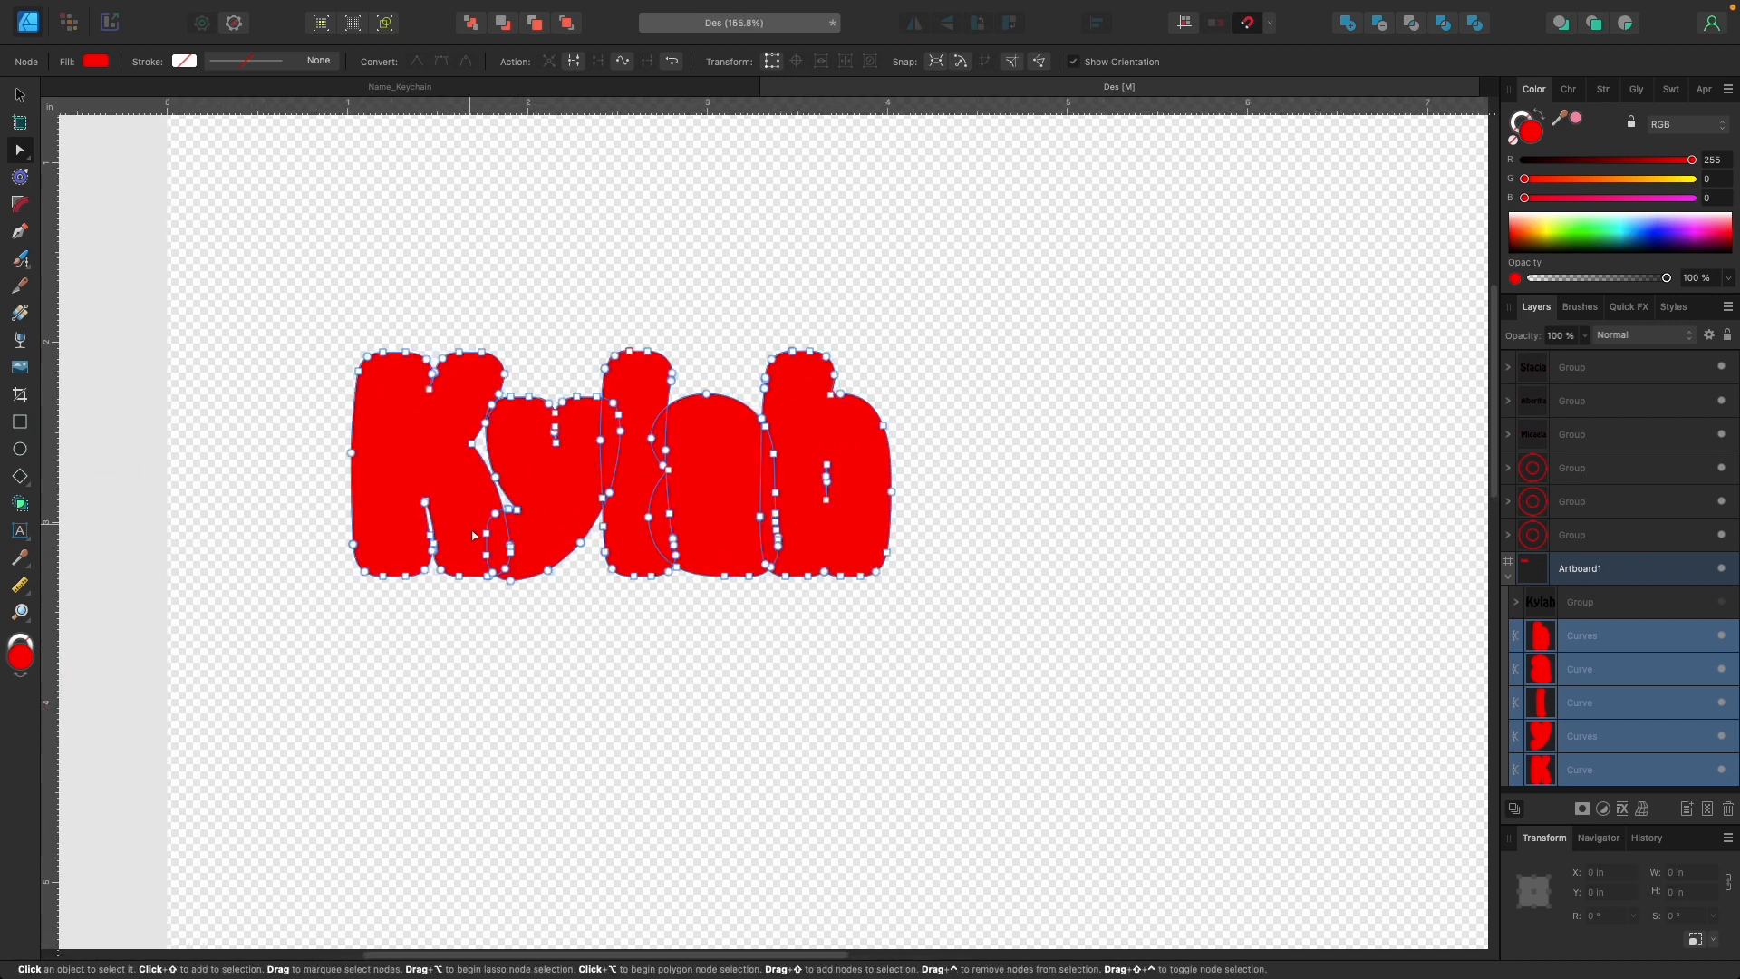
{"action": "left_click", "coordinate": [30, 96]}
{"action": "left_click_drag", "start_coordinate": [278, 268], "coordinate": [986, 691]}
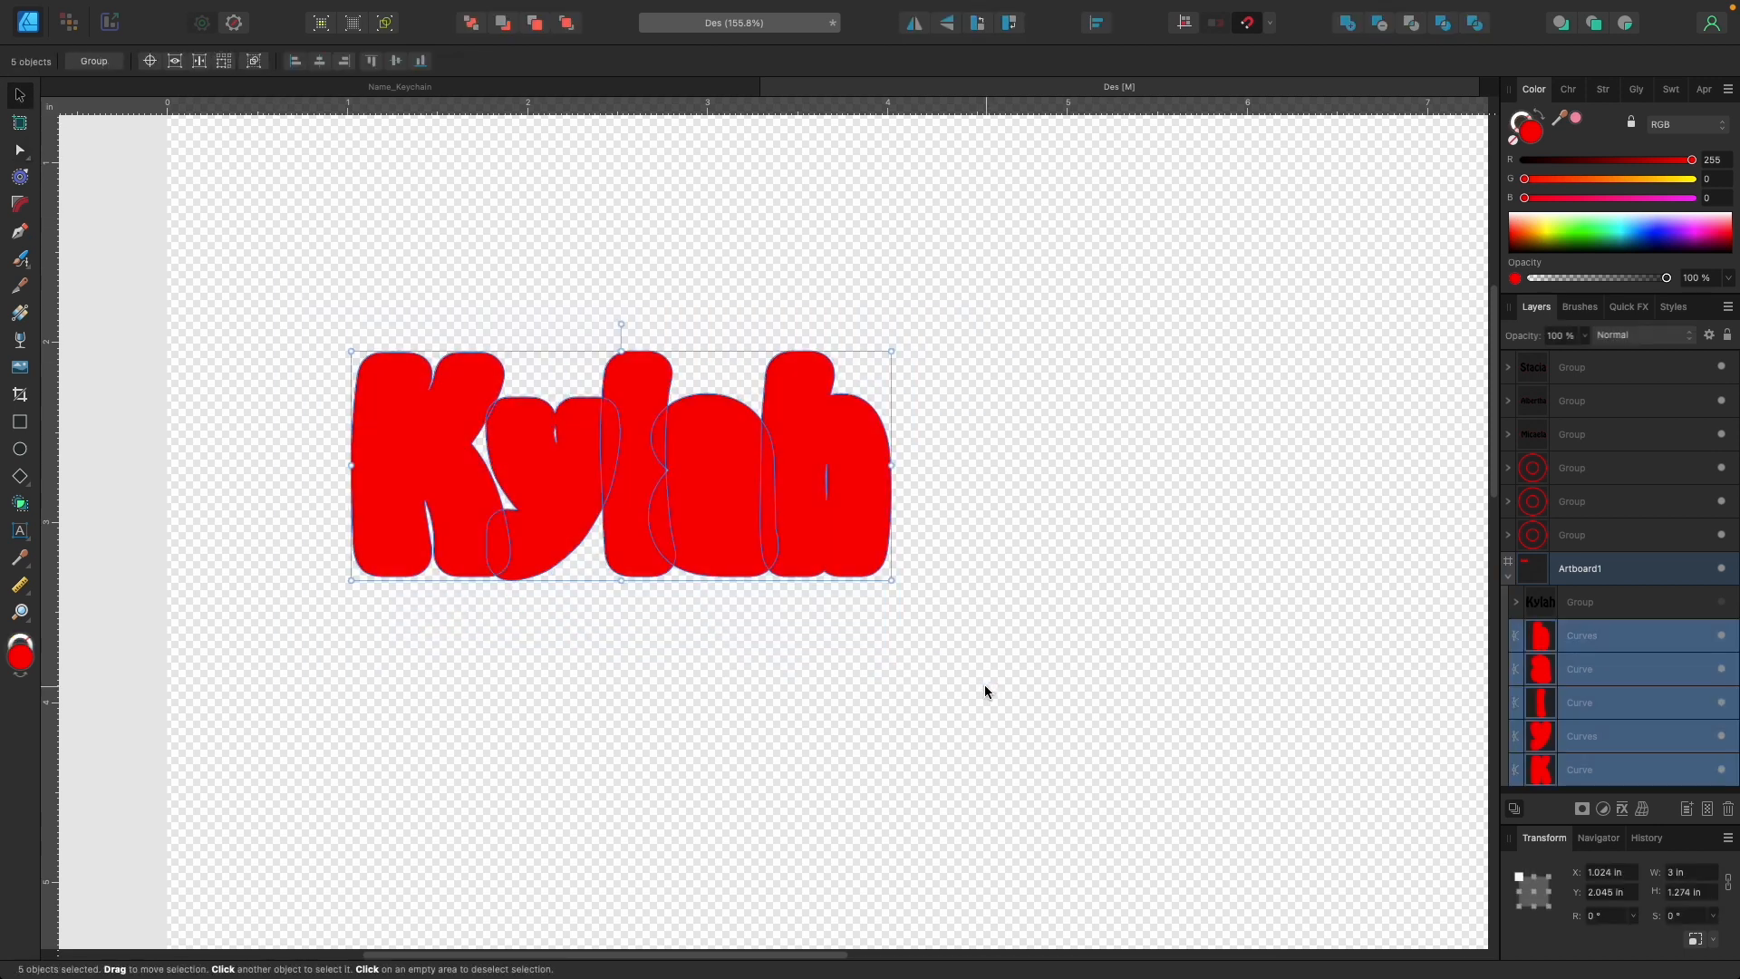
{"action": "left_click", "coordinate": [1348, 23]}
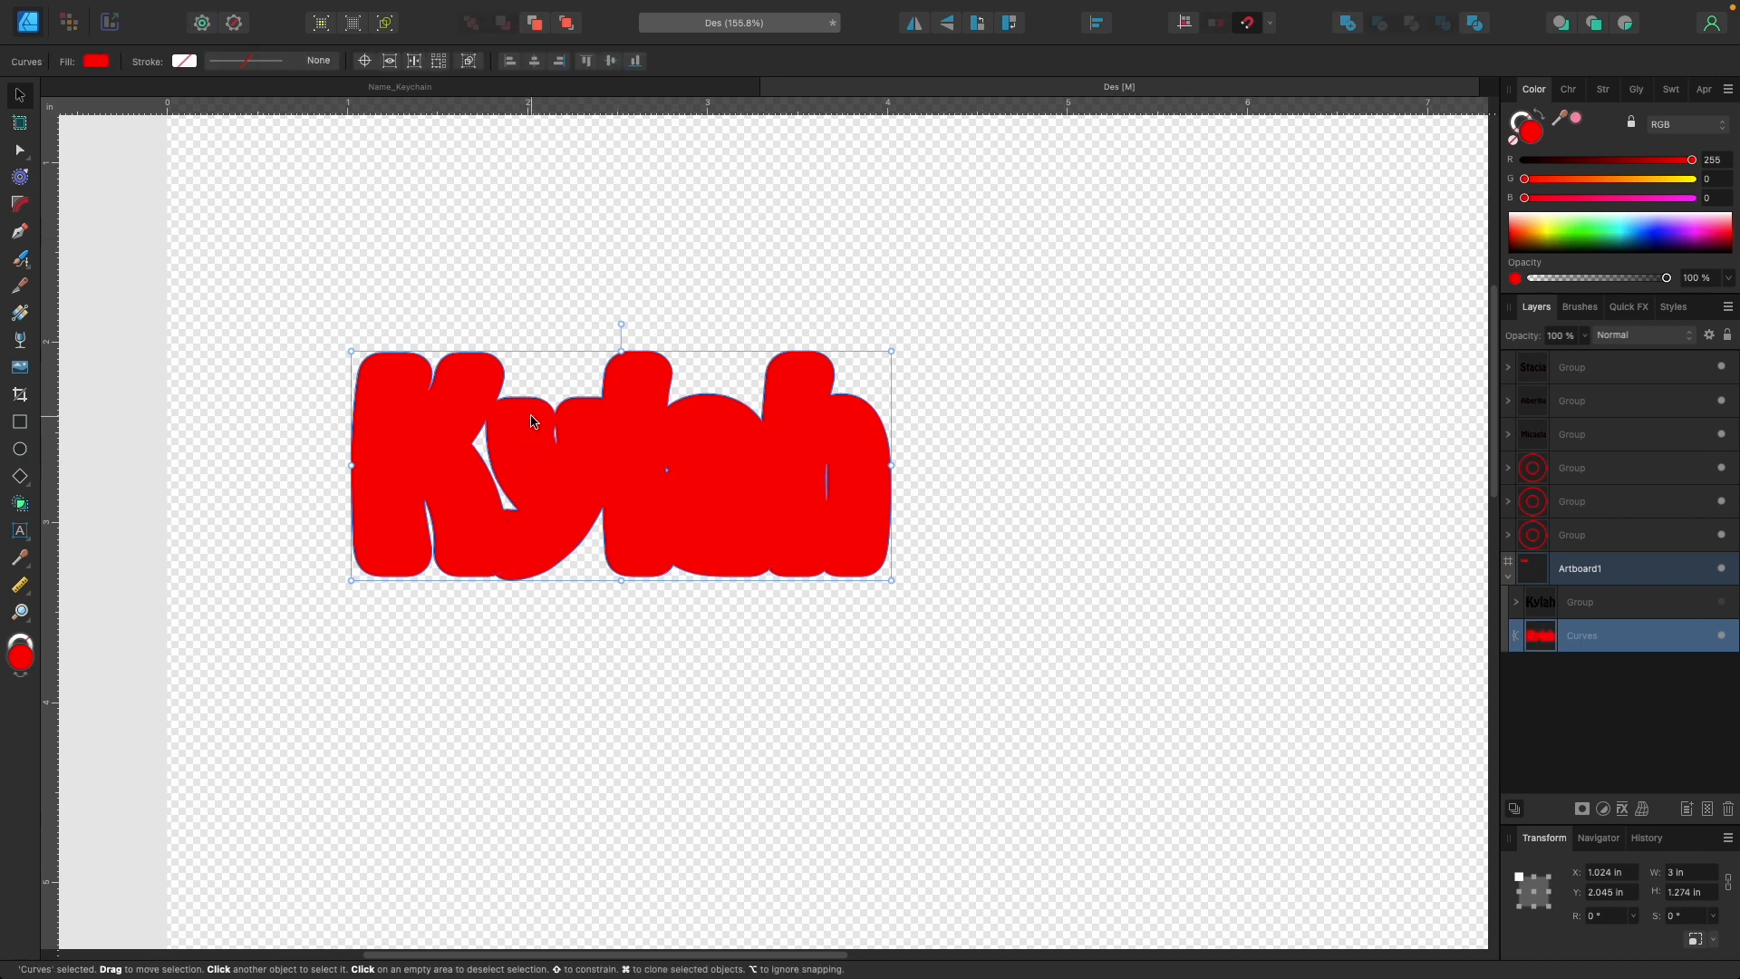
Draw red ellipses over the holes and gaps within the merged red lettering to close them up.
{"action": "left_click", "coordinate": [20, 449]}
{"action": "left_click_drag", "start_coordinate": [397, 488], "coordinate": [476, 571]}
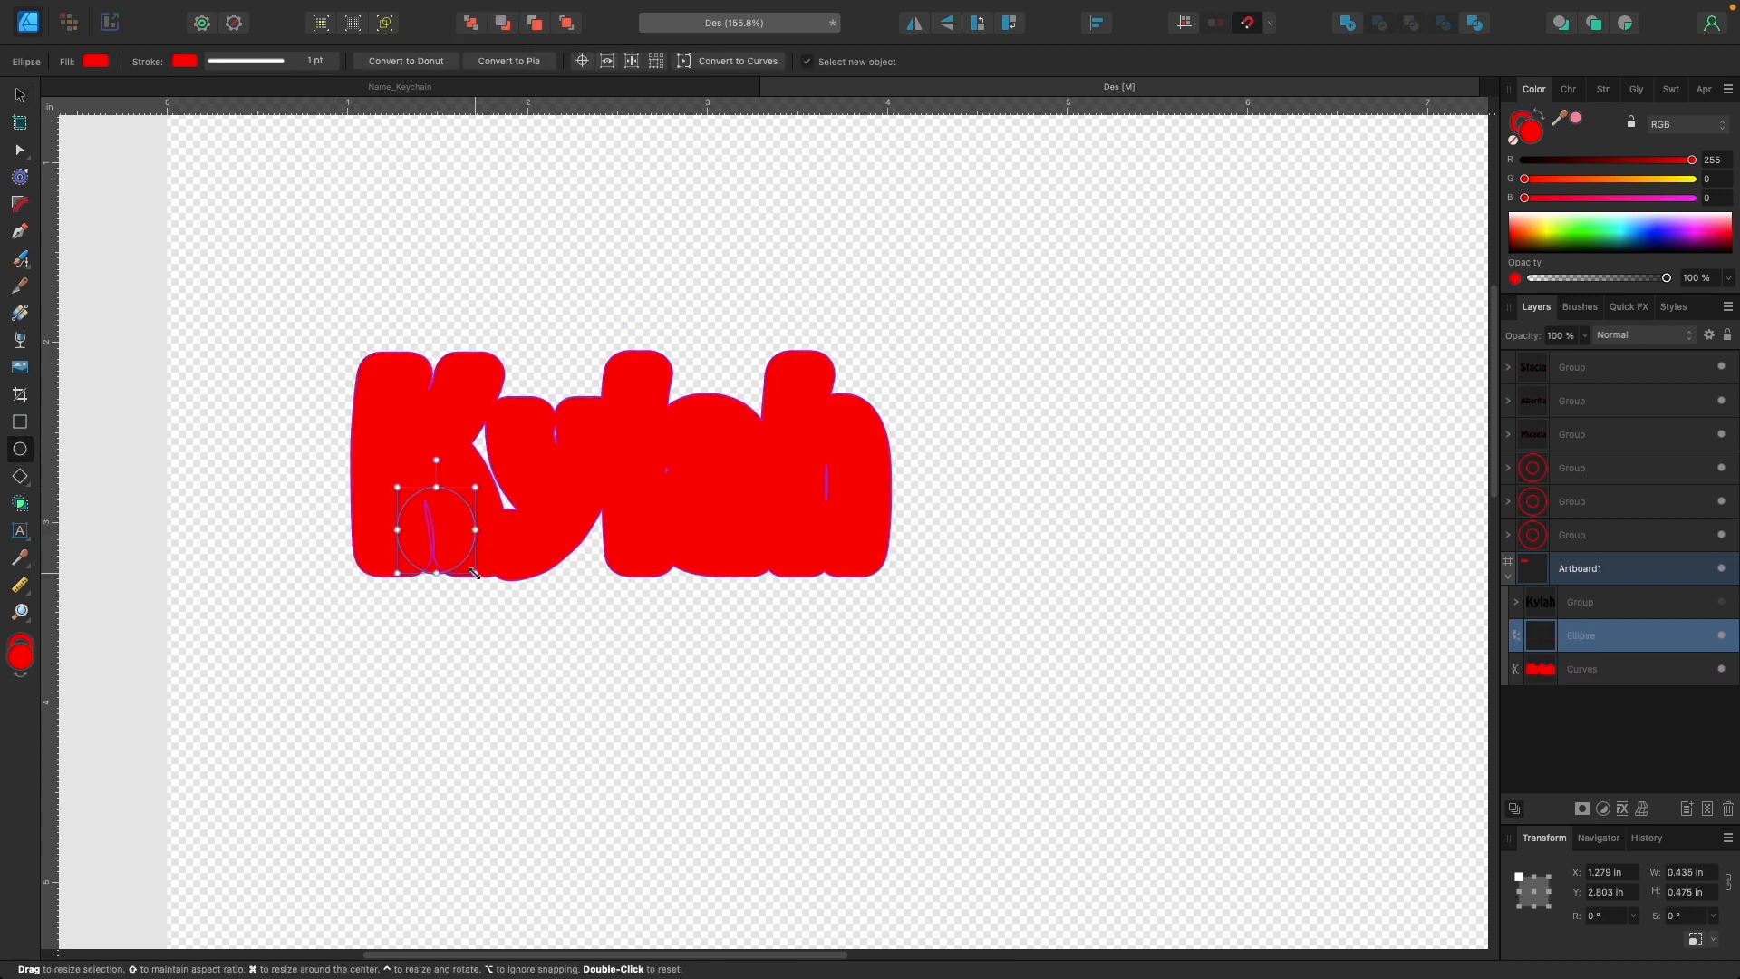
{"action": "left_click_drag", "start_coordinate": [446, 419], "coordinate": [566, 538]}
{"action": "mouse_move", "coordinate": [622, 488]}
{"action": "left_mouse_down"}
{"action": "mouse_move", "coordinate": [540, 419]}
{"action": "mouse_move", "coordinate": [641, 444]}
{"action": "mouse_move", "coordinate": [706, 504]}
{"action": "left_mouse_up"}
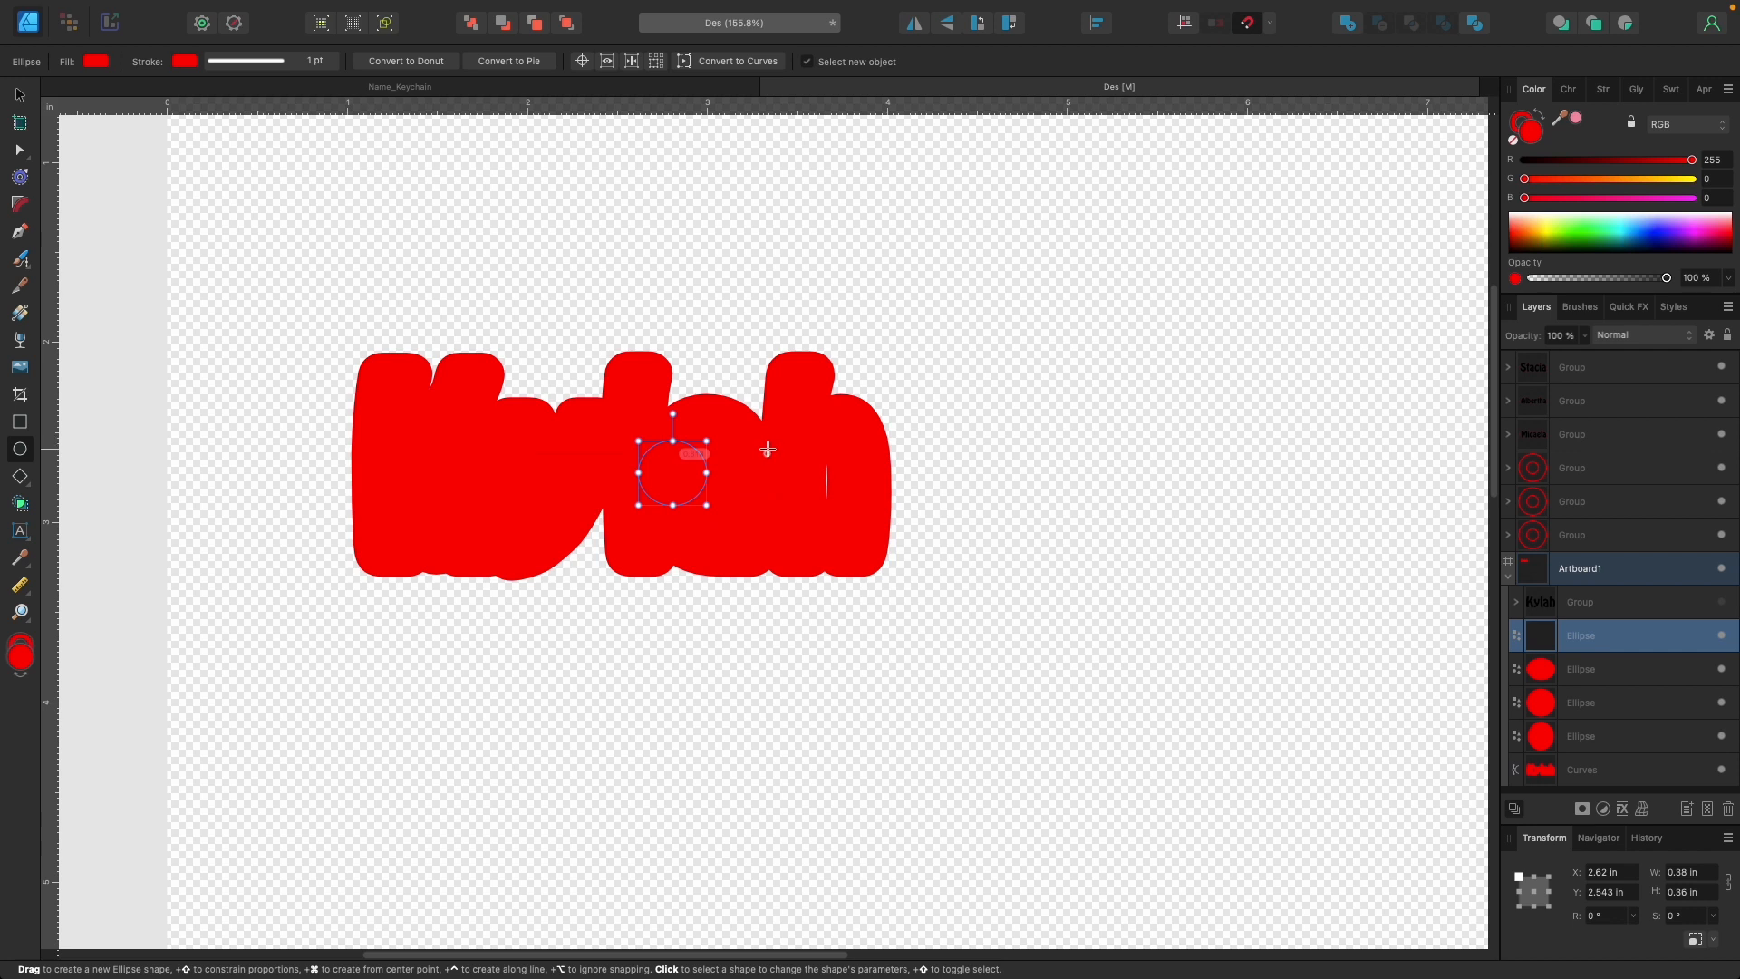
{"action": "left_click_drag", "start_coordinate": [766, 442], "coordinate": [874, 514]}
{"action": "left_click_drag", "start_coordinate": [540, 472], "coordinate": [655, 559]}
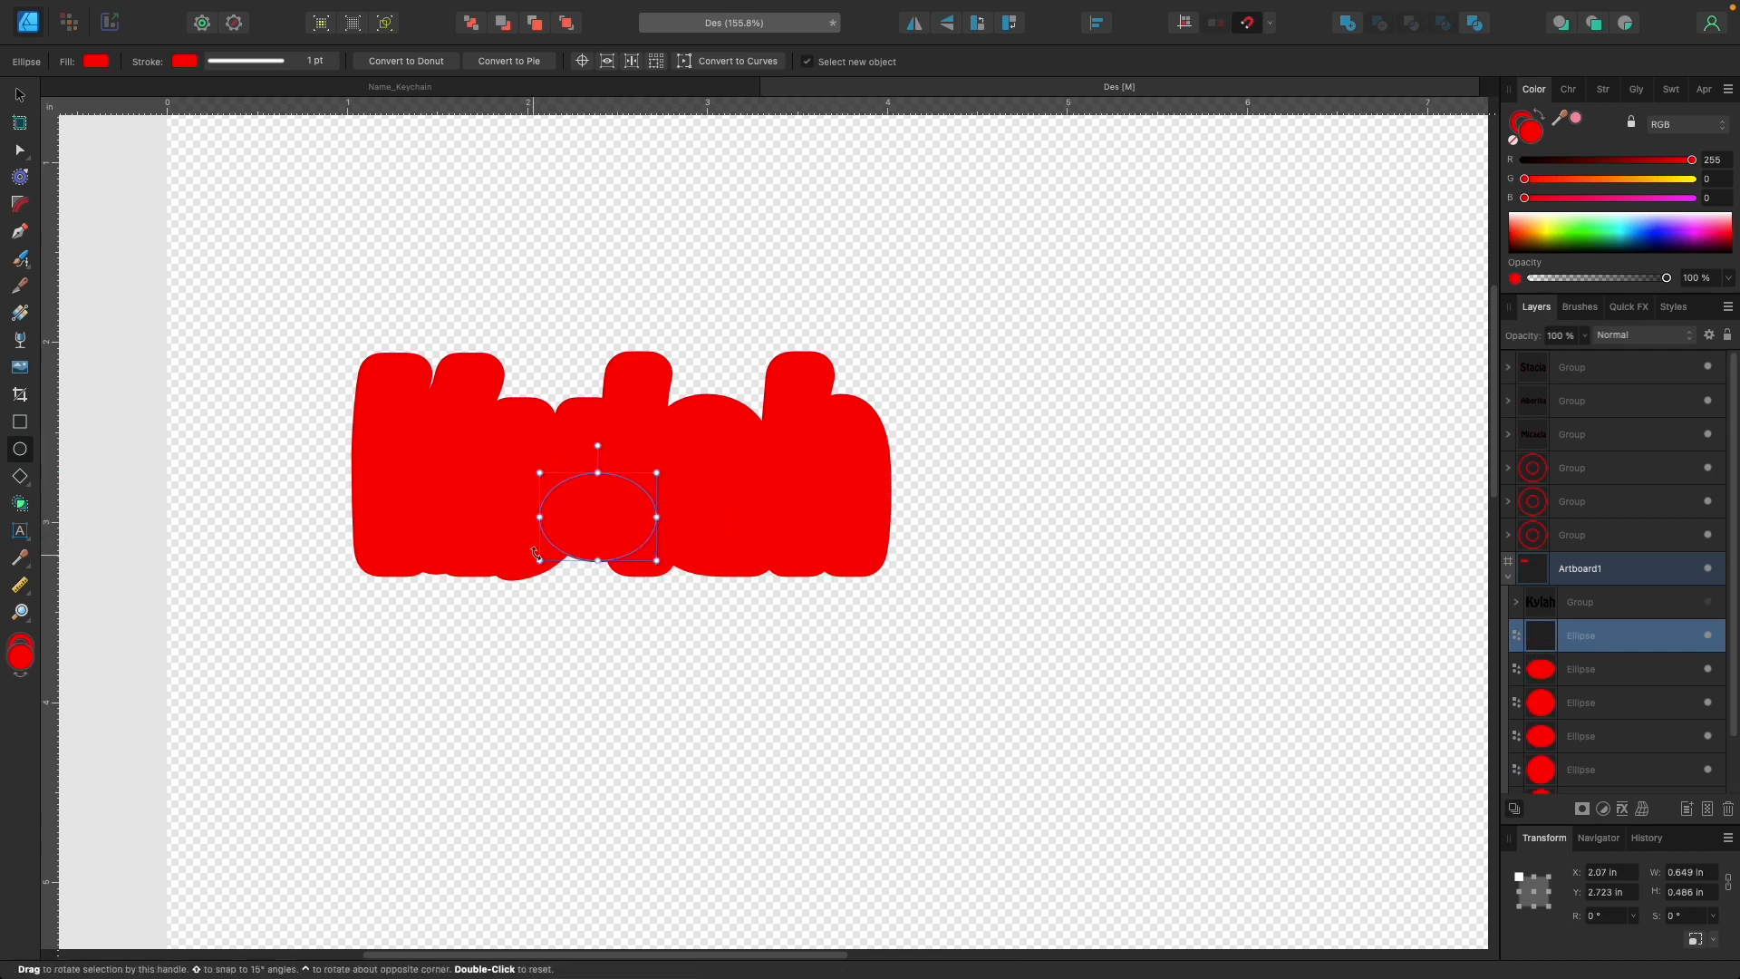
Stretch the last ellipse to about 0.84 by 0.6 in to smooth the lower edge, checking coverage against the black name.
{"action": "left_click_drag", "start_coordinate": [539, 516], "coordinate": [522, 527]}
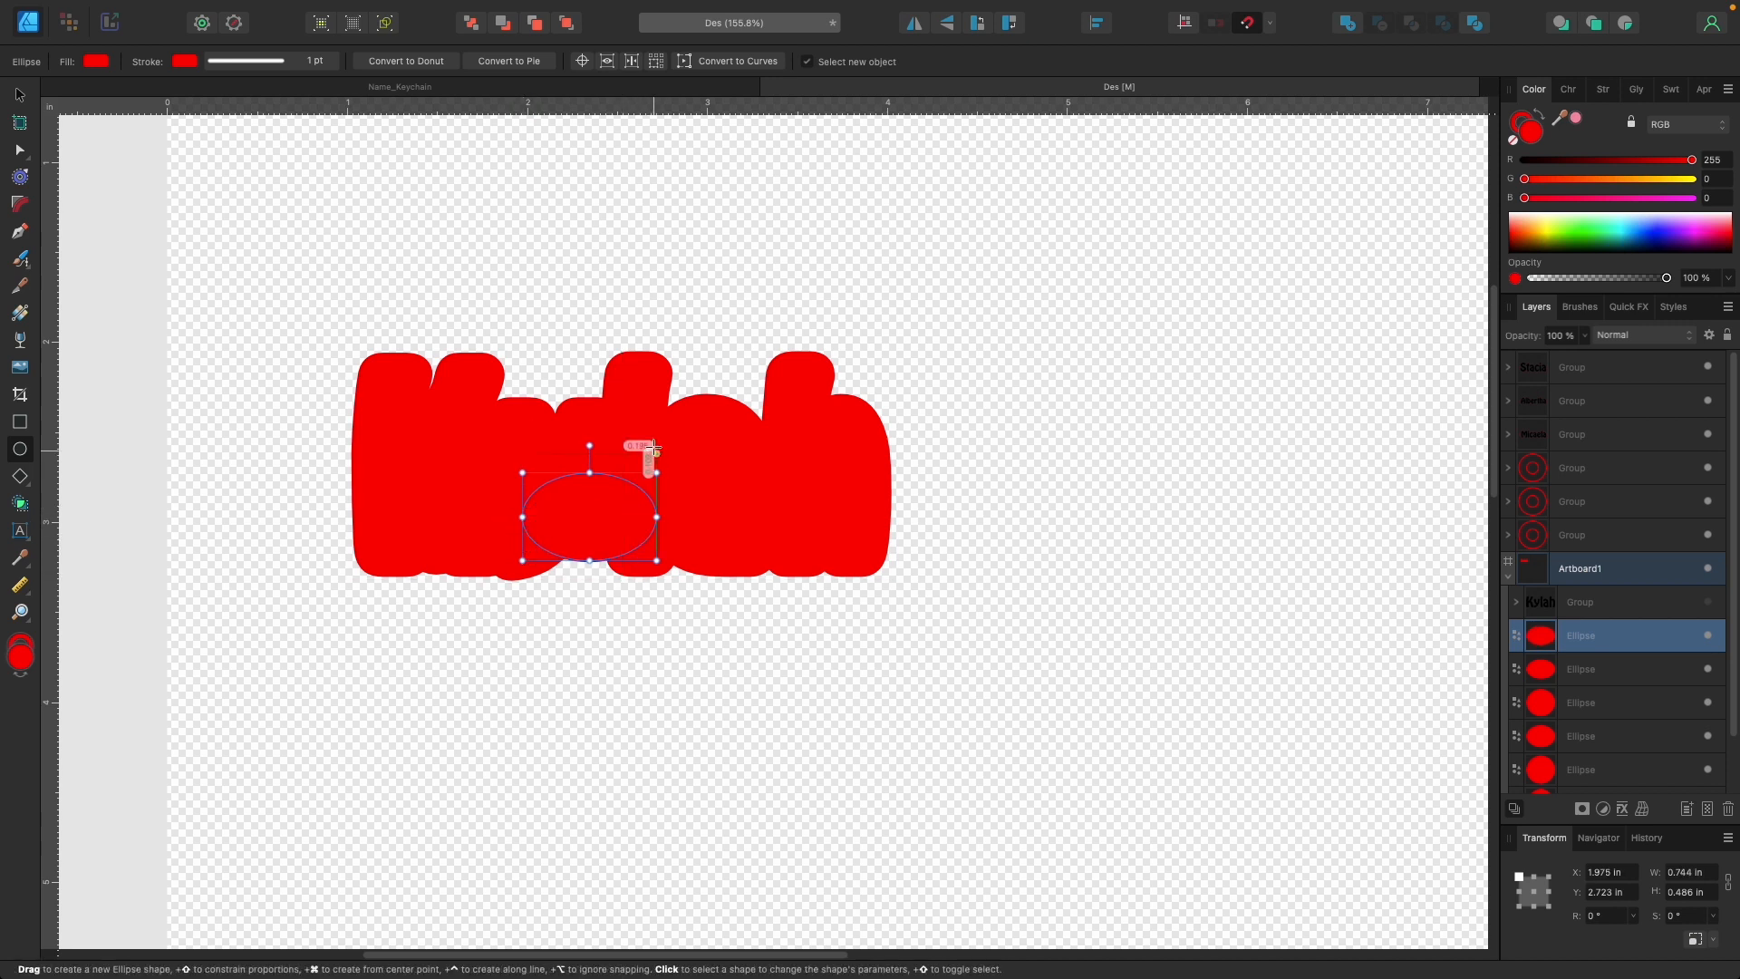
{"action": "left_click", "coordinate": [1707, 603]}
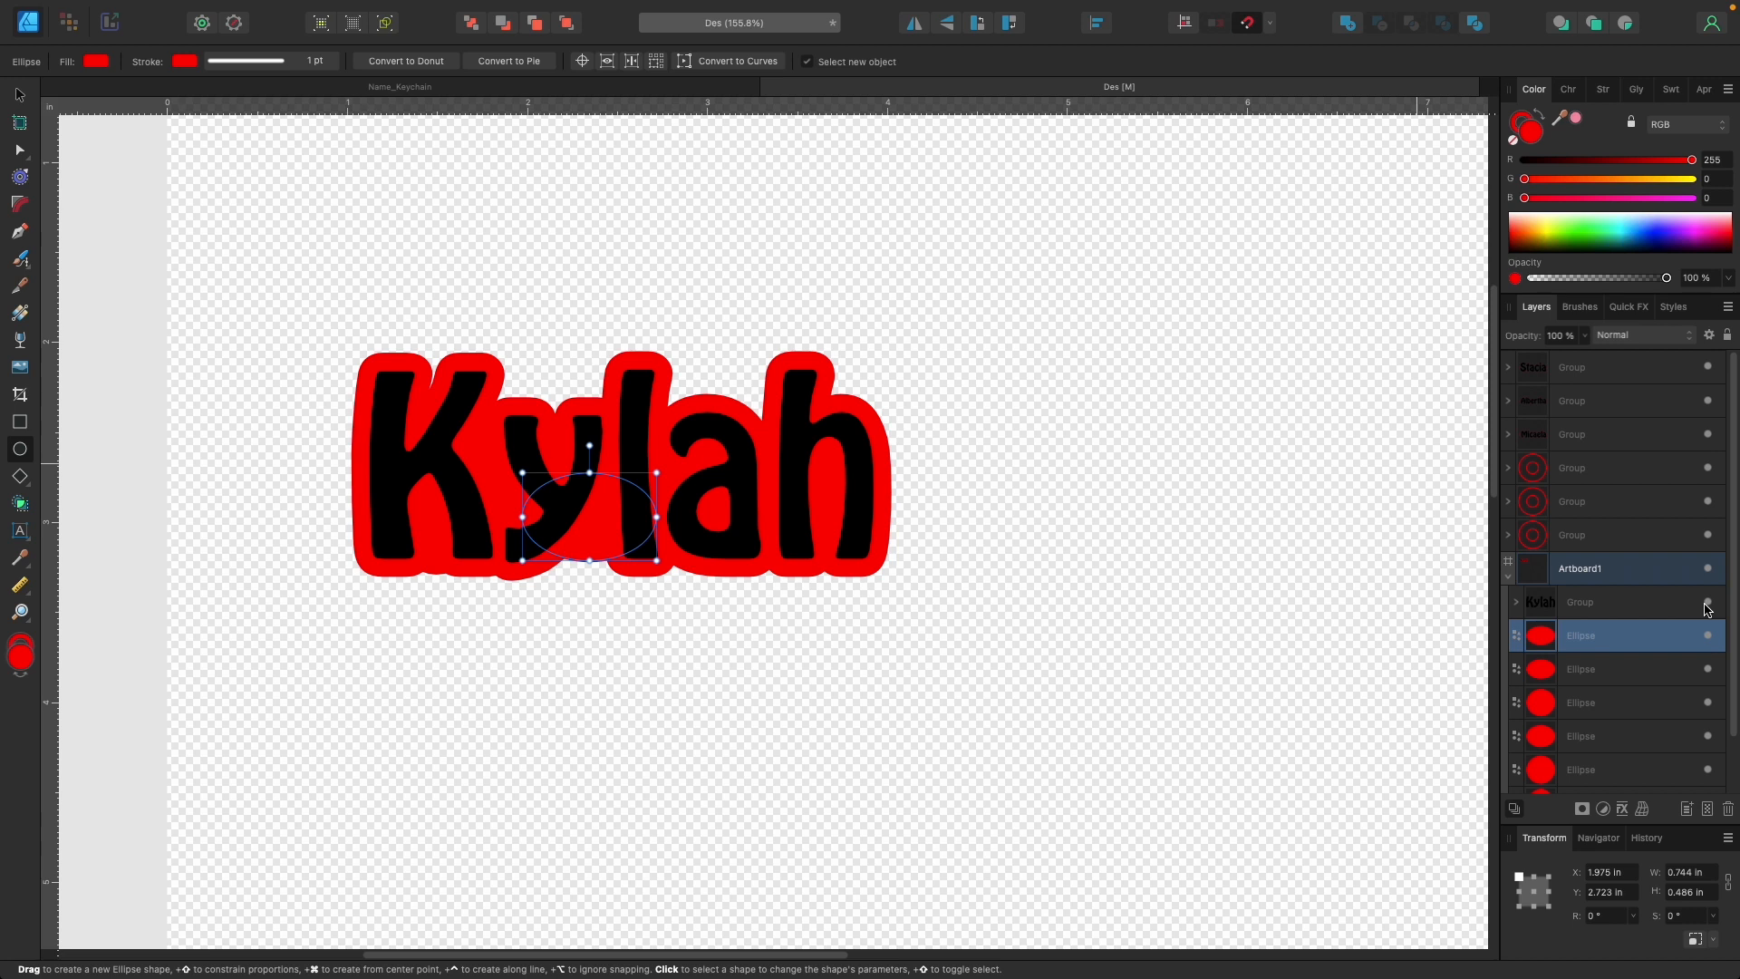
{"action": "left_click", "coordinate": [1708, 604]}
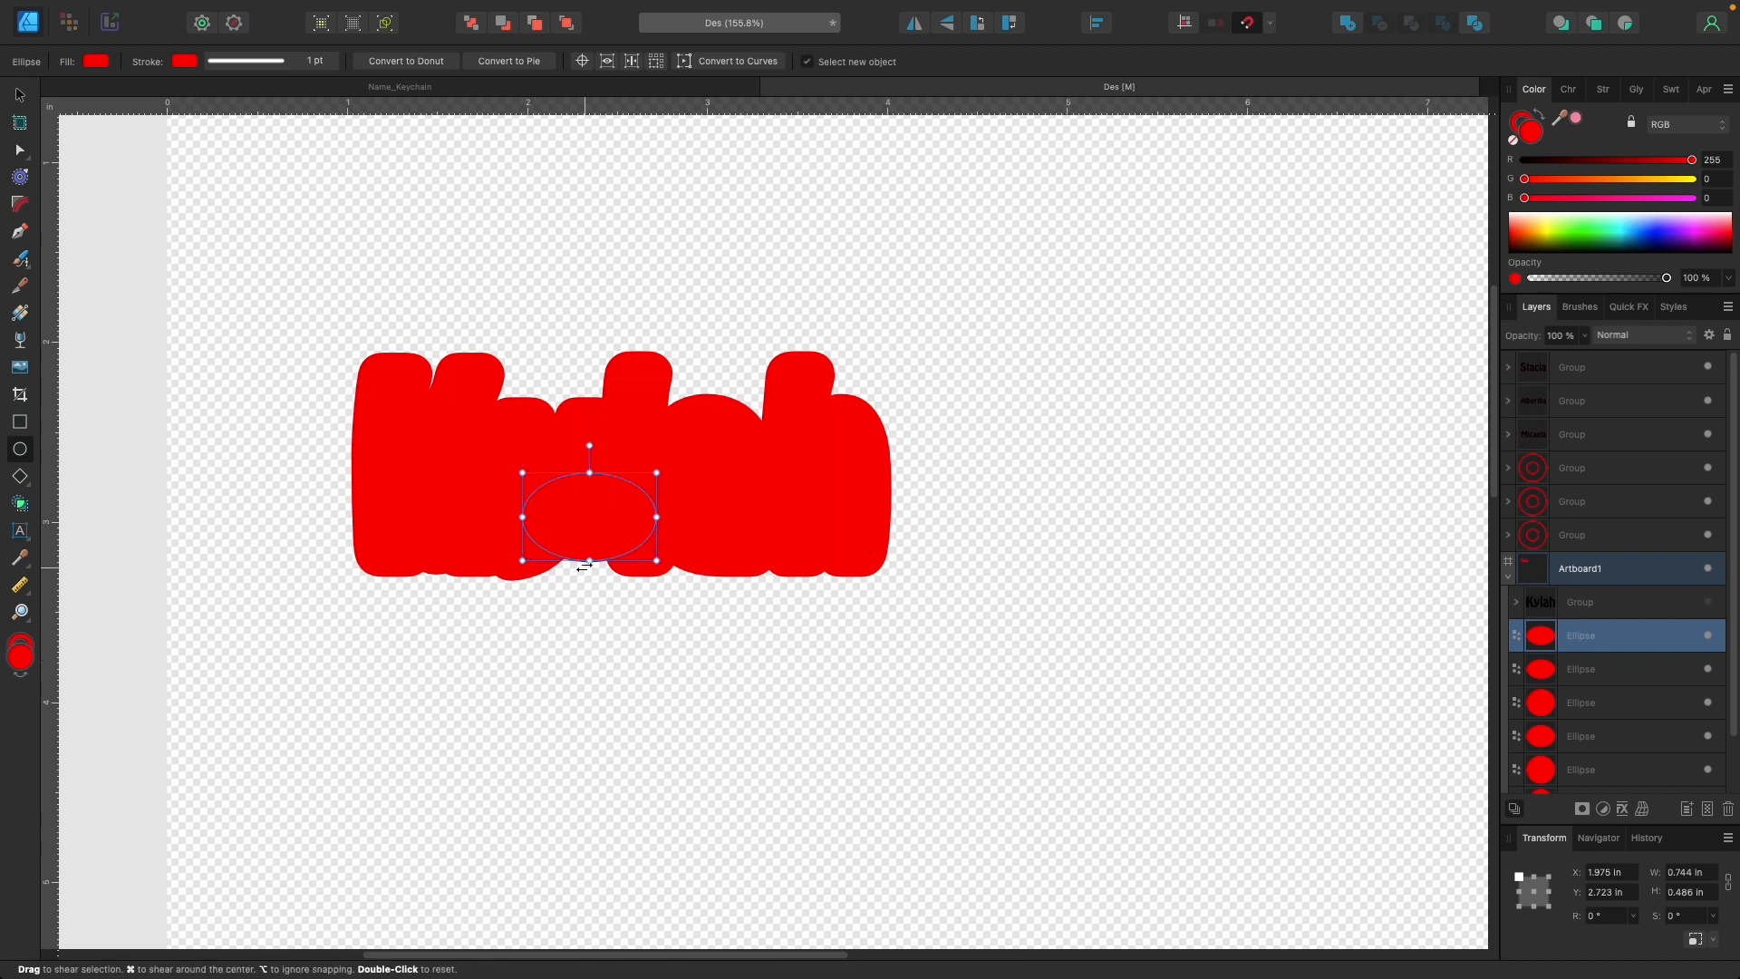
{"action": "left_click_drag", "start_coordinate": [589, 560], "coordinate": [587, 570]}
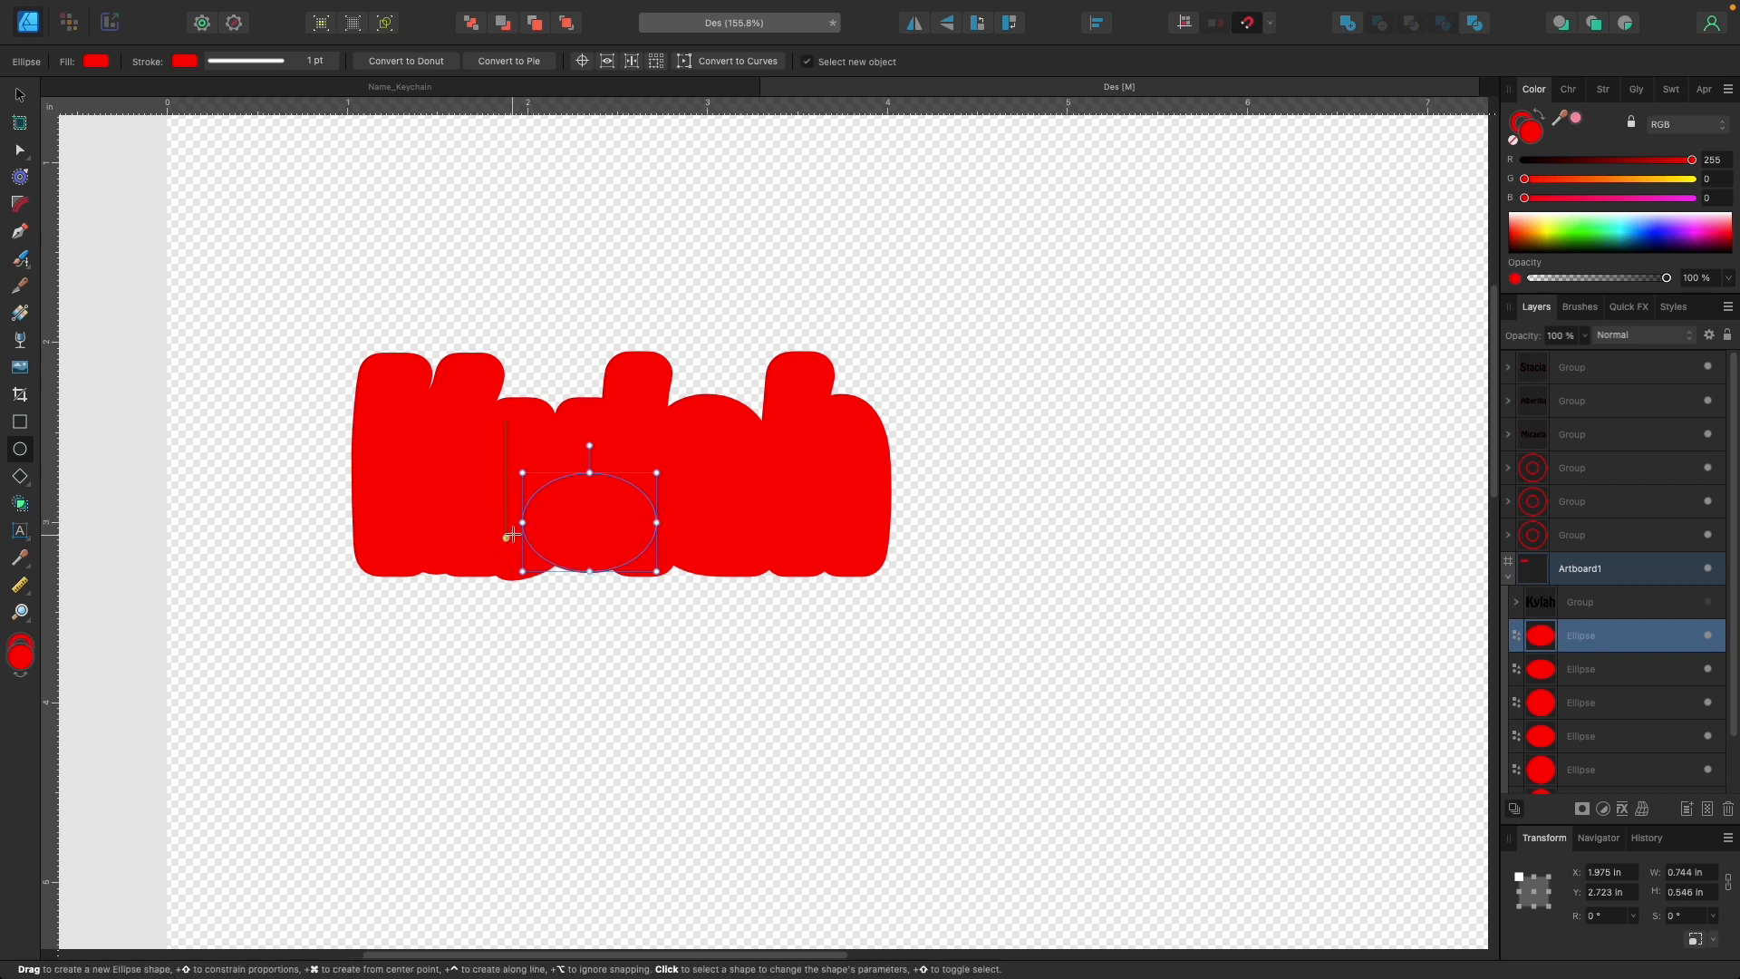
{"action": "left_click_drag", "start_coordinate": [522, 522], "coordinate": [504, 527]}
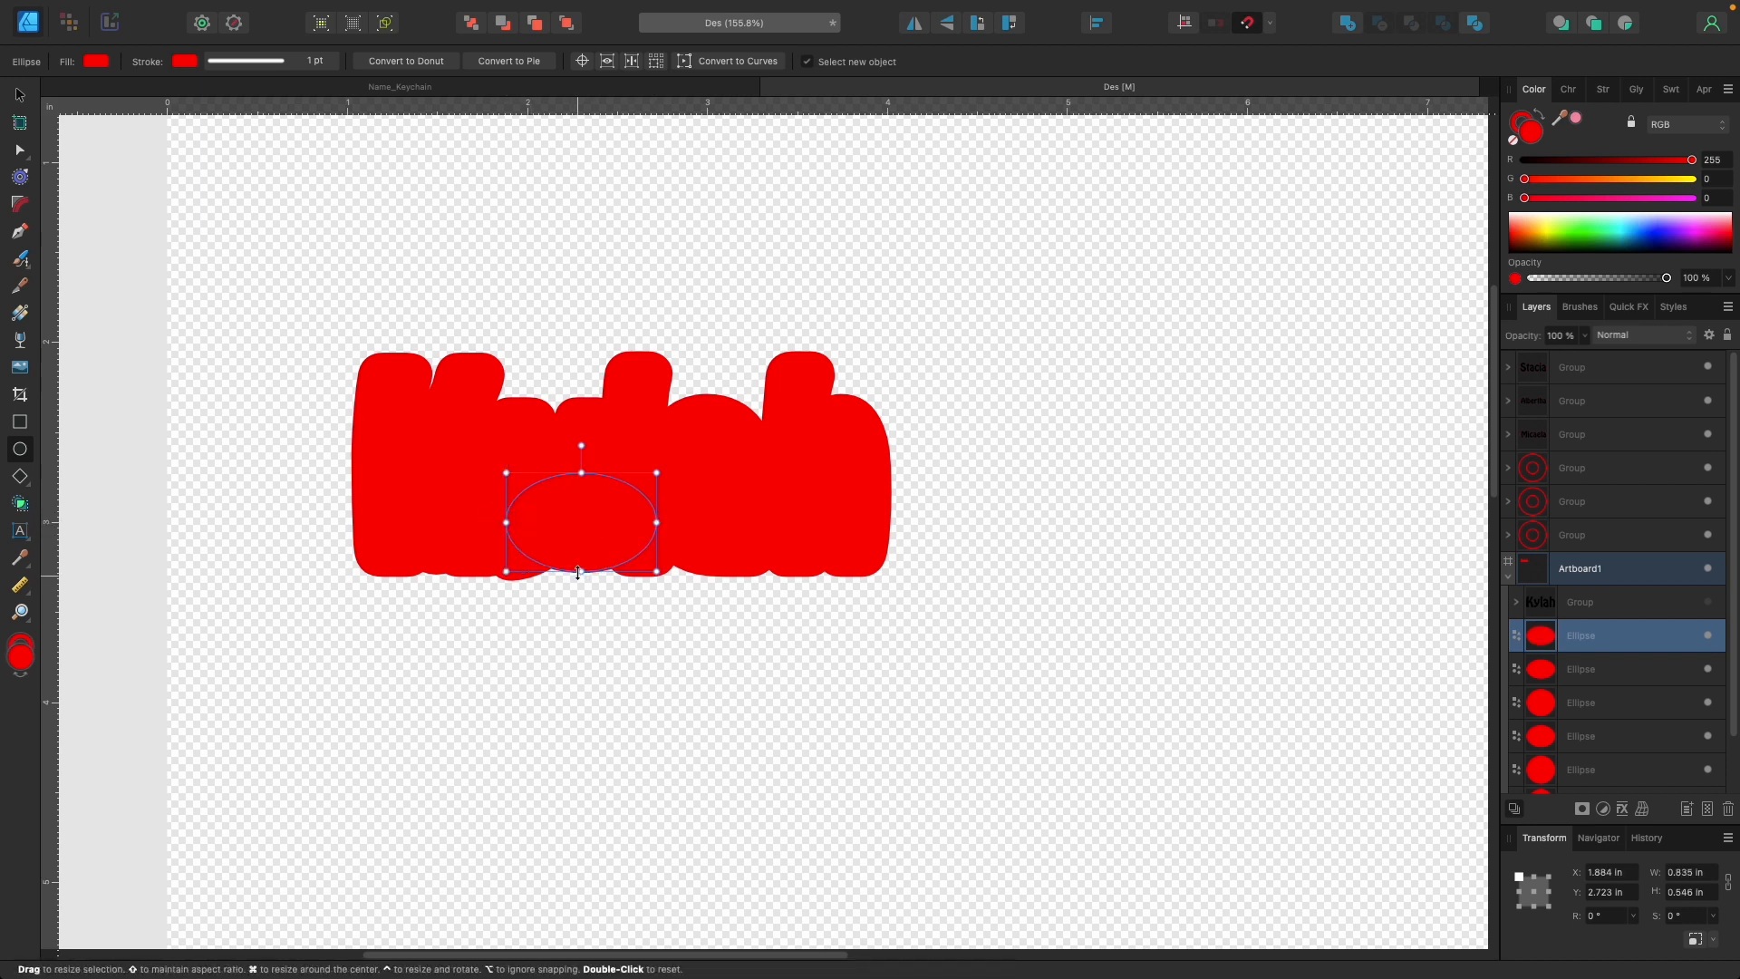
{"action": "left_click_drag", "start_coordinate": [581, 571], "coordinate": [581, 580]}
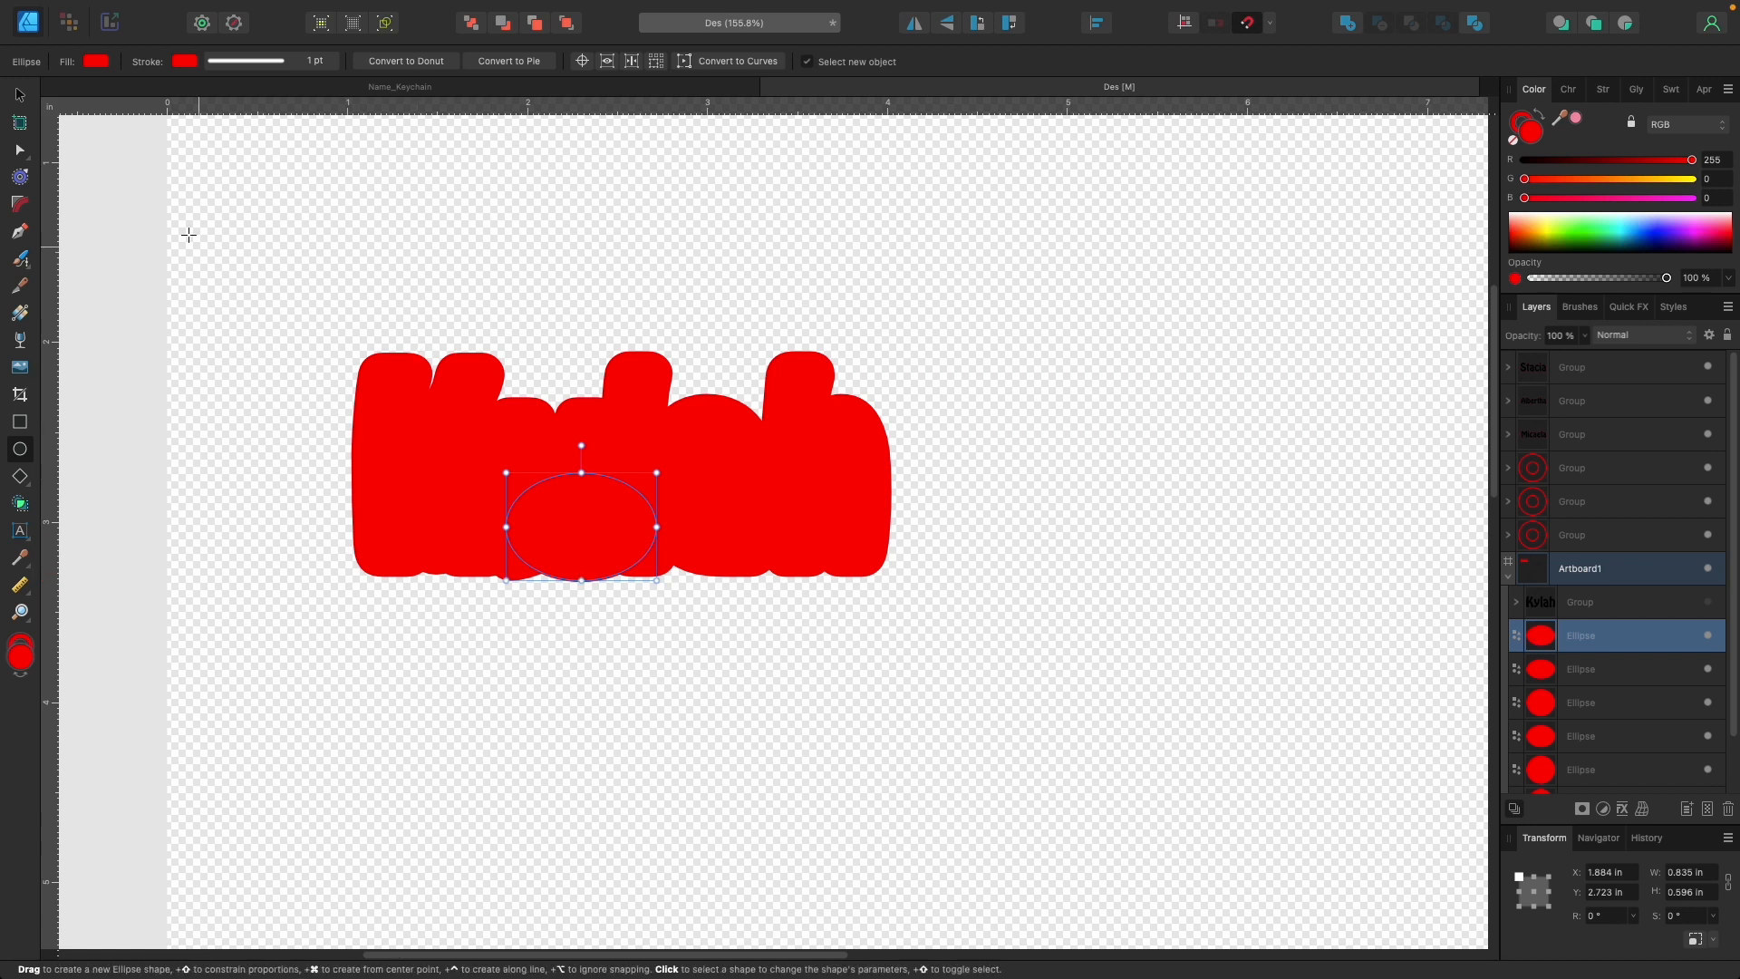
Select all the ellipses together with the red lettering shape and merge them with the Add operation.
{"action": "left_click", "coordinate": [20, 95]}
{"action": "left_click", "coordinate": [252, 268]}
{"action": "left_click_drag", "start_coordinate": [238, 207], "coordinate": [1044, 705]}
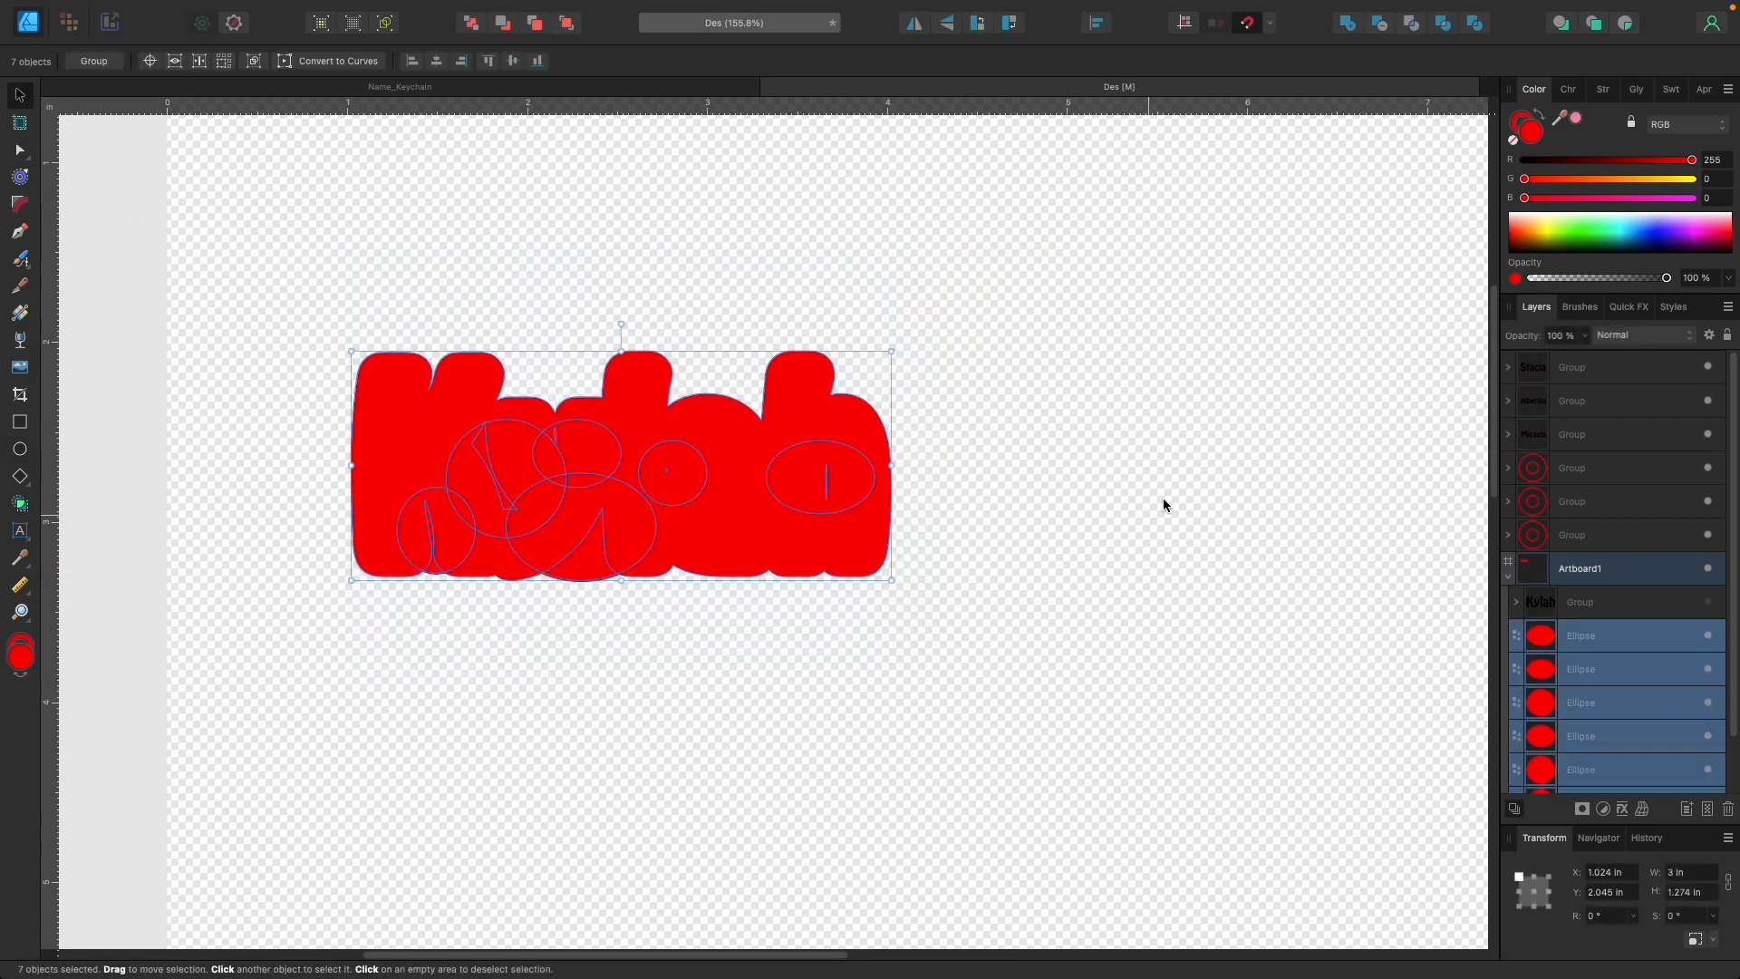
{"action": "left_click", "coordinate": [1348, 25]}
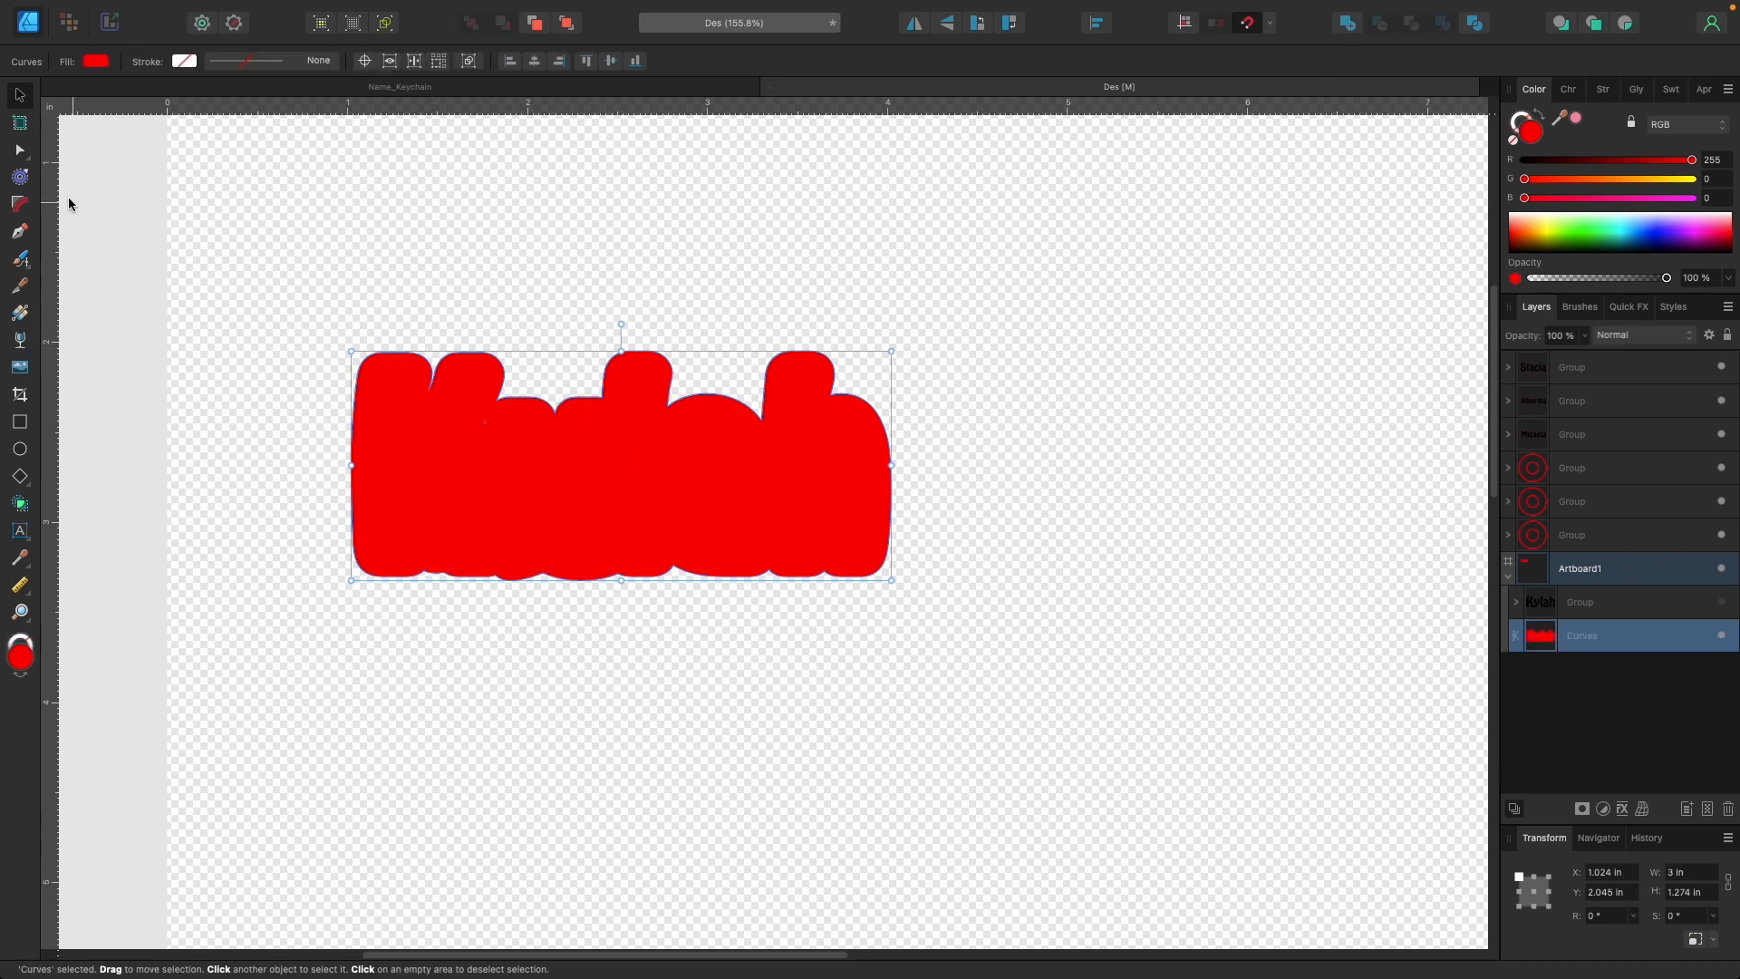
Delete the stray nodes of the tiny leftover hole inside the merged shape, near the first two letters.
{"action": "left_click", "coordinate": [20, 150]}
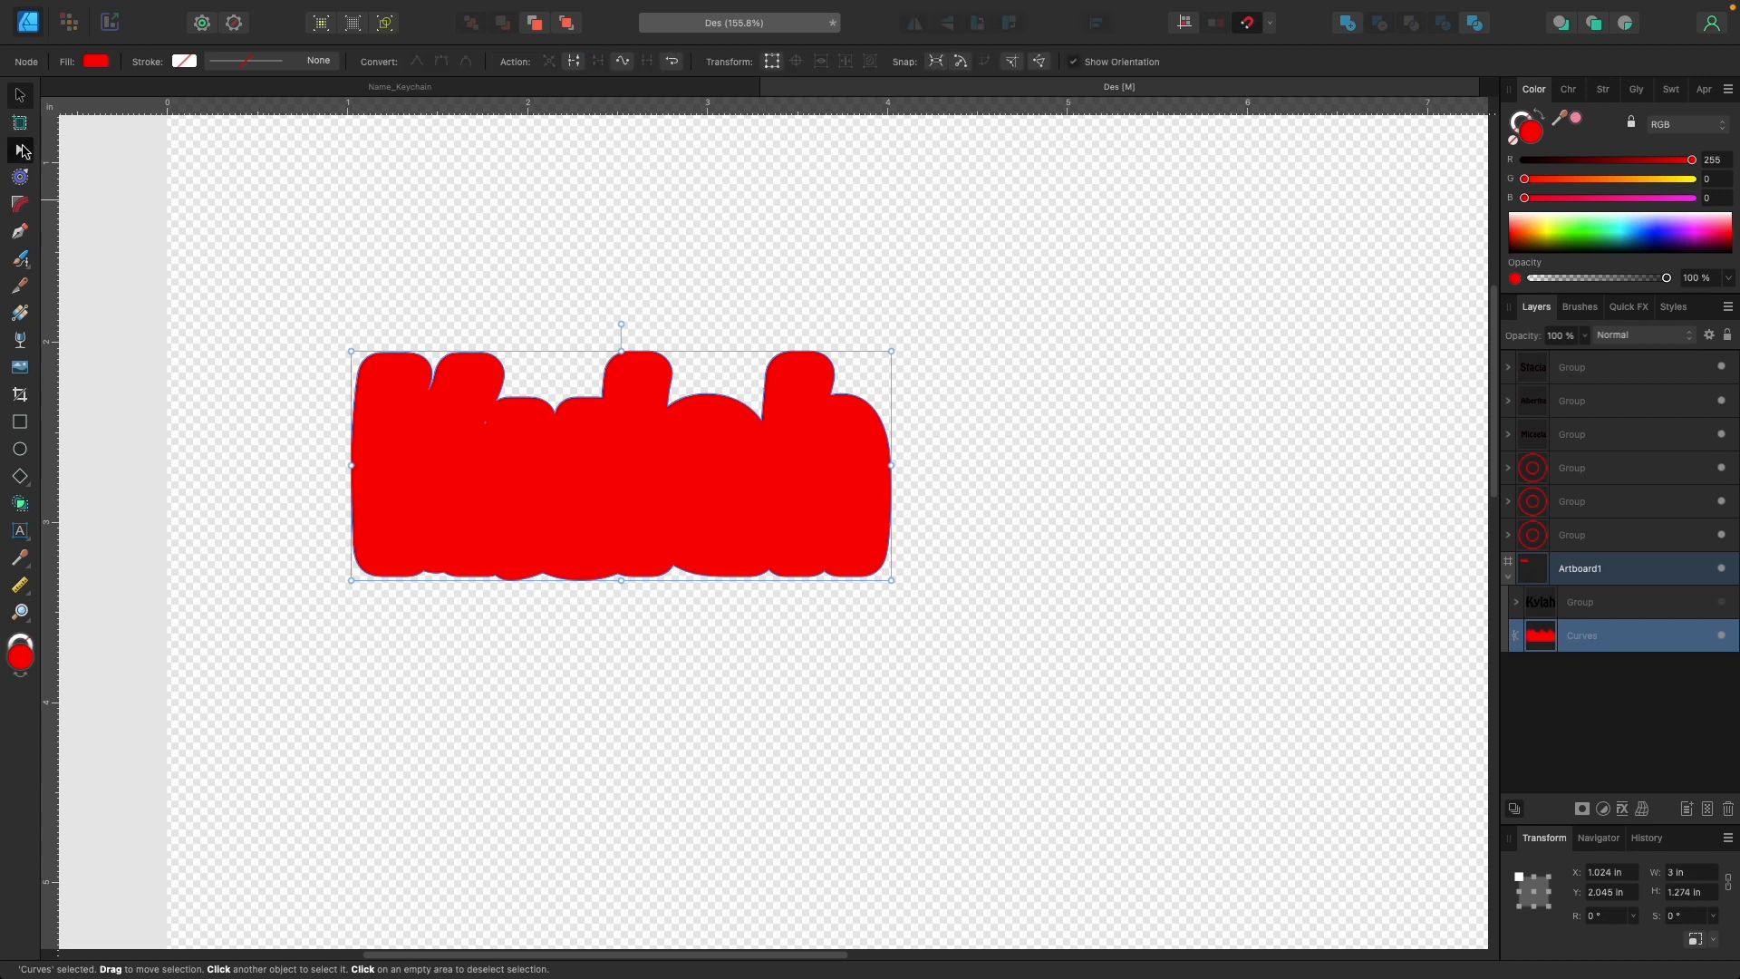
{"action": "left_click", "coordinate": [485, 422]}
{"action": "left_click", "coordinate": [574, 424]}
{"action": "left_click_drag", "start_coordinate": [533, 378], "coordinate": [449, 462]}
{"action": "key", "text": "Delete"}
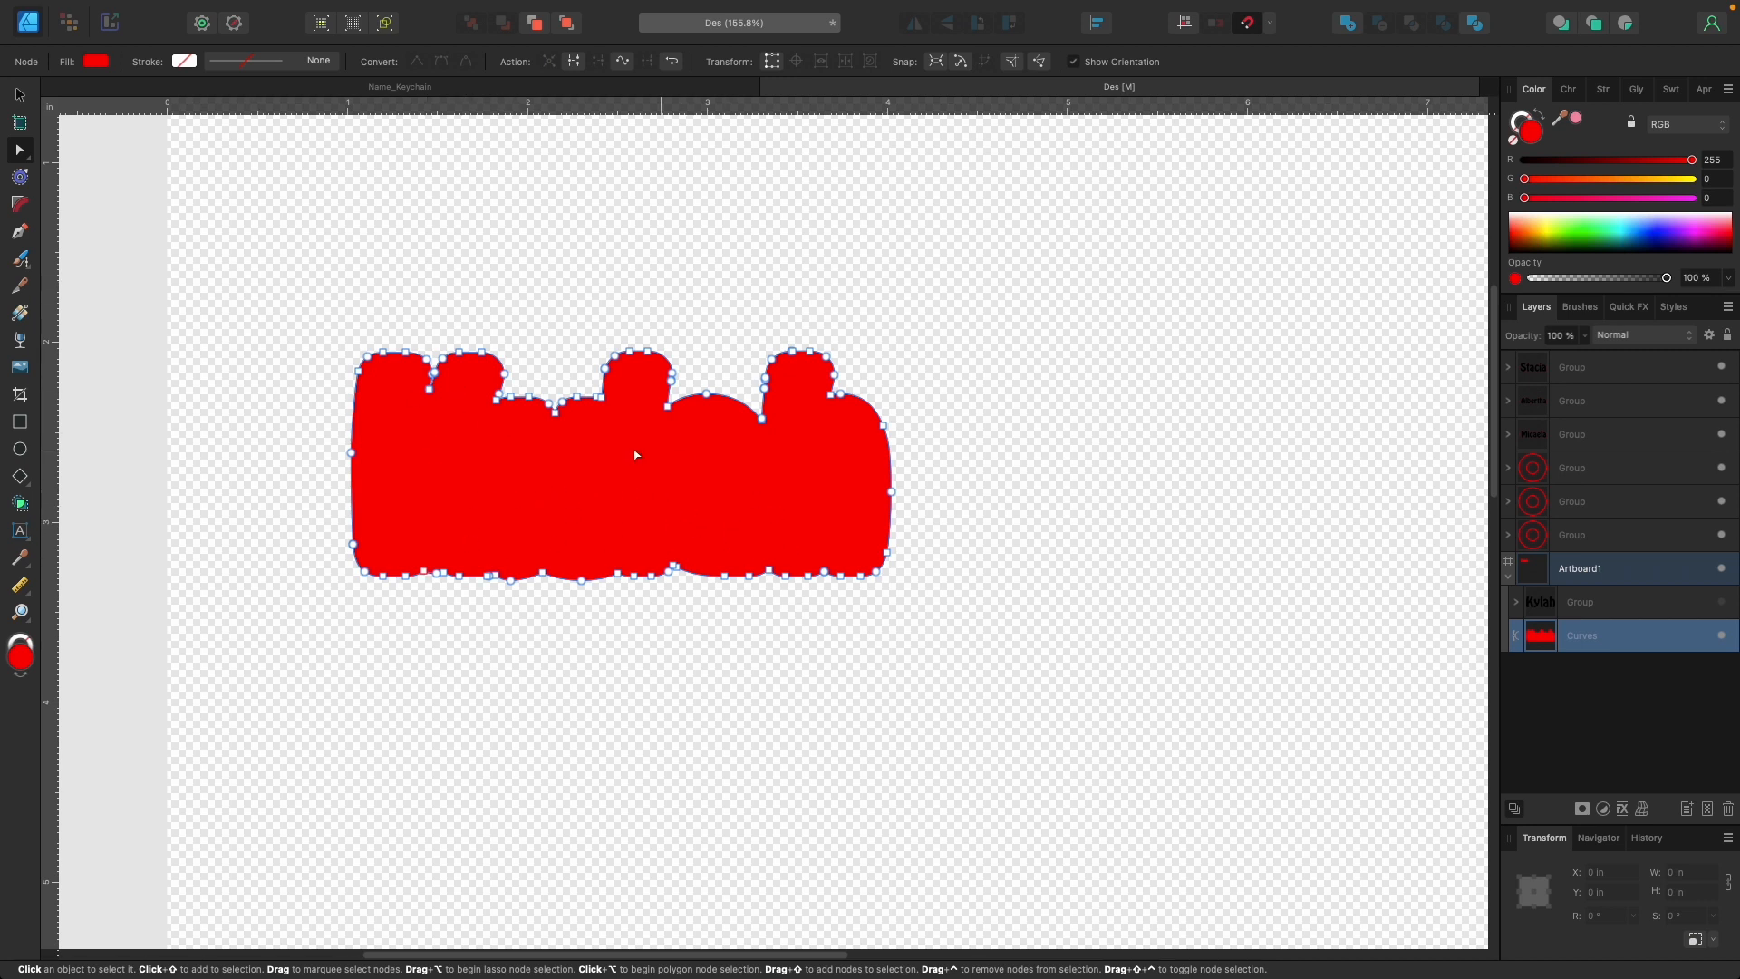
Swap the merged shape's red fill to its stroke and show the black name group again.
{"action": "left_click", "coordinate": [20, 96]}
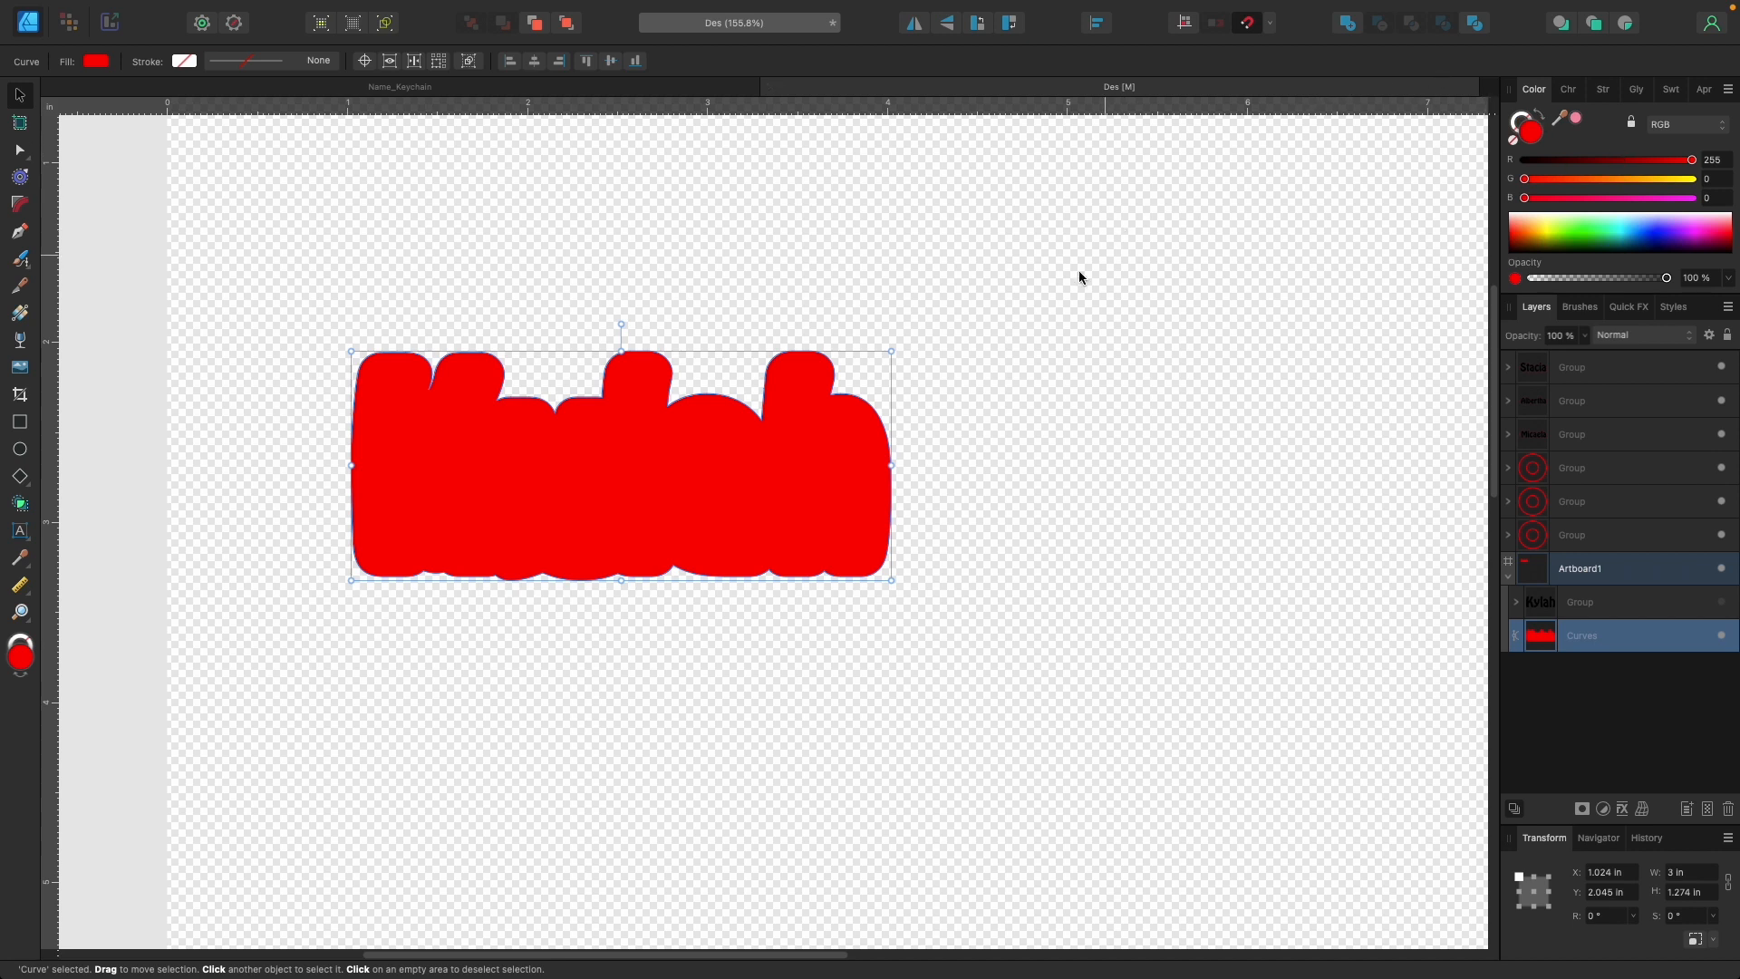
{"action": "left_click", "coordinate": [1543, 119]}
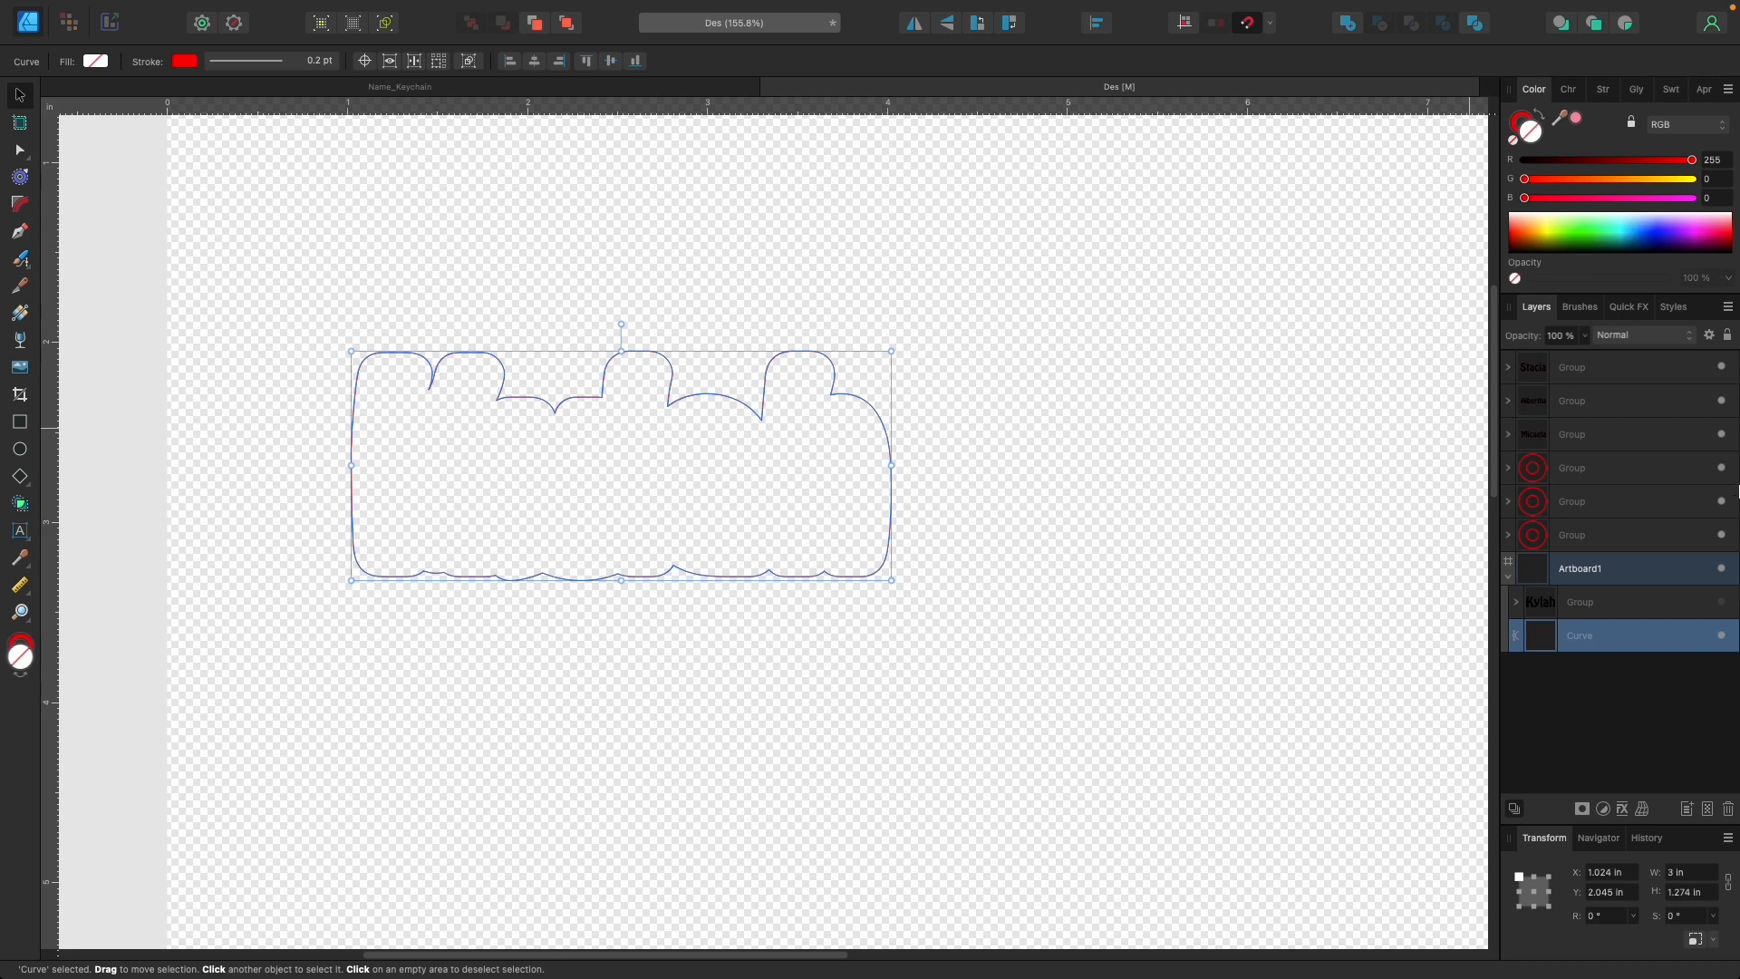
{"action": "left_click", "coordinate": [1724, 604]}
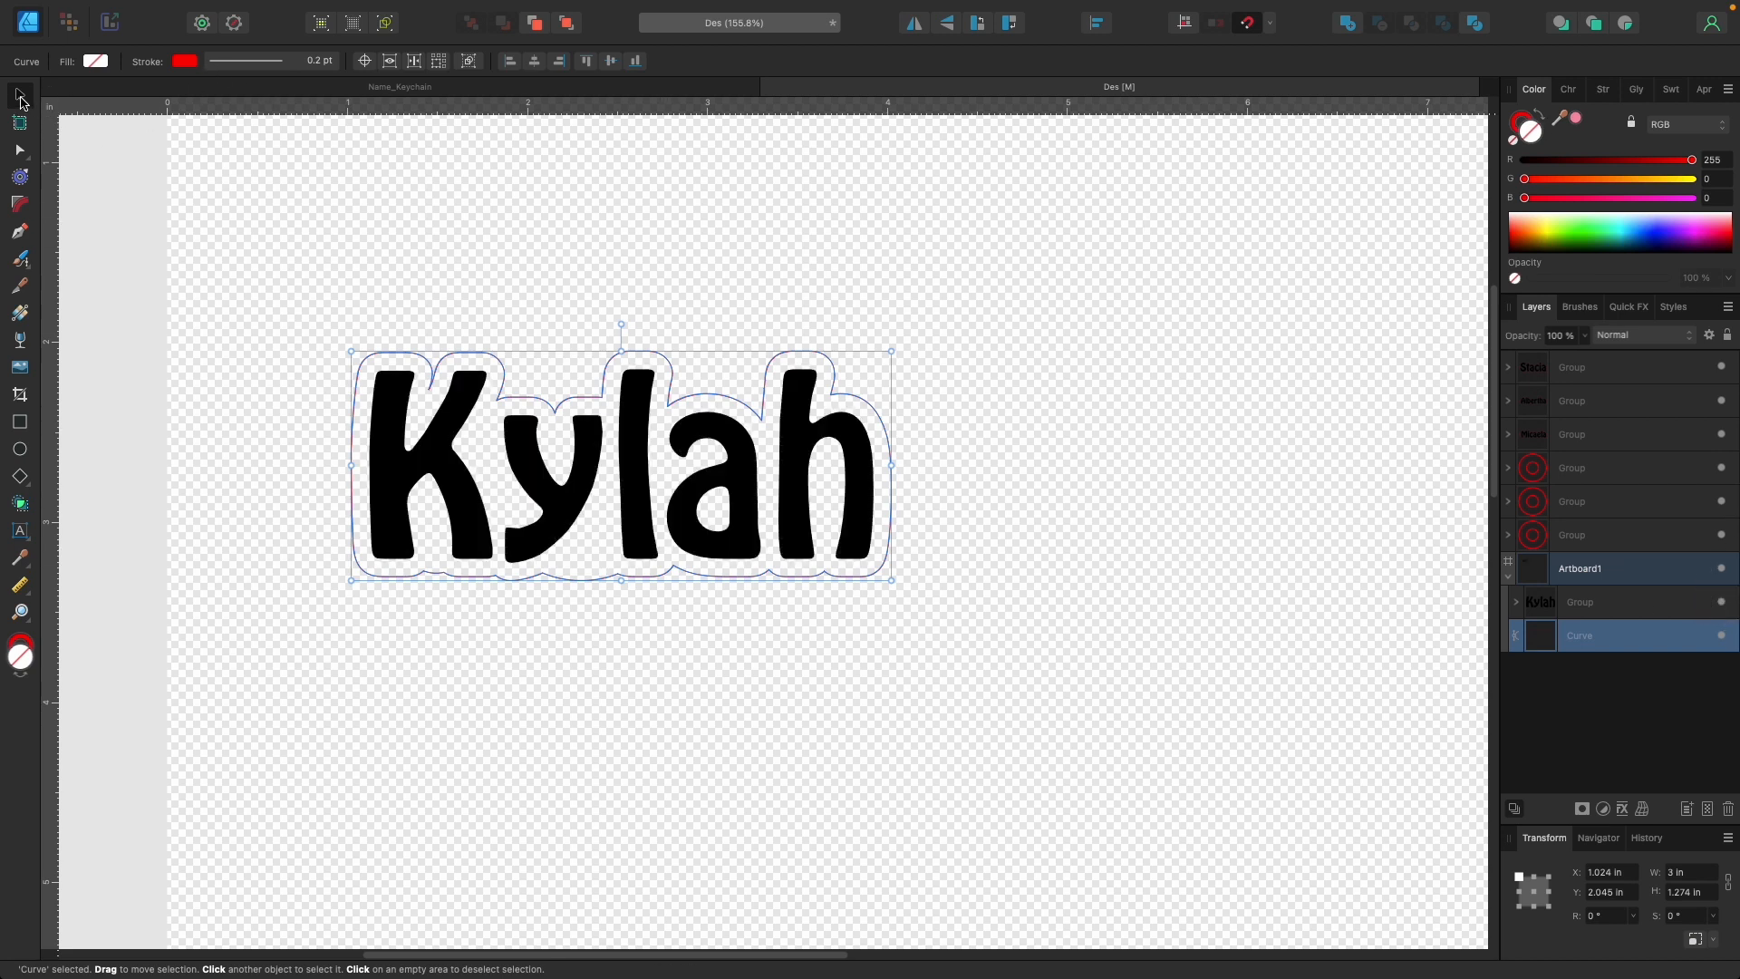
Select the name group together with its outline to check their overall width, then deselect them.
{"action": "left_click", "coordinate": [287, 225]}
{"action": "left_click_drag", "start_coordinate": [246, 238], "coordinate": [985, 641]}
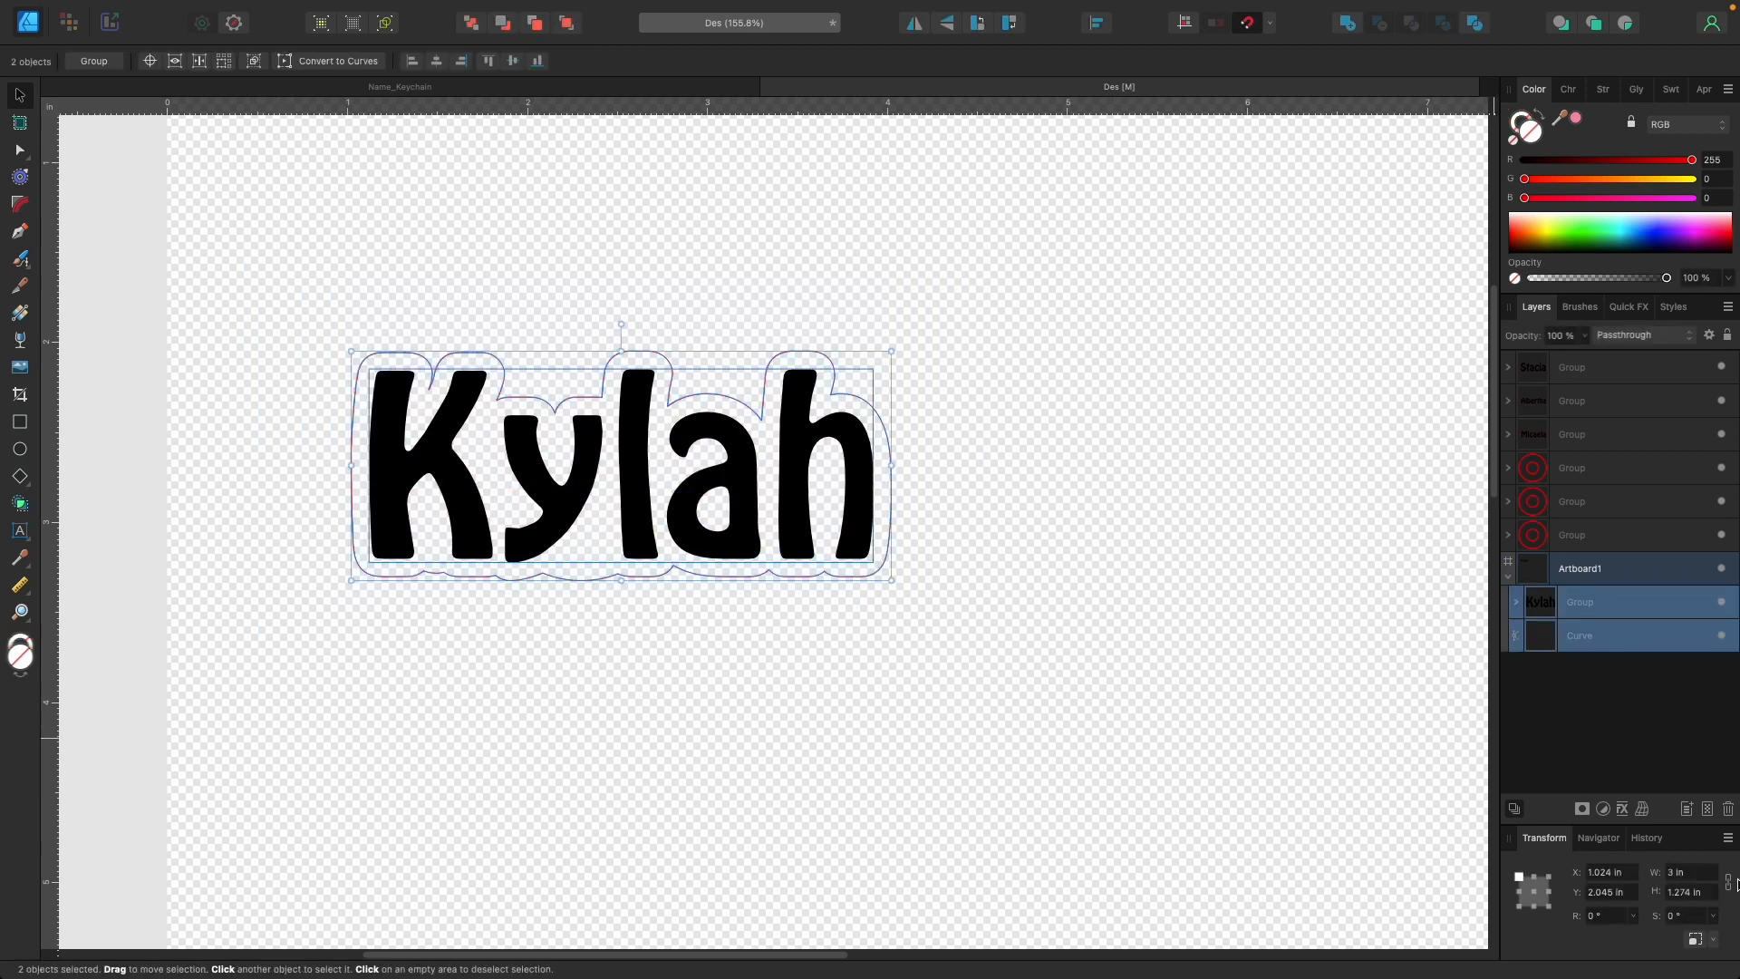
{"action": "left_click", "coordinate": [982, 620]}
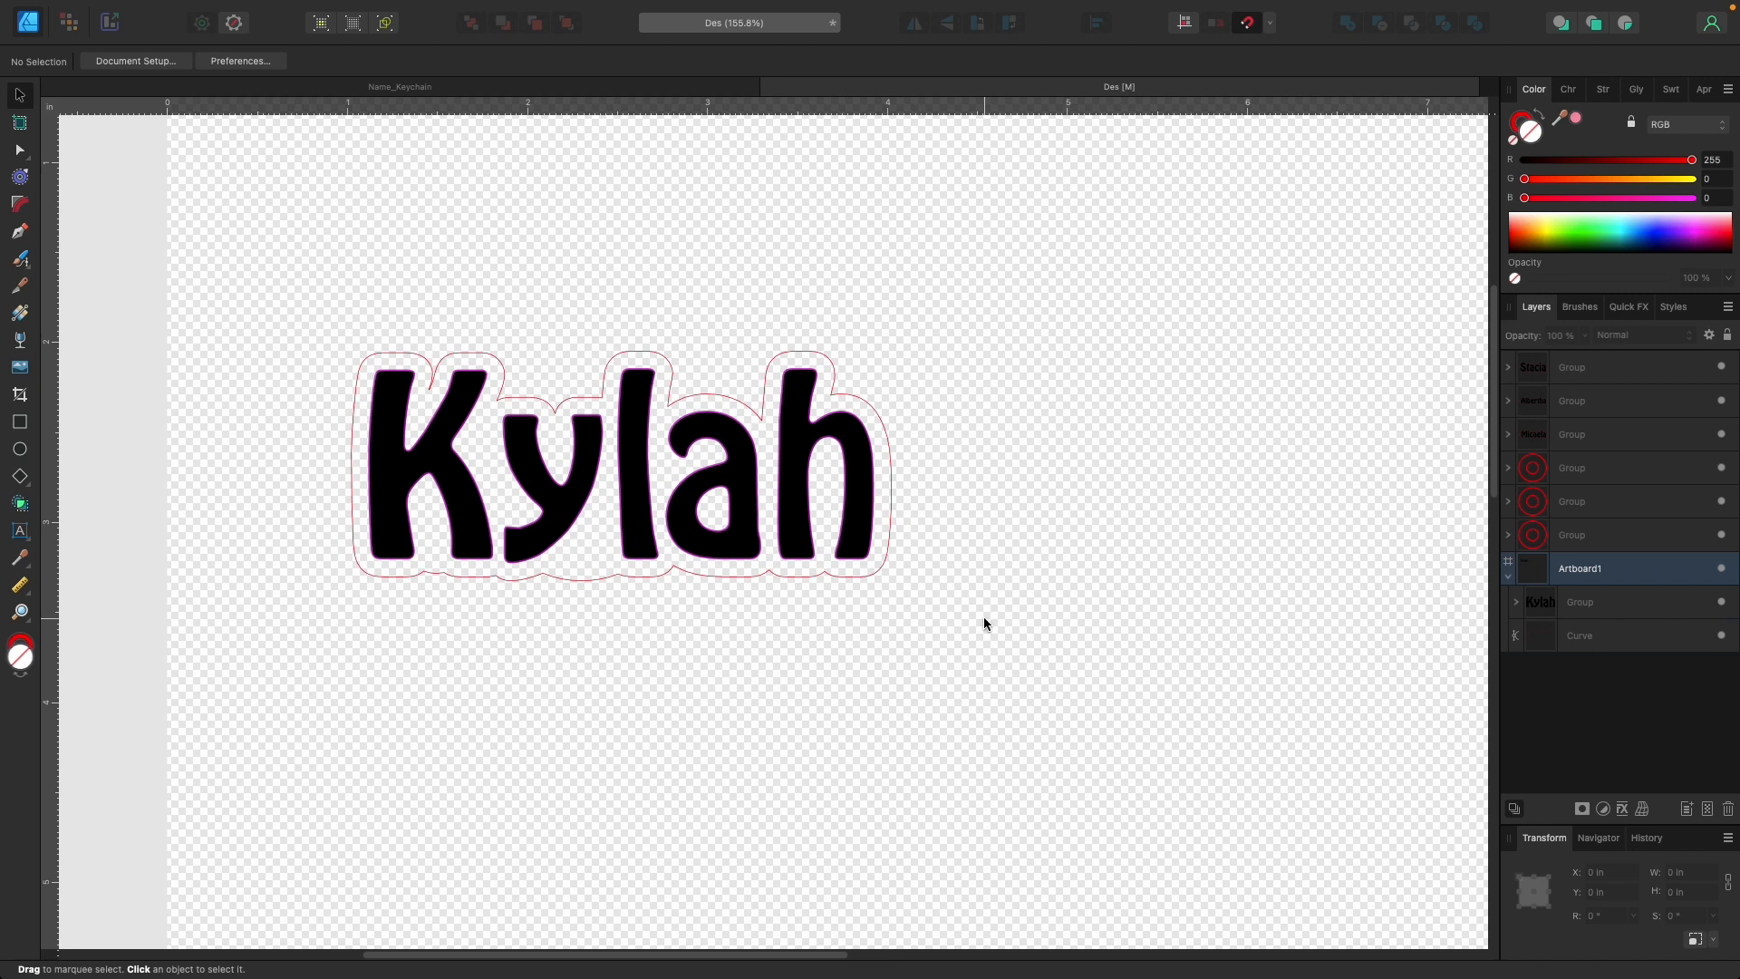
Set the stroke width of the red outline around the name to 1 pt.
{"action": "left_click", "coordinate": [845, 397]}
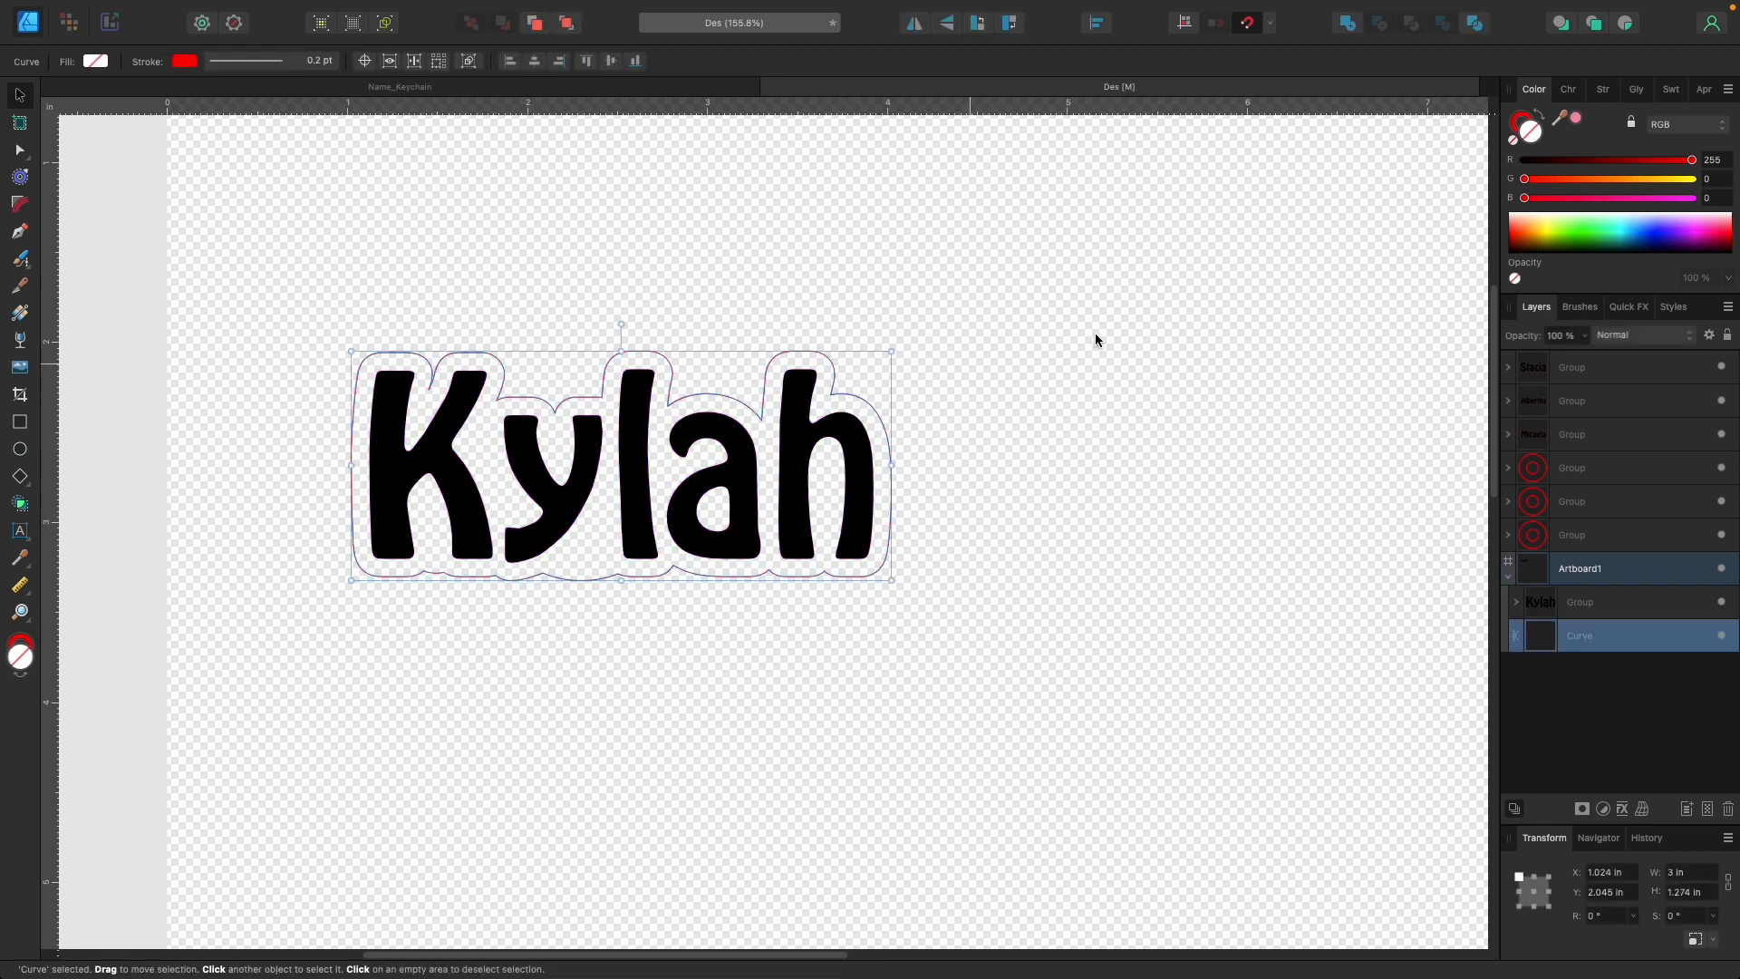
{"action": "left_click", "coordinate": [1602, 89]}
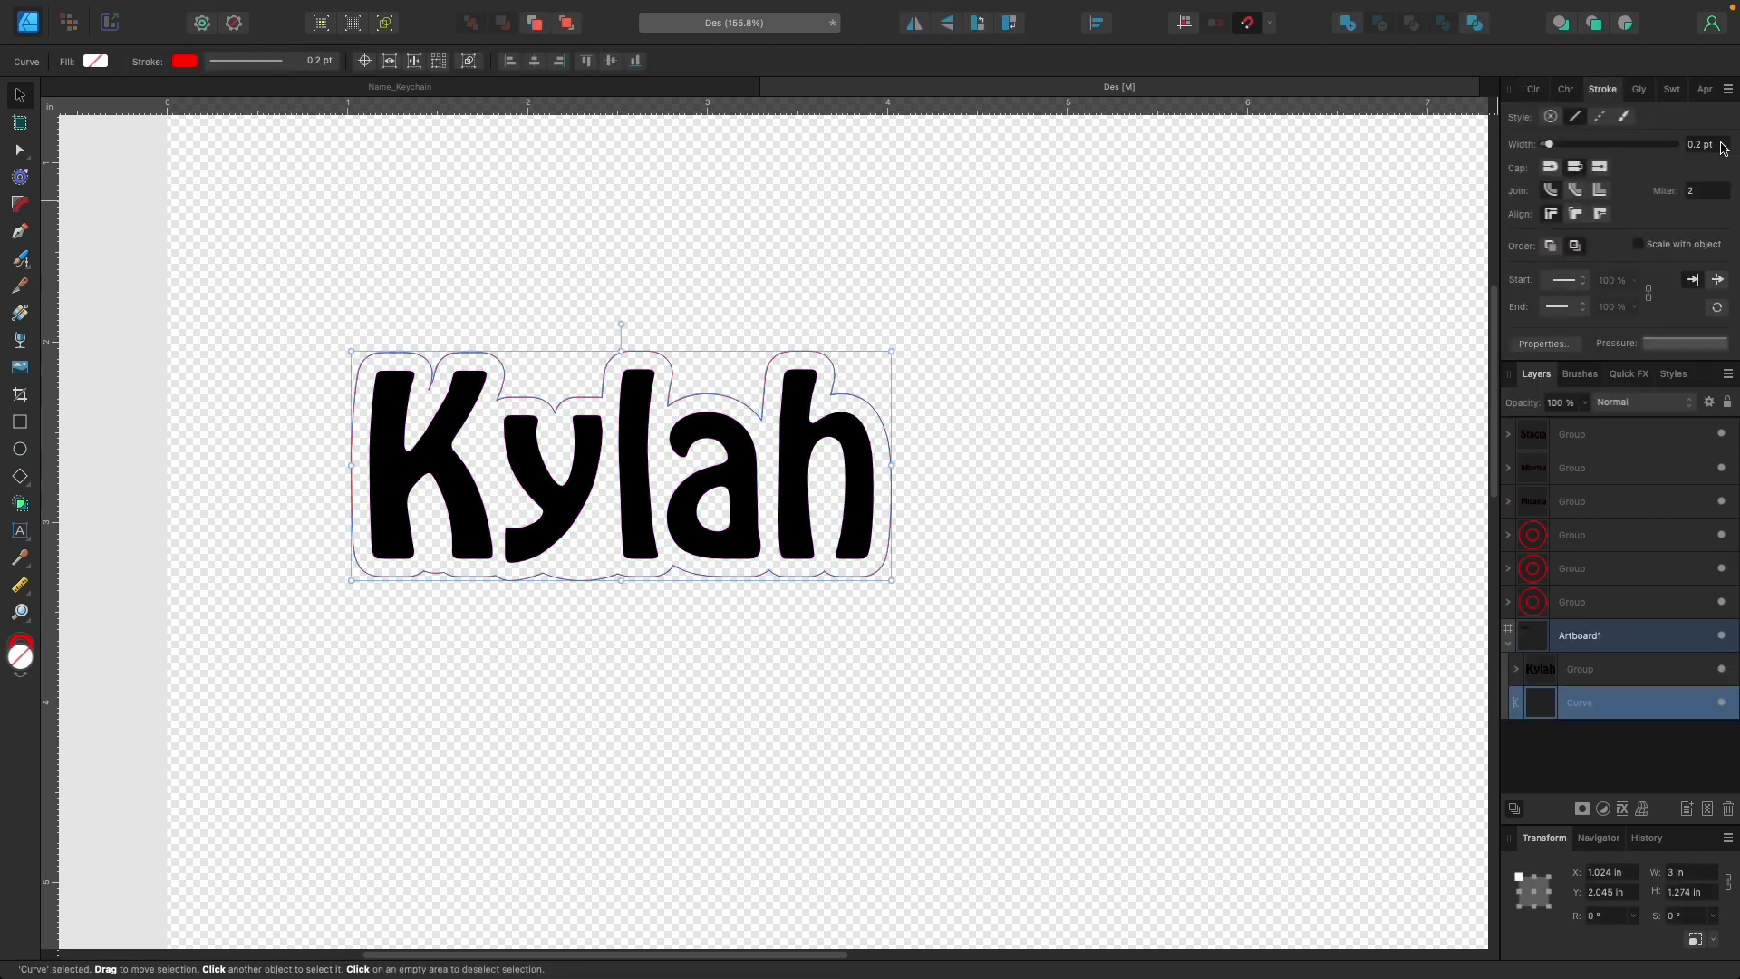
{"action": "left_click", "coordinate": [1716, 147]}
{"action": "type", "text": "1"}
{"action": "key", "text": "Return"}
{"action": "left_click", "coordinate": [1052, 540]}
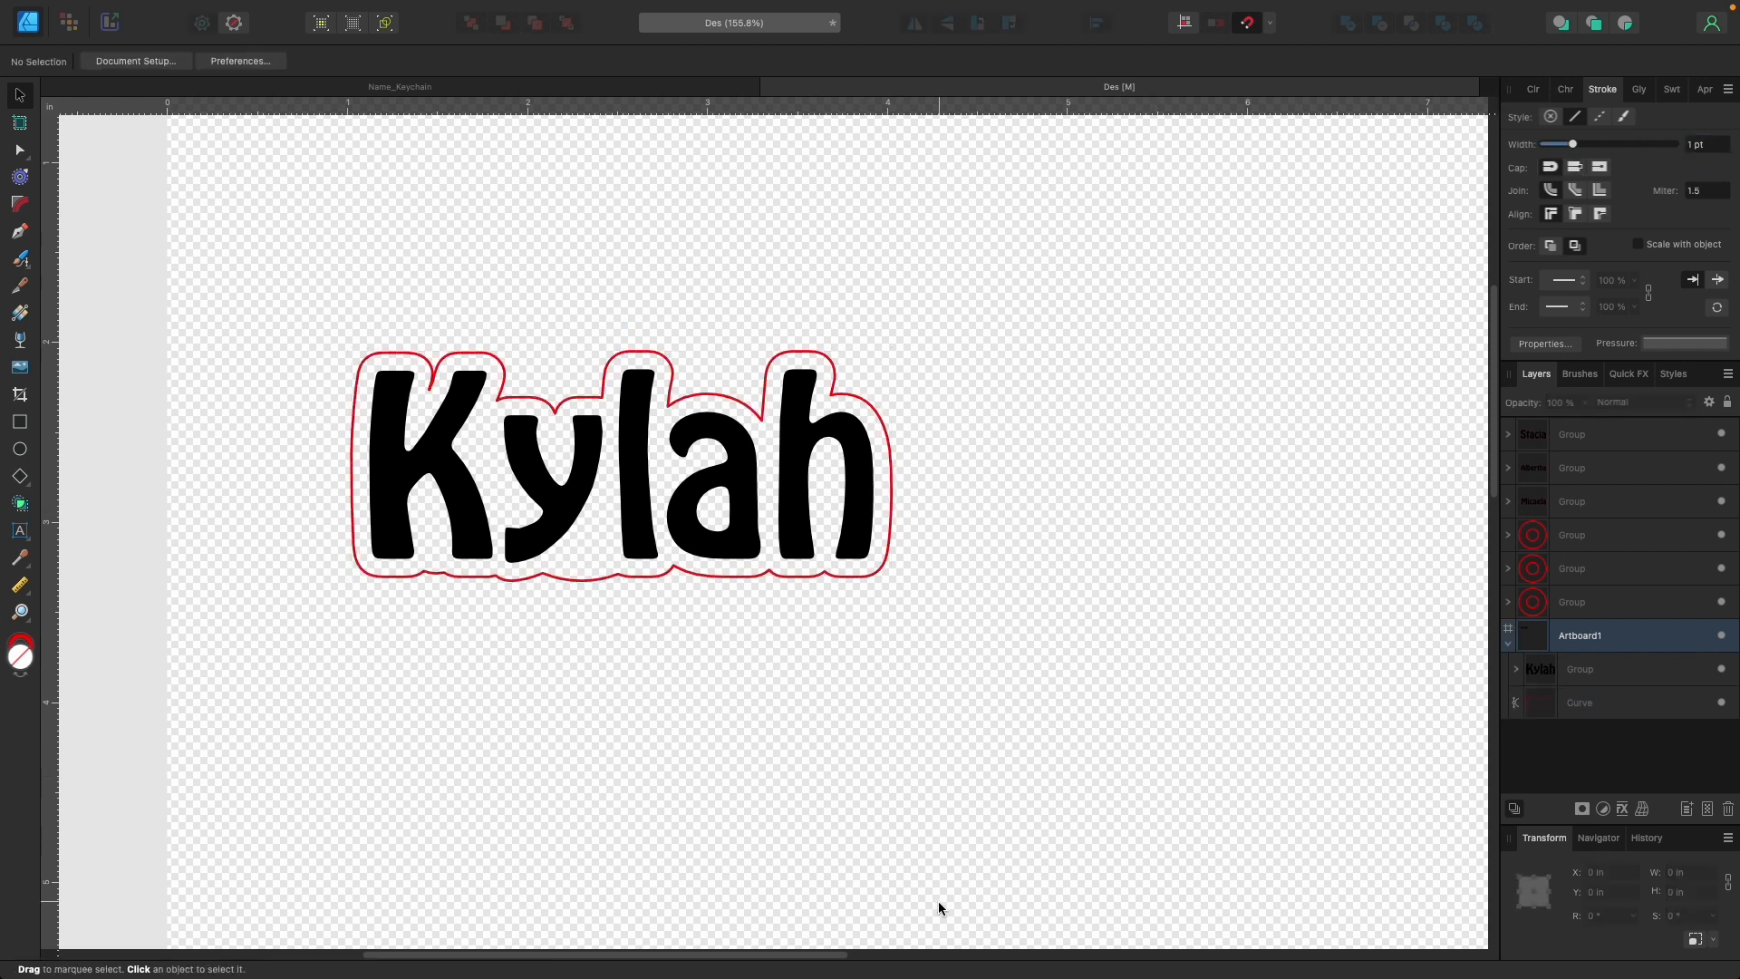
Move the uppermost key-ring loop onto the name outline's left edge, centred vertically on the outline.
{"action": "scroll", "coordinate": [814, 855], "scroll_direction": "up", "scroll_amount": 1}
{"action": "scroll", "coordinate": [814, 842], "scroll_direction": "down", "scroll_amount": 3}
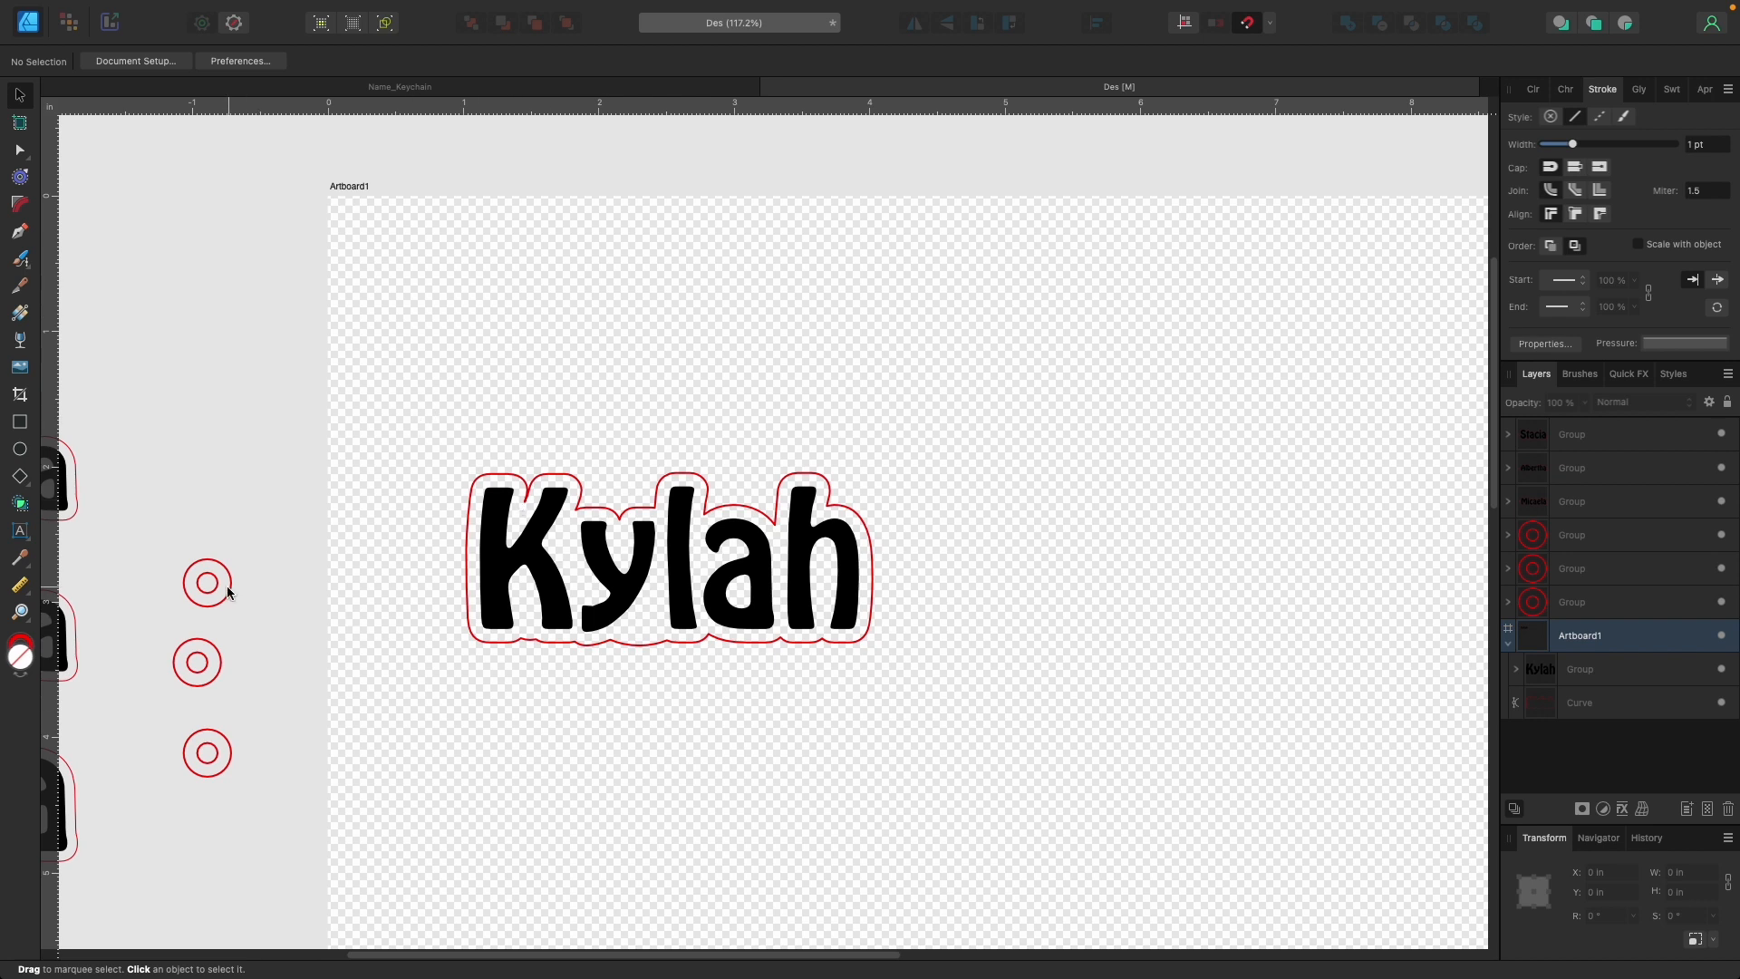
{"action": "left_click_drag", "start_coordinate": [216, 591], "coordinate": [475, 572]}
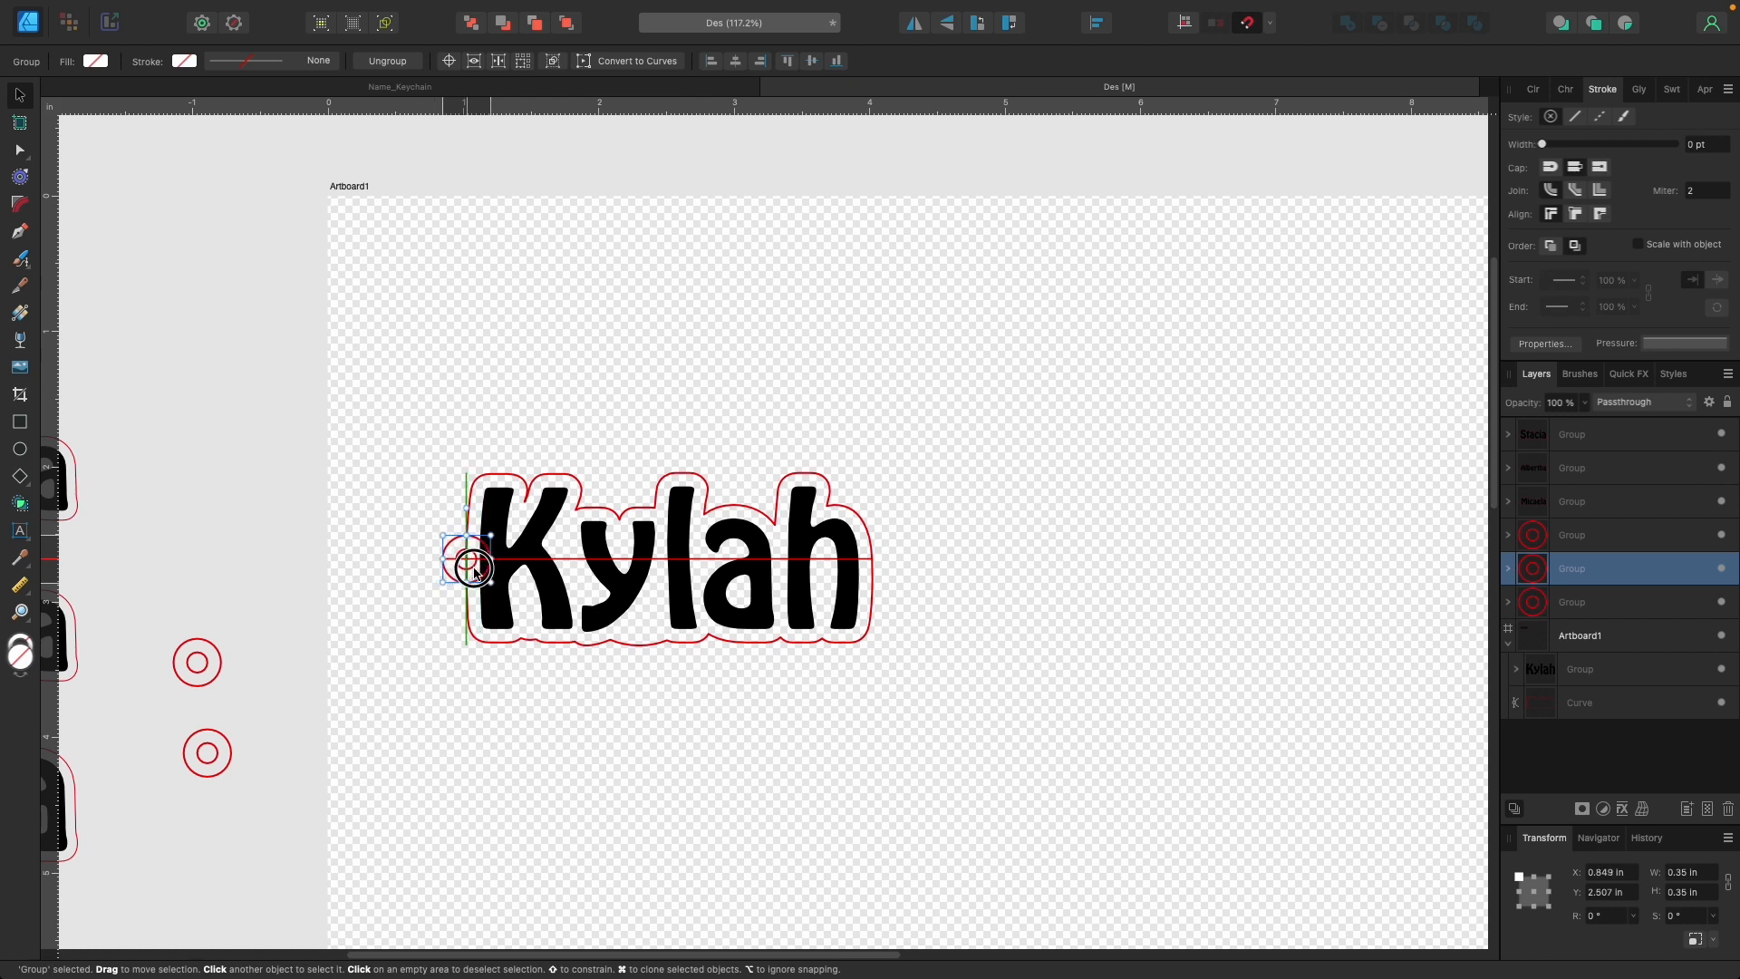
{"action": "left_click_drag", "start_coordinate": [475, 572], "coordinate": [475, 573]}
{"action": "left_click", "coordinate": [391, 478]}
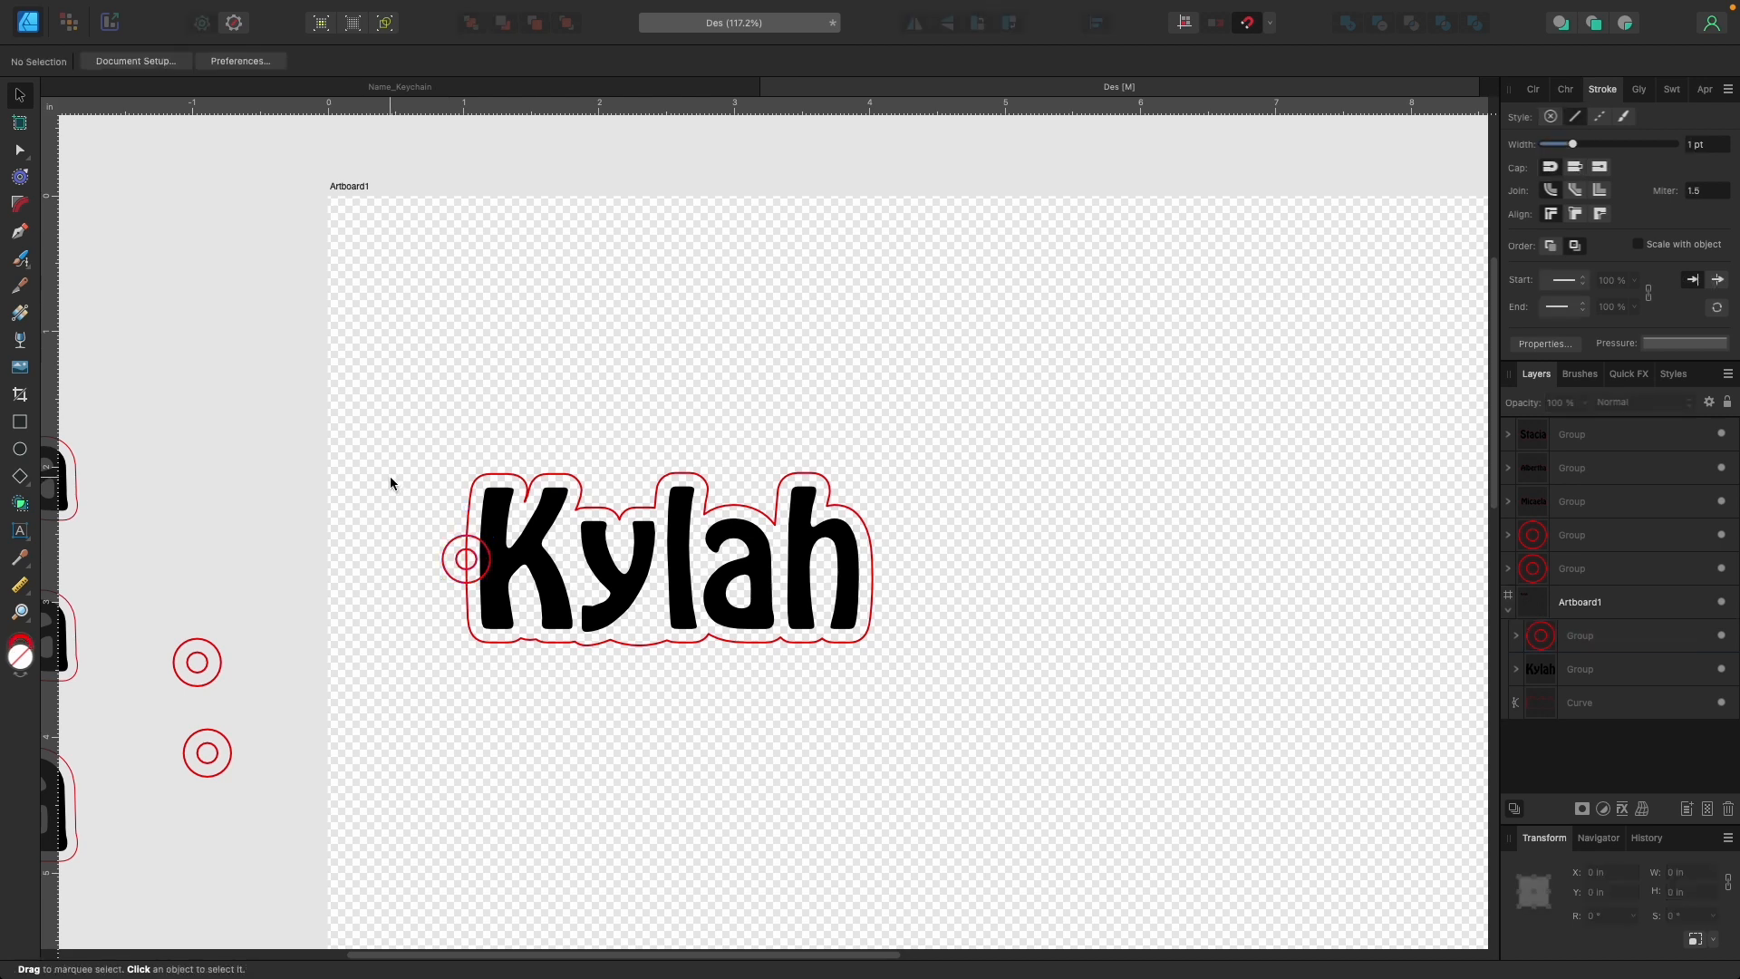
Shift the key-ring loop slightly further outside the name outline, ungroup it, and unite its outer circle with the outline.
{"action": "left_click_drag", "start_coordinate": [460, 563], "coordinate": [452, 560]}
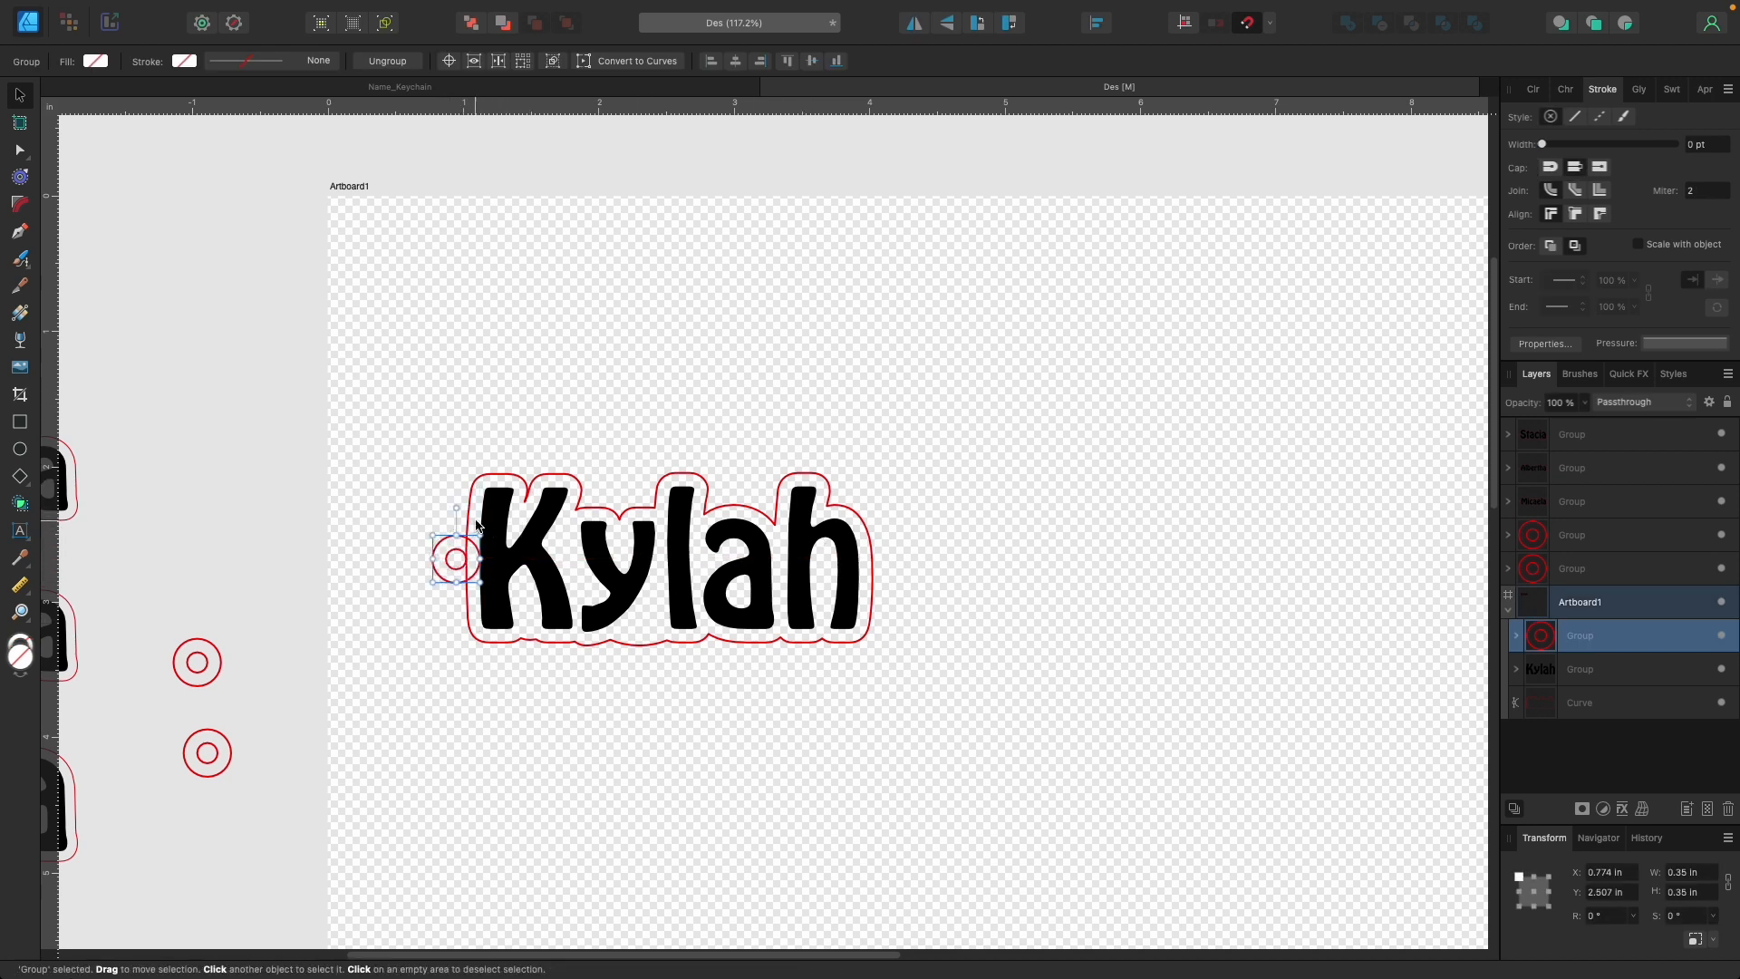
{"action": "left_click", "coordinate": [404, 499]}
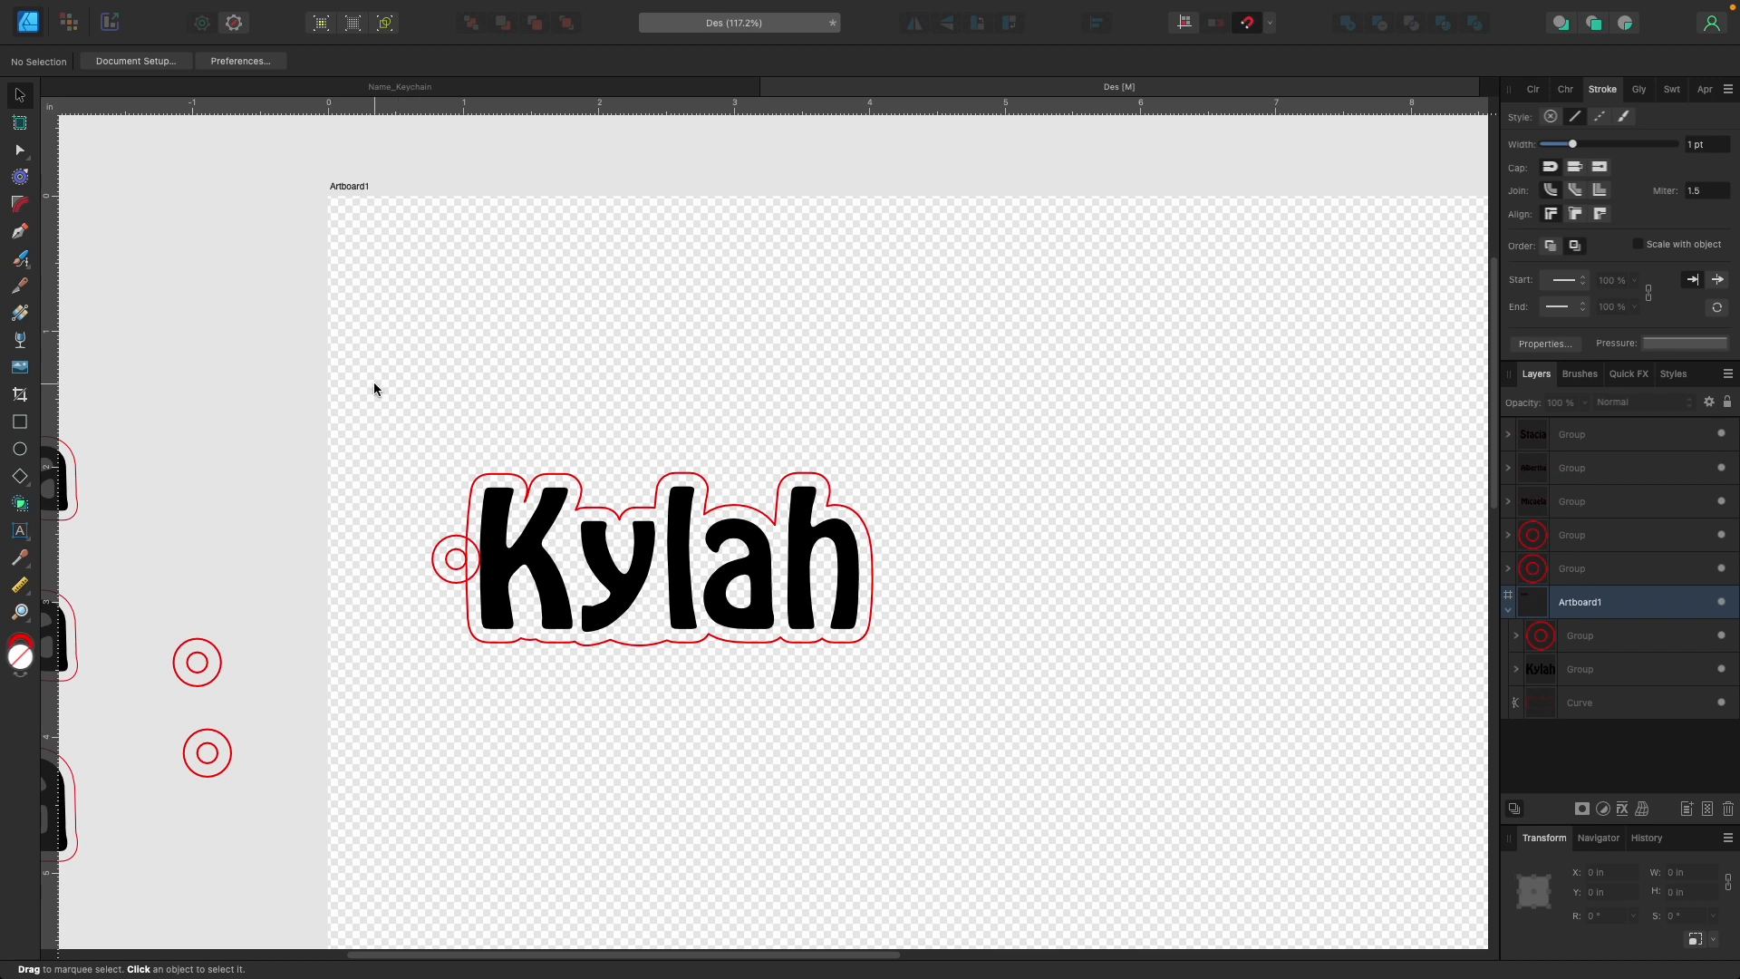
{"action": "left_click", "coordinate": [468, 569]}
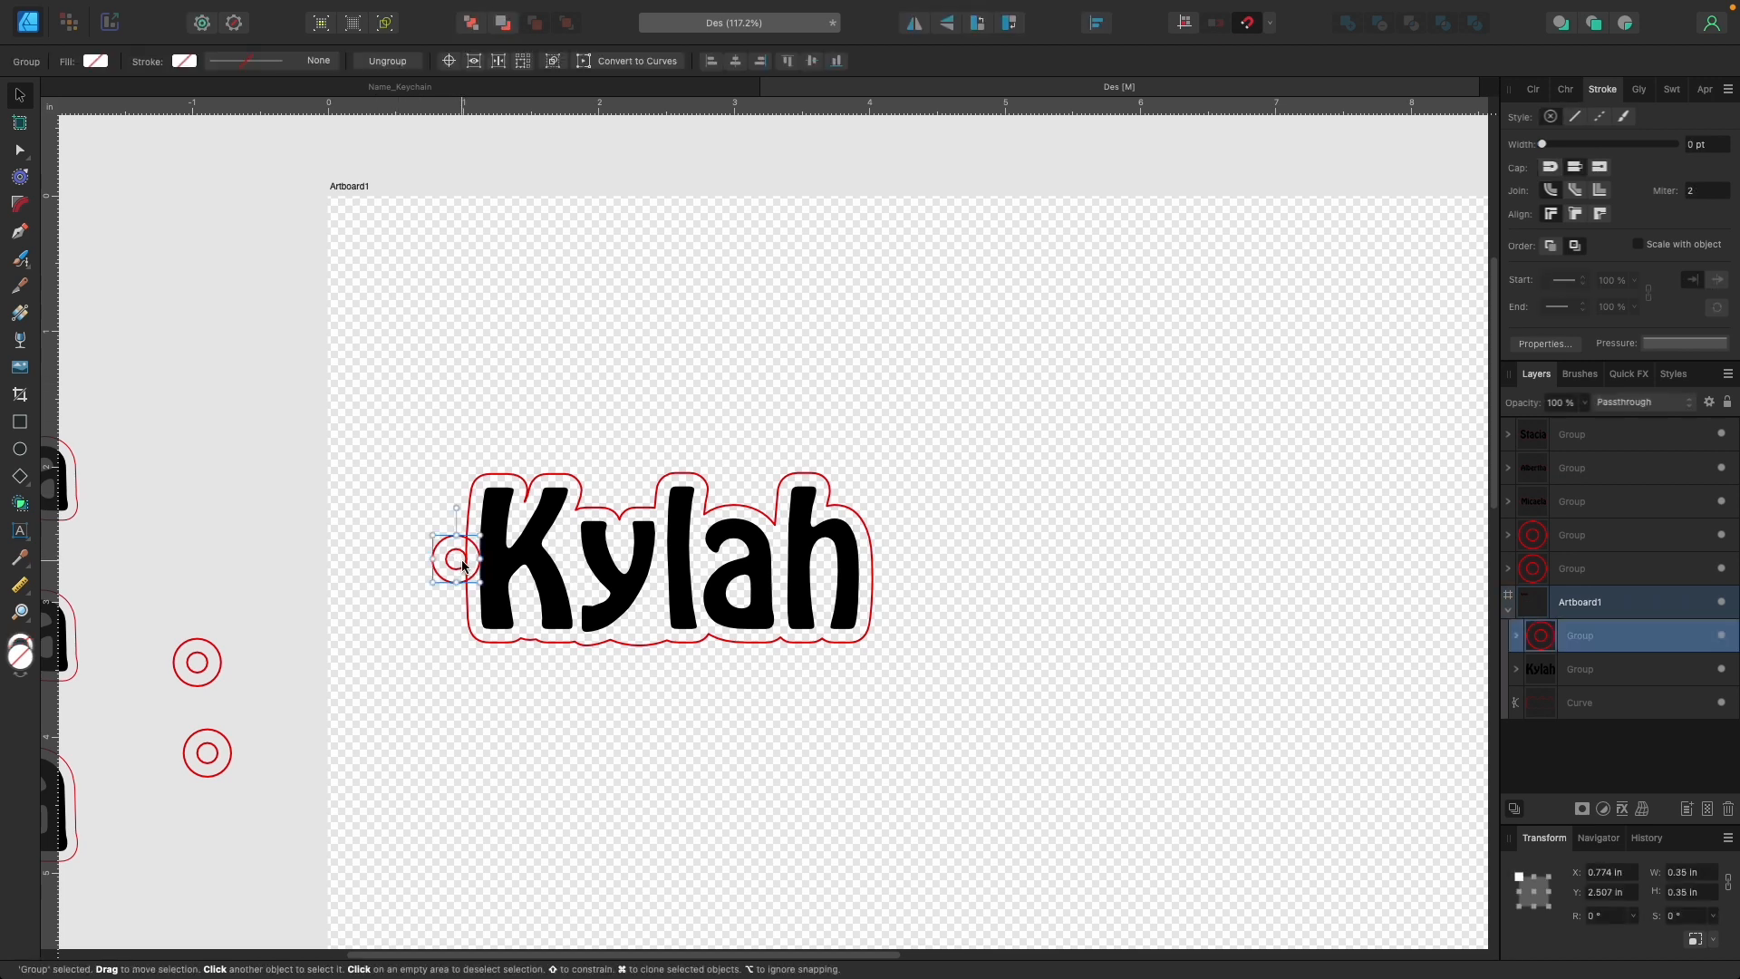
{"action": "right_click", "coordinate": [461, 560]}
{"action": "left_click", "coordinate": [527, 664]}
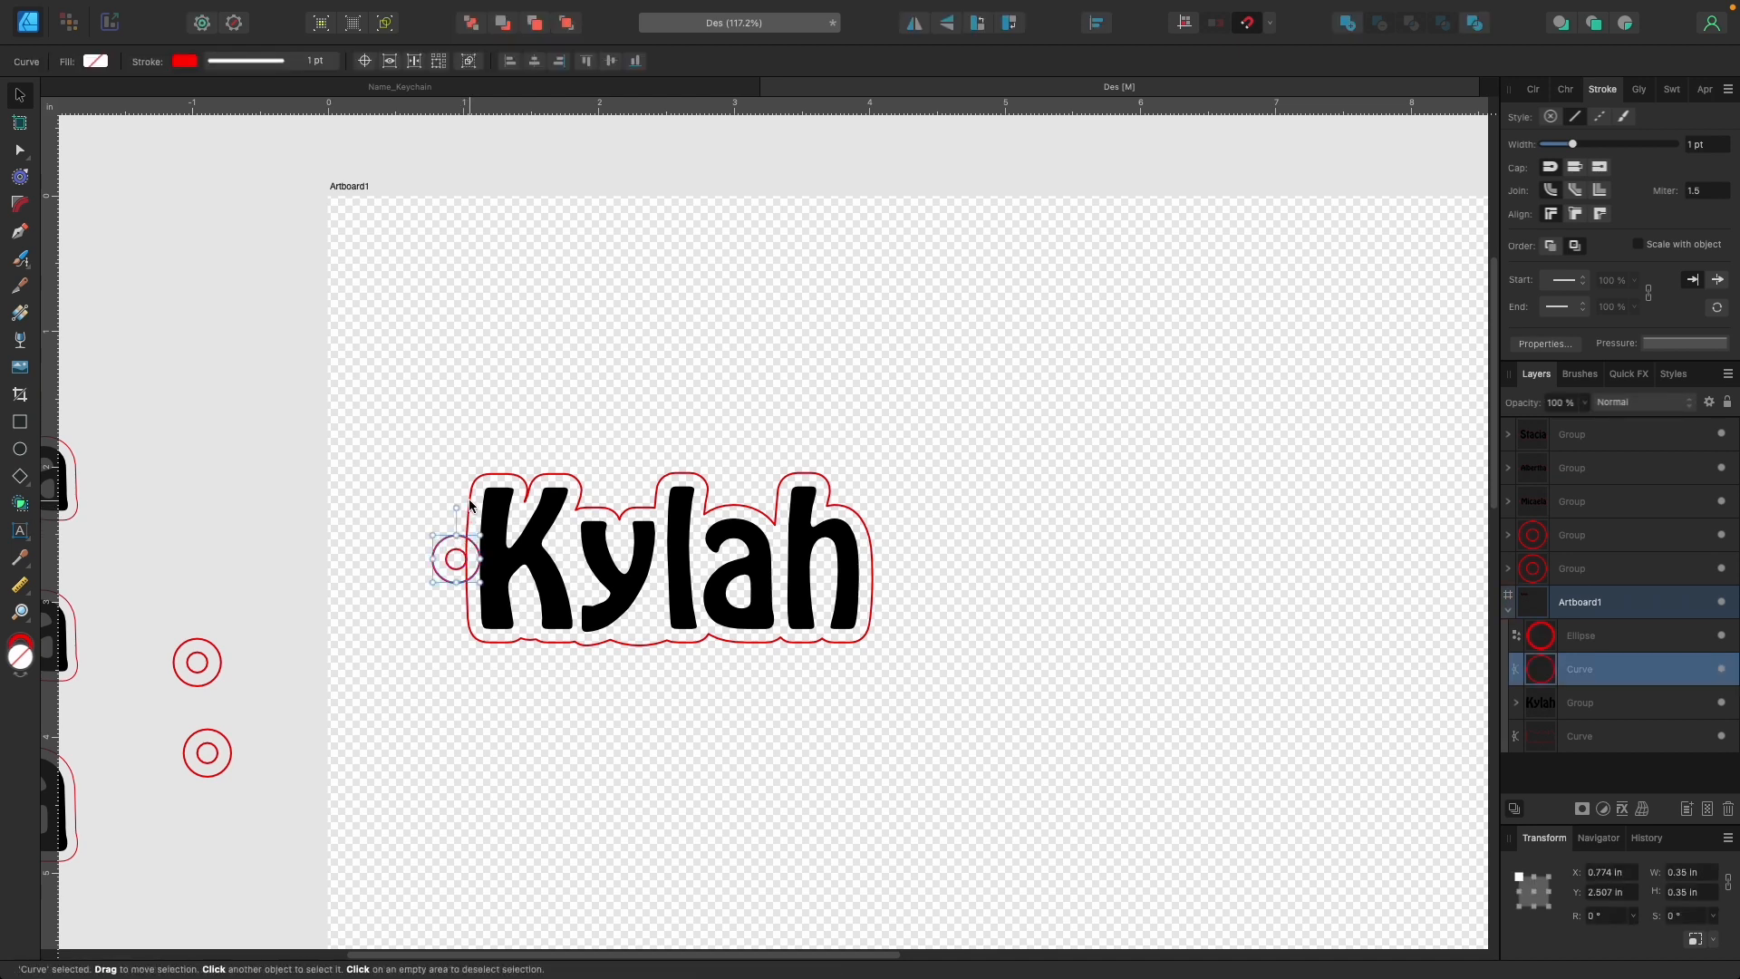
{"action": "left_click", "coordinate": [470, 516], "text": "shift"}
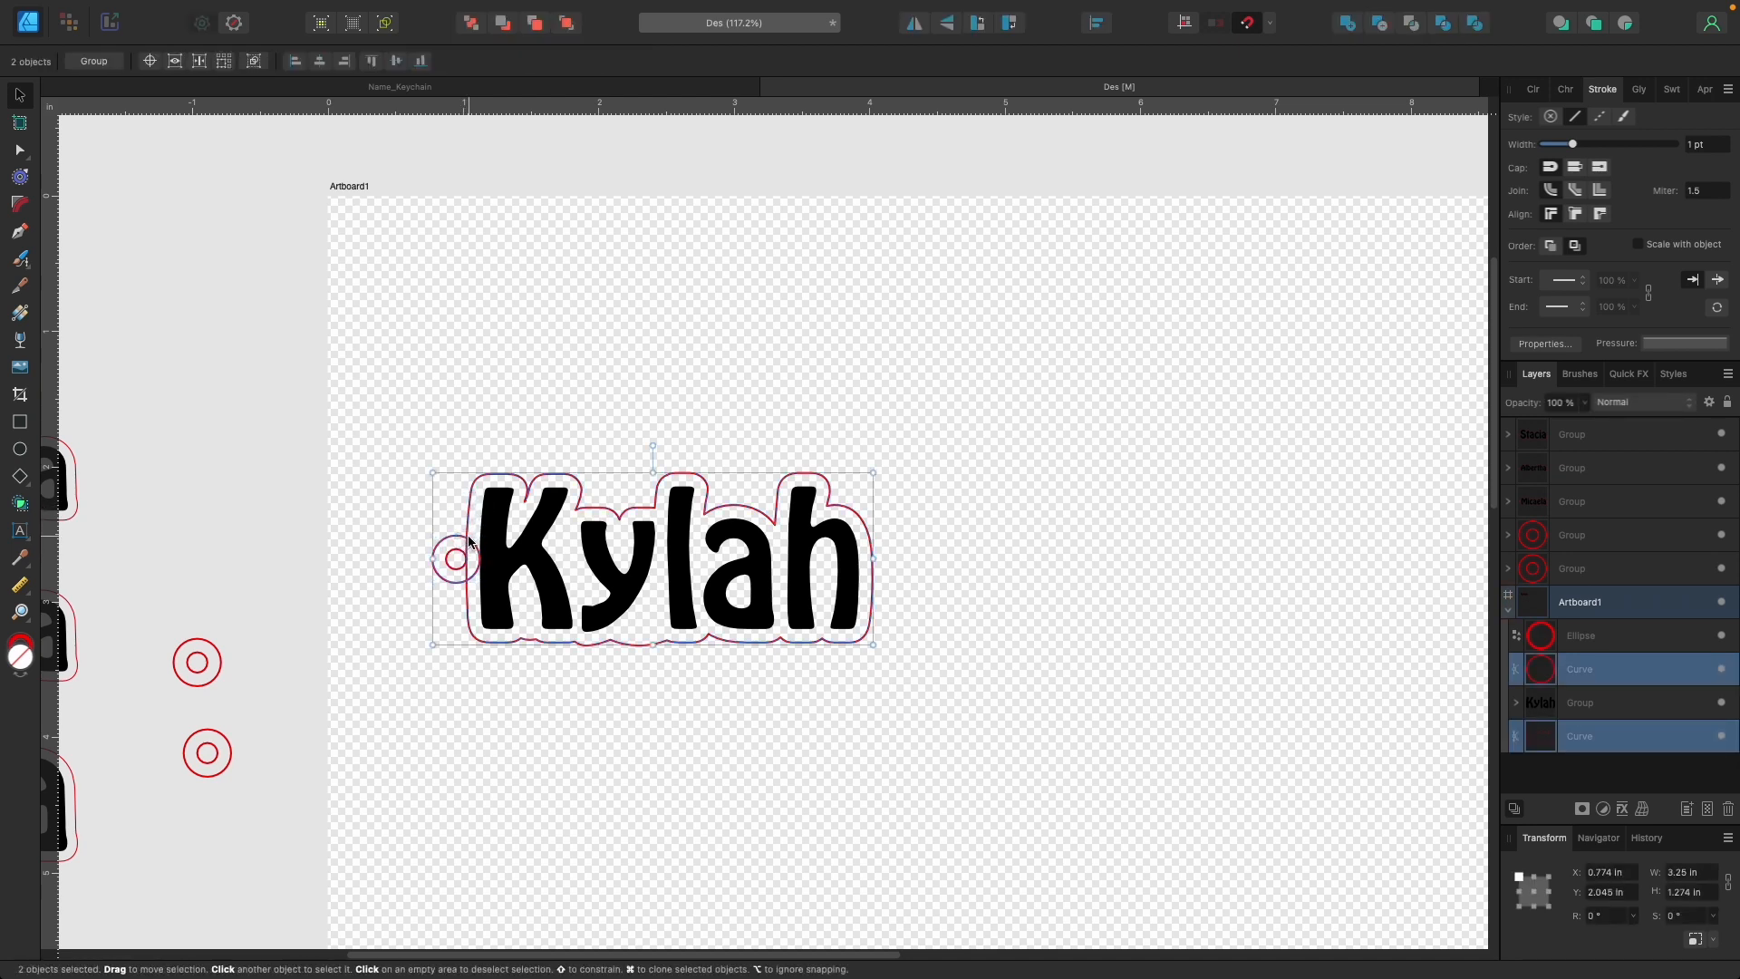
{"action": "left_click", "coordinate": [1348, 24]}
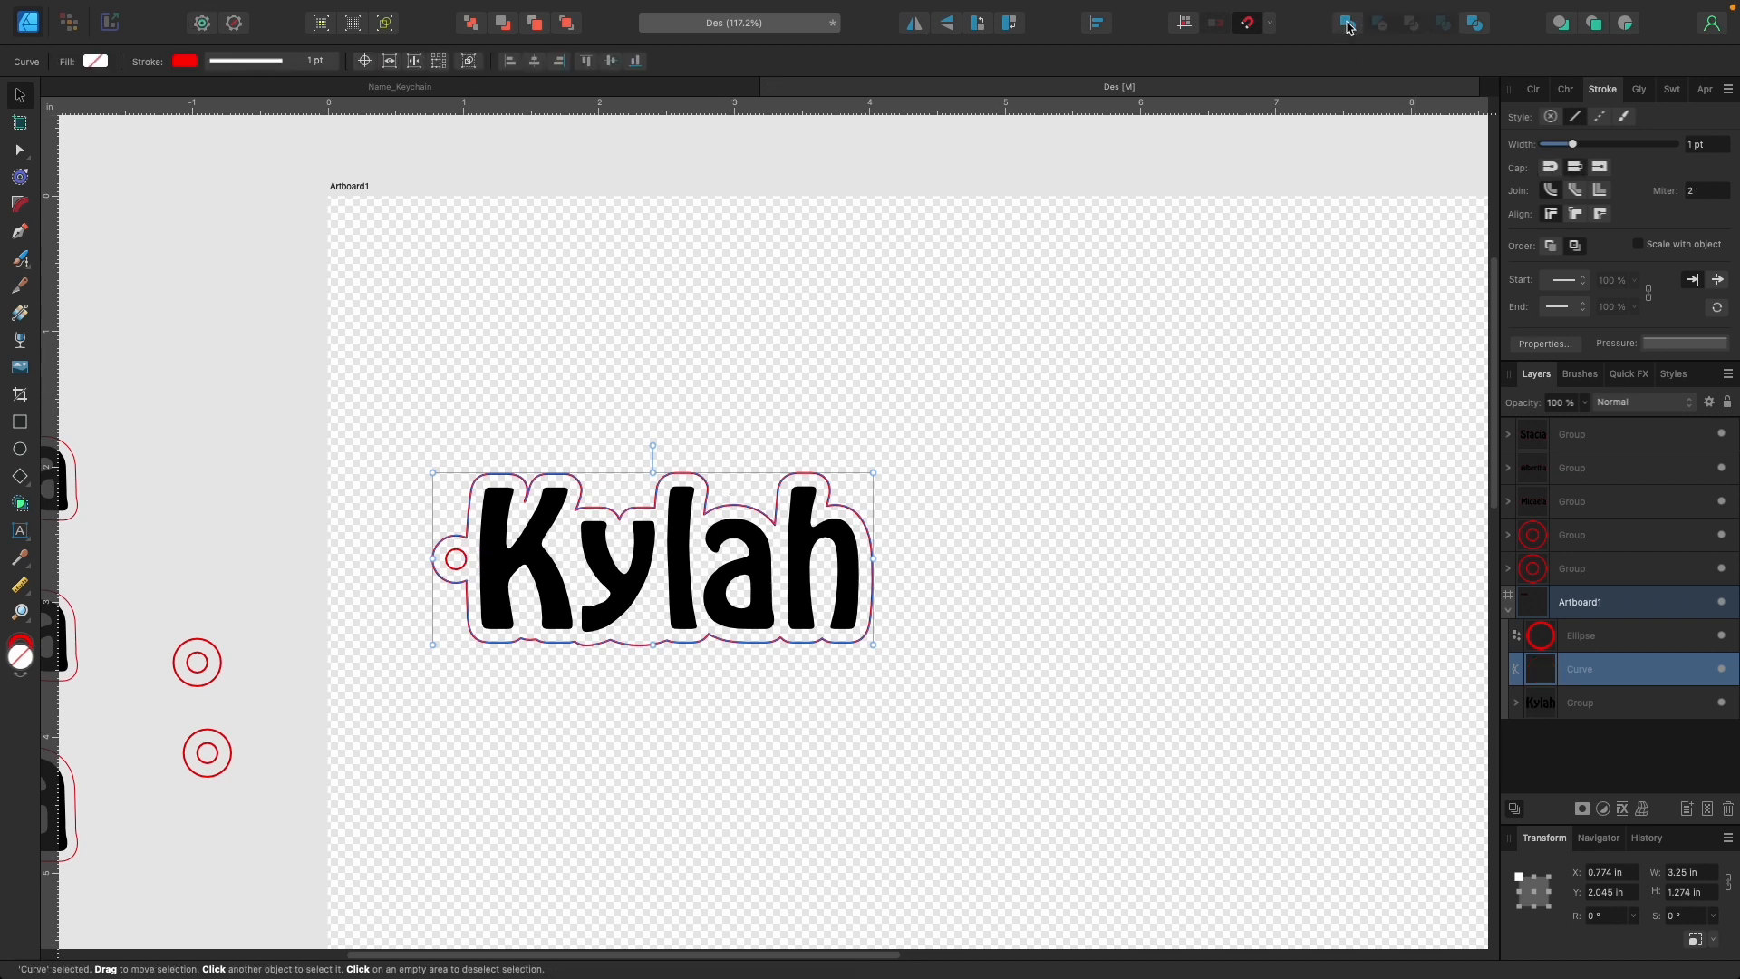
{"action": "left_click", "coordinate": [1098, 407]}
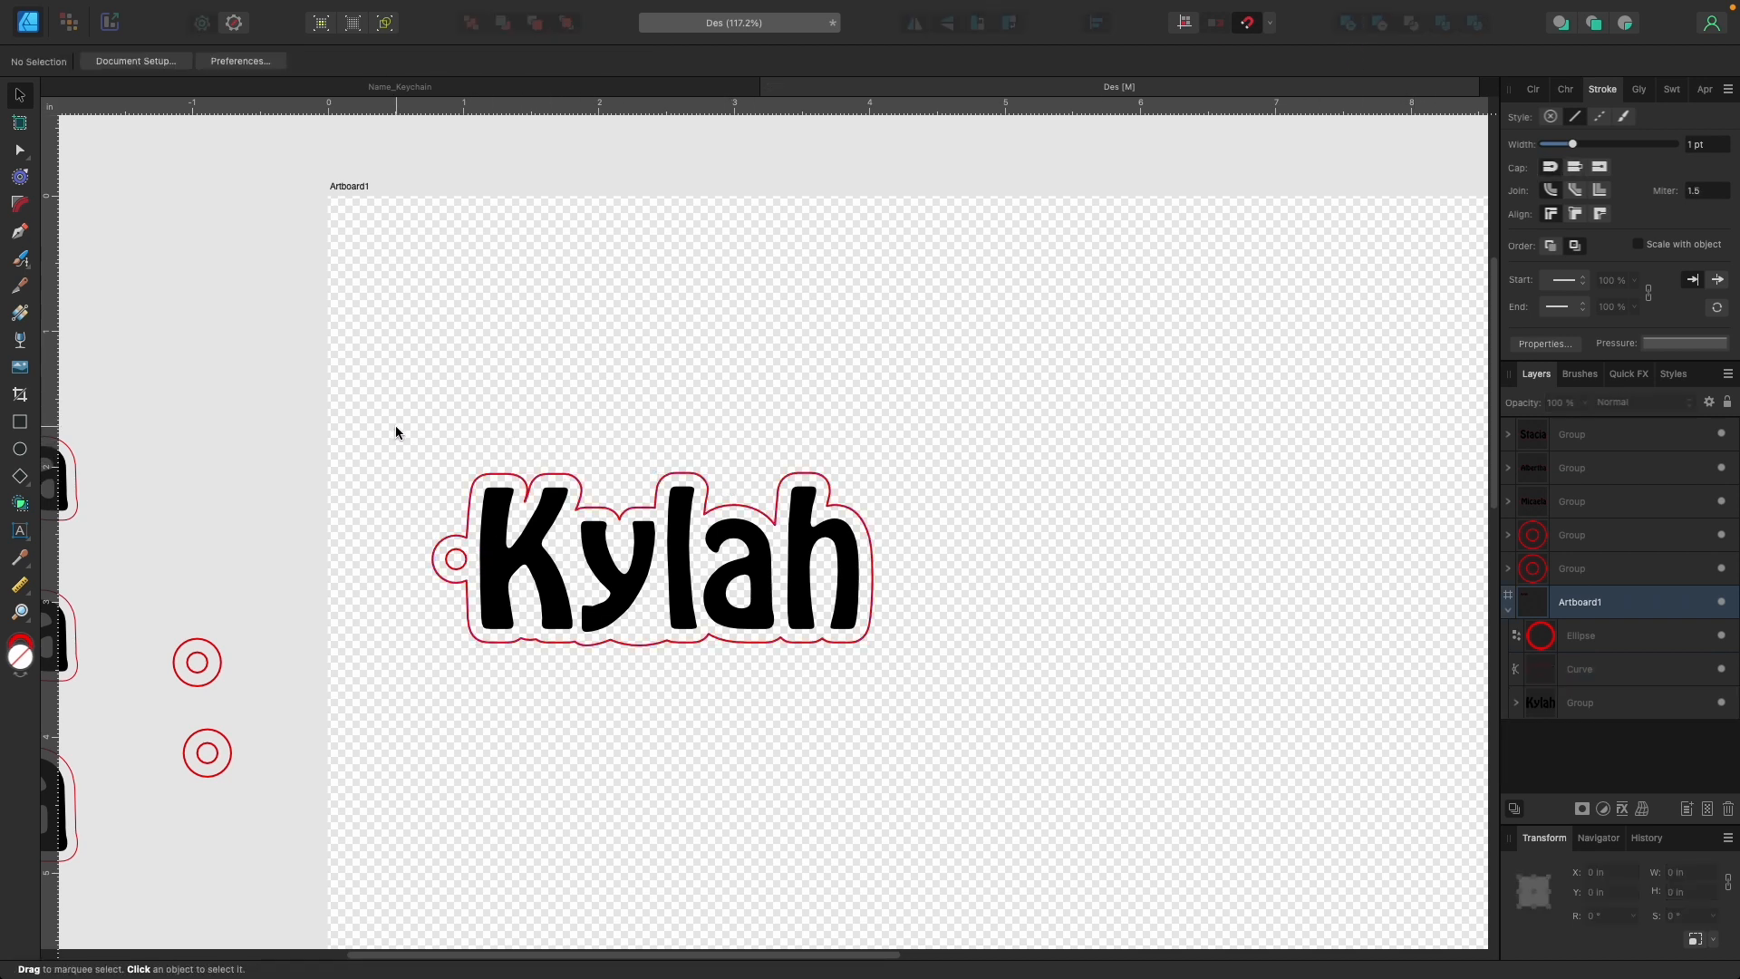
Group the finished keychain's lettering, outline and ring hole, and move the group up near the artboard's upper-left corner.
{"action": "left_click_drag", "start_coordinate": [381, 428], "coordinate": [979, 695]}
{"action": "right_click", "coordinate": [802, 577]}
{"action": "left_click", "coordinate": [842, 667]}
{"action": "left_click_drag", "start_coordinate": [804, 536], "coordinate": [768, 322]}
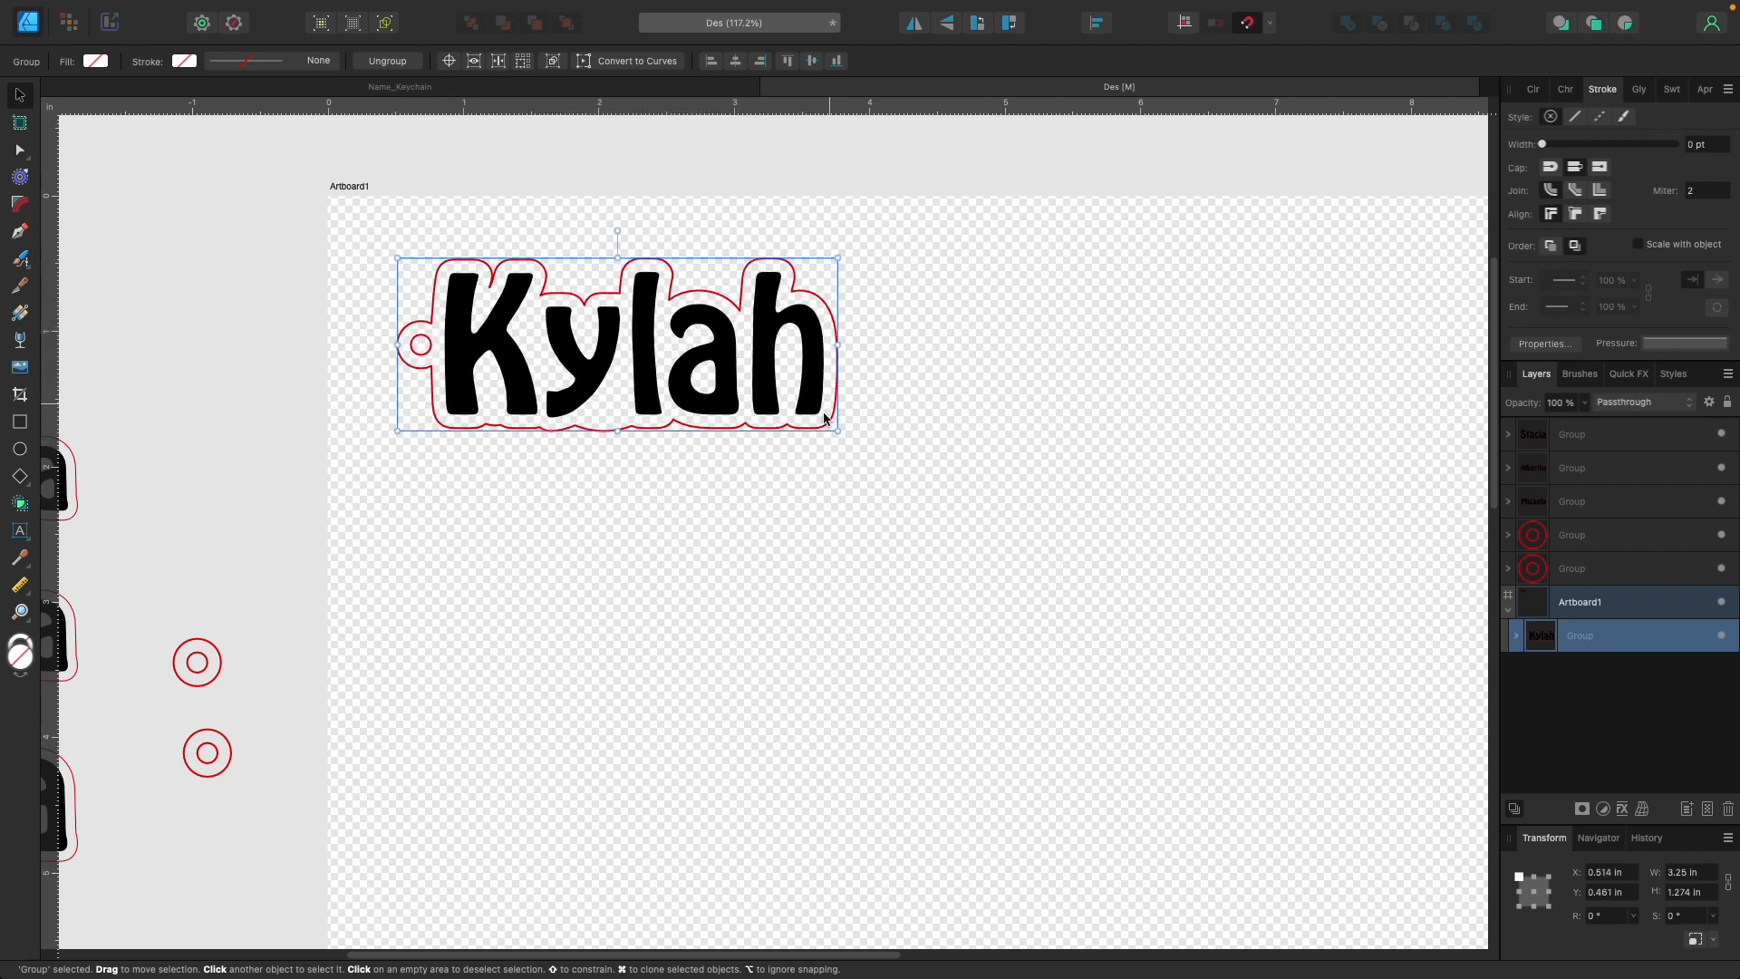
{"action": "scroll", "coordinate": [753, 660], "scroll_direction": "down", "scroll_amount": 3}
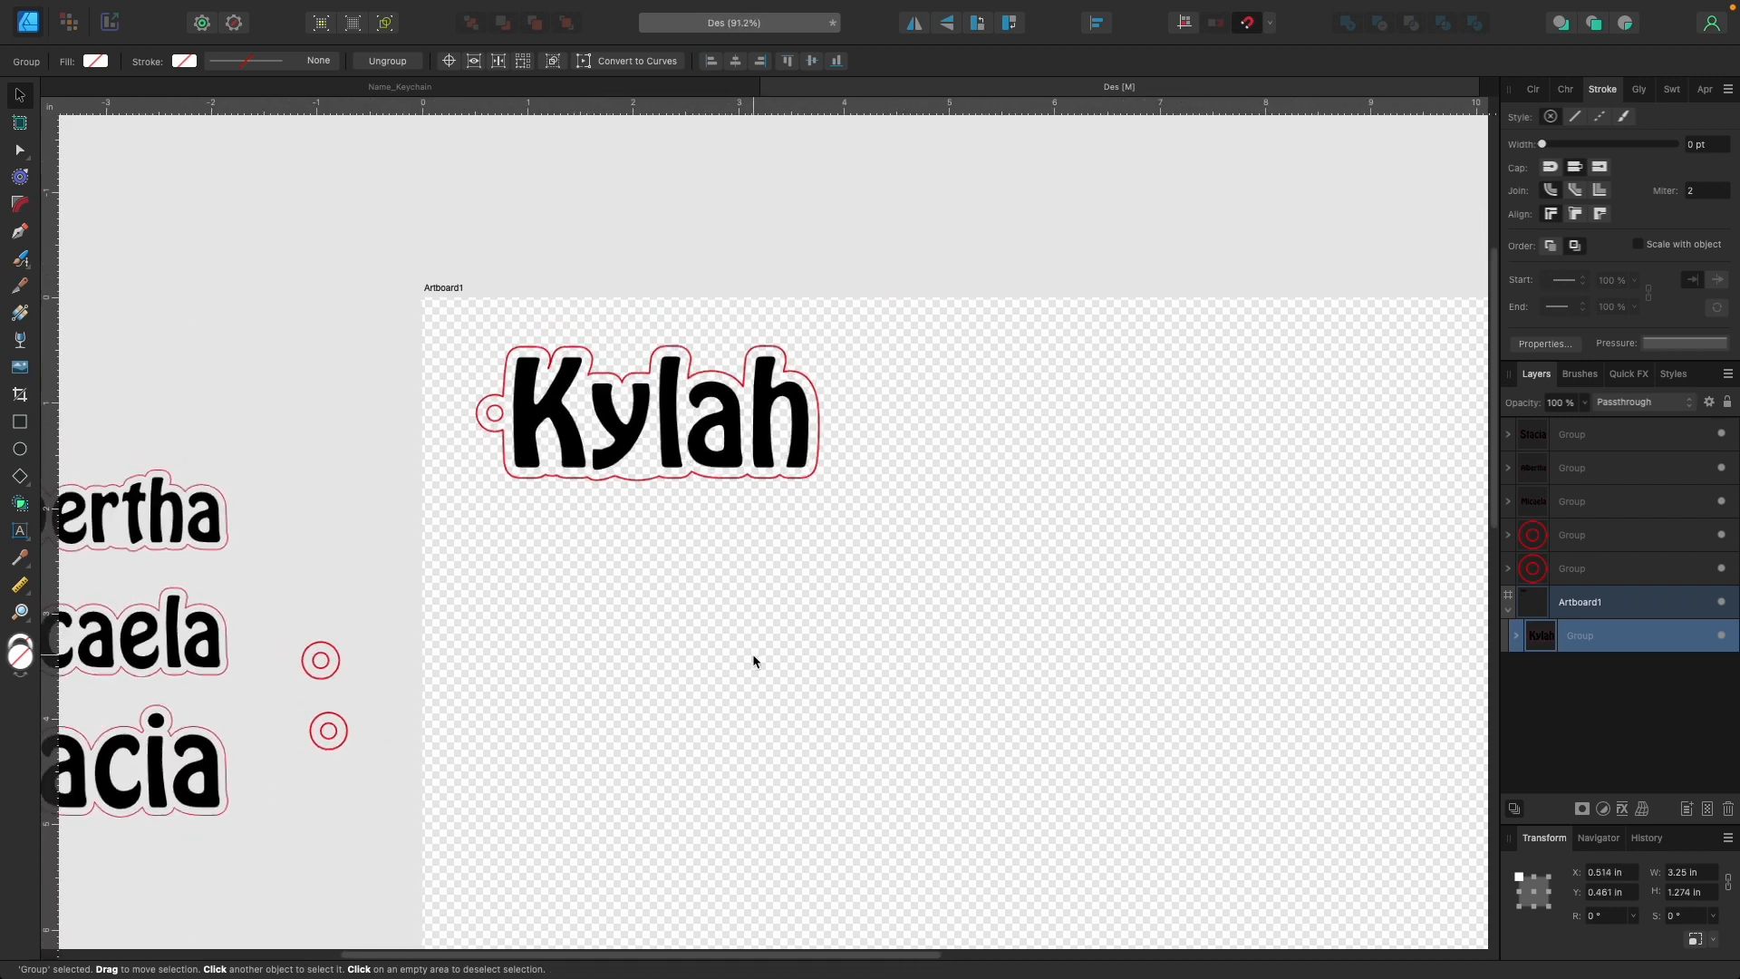
{"action": "scroll", "coordinate": [753, 660], "scroll_direction": "down", "scroll_amount": 2}
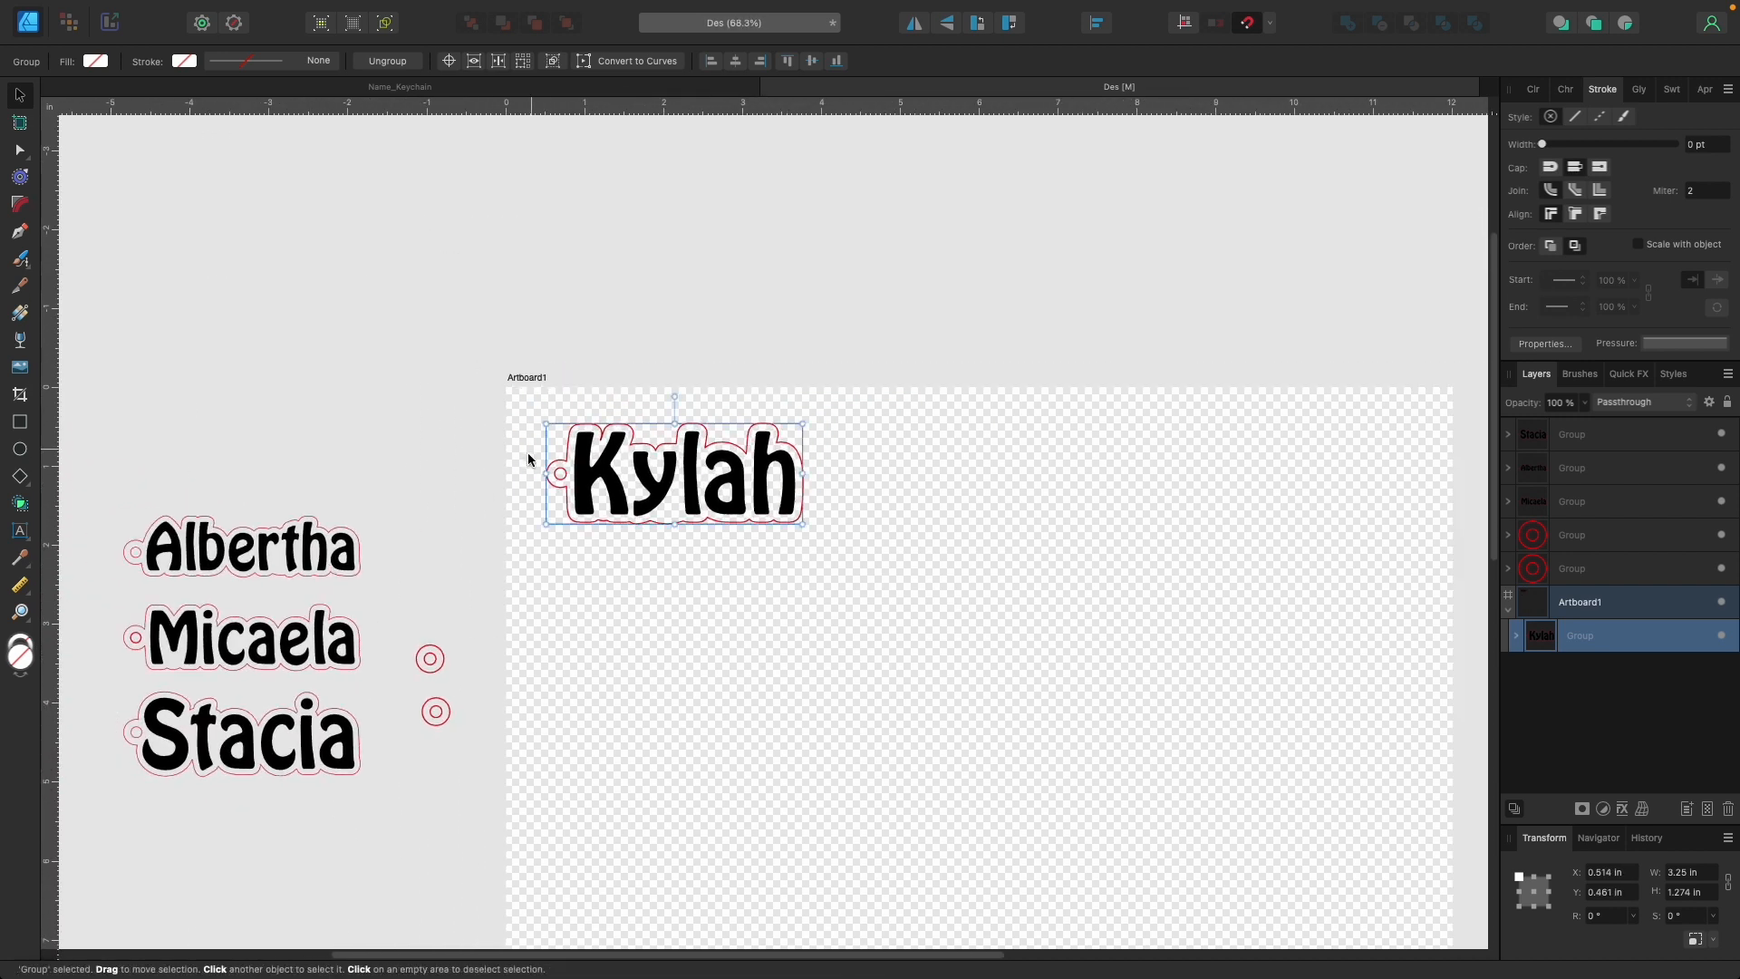
Nudge the uppermost keychain beside the artboard and the keychain on the artboard slightly up and to the right.
{"action": "left_click_drag", "start_coordinate": [311, 566], "coordinate": [350, 533]}
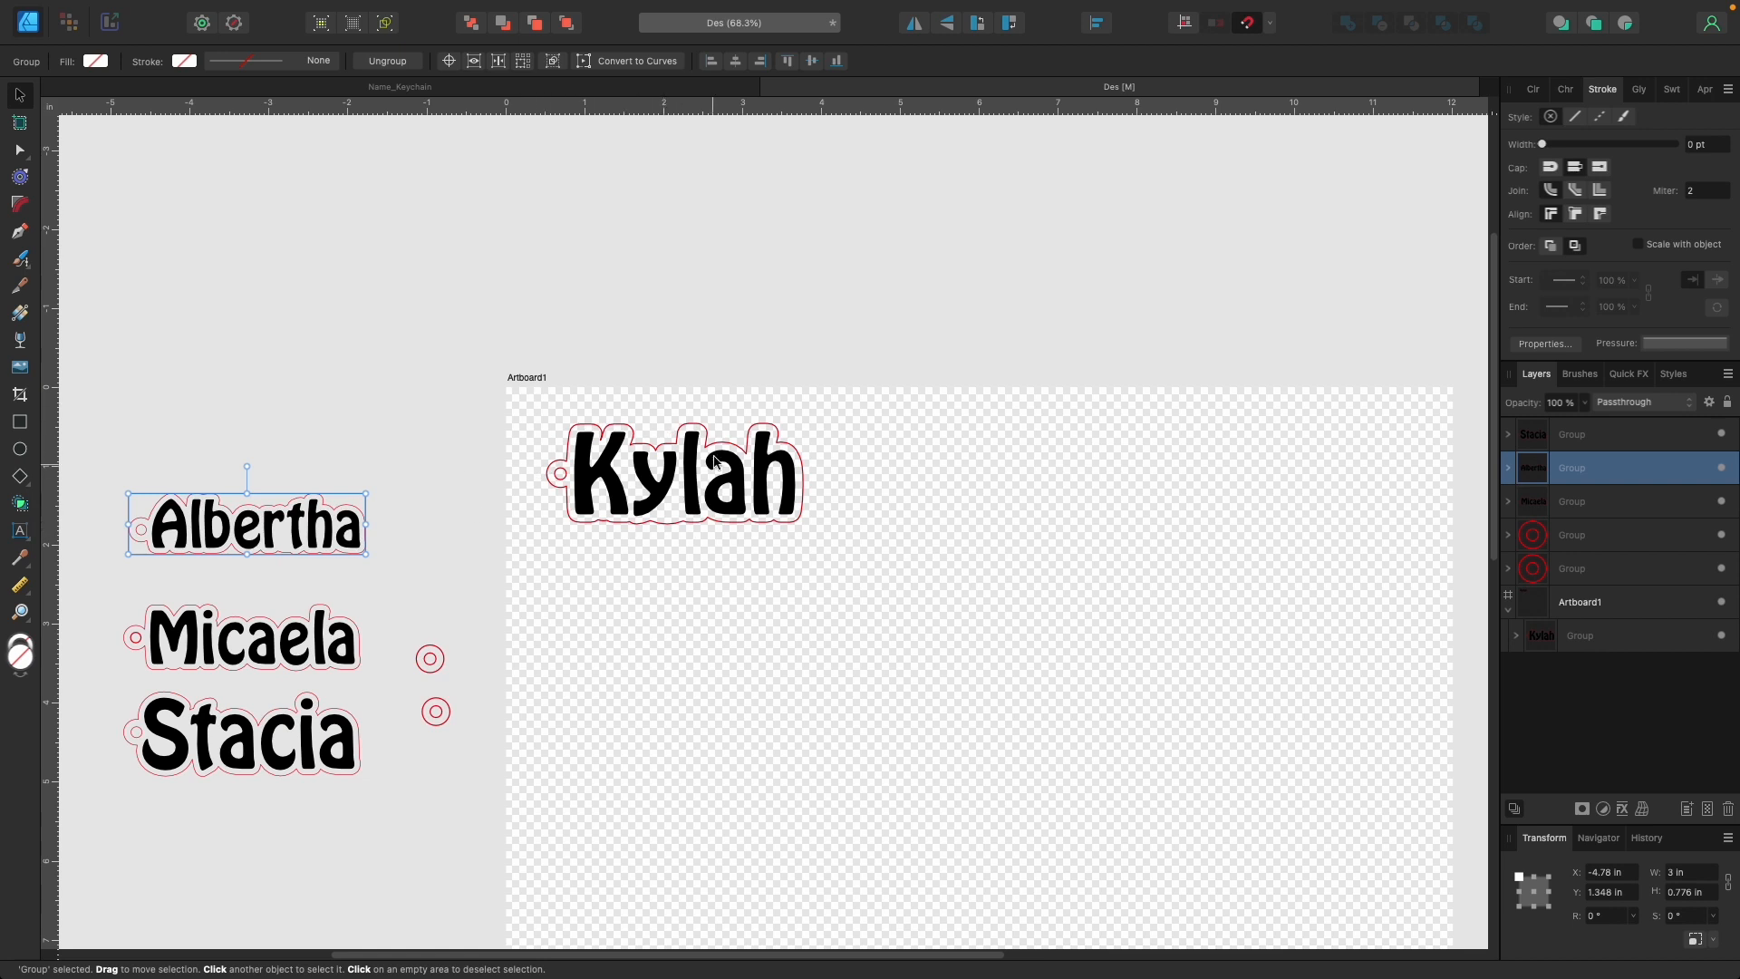
{"action": "left_click", "coordinate": [750, 571]}
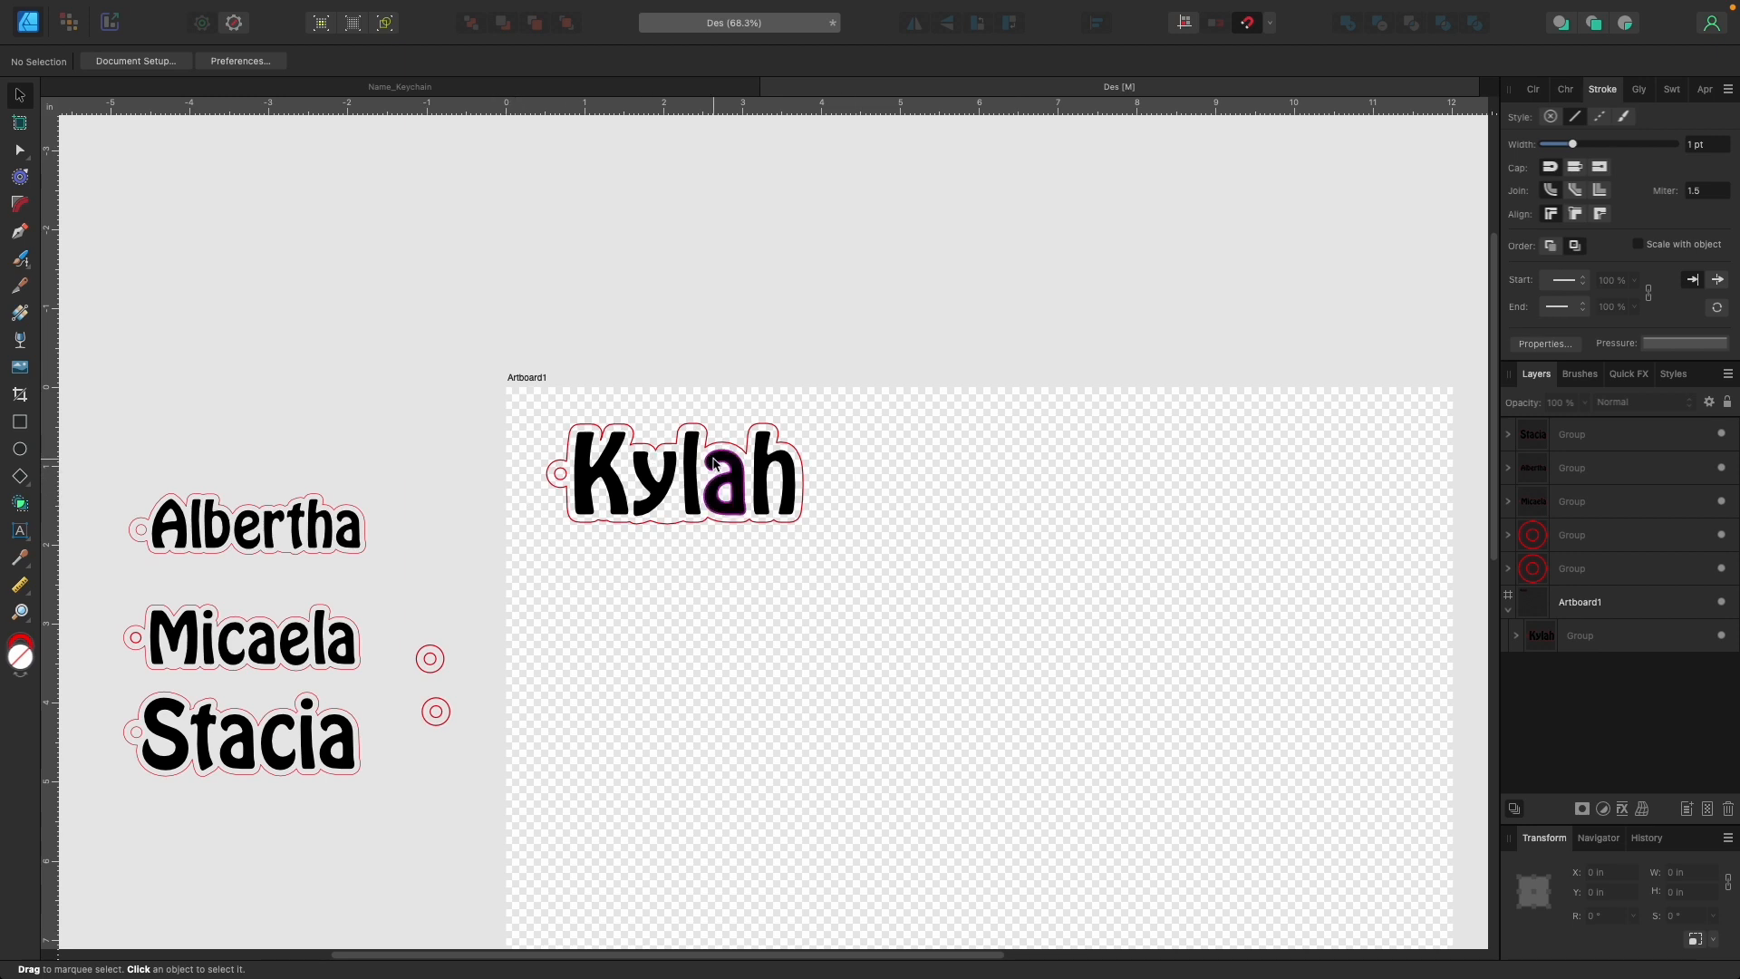
{"action": "mouse_move", "coordinate": [773, 471]}
{"action": "left_mouse_down"}
{"action": "mouse_move", "coordinate": [798, 479]}
{"action": "mouse_move", "coordinate": [784, 464]}
{"action": "left_mouse_up"}
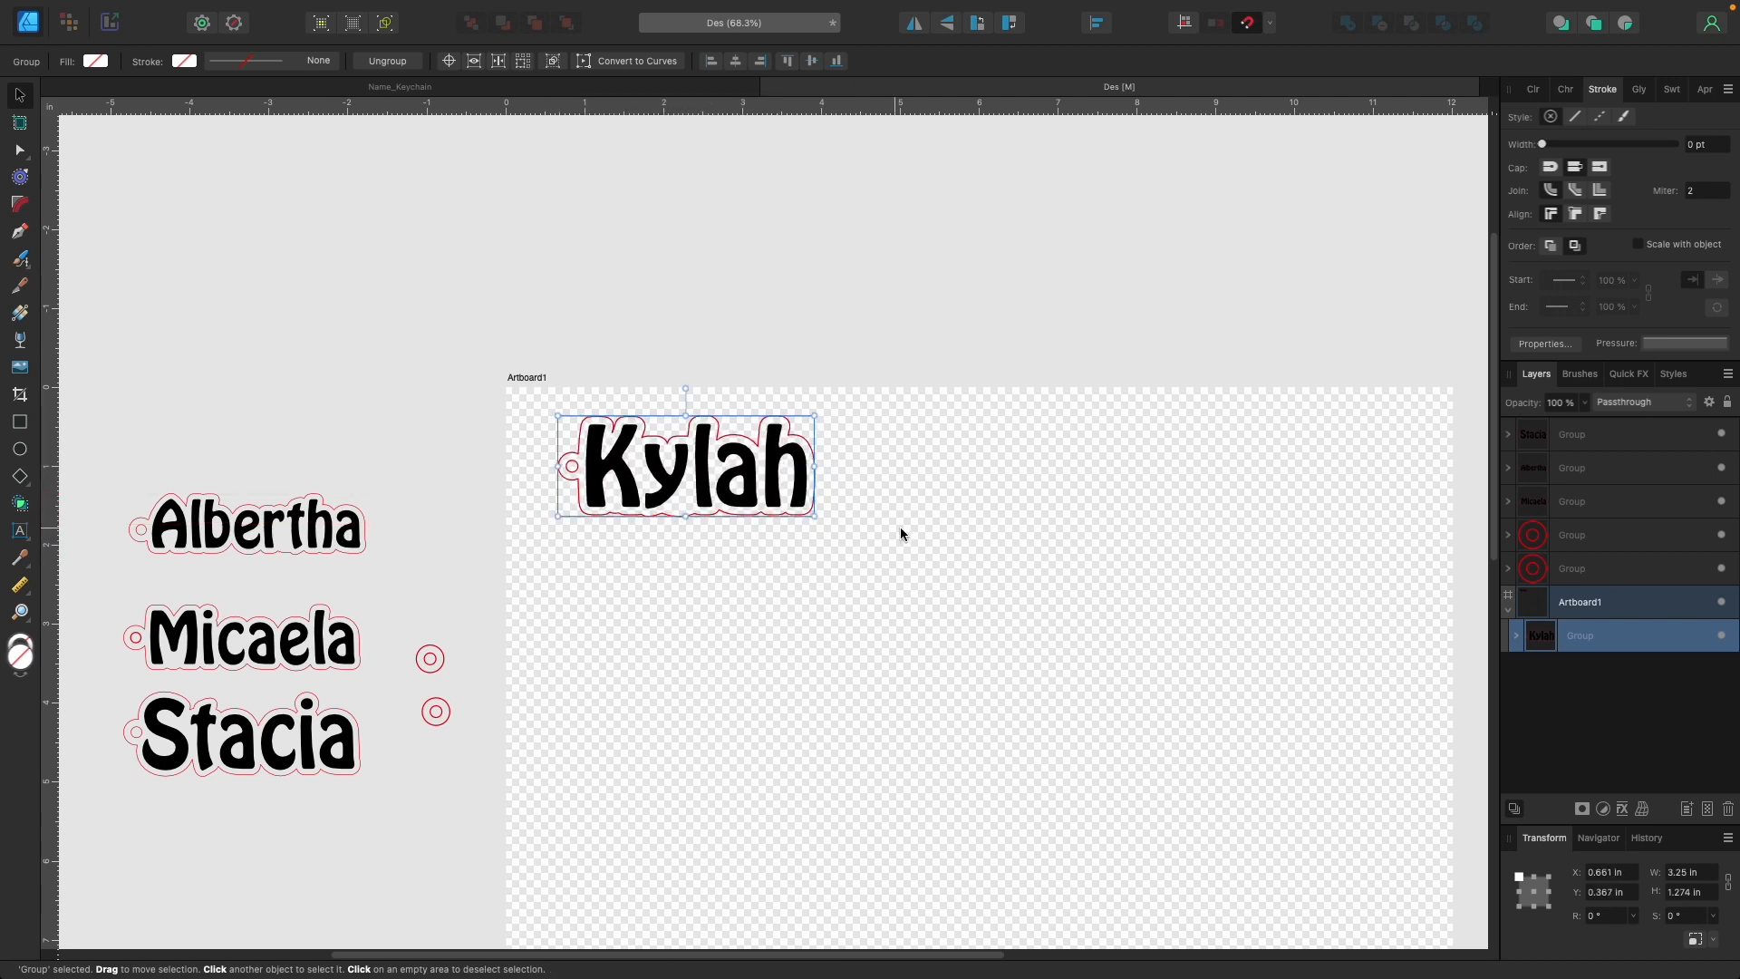
{"action": "left_click", "coordinate": [897, 535]}
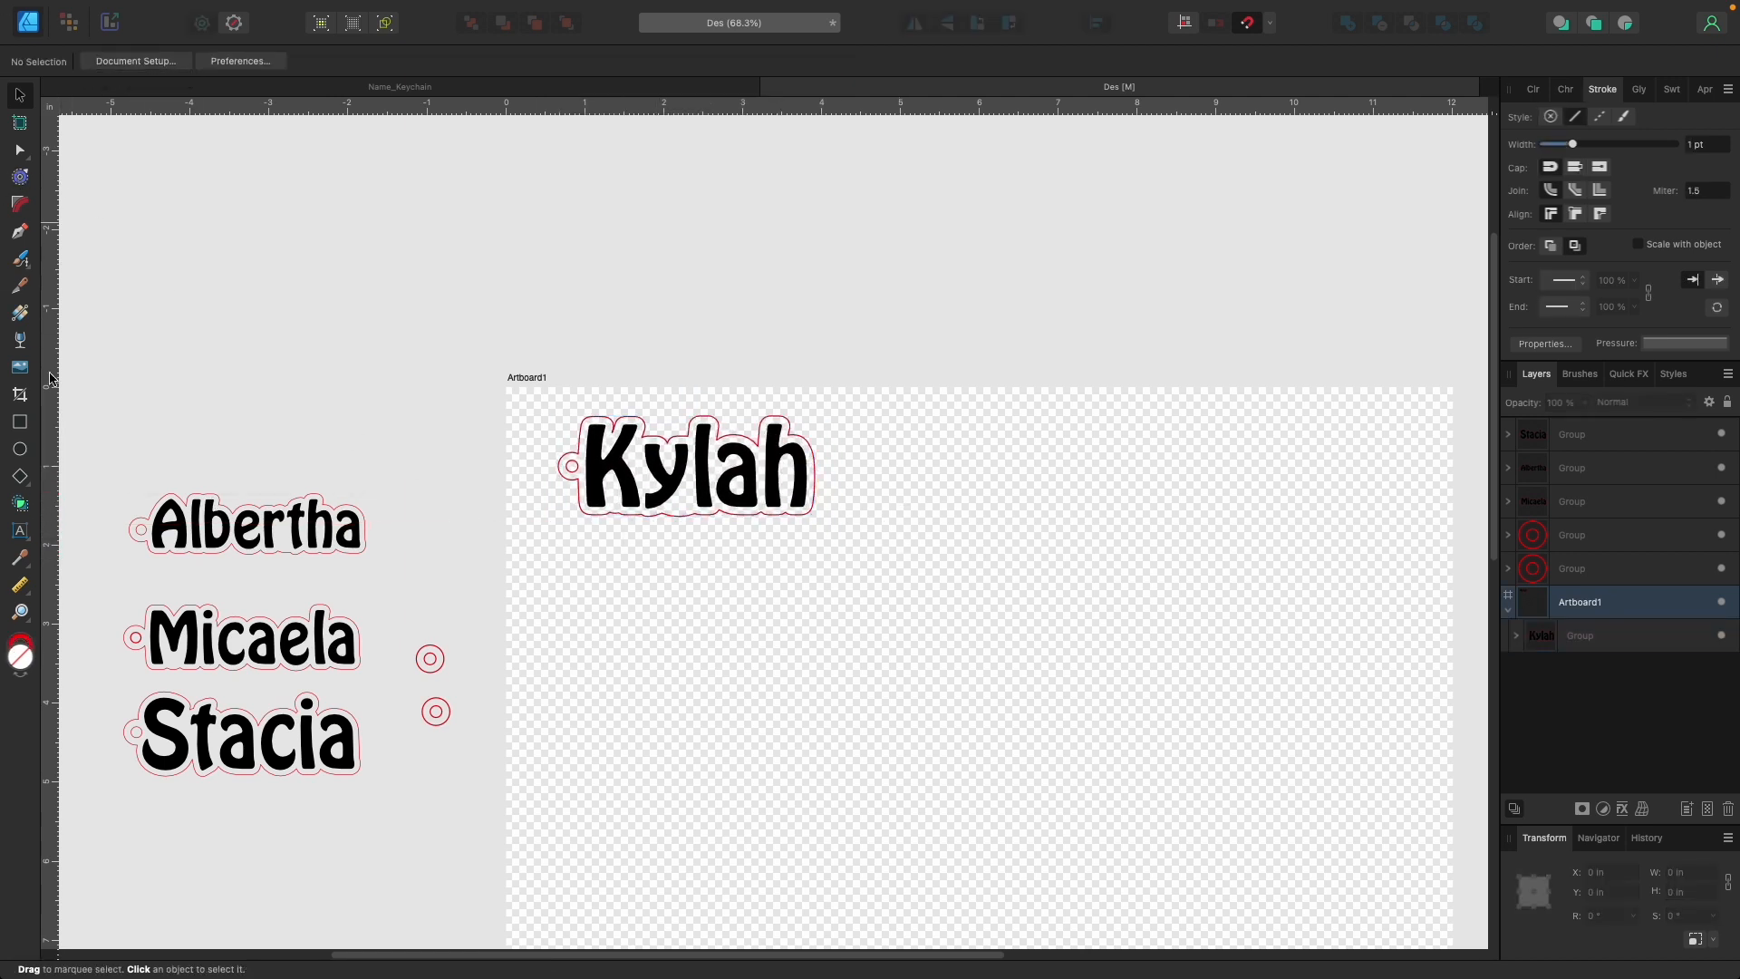
Add a new name as artistic text on the artboard below the finished keychain and set its width to 2.8 in.
{"action": "left_click", "coordinate": [22, 532]}
{"action": "scroll", "coordinate": [780, 688], "scroll_direction": "down", "scroll_amount": 5}
{"action": "left_click_drag", "start_coordinate": [652, 340], "coordinate": [796, 471]}
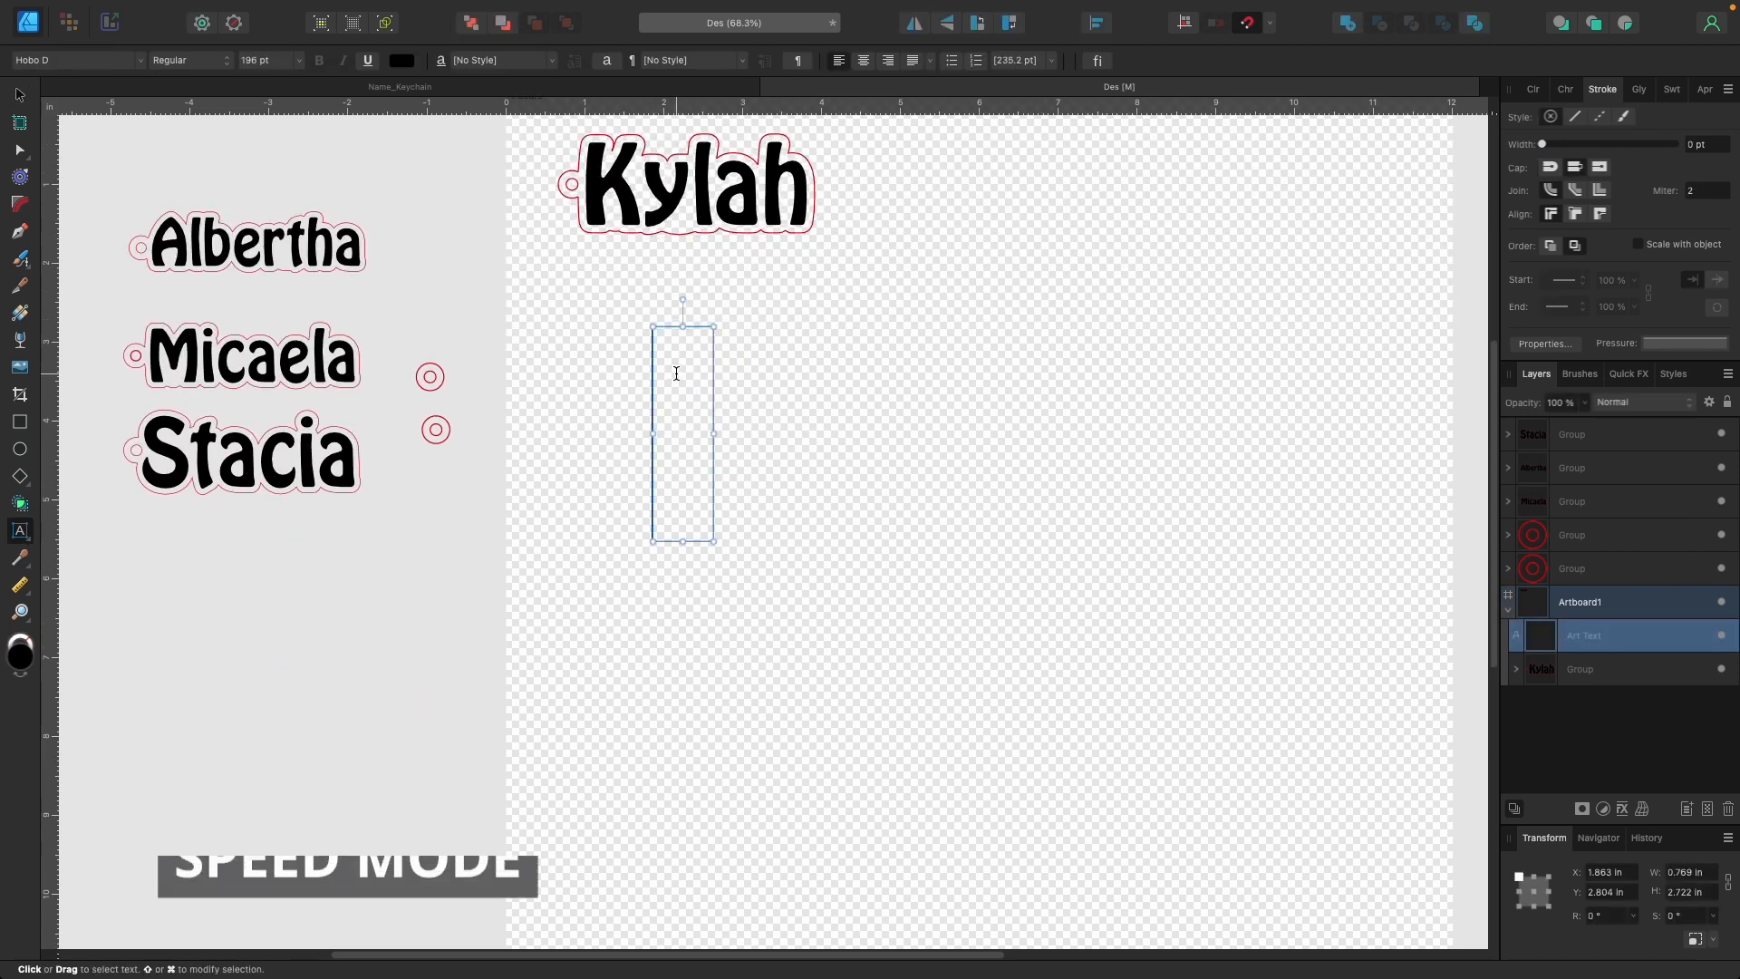
{"action": "type", "text": "Deborah"}
{"action": "key", "text": "Escape"}
{"action": "left_click", "coordinate": [1691, 871]}
{"action": "type", "text": "3"}
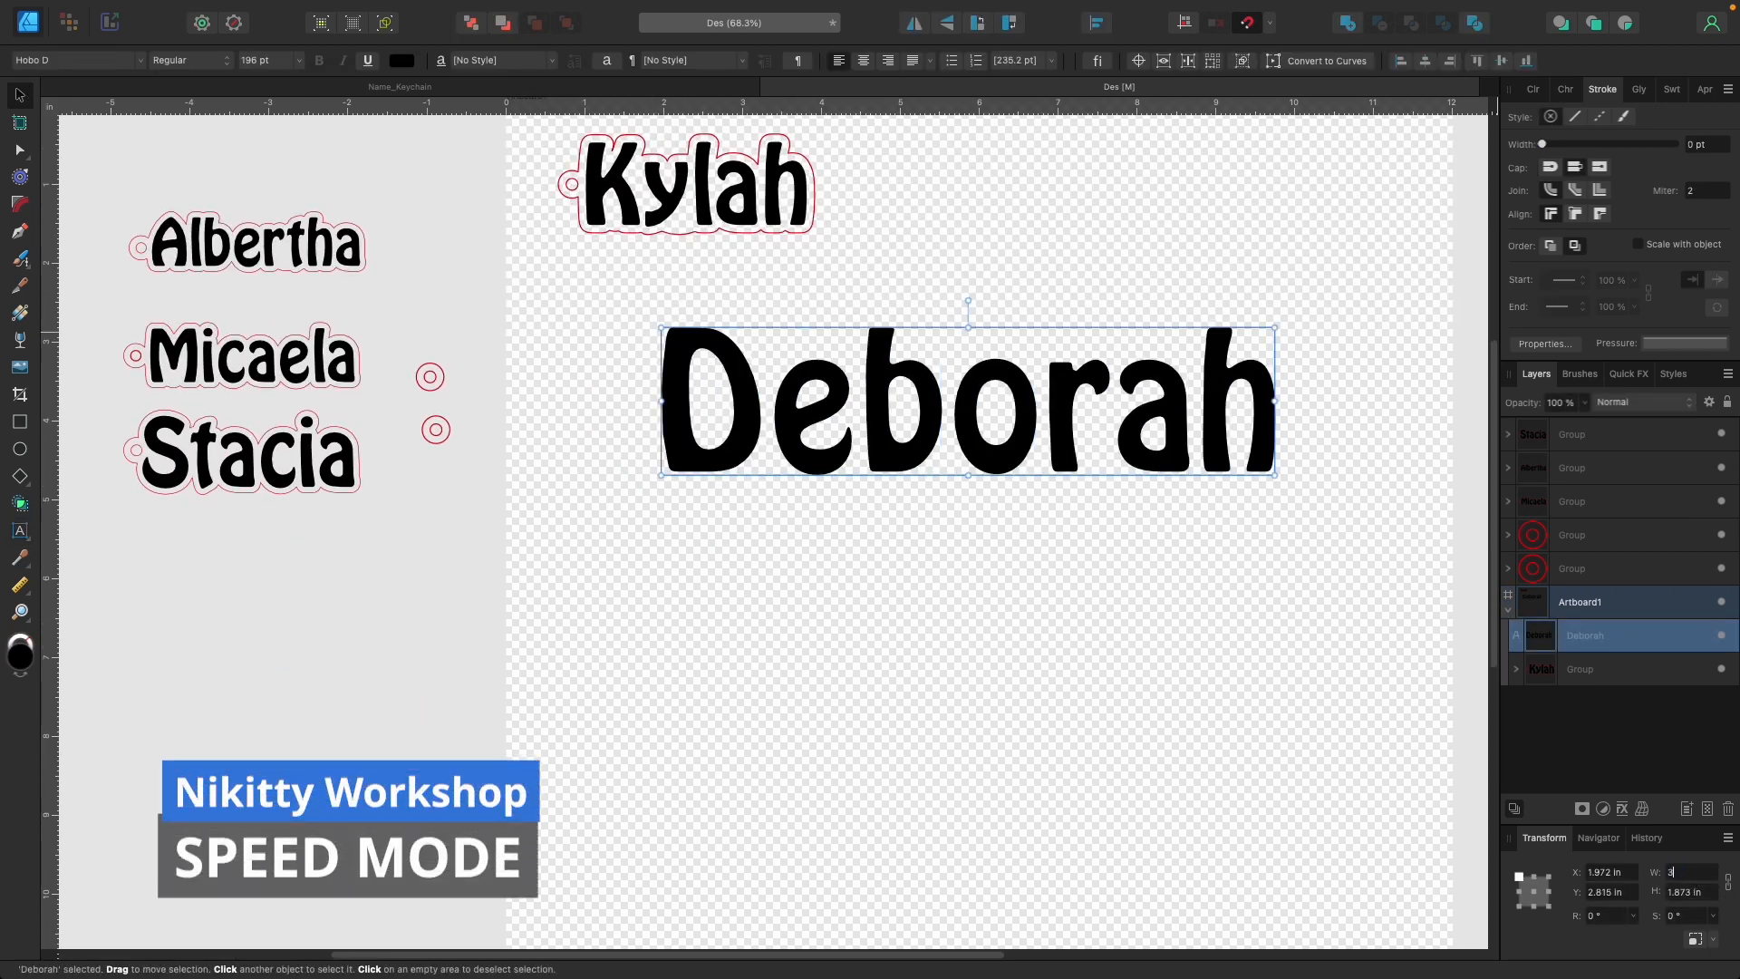
{"action": "key", "text": "BackSpace"}
{"action": "type", "text": "2.8"}
{"action": "key", "text": "Return"}
Duplicate the new name directly below itself and replace the copy's text with a hyphenated double name.
{"action": "left_click_drag", "start_coordinate": [849, 360], "coordinate": [778, 430]}
{"action": "double_click", "coordinate": [778, 432]}
{"action": "left_click", "coordinate": [823, 421]}
{"action": "key", "text": "BackSpace"}
{"action": "key", "text": "BackSpace"}
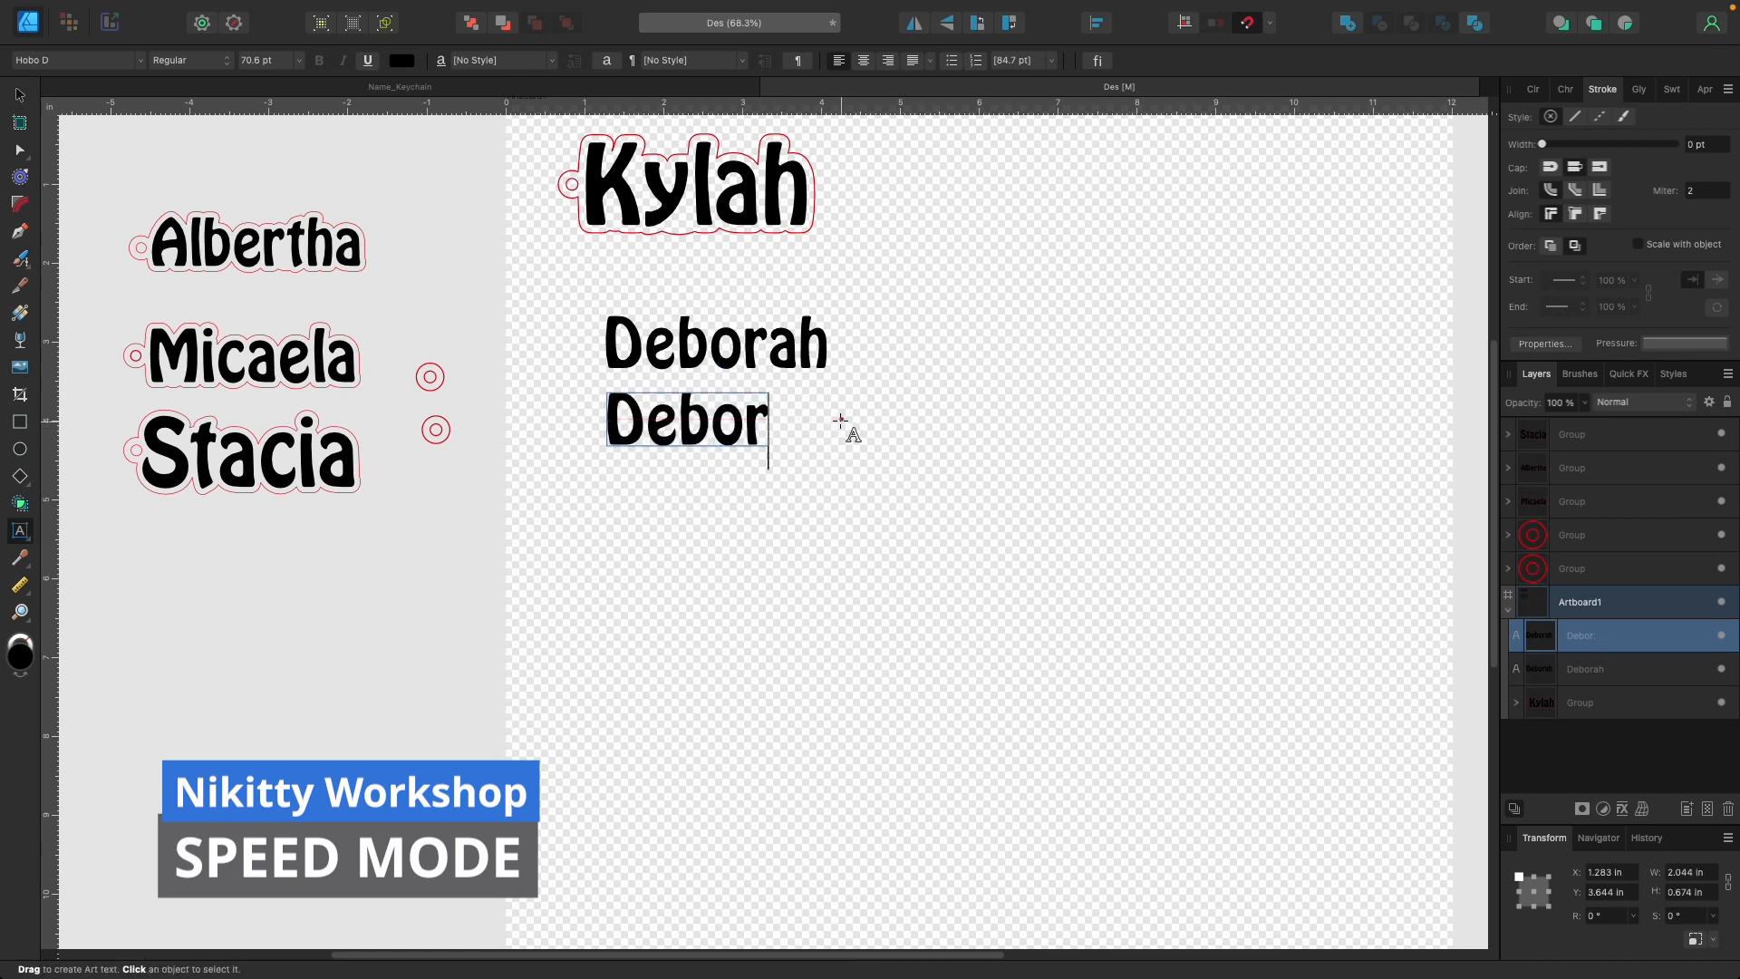
{"action": "key", "text": "BackSpace"}
{"action": "key", "text": "BackSpace"}
{"action": "key", "text": "BackSpace"}
{"action": "key", "text": "BackSpace"}
{"action": "key", "text": "BackSpace"}
{"action": "type", "text": "Terry"}
{"action": "type", "text": "Ann"}
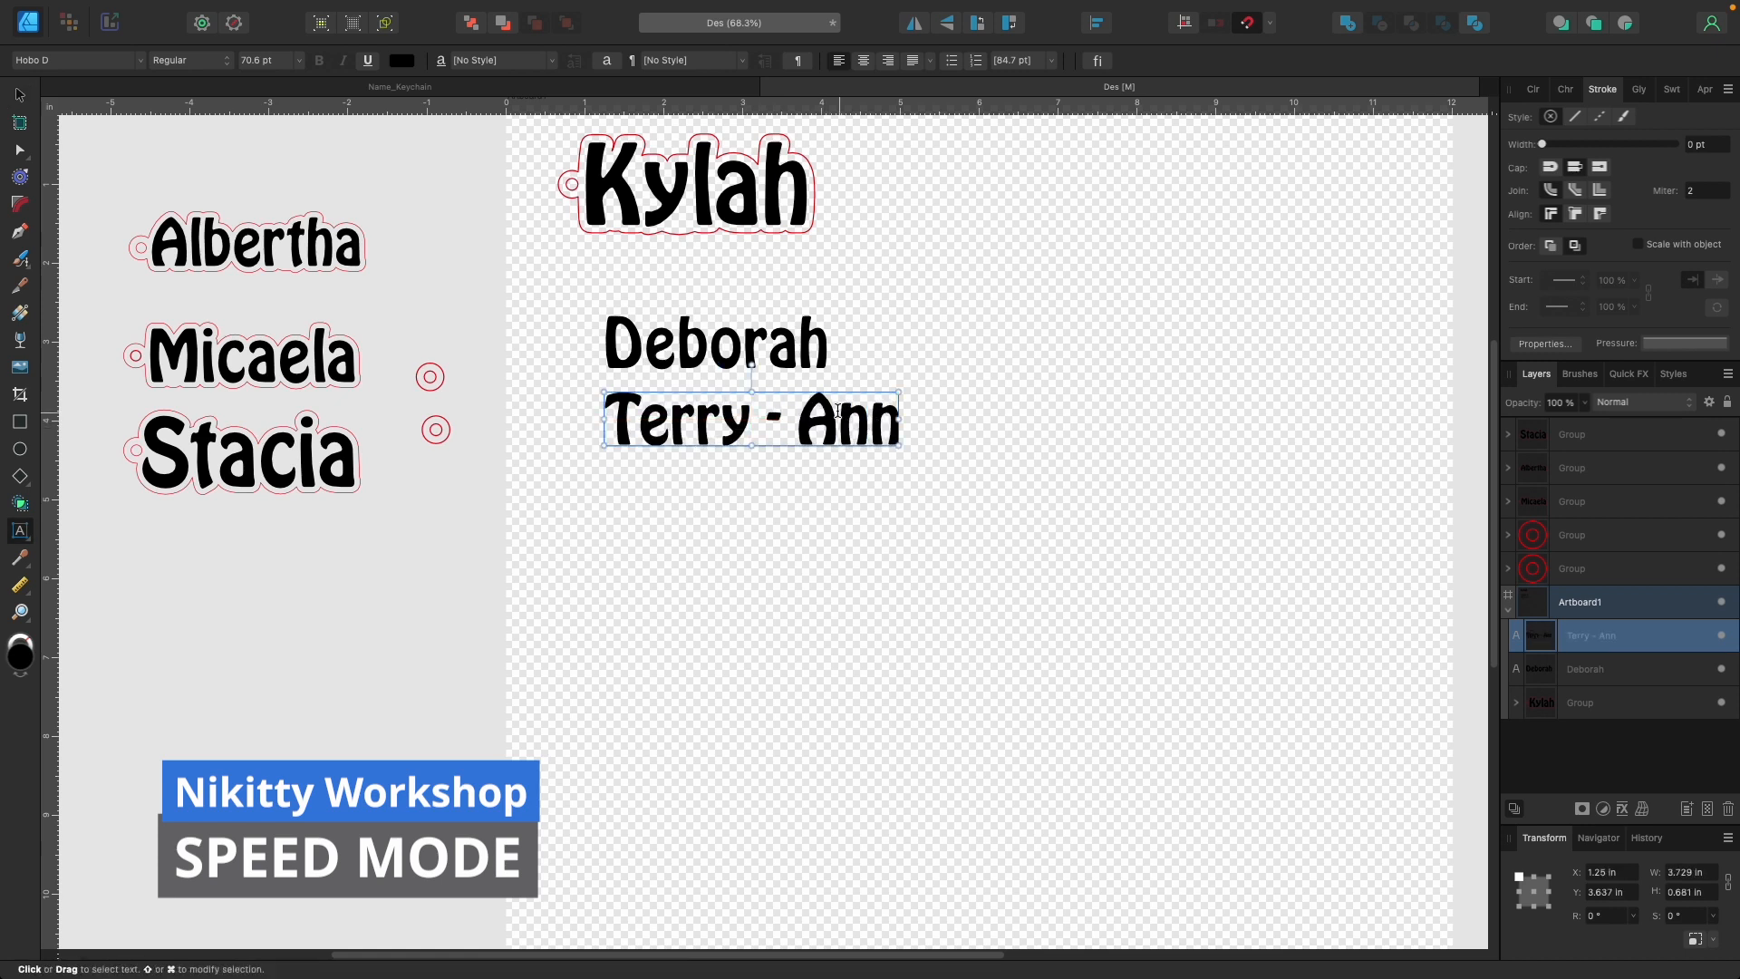
{"action": "key", "text": "Escape"}
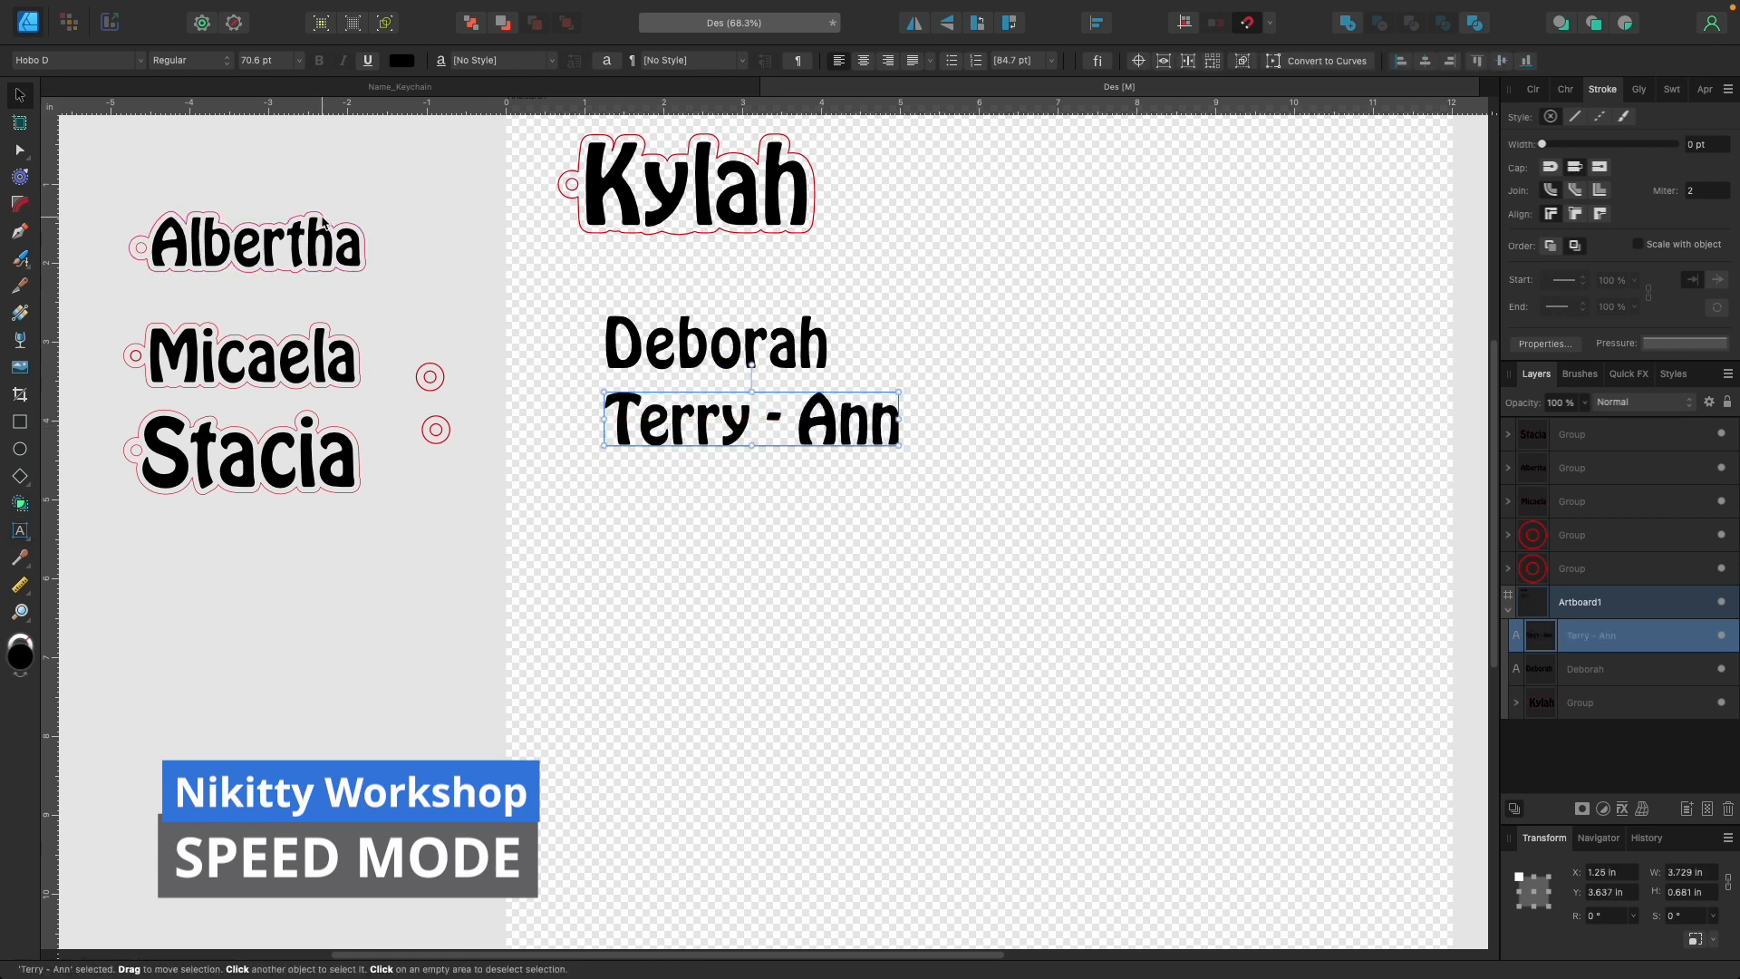
Remove the spaces around the hyphen in the double name and set the text's width to 3 in.
{"action": "double_click", "coordinate": [759, 421]}
{"action": "key", "text": "BackSpace"}
{"action": "key", "text": "Right"}
{"action": "key", "text": "Right"}
{"action": "key", "text": "BackSpace"}
{"action": "left_click", "coordinate": [20, 95]}
{"action": "left_click", "coordinate": [1687, 871]}
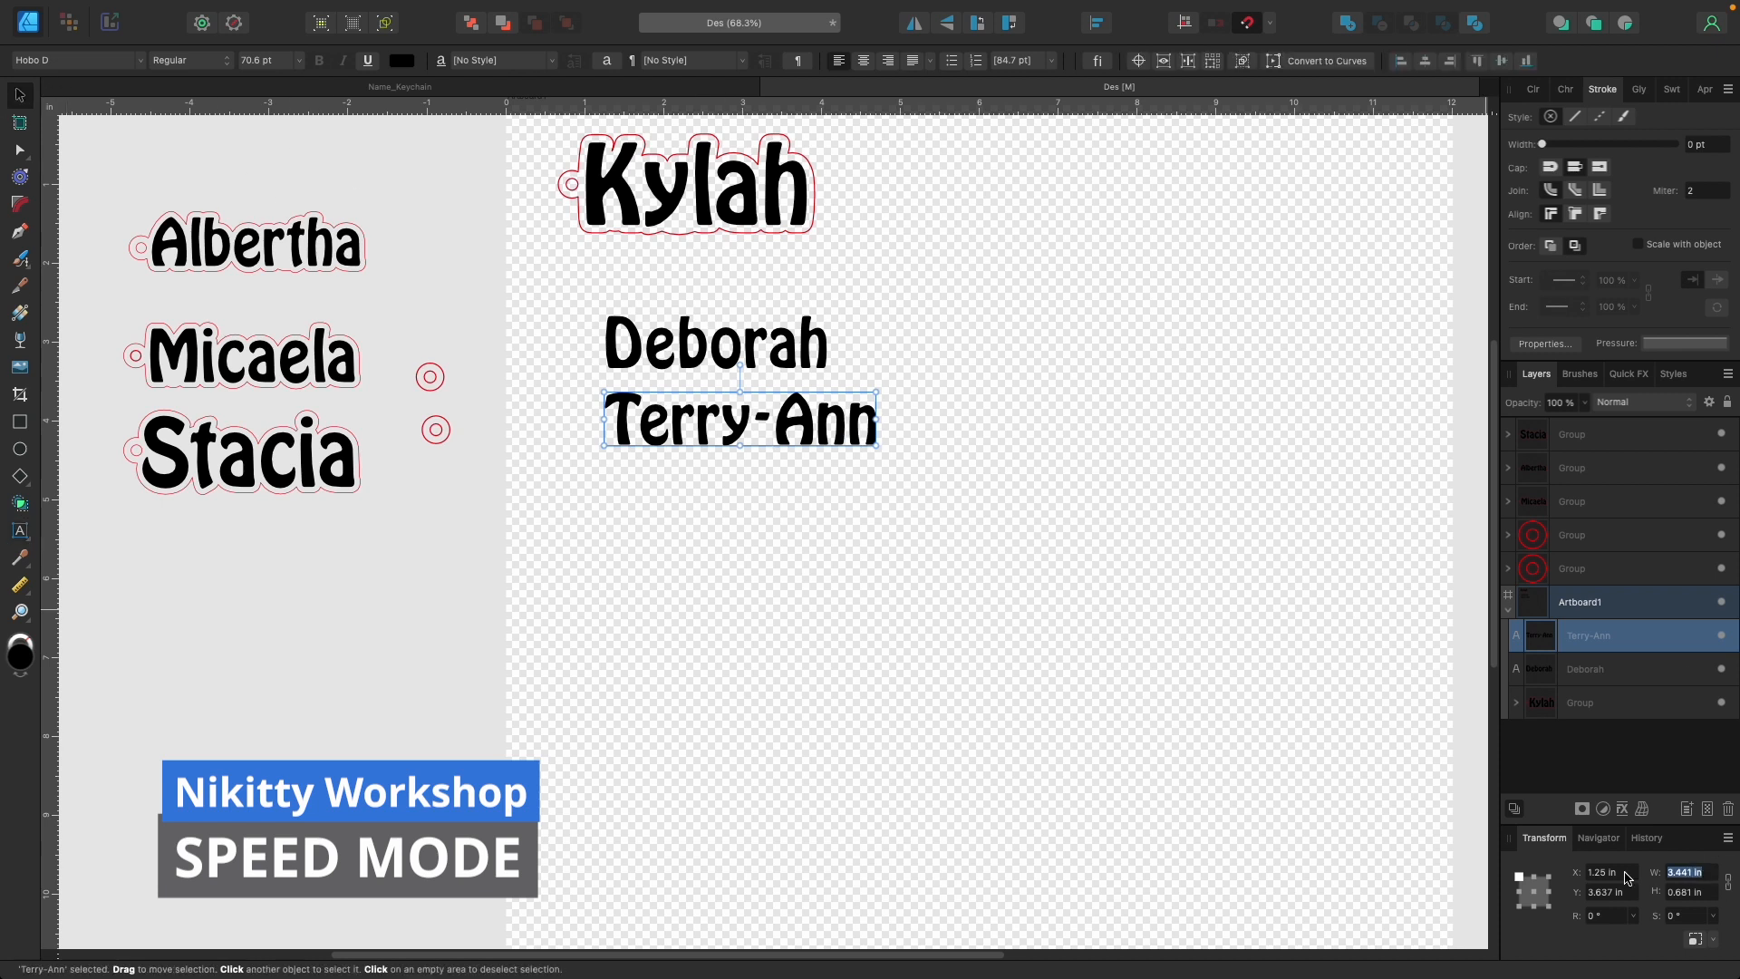
{"action": "type", "text": "3"}
{"action": "key", "text": "Return"}
Duplicate the hyphenated name below itself and replace the copy's text with the third name.
{"action": "left_click_drag", "start_coordinate": [785, 415], "coordinate": [788, 483], "text": "alt"}
{"action": "double_click", "coordinate": [840, 495]}
{"action": "key", "text": "BackSpace"}
{"action": "key", "text": "BackSpace"}
{"action": "key", "text": "BackSpace"}
{"action": "key", "text": "BackSpace"}
{"action": "key", "text": "BackSpace"}
{"action": "key", "text": "BackSpace"}
{"action": "key", "text": "BackSpace"}
{"action": "key", "text": "BackSpace"}
{"action": "key", "text": "BackSpace"}
{"action": "type", "text": "Shanti"}
Set the width of the third name to 3 in.
{"action": "key", "text": "Escape"}
{"action": "left_click", "coordinate": [1687, 871]}
{"action": "type", "text": "3"}
{"action": "key", "text": "Return"}
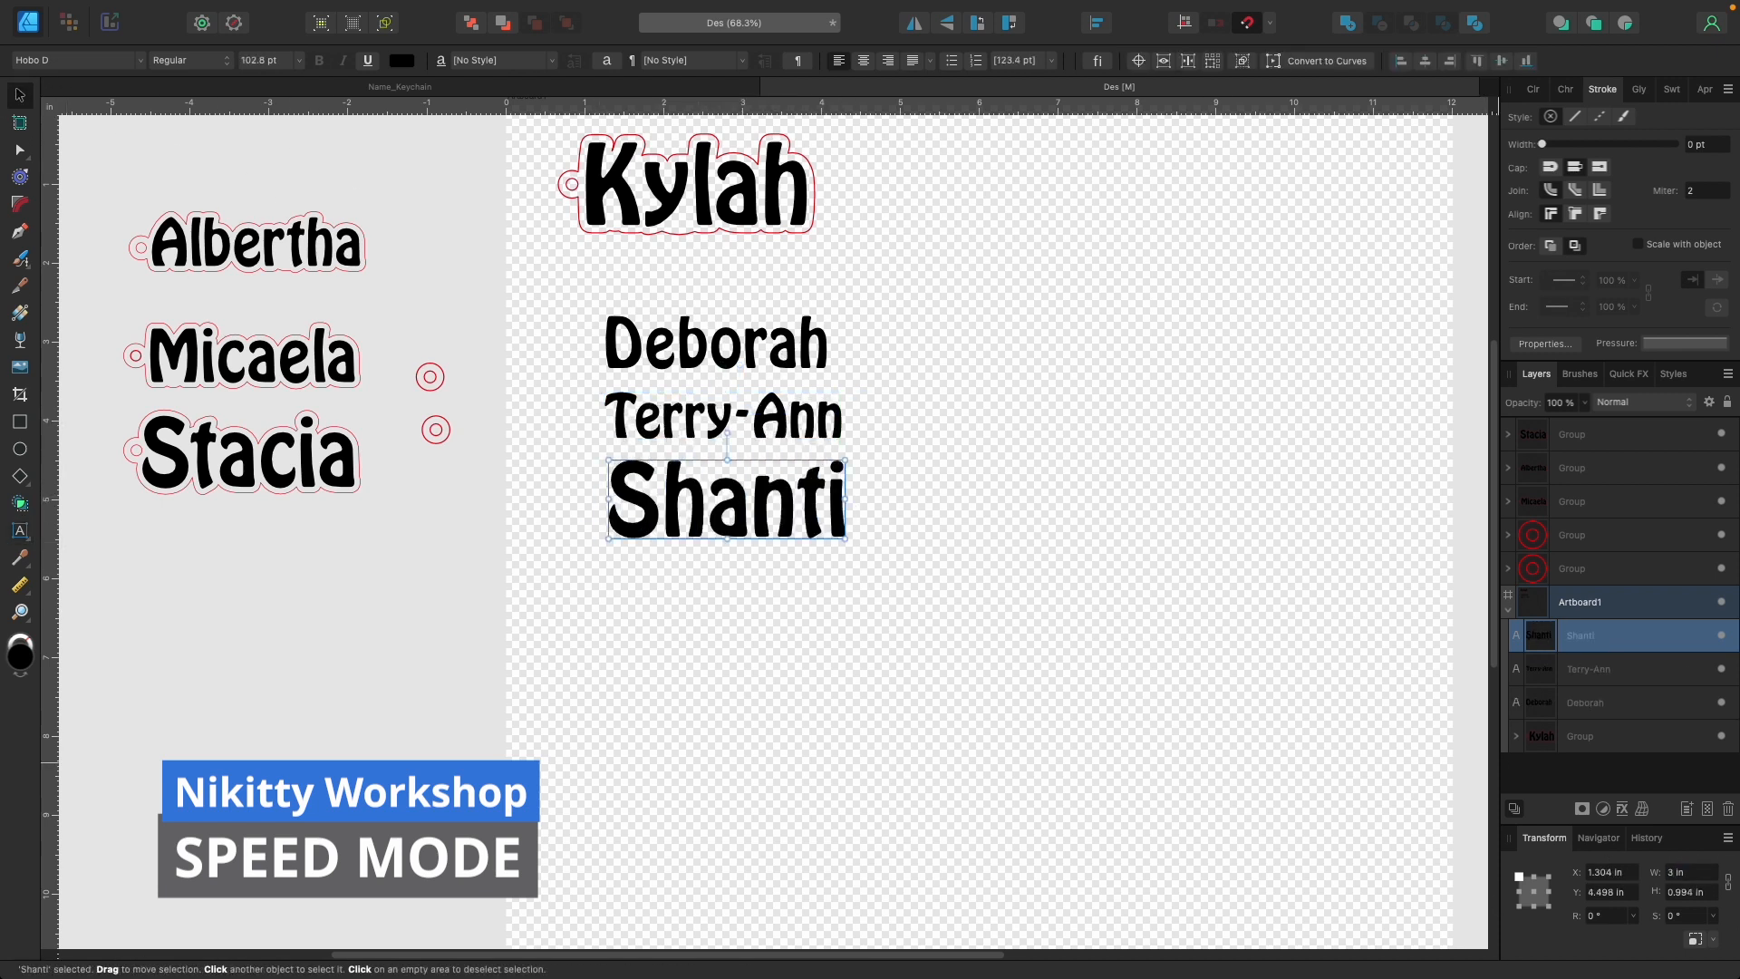
Duplicate the third name below itself and replace the copy's text with the fourth name.
{"action": "left_click_drag", "start_coordinate": [714, 507], "coordinate": [718, 613], "text": "alt"}
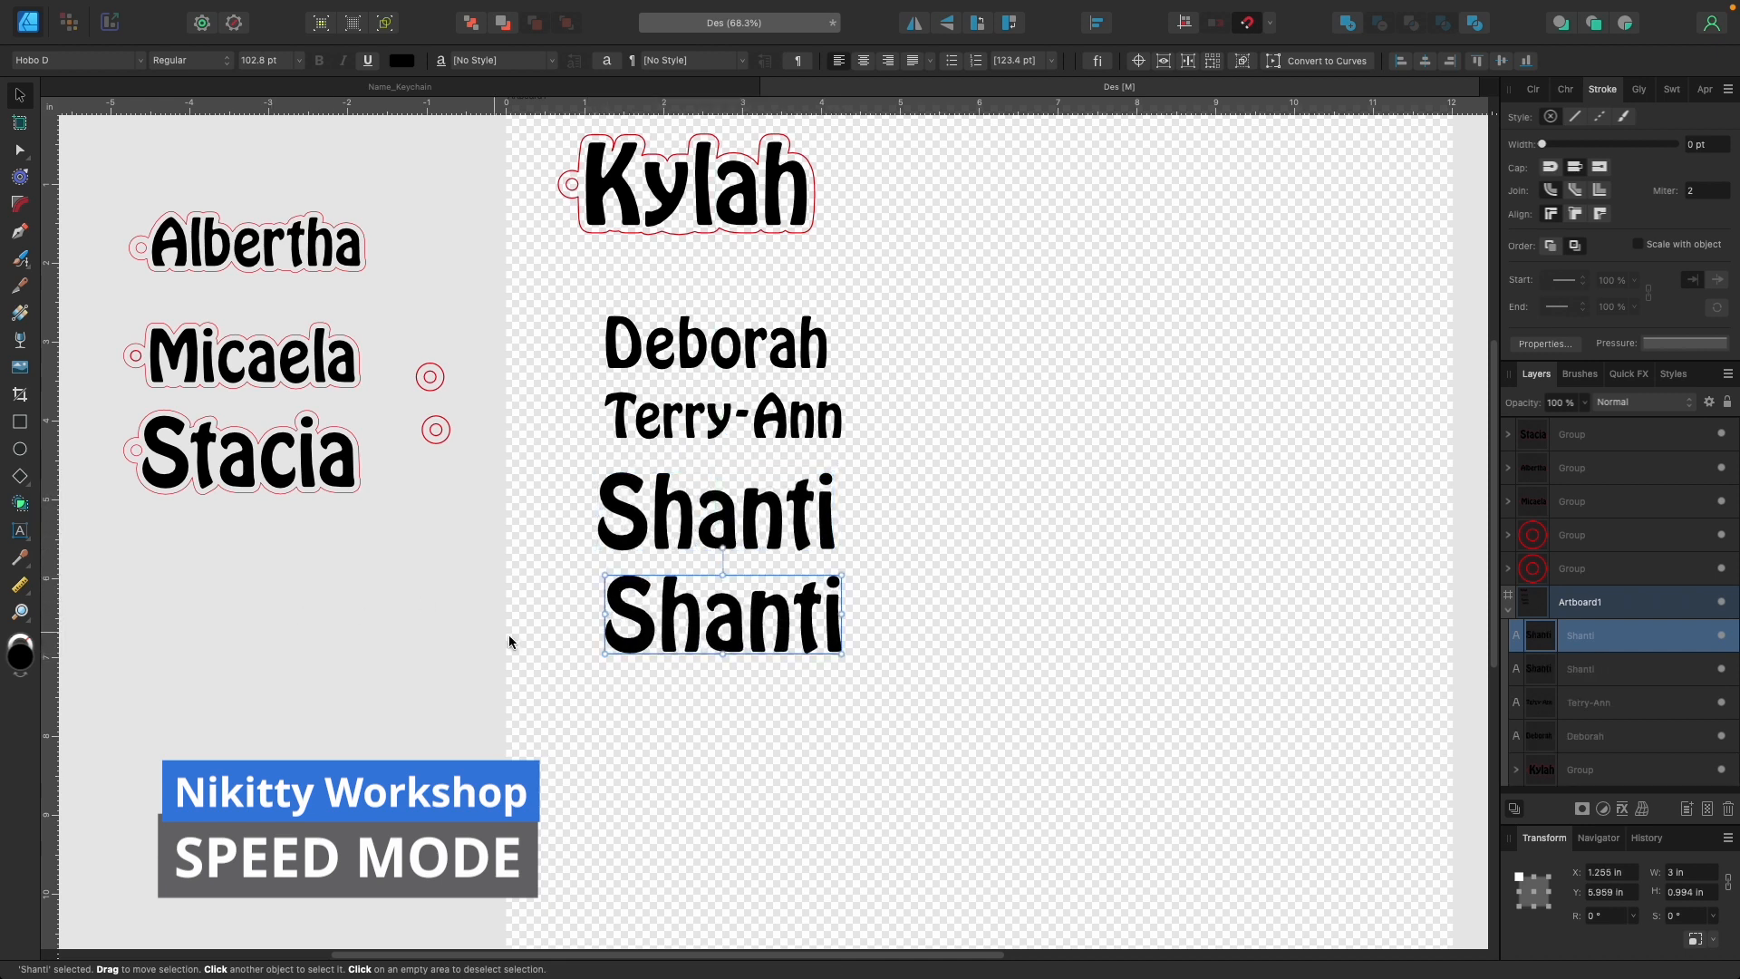
{"action": "double_click", "coordinate": [838, 612]}
{"action": "key", "text": "BackSpace"}
{"action": "key", "text": "BackSpace"}
{"action": "key", "text": "BackSpace"}
{"action": "key", "text": "BackSpace"}
{"action": "key", "text": "BackSpace"}
{"action": "key", "text": "BackSpace"}
{"action": "type", "text": "Sa"}
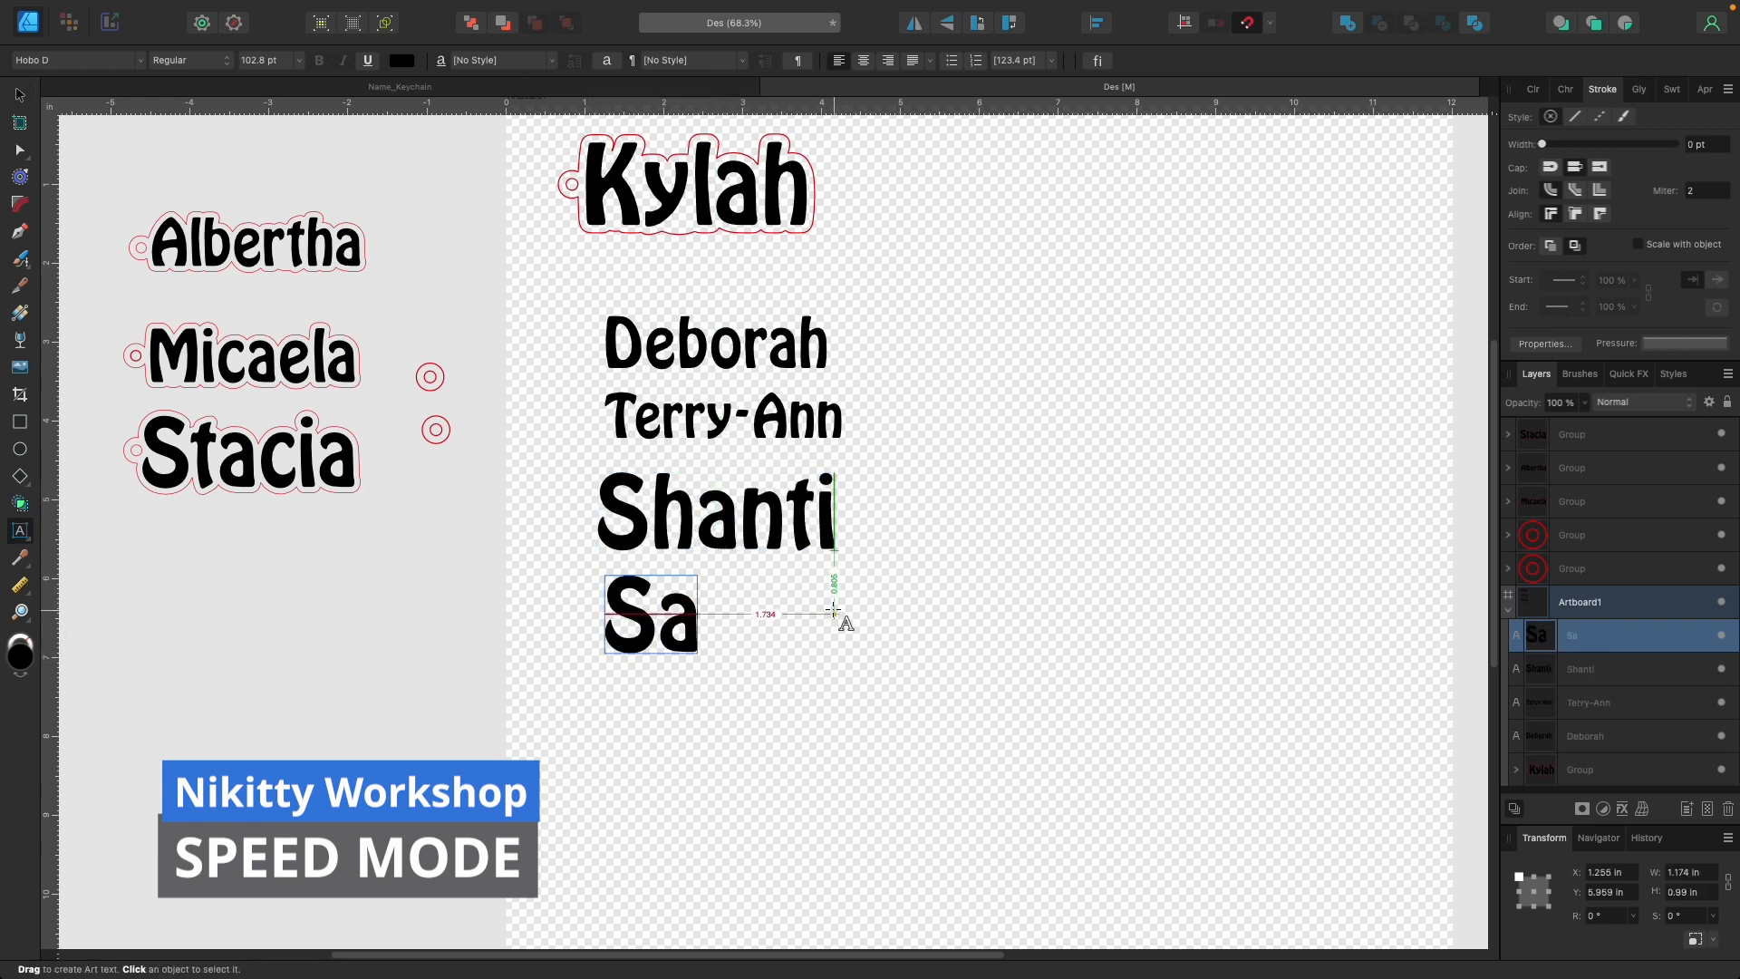
{"action": "type", "text": "nchia"}
Set the width of the fourth name to 3 in.
{"action": "left_click", "coordinate": [20, 96]}
{"action": "left_click", "coordinate": [1703, 872]}
{"action": "type", "text": "3"}
{"action": "key", "text": "Return"}
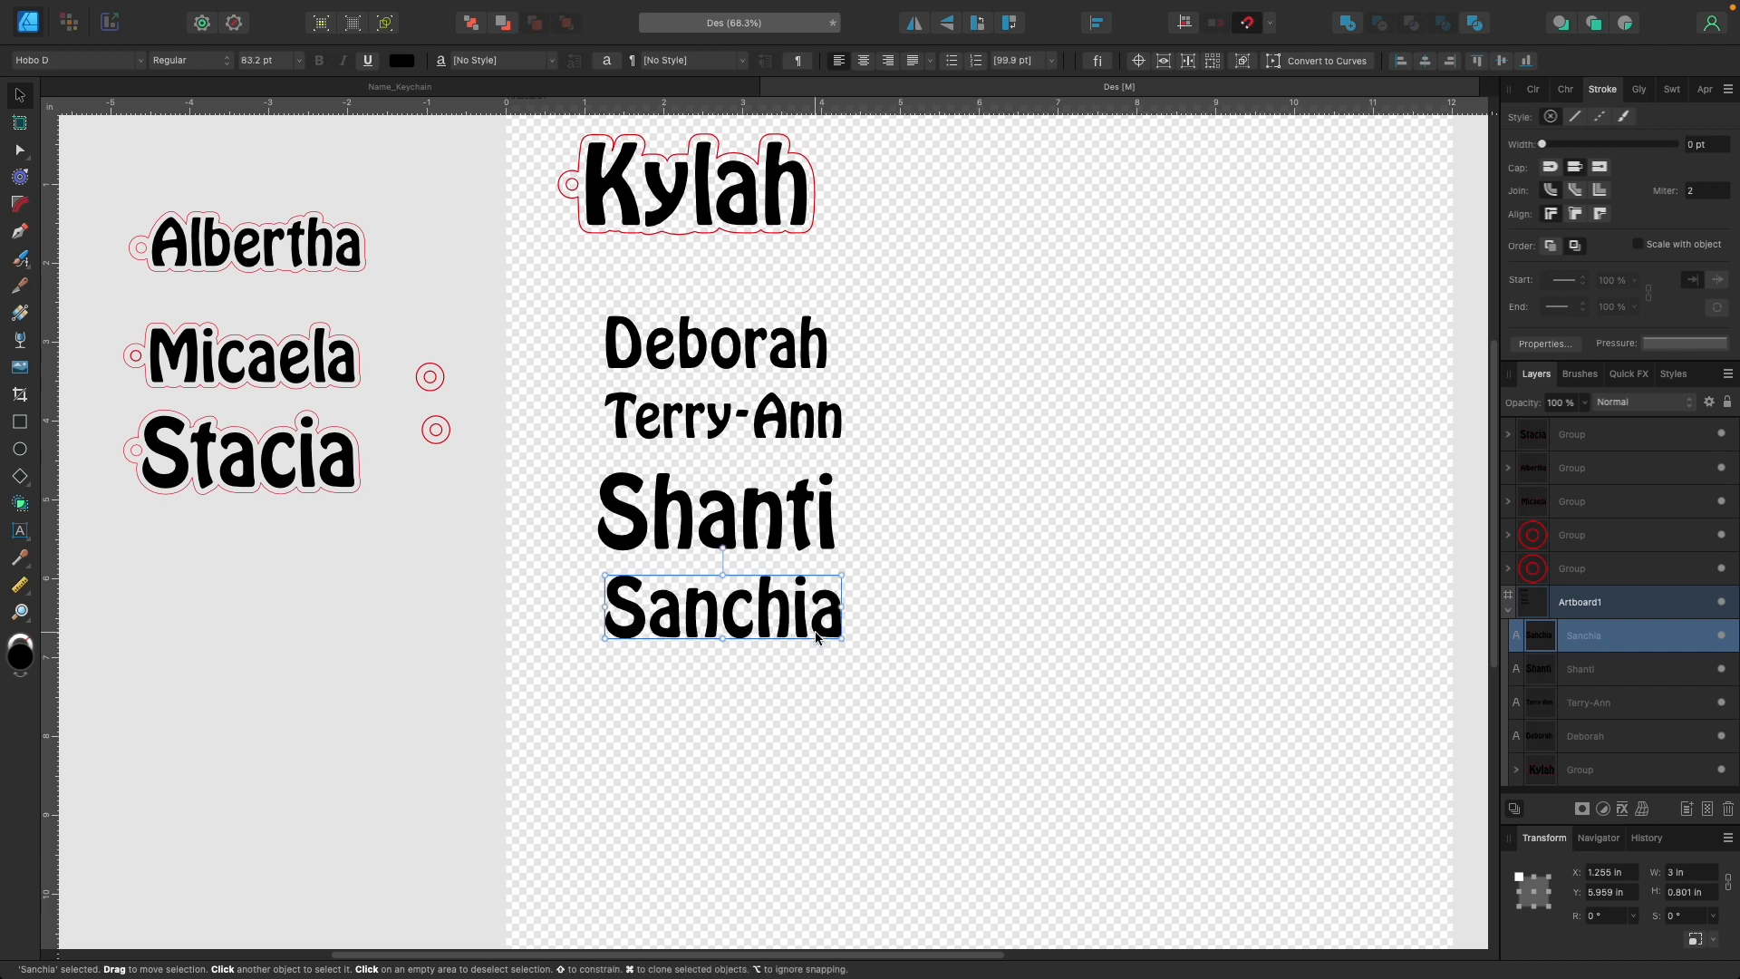
Duplicate the fourth name below itself and replace the copy's text with the fifth name.
{"action": "left_click_drag", "start_coordinate": [815, 645], "coordinate": [815, 727], "text": "alt"}
{"action": "double_click", "coordinate": [835, 700]}
{"action": "key", "text": "BackSpace"}
{"action": "key", "text": "BackSpace"}
{"action": "key", "text": "BackSpace"}
{"action": "key", "text": "BackSpace"}
{"action": "key", "text": "BackSpace"}
{"action": "key", "text": "BackSpace"}
{"action": "key", "text": "BackSpace"}
{"action": "type", "text": "Kaileen"}
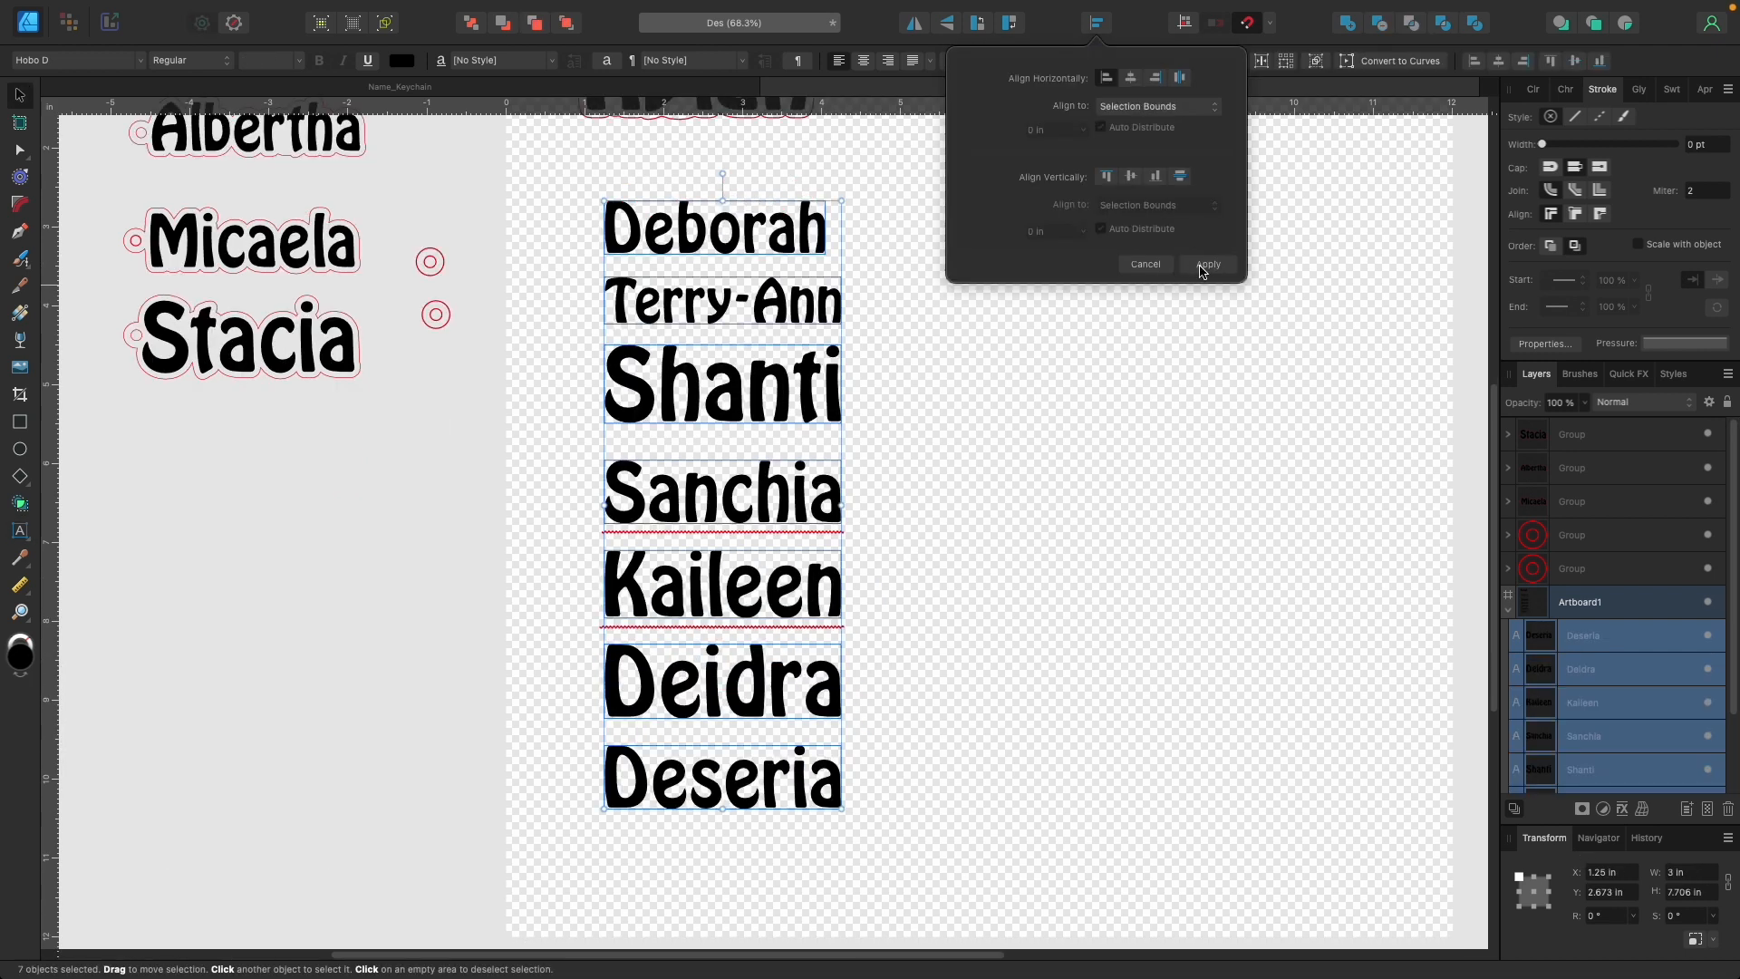
Apply the left alignment to the seven stacked names using the selection bounds, and deselect them.
{"action": "left_click", "coordinate": [1206, 262]}
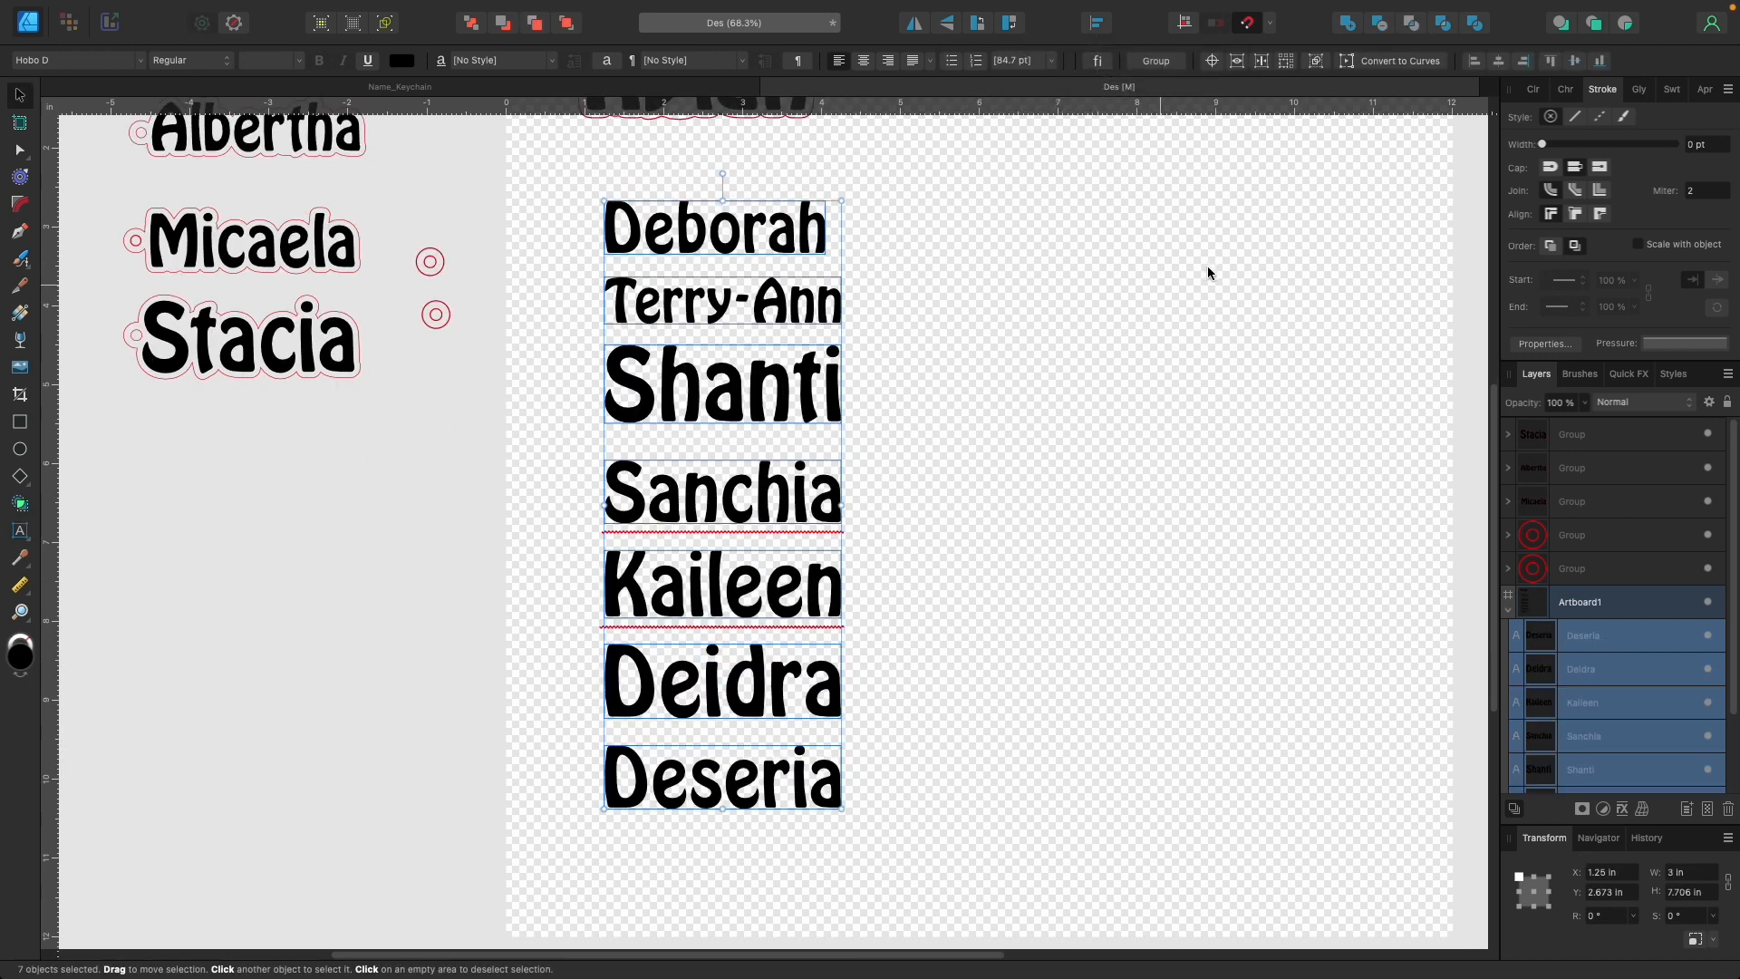
{"action": "left_click", "coordinate": [893, 256]}
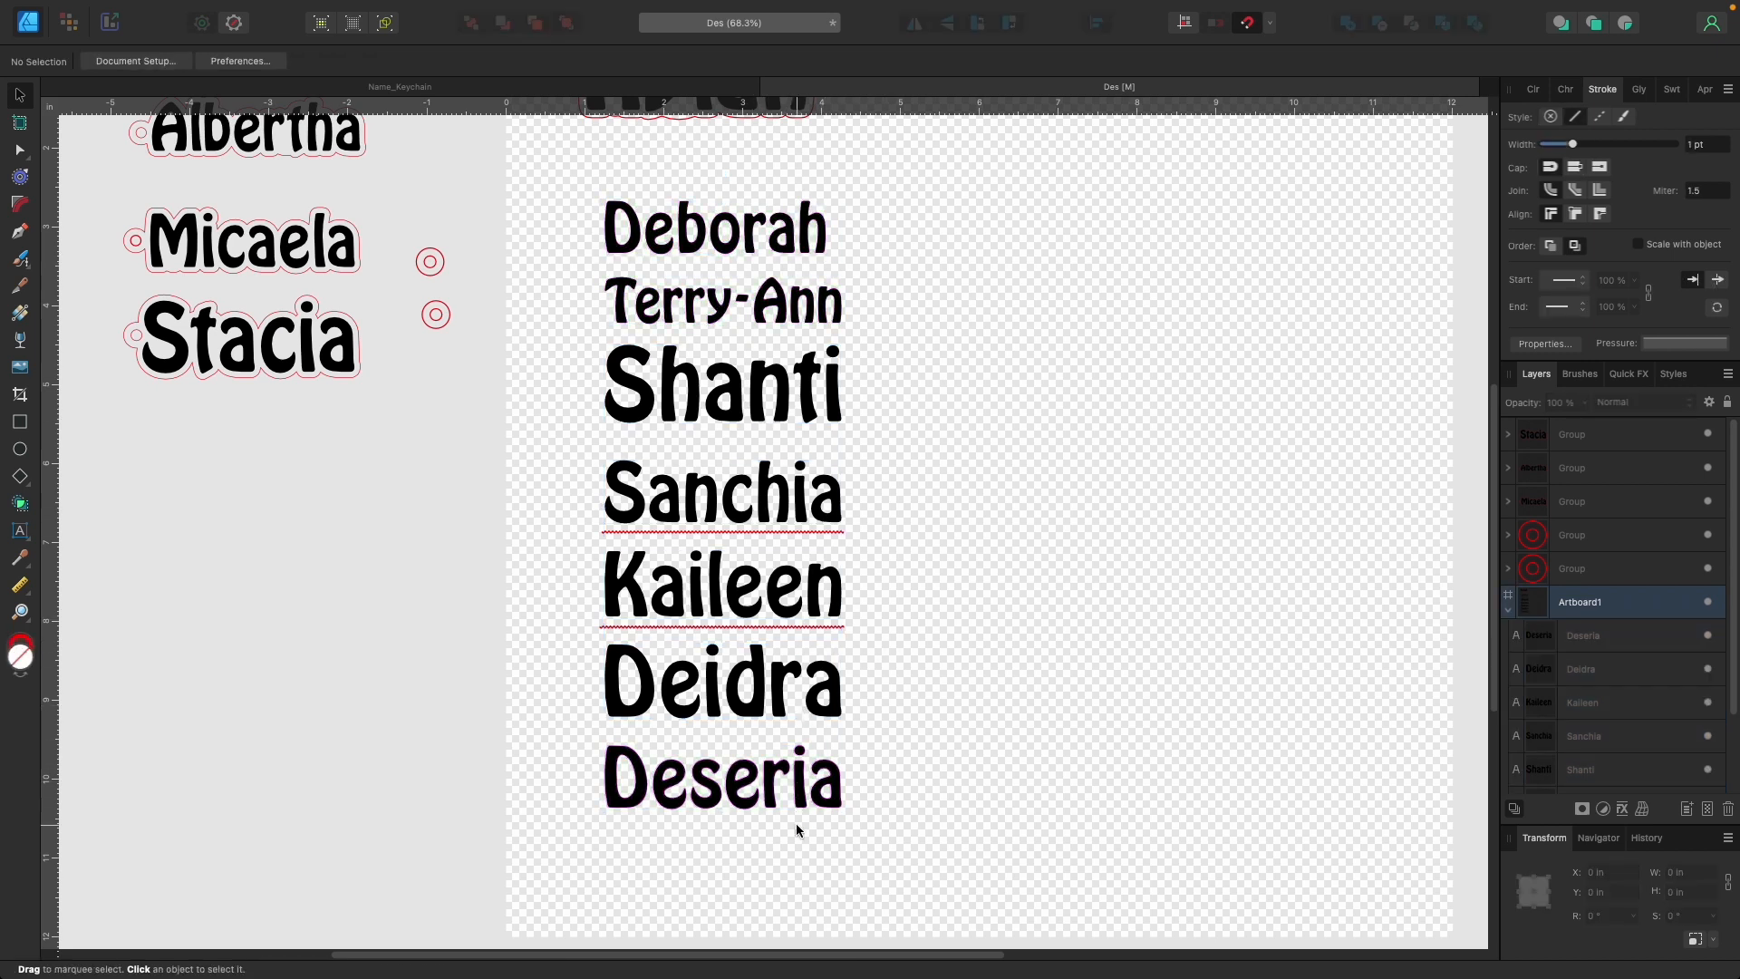
{"action": "left_click", "coordinate": [915, 354]}
Nudge the finished keychain group slightly upward, closer to the artboard's upper edge.
{"action": "scroll", "coordinate": [905, 342], "scroll_direction": "up", "scroll_amount": 5}
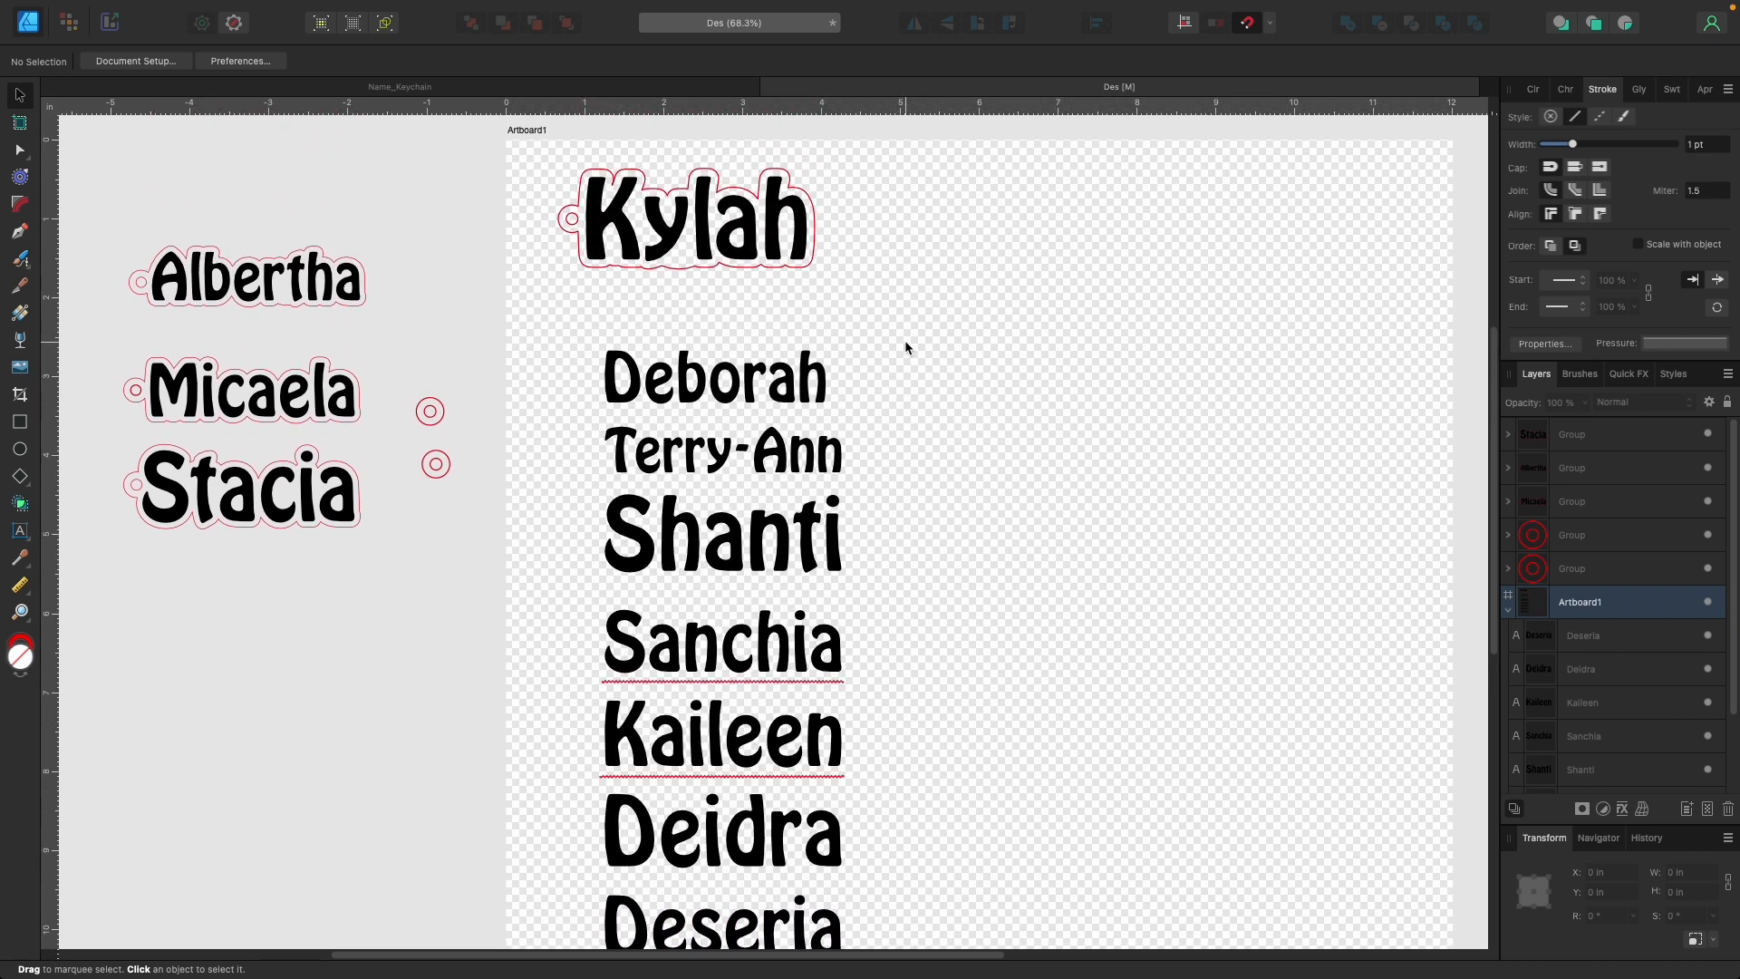
{"action": "left_click_drag", "start_coordinate": [724, 242], "coordinate": [726, 231]}
{"action": "left_click", "coordinate": [898, 382]}
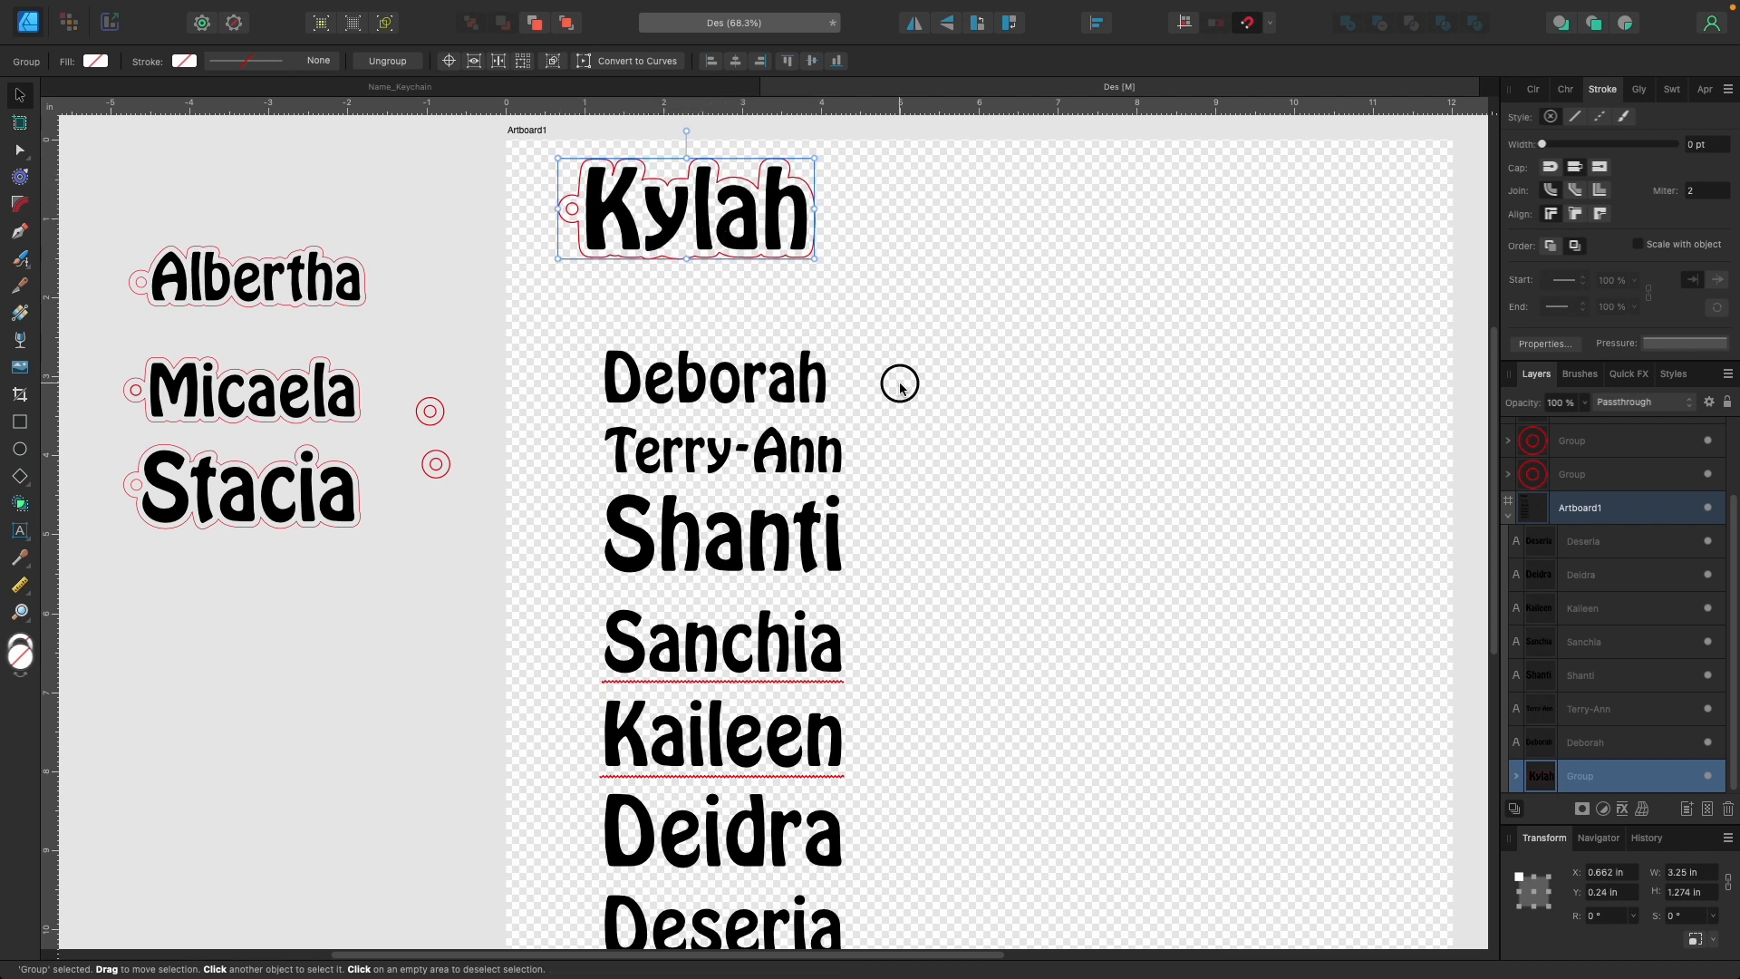
Select all seven names below the keychain, review their alignment options, and deselect them.
{"action": "scroll", "coordinate": [899, 381], "scroll_direction": "down", "scroll_amount": 3}
{"action": "left_click", "coordinate": [556, 248]}
{"action": "left_click_drag", "start_coordinate": [557, 250], "coordinate": [878, 889]}
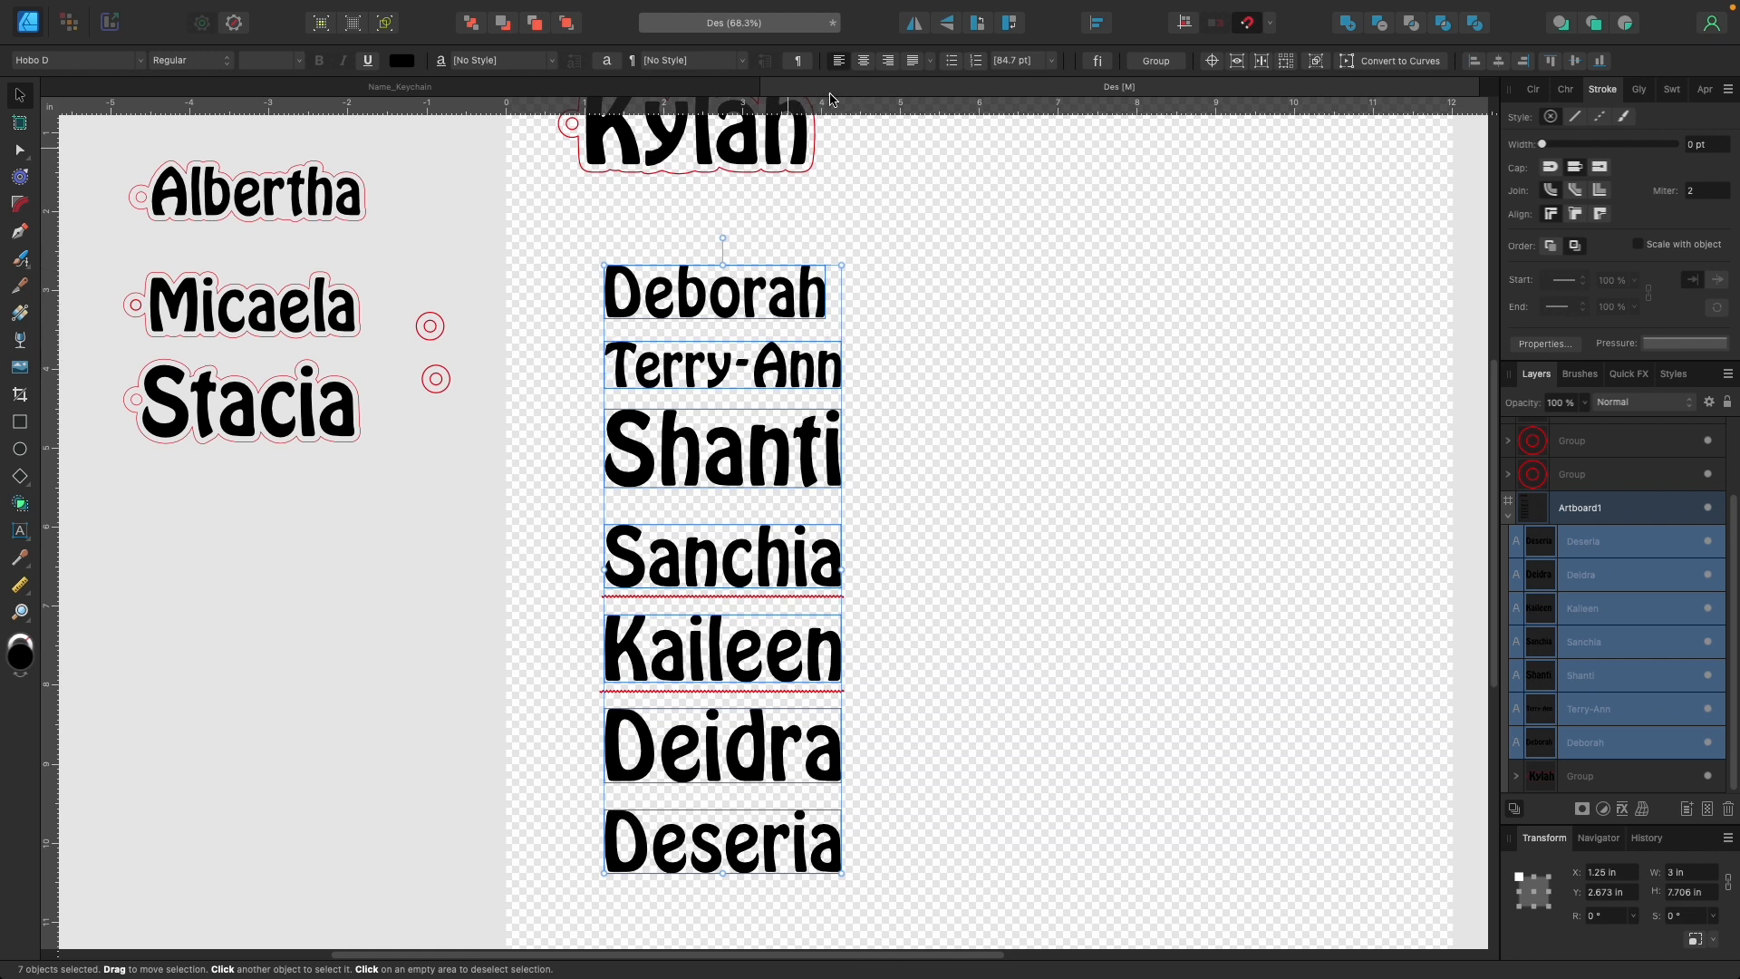
{"action": "left_click", "coordinate": [1100, 24]}
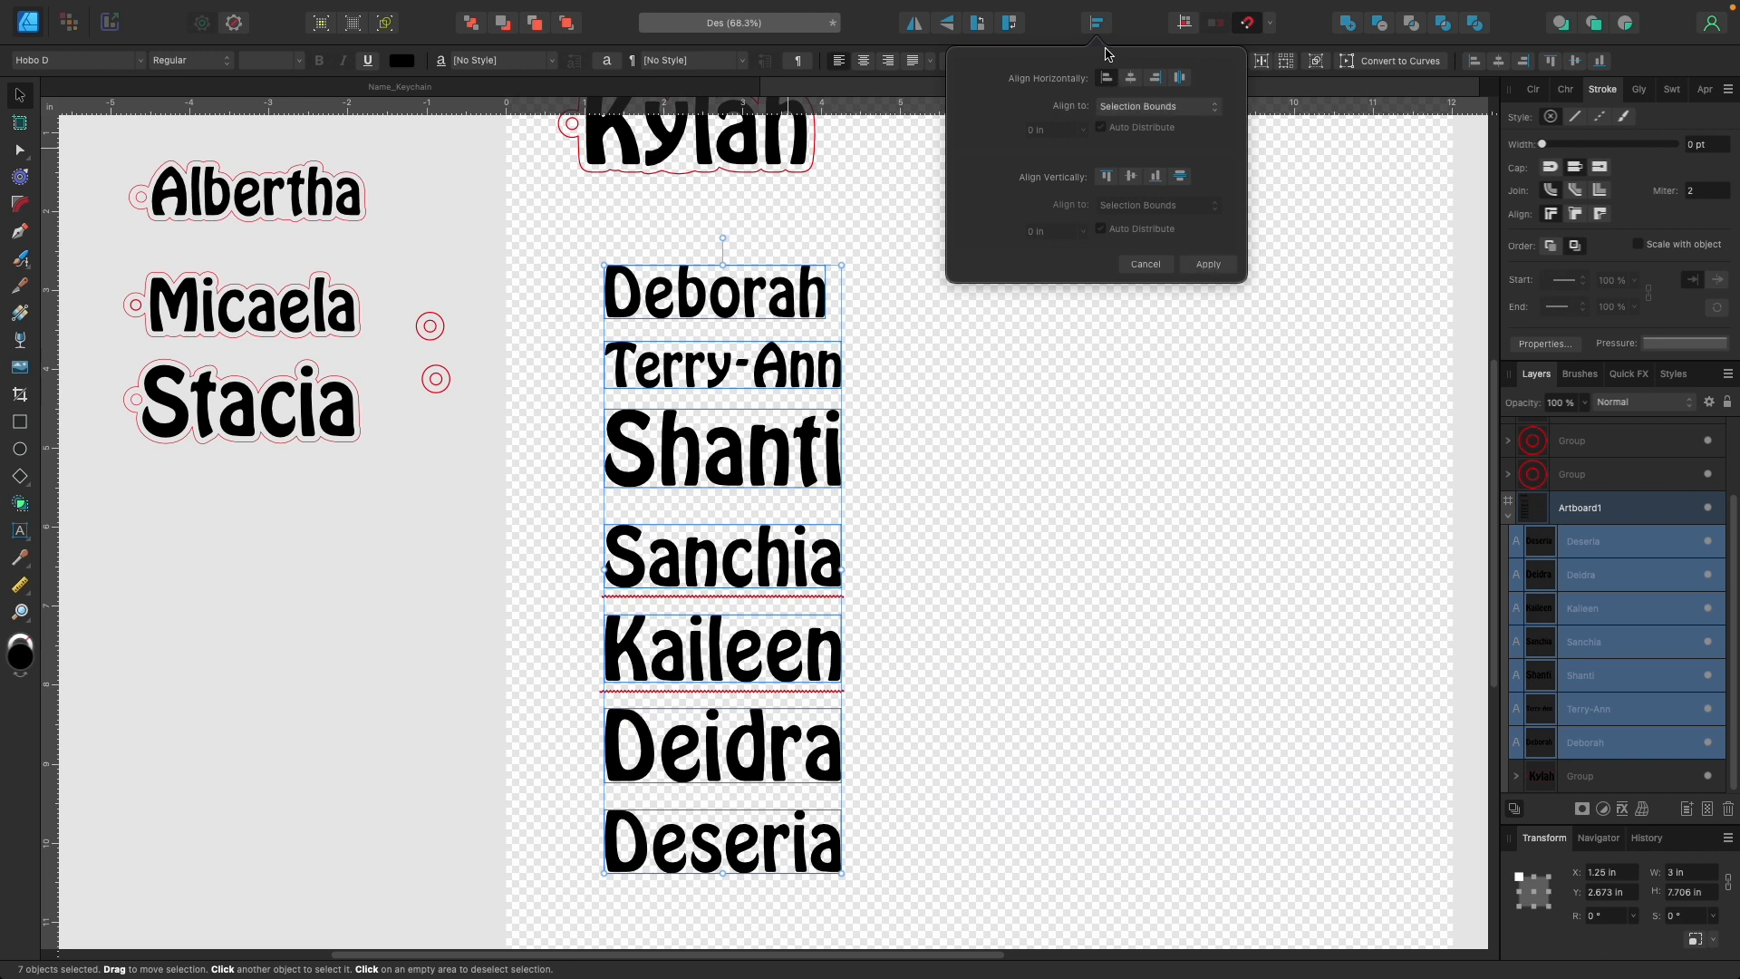
{"action": "left_click", "coordinate": [1377, 356]}
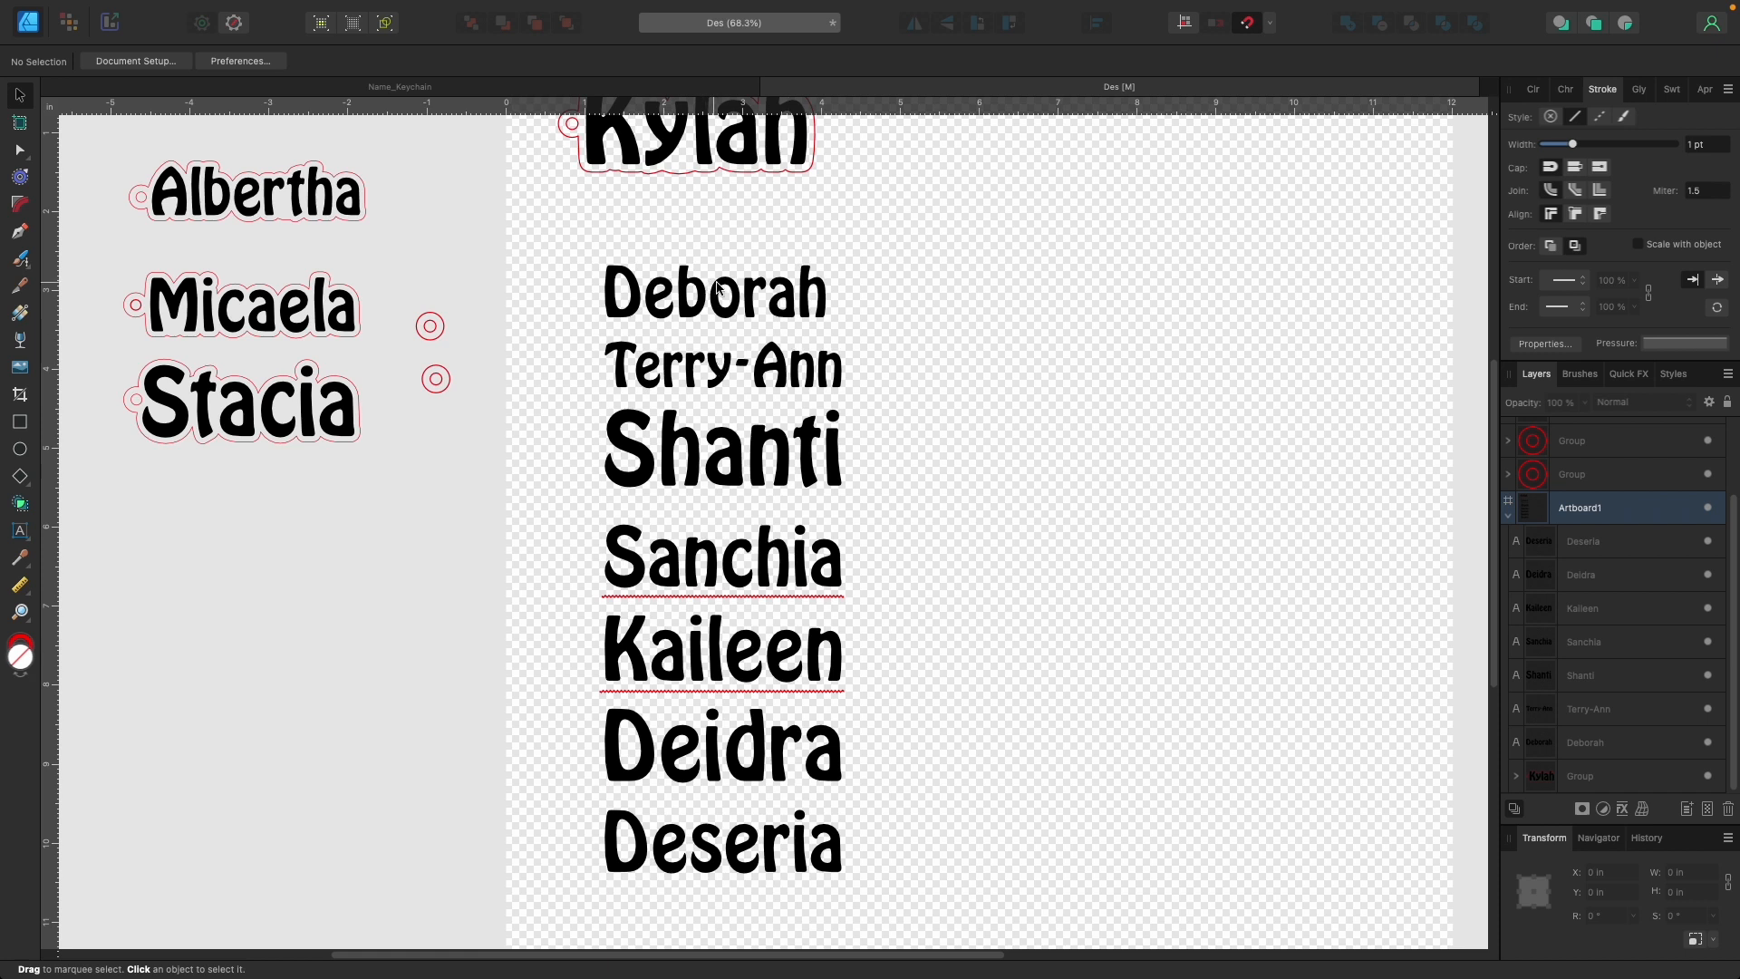
Spread the seven stacked names apart vertically and shift them slightly toward the artboard's left edge.
{"action": "left_click_drag", "start_coordinate": [689, 297], "coordinate": [691, 265]}
{"action": "left_click_drag", "start_coordinate": [716, 387], "coordinate": [701, 361]}
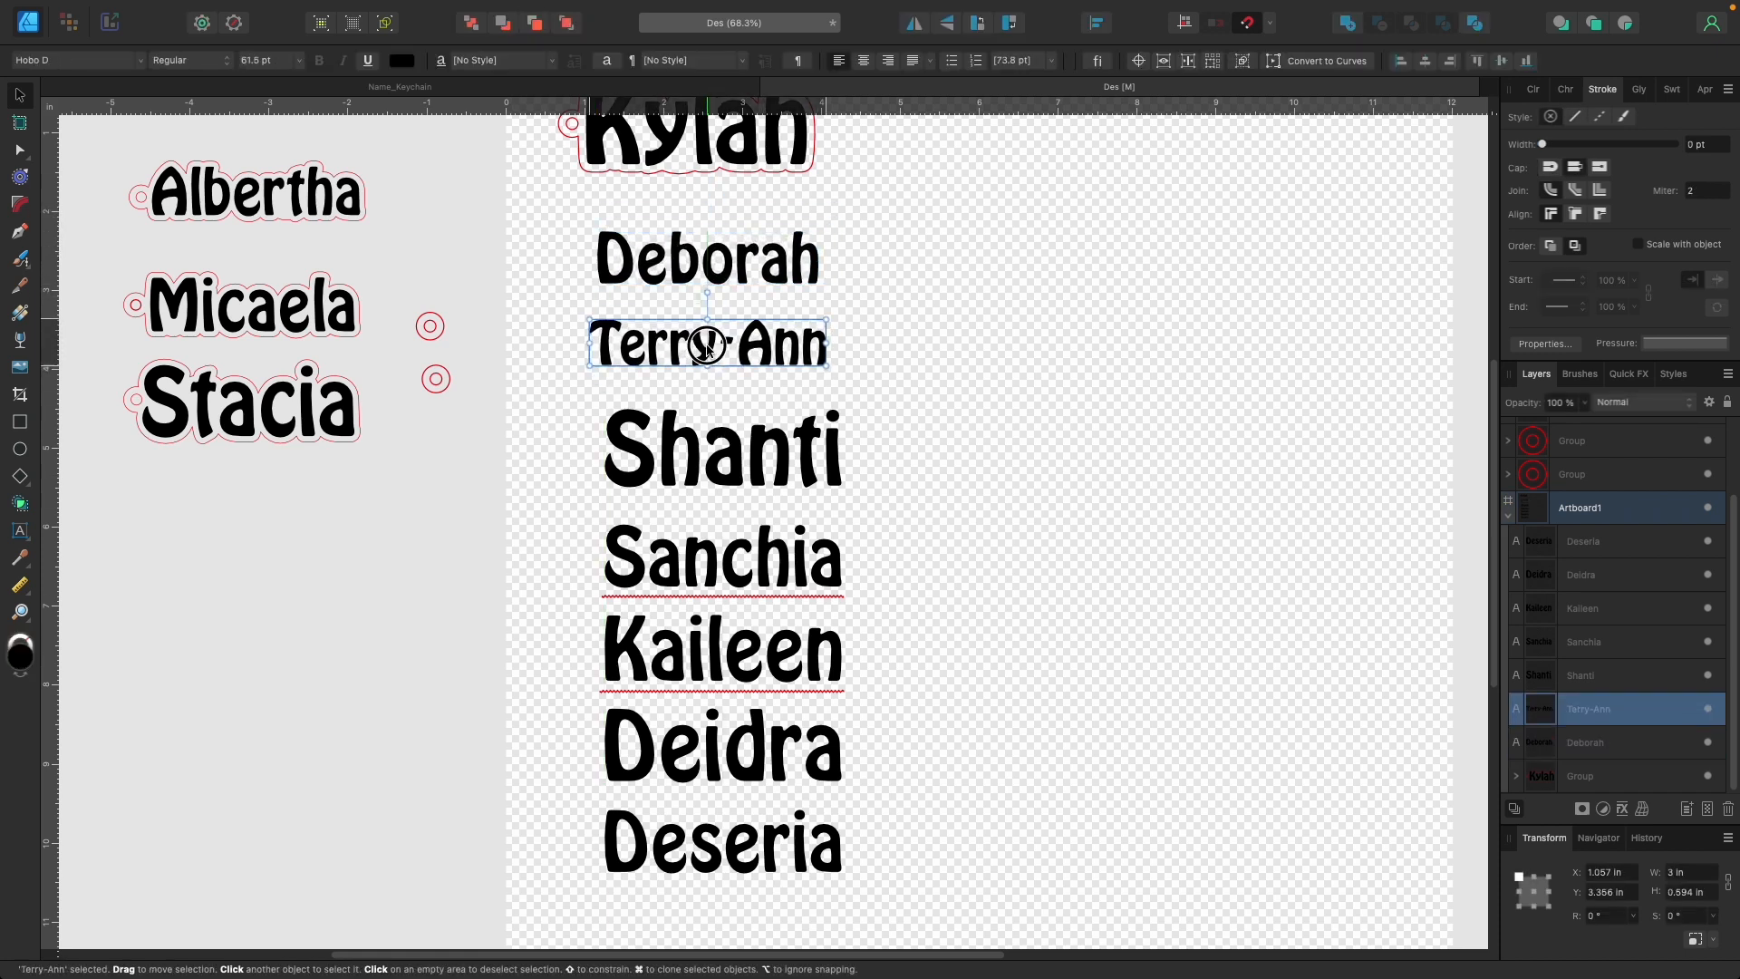
{"action": "left_click_drag", "start_coordinate": [720, 465], "coordinate": [706, 450]}
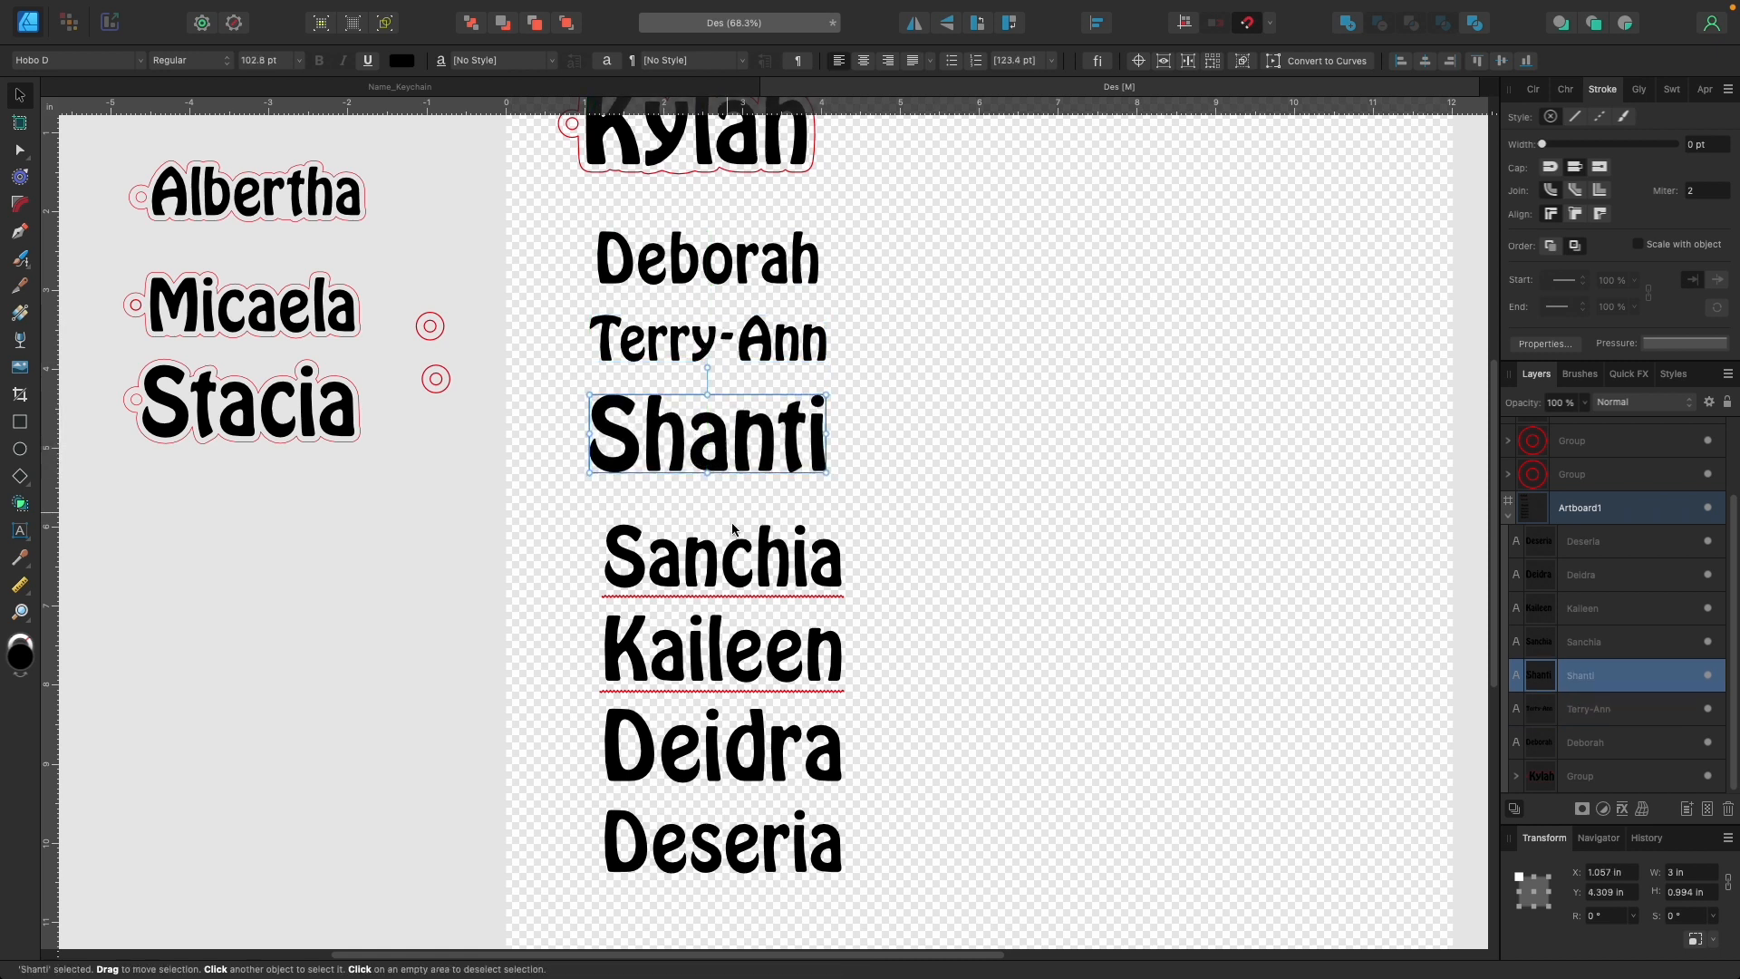
{"action": "left_click", "coordinate": [736, 563]}
{"action": "left_click_drag", "start_coordinate": [735, 563], "coordinate": [712, 550]}
{"action": "left_click_drag", "start_coordinate": [753, 673], "coordinate": [731, 664]}
{"action": "left_click_drag", "start_coordinate": [745, 777], "coordinate": [723, 777]}
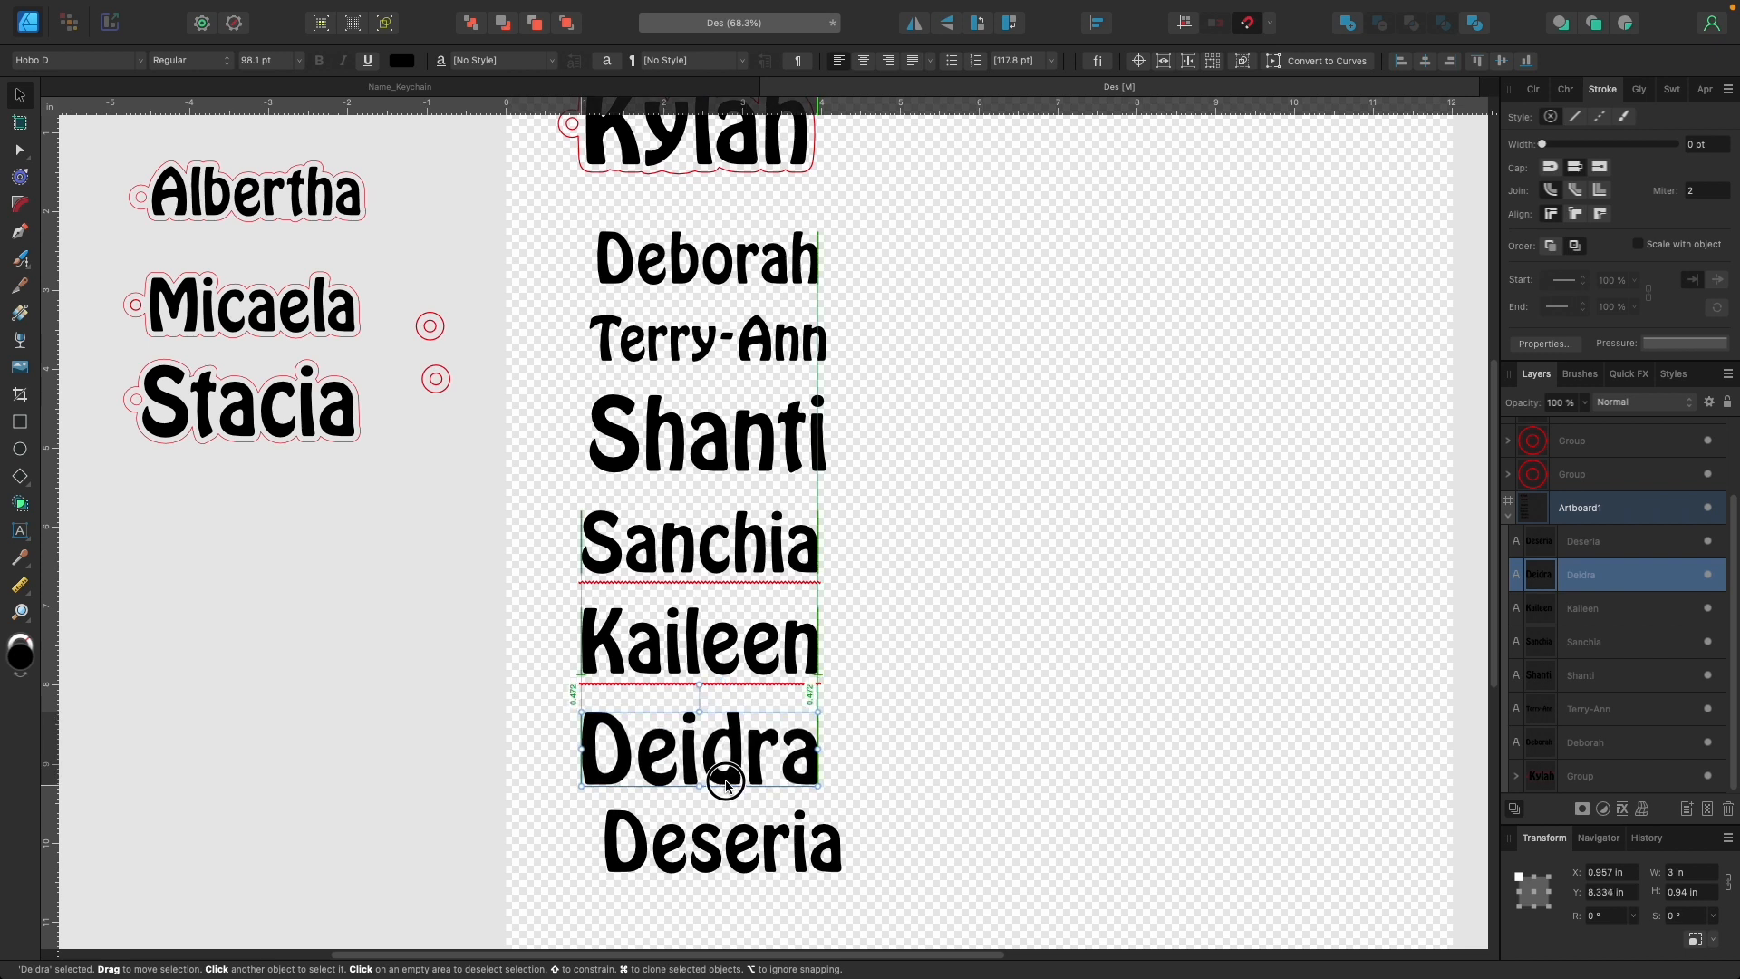
{"action": "left_click_drag", "start_coordinate": [747, 863], "coordinate": [725, 877]}
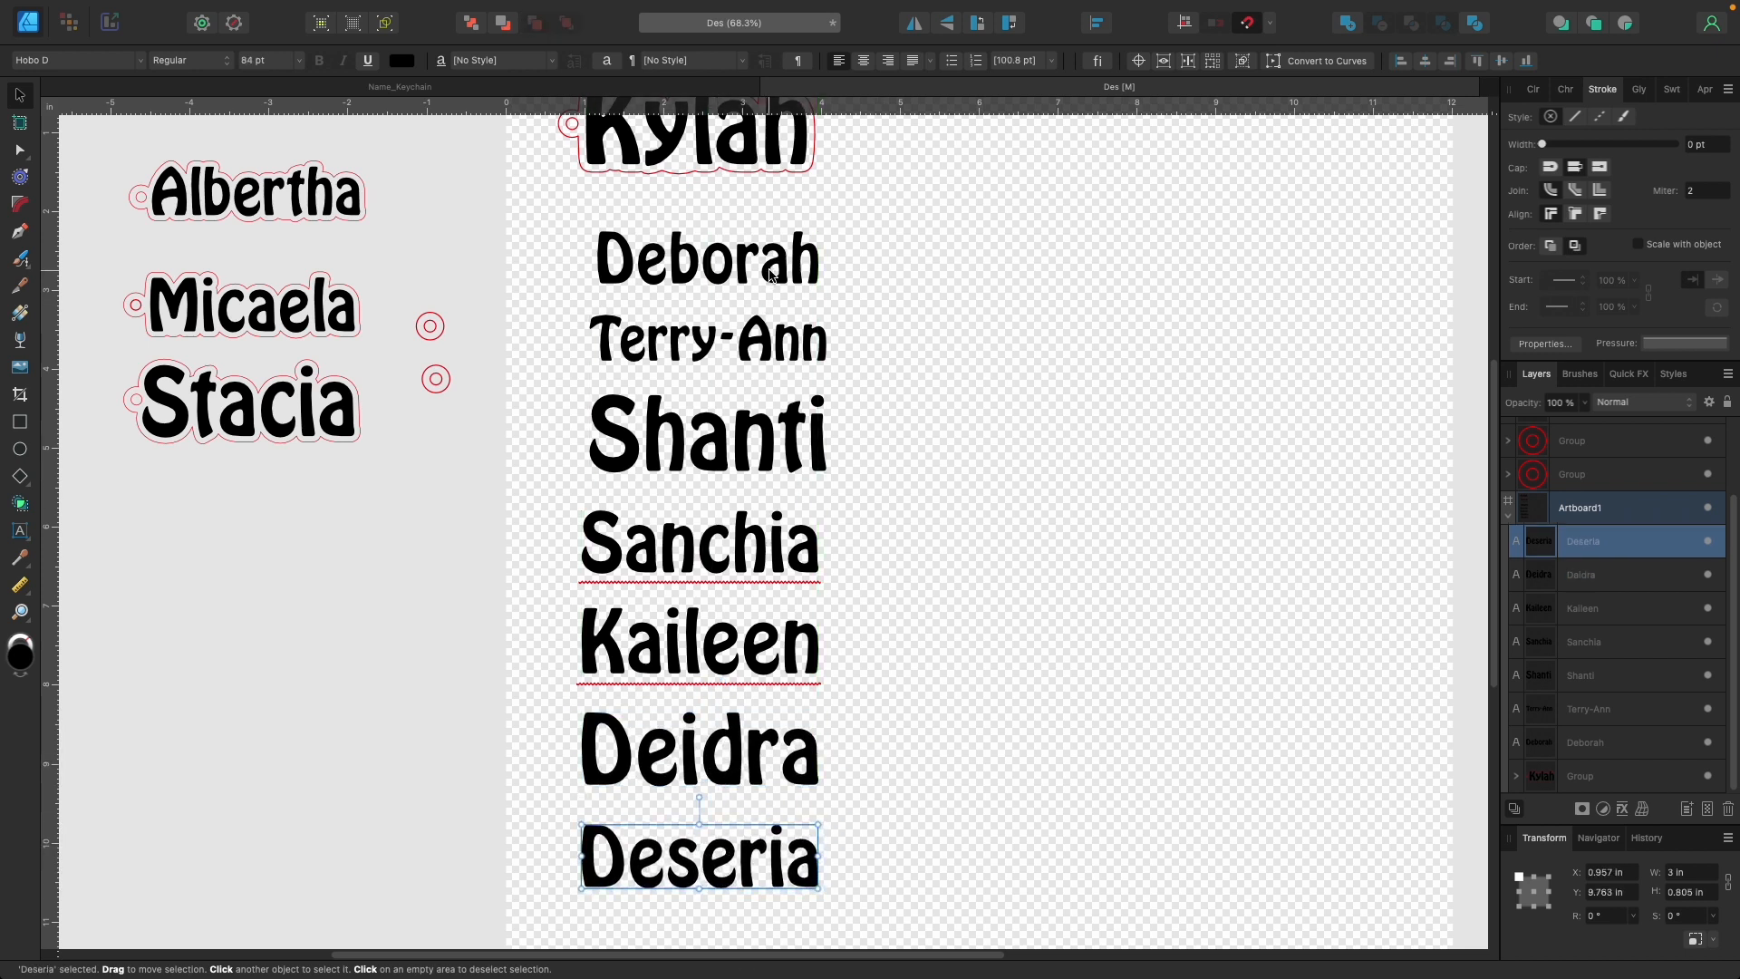
Widen the stack's spacing by moving the topmost name slightly up and the two lowest names slightly down.
{"action": "left_click_drag", "start_coordinate": [772, 275], "coordinate": [770, 261]}
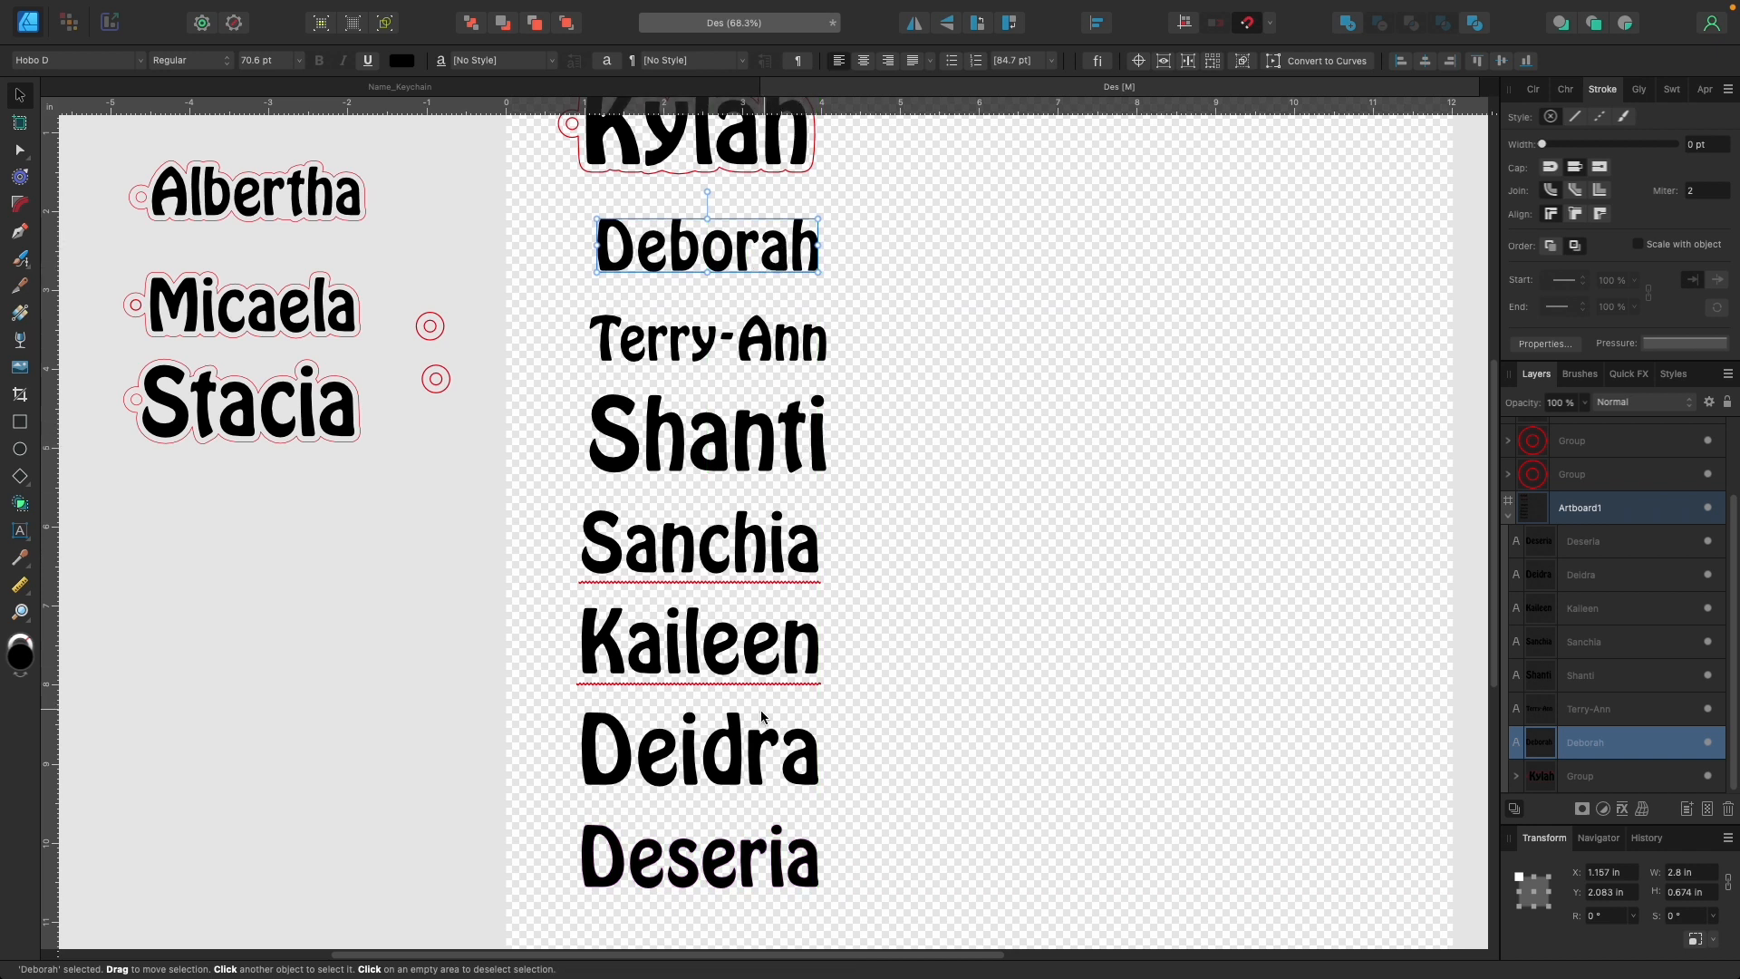
{"action": "left_click_drag", "start_coordinate": [725, 871], "coordinate": [740, 887]}
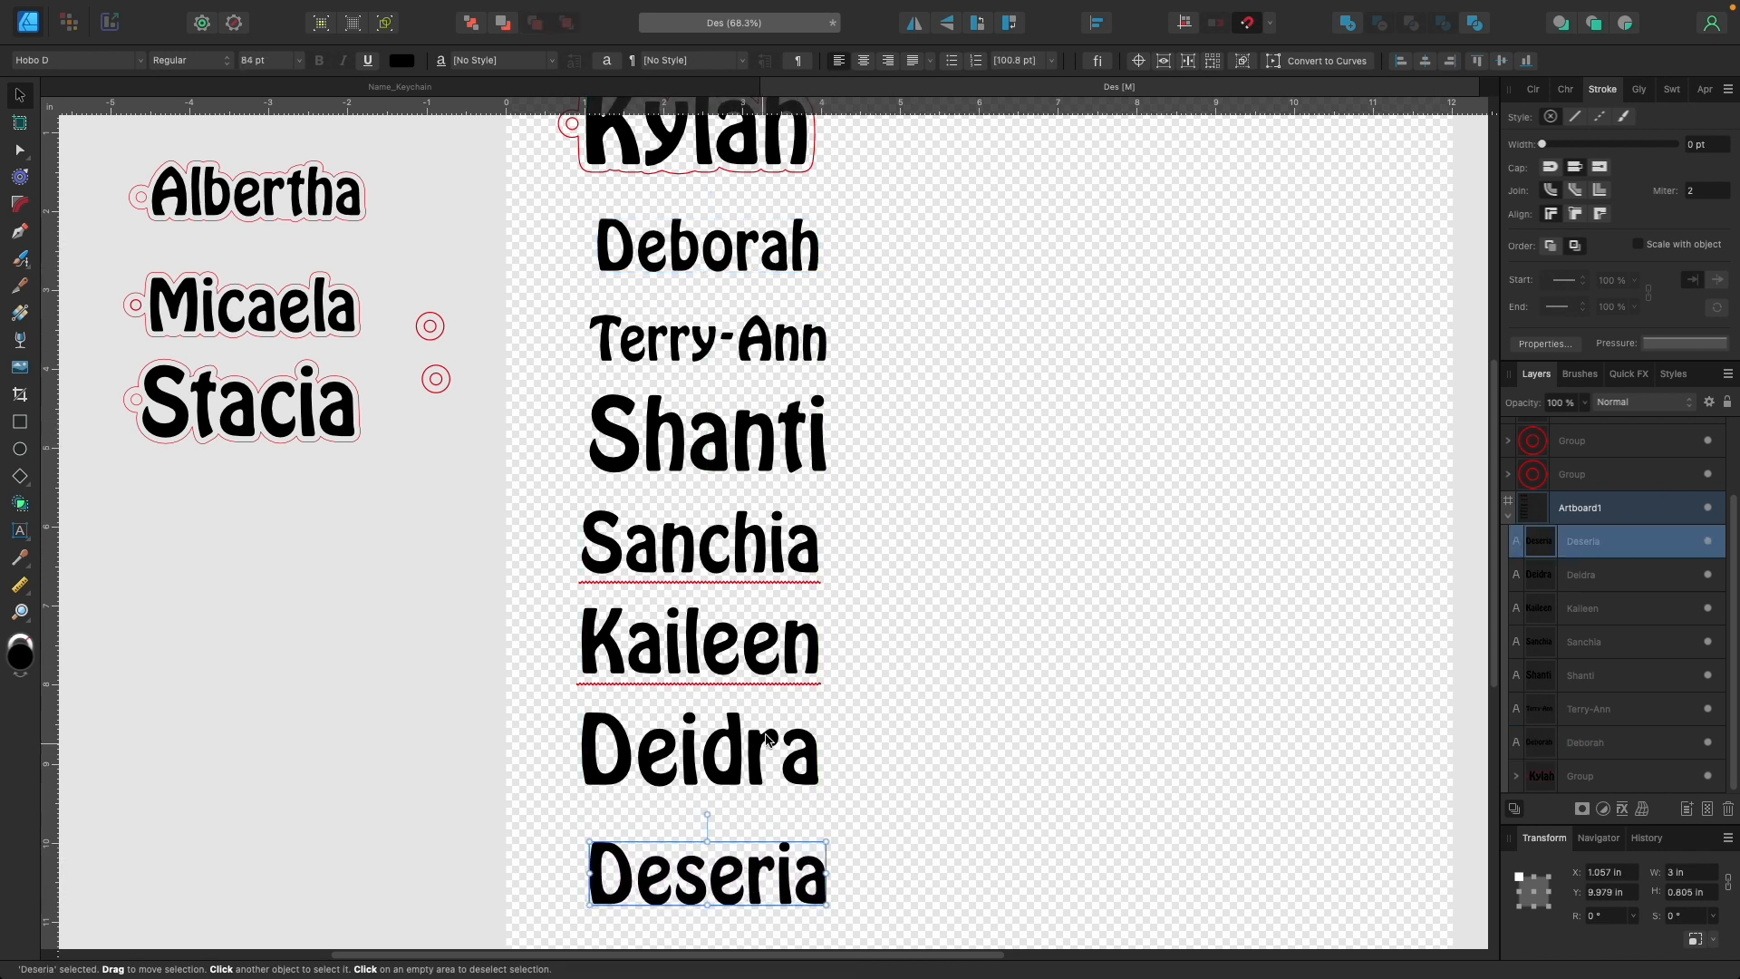
{"action": "left_click_drag", "start_coordinate": [737, 755], "coordinate": [737, 773]}
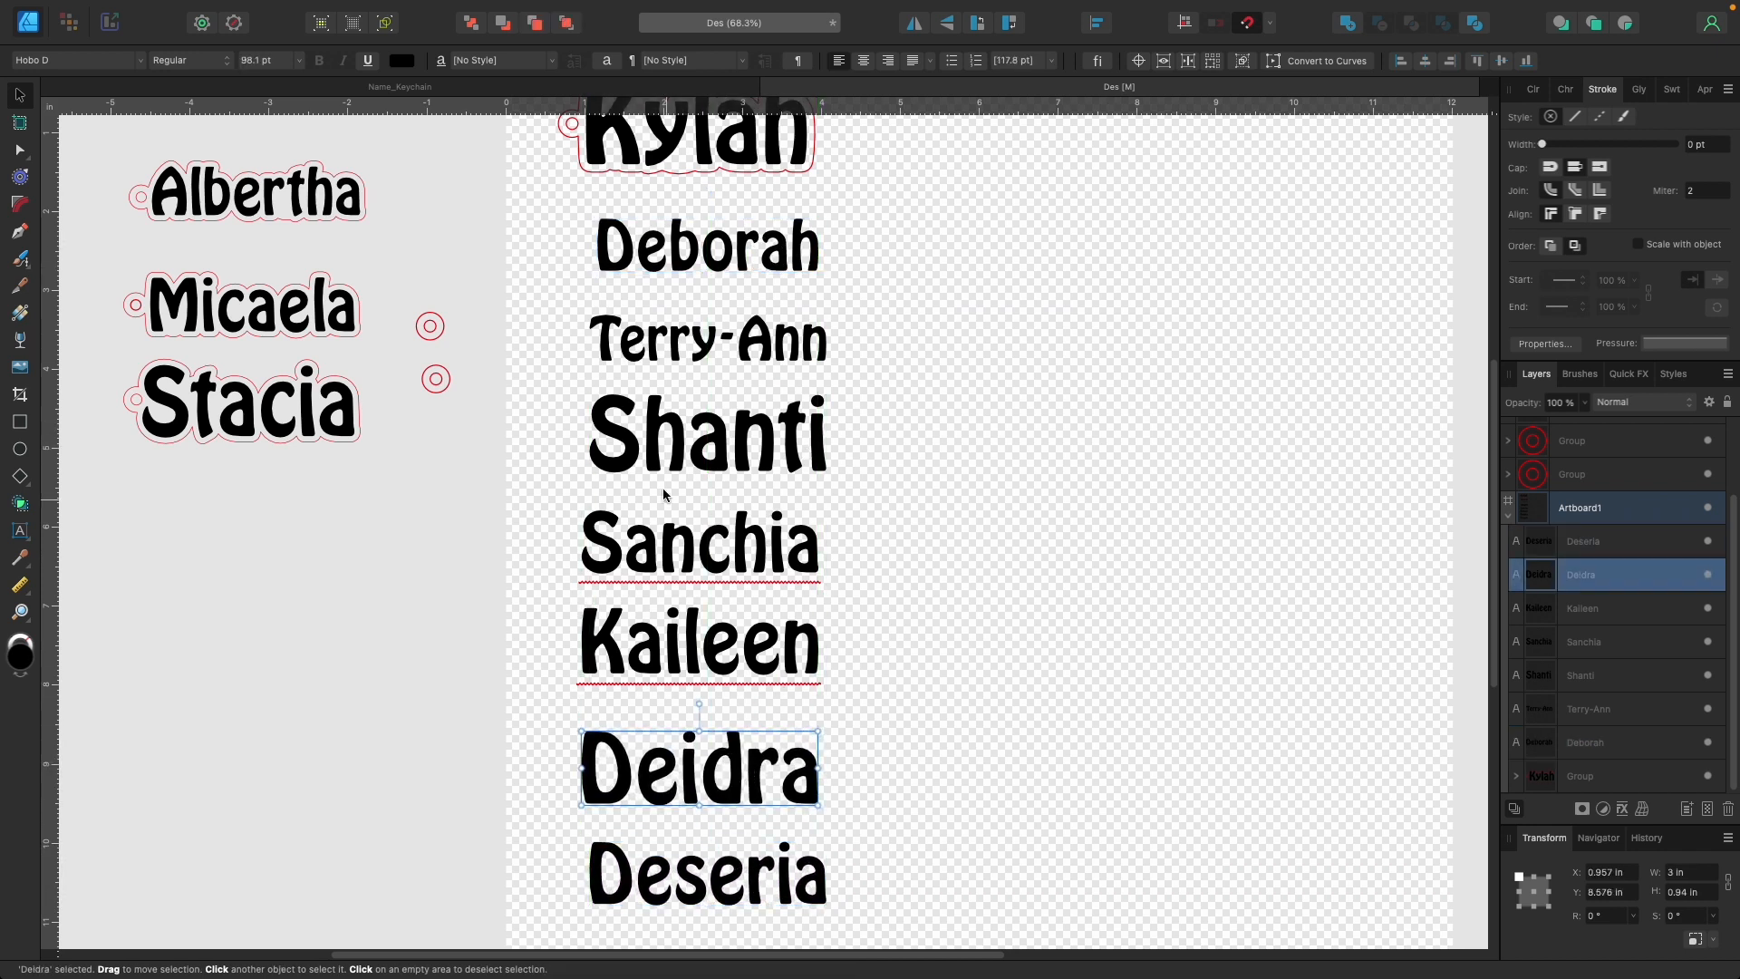
Select all seven stacked names and convert them to curves.
{"action": "left_click_drag", "start_coordinate": [569, 206], "coordinate": [912, 921]}
{"action": "right_click", "coordinate": [709, 651]}
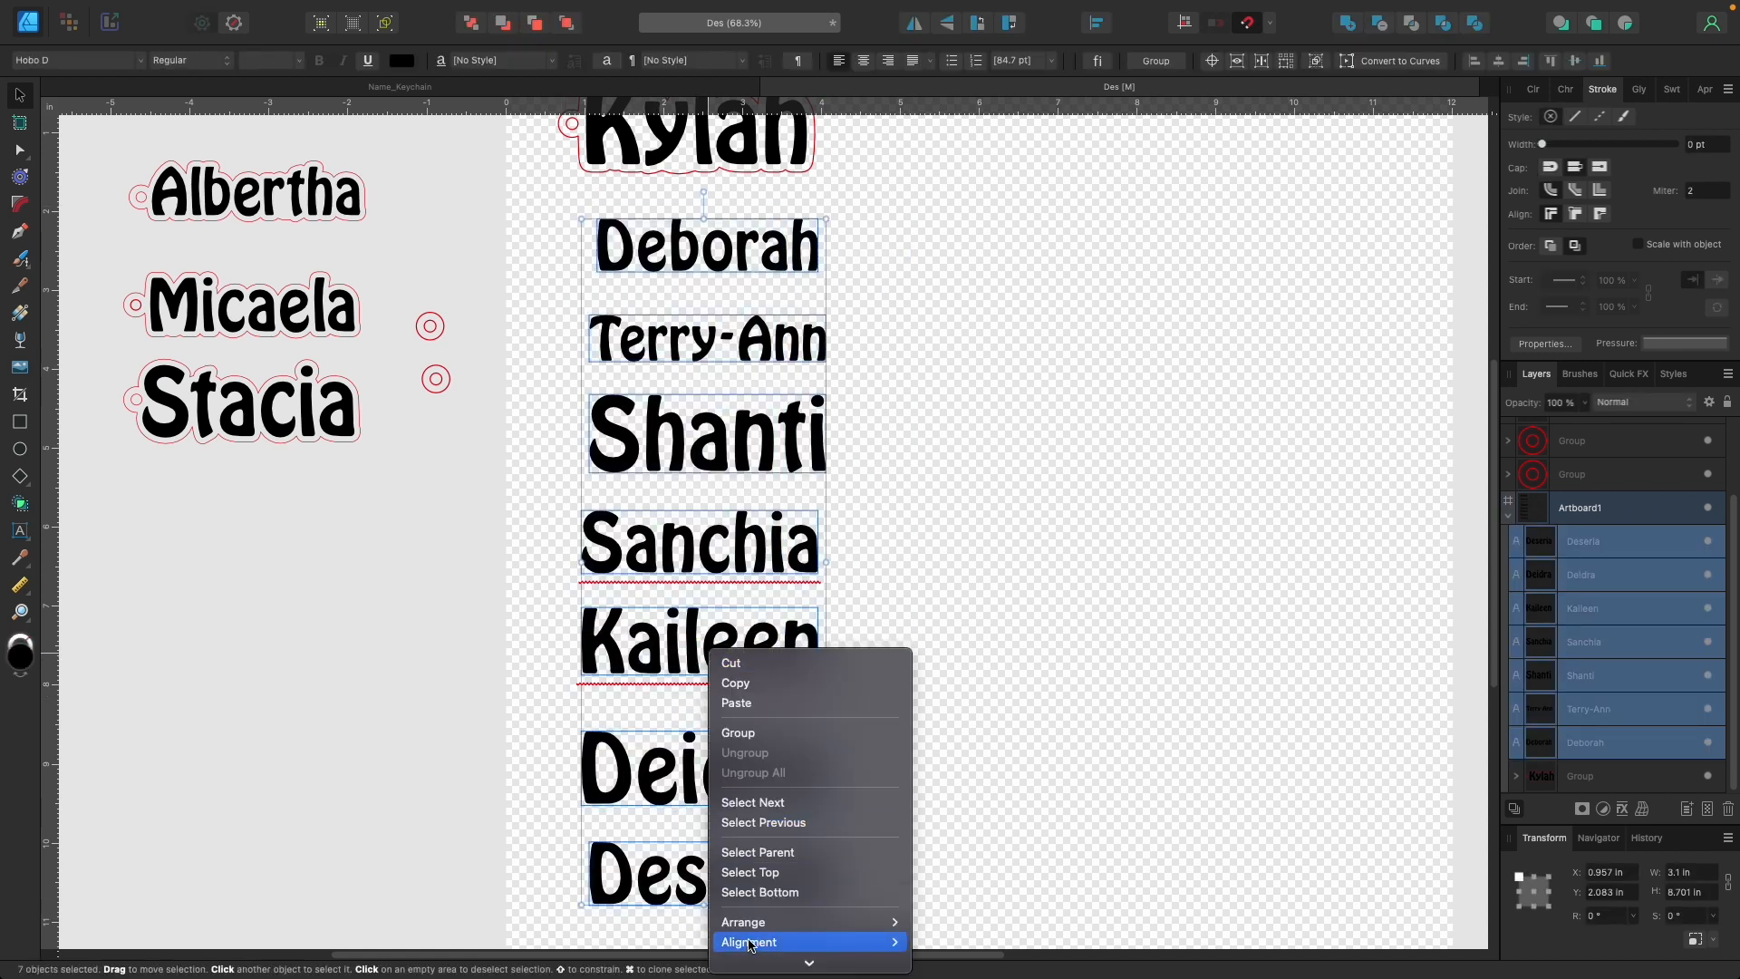
{"action": "scroll", "coordinate": [782, 905], "scroll_direction": "down", "scroll_amount": 2}
{"action": "left_click", "coordinate": [795, 843]}
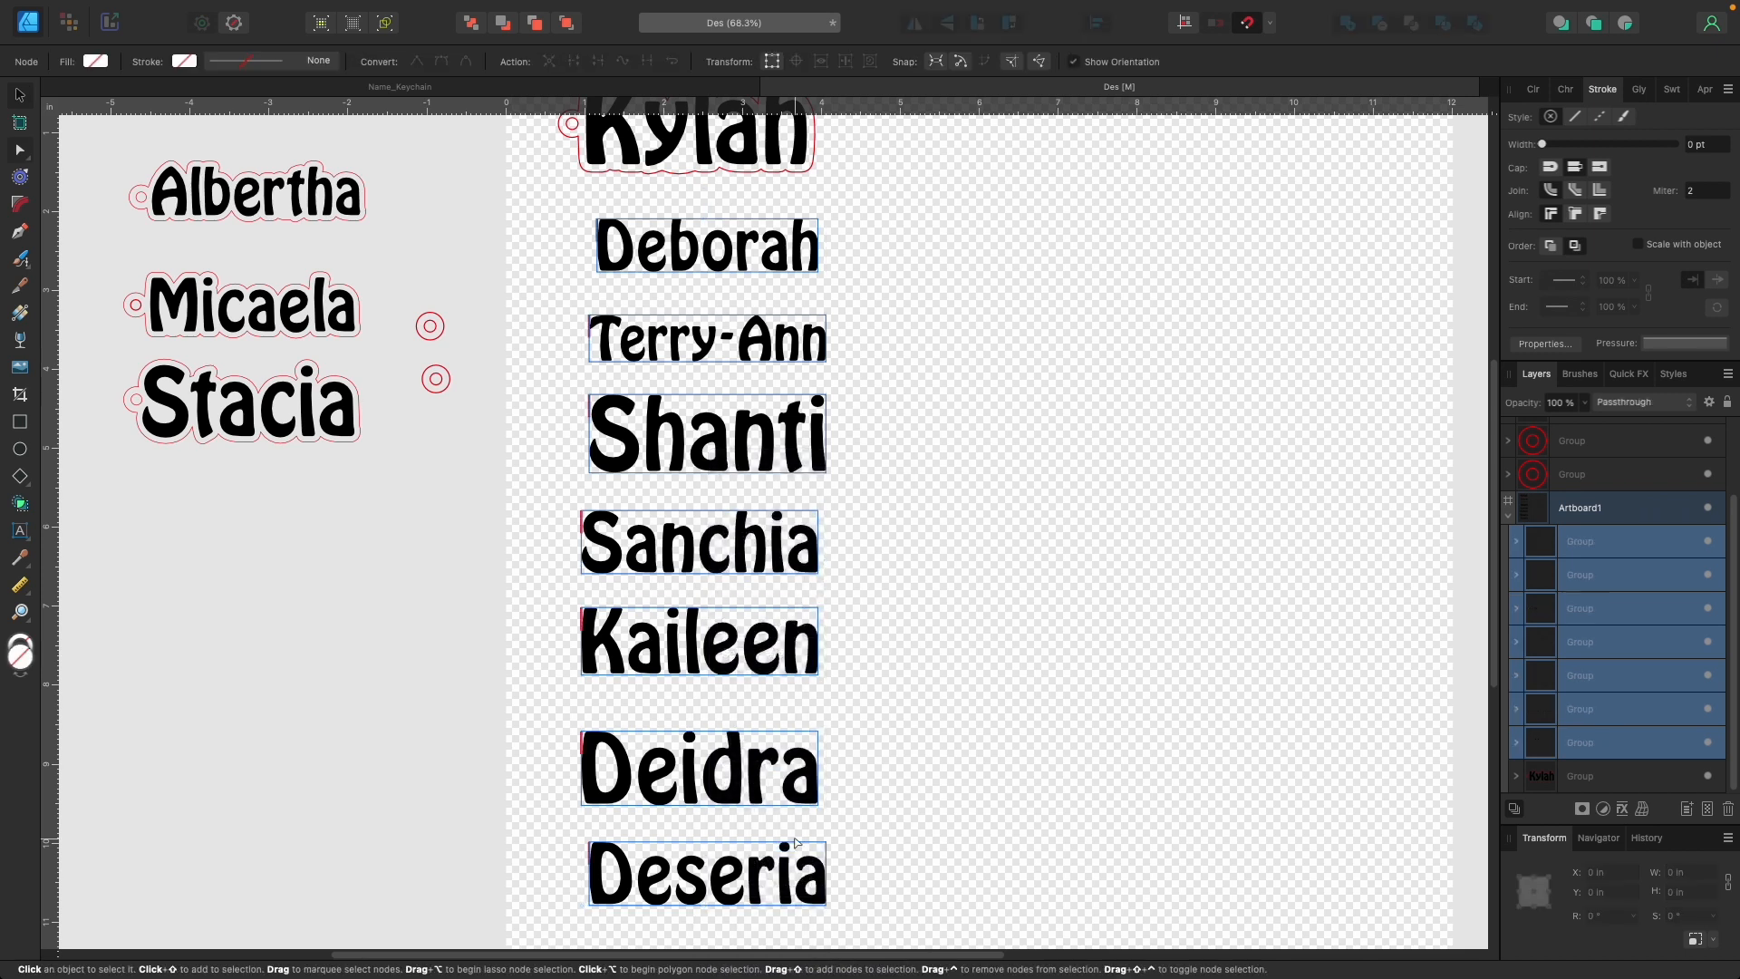
Duplicate the seven curve groups and fill the duplicates with pure red (R 255, G 0, B 0).
{"action": "right_click", "coordinate": [745, 243]}
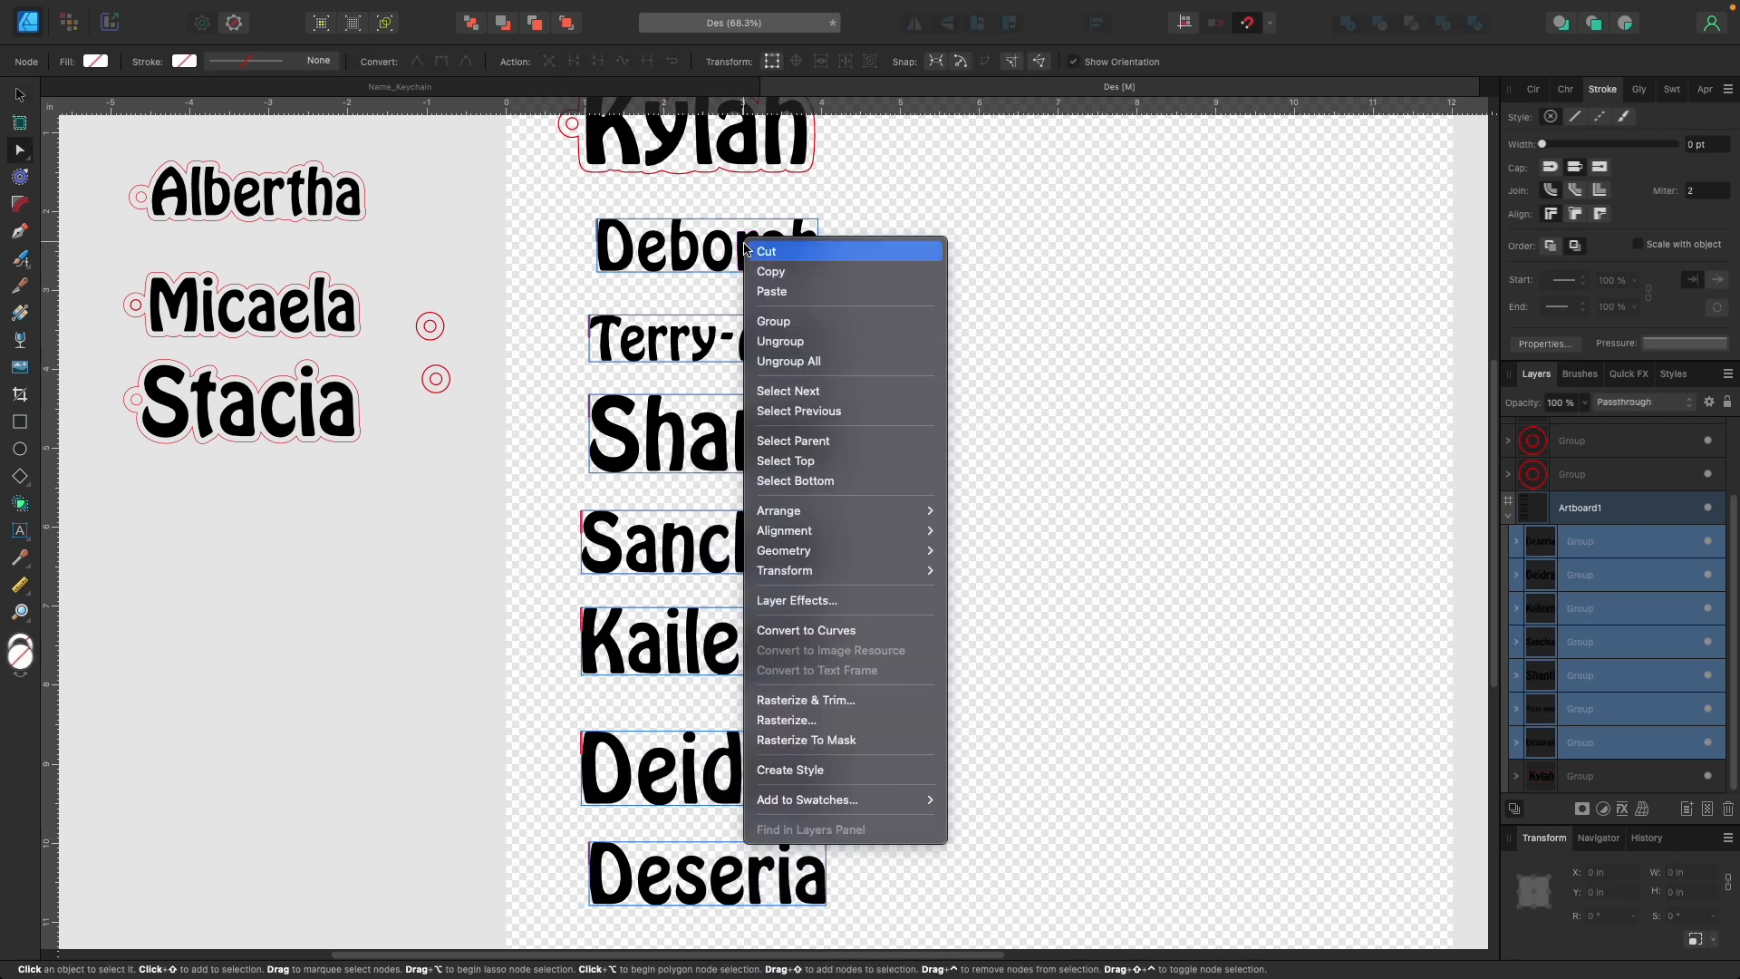
{"action": "left_click", "coordinate": [1644, 517]}
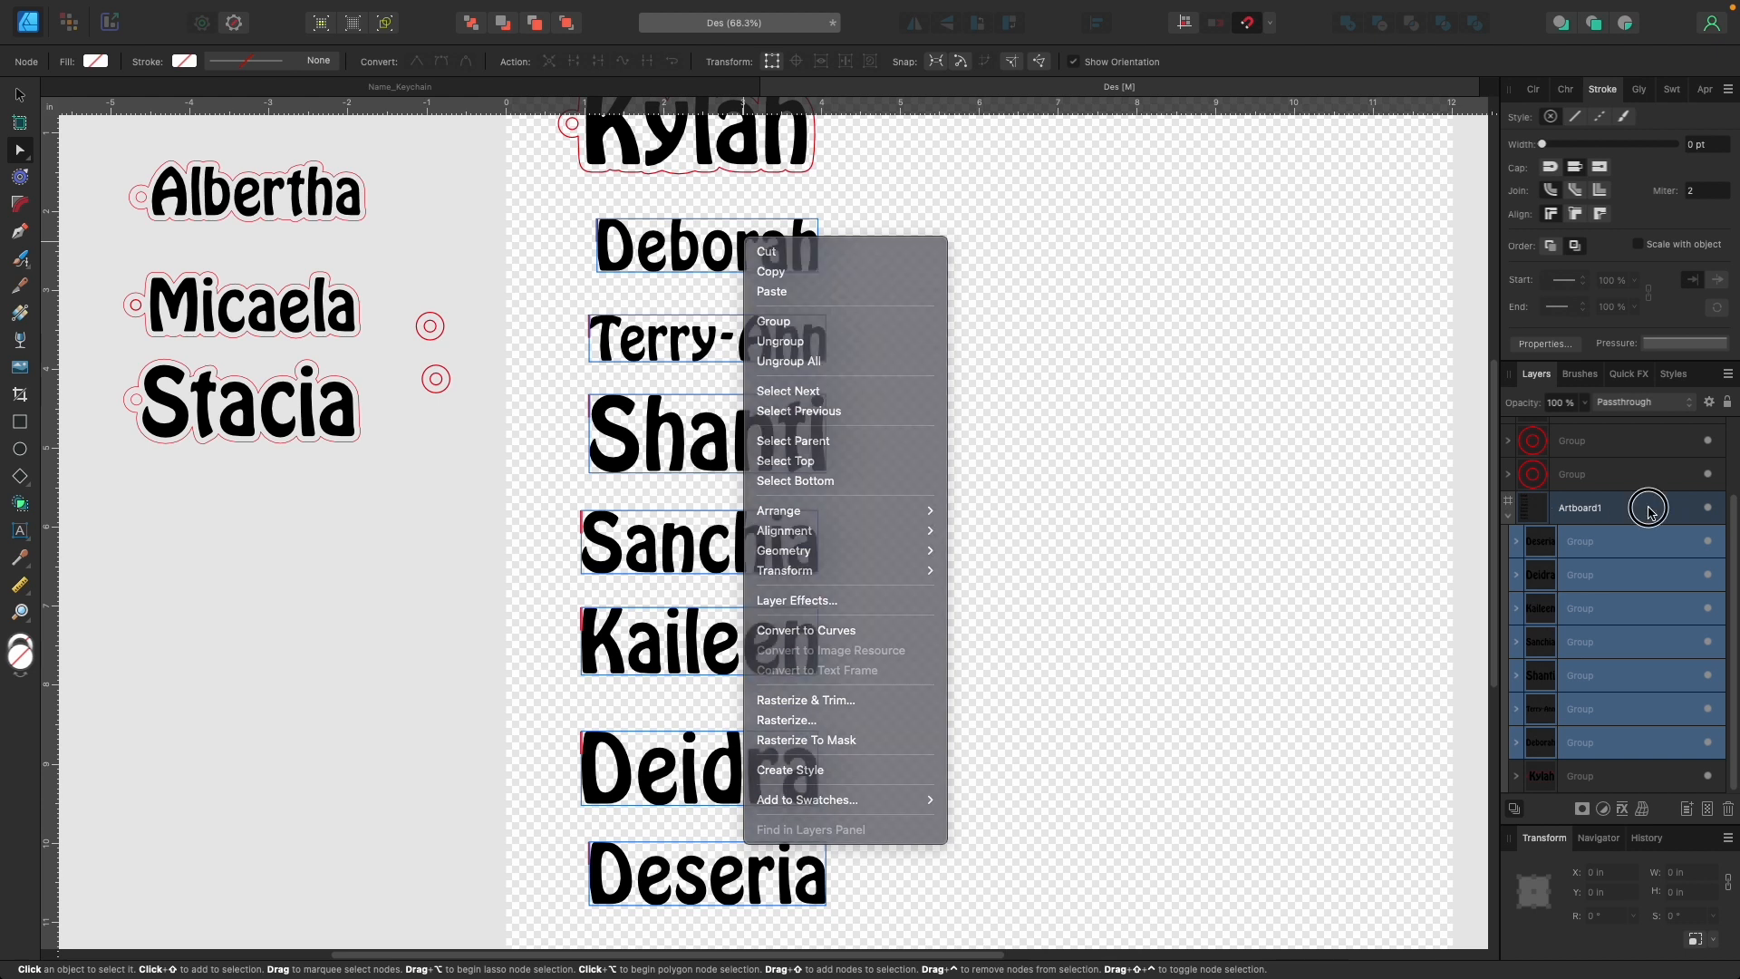
{"action": "right_click", "coordinate": [1616, 549]}
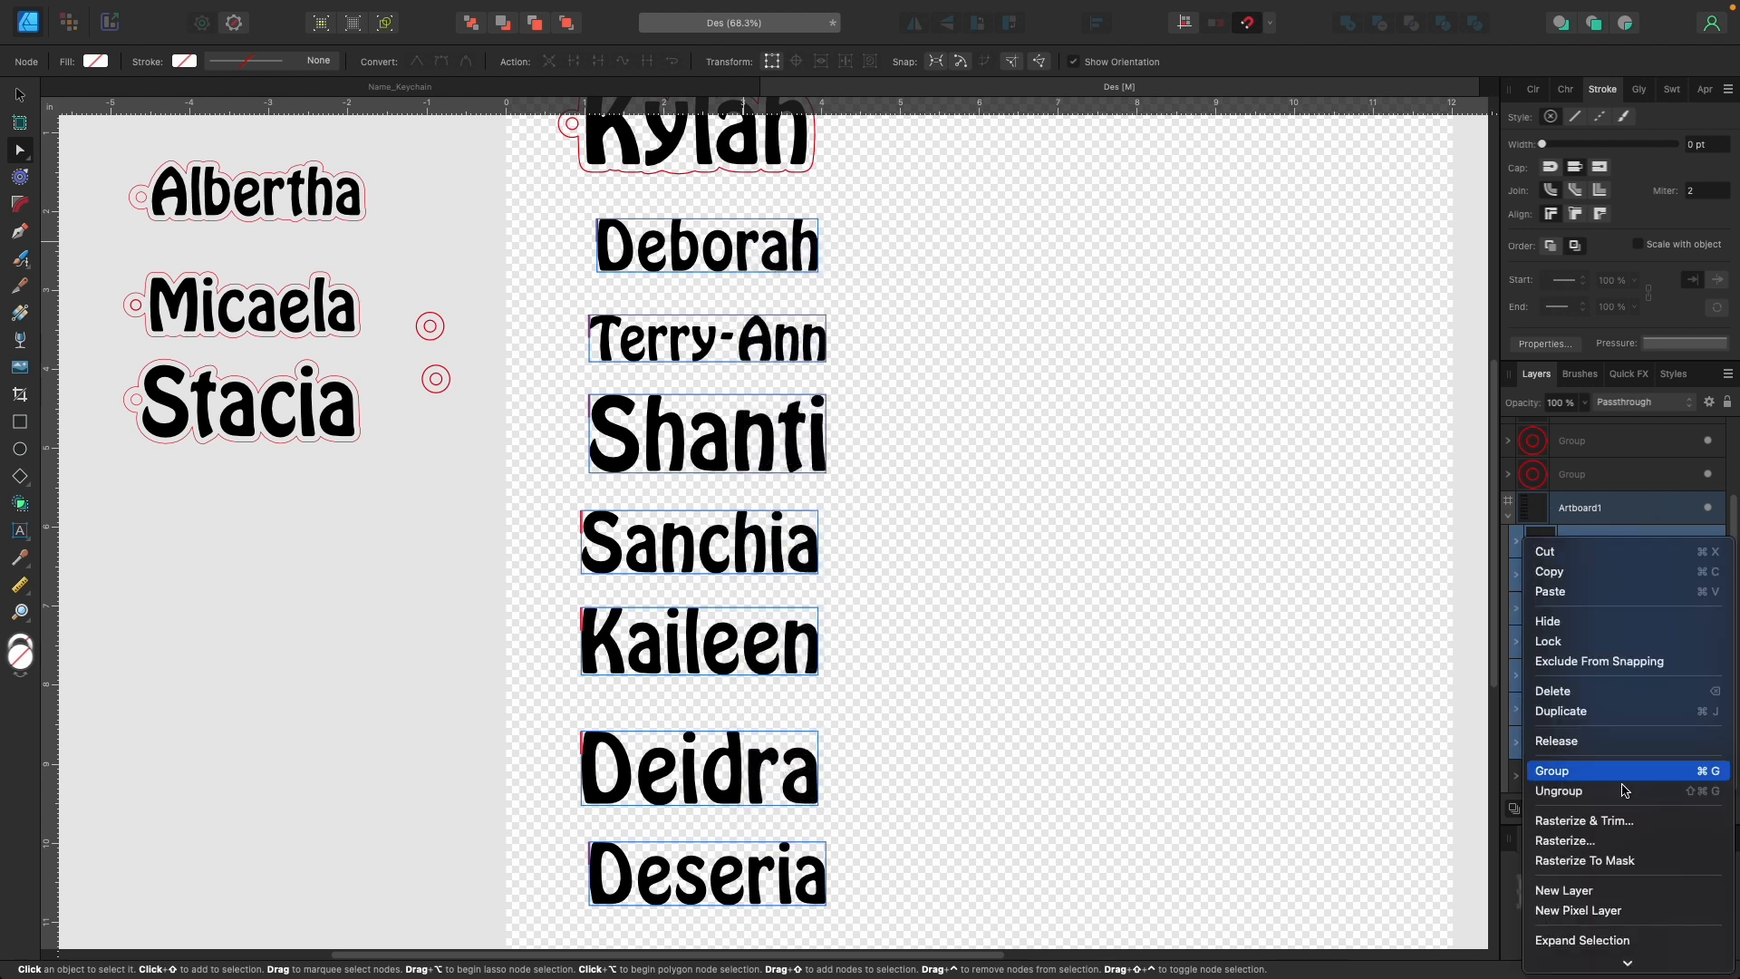
{"action": "left_click", "coordinate": [1594, 716]}
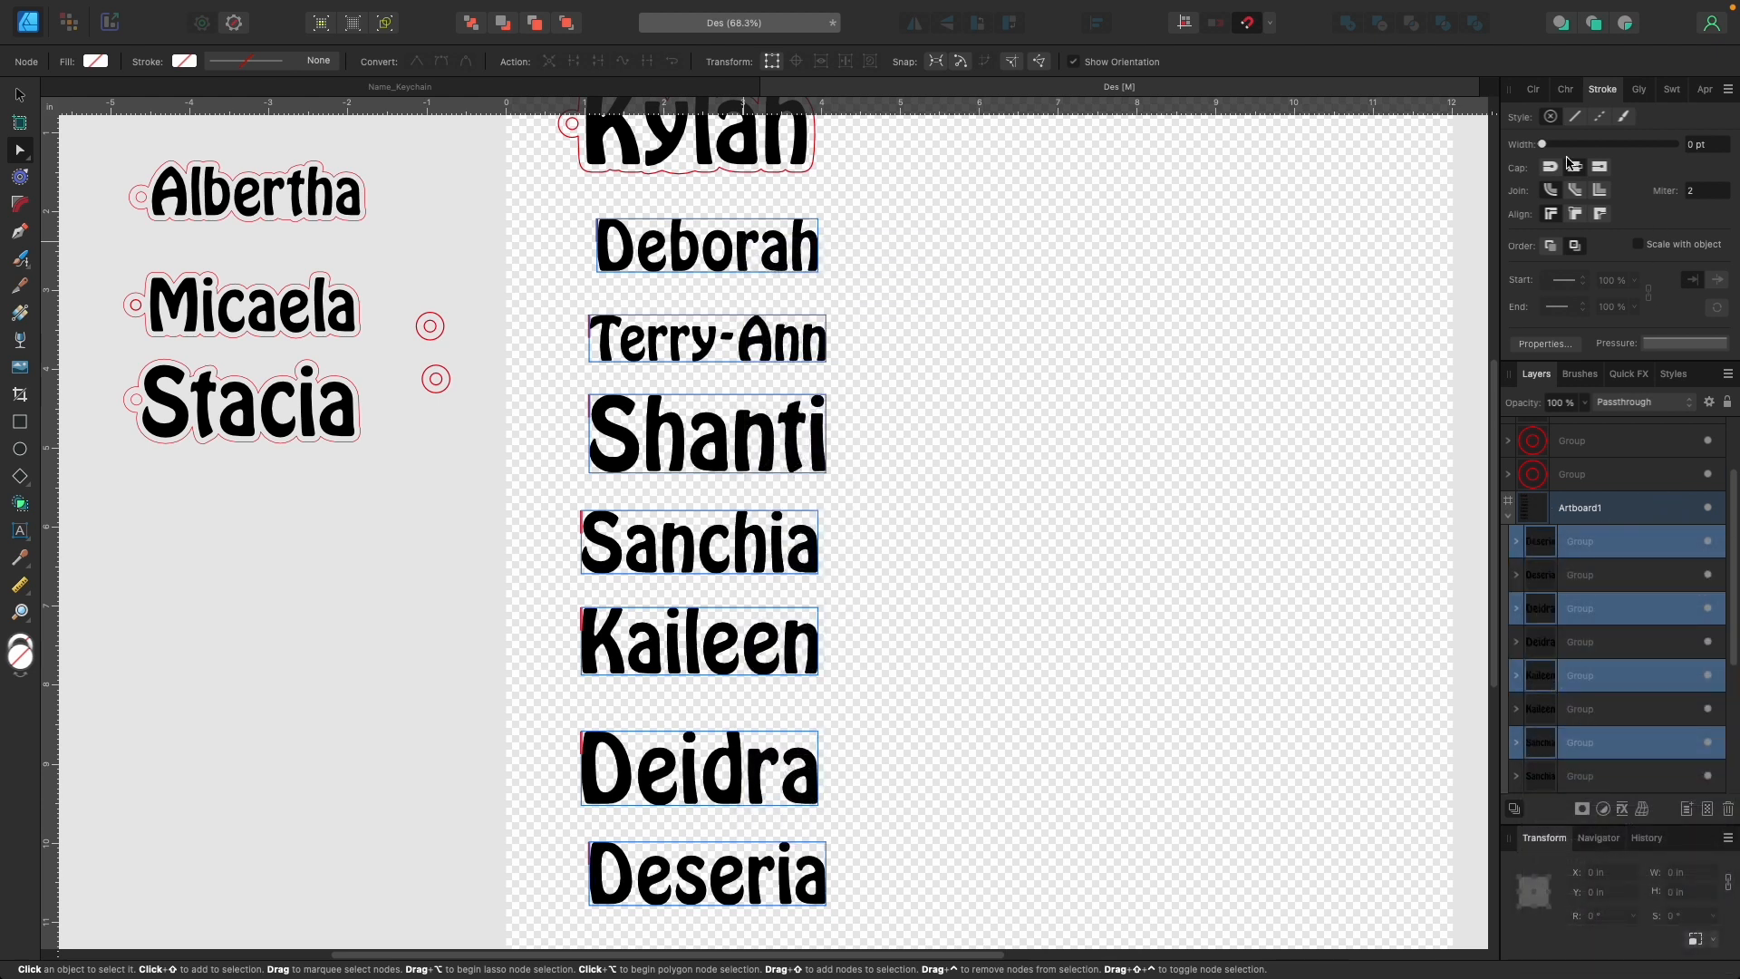
{"action": "left_click", "coordinate": [1533, 89]}
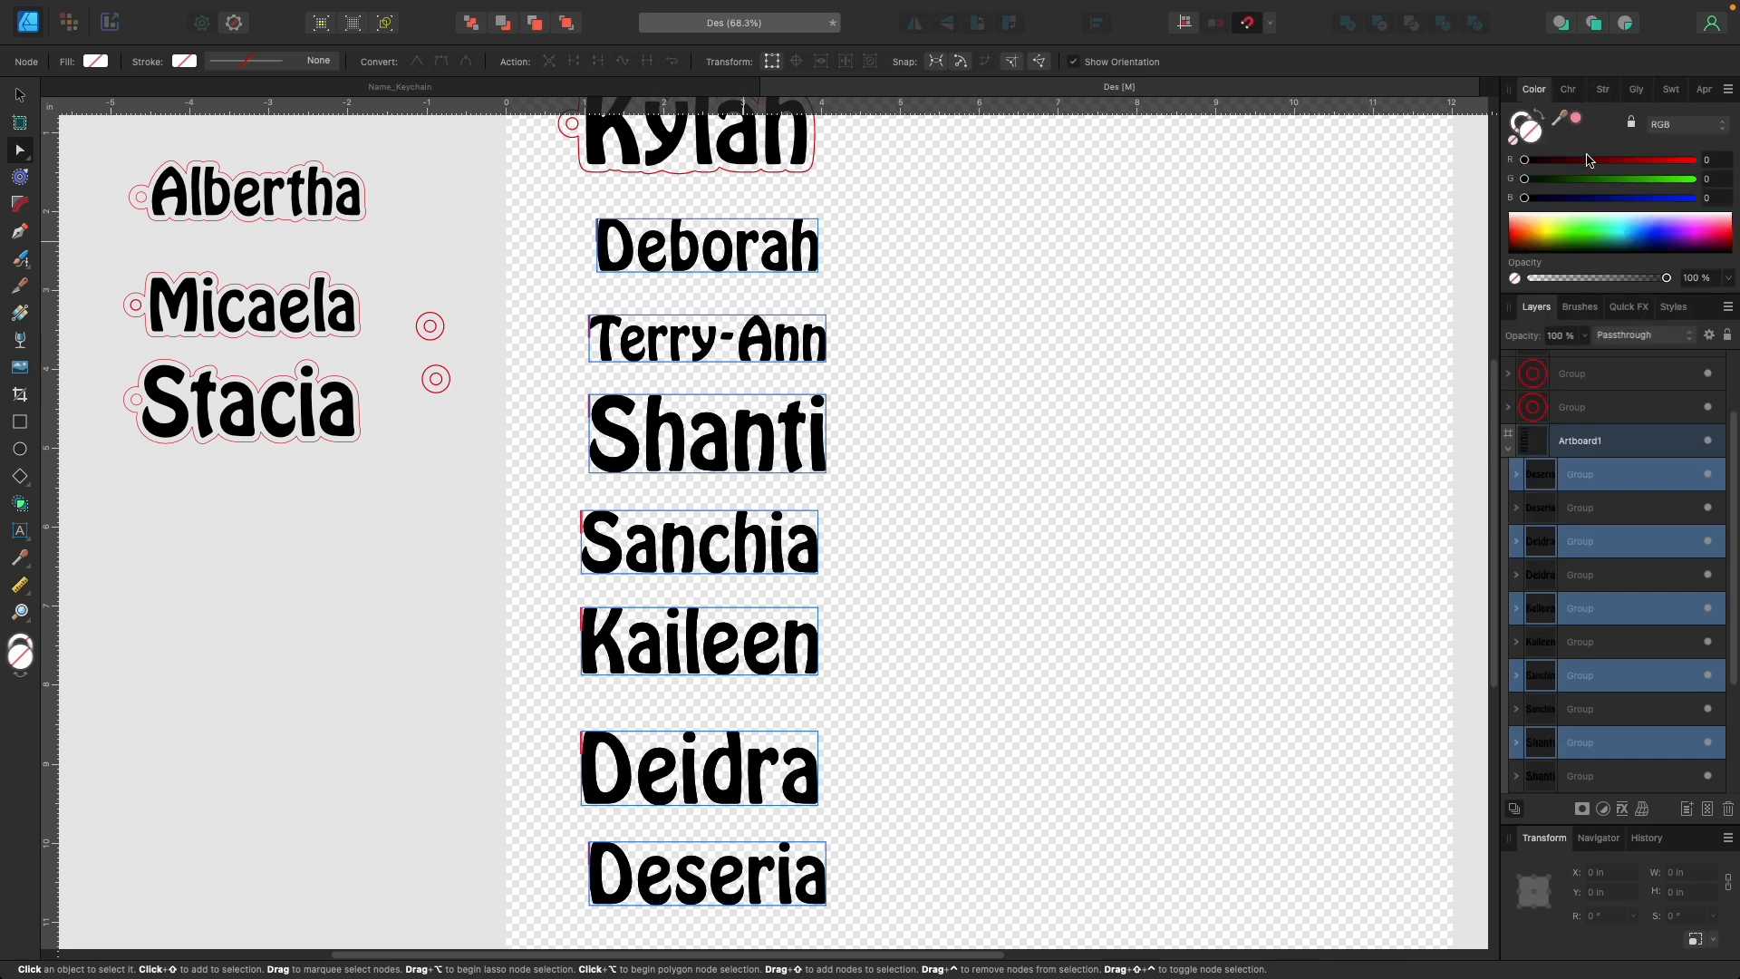
{"action": "left_click", "coordinate": [1693, 160]}
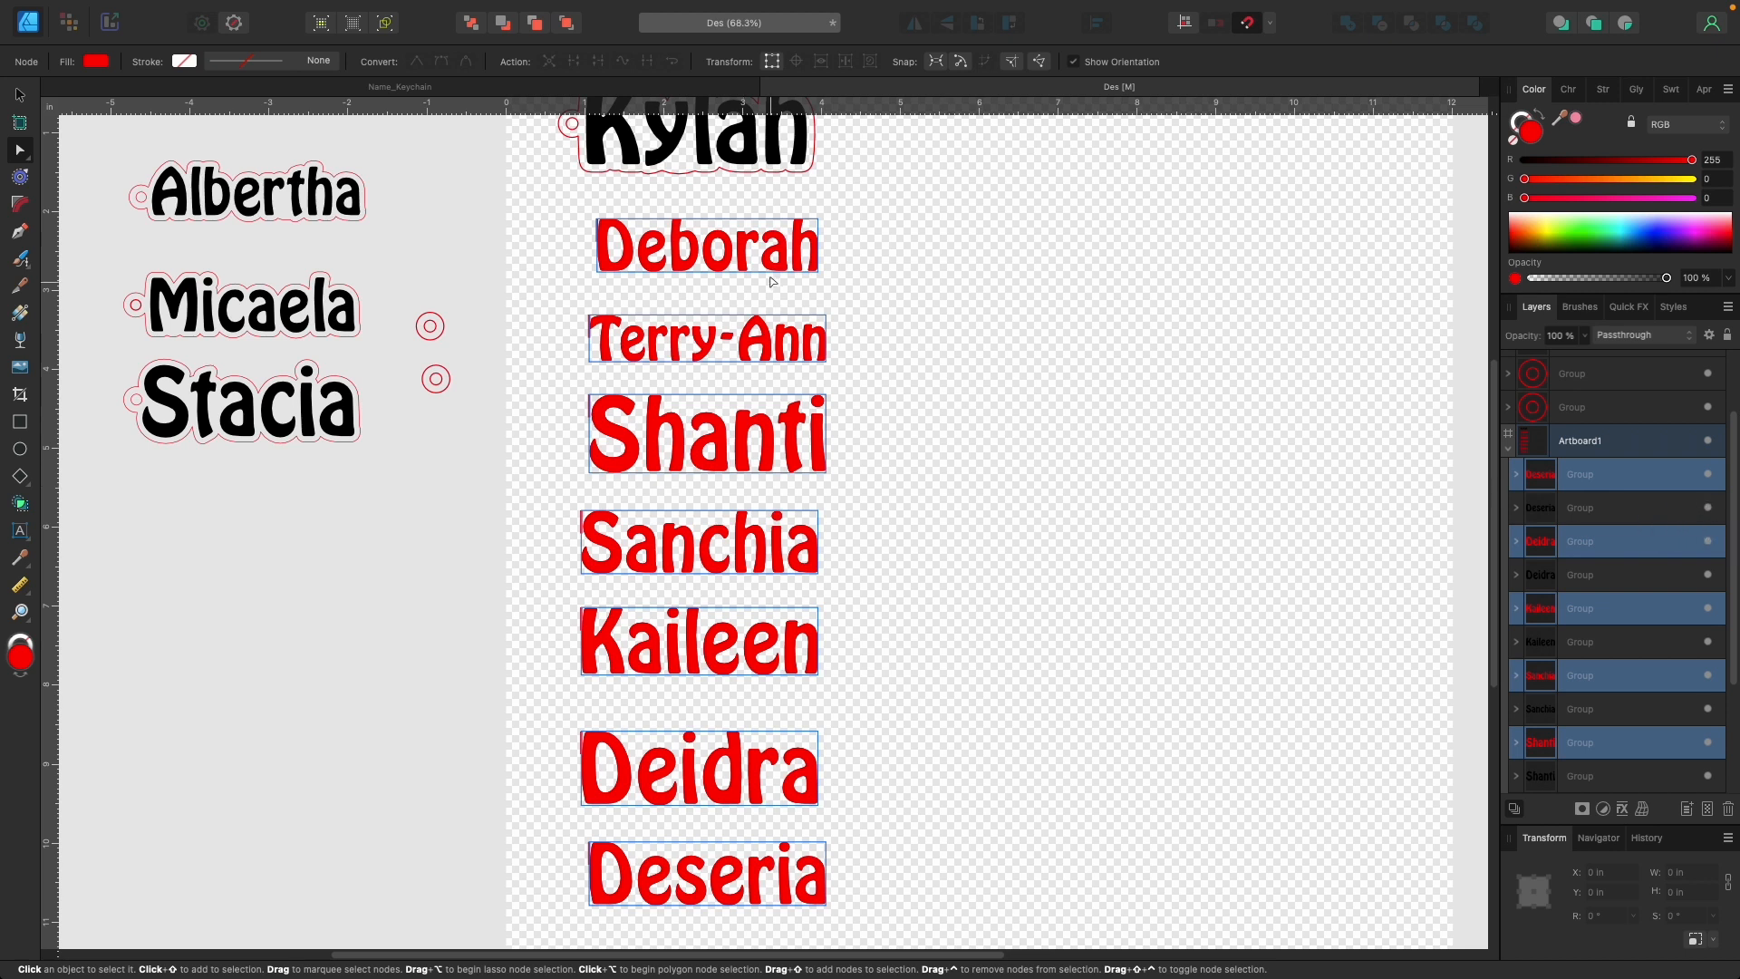
Group the seven red duplicates and move that group to the bottom of the artboard's layer stack.
{"action": "right_click", "coordinate": [1633, 486]}
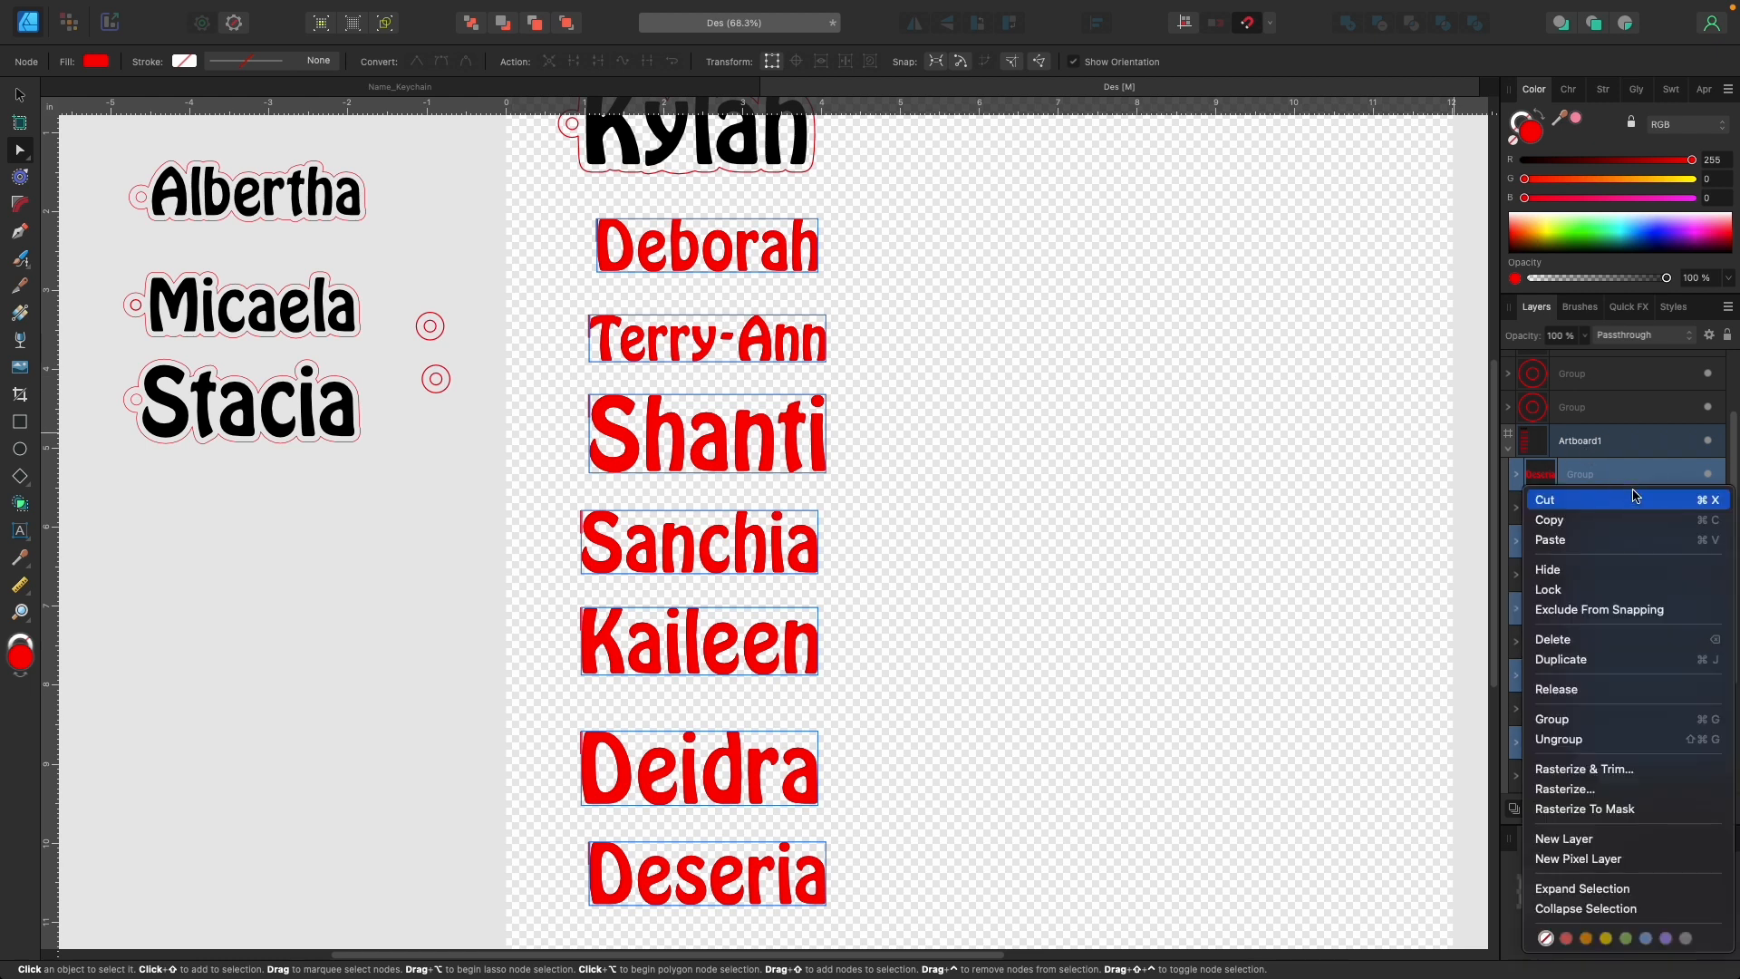
{"action": "left_click", "coordinate": [1607, 463]}
{"action": "right_click", "coordinate": [1610, 468]}
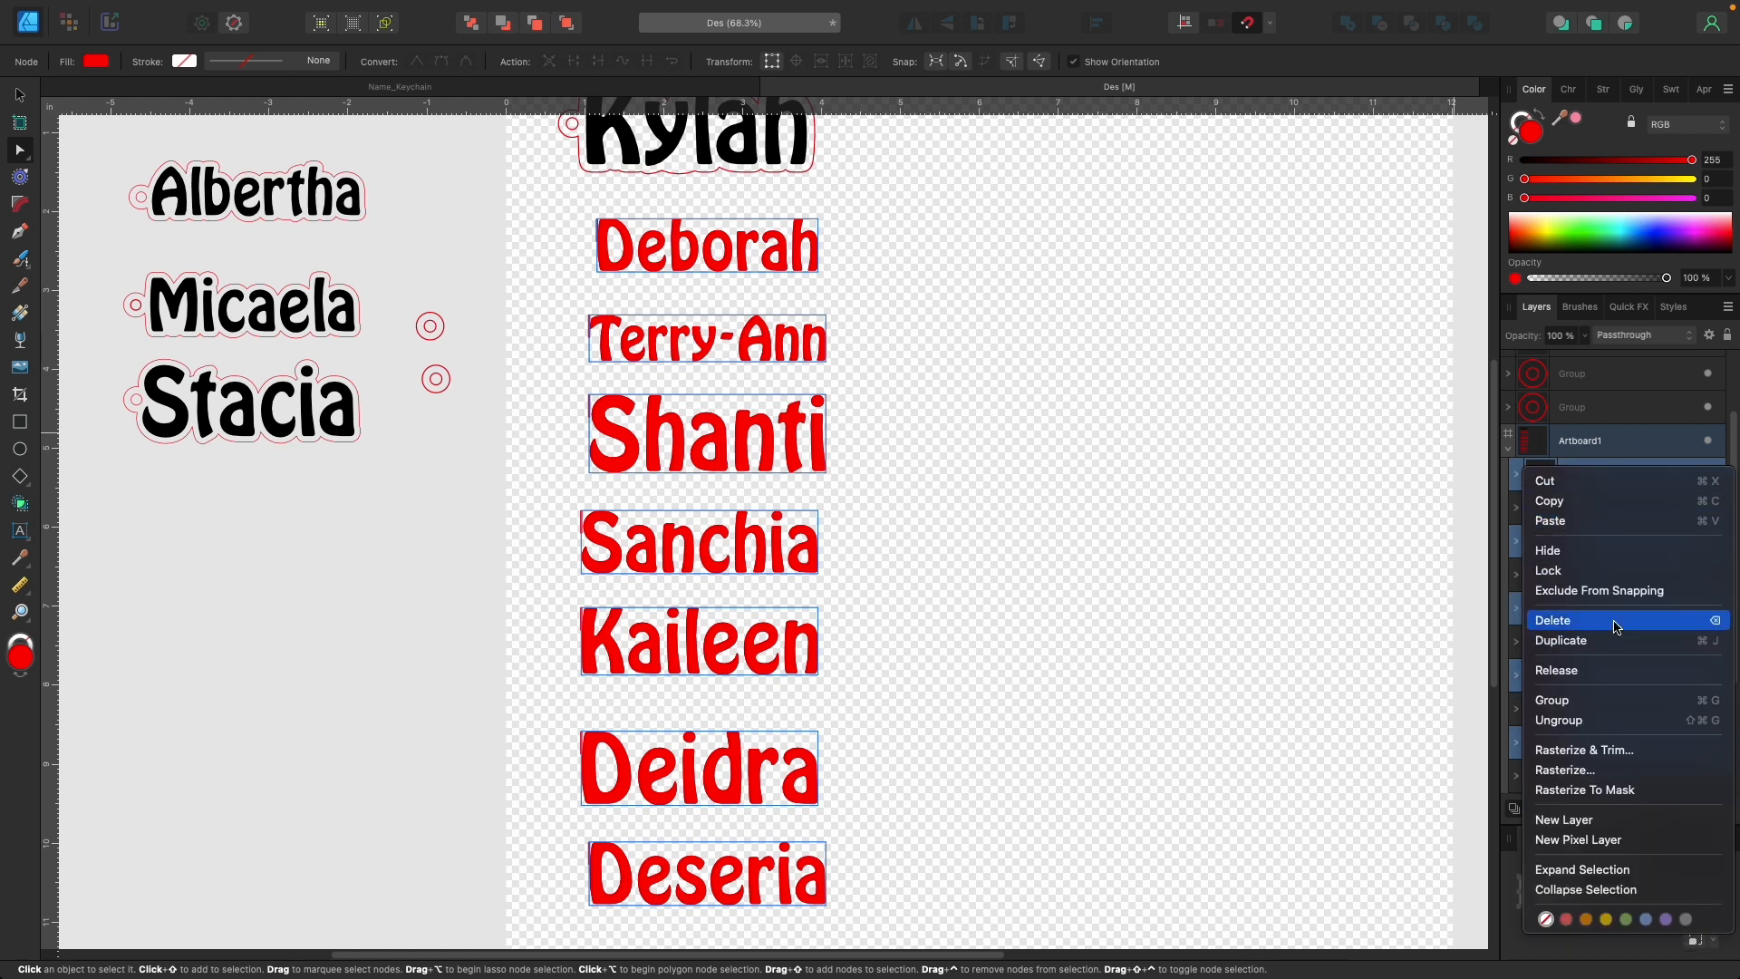
{"action": "left_click", "coordinate": [1604, 701]}
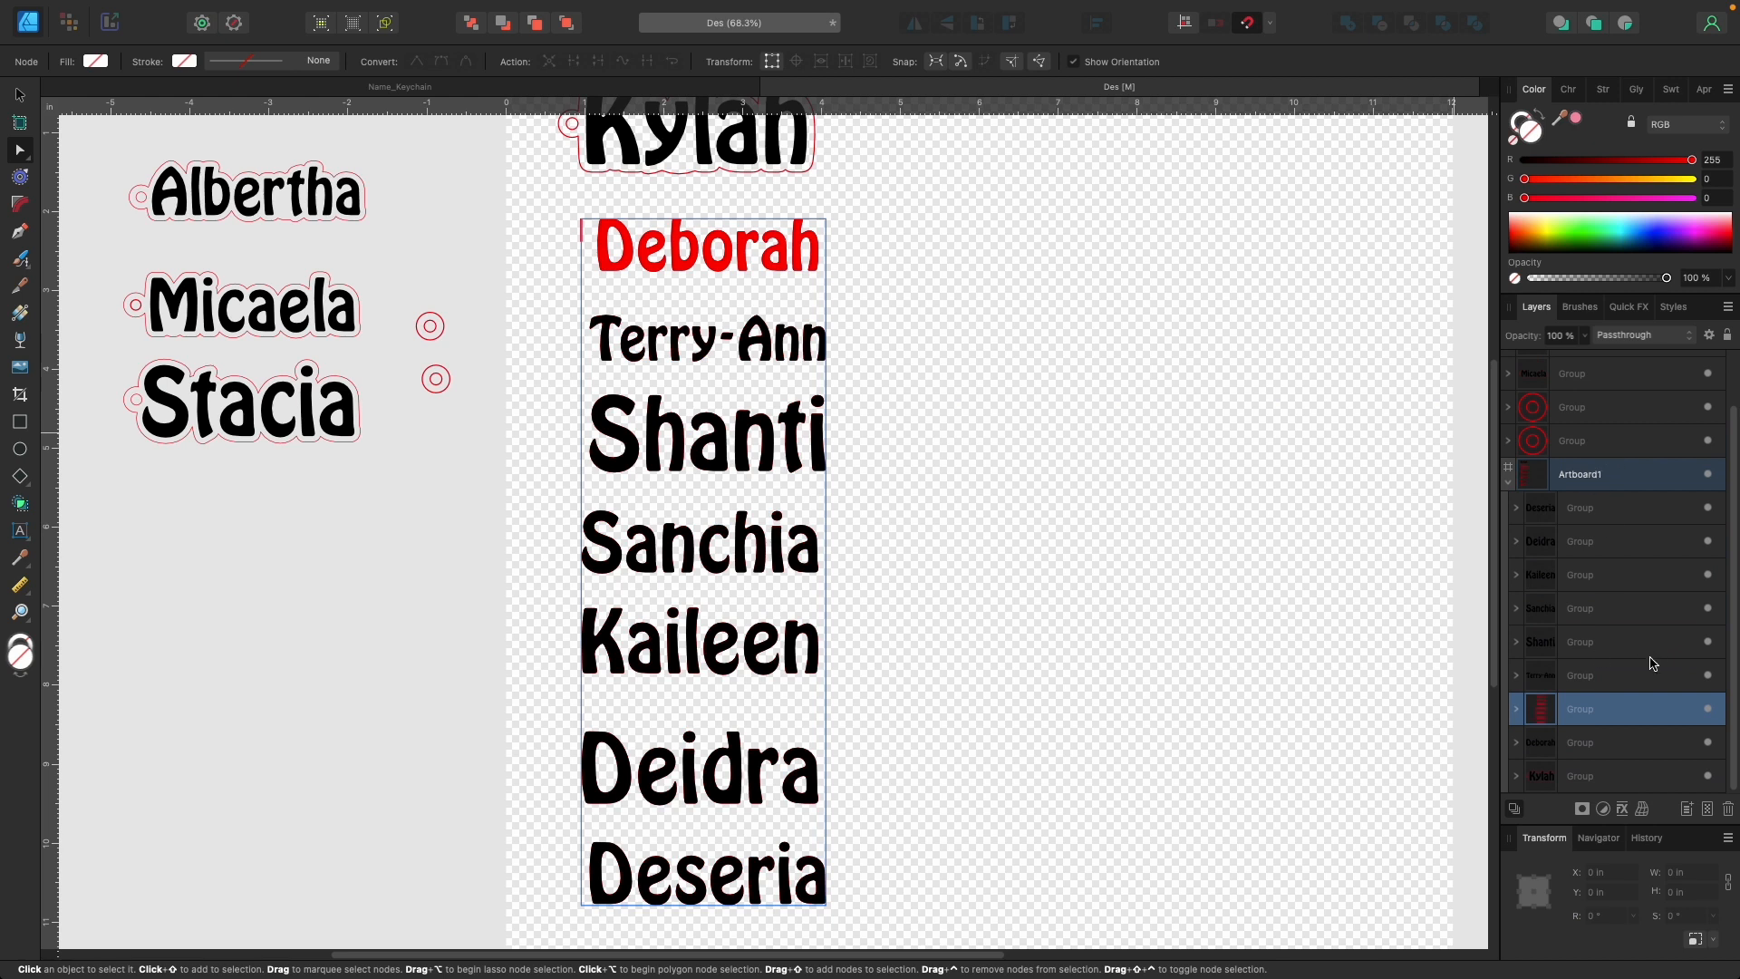
{"action": "left_click_drag", "start_coordinate": [1611, 717], "coordinate": [1606, 786]}
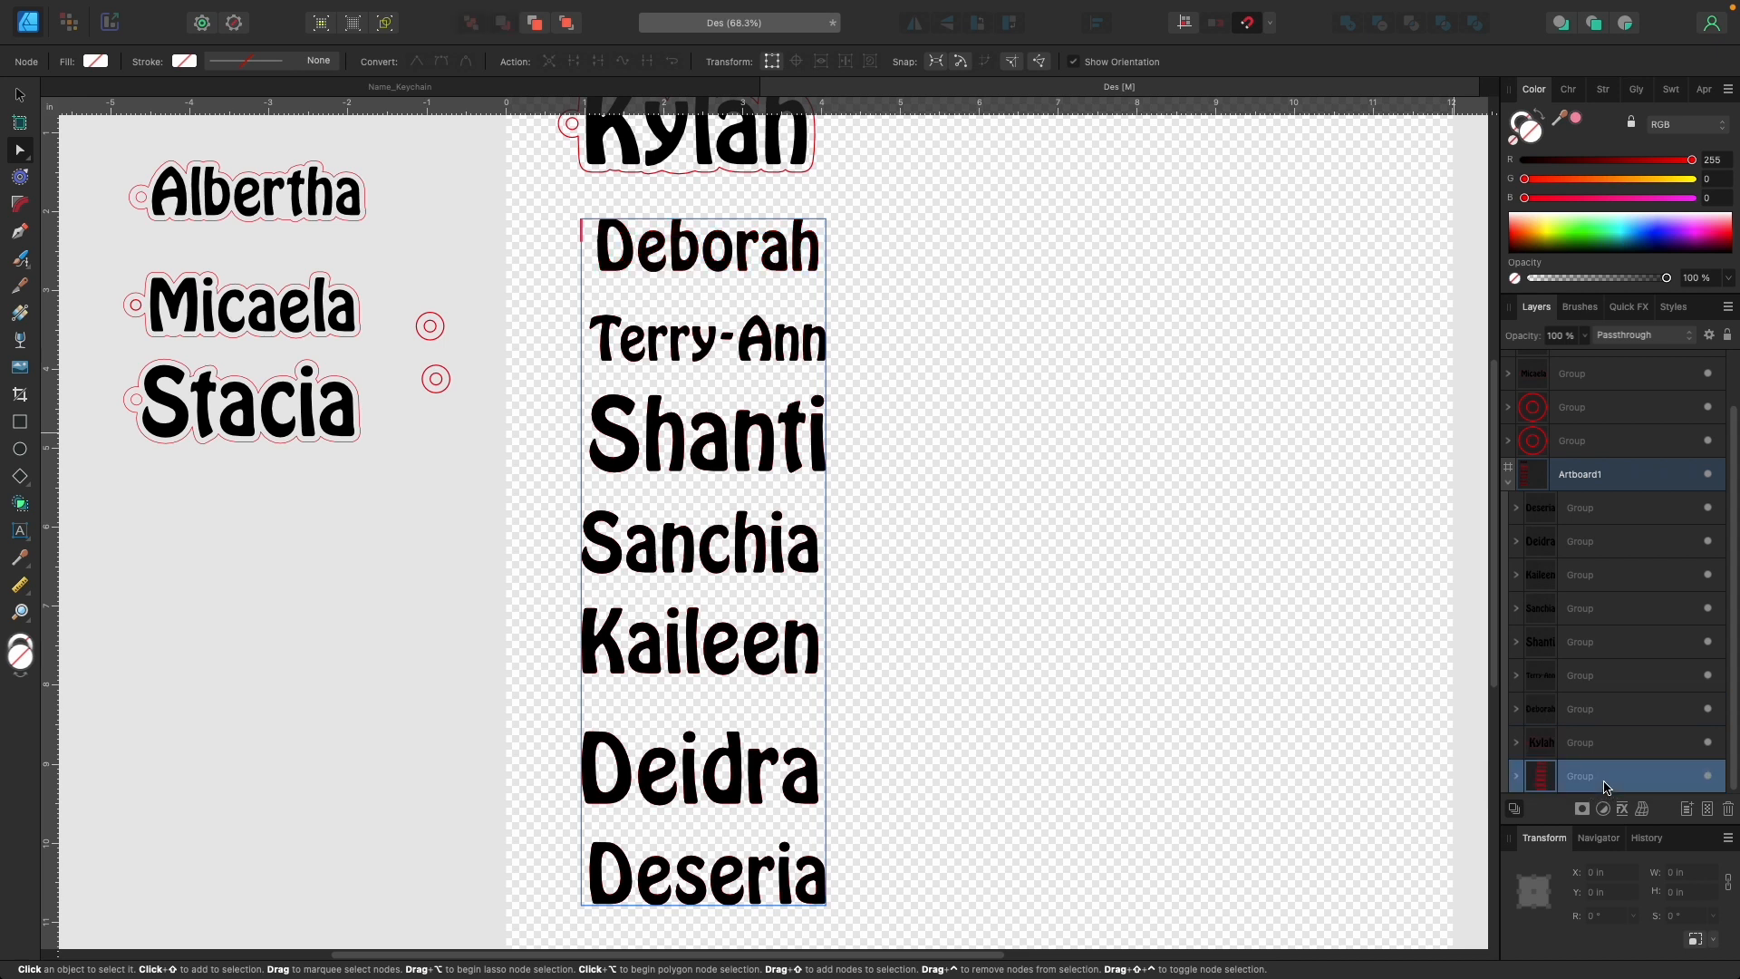
Hide the seven black name groups and the finished keychain group, leaving only the red copies shown on the artboard.
{"action": "left_click", "coordinate": [1707, 507]}
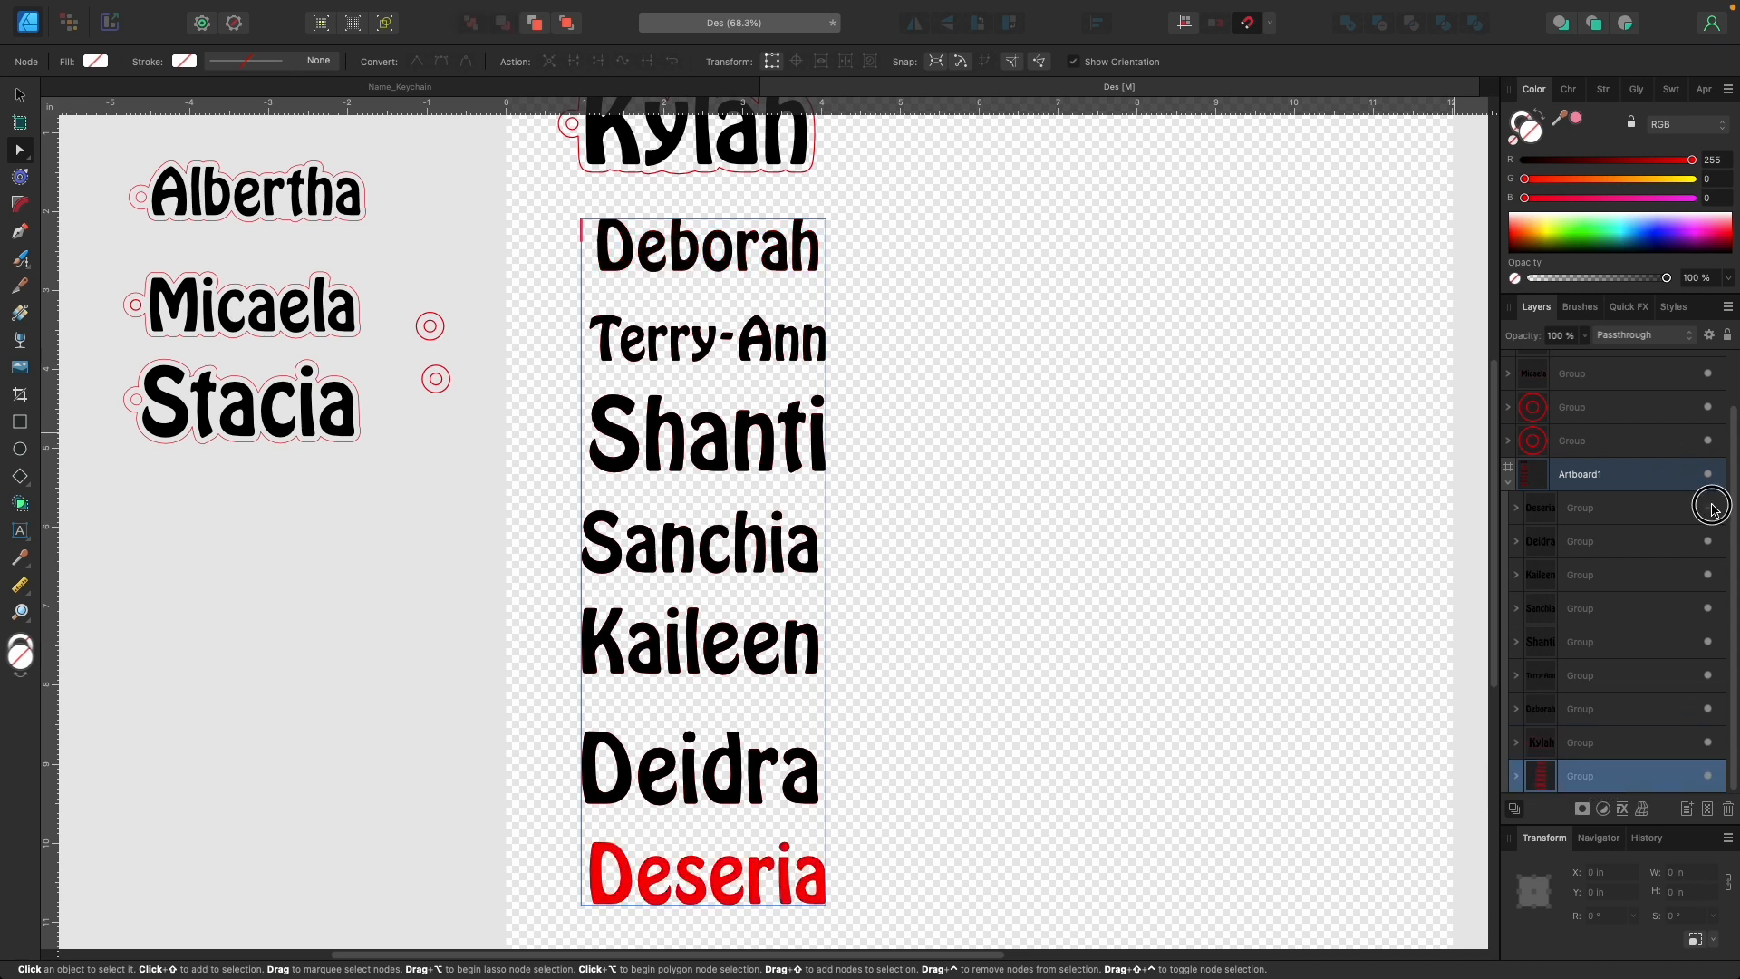
{"action": "left_click", "coordinate": [1709, 542]}
{"action": "left_click", "coordinate": [1708, 576]}
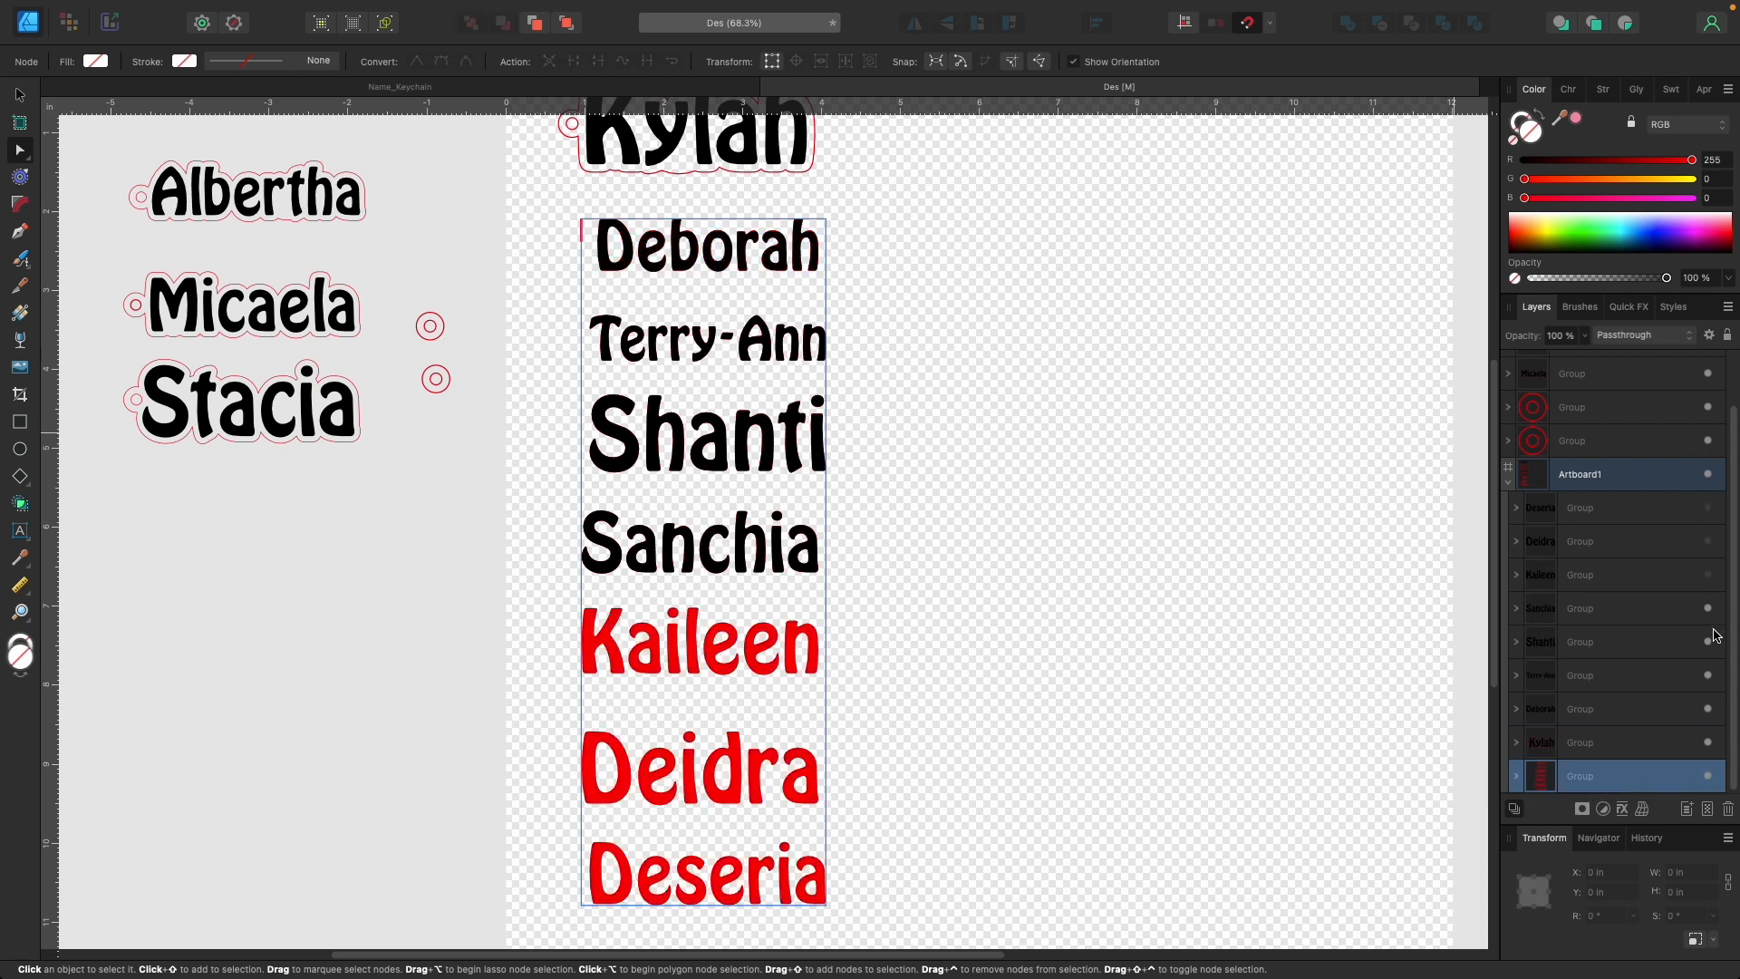
{"action": "left_click", "coordinate": [1708, 609]}
{"action": "left_click", "coordinate": [1708, 642]}
{"action": "left_click", "coordinate": [1708, 675]}
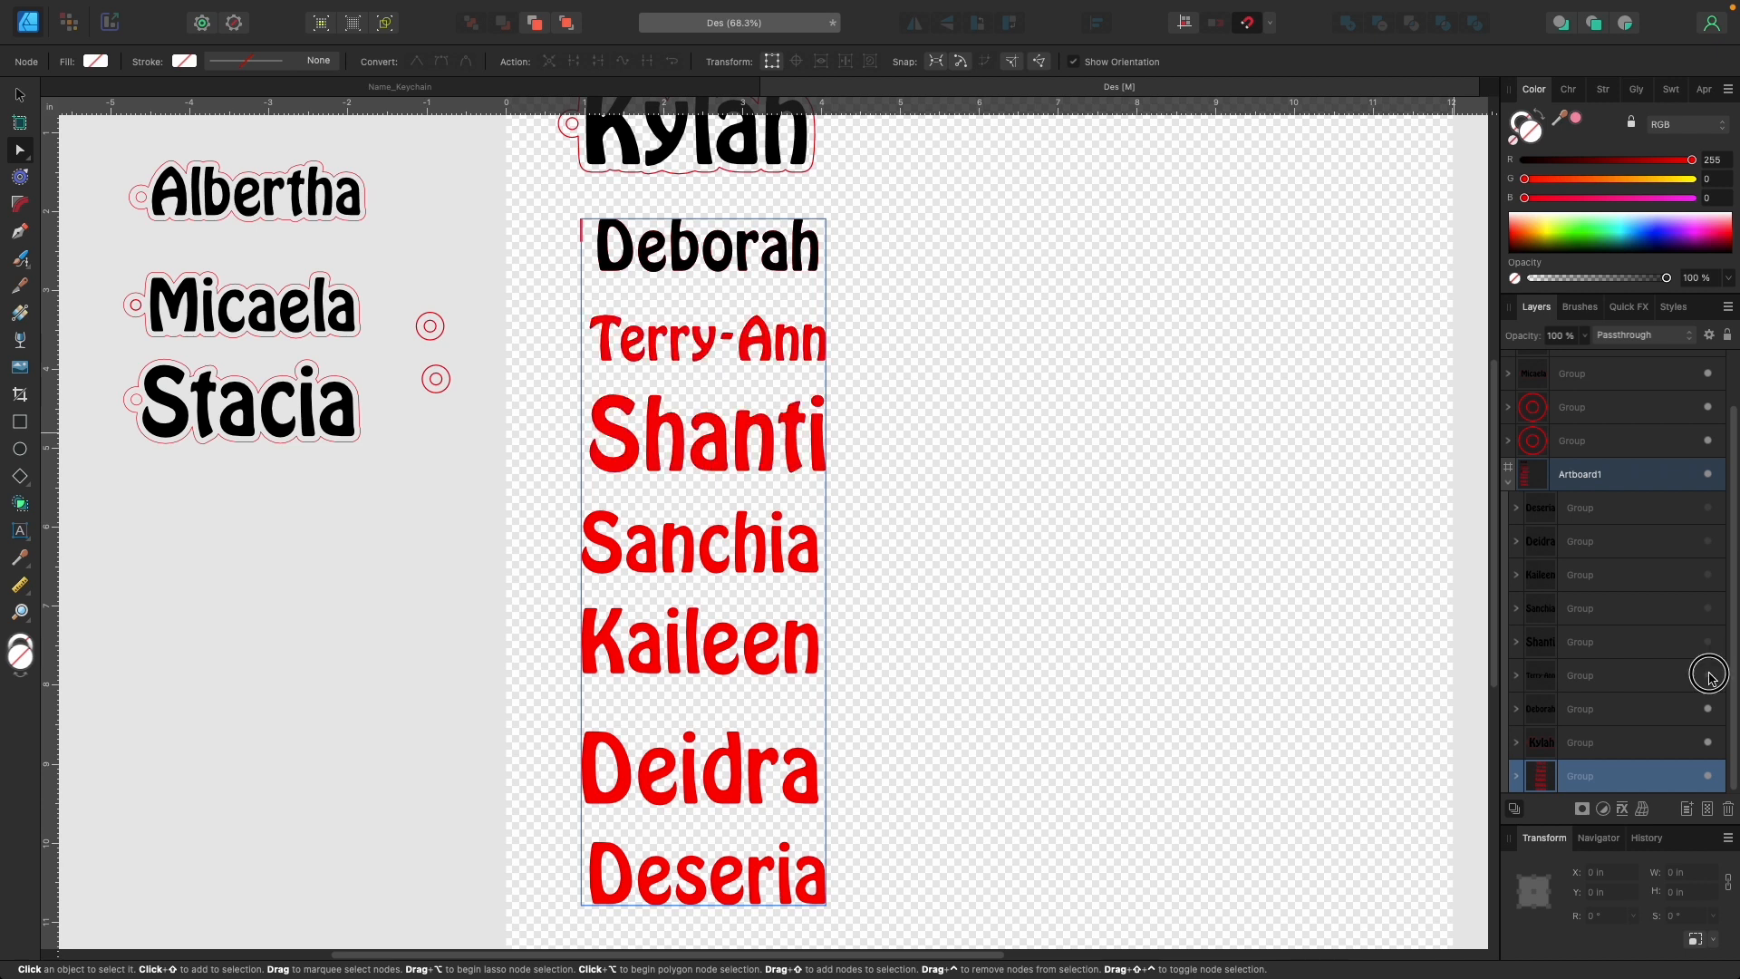
{"action": "left_click", "coordinate": [1708, 709]}
{"action": "left_click", "coordinate": [1708, 742]}
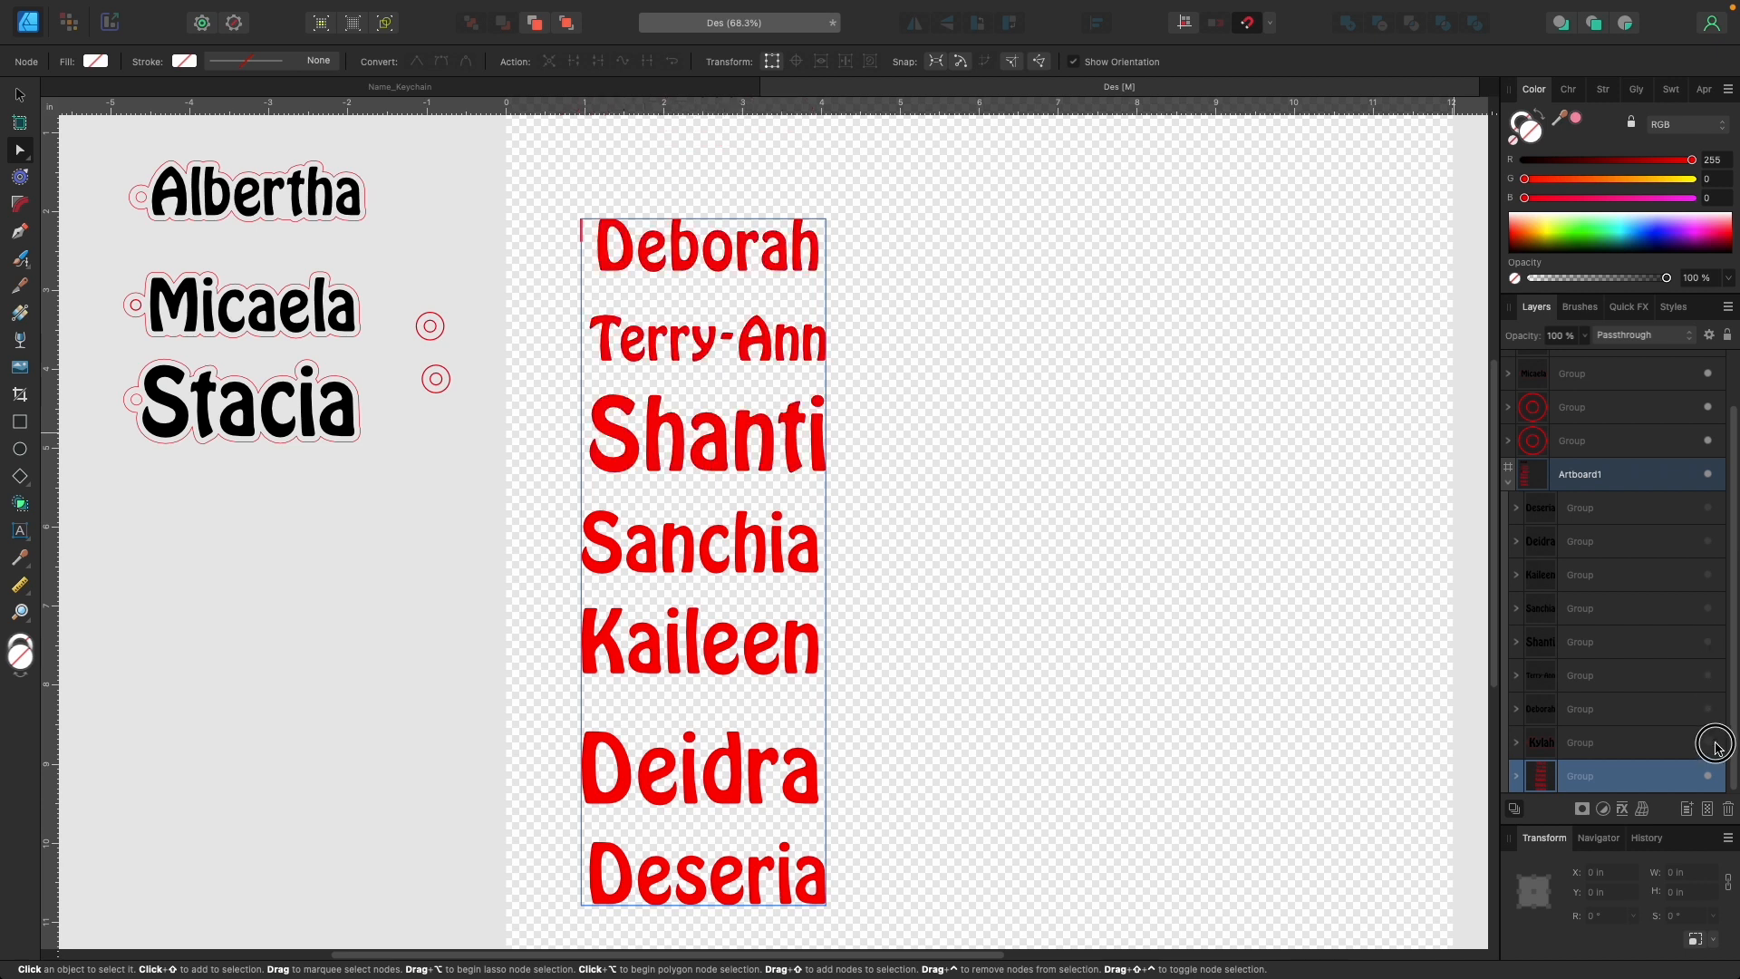
Ungroup the red group and its seven name groups down to individual letter curves, and return to the Move tool.
{"action": "right_click", "coordinate": [1592, 776]}
{"action": "scroll", "coordinate": [1572, 888], "scroll_direction": "down", "scroll_amount": 5}
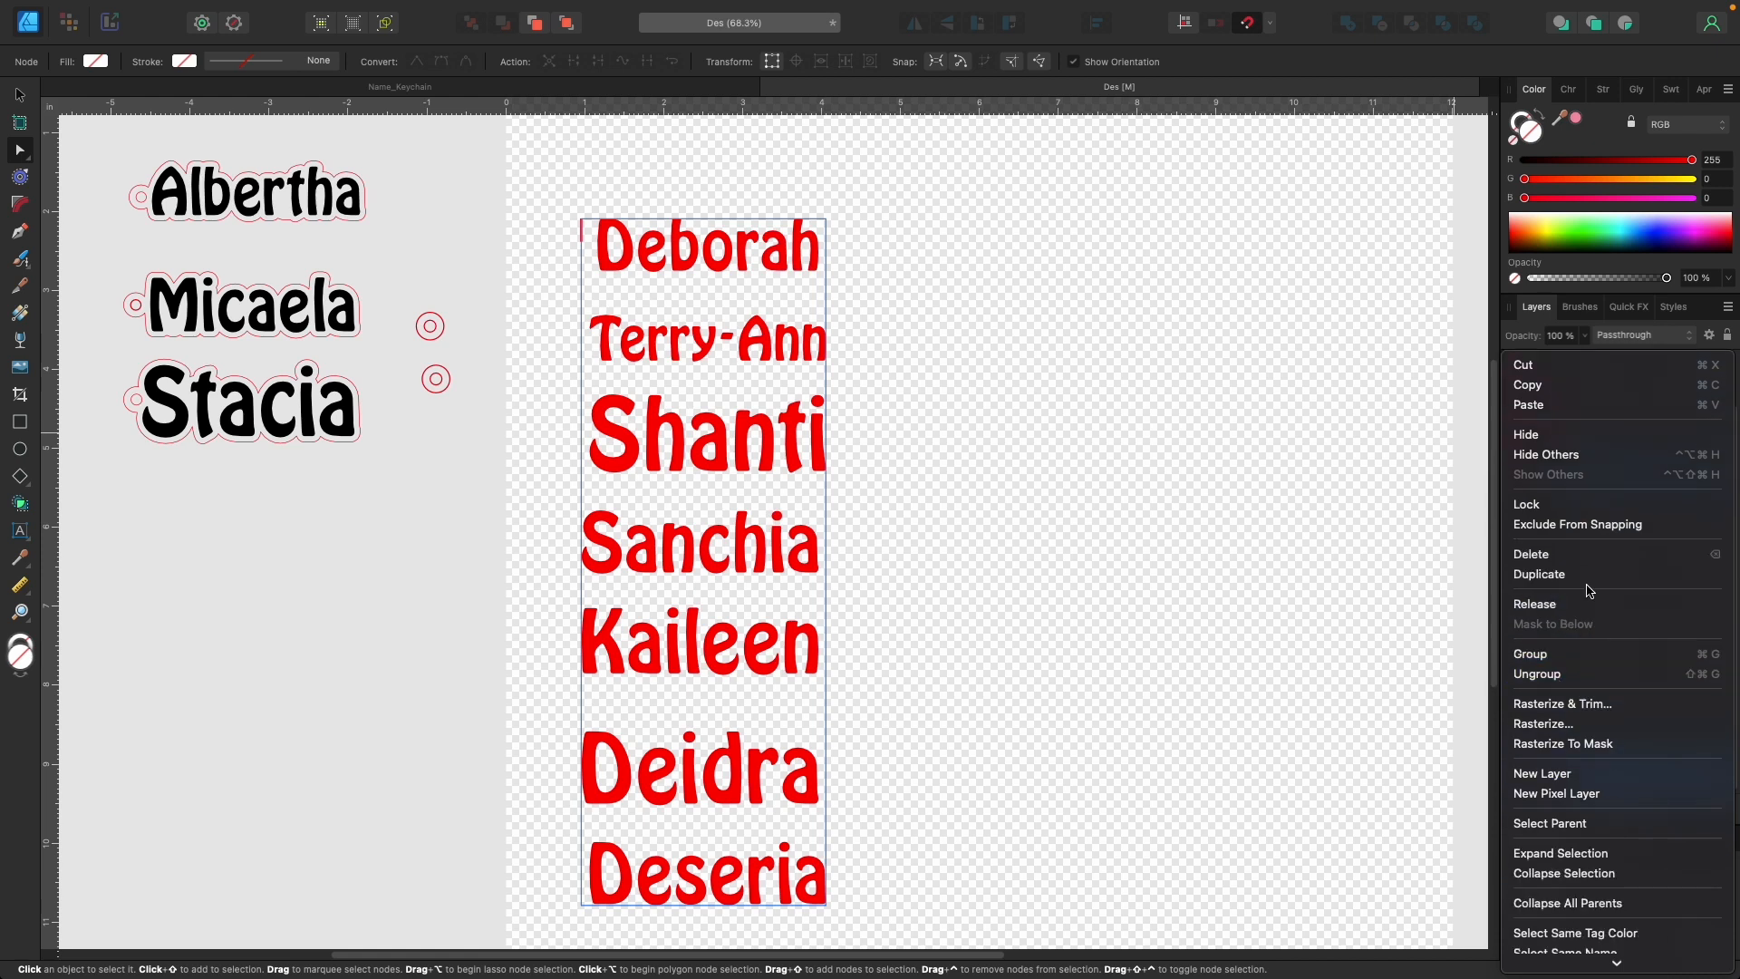
{"action": "scroll", "coordinate": [1560, 652], "scroll_direction": "down", "scroll_amount": 1}
{"action": "left_click", "coordinate": [1560, 651]}
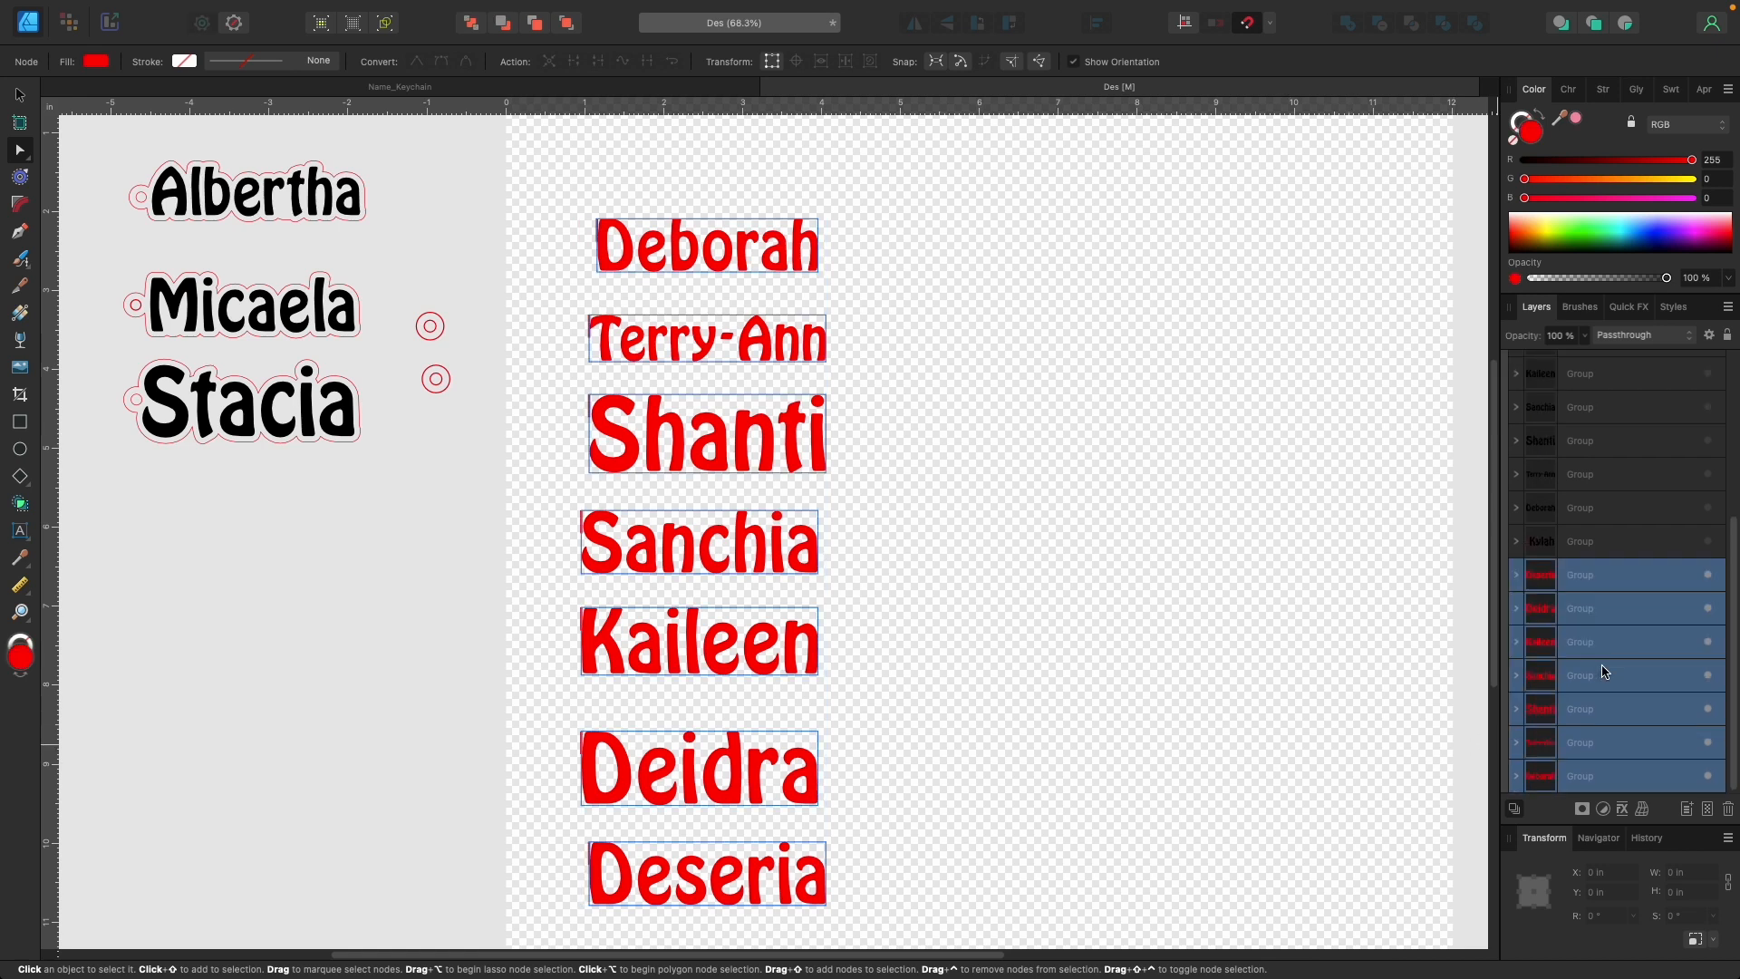
{"action": "right_click", "coordinate": [1594, 569]}
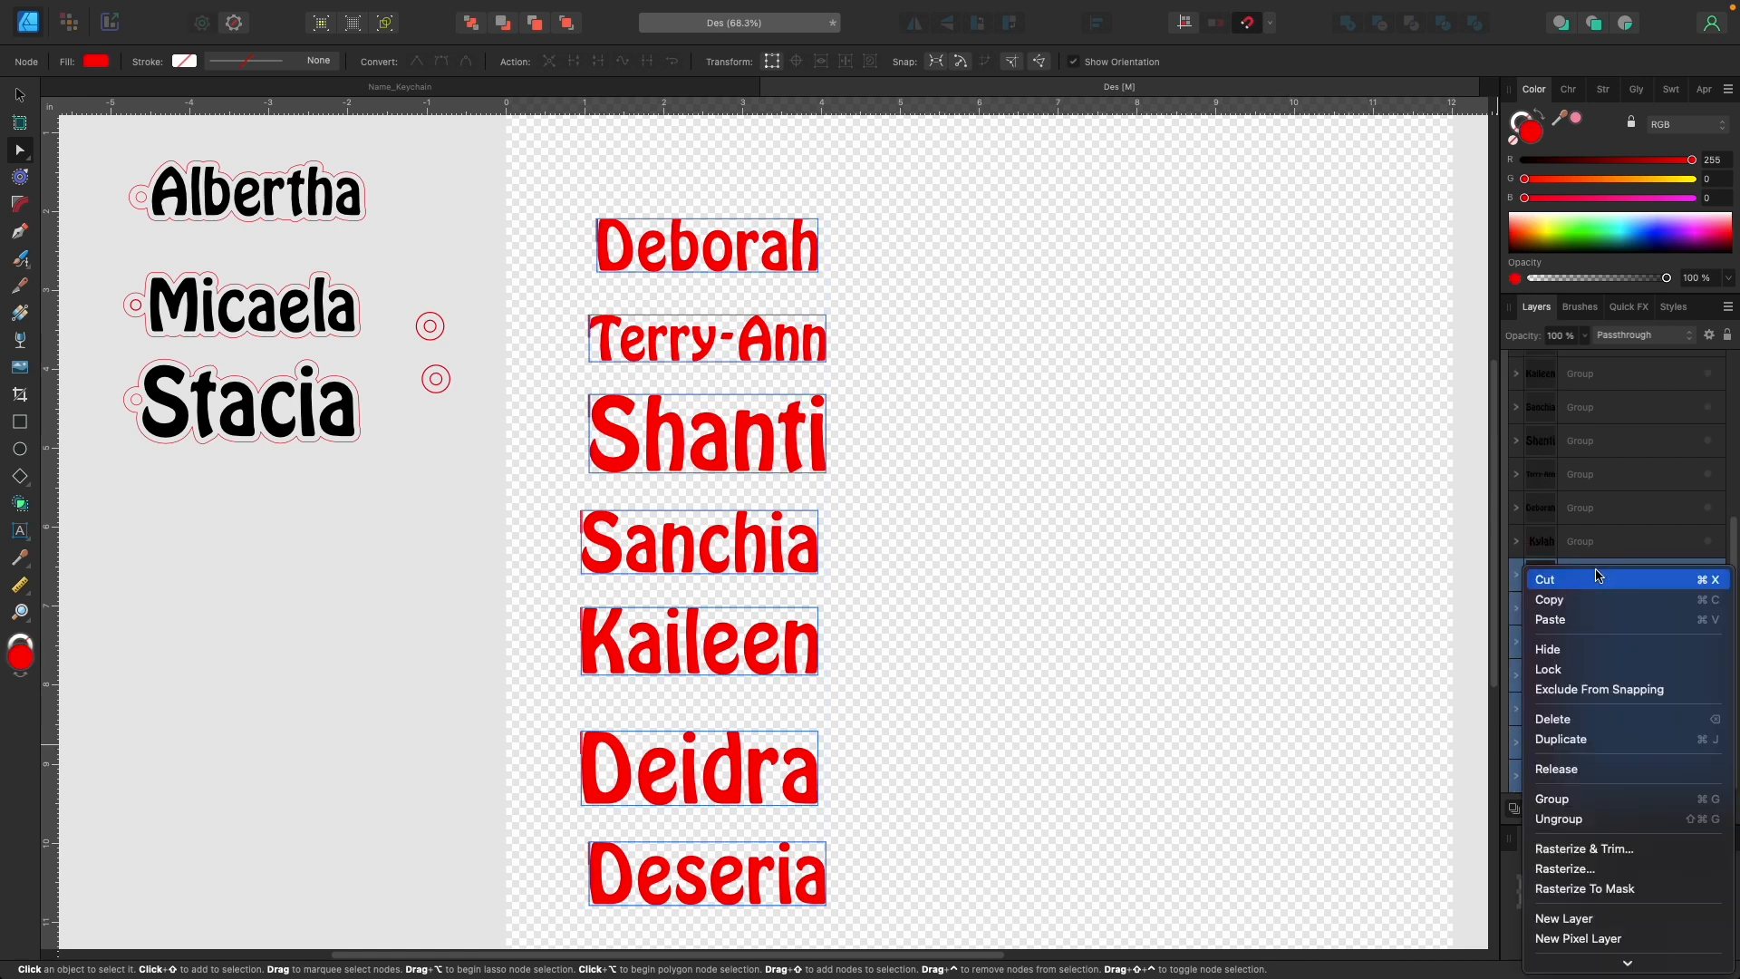
{"action": "left_click", "coordinate": [1581, 822]}
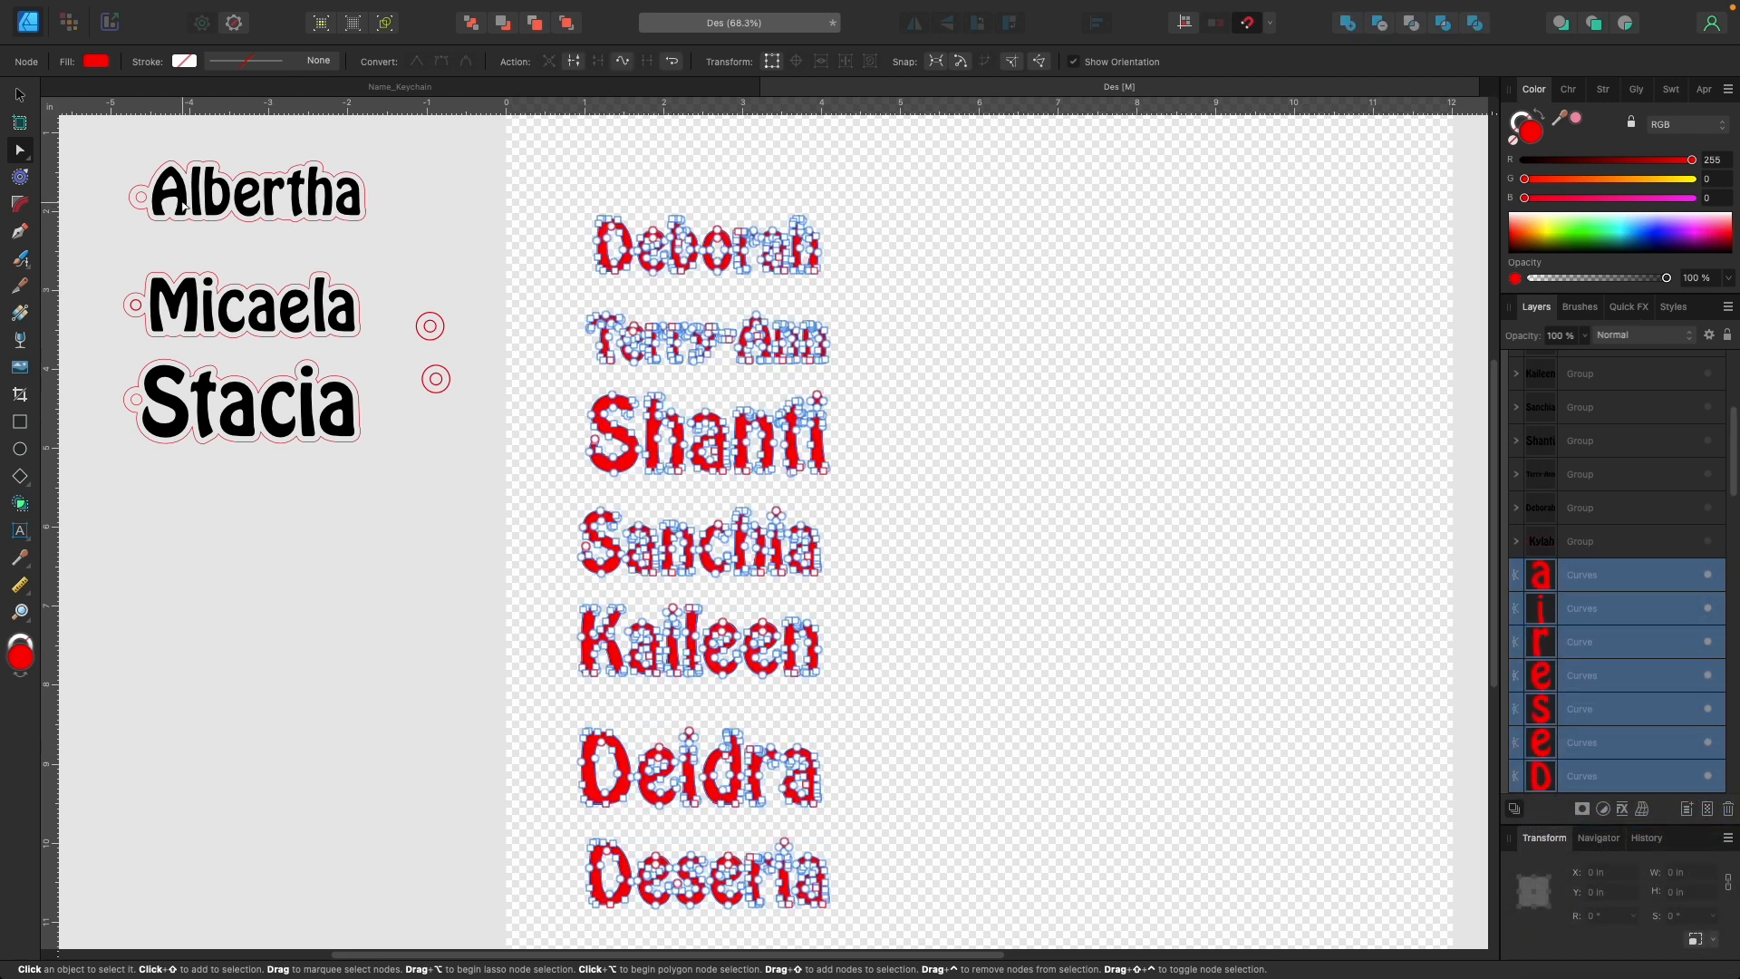
{"action": "left_click", "coordinate": [19, 95]}
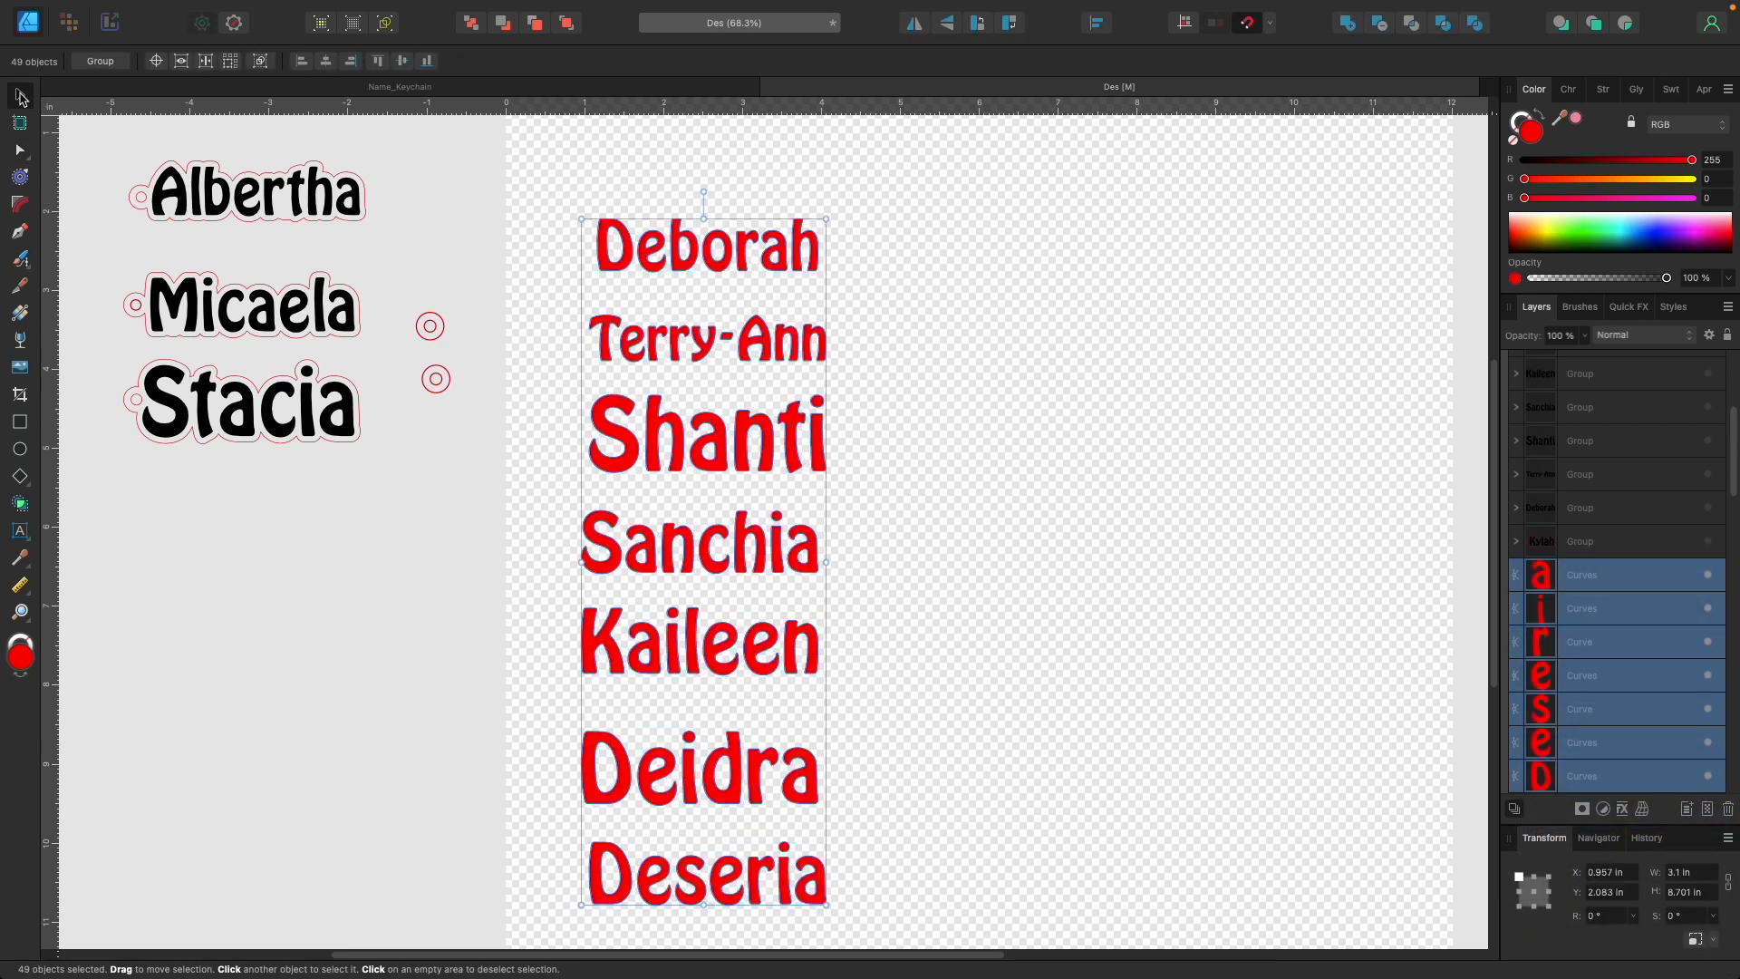
{"action": "left_click", "coordinate": [868, 258]}
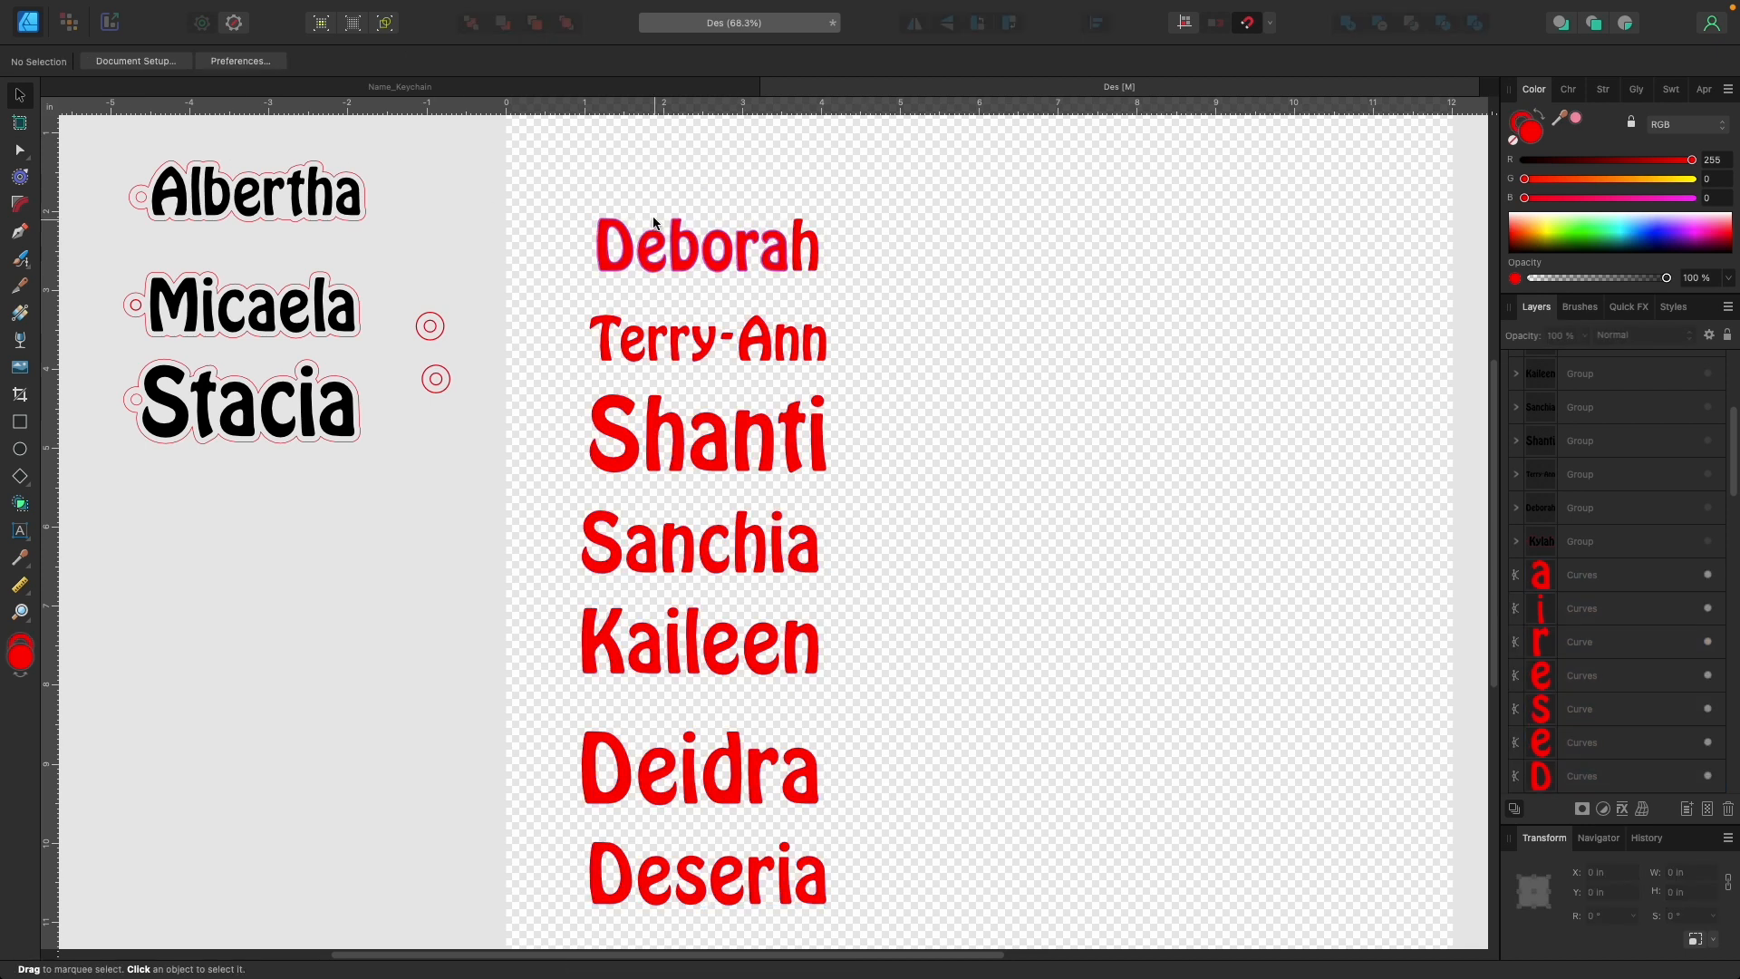
{"action": "left_click_drag", "start_coordinate": [568, 184], "coordinate": [902, 292]}
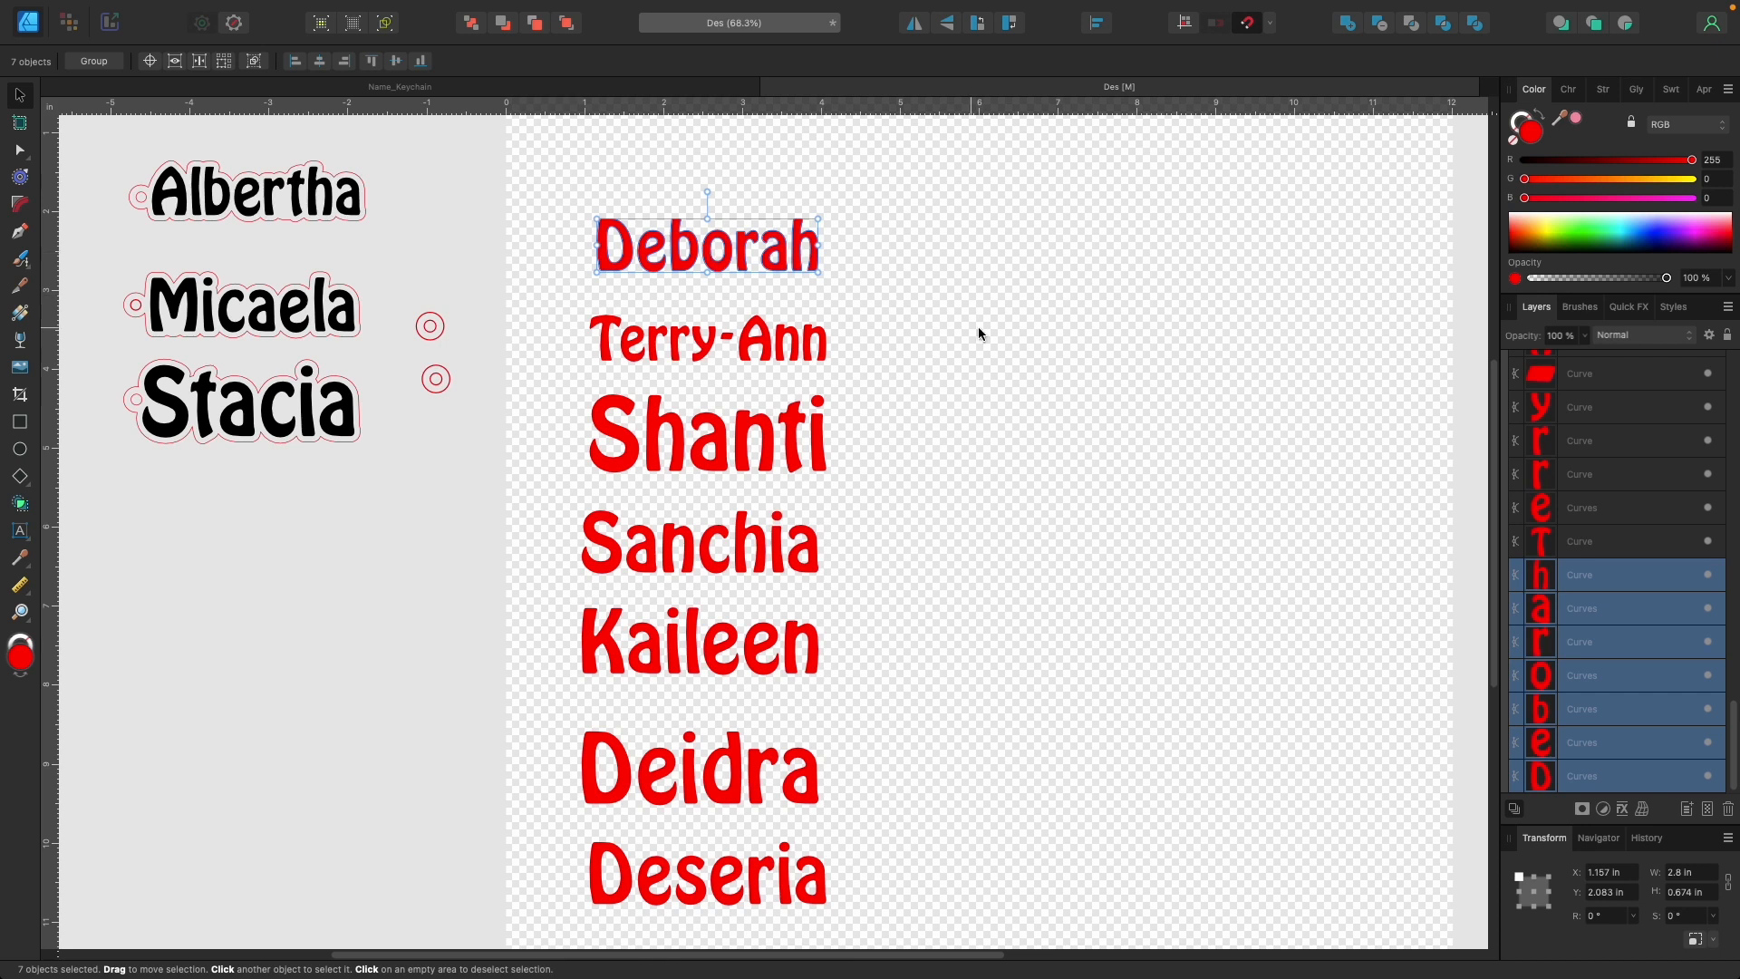
{"action": "left_click", "coordinate": [926, 323]}
Select all the red letter curves and apply a contour with a 0.1 in radius.
{"action": "left_click_drag", "start_coordinate": [555, 198], "coordinate": [879, 913]}
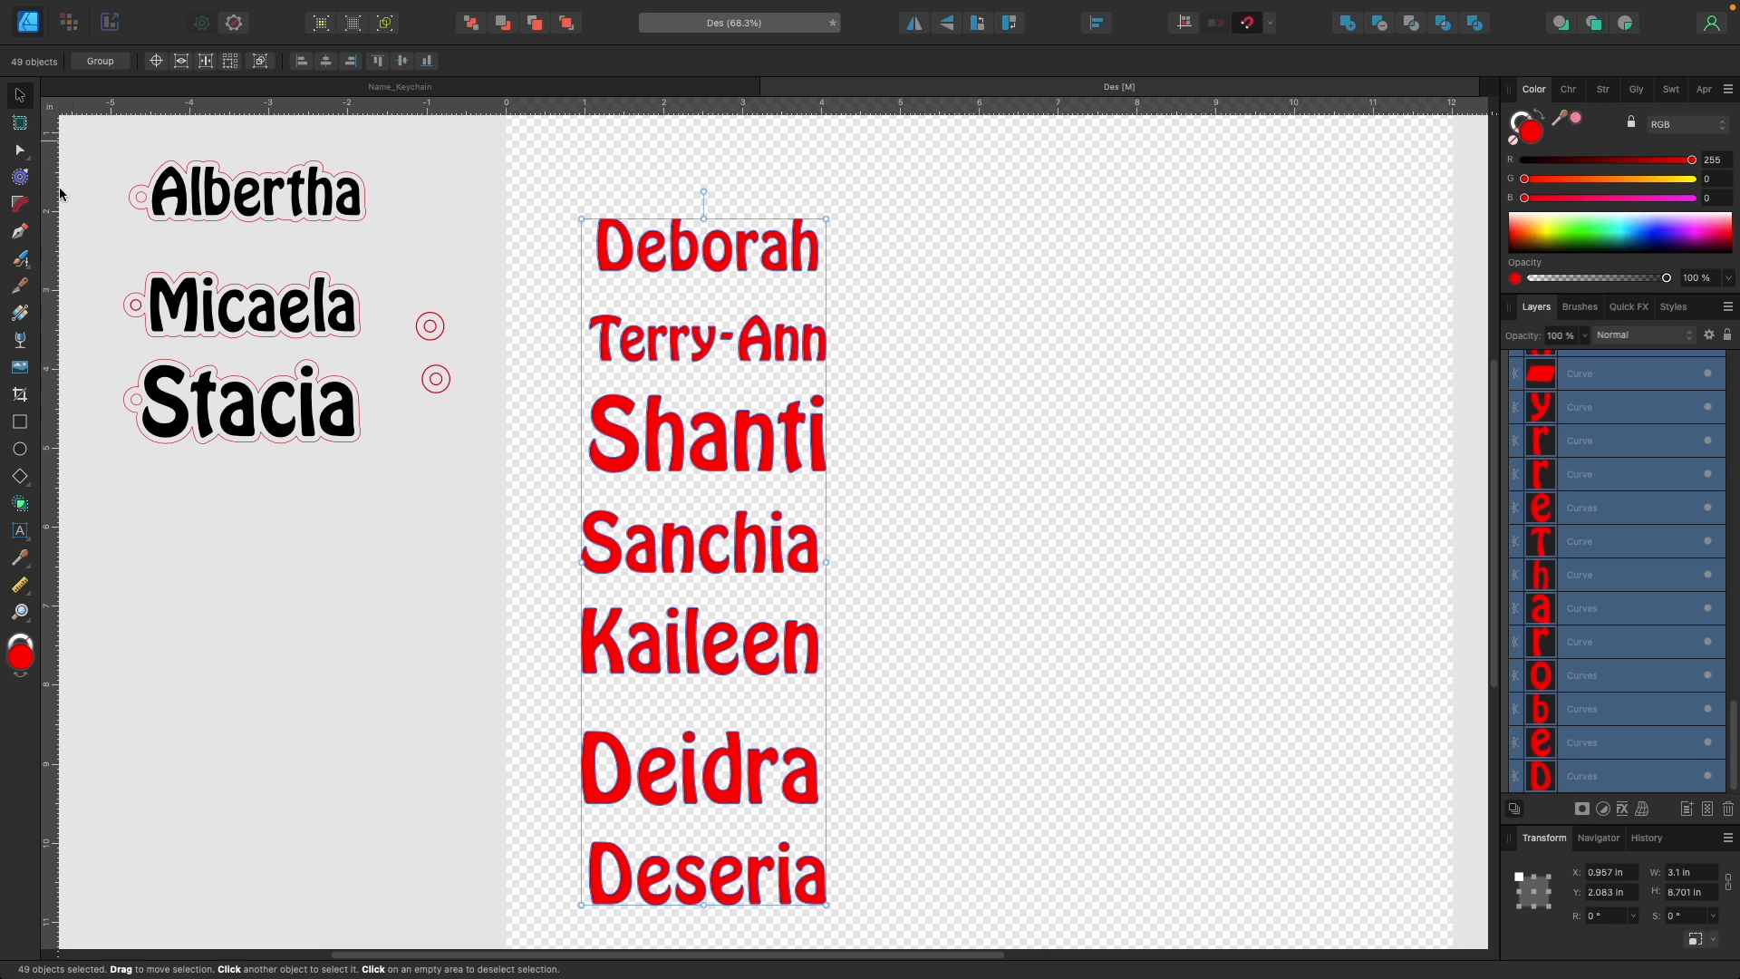
{"action": "left_click", "coordinate": [20, 178]}
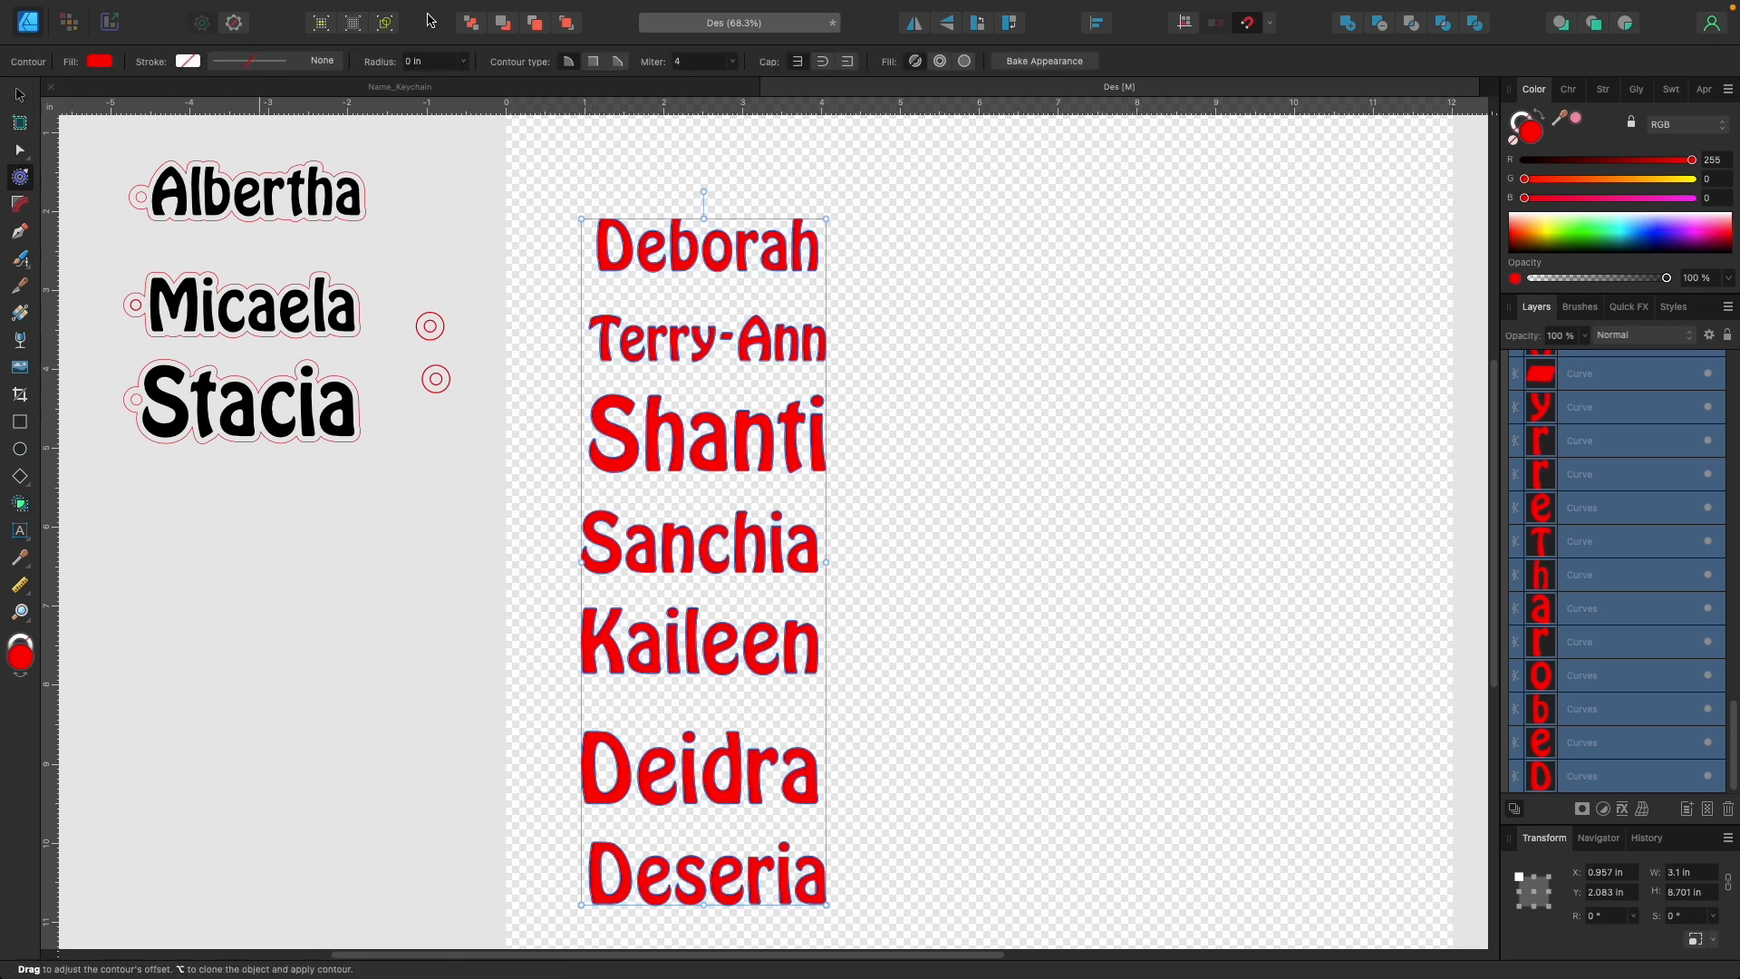
{"action": "left_click", "coordinate": [412, 62]}
{"action": "type", "text": ".1"}
{"action": "left_click", "coordinate": [692, 62]}
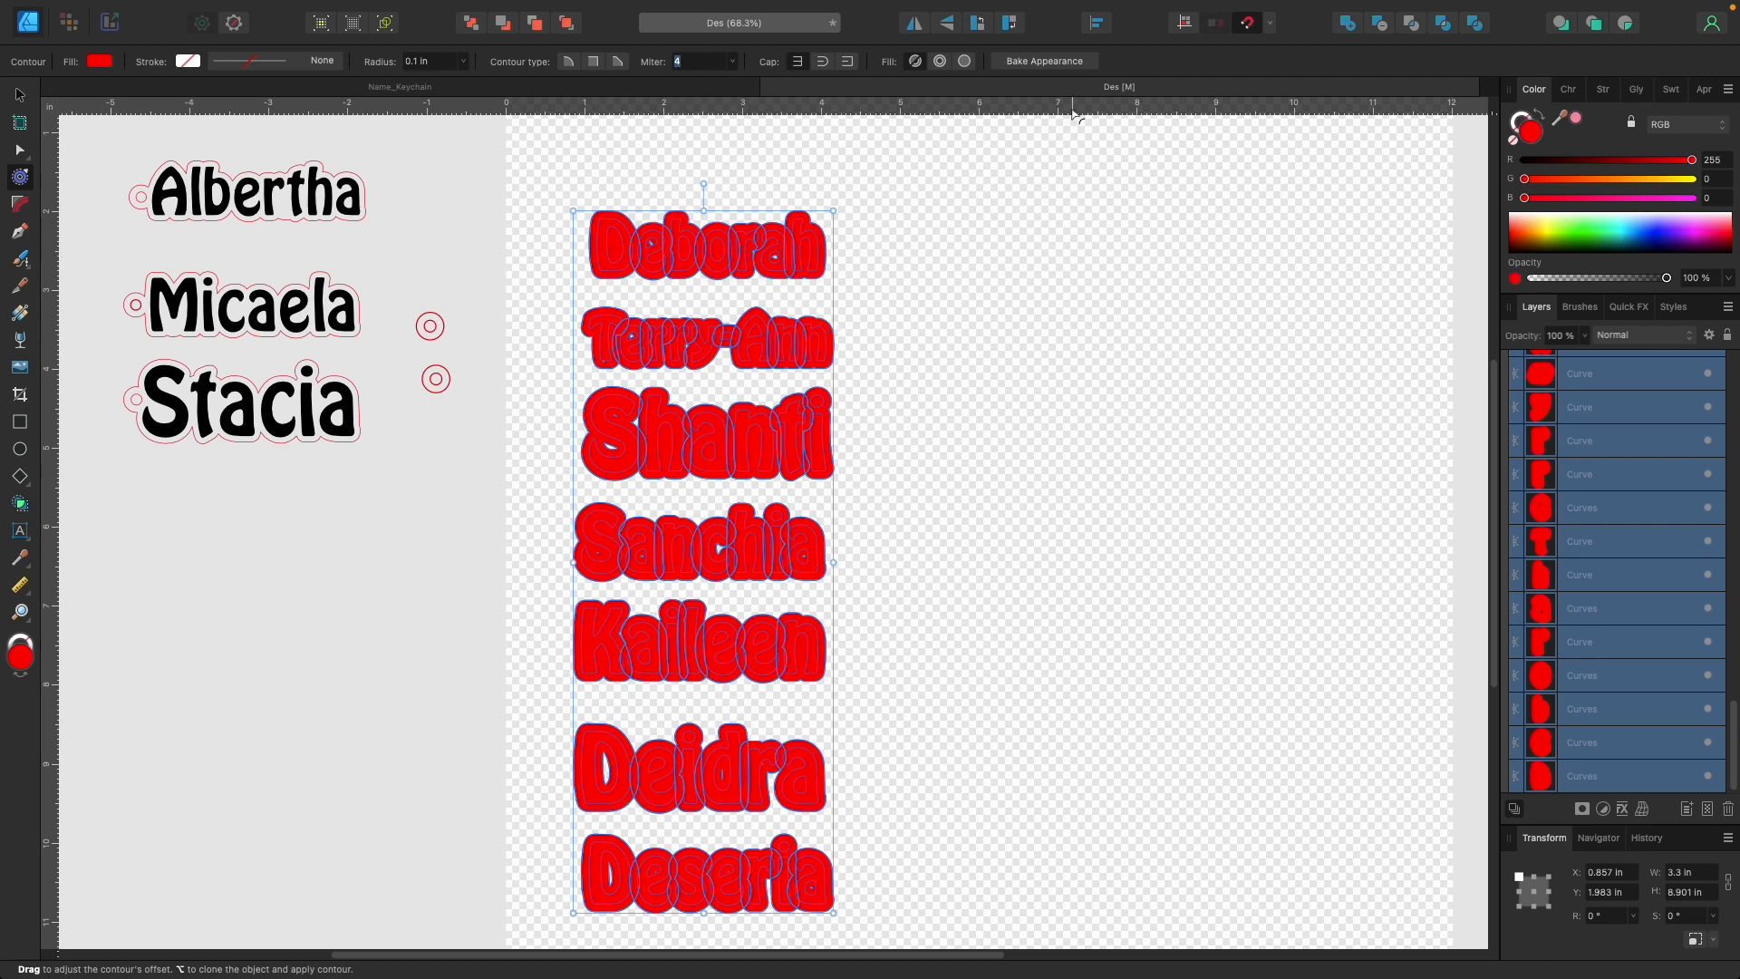
Give the contour round caps and the third fill option, and bake its appearance into the red letter curves.
{"action": "left_click", "coordinate": [823, 61]}
{"action": "left_click", "coordinate": [962, 61]}
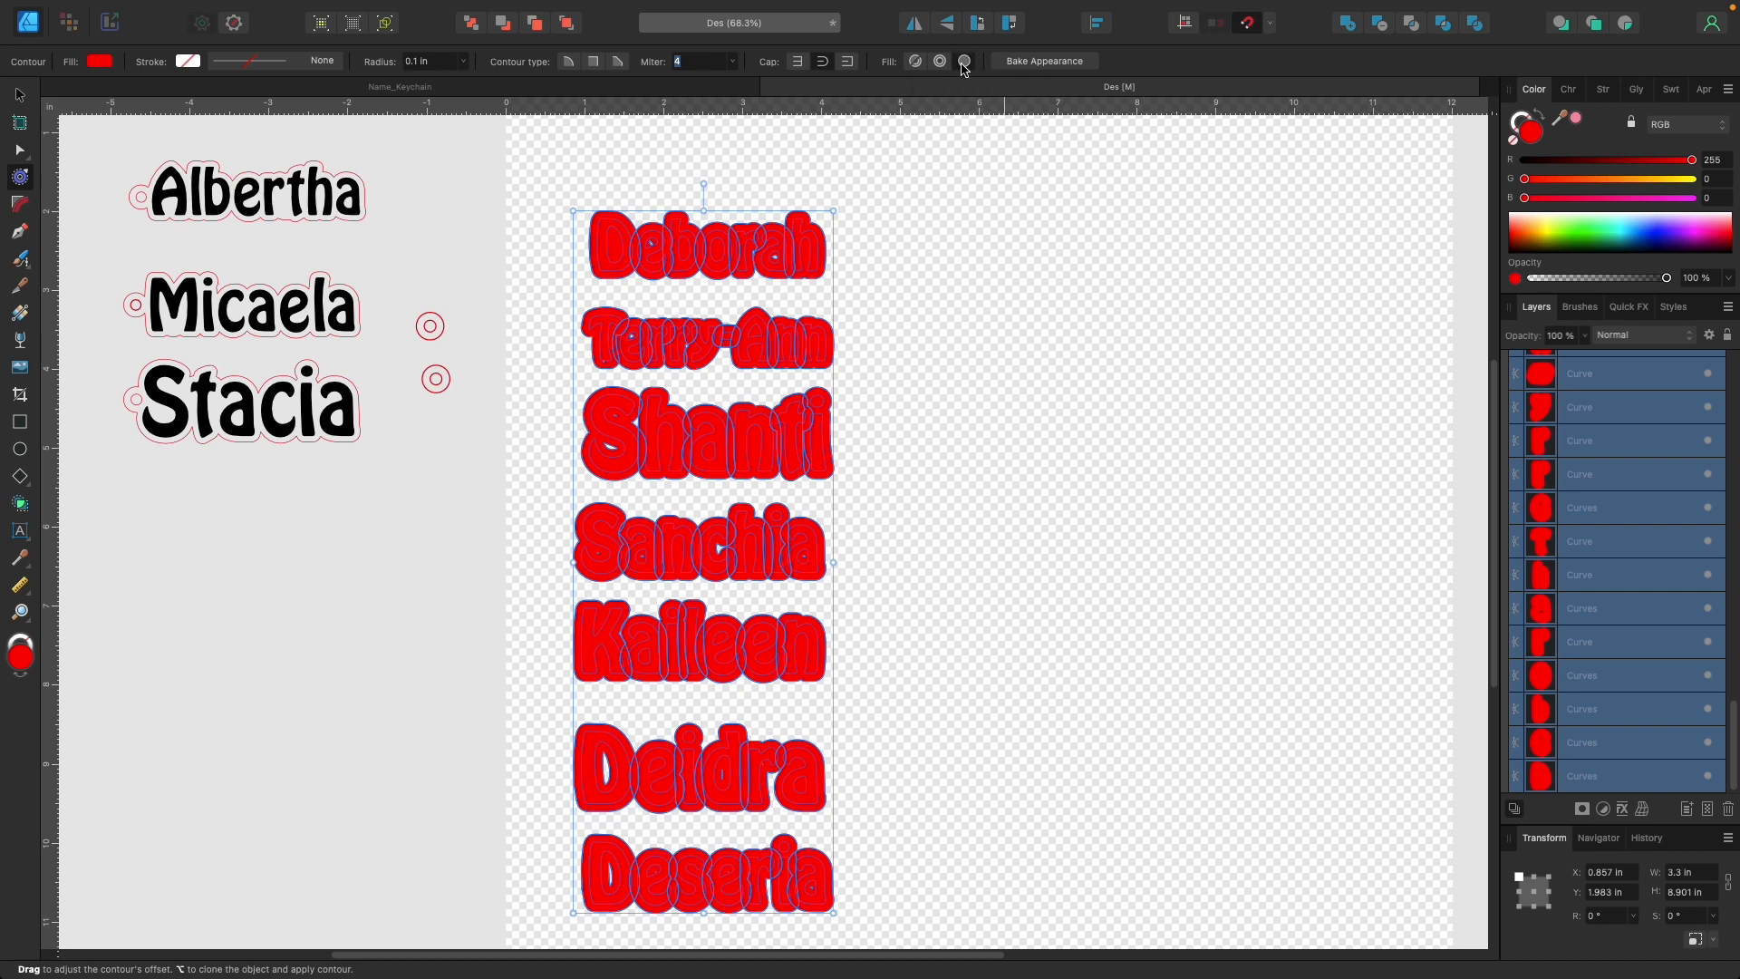
{"action": "left_click", "coordinate": [1065, 62]}
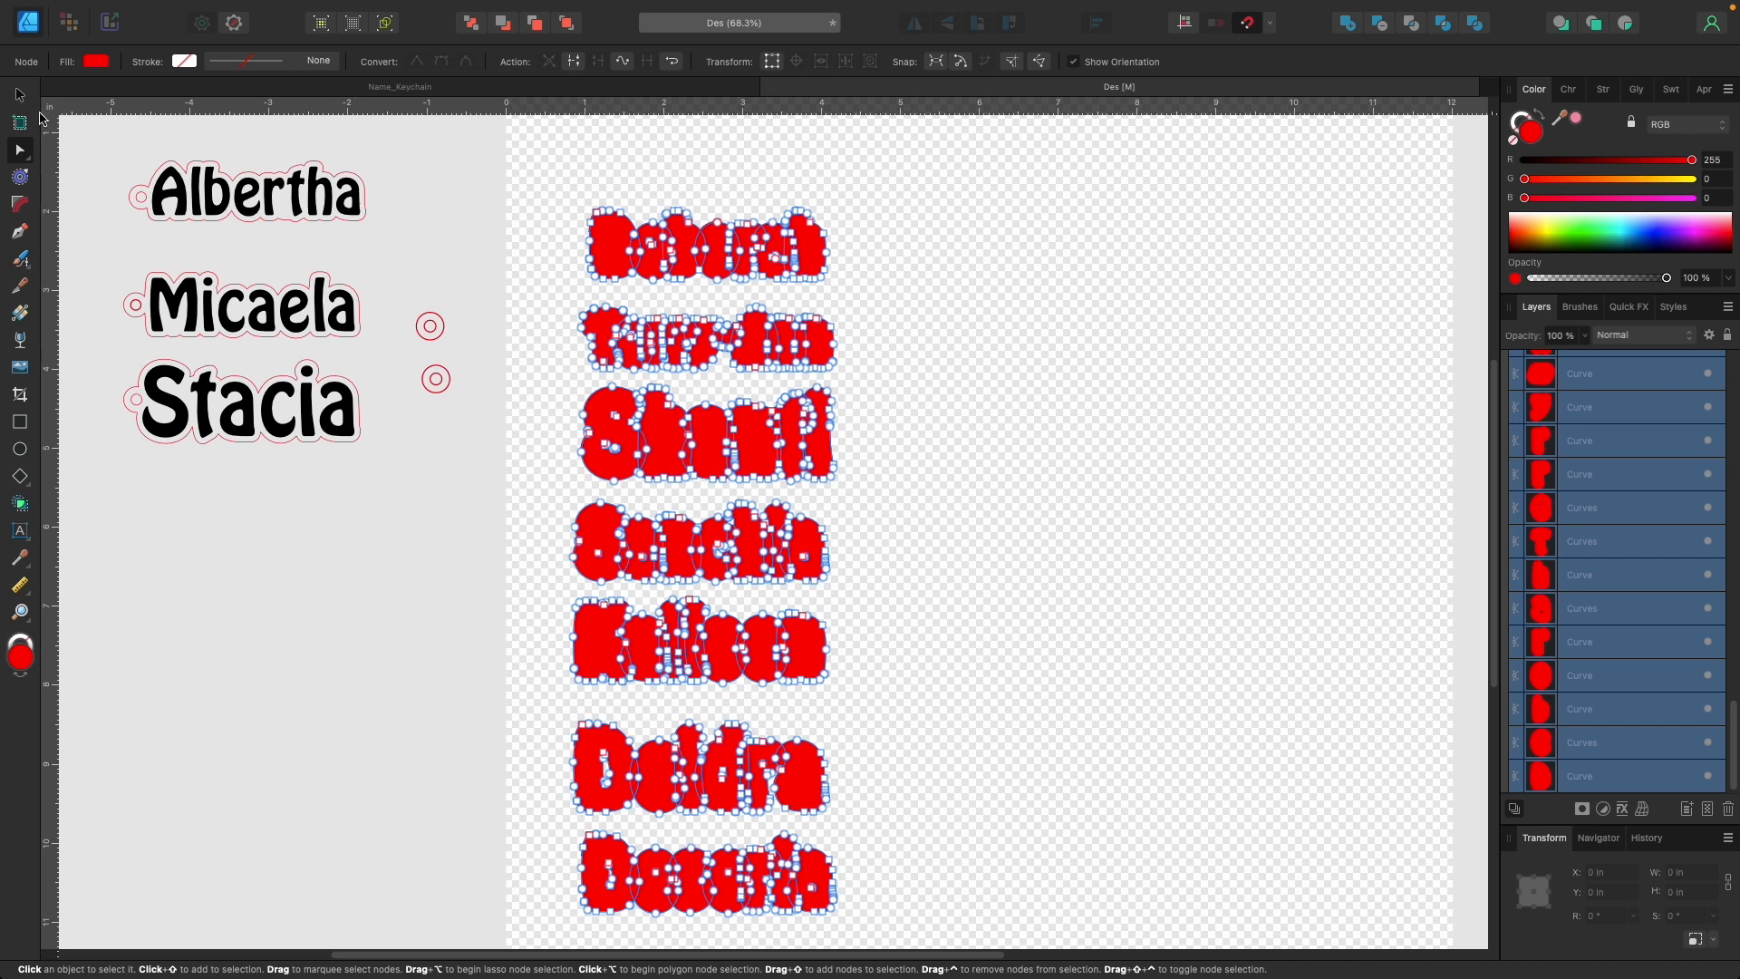
Merge the seven red letter shapes of the topmost name into a single shape with Add.
{"action": "left_click", "coordinate": [20, 94]}
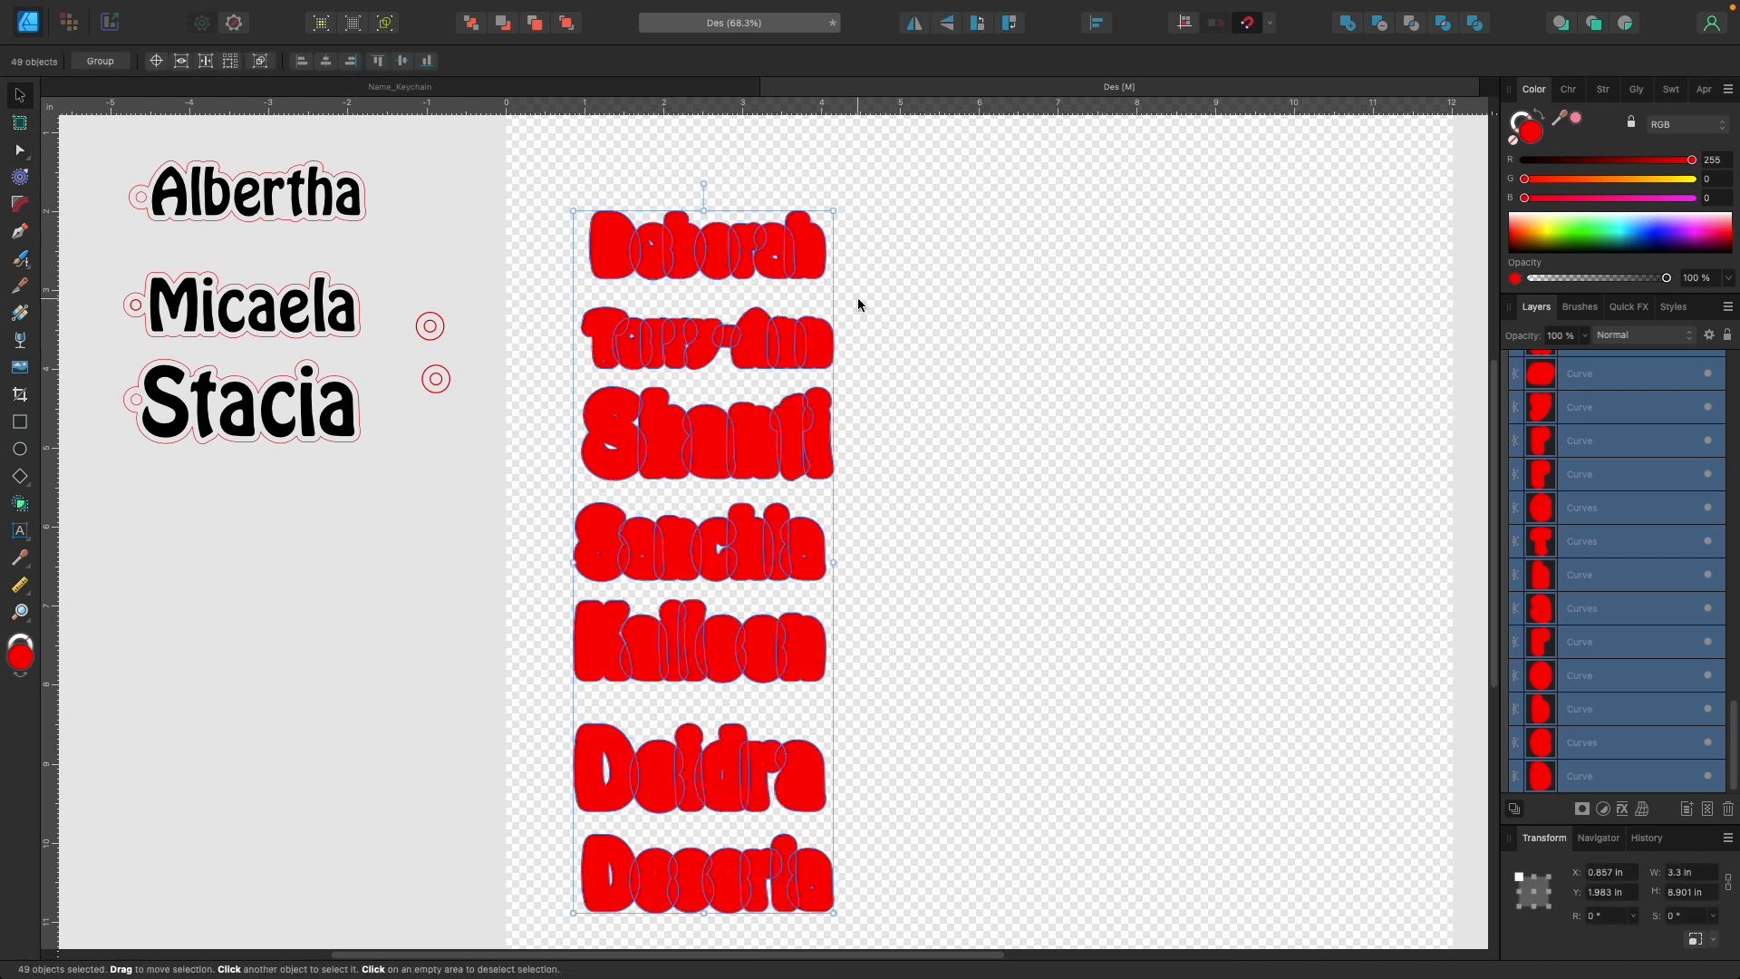
{"action": "left_click", "coordinate": [917, 317]}
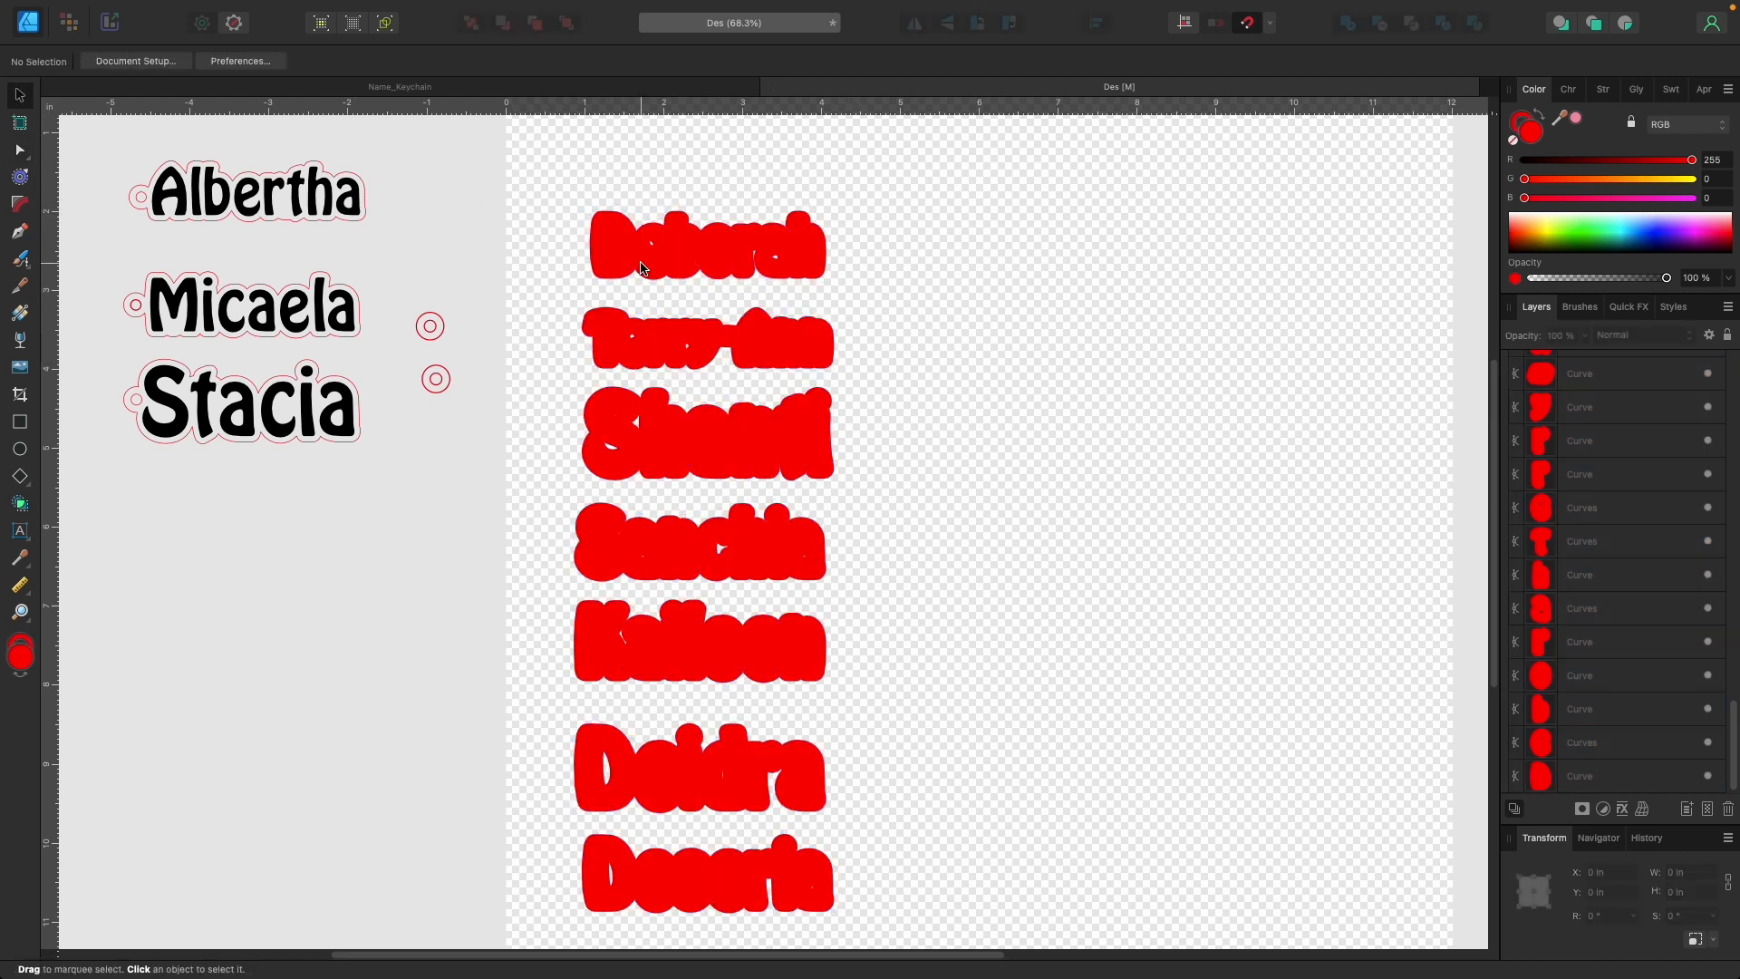
{"action": "scroll", "coordinate": [640, 267], "scroll_direction": "up", "scroll_amount": 5}
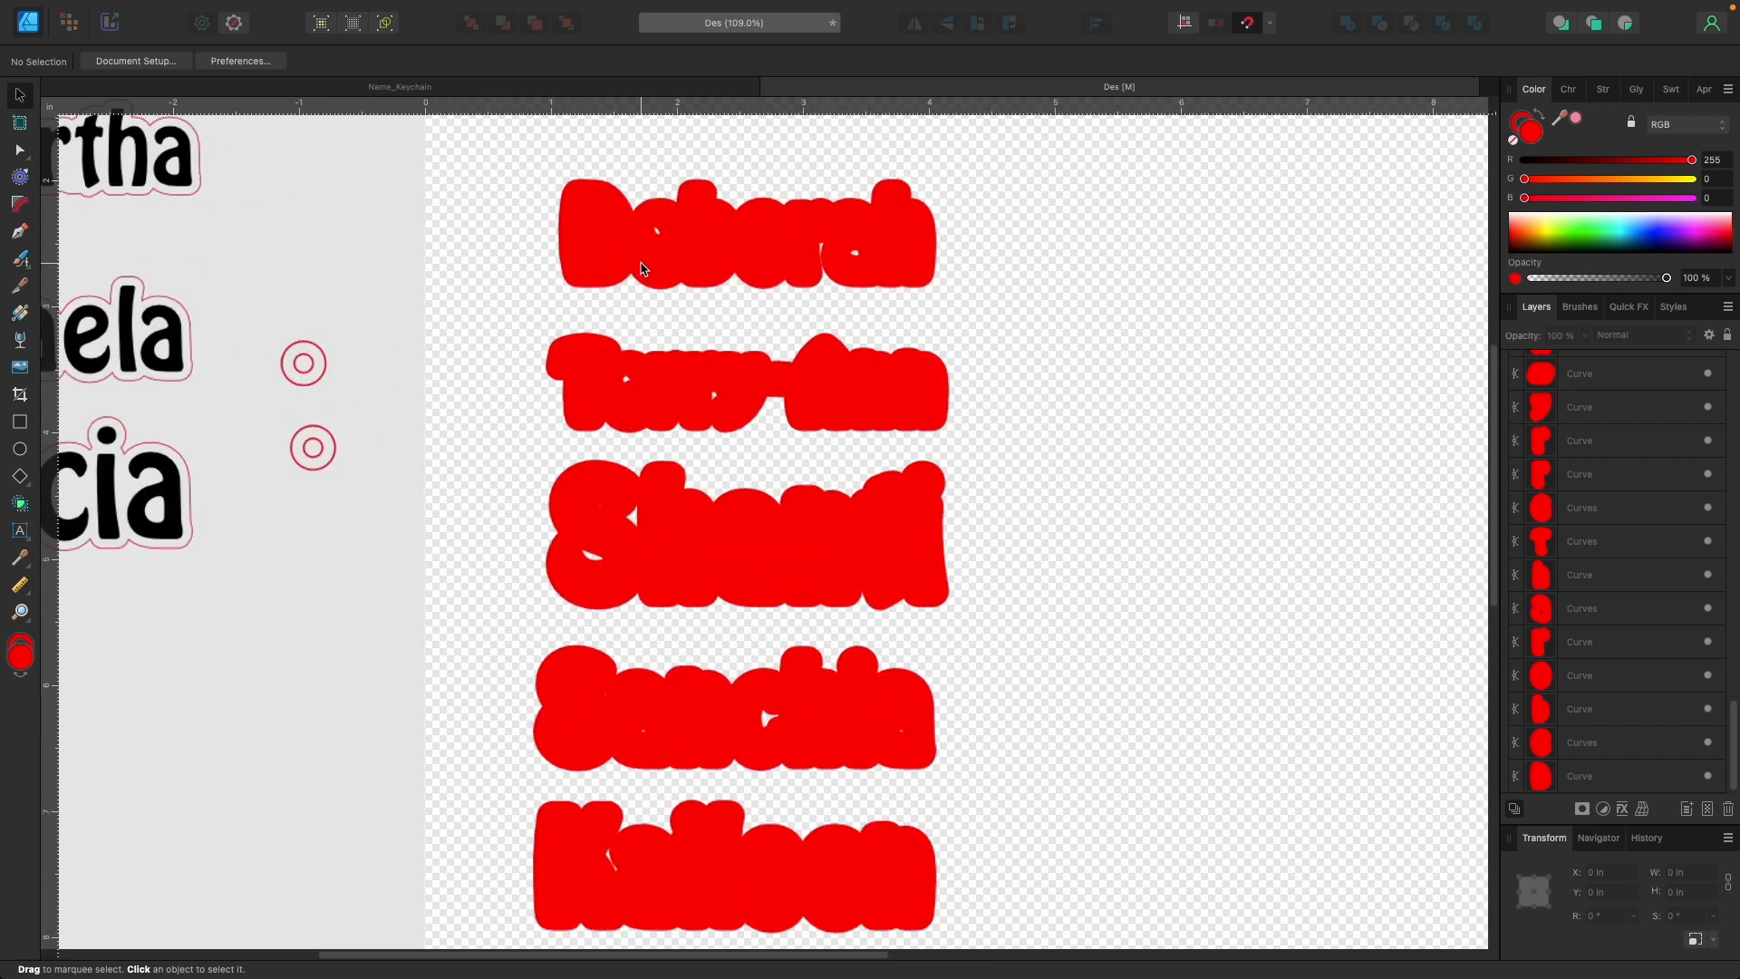
{"action": "left_click_drag", "start_coordinate": [517, 164], "coordinate": [1039, 317]}
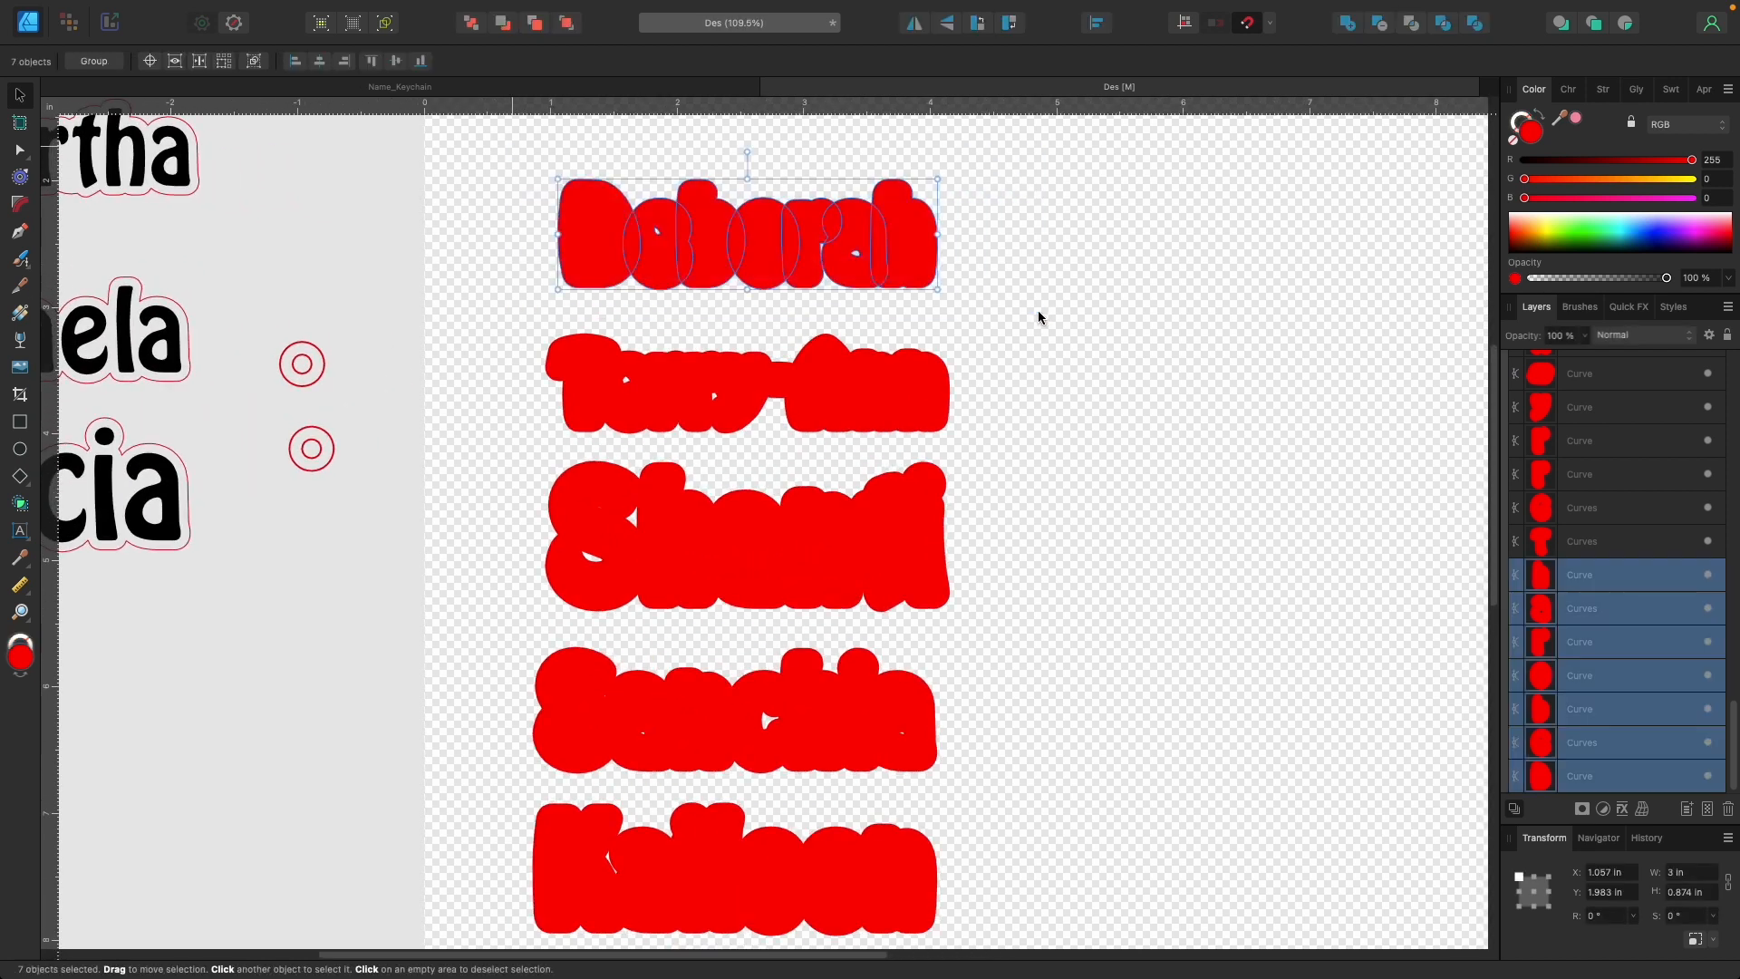
{"action": "left_click", "coordinate": [1350, 25]}
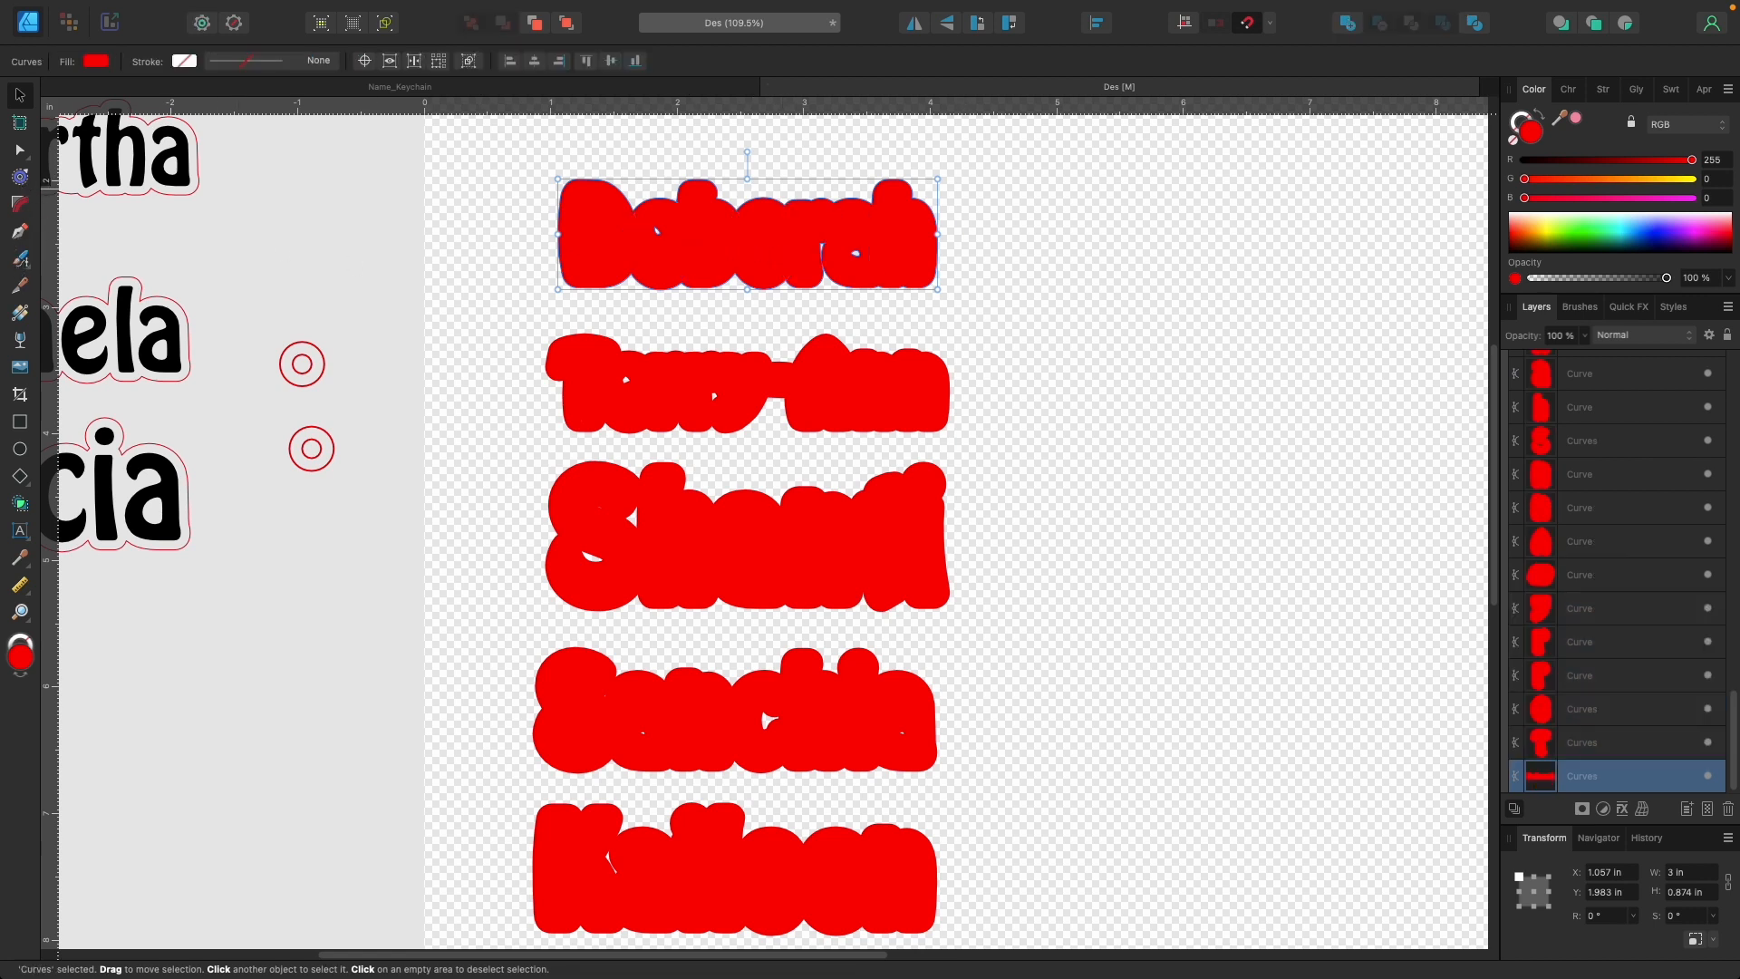
Cover the topmost name's gaps with two ellipses, about 0.44 × 0.22 in and 0.86 × 0.37 in, and merge them into its shape.
{"action": "left_click", "coordinate": [18, 449]}
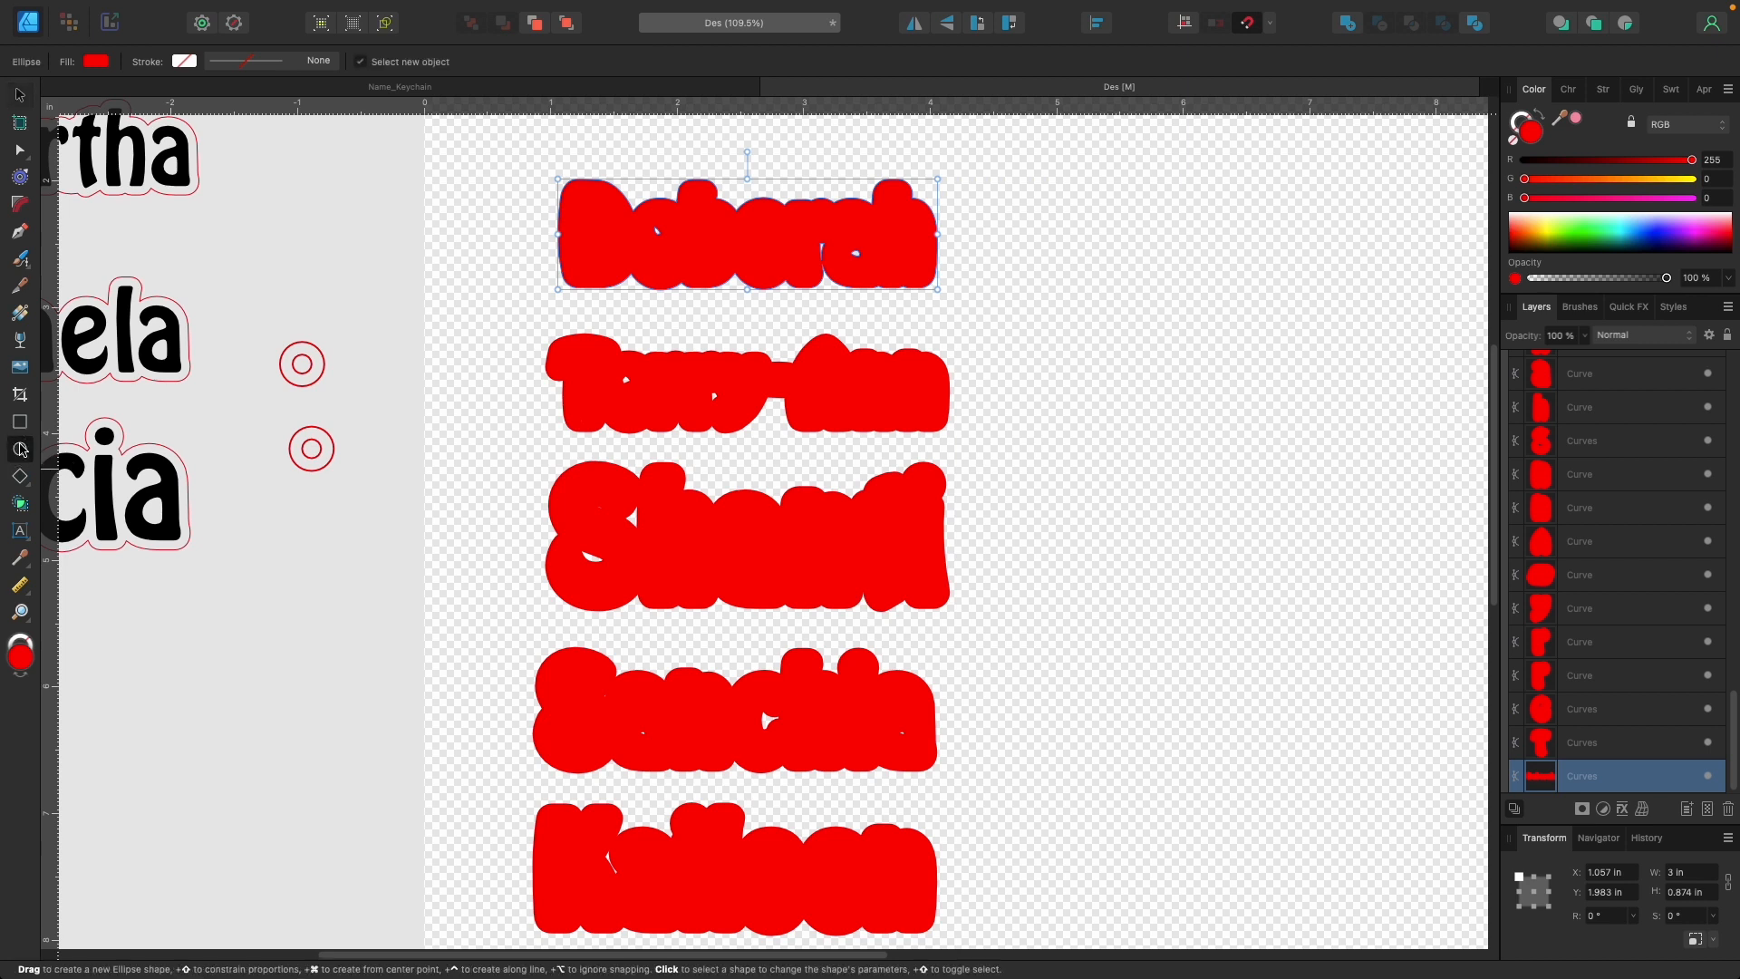
{"action": "left_click_drag", "start_coordinate": [632, 219], "coordinate": [691, 246]}
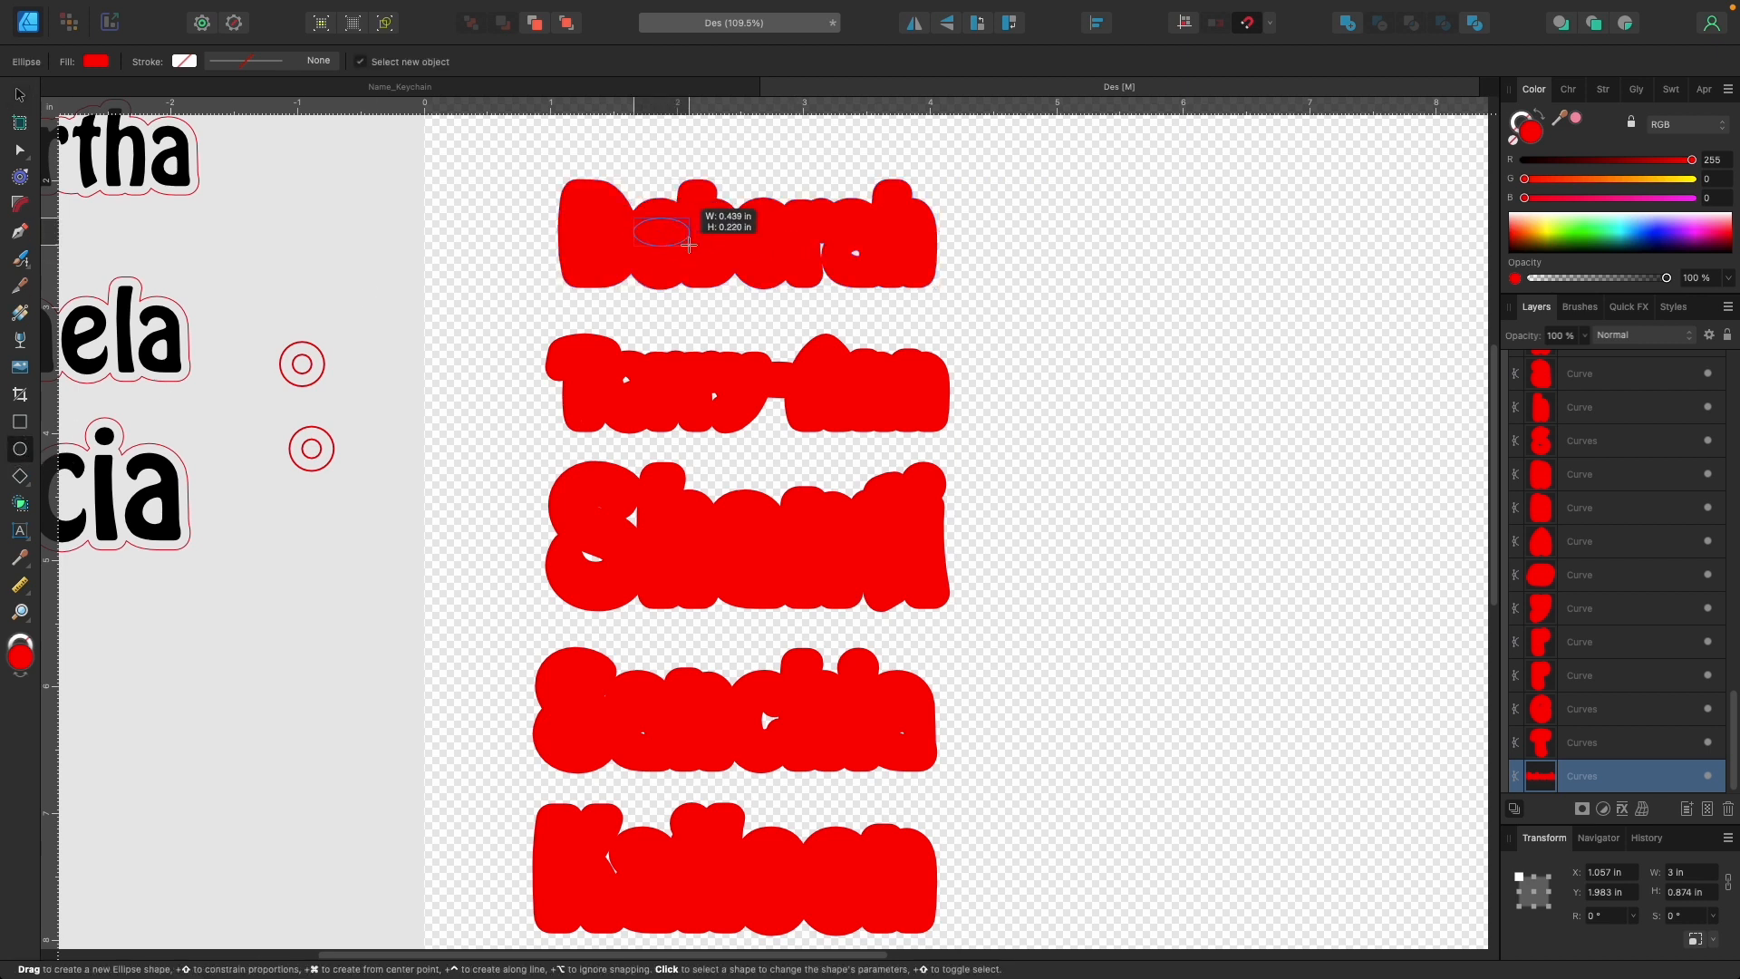
{"action": "left_click_drag", "start_coordinate": [802, 233], "coordinate": [892, 264]}
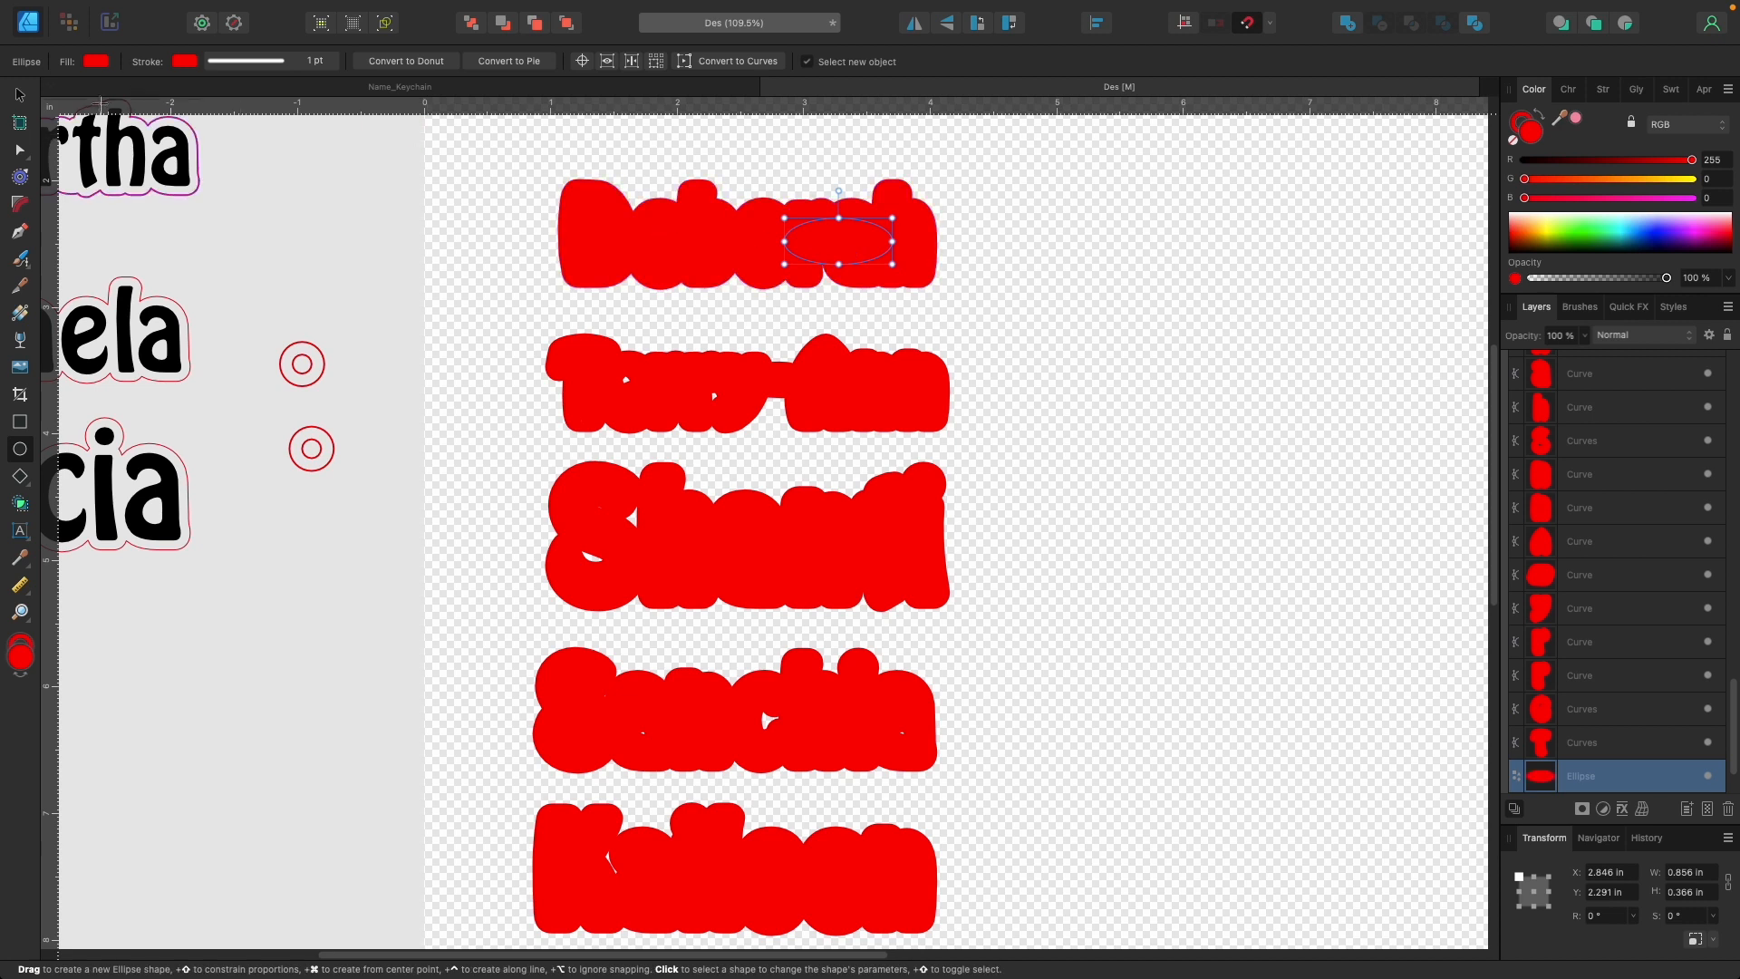
{"action": "key", "text": "super+d"}
{"action": "key", "text": "v"}
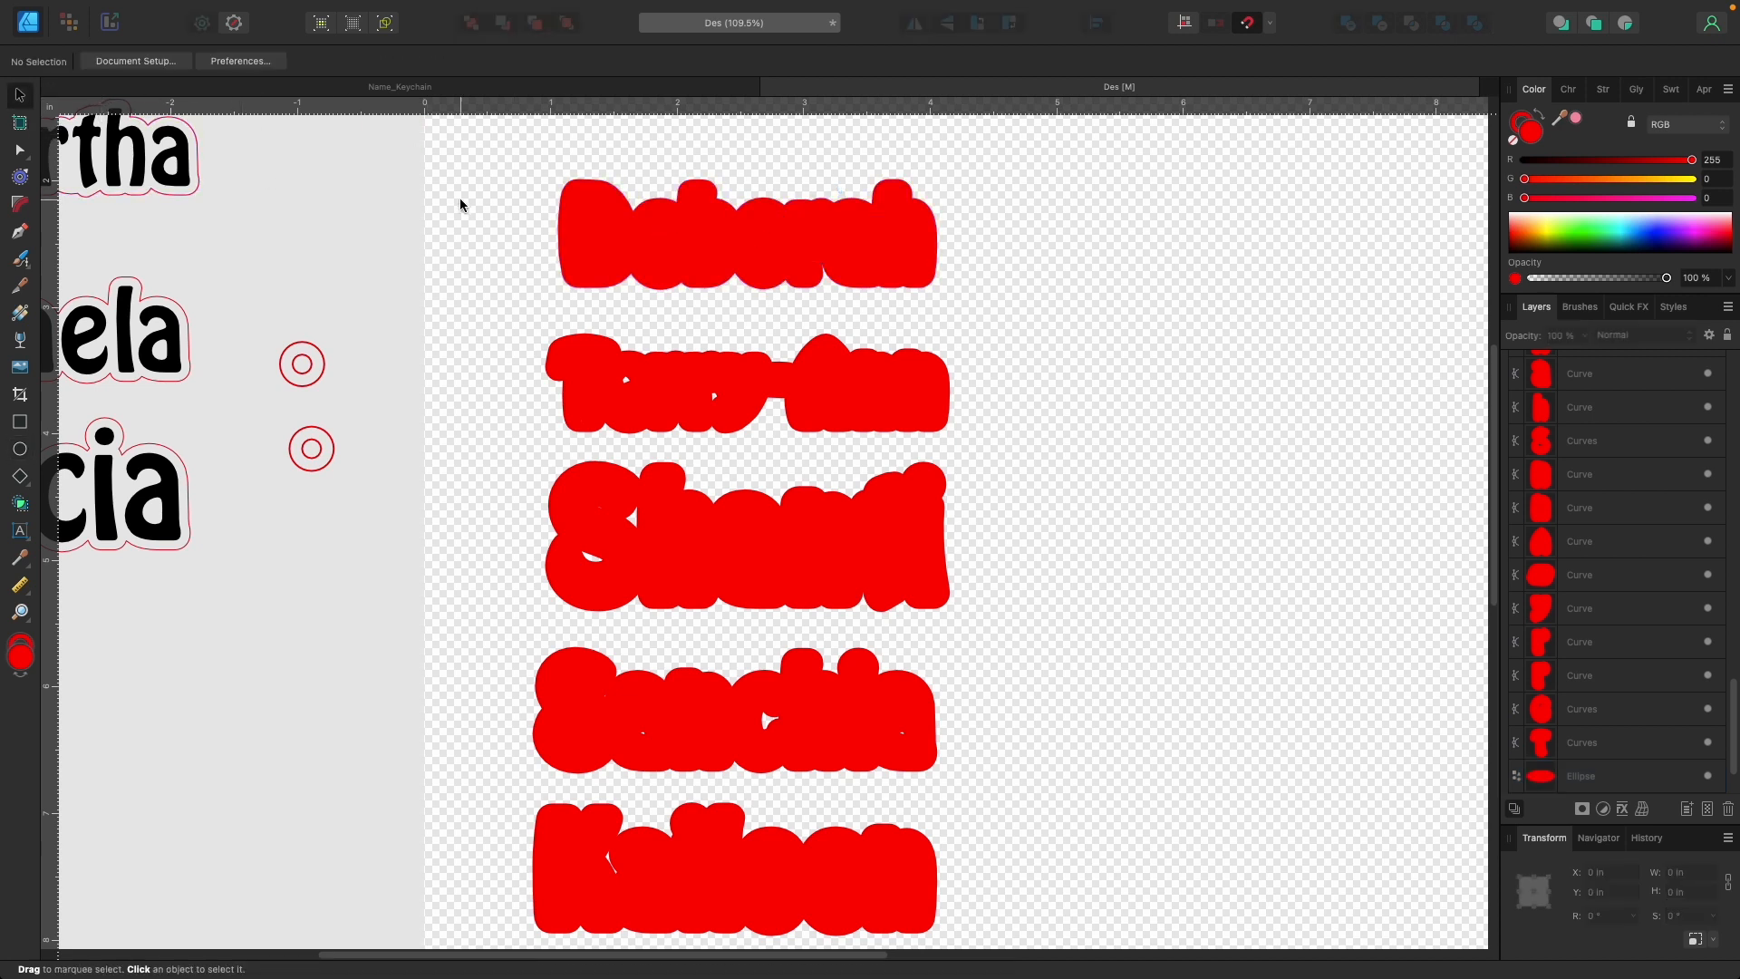
{"action": "left_click_drag", "start_coordinate": [508, 154], "coordinate": [1043, 314]}
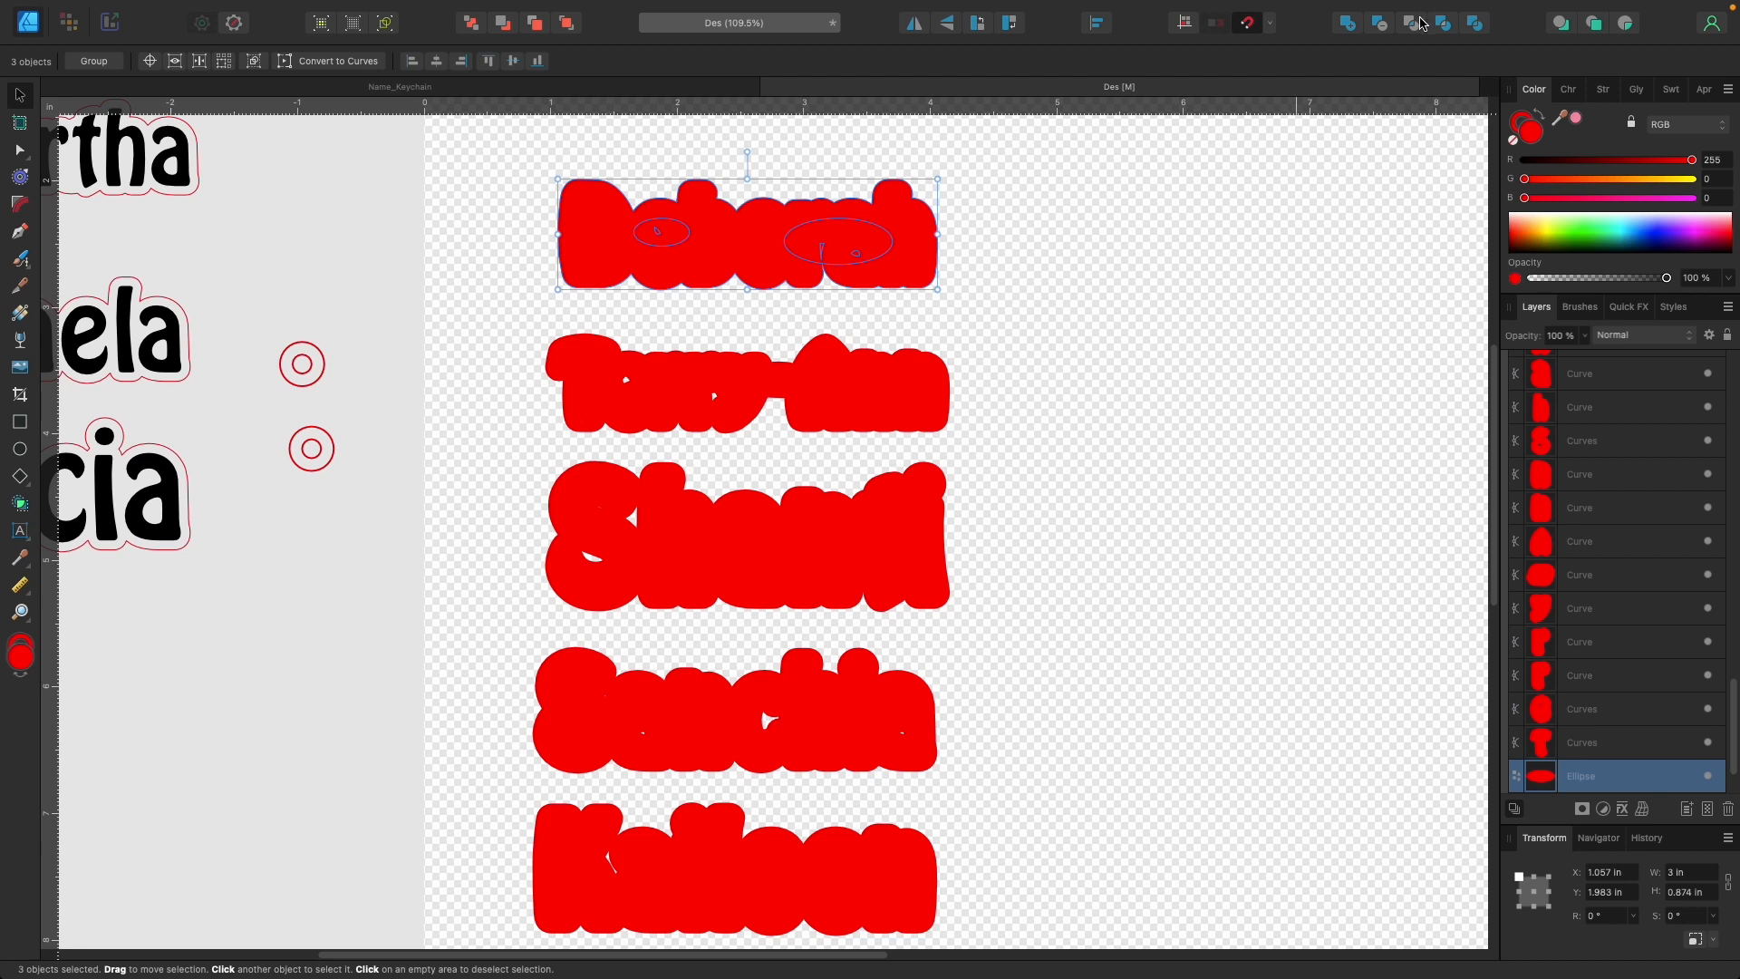
{"action": "left_click", "coordinate": [1359, 22]}
{"action": "left_click", "coordinate": [1028, 404]}
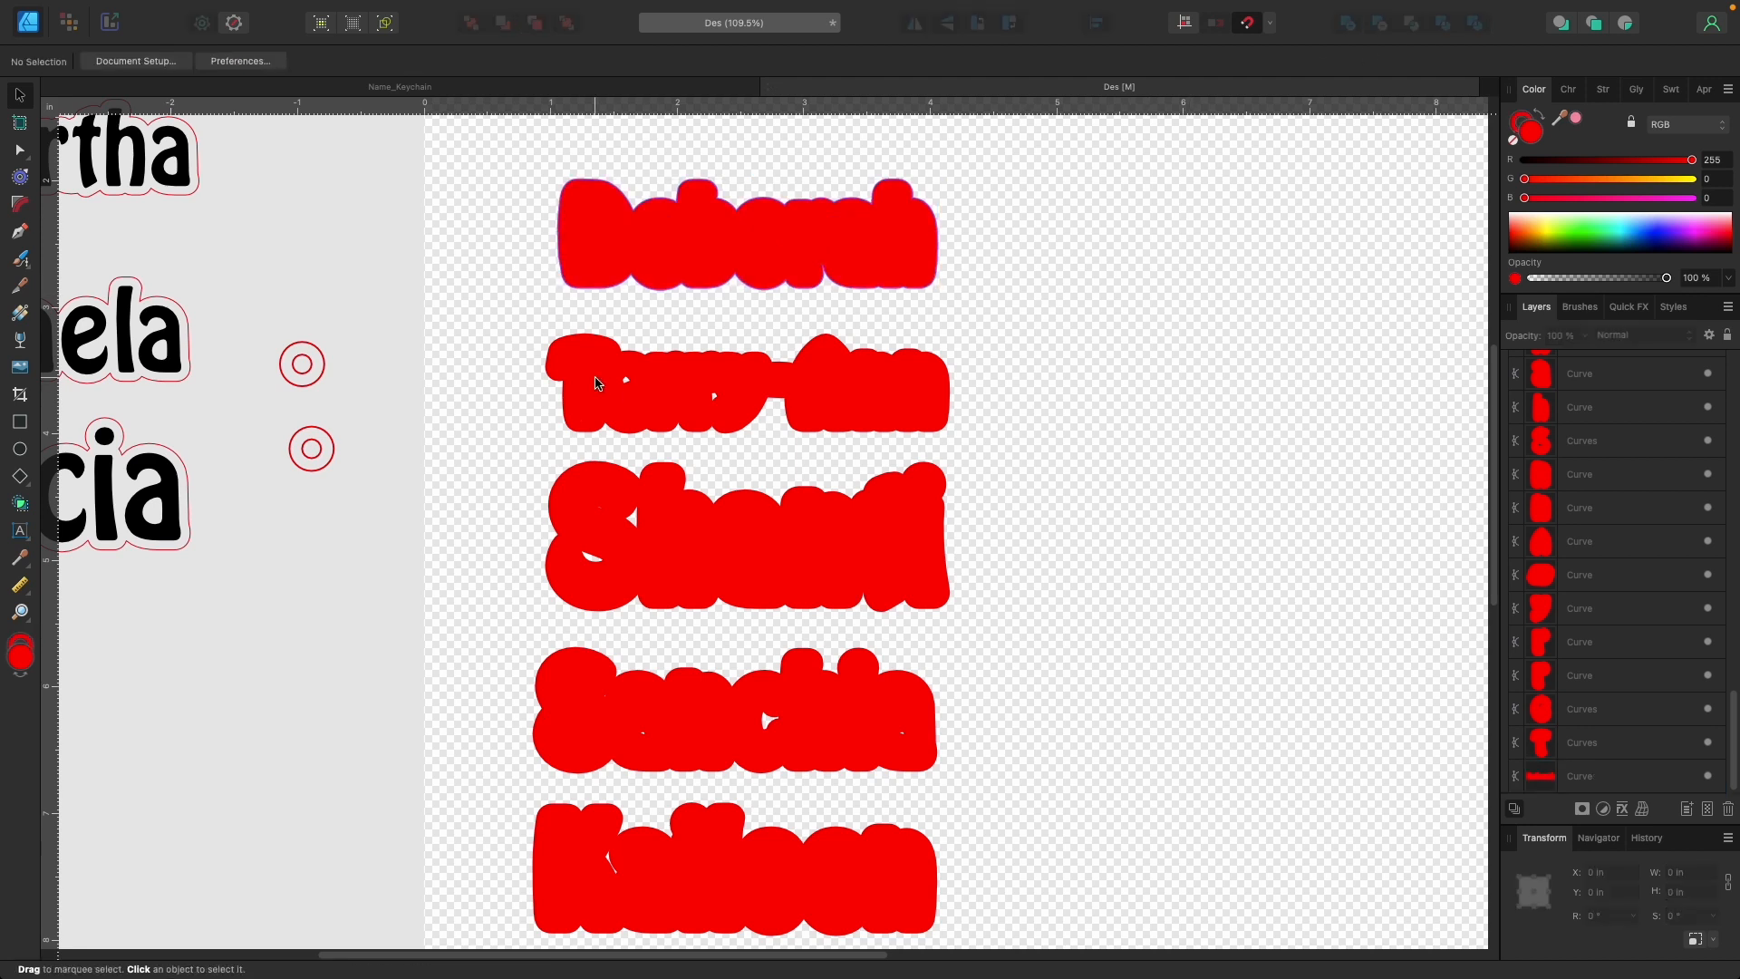
Merge the nine letter shapes of the hyphenated second name into one shape and cover its gaps with two ellipses.
{"action": "left_click_drag", "start_coordinate": [529, 328], "coordinate": [1005, 448]}
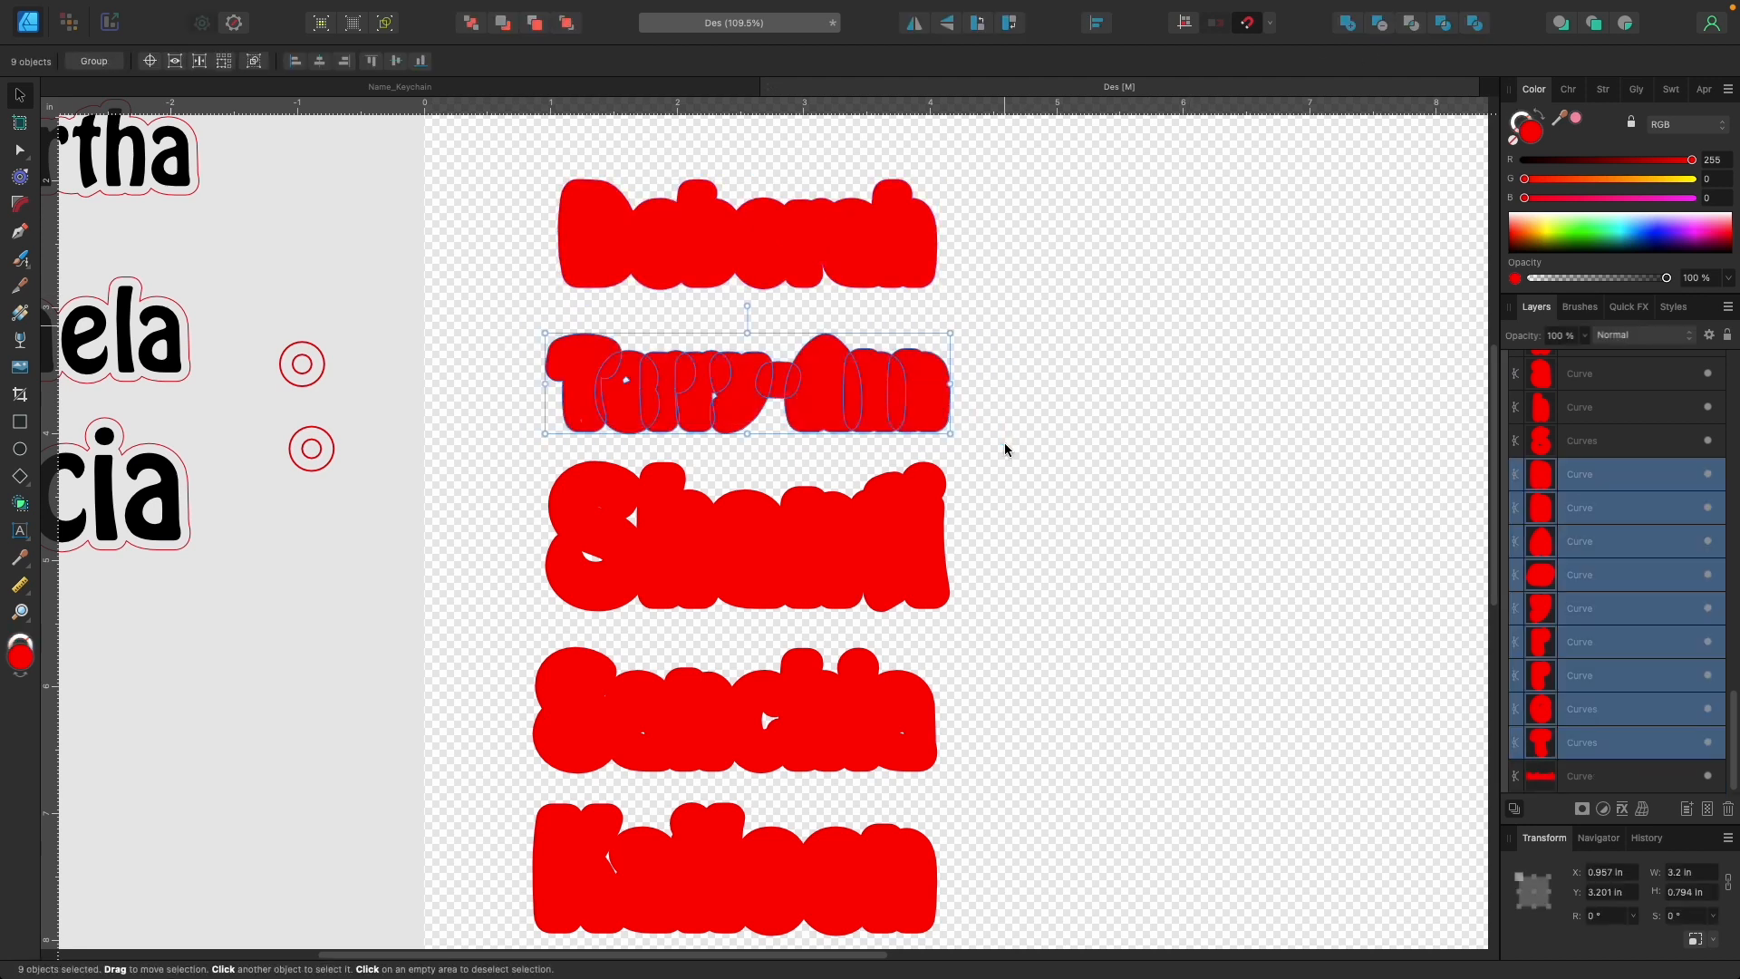
{"action": "left_click", "coordinate": [1359, 18]}
{"action": "key", "text": "e"}
{"action": "left_click_drag", "start_coordinate": [664, 363], "coordinate": [589, 390]}
{"action": "left_click_drag", "start_coordinate": [816, 384], "coordinate": [721, 415]}
{"action": "left_click_drag", "start_coordinate": [768, 415], "coordinate": [769, 428]}
Adjust the ellipse below the hyphen to about 0.75 × 0.28 in and merge both ellipses into the second name's shape.
{"action": "left_click_drag", "start_coordinate": [1734, 683], "coordinate": [1734, 430]}
{"action": "left_click", "coordinate": [1708, 528]}
{"action": "left_click", "coordinate": [1708, 528]}
{"action": "left_click_drag", "start_coordinate": [768, 429], "coordinate": [769, 420]}
{"action": "left_click", "coordinate": [1708, 528]}
{"action": "left_click", "coordinate": [1708, 529]}
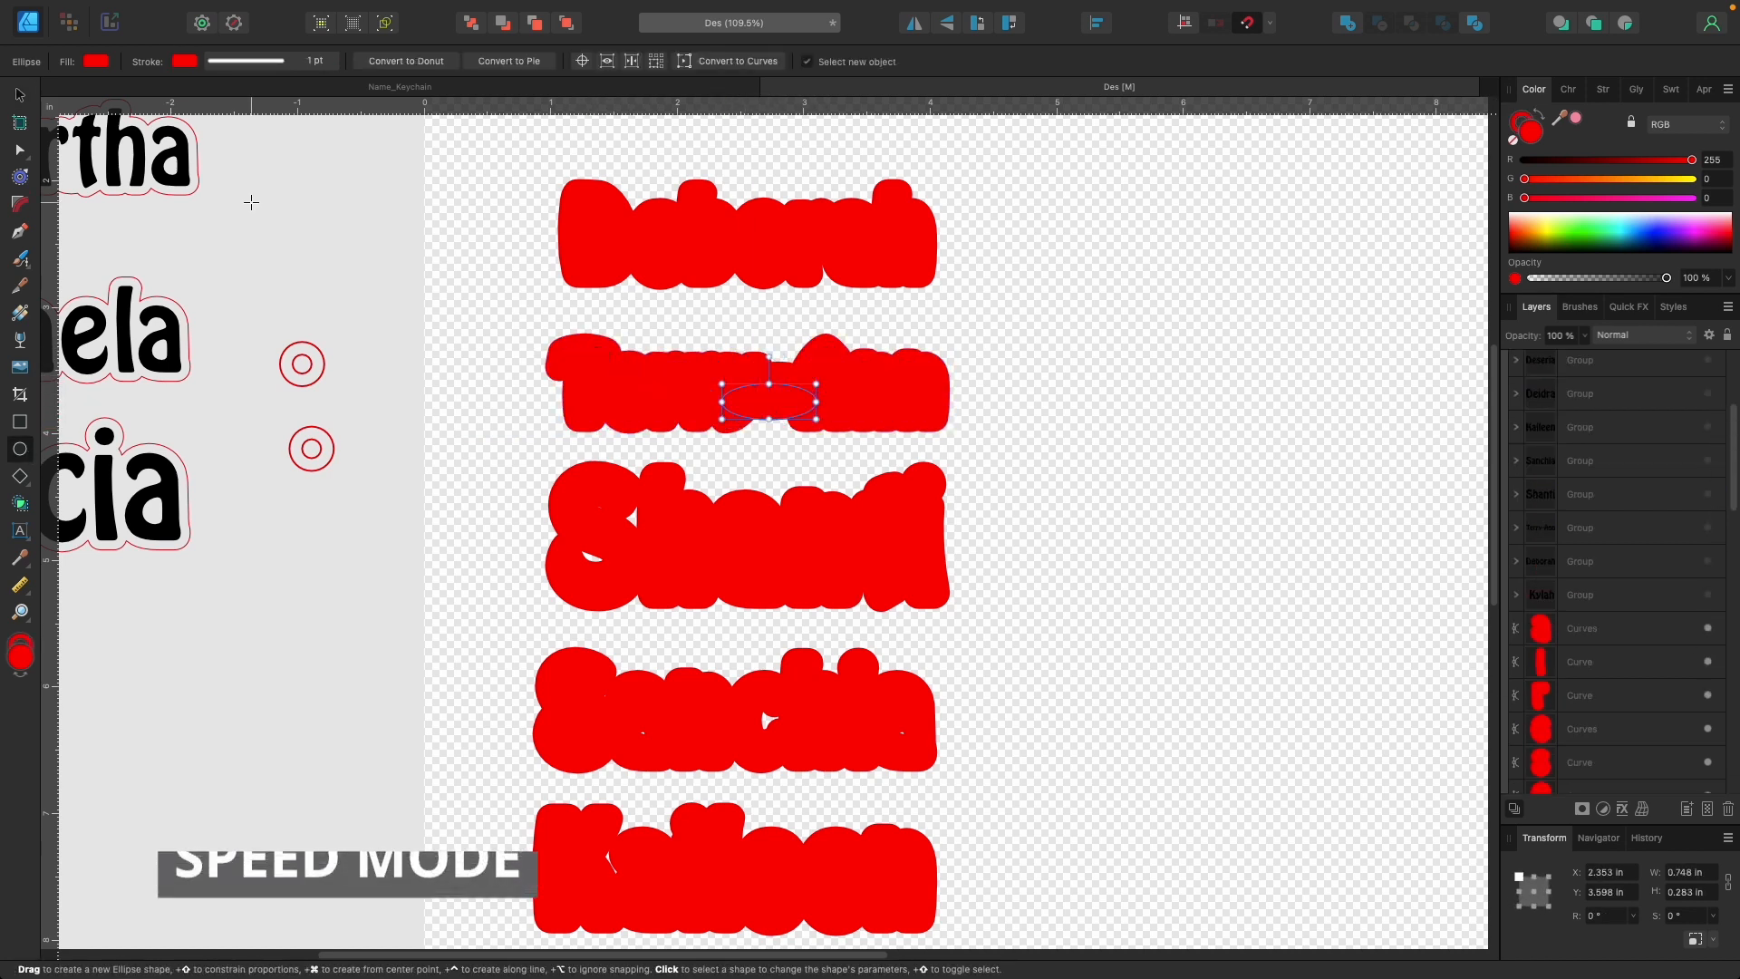
{"action": "left_click", "coordinate": [20, 95]}
{"action": "left_click_drag", "start_coordinate": [515, 316], "coordinate": [1056, 464]}
{"action": "left_click", "coordinate": [1347, 23]}
Merge the third name's letters, cover the gap in its first letter with an ellipse, and merge that into the shape.
{"action": "left_click_drag", "start_coordinate": [523, 452], "coordinate": [1102, 662]}
{"action": "left_click", "coordinate": [1348, 23]}
{"action": "left_click", "coordinate": [20, 449]}
{"action": "left_click_drag", "start_coordinate": [574, 495], "coordinate": [648, 556]}
{"action": "mouse_move", "coordinate": [520, 449]}
{"action": "left_mouse_down"}
{"action": "mouse_move", "coordinate": [1066, 646]}
{"action": "mouse_move", "coordinate": [862, 491]}
{"action": "mouse_move", "coordinate": [997, 584]}
{"action": "left_mouse_up"}
{"action": "left_click", "coordinate": [1347, 23]}
Merge the fourth name's letters and a gap-covering ellipse into one solid shape, and delete its leftover nodes.
{"action": "scroll", "coordinate": [689, 435], "scroll_direction": "down", "scroll_amount": 5}
{"action": "left_click", "coordinate": [1347, 23]}
{"action": "left_click", "coordinate": [20, 448]}
{"action": "left_click_drag", "start_coordinate": [627, 513], "coordinate": [676, 535]}
{"action": "left_click", "coordinate": [20, 95]}
{"action": "left_click_drag", "start_coordinate": [508, 439], "coordinate": [992, 591]}
{"action": "left_click", "coordinate": [1348, 22]}
{"action": "left_click", "coordinate": [20, 149]}
{"action": "key", "text": "Delete"}
{"action": "left_click", "coordinate": [20, 95]}
Merge the fifth name's letters into one shape together with an ellipse covering the gap at its first letter.
{"action": "scroll", "coordinate": [516, 539], "scroll_direction": "down", "scroll_amount": 2}
{"action": "left_click_drag", "start_coordinate": [515, 540], "coordinate": [995, 704]}
{"action": "left_click", "coordinate": [1348, 23]}
{"action": "left_click", "coordinate": [20, 448]}
{"action": "left_click_drag", "start_coordinate": [596, 589], "coordinate": [634, 632]}
{"action": "left_click", "coordinate": [20, 95]}
{"action": "left_click_drag", "start_coordinate": [519, 546], "coordinate": [995, 705]}
{"action": "left_click", "coordinate": [1348, 22]}
Cover the sixth name's gaps with three ellipses, the last about 0.45 × 0.5 in, and merge them with its letters.
{"action": "left_click", "coordinate": [20, 448]}
{"action": "left_click_drag", "start_coordinate": [566, 590], "coordinate": [607, 666]}
{"action": "left_click_drag", "start_coordinate": [741, 618], "coordinate": [862, 688]}
{"action": "left_click_drag", "start_coordinate": [827, 620], "coordinate": [883, 684]}
{"action": "left_click", "coordinate": [20, 96]}
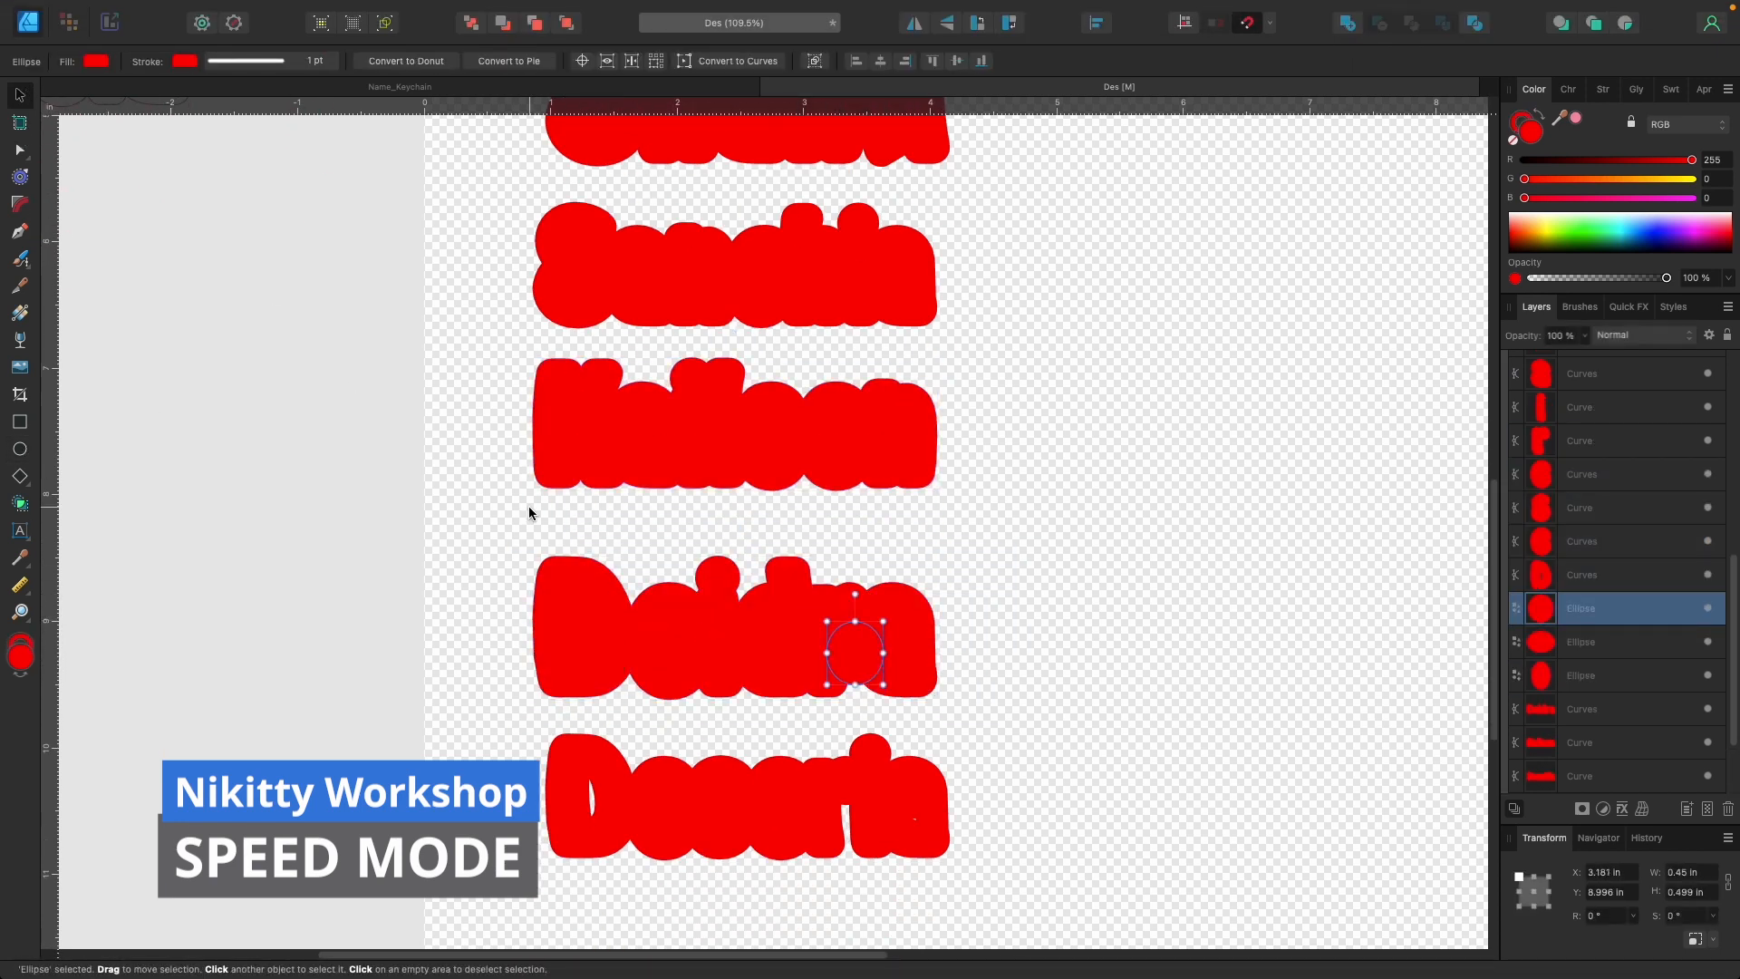
{"action": "left_click_drag", "start_coordinate": [513, 516], "coordinate": [1062, 731]}
{"action": "left_click", "coordinate": [1347, 23]}
Cover the remaining gap near the end of the sixth name with another ellipse and merge it into the shape.
{"action": "left_click_drag", "start_coordinate": [801, 604], "coordinate": [870, 651]}
{"action": "key", "text": "super+z"}
{"action": "left_click", "coordinate": [20, 448]}
{"action": "left_click", "coordinate": [20, 95]}
{"action": "left_click_drag", "start_coordinate": [509, 530], "coordinate": [997, 721]}
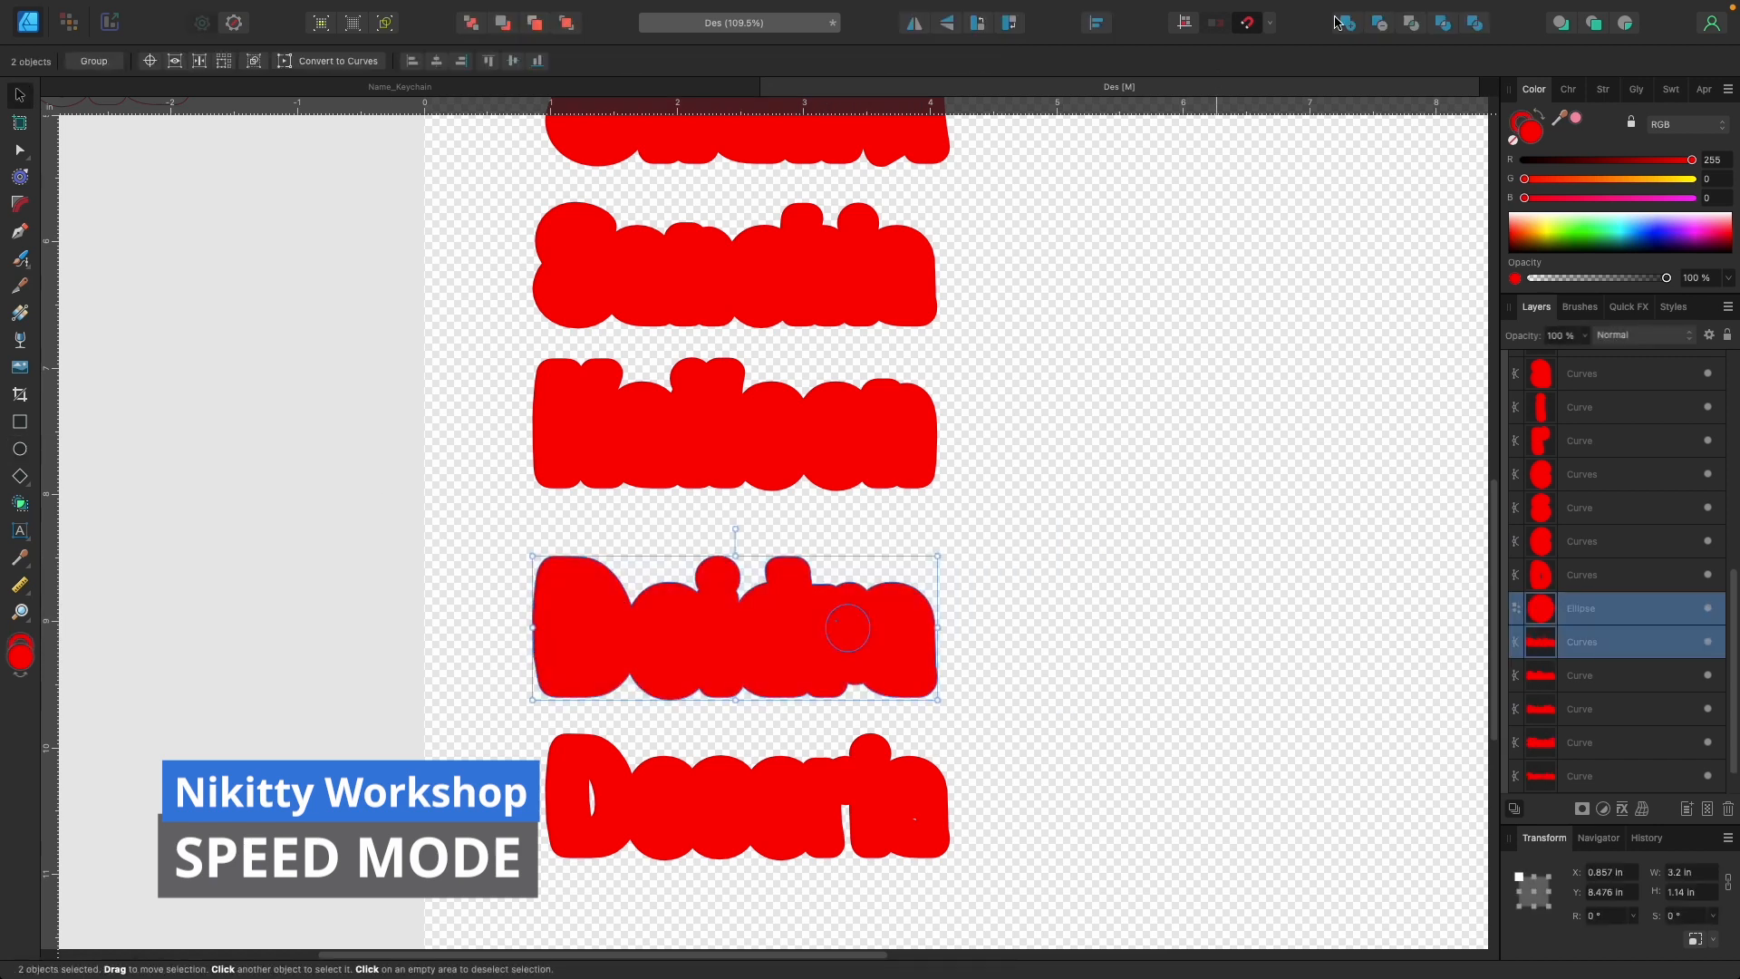
{"action": "left_click", "coordinate": [1347, 23]}
Merge the bottom name's red letters into one shape and cover its remaining gaps with ellipses.
{"action": "scroll", "coordinate": [815, 434], "scroll_direction": "down", "scroll_amount": 5}
{"action": "left_click_drag", "start_coordinate": [514, 483], "coordinate": [1030, 668]}
{"action": "left_click", "coordinate": [1347, 23]}
{"action": "left_click", "coordinate": [20, 448]}
{"action": "left_click_drag", "start_coordinate": [578, 536], "coordinate": [612, 595]}
{"action": "left_click_drag", "start_coordinate": [820, 563], "coordinate": [892, 606]}
{"action": "left_click_drag", "start_coordinate": [648, 549], "coordinate": [887, 606]}
Merge the gap-covering ellipses into the bottom name's red shape.
{"action": "left_click", "coordinate": [20, 95]}
{"action": "left_click_drag", "start_coordinate": [510, 475], "coordinate": [992, 675]}
{"action": "left_click", "coordinate": [776, 700]}
{"action": "left_click_drag", "start_coordinate": [770, 580], "coordinate": [751, 566]}
{"action": "left_click_drag", "start_coordinate": [512, 480], "coordinate": [997, 675]}
{"action": "left_click", "coordinate": [1342, 25]}
Give all seven merged name shapes no fill and a red 1 pt outline.
{"action": "scroll", "coordinate": [1000, 533], "scroll_direction": "down", "scroll_amount": 5}
{"action": "scroll", "coordinate": [999, 533], "scroll_direction": "up", "scroll_amount": 2}
{"action": "scroll", "coordinate": [1000, 533], "scroll_direction": "down", "scroll_amount": 3}
{"action": "left_click_drag", "start_coordinate": [739, 156], "coordinate": [997, 729]}
{"action": "left_click", "coordinate": [1538, 114]}
{"action": "left_click", "coordinate": [1602, 89]}
{"action": "left_click", "coordinate": [1704, 144]}
Show the hidden black name groups again inside their red outlines.
{"action": "left_click", "coordinate": [1707, 608]}
{"action": "left_click", "coordinate": [1707, 574]}
{"action": "left_click", "coordinate": [1708, 542]}
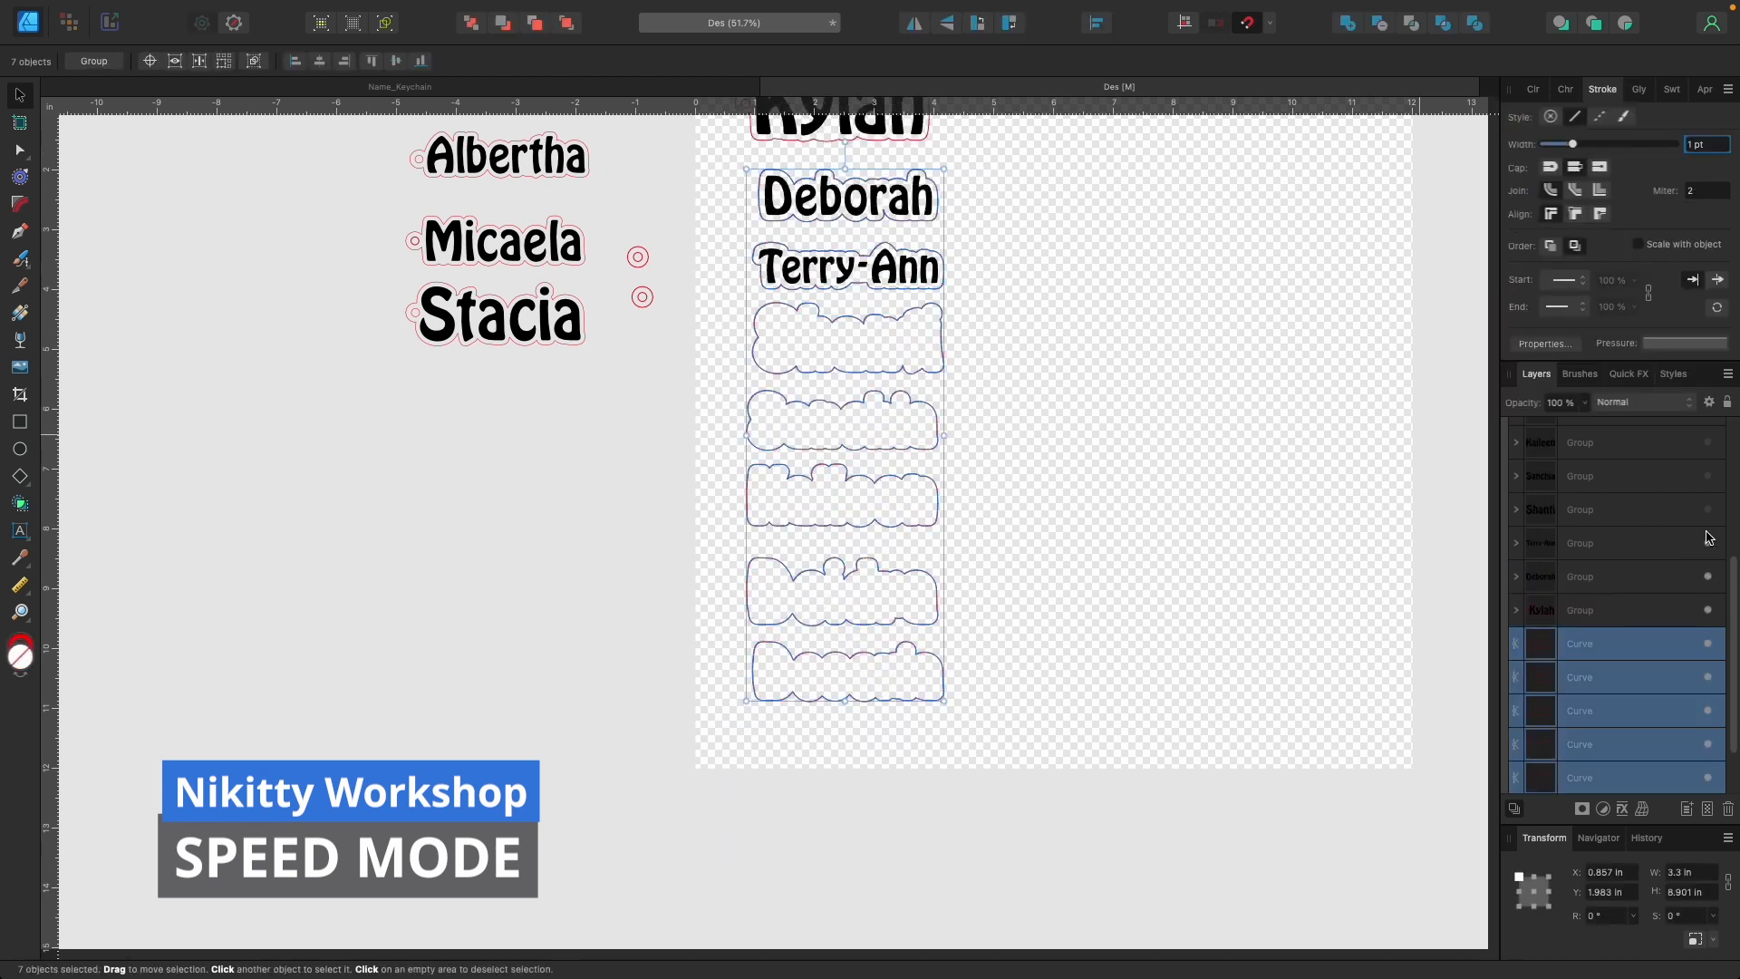
{"action": "scroll", "coordinate": [1709, 548], "scroll_direction": "up", "scroll_amount": 3}
{"action": "left_click", "coordinate": [1707, 633]}
{"action": "left_click", "coordinate": [1707, 600]}
{"action": "left_click", "coordinate": [1708, 567]}
{"action": "left_click", "coordinate": [1708, 533]}
{"action": "left_click", "coordinate": [1708, 500]}
Place a copy of the key-ring loop beside each of the seven outlined names.
{"action": "scroll", "coordinate": [996, 508], "scroll_direction": "up", "scroll_amount": 3}
{"action": "left_click_drag", "start_coordinate": [640, 393], "coordinate": [672, 339]}
{"action": "scroll", "coordinate": [830, 348], "scroll_direction": "up", "scroll_amount": 4}
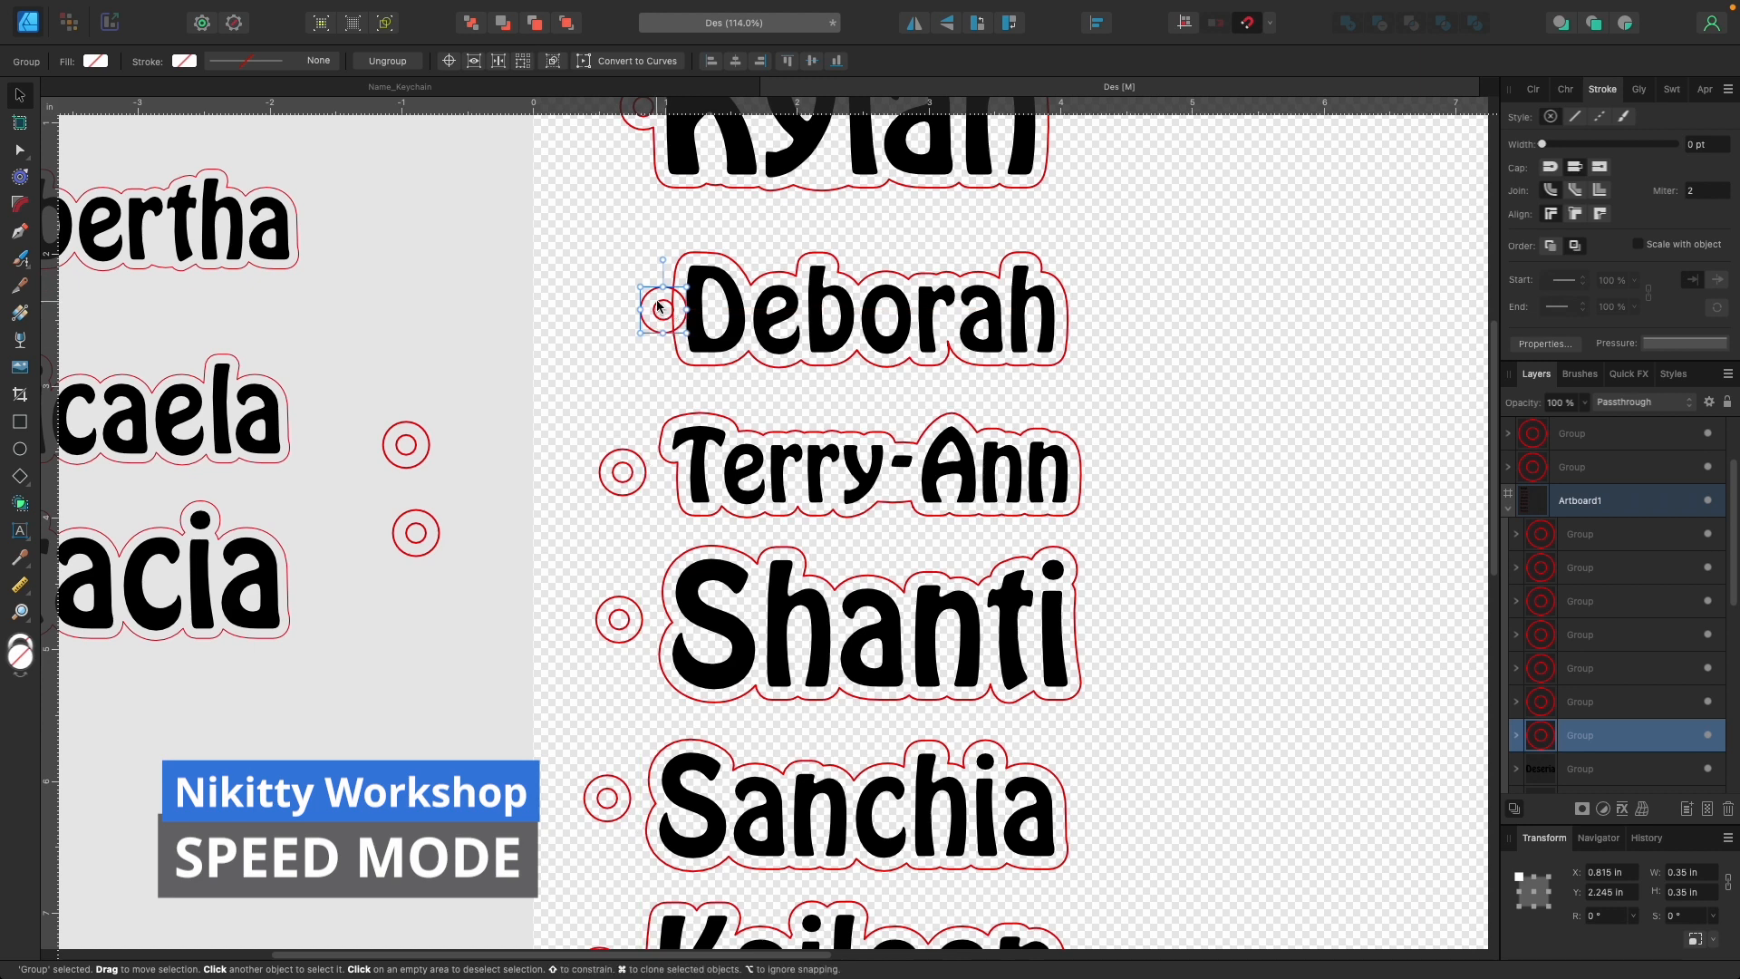
Merge the outer key-ring circle with the topmost of the seven names' outline and group that keychain.
{"action": "left_click", "coordinate": [629, 357]}
{"action": "left_click", "coordinate": [656, 310]}
{"action": "left_click", "coordinate": [703, 312], "text": "shift"}
{"action": "left_click", "coordinate": [629, 357]}
{"action": "left_click", "coordinate": [656, 310]}
{"action": "left_click", "coordinate": [703, 313], "text": "shift"}
{"action": "left_click", "coordinate": [653, 312]}
{"action": "left_click", "coordinate": [628, 357]}
{"action": "left_click", "coordinate": [645, 317]}
{"action": "left_click", "coordinate": [680, 262], "text": "shift"}
{"action": "left_click", "coordinate": [1348, 23]}
{"action": "left_click", "coordinate": [474, 214]}
{"action": "left_click_drag", "start_coordinate": [622, 233], "coordinate": [1201, 412]}
{"action": "key", "text": "super+g"}
Move the hyphenated name's key-ring loop onto its outline, ungroup it, and merge its outer circle with the outline.
{"action": "right_click", "coordinate": [630, 466]}
{"action": "left_click", "coordinate": [664, 565]}
{"action": "left_click", "coordinate": [637, 485]}
{"action": "left_click", "coordinate": [626, 481], "text": "shift"}
{"action": "right_click", "coordinate": [624, 480]}
{"action": "left_click", "coordinate": [656, 563]}
{"action": "left_click_drag", "start_coordinate": [635, 486], "coordinate": [677, 475]}
{"action": "right_click", "coordinate": [647, 468]}
{"action": "left_click", "coordinate": [678, 564]}
{"action": "left_click", "coordinate": [647, 475]}
{"action": "left_click", "coordinate": [668, 426], "text": "shift"}
{"action": "left_click", "coordinate": [1347, 24]}
{"action": "left_click", "coordinate": [596, 393]}
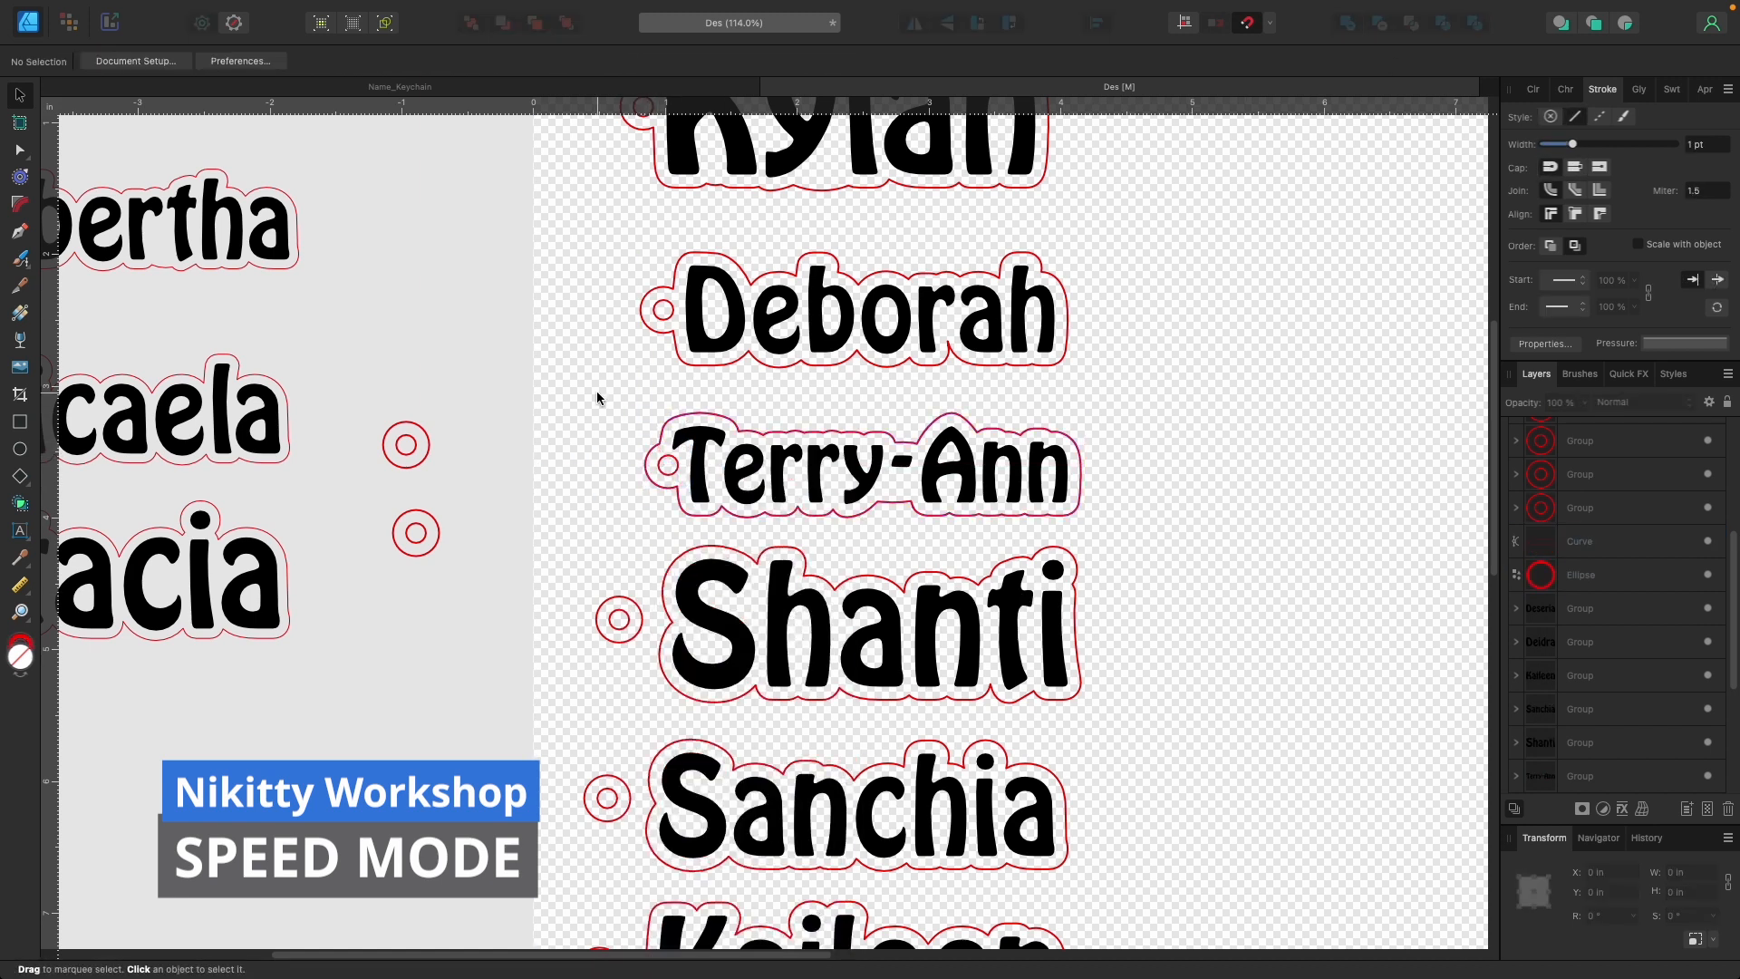
Undo the loop moves, merges and grouping on the first two of the seven keychains.
{"action": "left_click_drag", "start_coordinate": [596, 393], "coordinate": [1122, 533]}
{"action": "left_click", "coordinate": [1152, 514]}
{"action": "left_click", "coordinate": [1082, 473]}
{"action": "left_click", "coordinate": [1056, 625]}
{"action": "left_click", "coordinate": [1076, 634]}
{"action": "left_click", "coordinate": [1162, 390]}
{"action": "key", "text": "super+z"}
{"action": "key", "text": "super+z"}
{"action": "key", "text": "super+z"}
{"action": "key", "text": "super+z"}
{"action": "key", "text": "super+z"}
{"action": "key", "text": "super+z"}
Examine the sizes of the individual names and their outlines on the artboard.
{"action": "scroll", "coordinate": [1160, 380], "scroll_direction": "up", "scroll_amount": 3}
{"action": "scroll", "coordinate": [1159, 380], "scroll_direction": "down", "scroll_amount": 10}
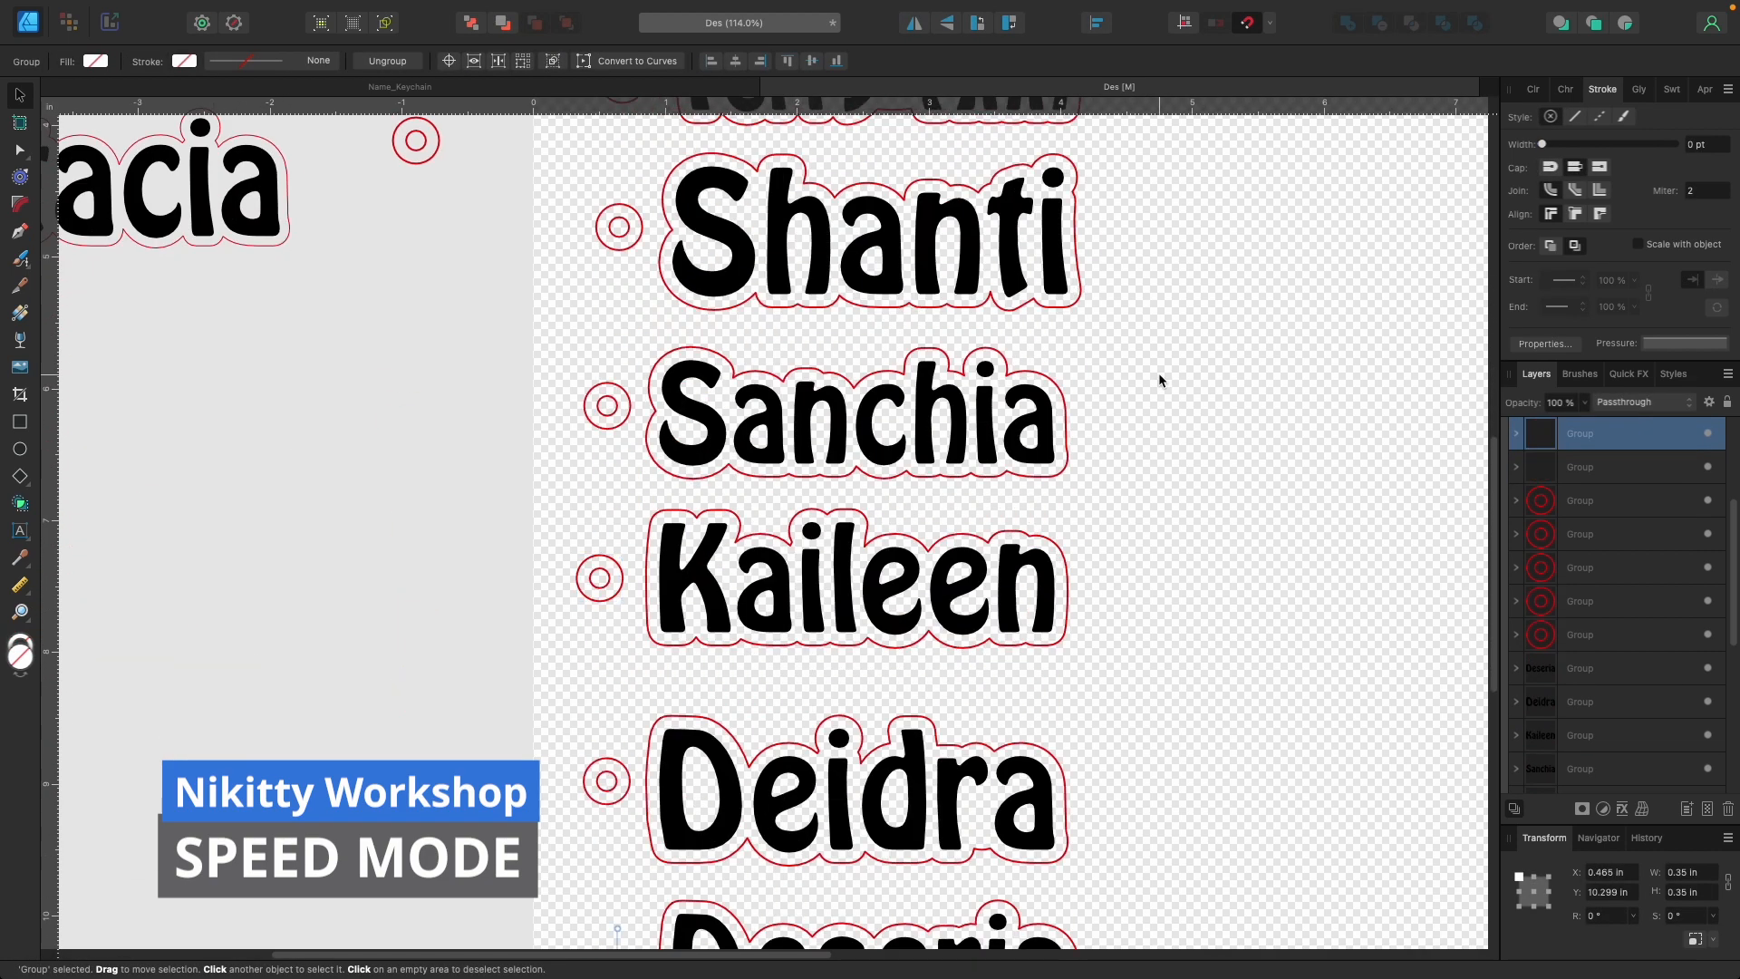
{"action": "scroll", "coordinate": [1159, 380], "scroll_direction": "up", "scroll_amount": 8}
{"action": "left_click", "coordinate": [947, 494]}
{"action": "scroll", "coordinate": [874, 332], "scroll_direction": "up", "scroll_amount": 3}
{"action": "left_click", "coordinate": [923, 382]}
{"action": "left_click", "coordinate": [1036, 584]}
{"action": "left_click", "coordinate": [1054, 473]}
{"action": "left_click", "coordinate": [1081, 580]}
{"action": "left_click", "coordinate": [1078, 765]}
Set the width of the hyphenated name together with its outline to 3 in.
{"action": "left_click_drag", "start_coordinate": [1158, 445], "coordinate": [651, 642]}
{"action": "left_click", "coordinate": [1693, 874]}
{"action": "type", "text": "3"}
{"action": "key", "text": "Return"}
Set the width of the fourth name together with its outline to 3 in.
{"action": "scroll", "coordinate": [1169, 453], "scroll_direction": "down", "scroll_amount": 5}
{"action": "left_click_drag", "start_coordinate": [661, 420], "coordinate": [1114, 594]}
{"action": "left_click", "coordinate": [1065, 707]}
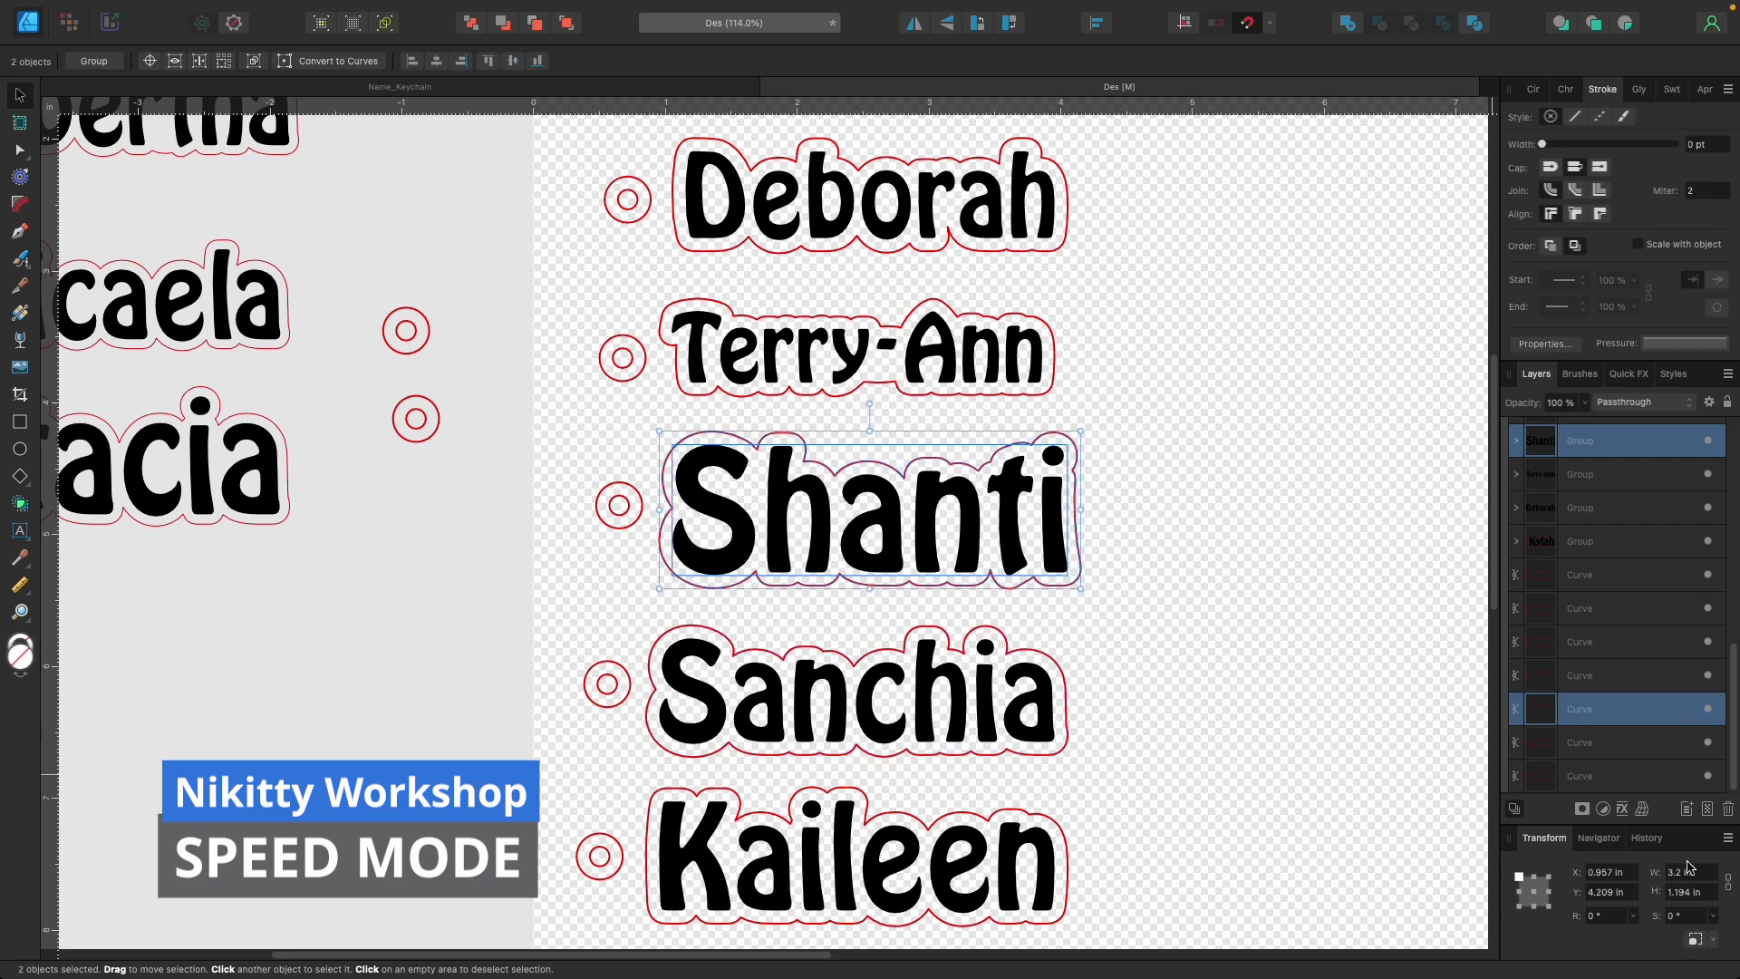
{"action": "left_click", "coordinate": [1060, 693]}
{"action": "left_click", "coordinate": [1042, 693], "text": "shift"}
{"action": "left_click", "coordinate": [1693, 873]}
{"action": "type", "text": "3"}
{"action": "key", "text": "Return"}
Set the fifth and sixth names, each together with its outline, to a width of 3 in.
{"action": "left_click", "coordinate": [1151, 471]}
{"action": "scroll", "coordinate": [1140, 459], "scroll_direction": "down", "scroll_amount": 2}
{"action": "left_click_drag", "start_coordinate": [1124, 548], "coordinate": [638, 703]}
{"action": "left_click_drag", "start_coordinate": [1123, 711], "coordinate": [636, 897]}
{"action": "left_click", "coordinate": [1693, 873]}
{"action": "type", "text": "3"}
{"action": "key", "text": "Return"}
Set the seventh and eighth names, each together with its outline, to a width of 3 in.
{"action": "scroll", "coordinate": [1166, 703], "scroll_direction": "down", "scroll_amount": 5}
{"action": "left_click", "coordinate": [1063, 661]}
{"action": "left_click", "coordinate": [1025, 662], "text": "shift"}
{"action": "type", "text": "3"}
{"action": "left_click", "coordinate": [1073, 804]}
{"action": "left_click", "coordinate": [1057, 815], "text": "shift"}
{"action": "left_click", "coordinate": [1693, 873]}
{"action": "type", "text": "3"}
{"action": "key", "text": "Return"}
{"action": "left_click", "coordinate": [1111, 748]}
Move the second name's key-ring loop onto its outline, ungroup it, and merge its outer circle with the outline.
{"action": "scroll", "coordinate": [1112, 748], "scroll_direction": "up", "scroll_amount": 8}
{"action": "left_click", "coordinate": [1066, 523]}
{"action": "left_click_drag", "start_coordinate": [638, 527], "coordinate": [670, 525]}
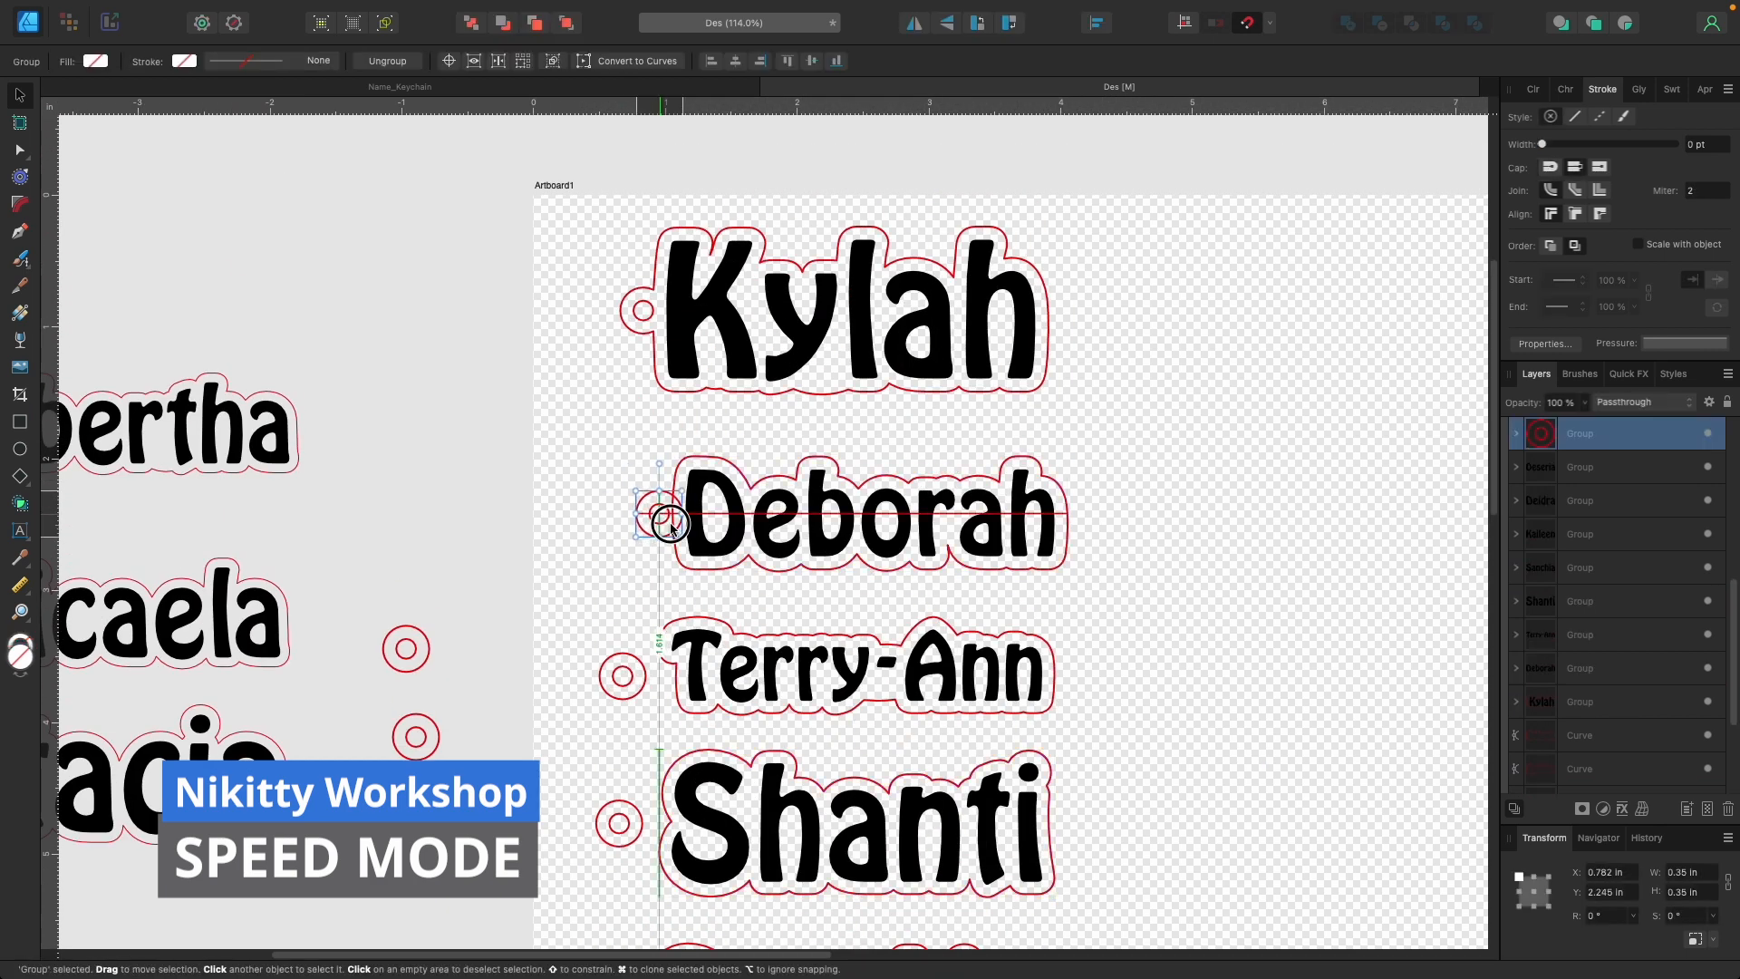
{"action": "right_click", "coordinate": [654, 514]}
{"action": "left_click", "coordinate": [677, 473], "text": "shift"}
{"action": "right_click", "coordinate": [654, 517]}
{"action": "left_click", "coordinate": [686, 621]}
{"action": "left_click", "coordinate": [643, 498]}
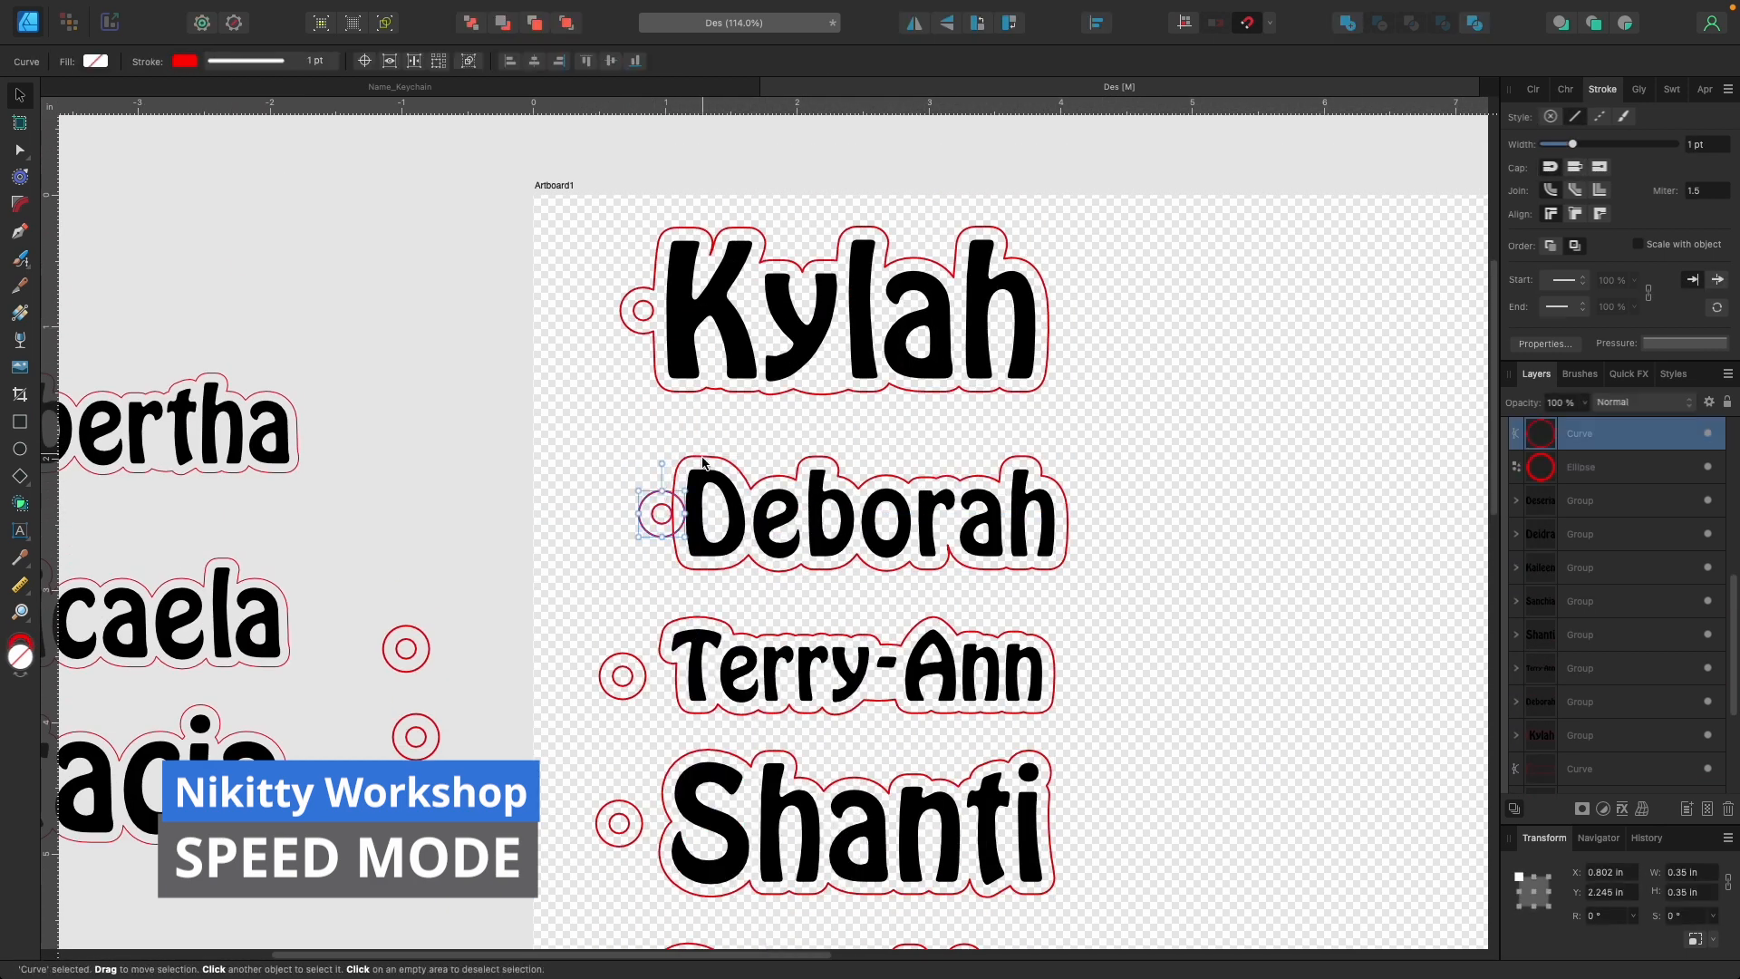
{"action": "left_click", "coordinate": [679, 471], "text": "shift"}
{"action": "left_click", "coordinate": [1348, 23]}
Group the second name with its merged outline and ring hole, and shift the keychain slightly to the left.
{"action": "left_click", "coordinate": [557, 428]}
{"action": "left_click_drag", "start_coordinate": [557, 428], "coordinate": [1110, 593]}
{"action": "key", "text": "super+g"}
{"action": "scroll", "coordinate": [1005, 594], "scroll_direction": "down", "scroll_amount": 1}
{"action": "left_click", "coordinate": [1072, 489]}
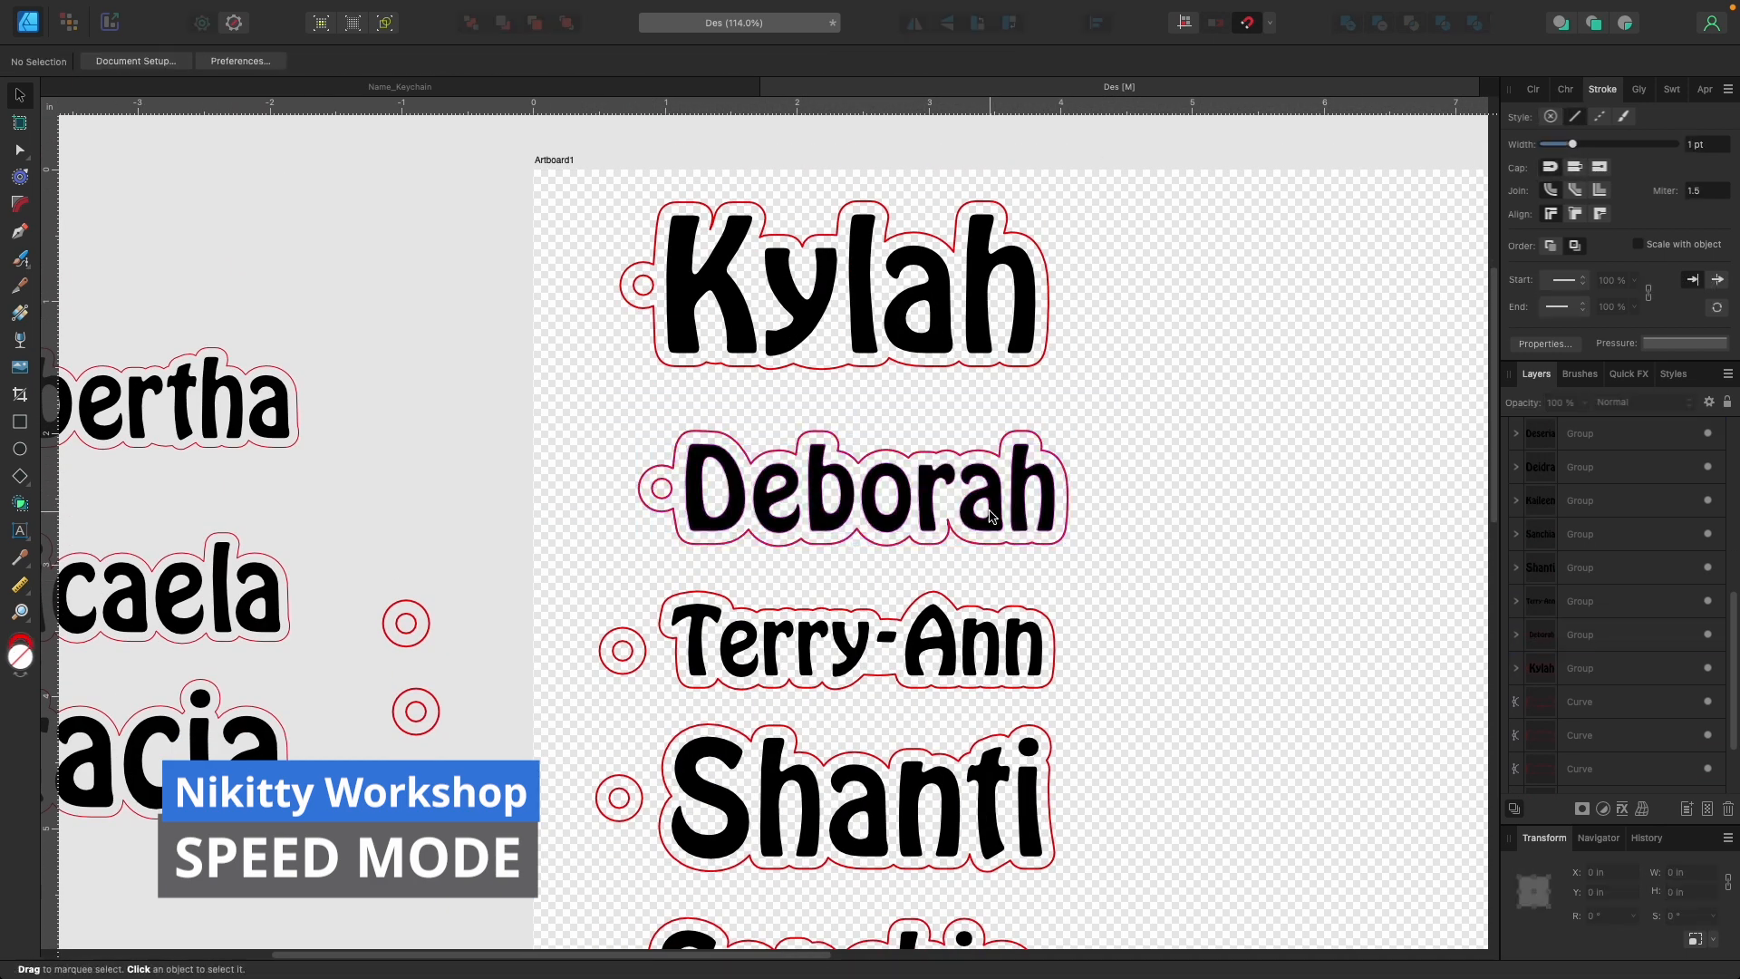
{"action": "left_click_drag", "start_coordinate": [1002, 536], "coordinate": [977, 520]}
Move the hyphenated name's key-ring loop onto the start of its outline and ungroup the loop.
{"action": "scroll", "coordinate": [977, 520], "scroll_direction": "down", "scroll_amount": 5}
{"action": "left_click", "coordinate": [675, 333]}
{"action": "left_click_drag", "start_coordinate": [675, 333], "coordinate": [631, 404]}
{"action": "double_click", "coordinate": [673, 396]}
{"action": "right_click", "coordinate": [673, 396]}
{"action": "right_click", "coordinate": [690, 333]}
{"action": "left_click", "coordinate": [653, 375]}
{"action": "right_click", "coordinate": [650, 374]}
{"action": "left_click", "coordinate": [685, 474]}
Merge the loop's outer circle with the hyphenated name's outline and group the whole keychain.
{"action": "right_click", "coordinate": [691, 332]}
{"action": "left_click", "coordinate": [675, 306]}
{"action": "left_click", "coordinate": [646, 389]}
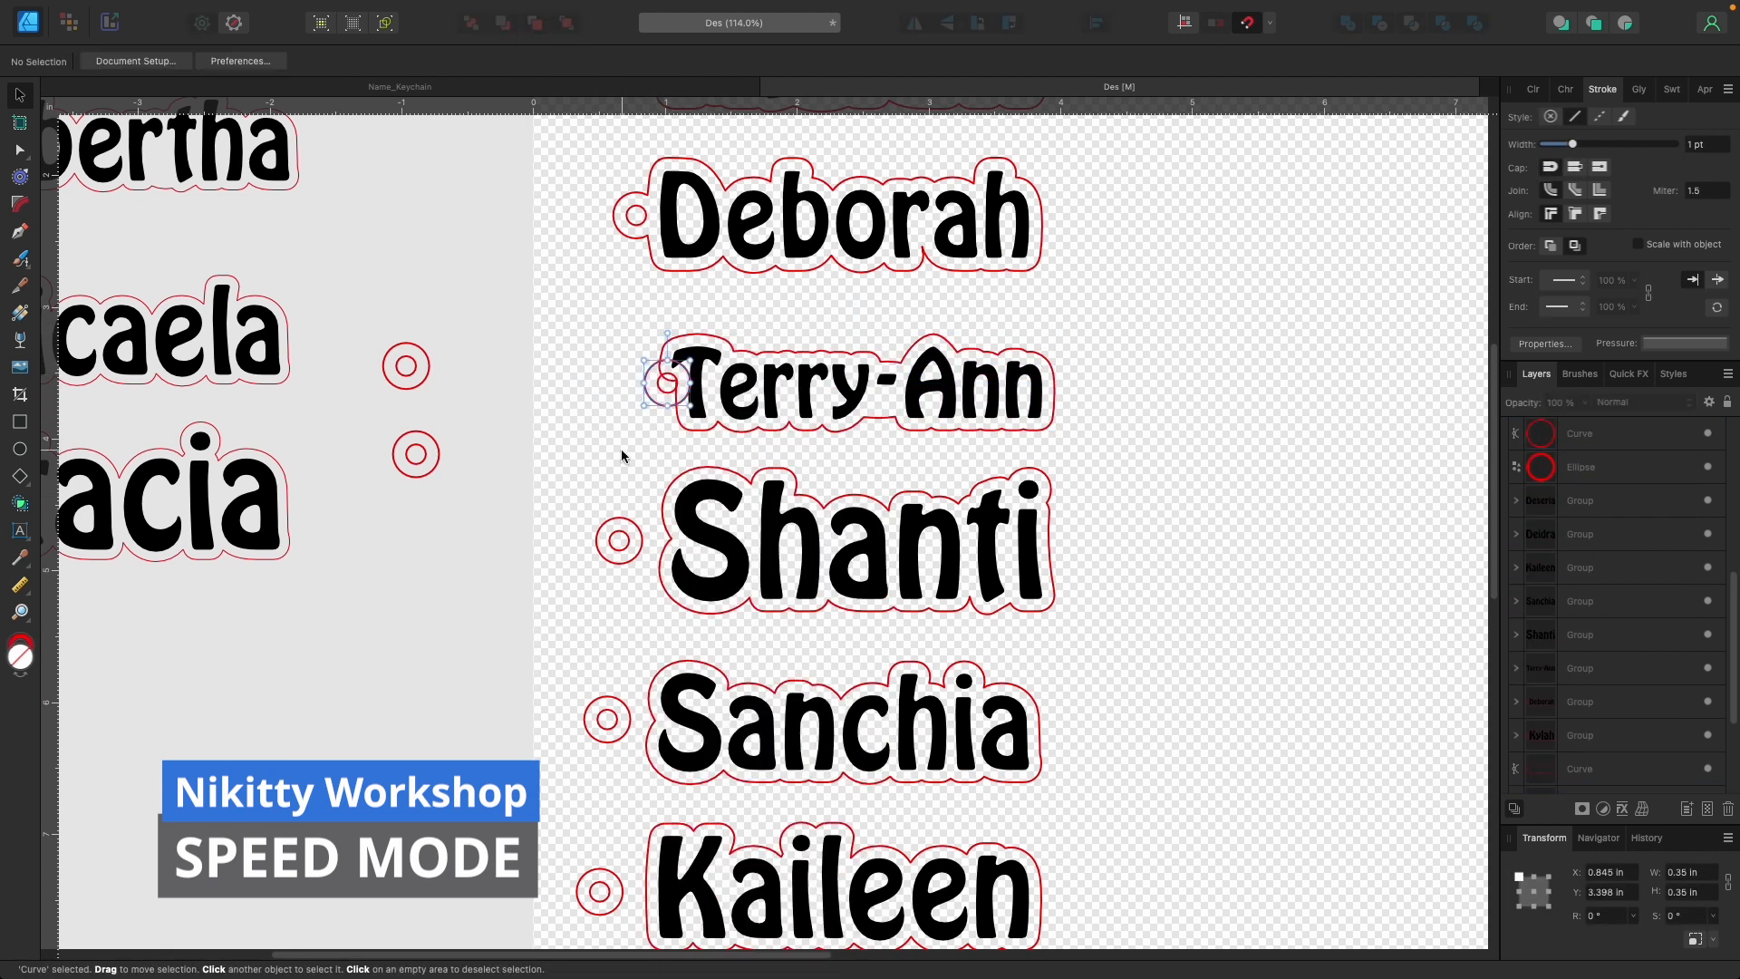
{"action": "right_click", "coordinate": [689, 425]}
{"action": "right_click", "coordinate": [646, 379]}
{"action": "left_click", "coordinate": [625, 453]}
{"action": "left_click", "coordinate": [691, 429], "text": "shift"}
{"action": "left_click", "coordinate": [1348, 24]}
{"action": "left_click_drag", "start_coordinate": [607, 306], "coordinate": [1092, 448]}
{"action": "key", "text": "super+g"}
Move the fourth name's key-ring loop onto its outline and shift the second and third keychains aside to the right.
{"action": "left_click_drag", "start_coordinate": [620, 531], "coordinate": [657, 526]}
{"action": "left_click_drag", "start_coordinate": [777, 388], "coordinate": [1003, 365]}
{"action": "left_click_drag", "start_coordinate": [887, 225], "coordinate": [1177, 226]}
{"action": "left_click", "coordinate": [668, 543]}
{"action": "mouse_move", "coordinate": [656, 524]}
{"action": "left_mouse_down"}
{"action": "mouse_move", "coordinate": [622, 529]}
{"action": "mouse_move", "coordinate": [662, 546]}
{"action": "left_mouse_up"}
Ungroup the fourth name's loop, merge its outer circle with the outline, and group the keychain.
{"action": "right_click", "coordinate": [643, 519]}
{"action": "left_click", "coordinate": [708, 644]}
{"action": "left_click", "coordinate": [650, 533]}
{"action": "left_click", "coordinate": [639, 525], "text": "shift"}
{"action": "left_click", "coordinate": [668, 500]}
{"action": "left_click", "coordinate": [639, 525], "text": "shift"}
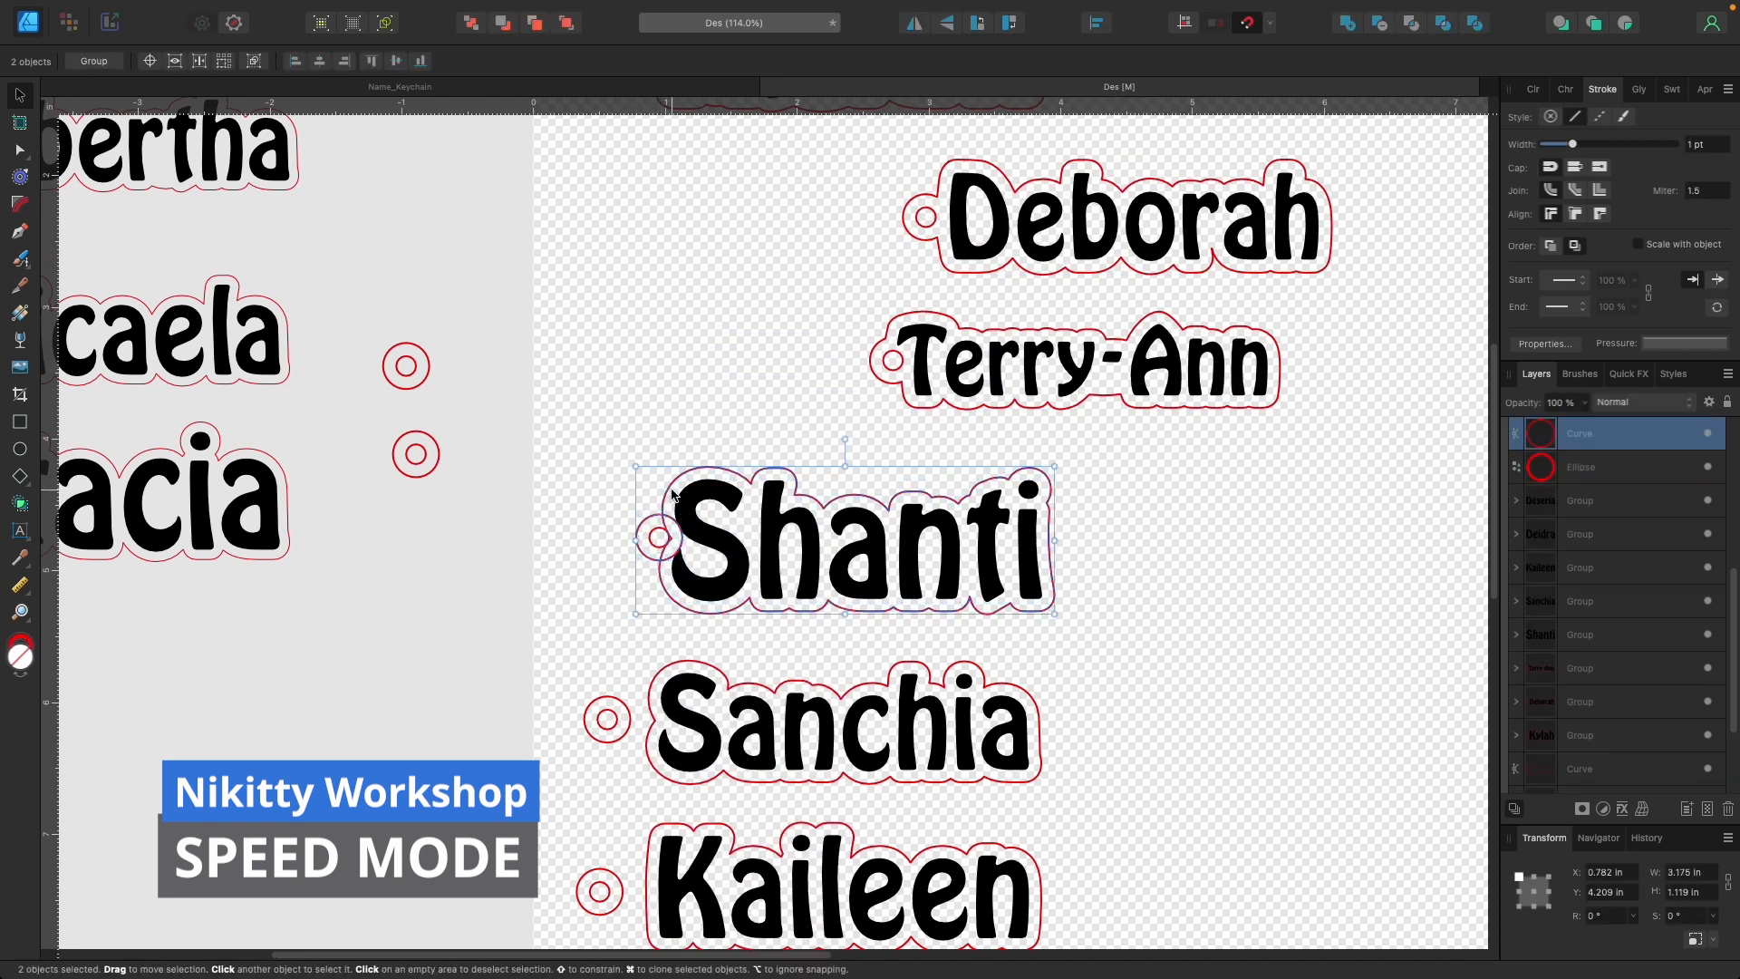
{"action": "left_click", "coordinate": [1347, 23]}
{"action": "left_click_drag", "start_coordinate": [593, 444], "coordinate": [1144, 667]}
{"action": "key", "text": "super+g"}
Attach the fifth name's key-ring loop to its outline as one merged shape and group the keychain.
{"action": "scroll", "coordinate": [1144, 666], "scroll_direction": "down", "scroll_amount": 6}
{"action": "left_click_drag", "start_coordinate": [624, 471], "coordinate": [662, 474]}
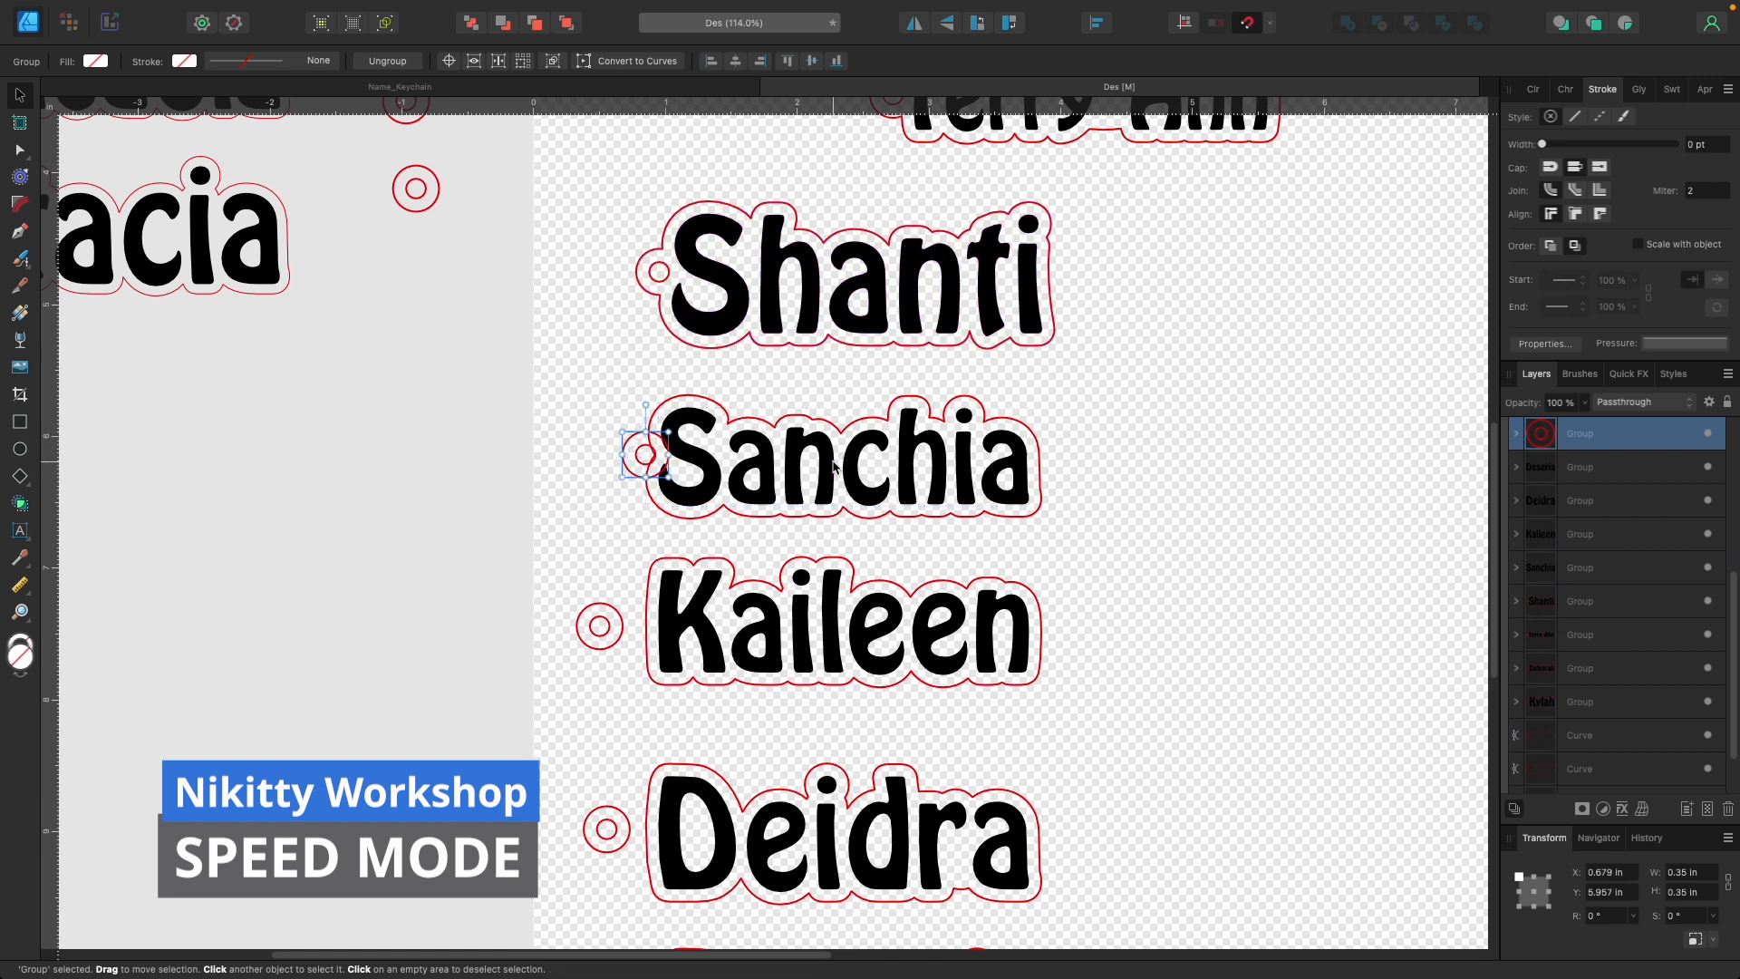
{"action": "right_click", "coordinate": [636, 442]}
{"action": "left_click", "coordinate": [702, 556]}
{"action": "left_click_drag", "start_coordinate": [607, 361], "coordinate": [1169, 551]}
{"action": "key", "text": "super+g"}
{"action": "scroll", "coordinate": [986, 596], "scroll_direction": "down", "scroll_amount": 7}
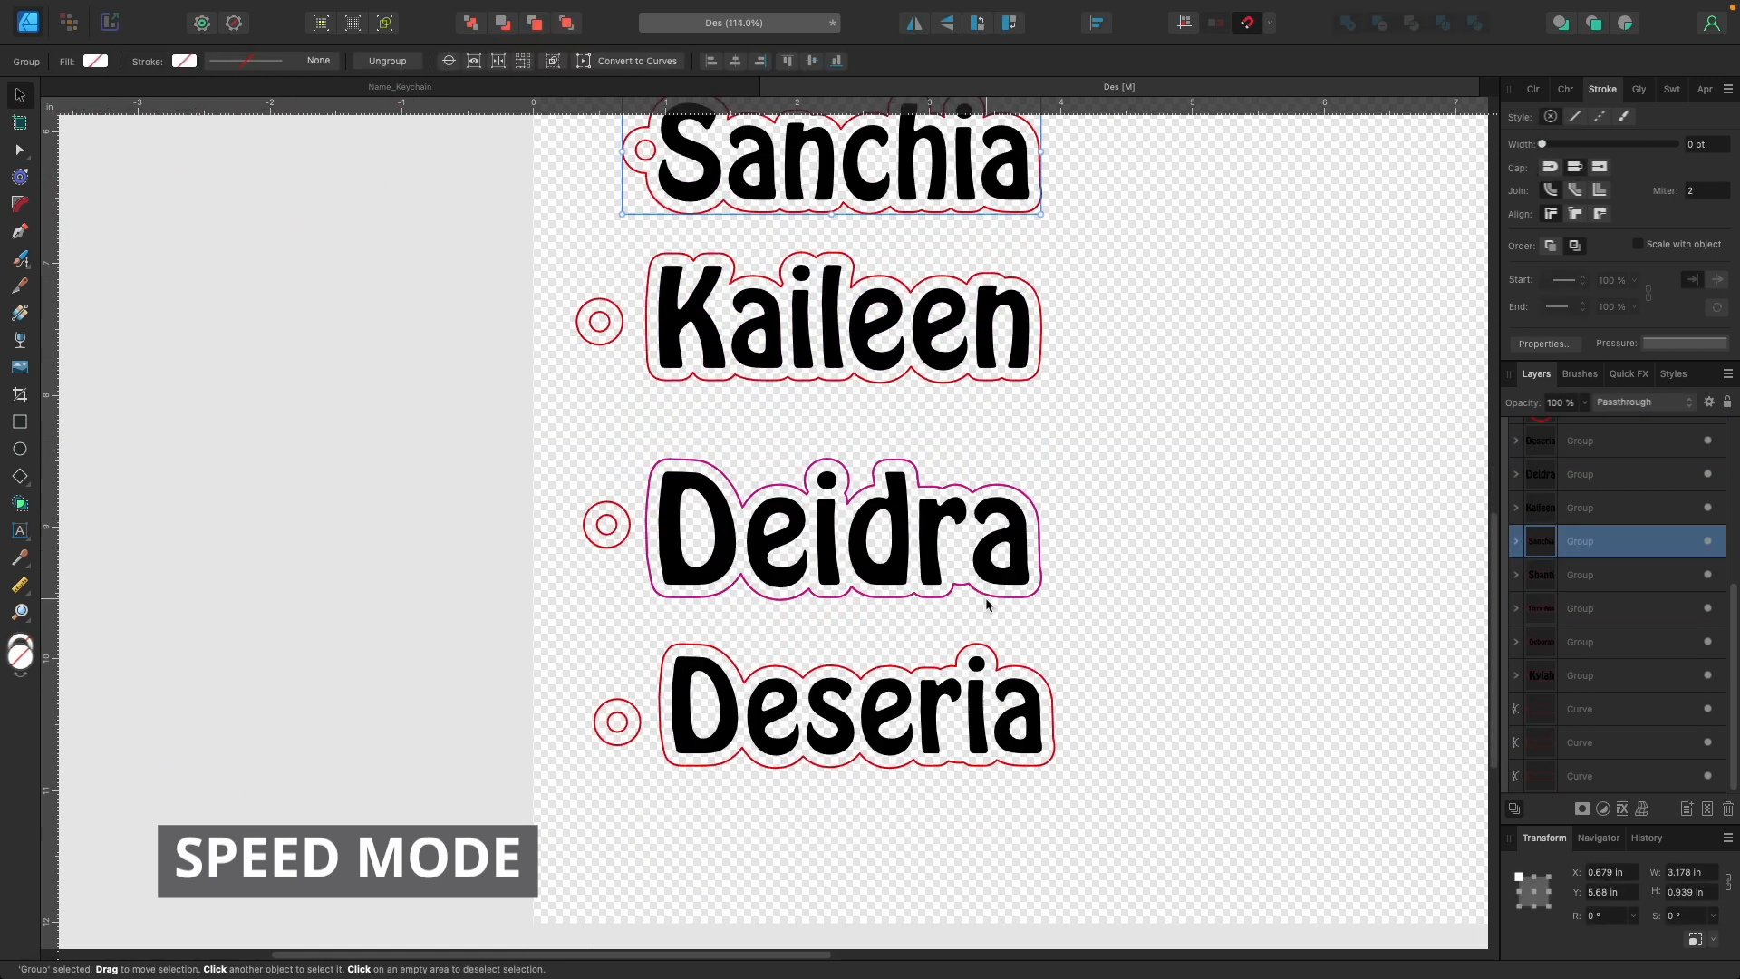
Move the sixth name's loop onto its outline, shifting the fifth keychain aside to the right and the sixth to the left.
{"action": "scroll", "coordinate": [986, 597], "scroll_direction": "up", "scroll_amount": 3}
{"action": "left_click_drag", "start_coordinate": [606, 466], "coordinate": [645, 464]}
{"action": "left_click_drag", "start_coordinate": [816, 303], "coordinate": [1116, 293]}
{"action": "mouse_move", "coordinate": [641, 472]}
{"action": "left_mouse_down"}
{"action": "mouse_move", "coordinate": [643, 509]}
{"action": "mouse_move", "coordinate": [651, 468]}
{"action": "left_mouse_up"}
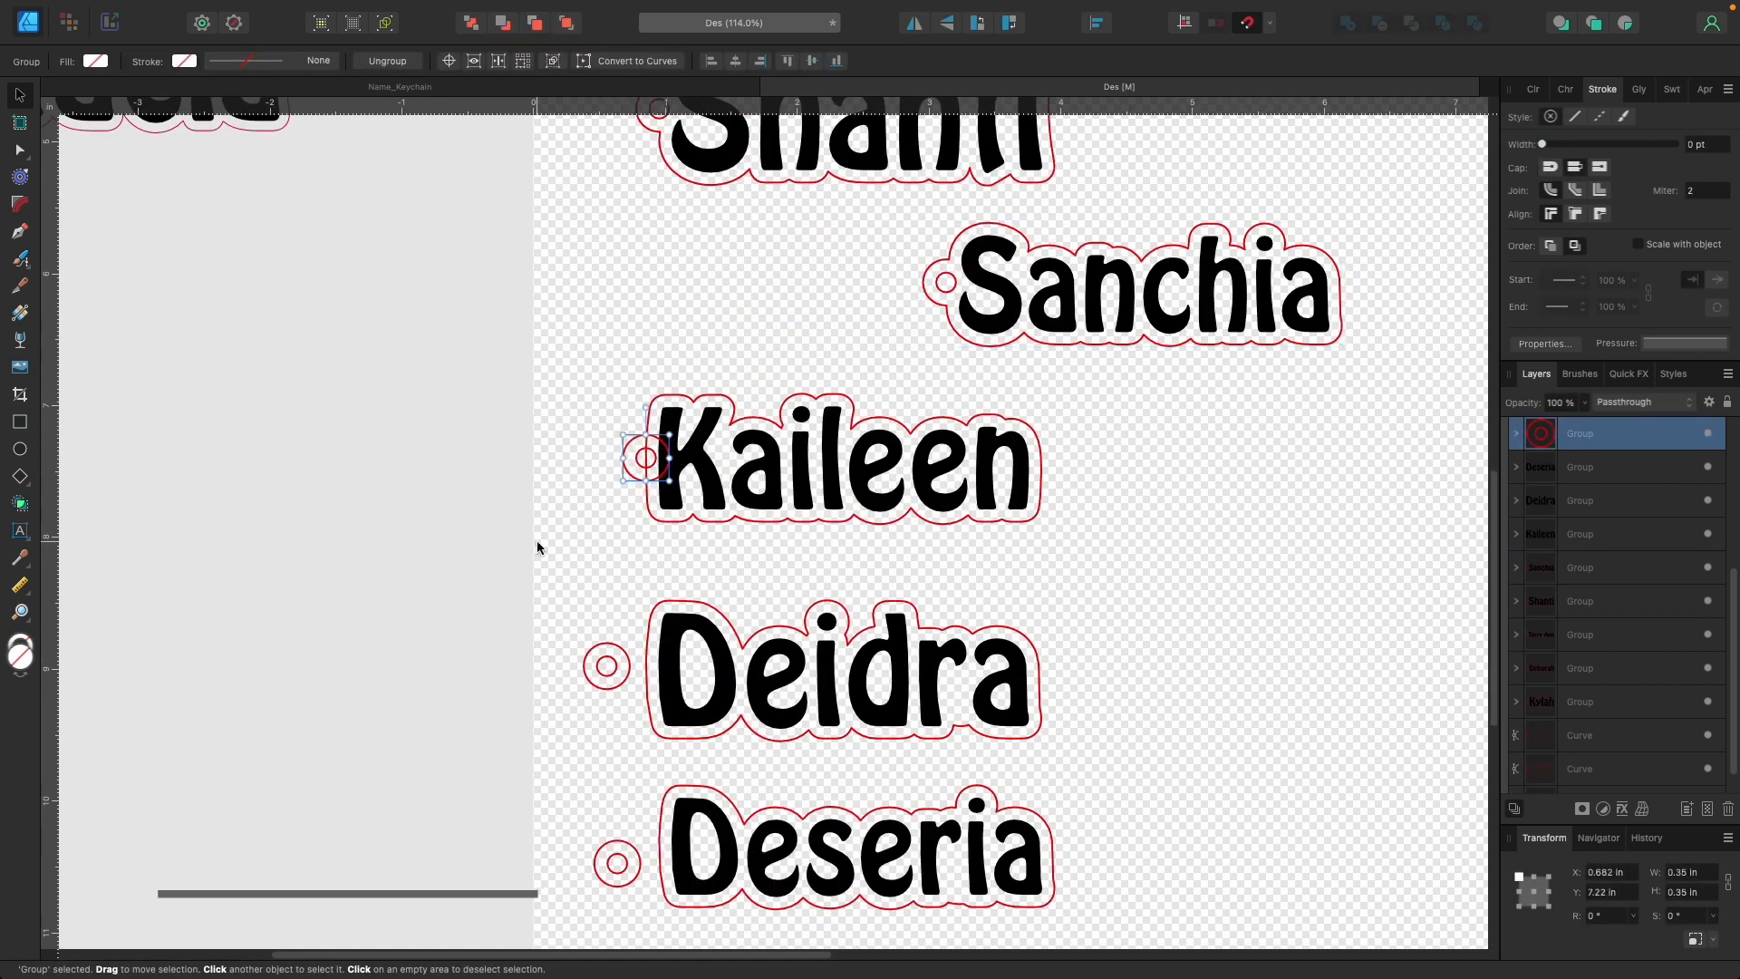
{"action": "left_click_drag", "start_coordinate": [540, 547], "coordinate": [1069, 371]}
{"action": "left_click_drag", "start_coordinate": [815, 462], "coordinate": [753, 455]}
Ungroup the sixth name's loop, merge its outer circle with the outline, and group the keychain.
{"action": "left_click", "coordinate": [578, 463]}
{"action": "right_click", "coordinate": [581, 447]}
{"action": "left_click", "coordinate": [647, 561]}
{"action": "left_click", "coordinate": [586, 494], "text": "shift"}
{"action": "left_click", "coordinate": [1347, 22]}
{"action": "left_click_drag", "start_coordinate": [542, 363], "coordinate": [1055, 574]}
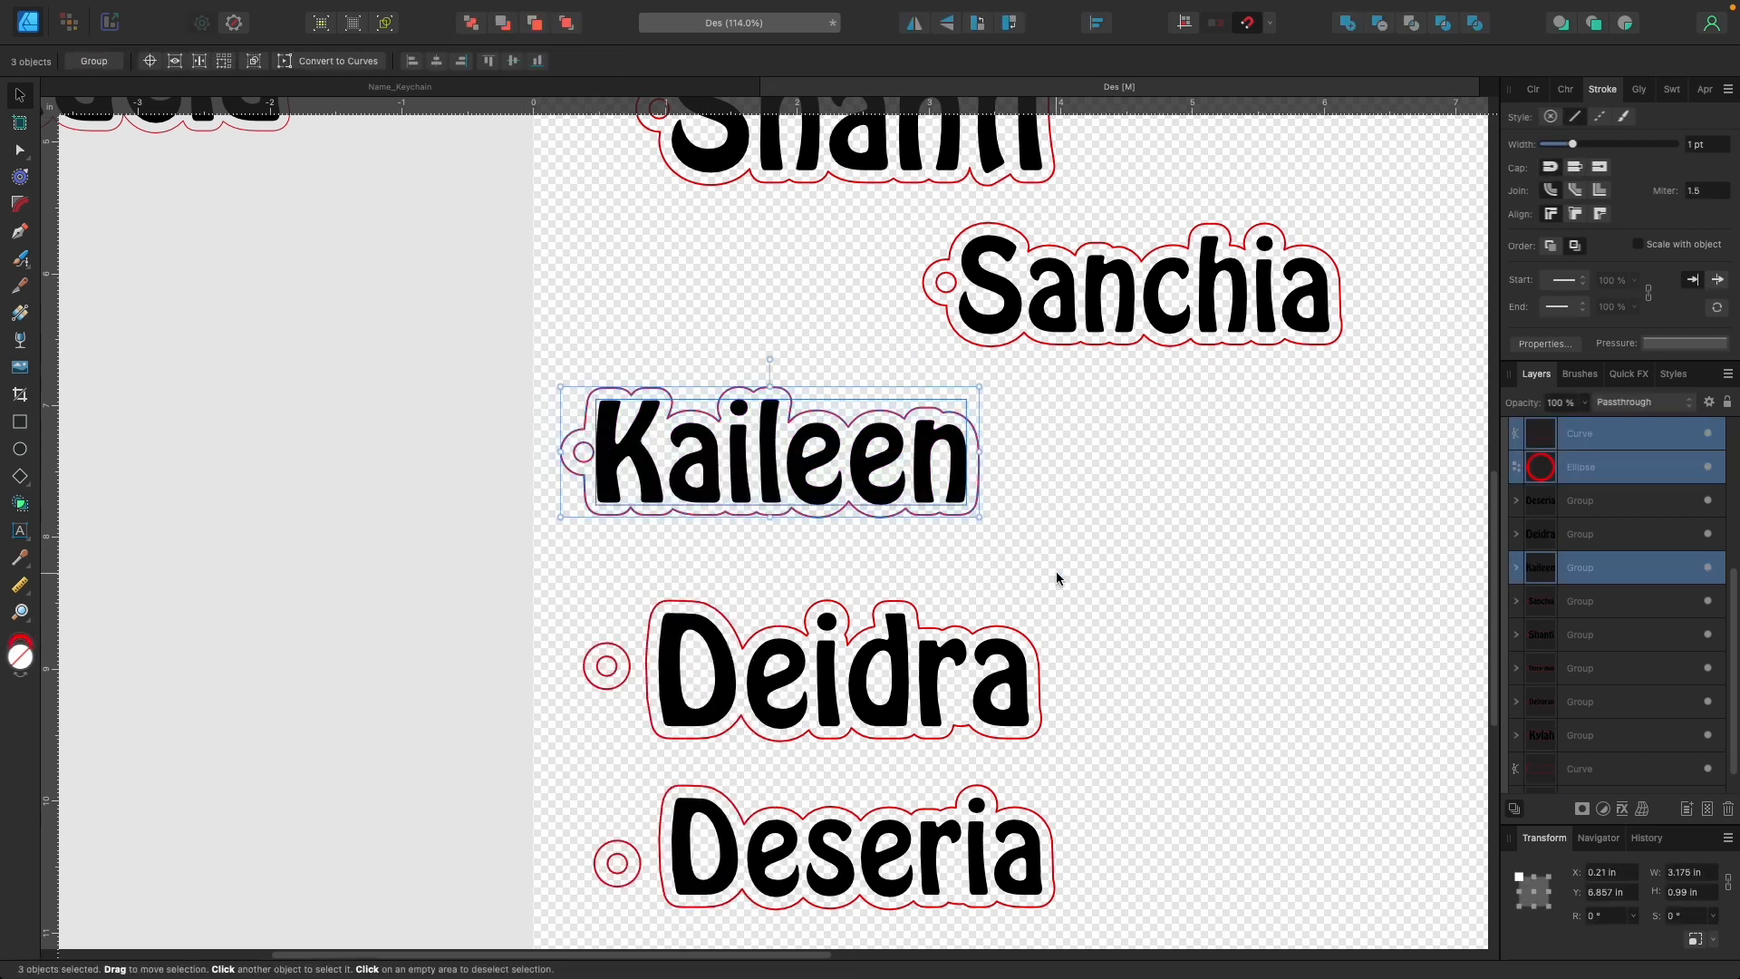
{"action": "key", "text": "super+g"}
Move the seventh name's loop onto its outline, merge the outer circle with the outline, and group the keychain.
{"action": "scroll", "coordinate": [1056, 574], "scroll_direction": "down", "scroll_amount": 5}
{"action": "left_click_drag", "start_coordinate": [606, 446], "coordinate": [630, 449]}
{"action": "left_click", "coordinate": [650, 496], "text": "shift"}
{"action": "left_click", "coordinate": [1347, 22]}
{"action": "right_click", "coordinate": [909, 488]}
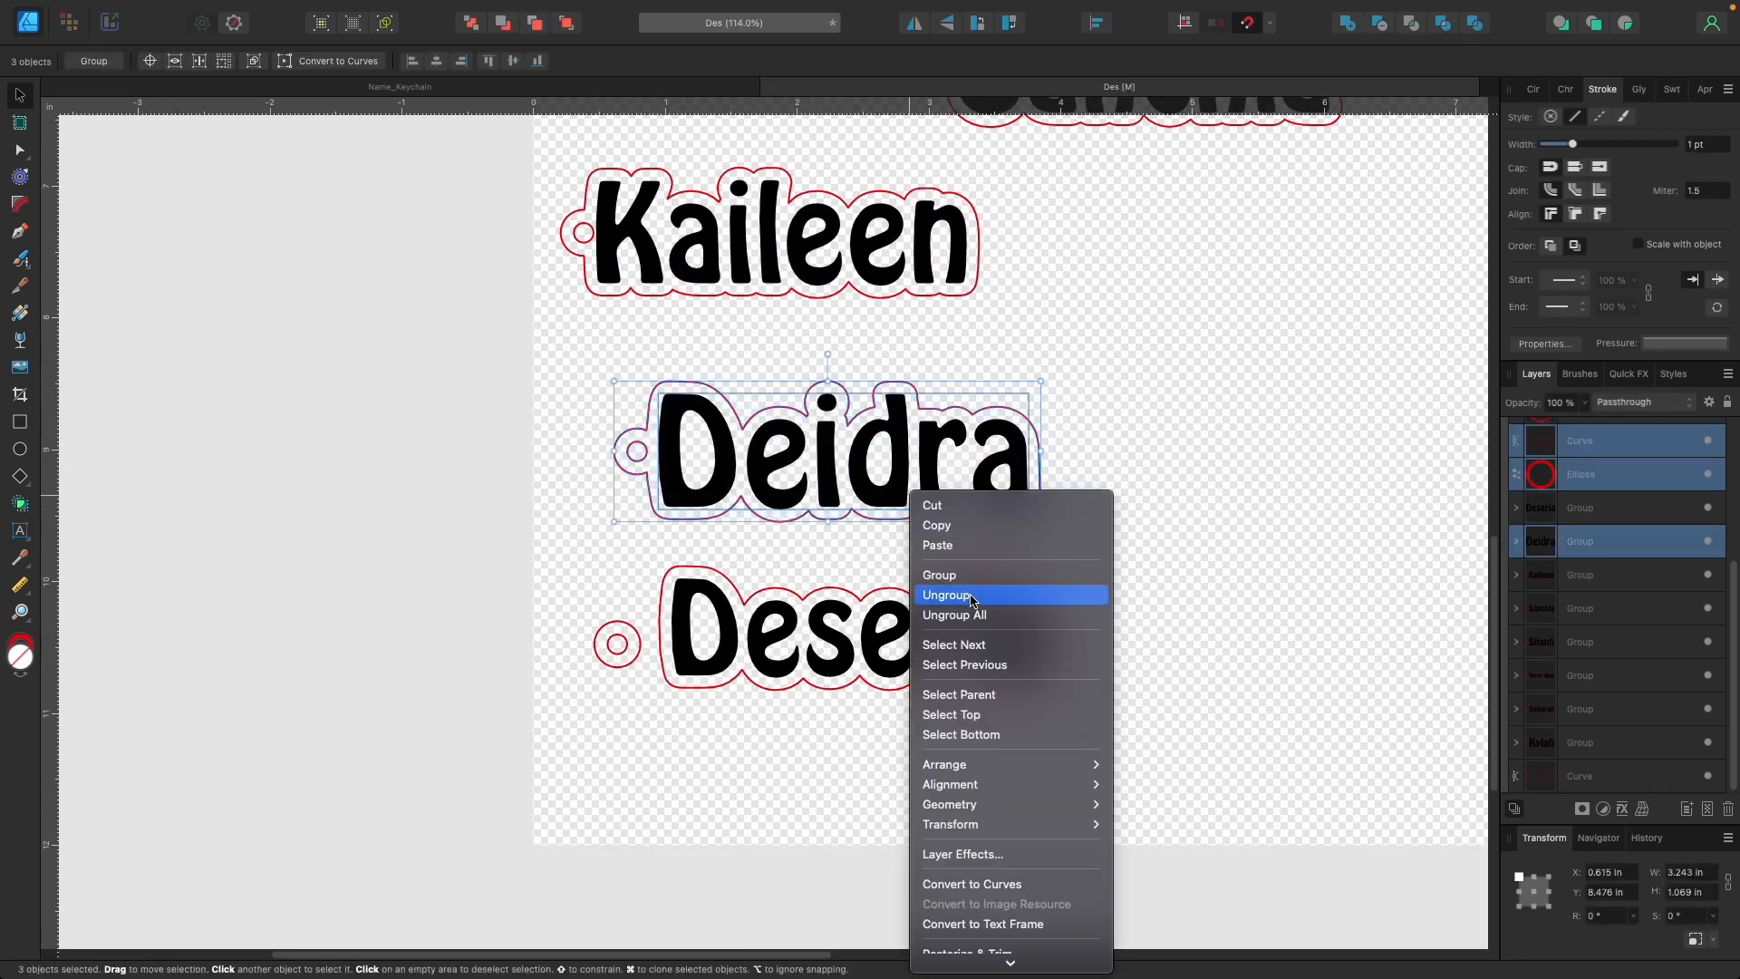
{"action": "left_click", "coordinate": [971, 597]}
{"action": "right_click", "coordinate": [915, 466]}
{"action": "left_click", "coordinate": [951, 548]}
Move the eighth name's loop onto its outline and shift the name, outline and loop together to the right.
{"action": "scroll", "coordinate": [951, 548], "scroll_direction": "down", "scroll_amount": 3}
{"action": "left_click_drag", "start_coordinate": [625, 521], "coordinate": [652, 505]}
{"action": "left_click_drag", "start_coordinate": [584, 395], "coordinate": [1083, 594]}
{"action": "left_click_drag", "start_coordinate": [725, 508], "coordinate": [877, 531]}
Ungroup the eighth name's loop, merge its outer circle with the outline, and group the keychain.
{"action": "left_click", "coordinate": [915, 455], "text": "shift"}
{"action": "right_click", "coordinate": [875, 523]}
{"action": "left_click", "coordinate": [940, 634]}
{"action": "left_click", "coordinate": [860, 494]}
{"action": "left_click", "coordinate": [896, 457], "text": "shift"}
{"action": "right_click", "coordinate": [1029, 555]}
{"action": "left_click", "coordinate": [1088, 608]}
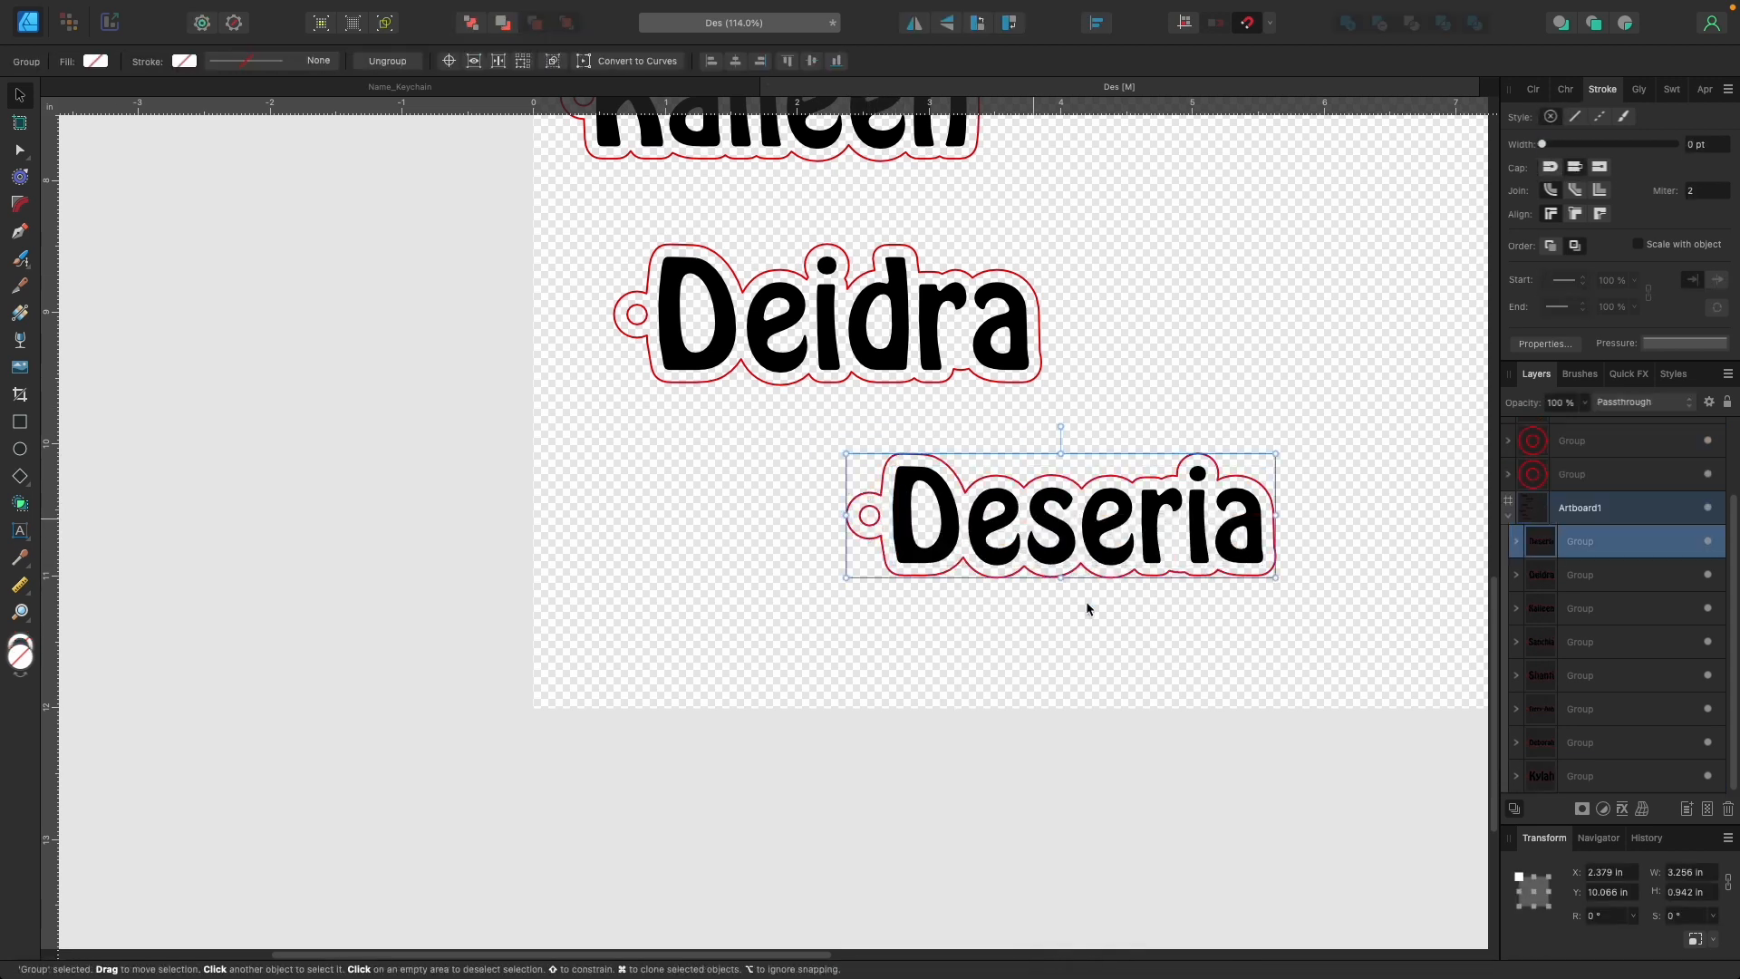
Place the second and third keychains in a second column and stack the fourth and fifth below the first keychain.
{"action": "key", "text": "super+0"}
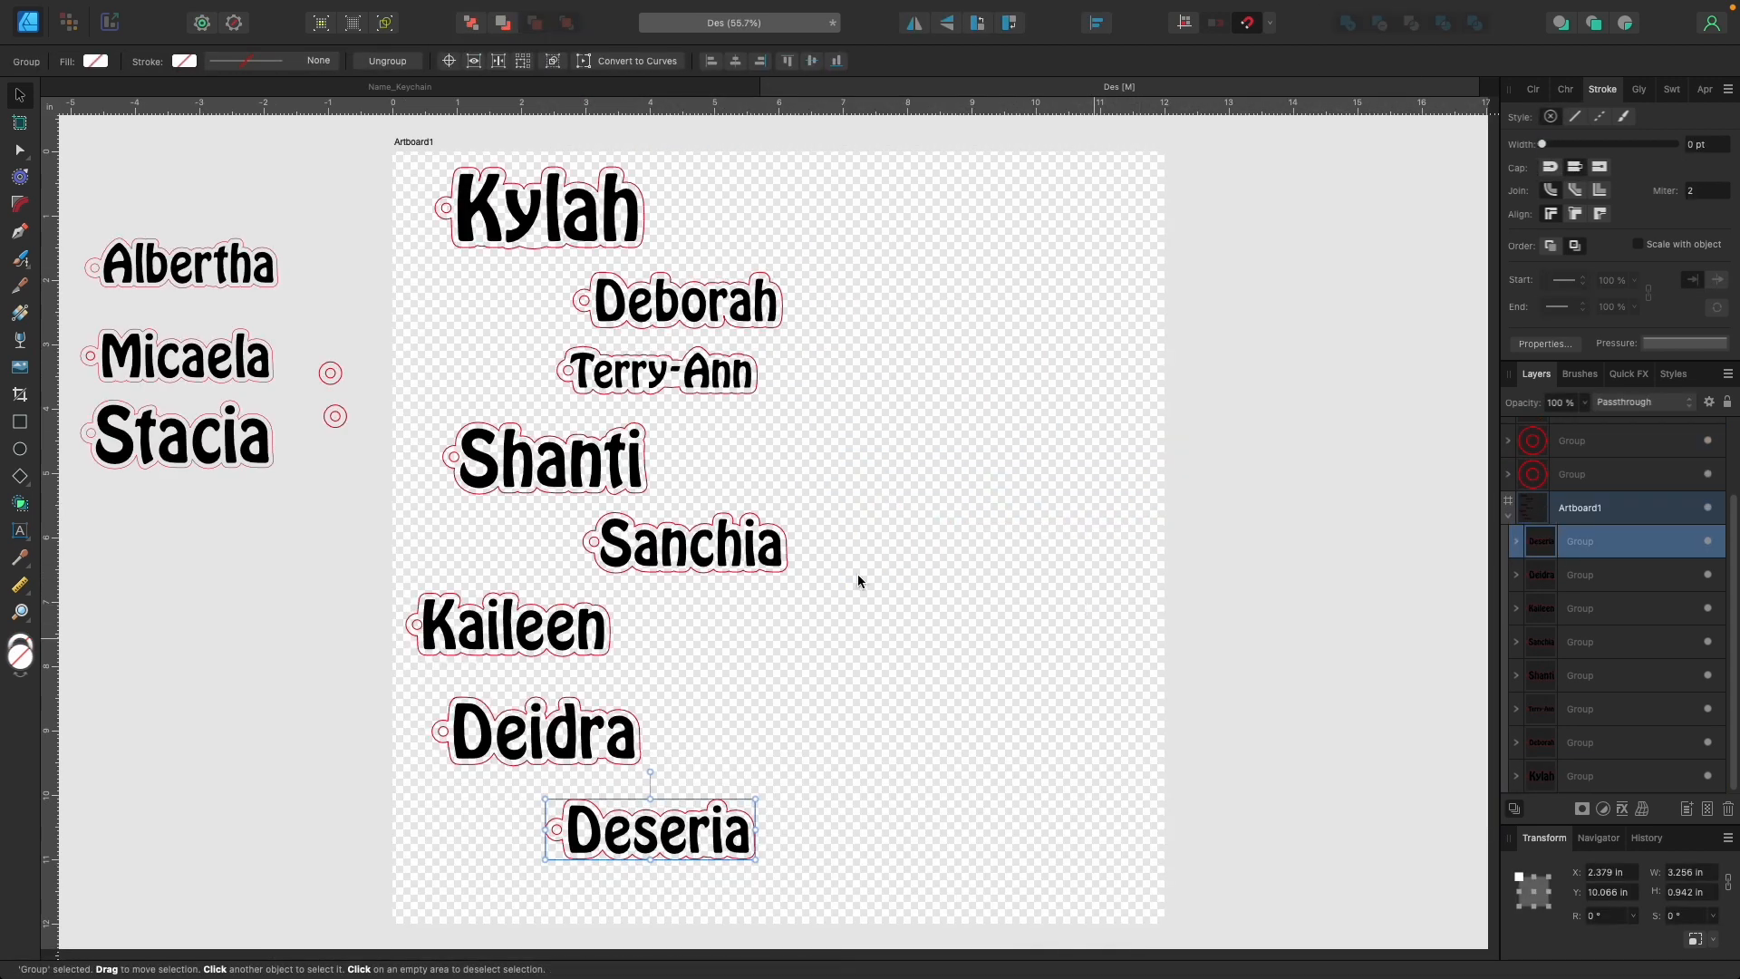
{"action": "left_click", "coordinate": [921, 549]}
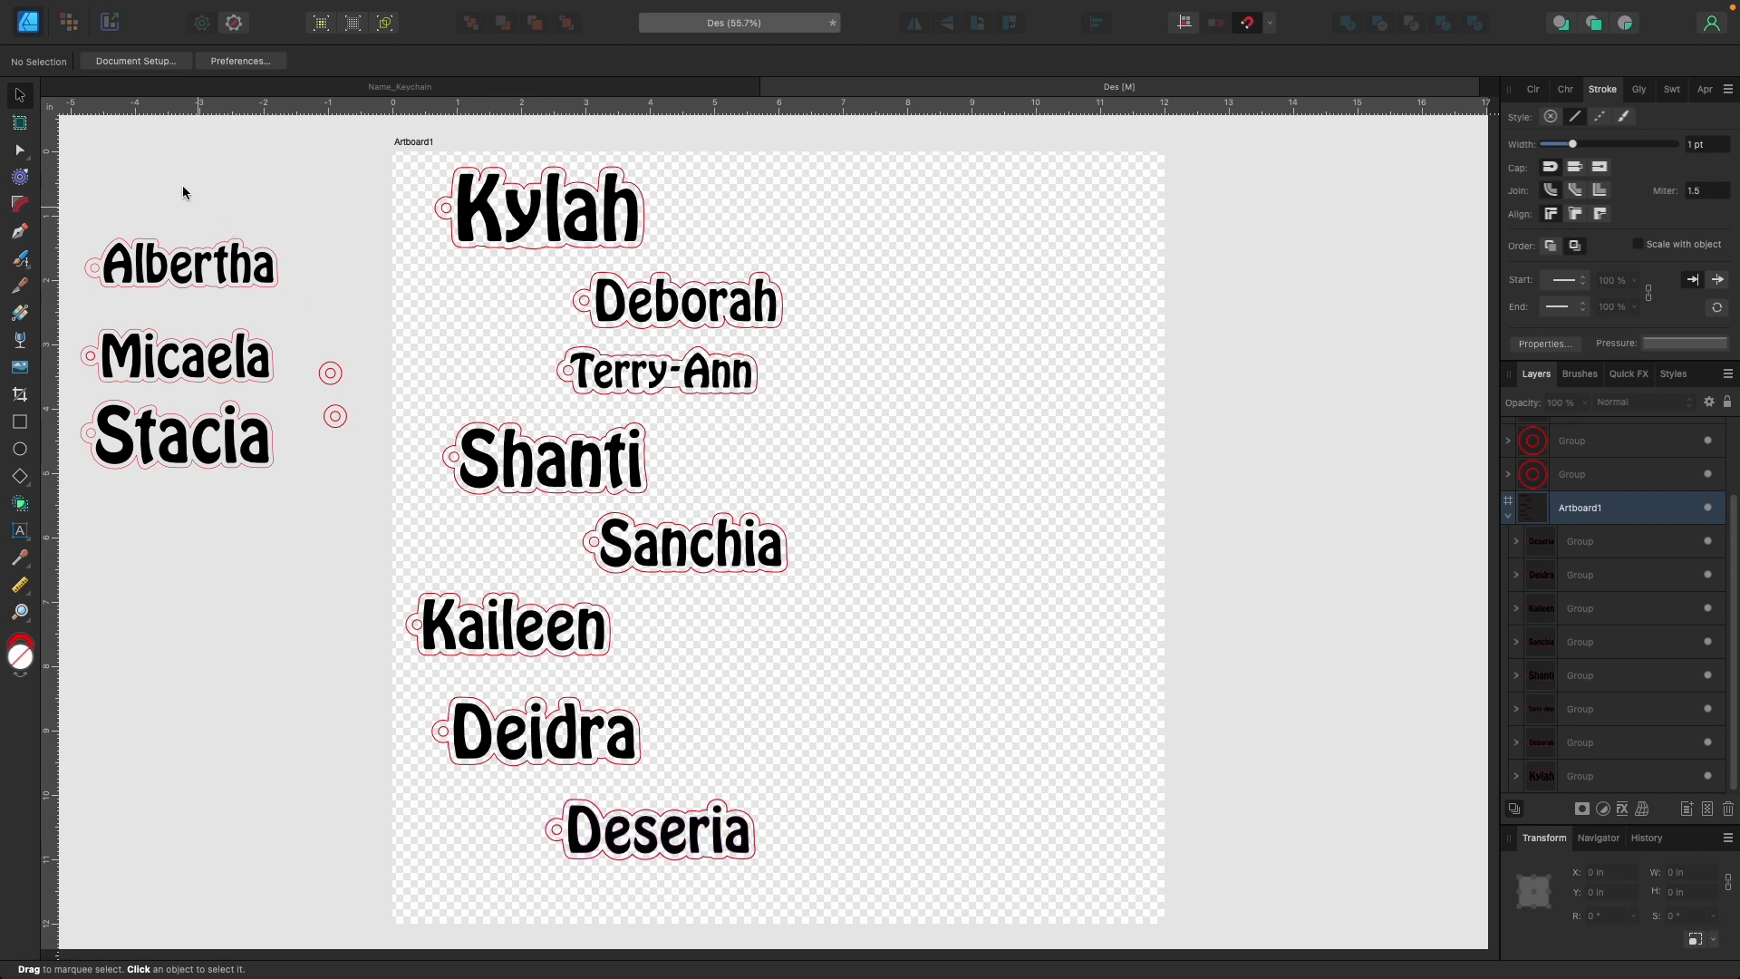
{"action": "left_click_drag", "start_coordinate": [162, 299], "coordinate": [204, 497]}
{"action": "left_click", "coordinate": [696, 302]}
{"action": "left_click_drag", "start_coordinate": [695, 302], "coordinate": [829, 217]}
{"action": "left_click_drag", "start_coordinate": [699, 373], "coordinate": [861, 306]}
{"action": "left_click_drag", "start_coordinate": [577, 460], "coordinate": [573, 317]}
{"action": "left_click_drag", "start_coordinate": [669, 544], "coordinate": [556, 409]}
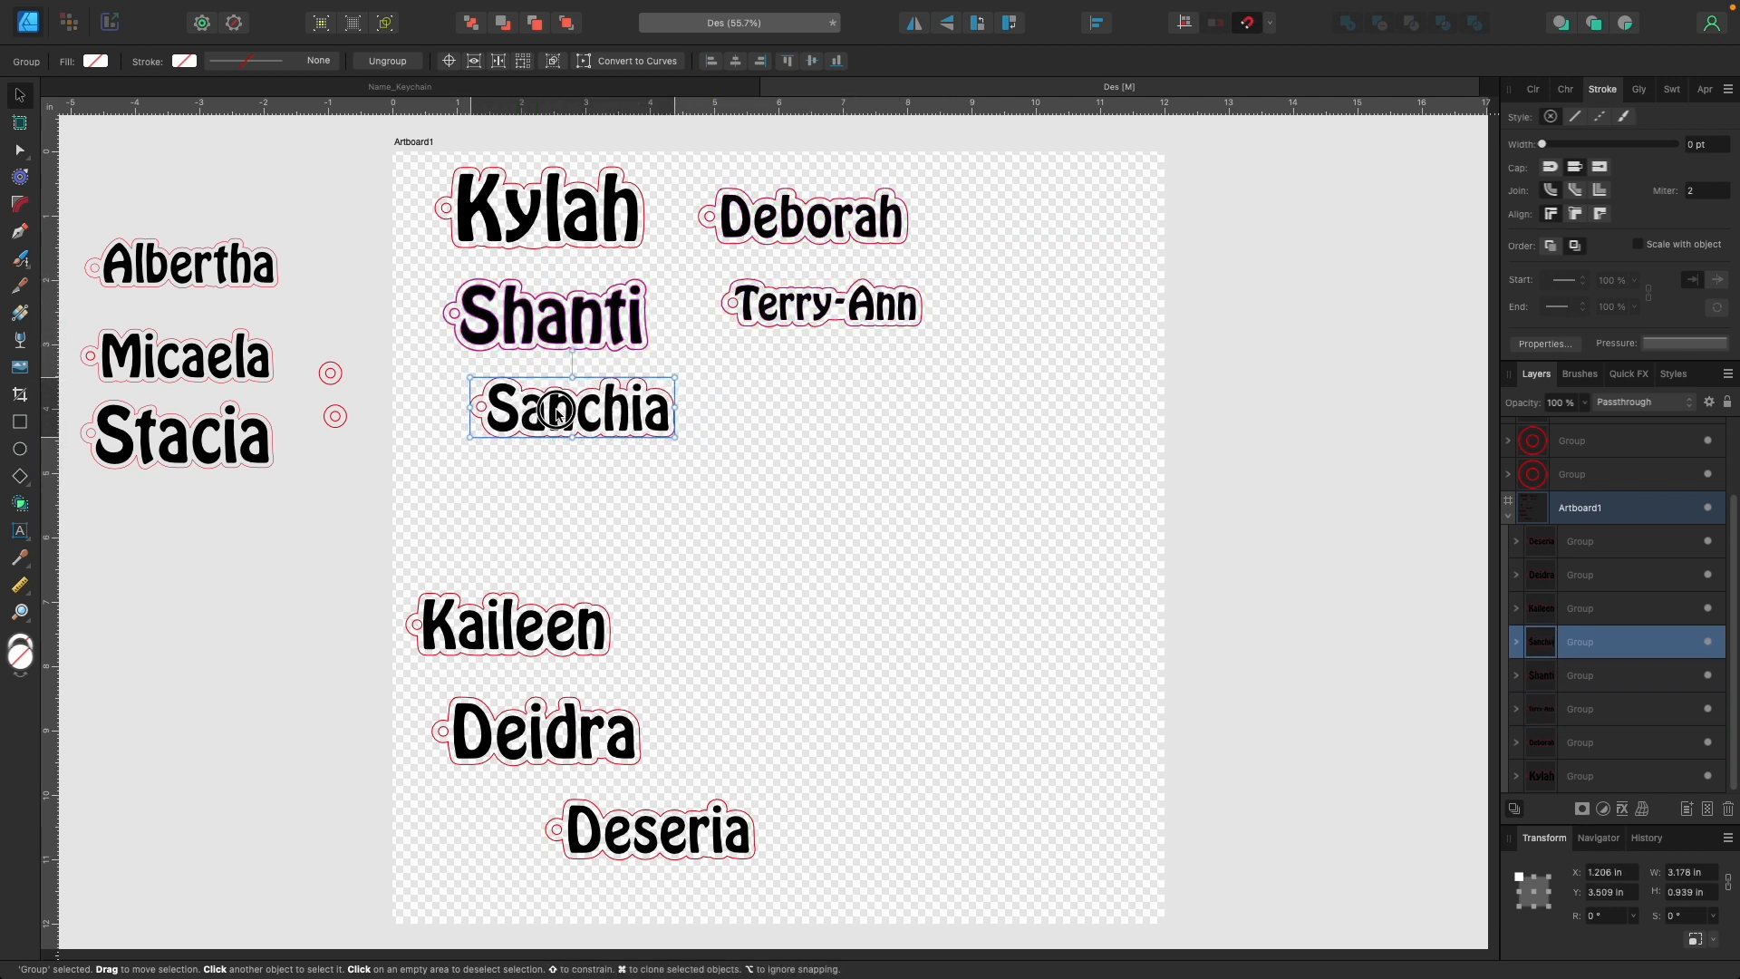
Place the sixth keychain at the end of the second column and stack the seventh and eighth in a third column.
{"action": "left_click_drag", "start_coordinate": [517, 616], "coordinate": [832, 395]}
{"action": "left_click_drag", "start_coordinate": [585, 748], "coordinate": [1080, 239]}
{"action": "left_click_drag", "start_coordinate": [672, 855], "coordinate": [1078, 322]}
Align the keychains within the first and second columns and close the gaps between them.
{"action": "left_click_drag", "start_coordinate": [620, 239], "coordinate": [617, 316]}
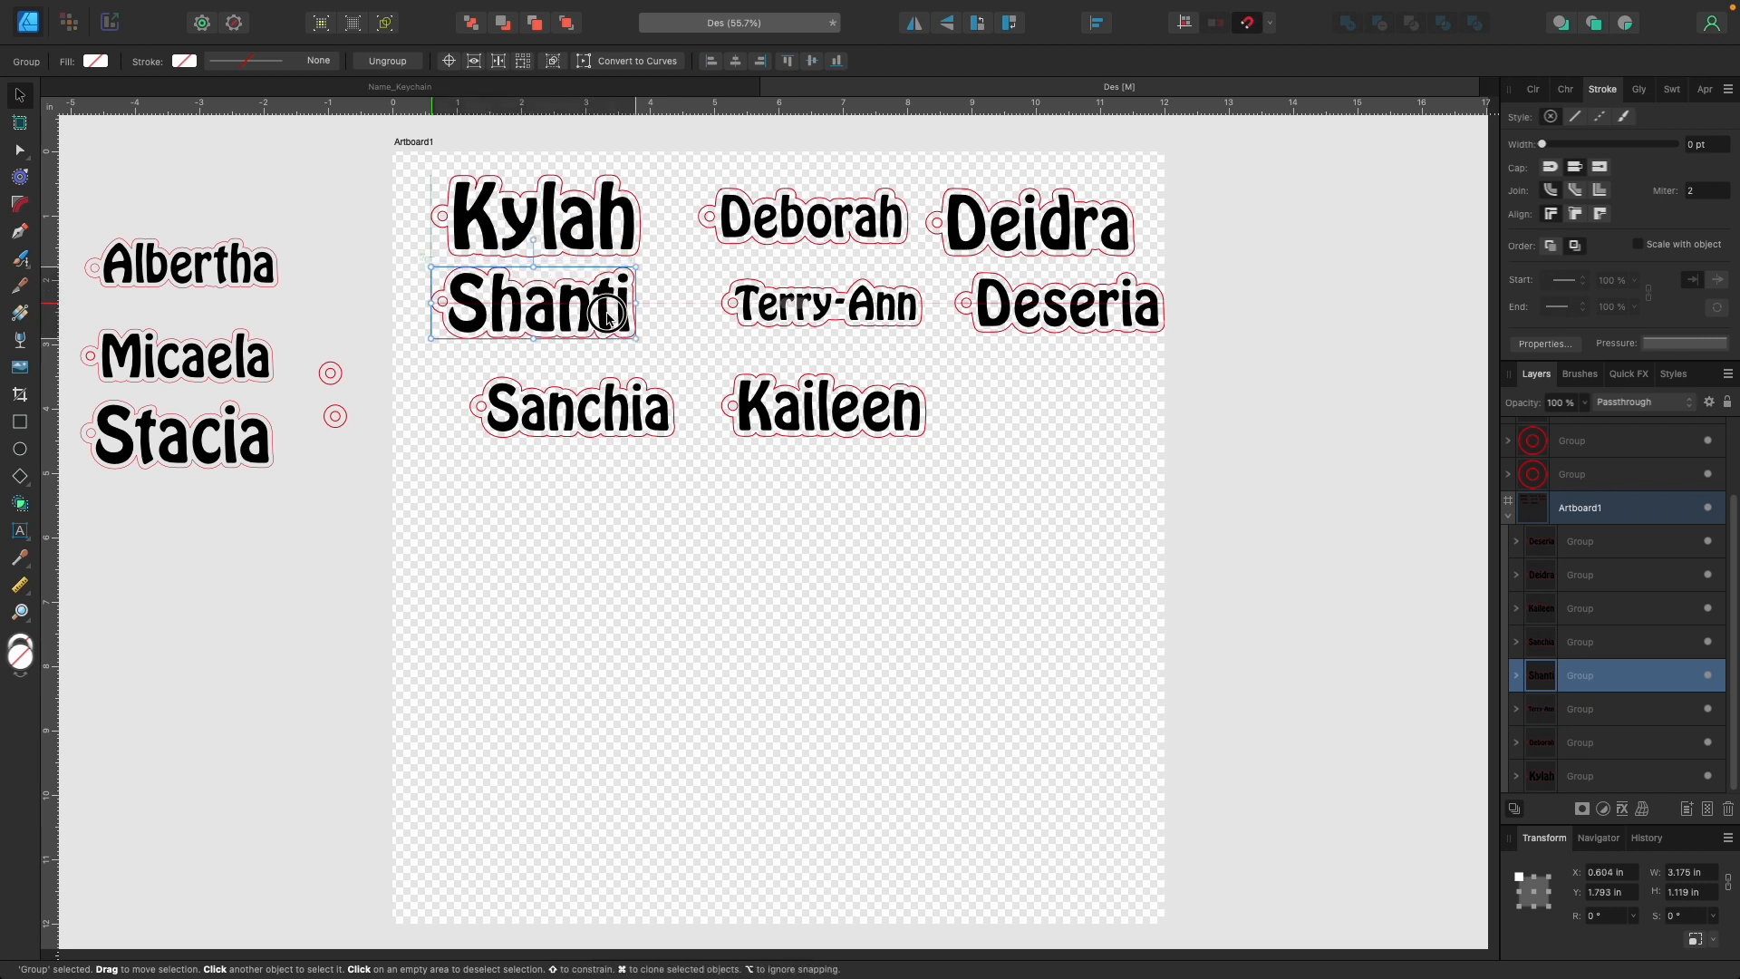
{"action": "left_click_drag", "start_coordinate": [613, 418], "coordinate": [566, 387]}
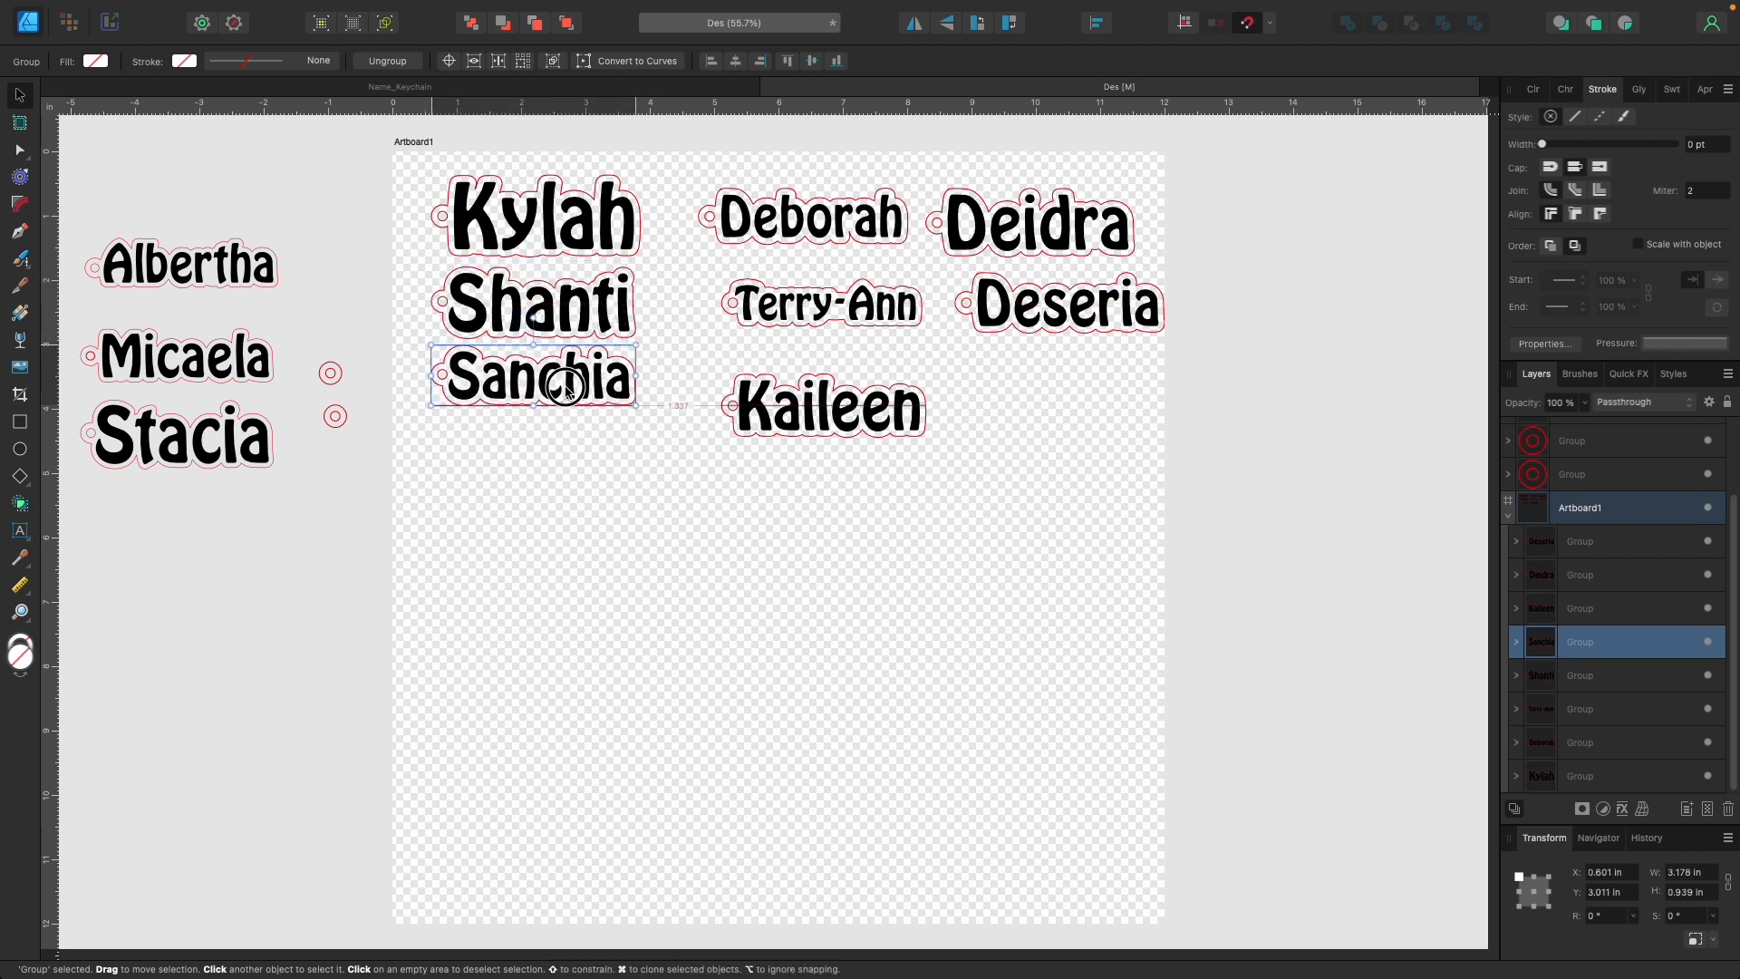
{"action": "left_click_drag", "start_coordinate": [807, 242], "coordinate": [767, 243]}
{"action": "left_click", "coordinate": [782, 274]}
{"action": "left_click_drag", "start_coordinate": [821, 319], "coordinate": [764, 307]}
{"action": "left_click_drag", "start_coordinate": [818, 417], "coordinate": [760, 387]}
Align the two keychains of the third column with each other and space them apart inside the artboard.
{"action": "left_click_drag", "start_coordinate": [1049, 309], "coordinate": [1004, 374]}
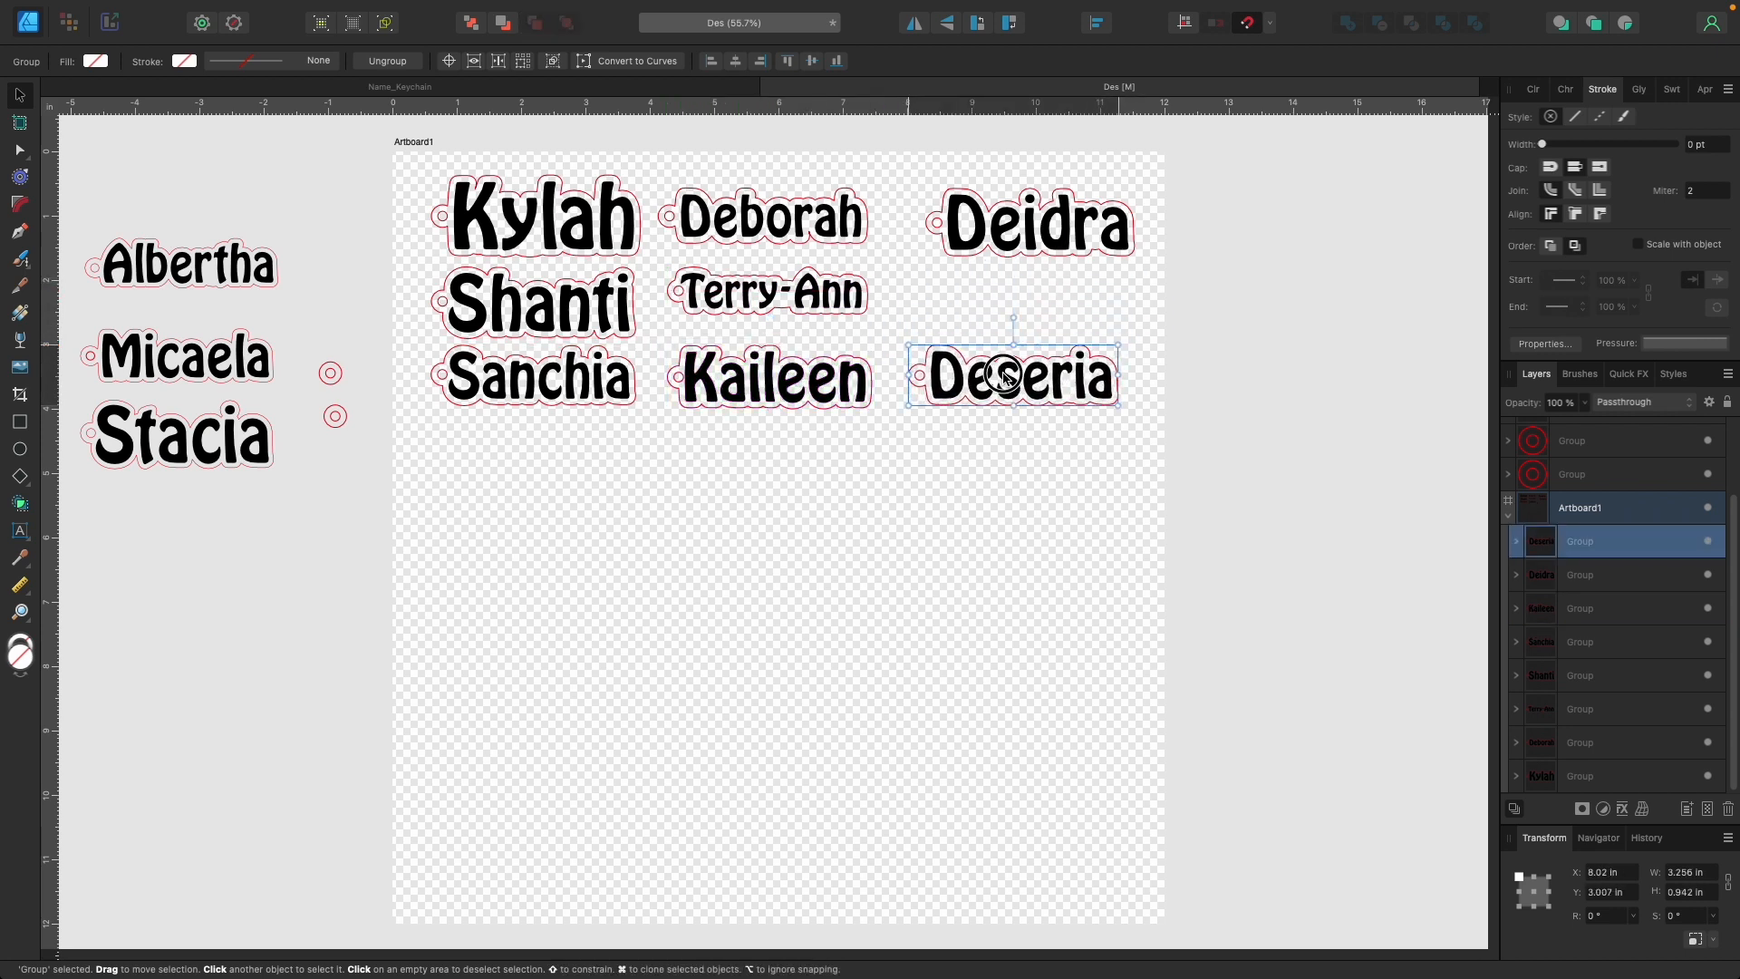
{"action": "left_click_drag", "start_coordinate": [1060, 234], "coordinate": [1038, 233]}
{"action": "left_click_drag", "start_coordinate": [1009, 381], "coordinate": [1015, 350]}
{"action": "left_click", "coordinate": [1033, 453]}
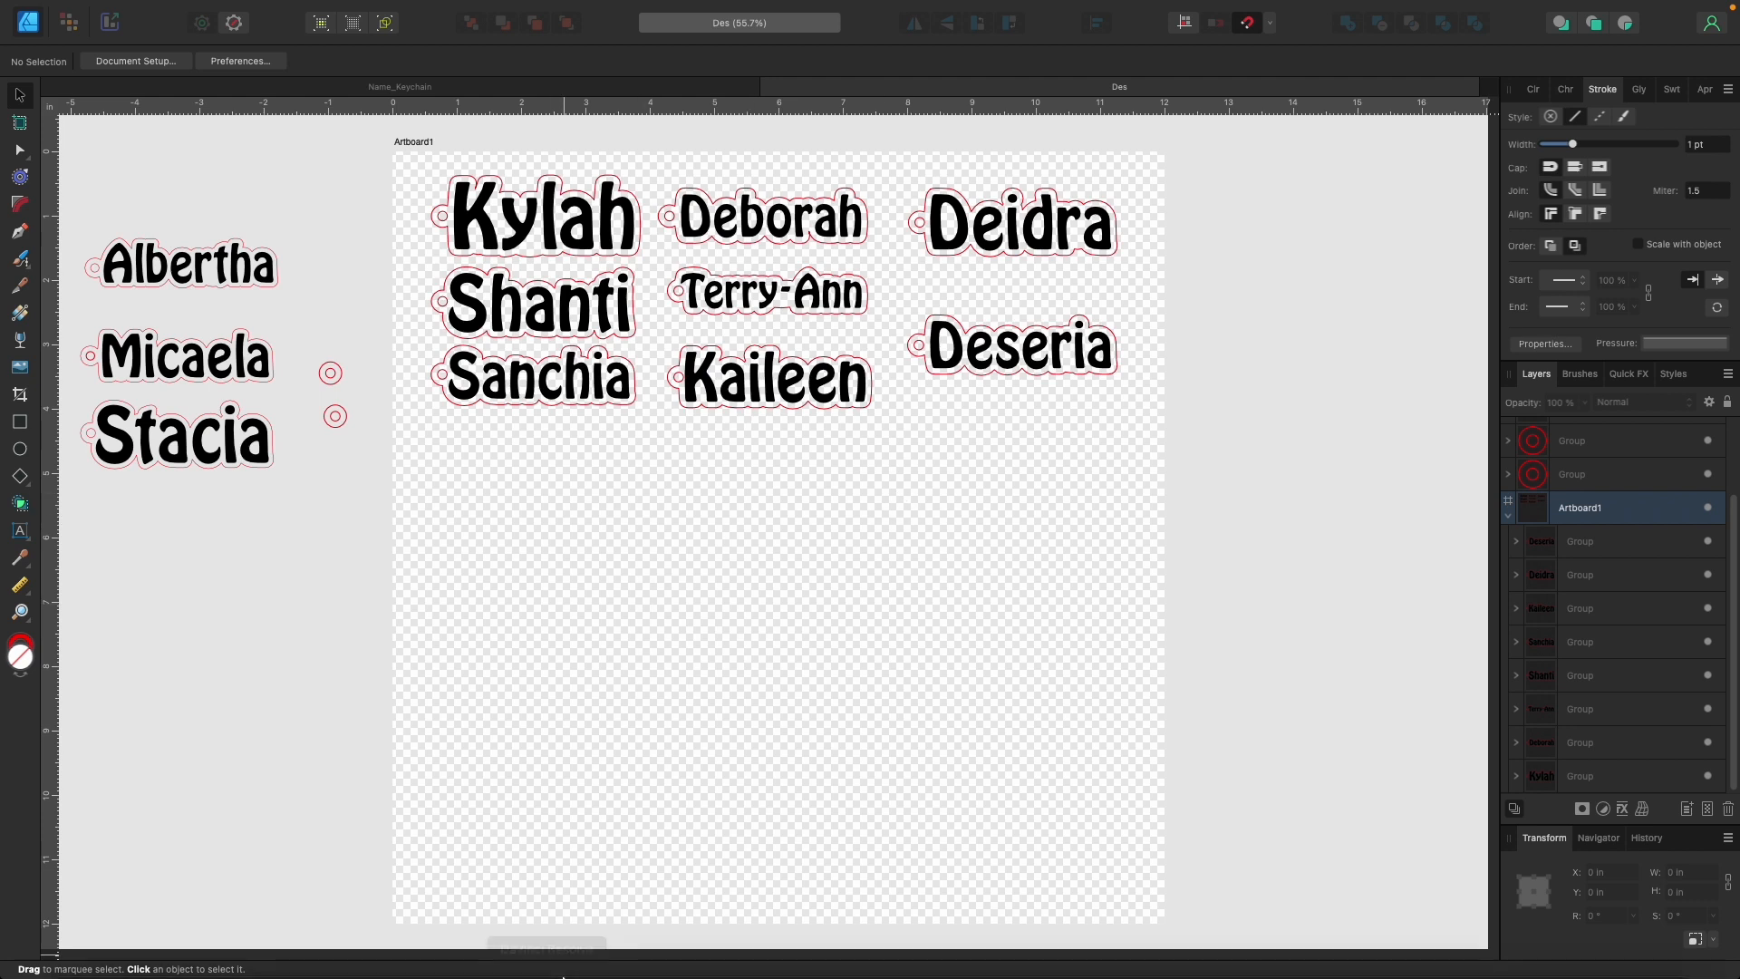
{"action": "mouse_move", "coordinate": [628, 968]}
{"action": "left_click", "coordinate": [698, 942]}
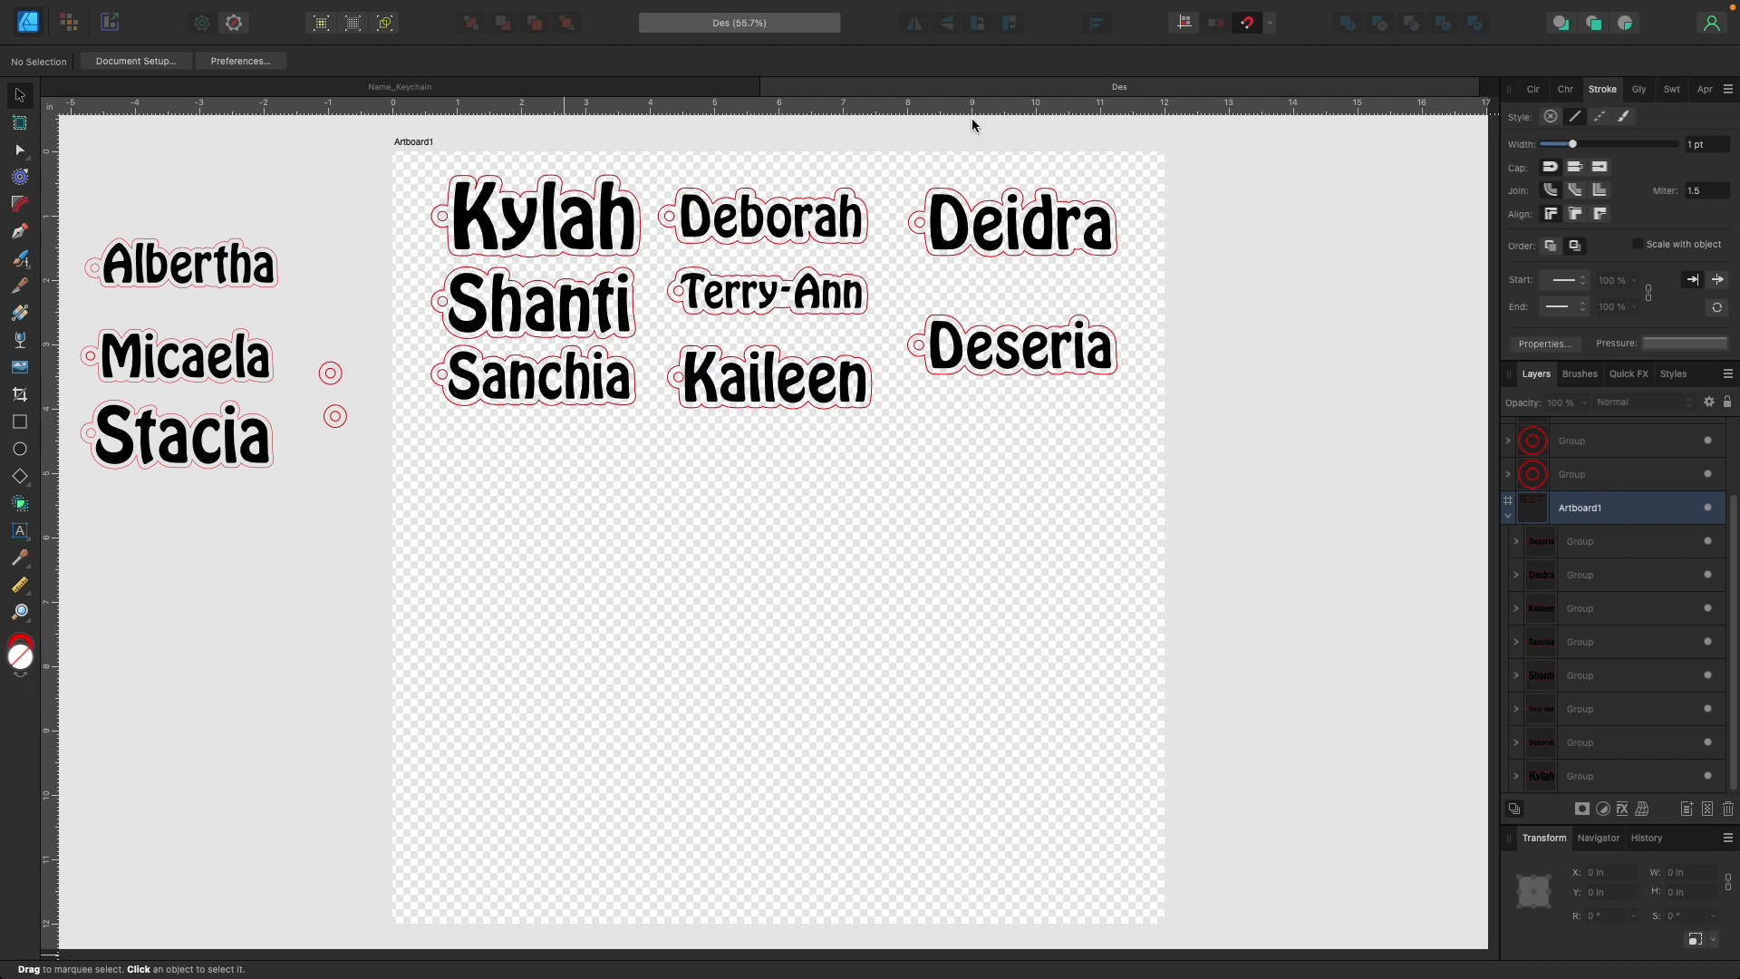
{"action": "mouse_move", "coordinate": [57, 5]}
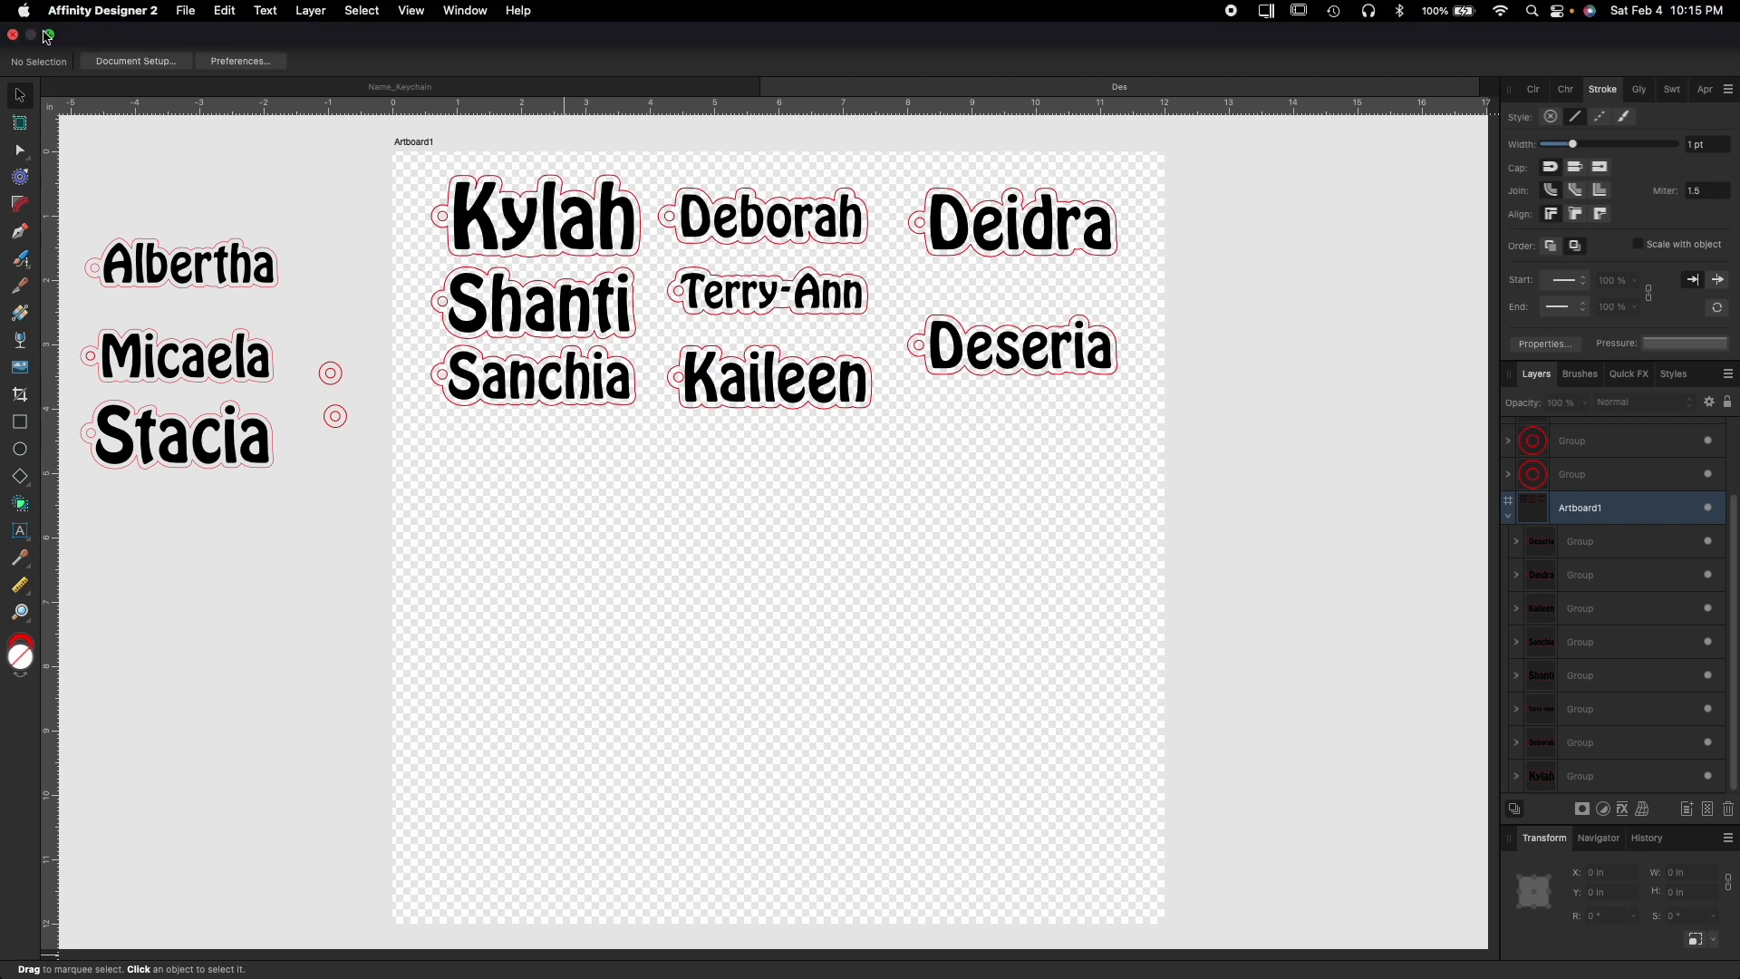
{"action": "left_click", "coordinate": [50, 36]}
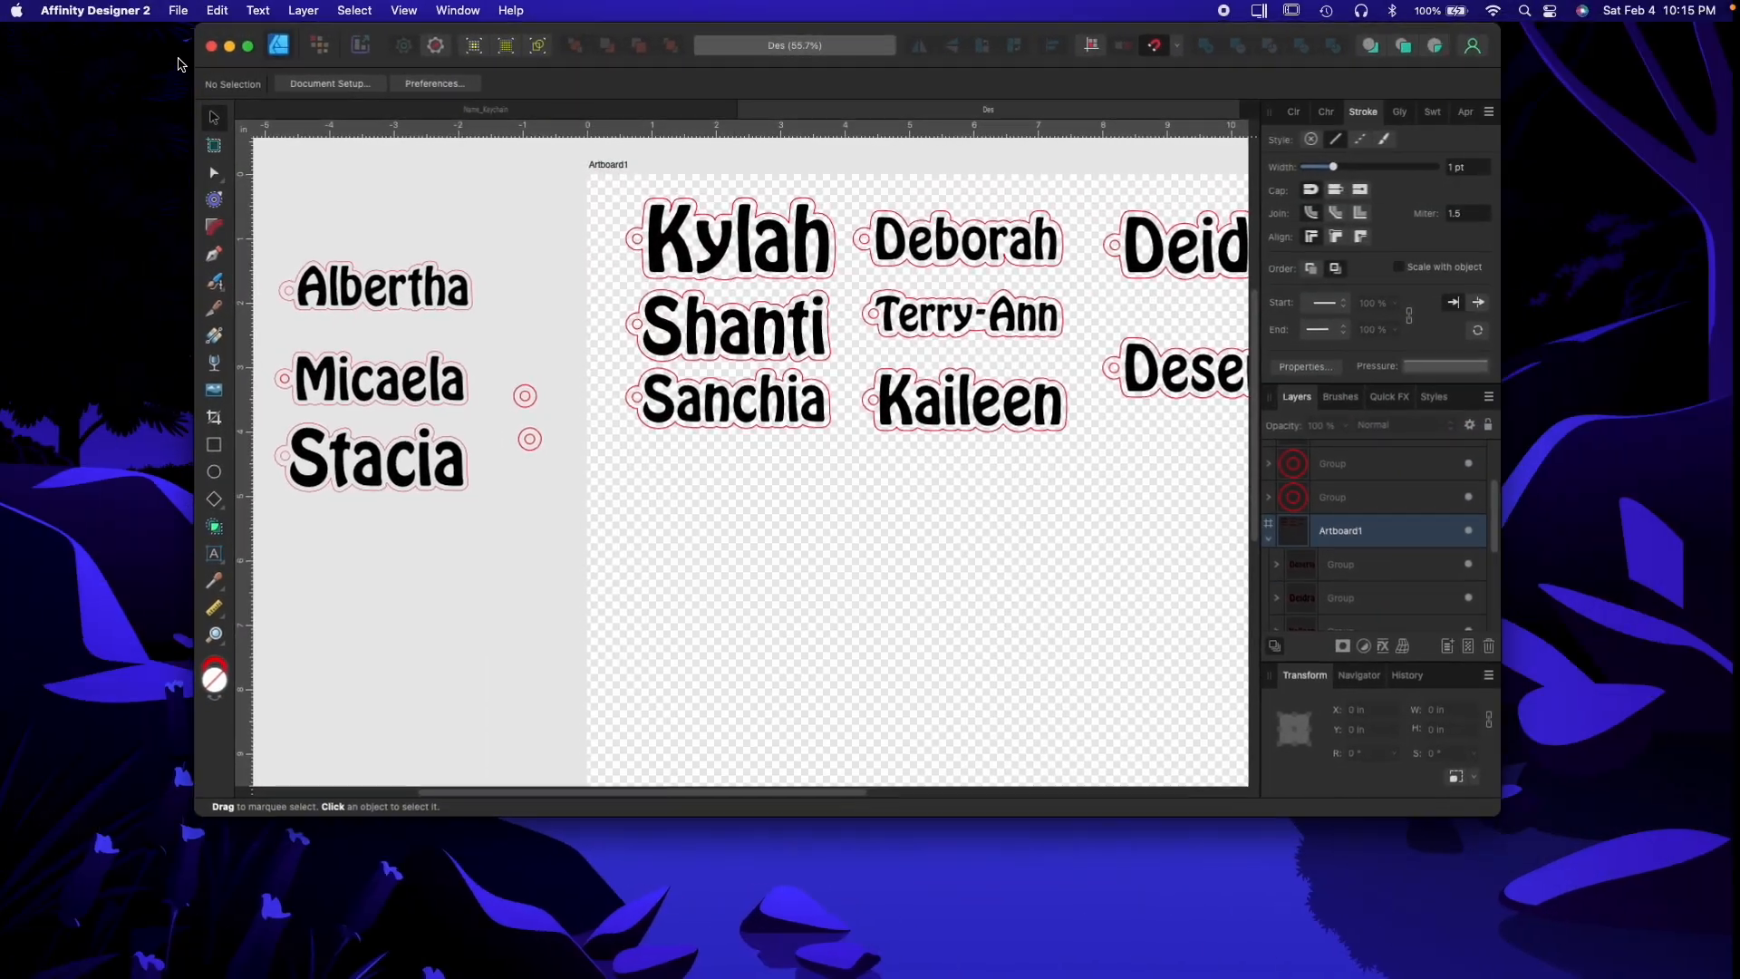
{"action": "left_click", "coordinate": [249, 46]}
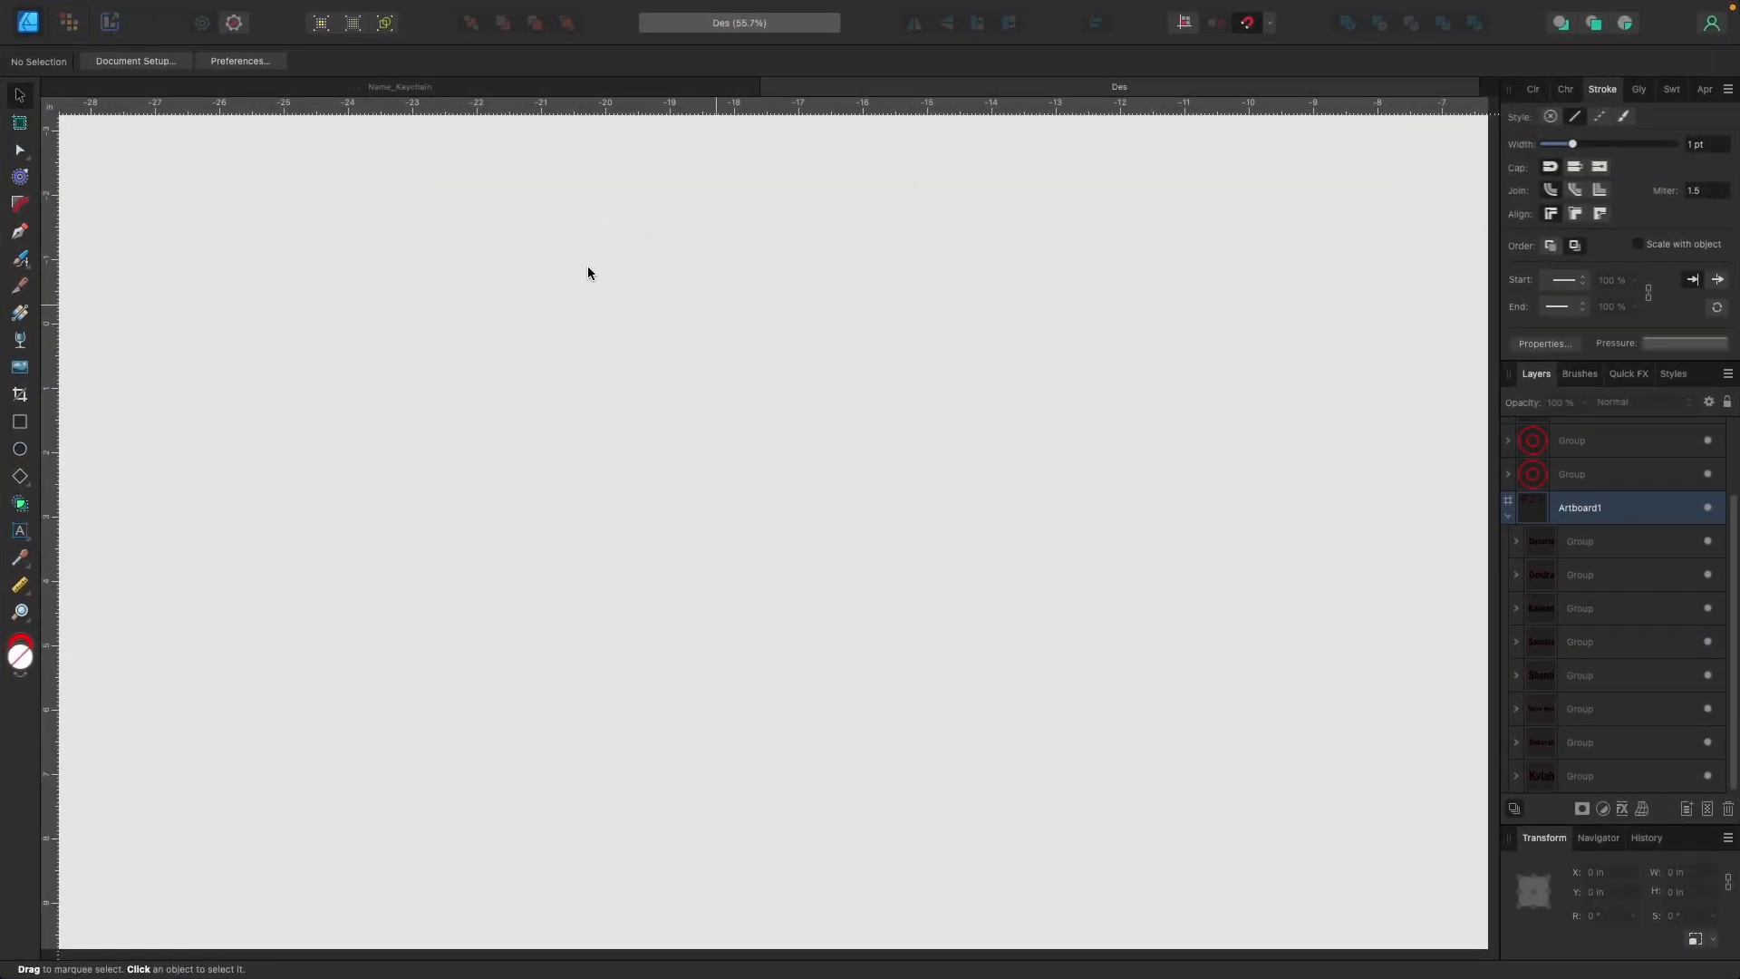
{"action": "mouse_move", "coordinate": [81, 5]}
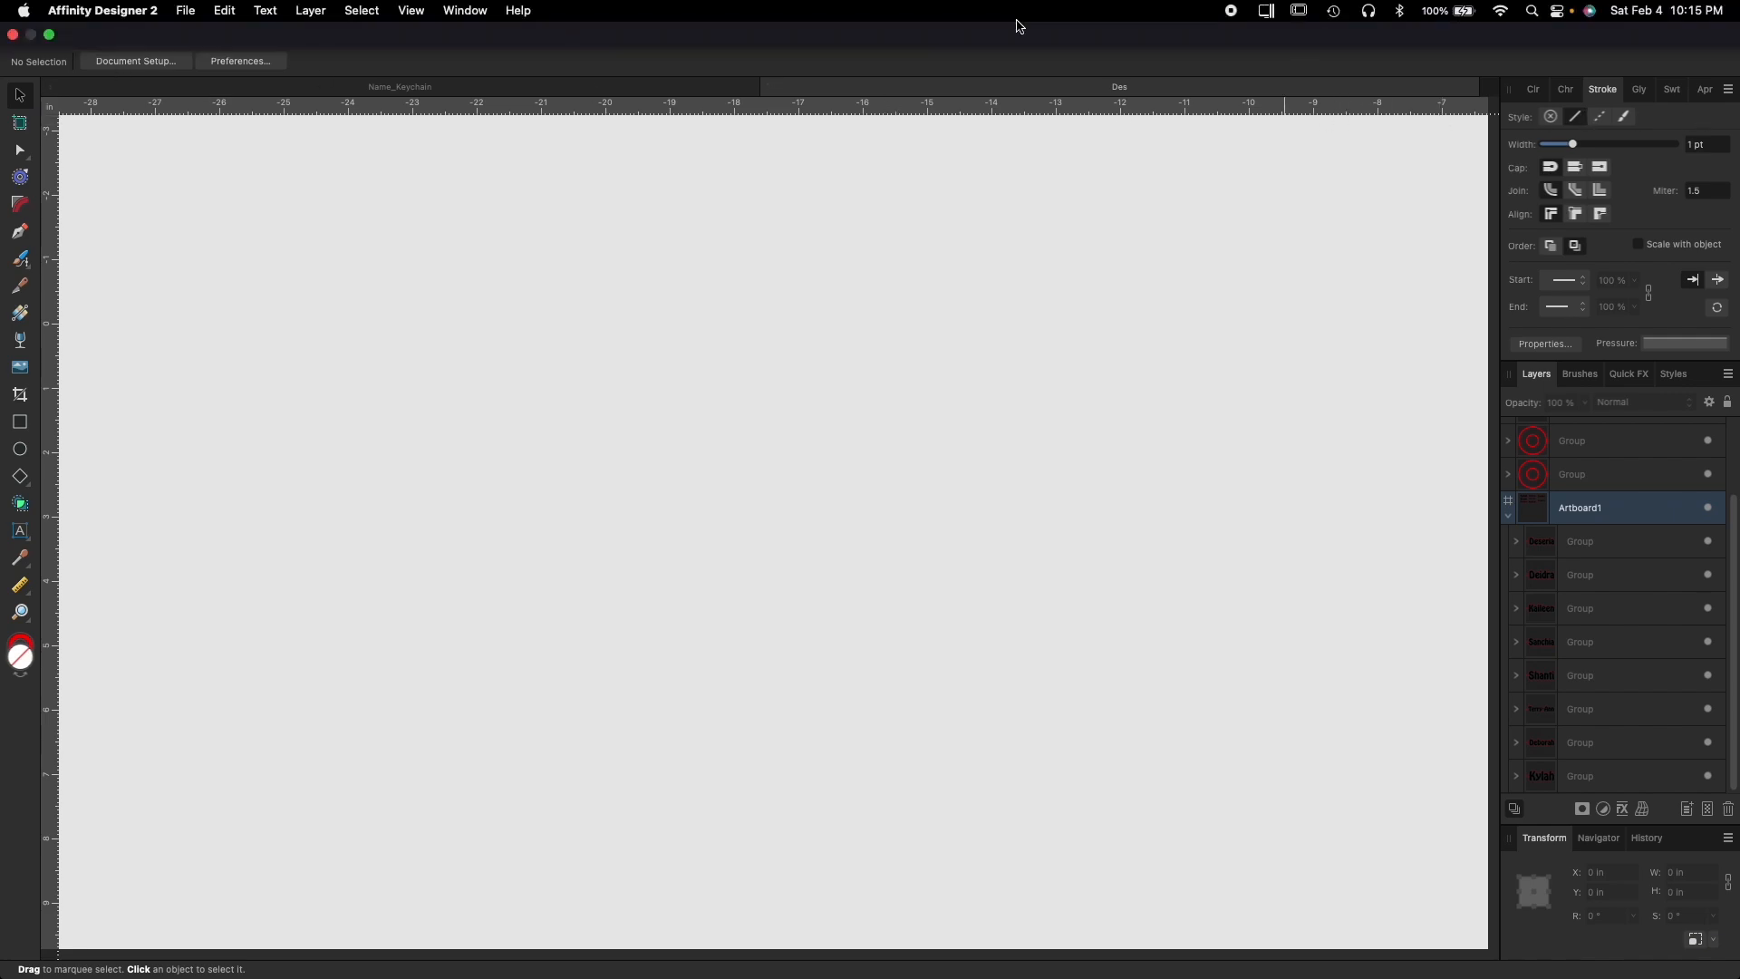
{"action": "left_click", "coordinate": [50, 36]}
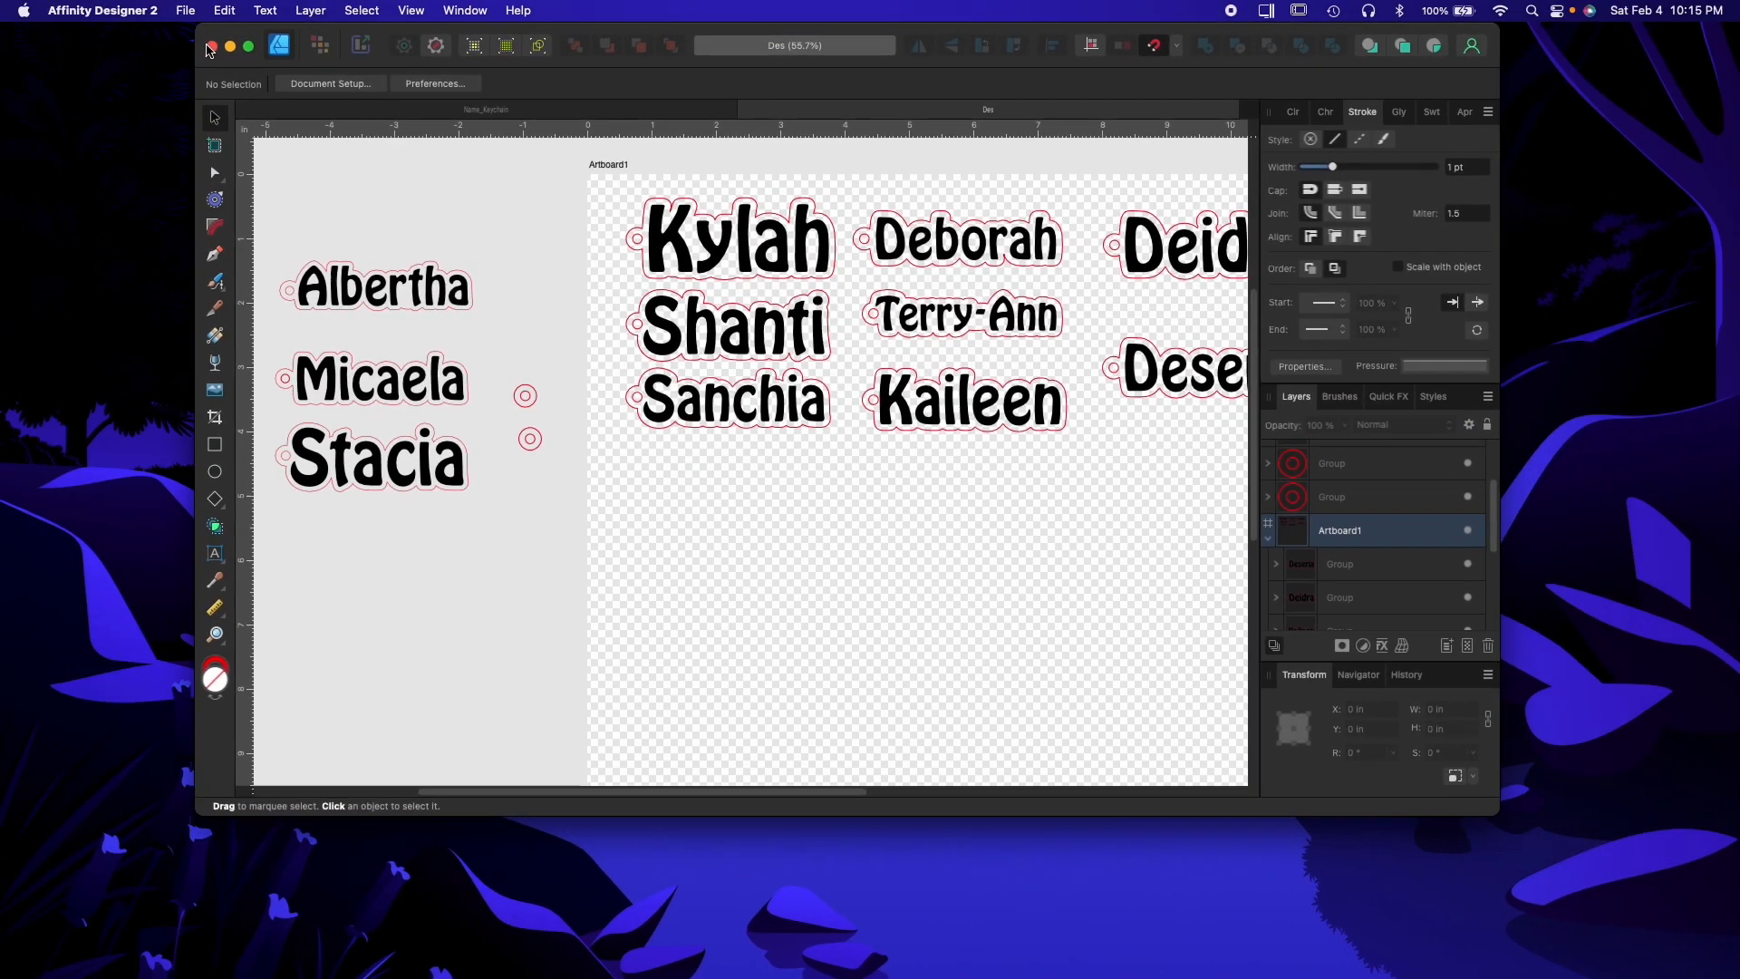
{"action": "left_click", "coordinate": [250, 47]}
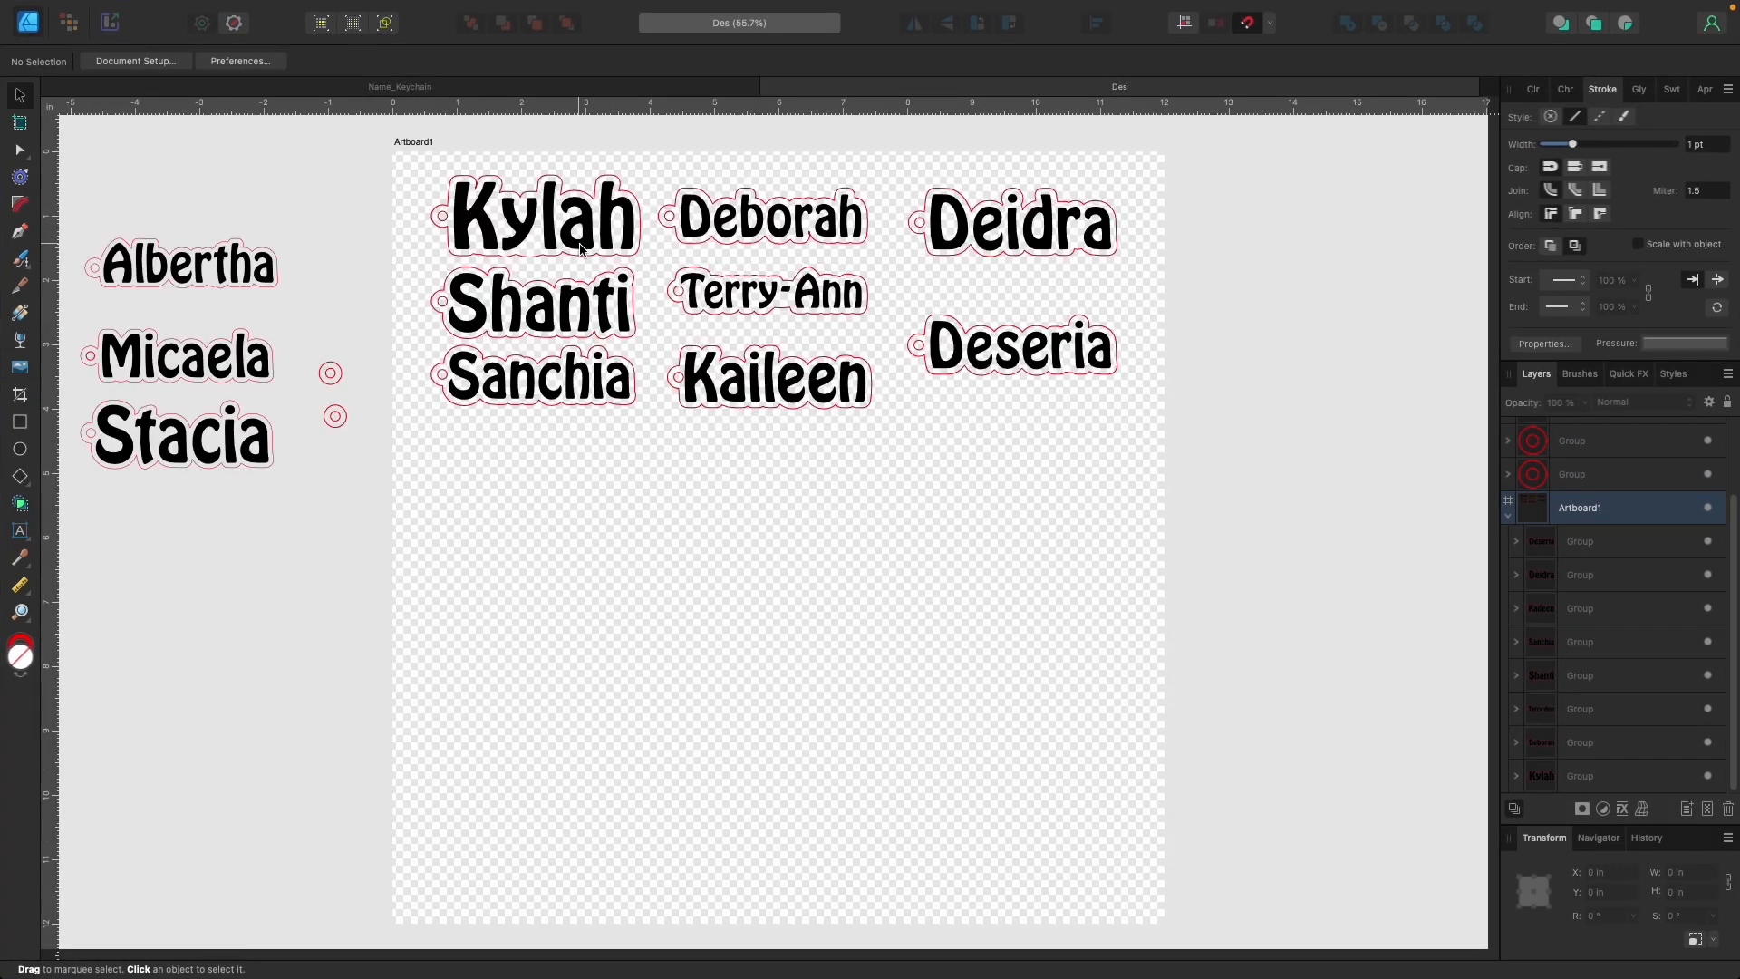
Select all eight keychains on the artboard and open the document's export settings.
{"action": "left_click_drag", "start_coordinate": [416, 159], "coordinate": [1117, 419]}
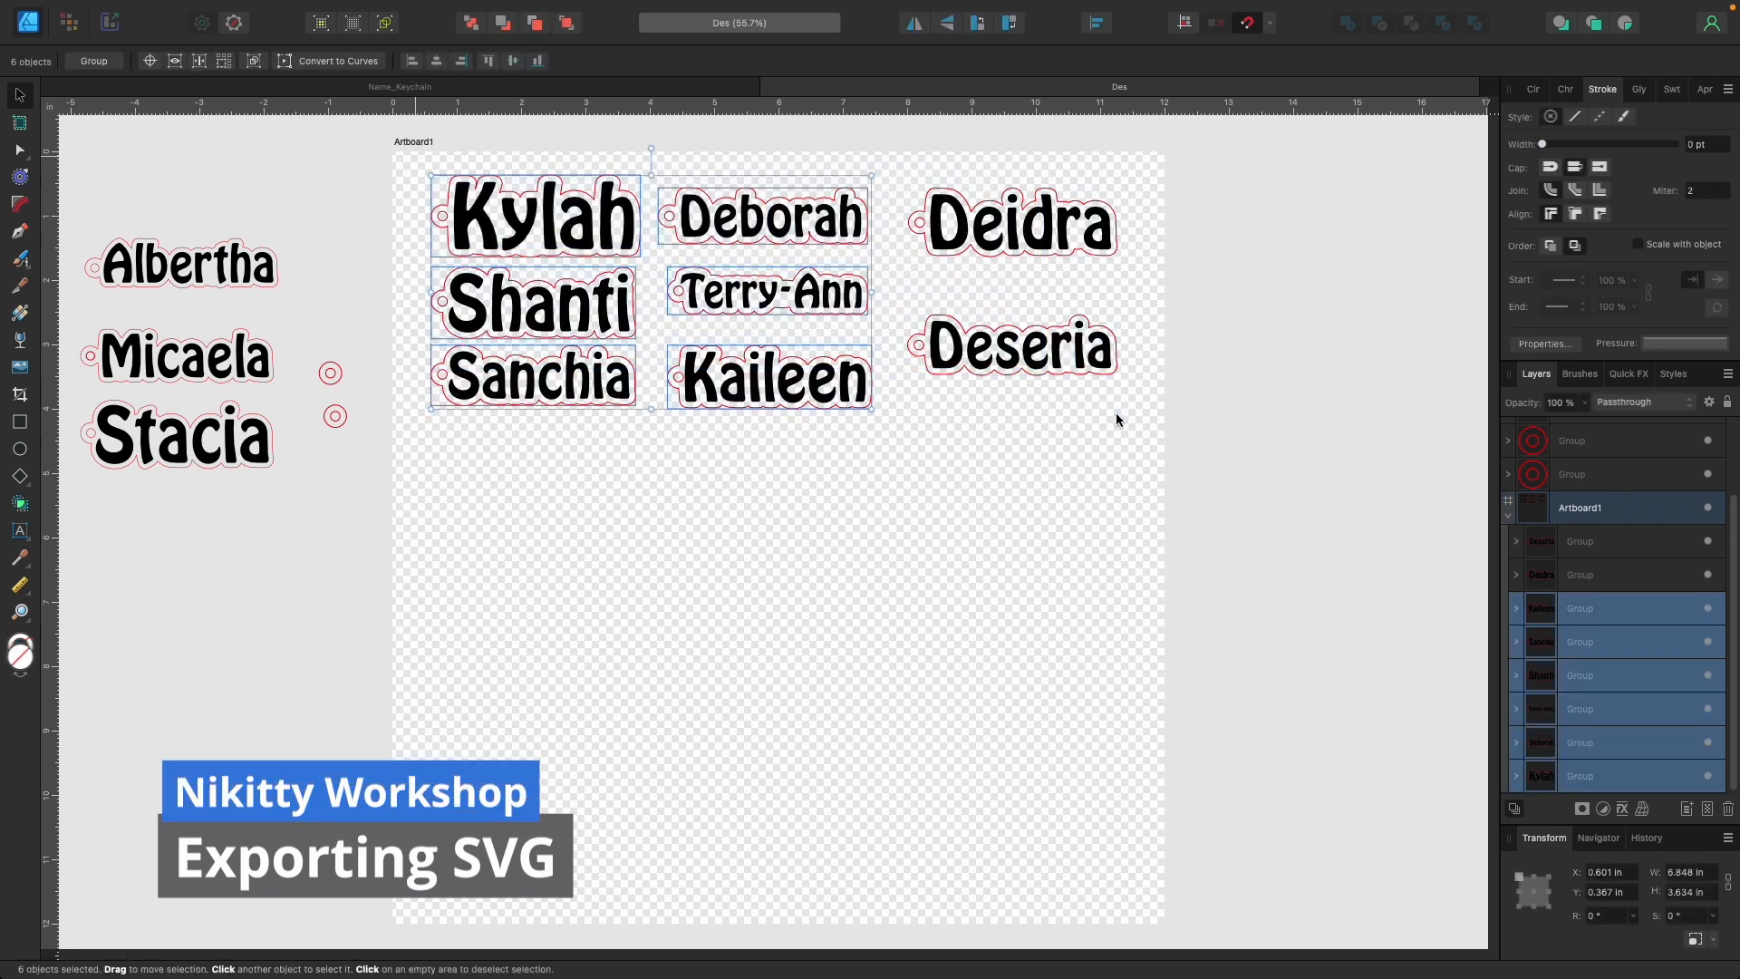
{"action": "left_click", "coordinate": [990, 436]}
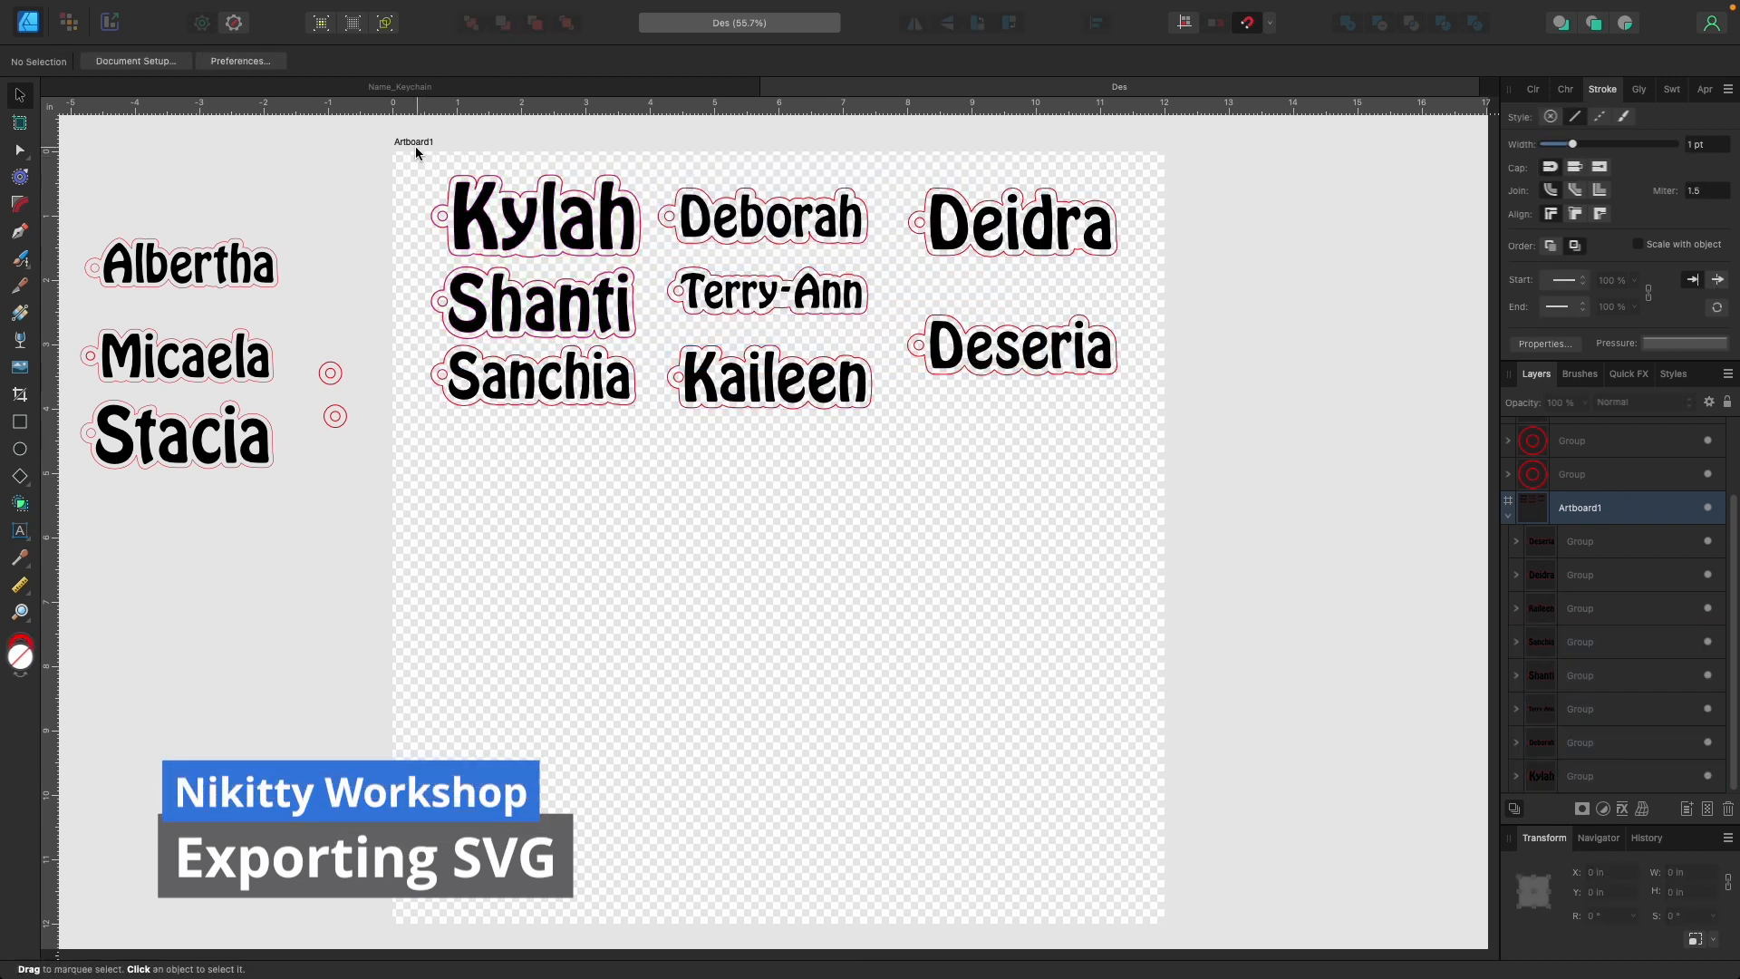
{"action": "left_click_drag", "start_coordinate": [416, 159], "coordinate": [1143, 447]}
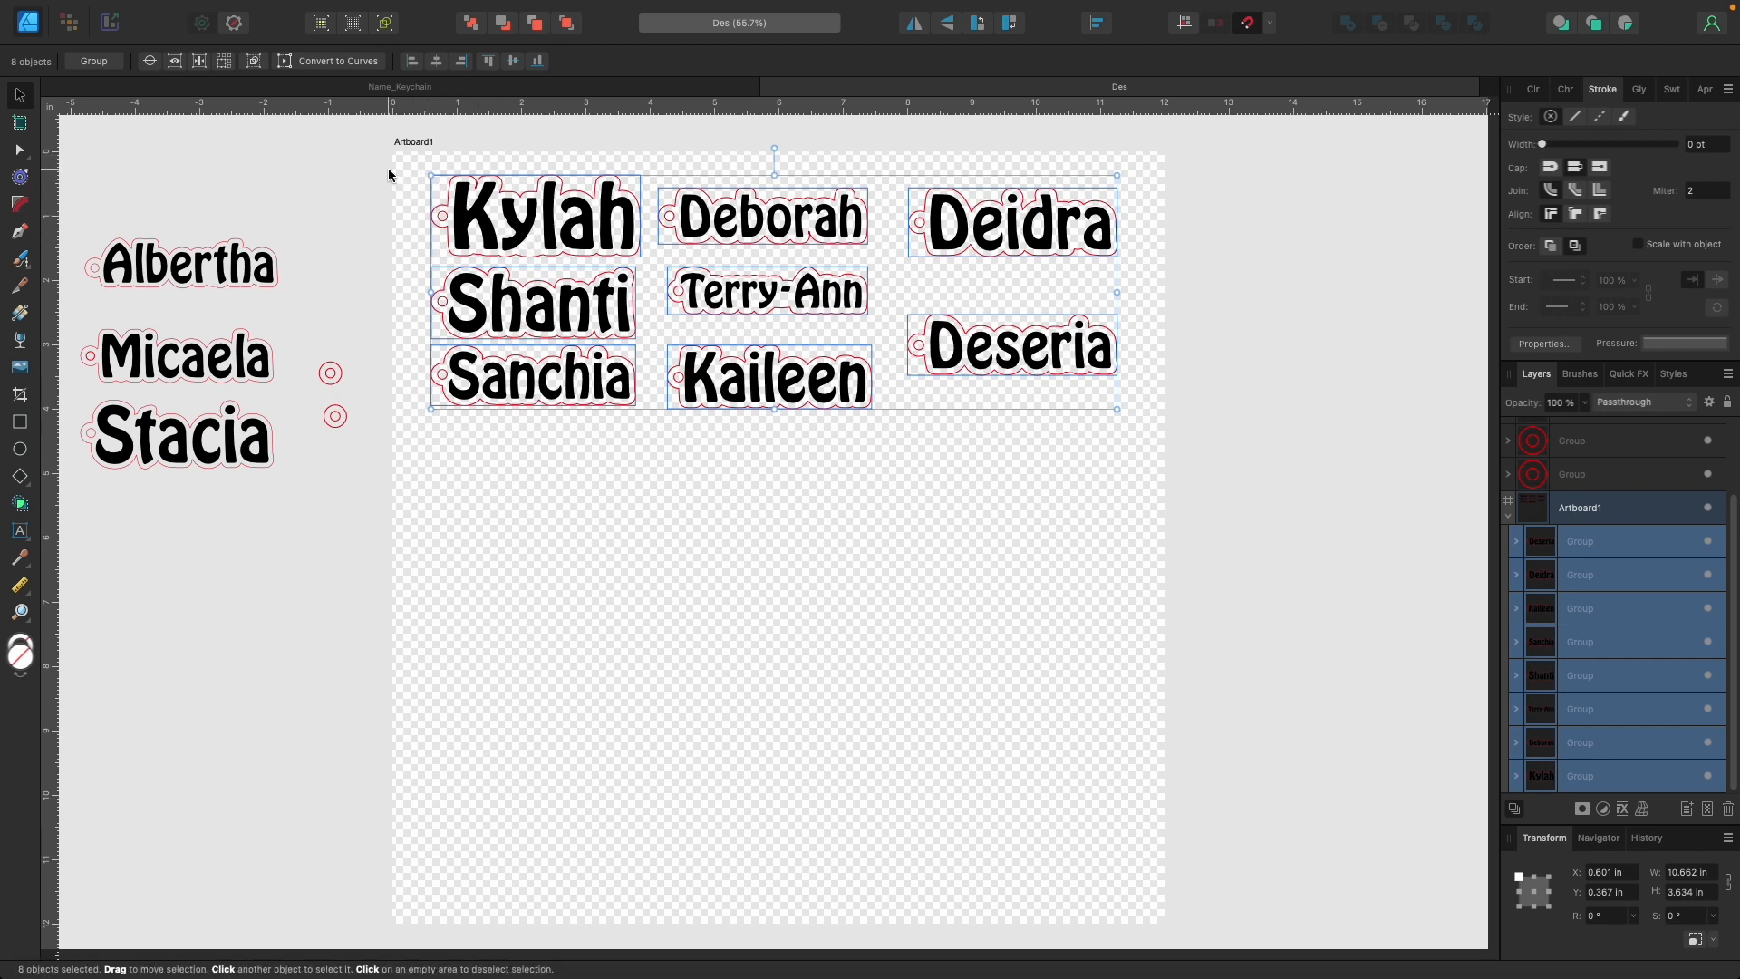
{"action": "key", "text": "super+z"}
{"action": "left_click", "coordinate": [185, 10]}
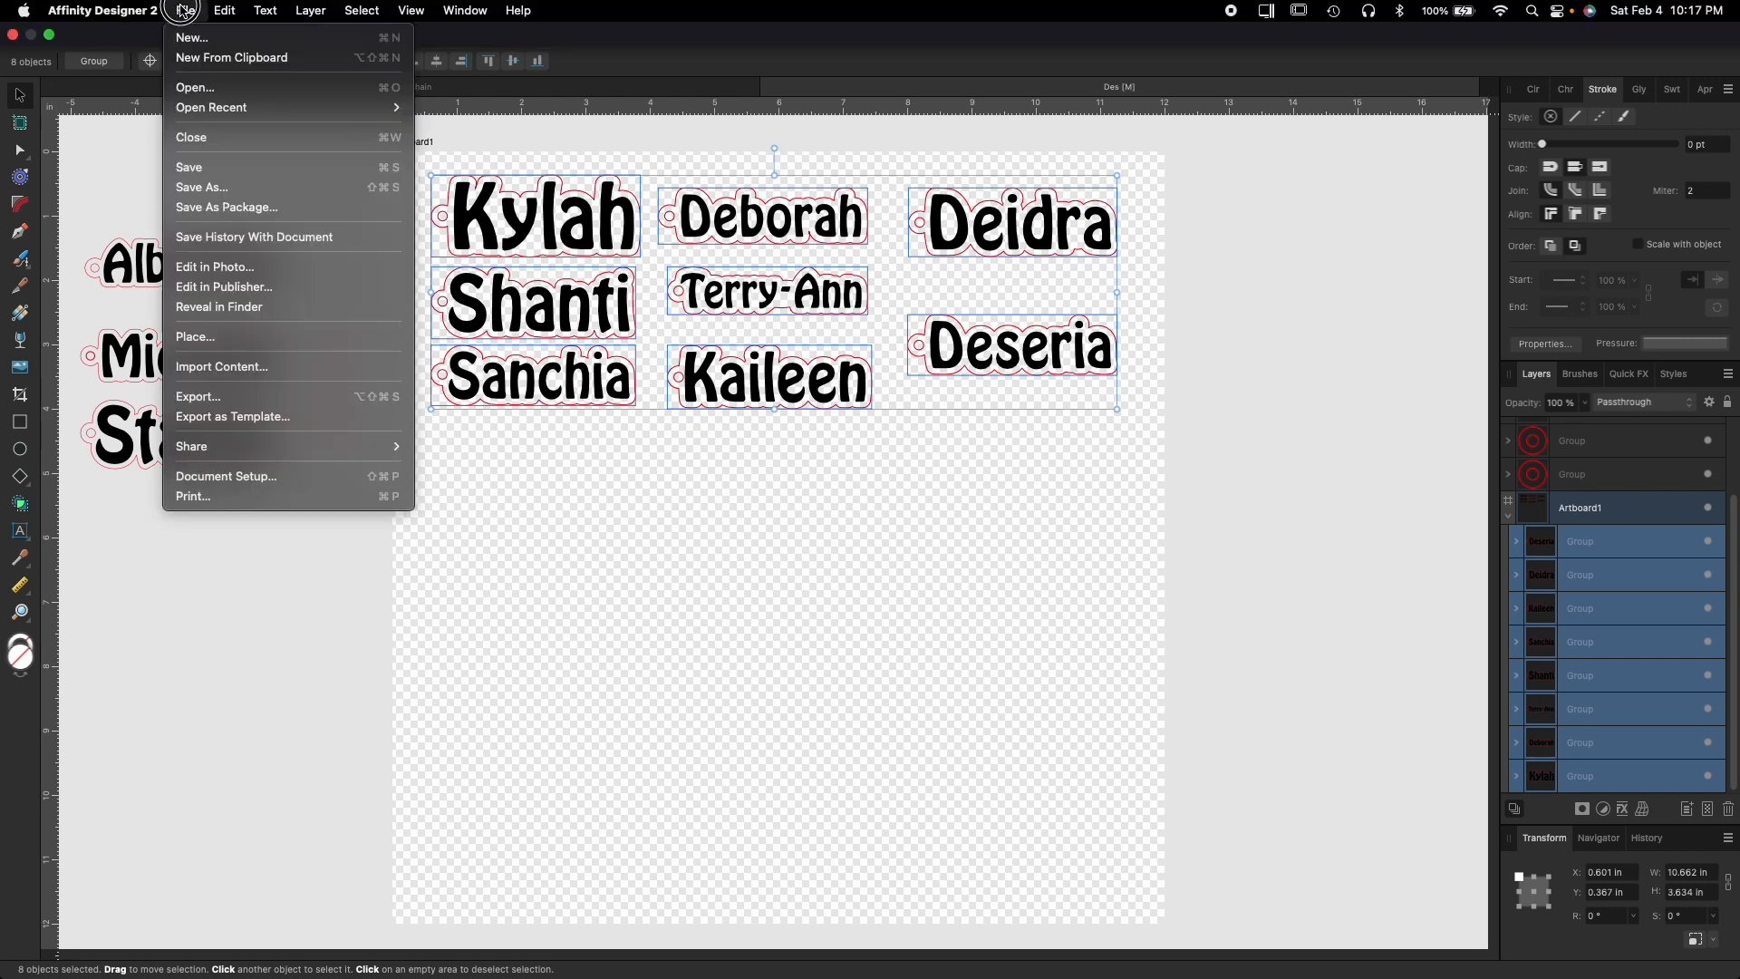
{"action": "left_click", "coordinate": [203, 396]}
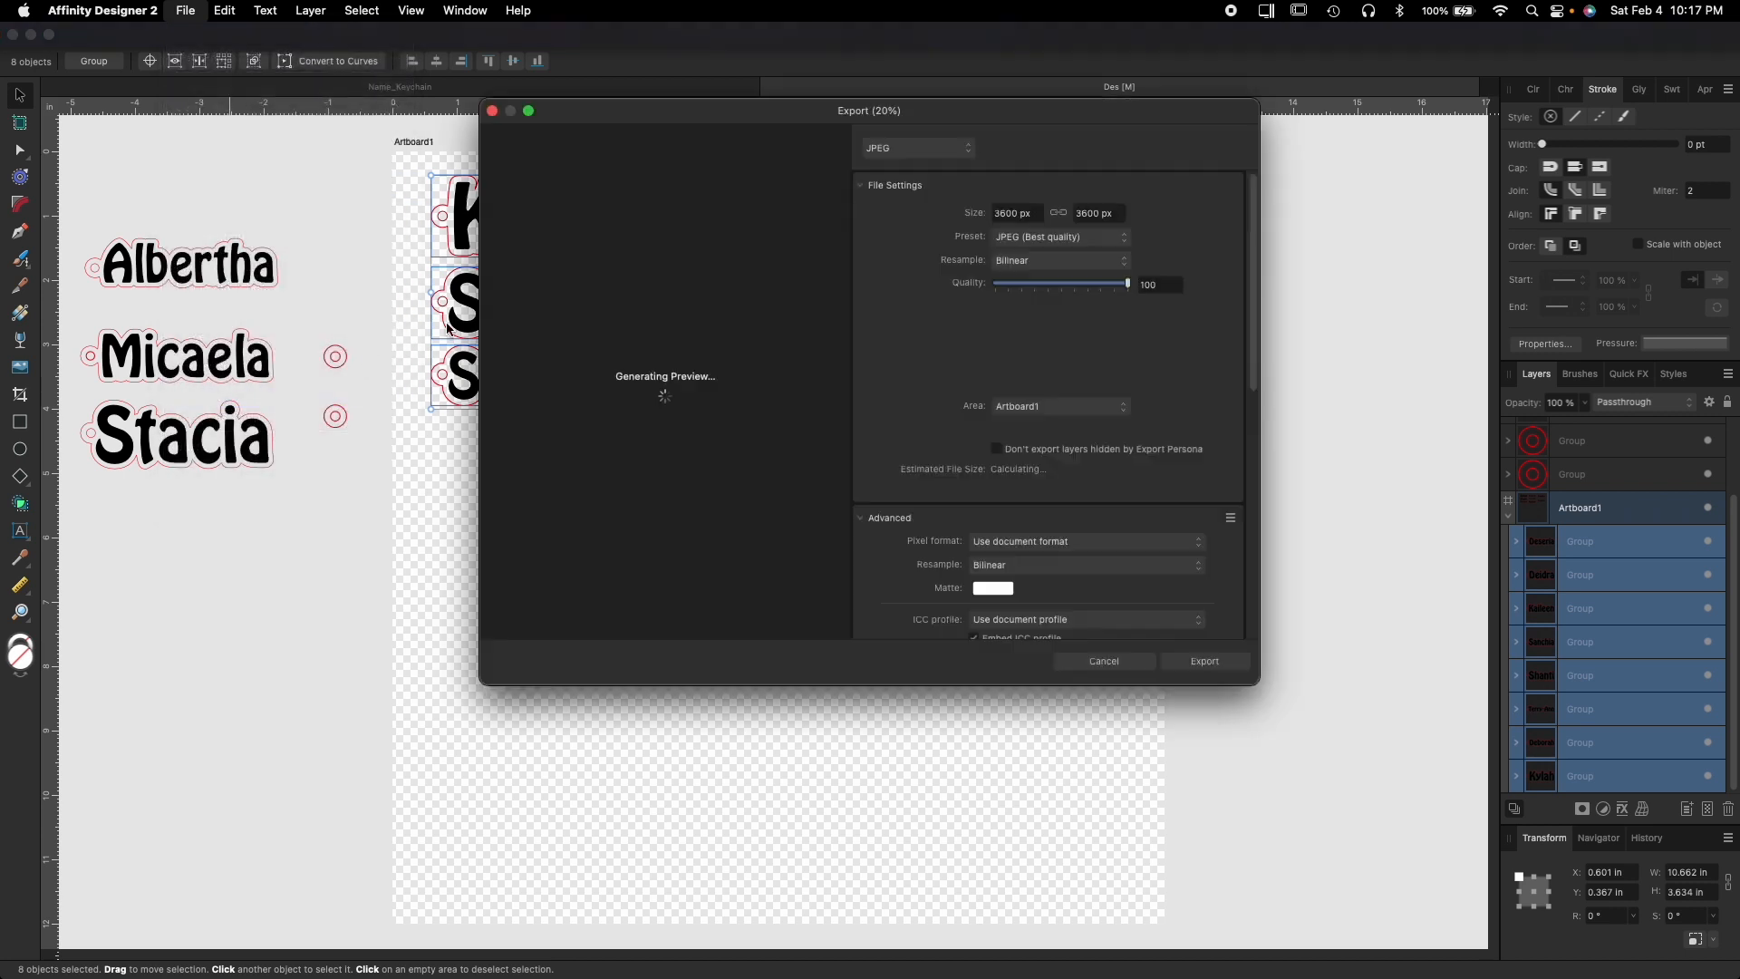
Limit the export area to Selection Only, choose SVG as the format, and review the remaining SVG options.
{"action": "left_click", "coordinate": [1066, 415]}
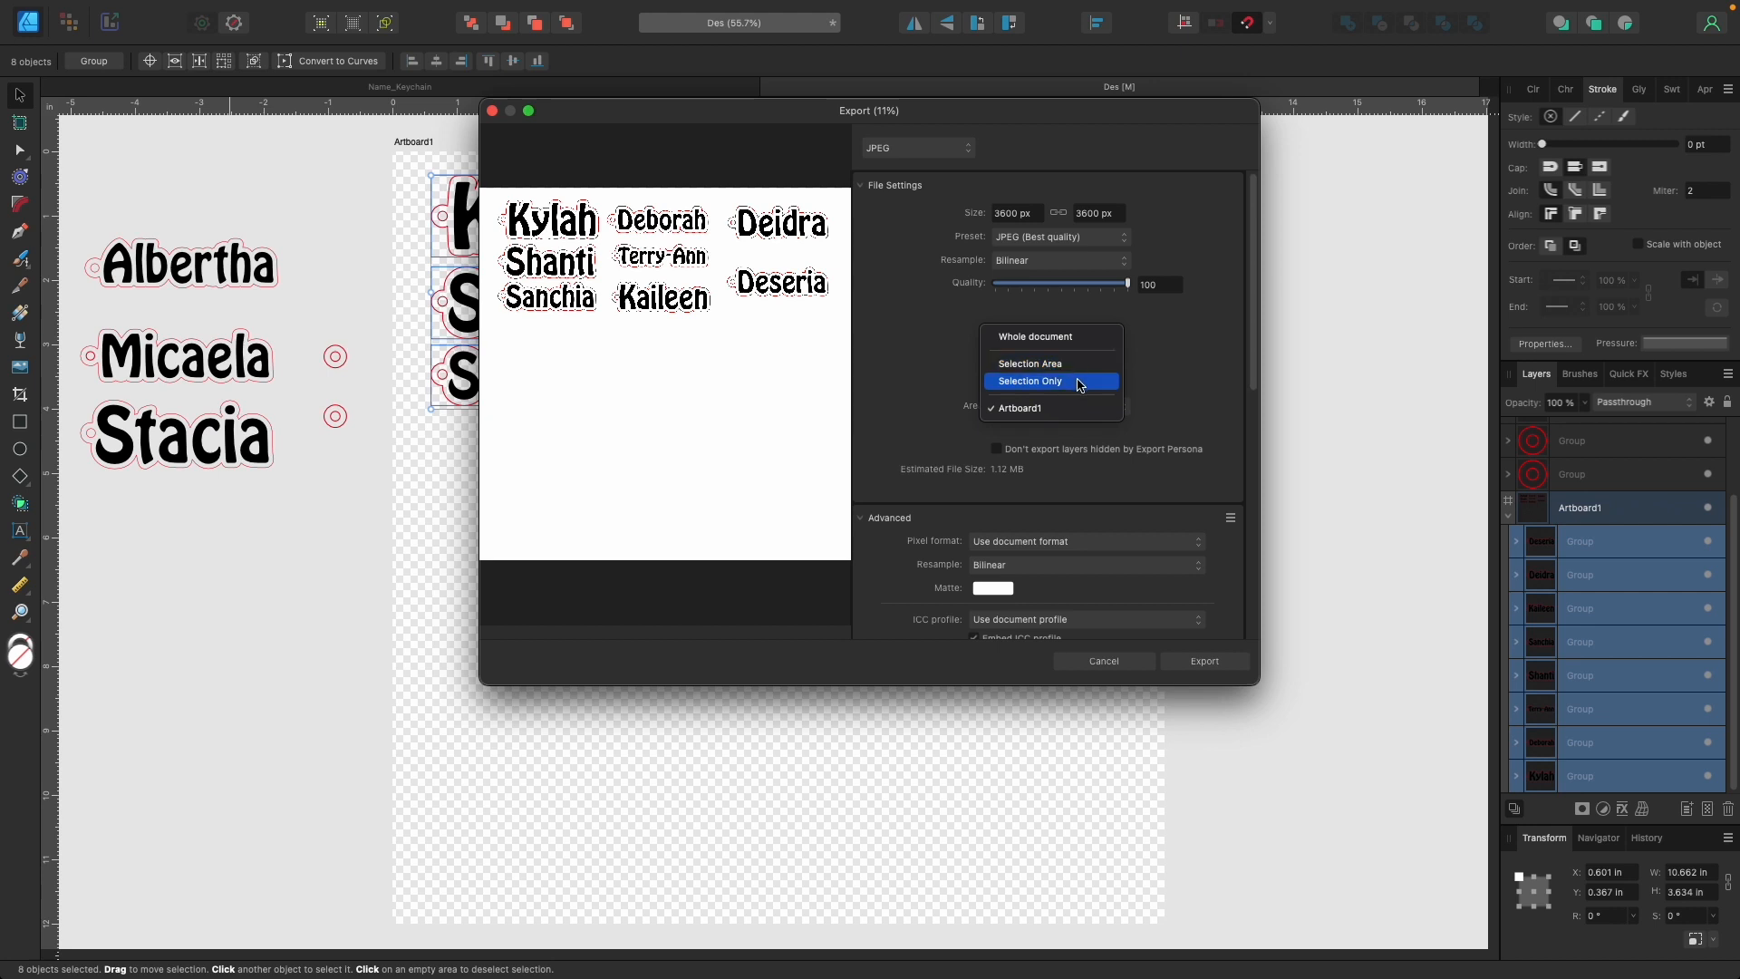
{"action": "left_click", "coordinate": [1081, 382]}
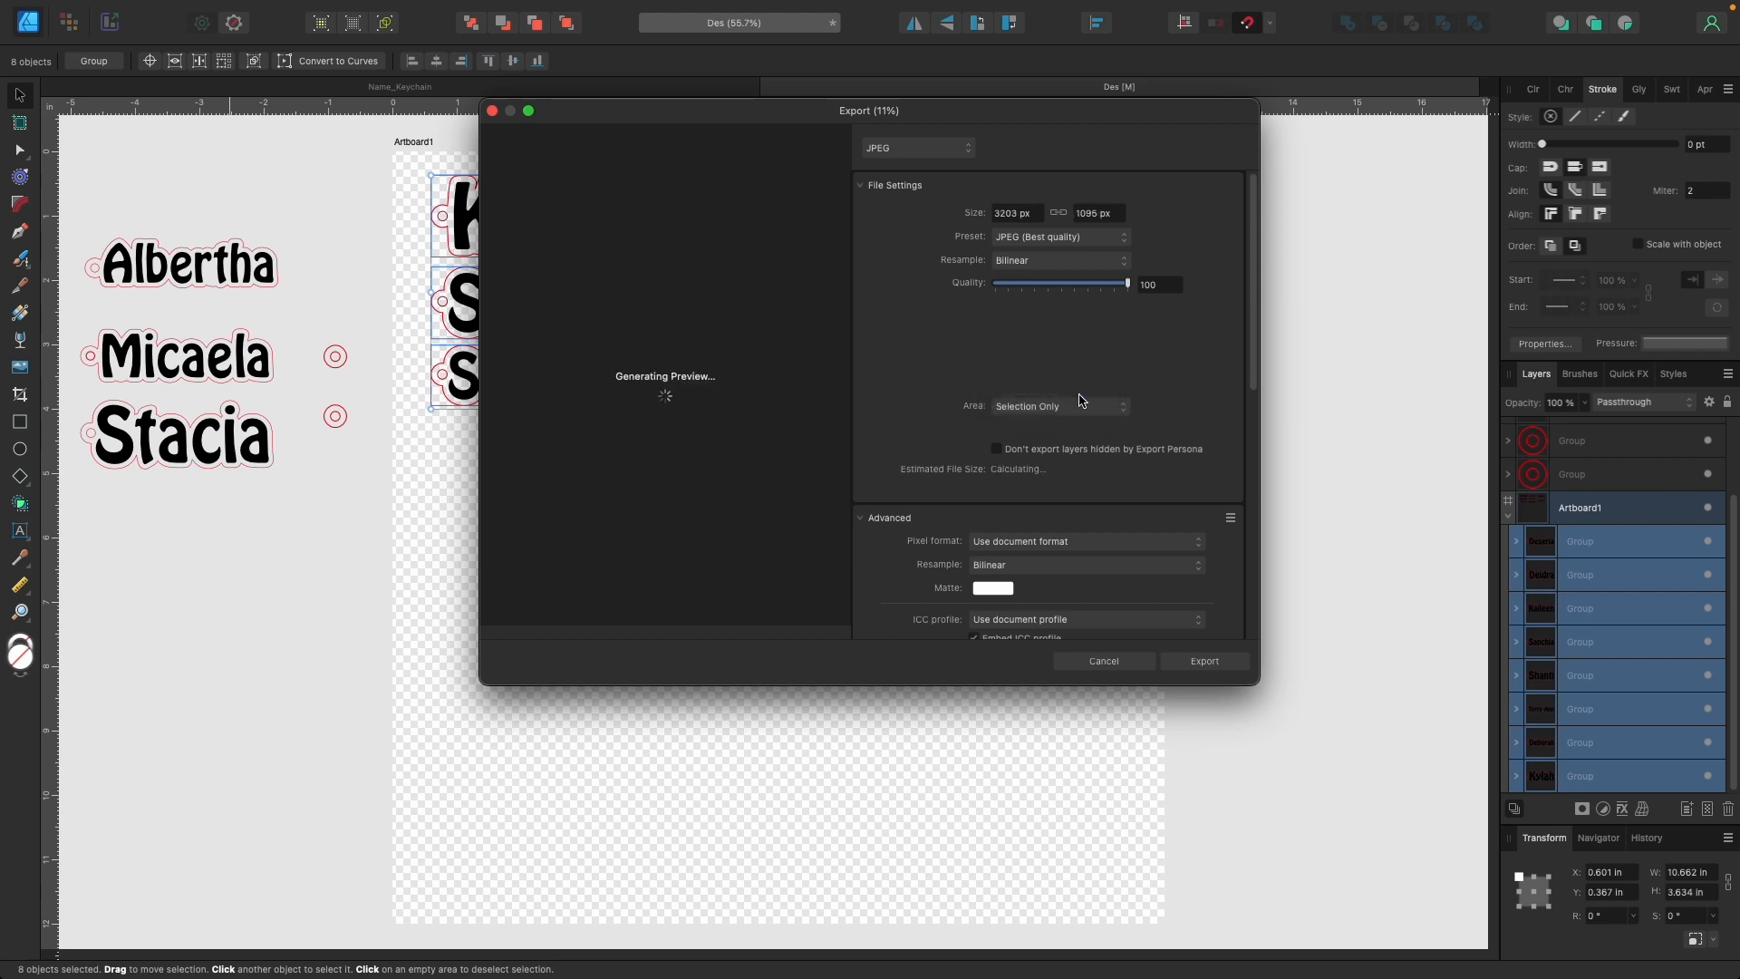
{"action": "left_click", "coordinate": [933, 148]}
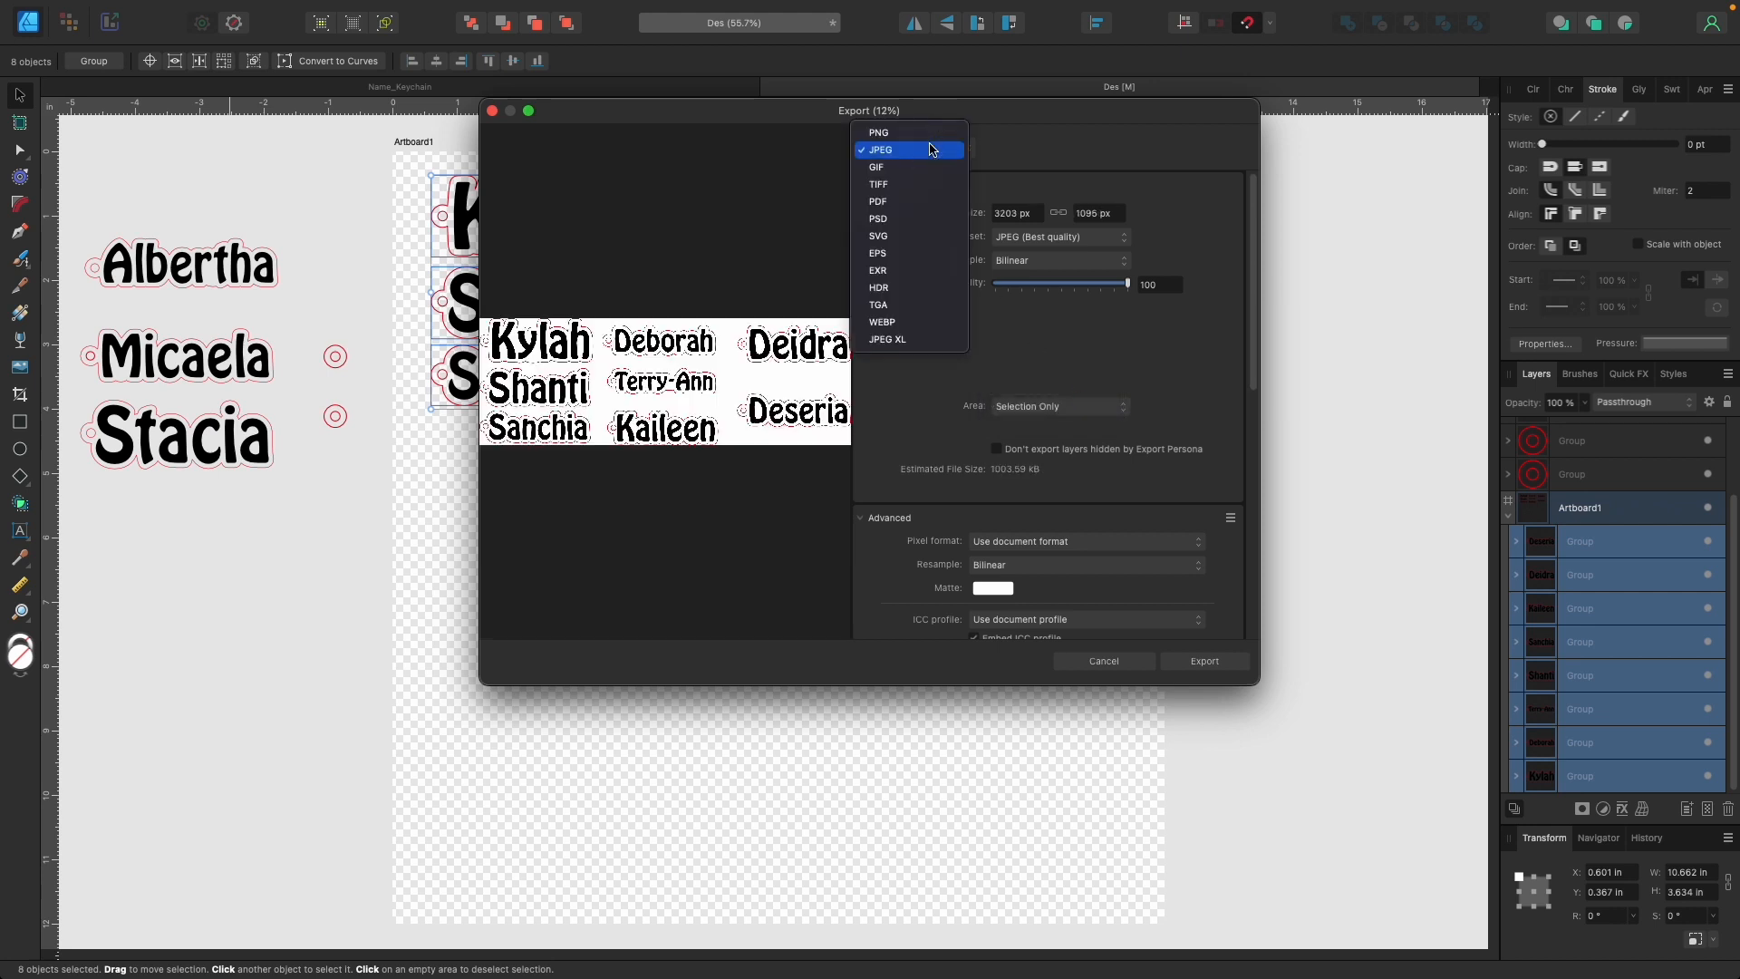
{"action": "left_click", "coordinate": [917, 236]}
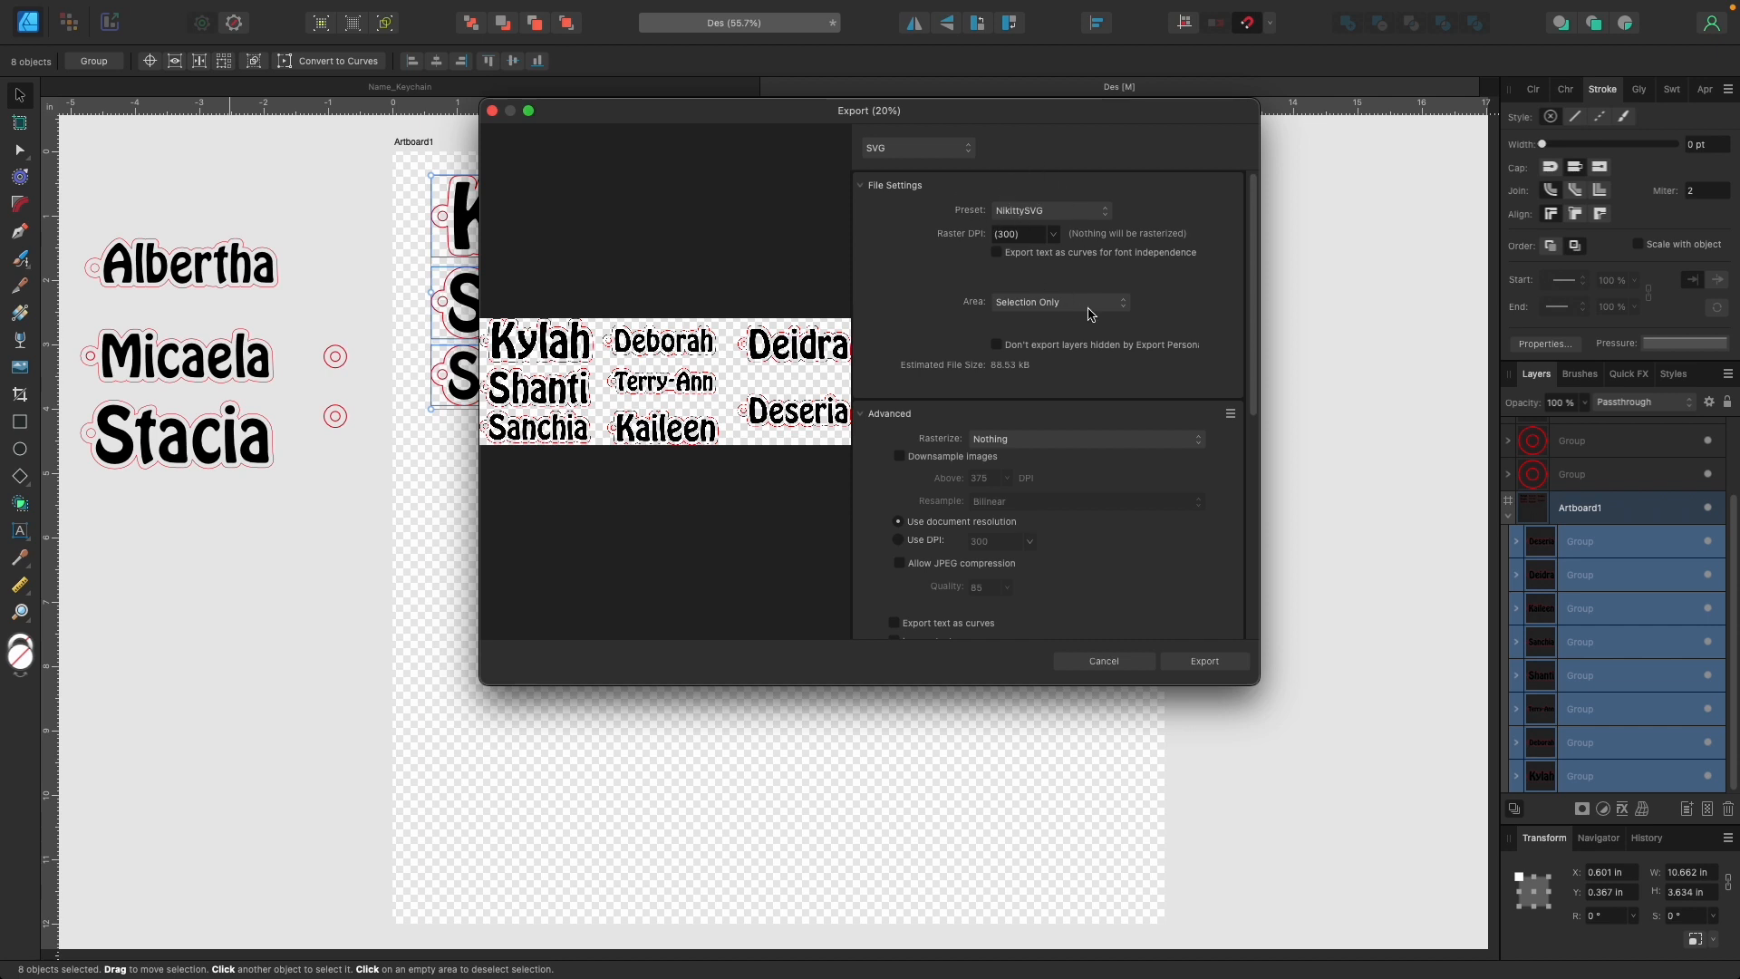
{"action": "scroll", "coordinate": [886, 318], "scroll_direction": "down", "scroll_amount": 1}
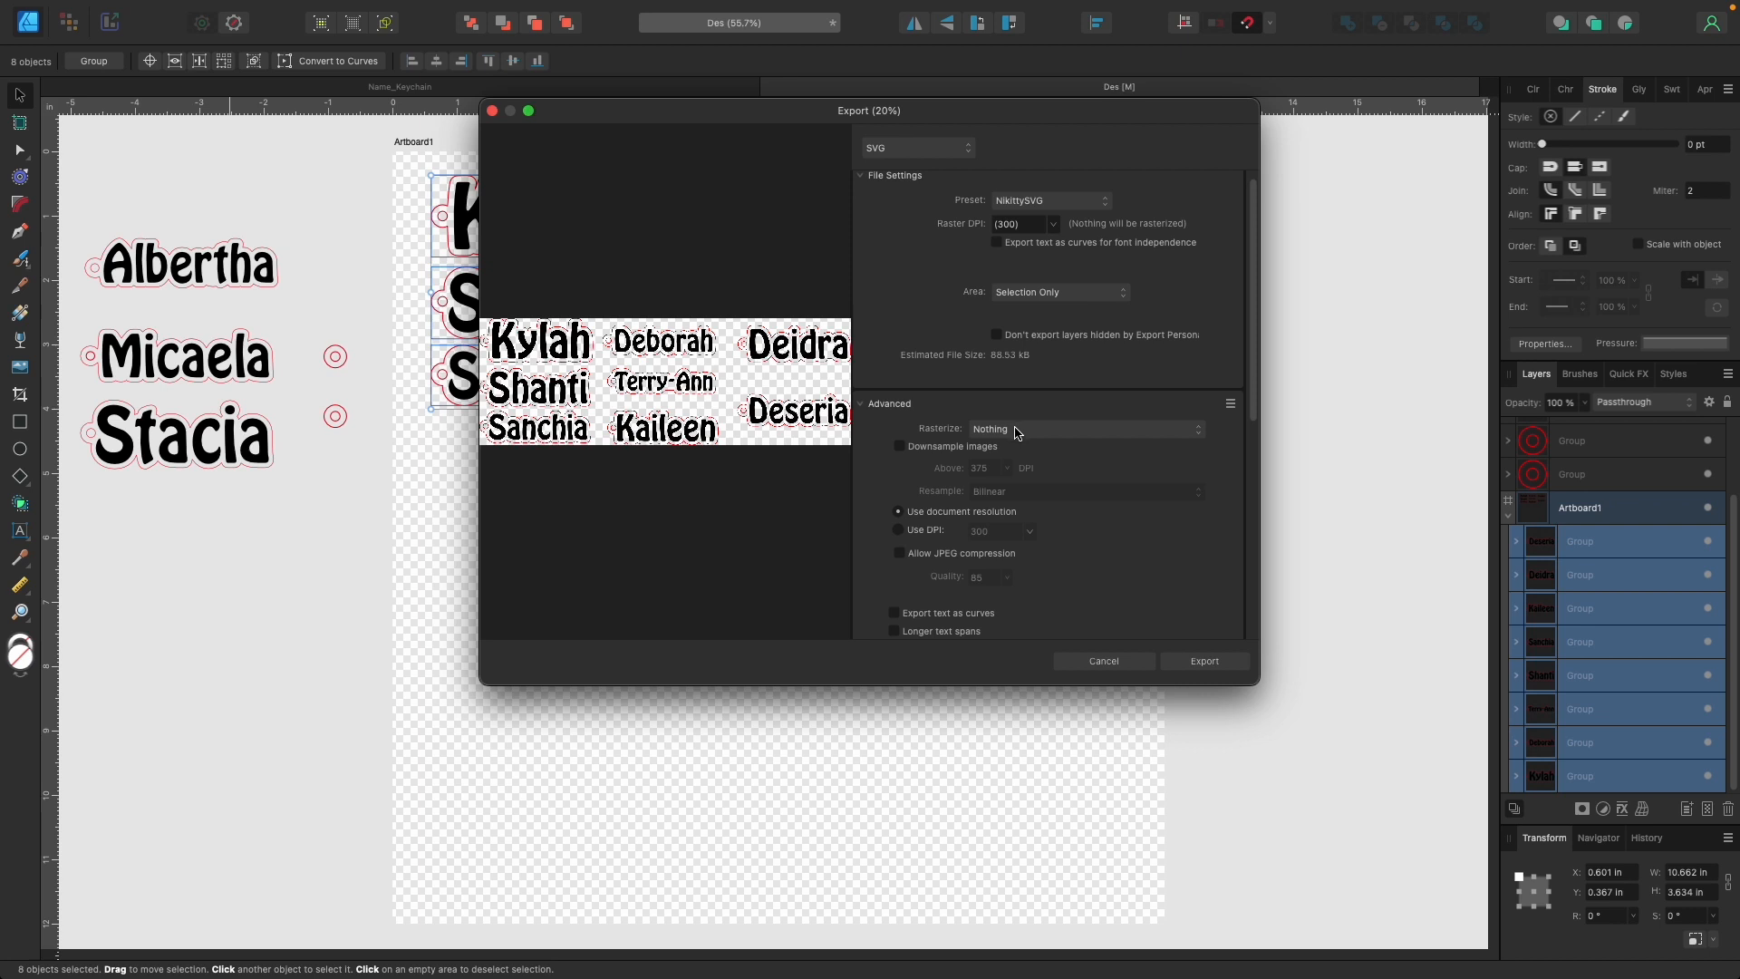
{"action": "scroll", "coordinate": [1154, 561], "scroll_direction": "down", "scroll_amount": 10}
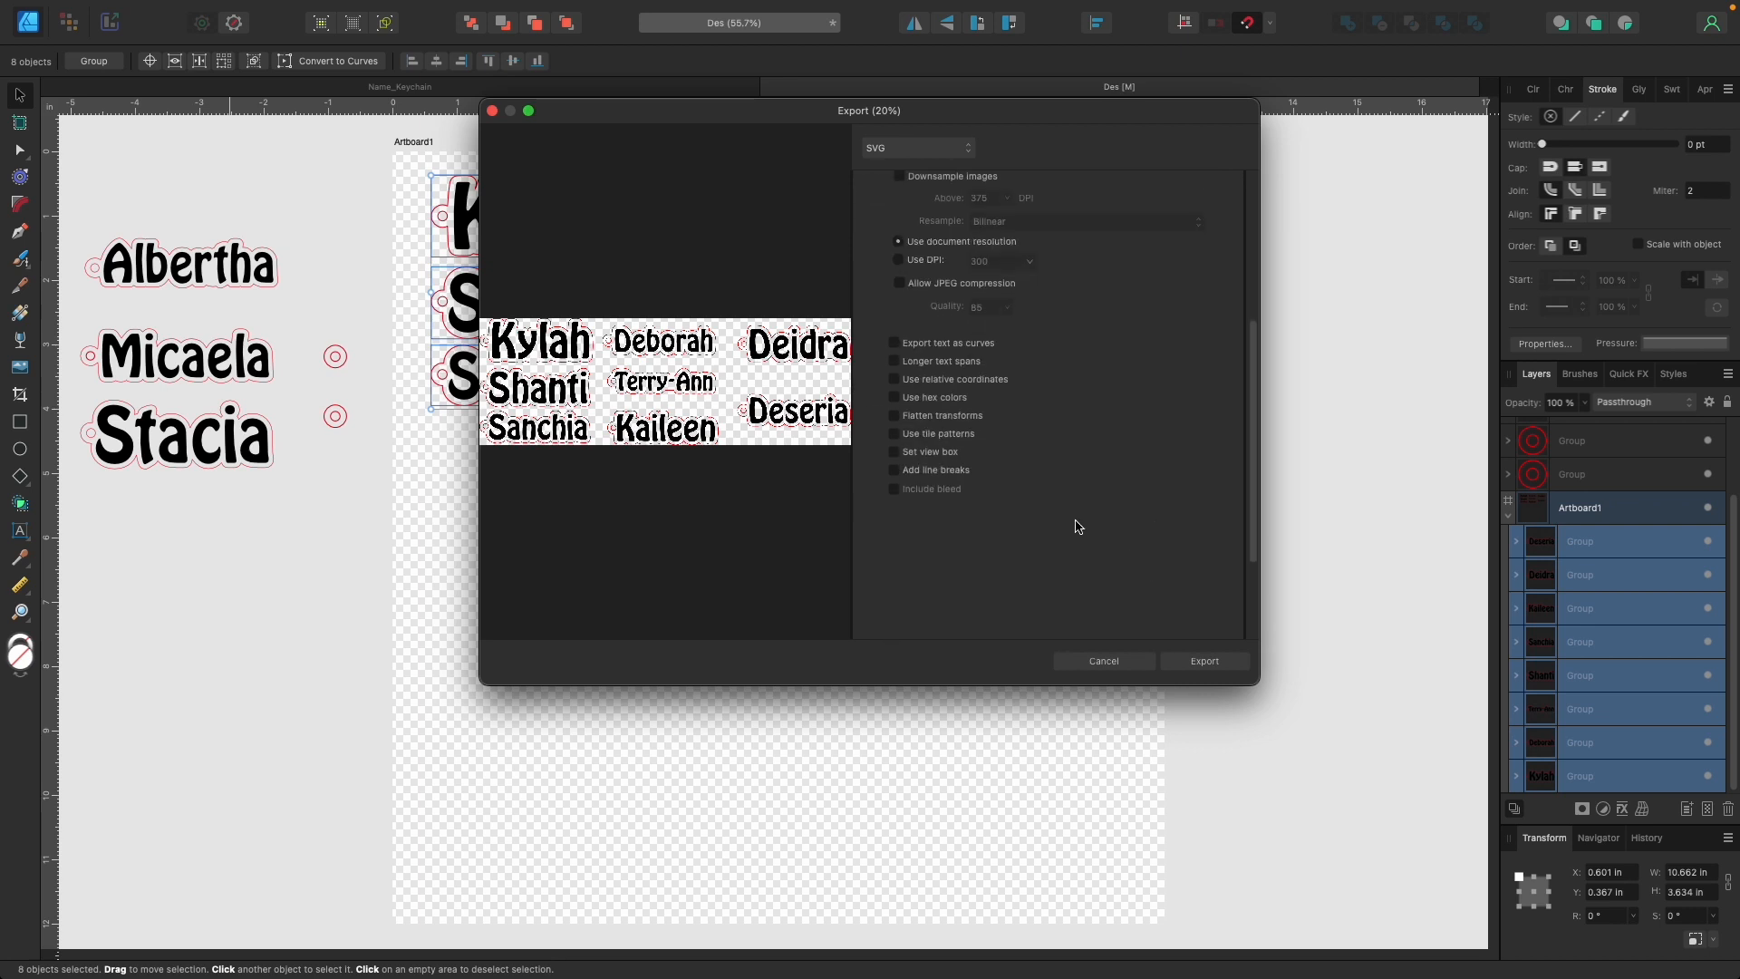
{"action": "scroll", "coordinate": [1078, 527], "scroll_direction": "up", "scroll_amount": 3}
{"action": "scroll", "coordinate": [1078, 526], "scroll_direction": "up", "scroll_amount": 7}
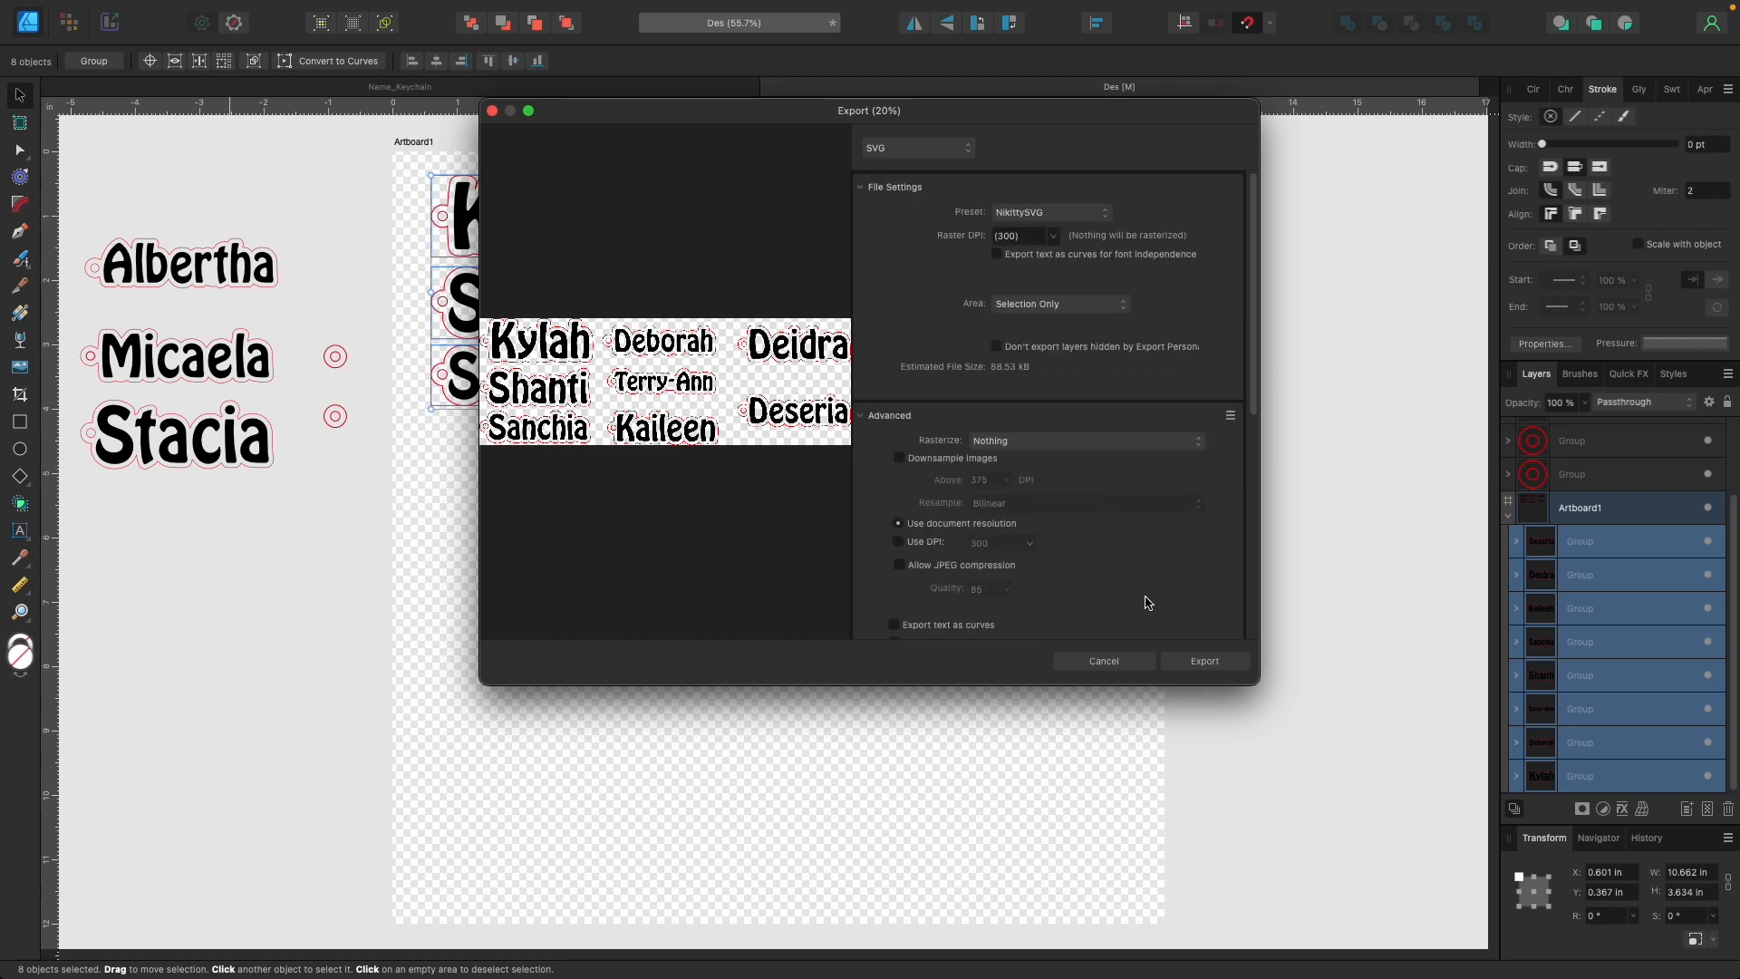
Export the selection as Des.svg into the Name_Keychain folder, replace the existing file, and deselect the keychains.
{"action": "left_click", "coordinate": [1227, 666]}
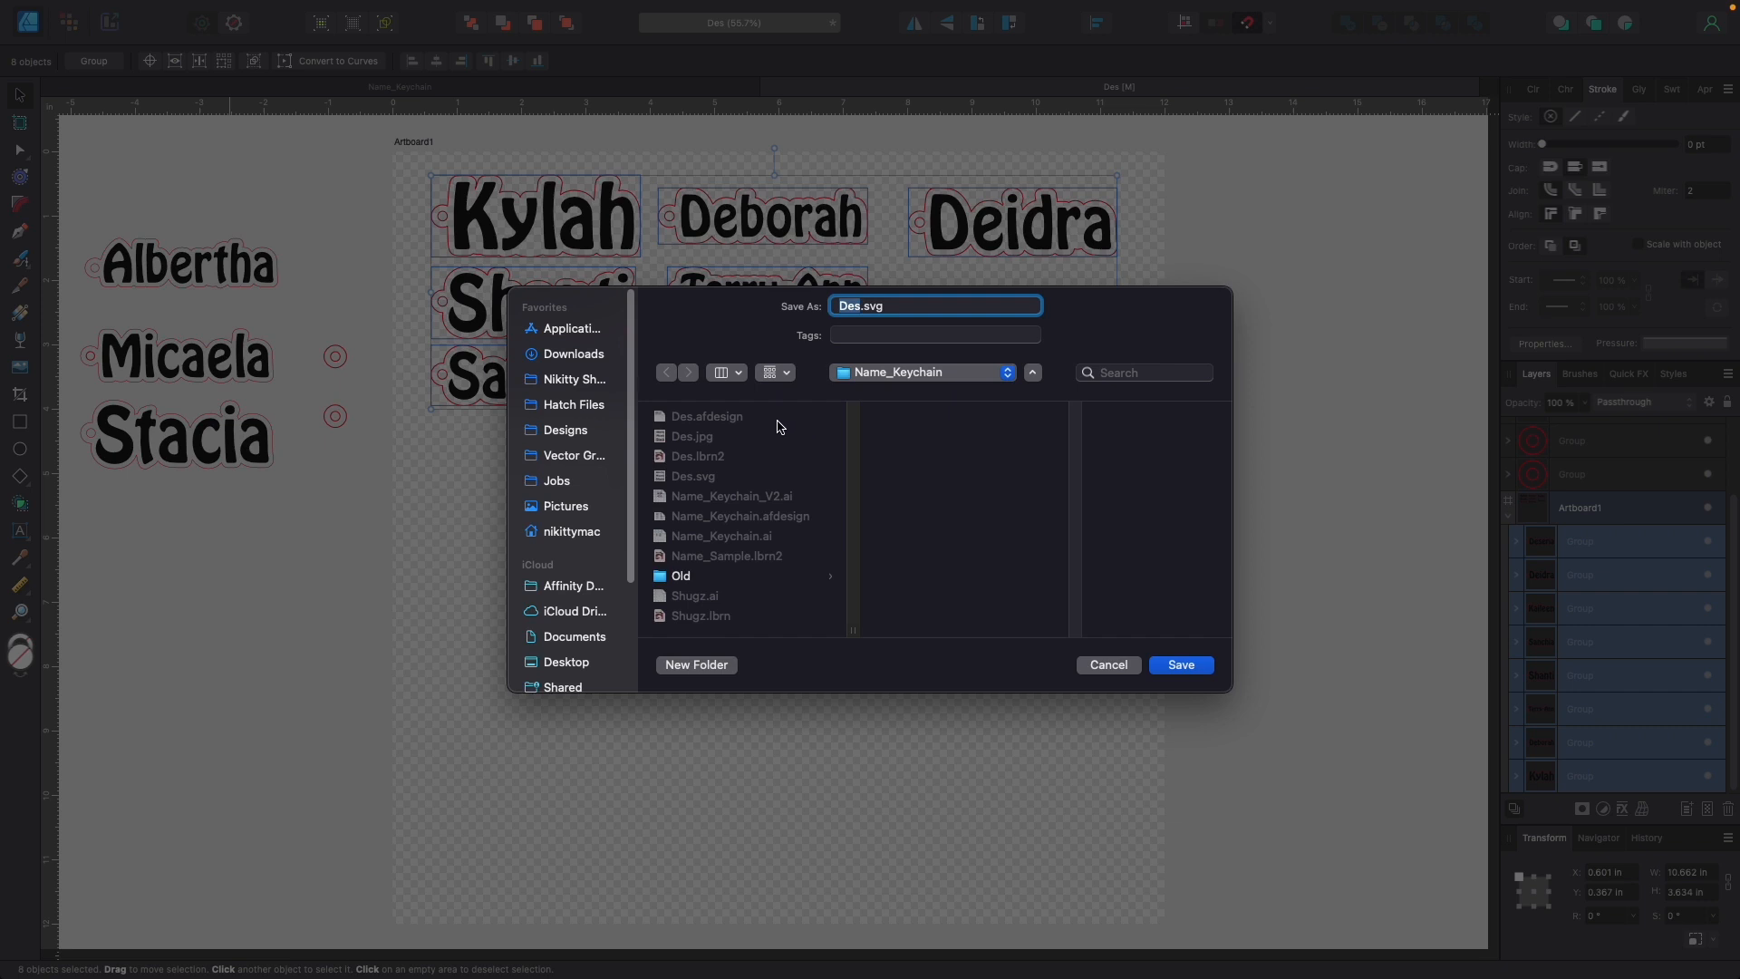
{"action": "left_click", "coordinate": [1182, 666]}
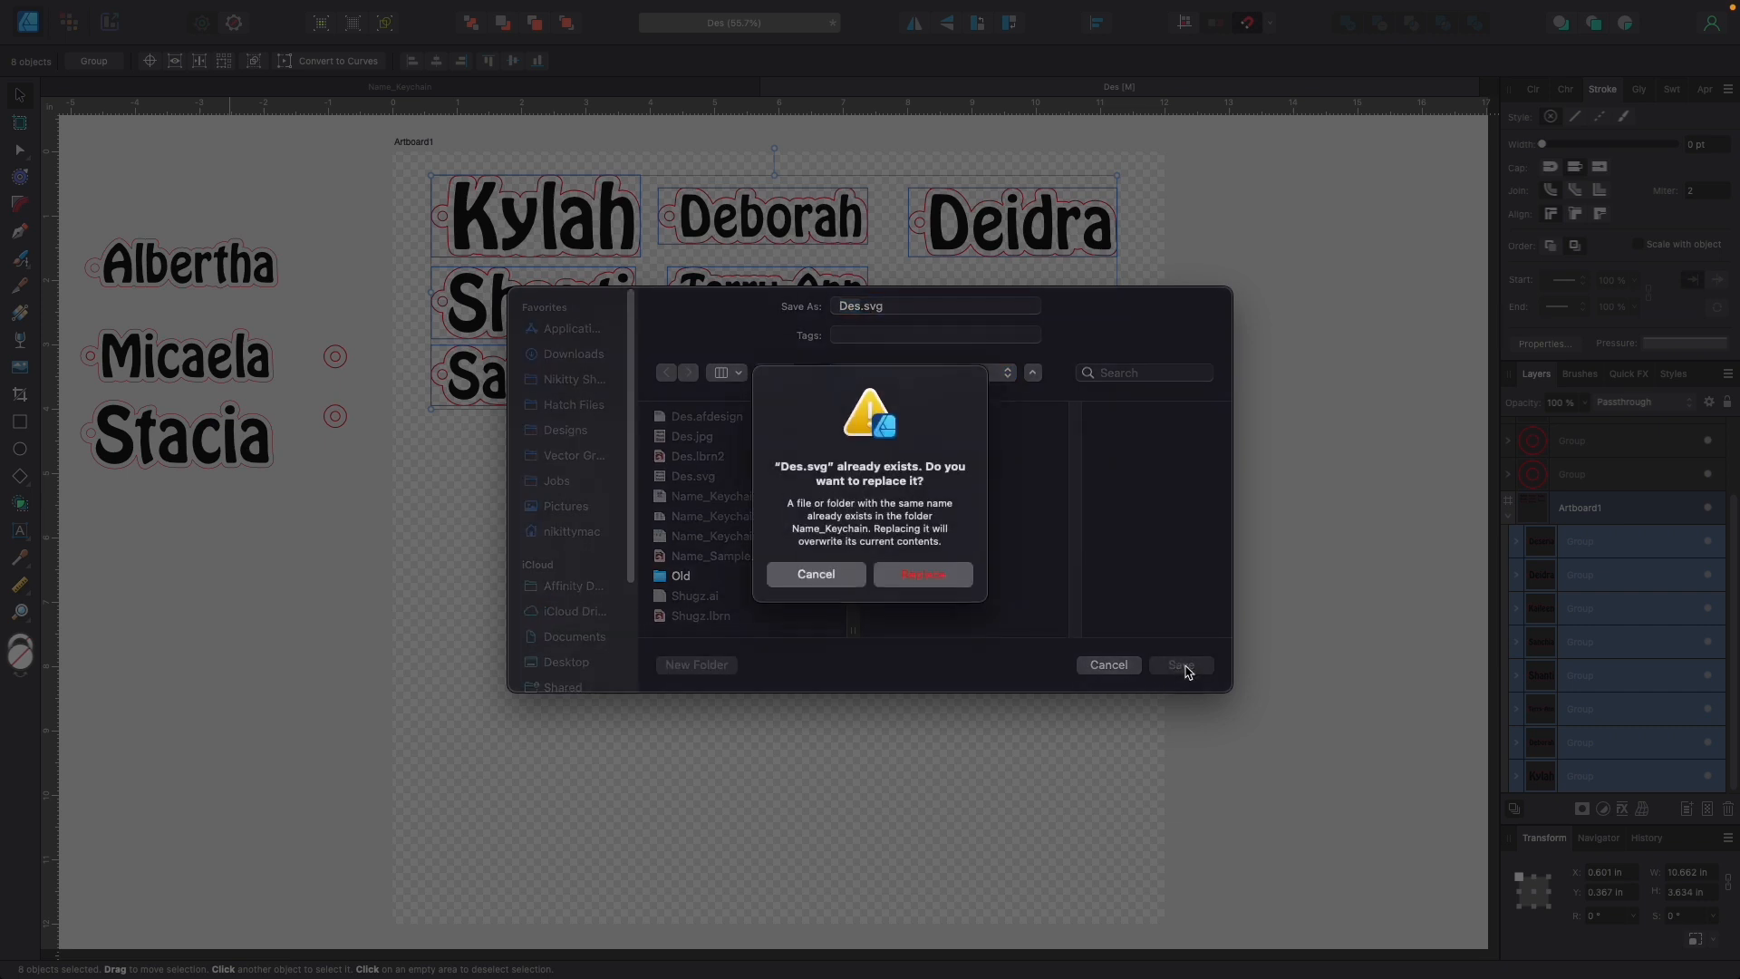
{"action": "left_click", "coordinate": [894, 578]}
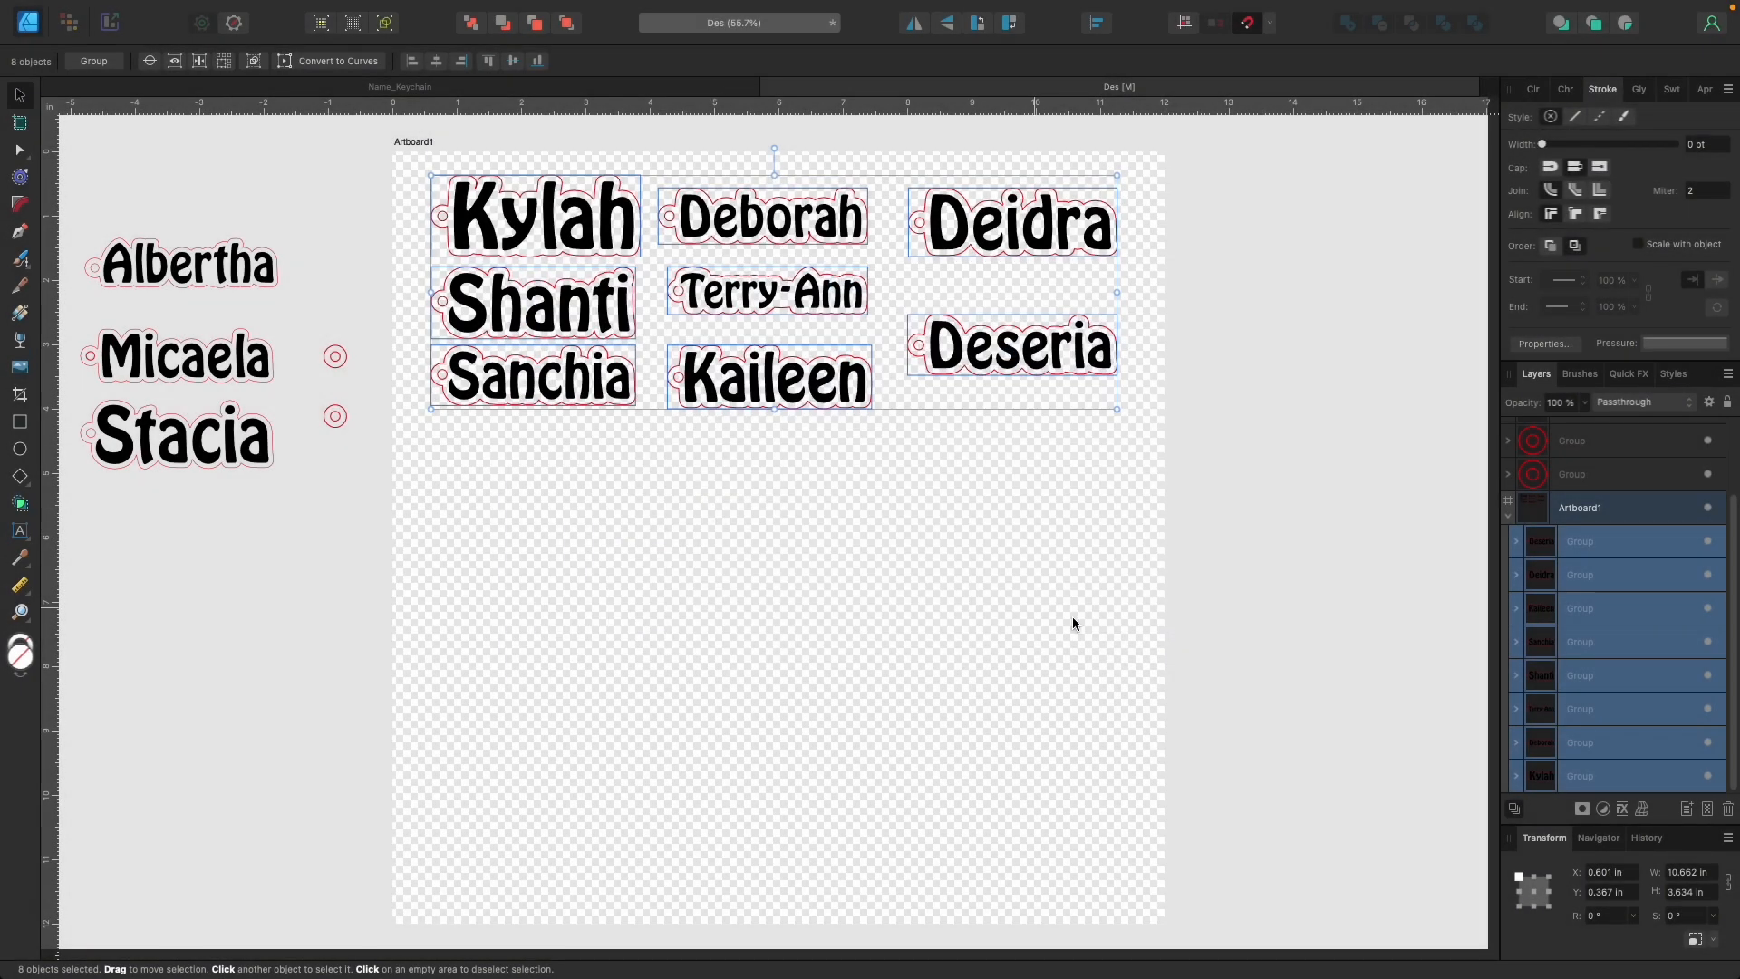
{"action": "left_click", "coordinate": [950, 621]}
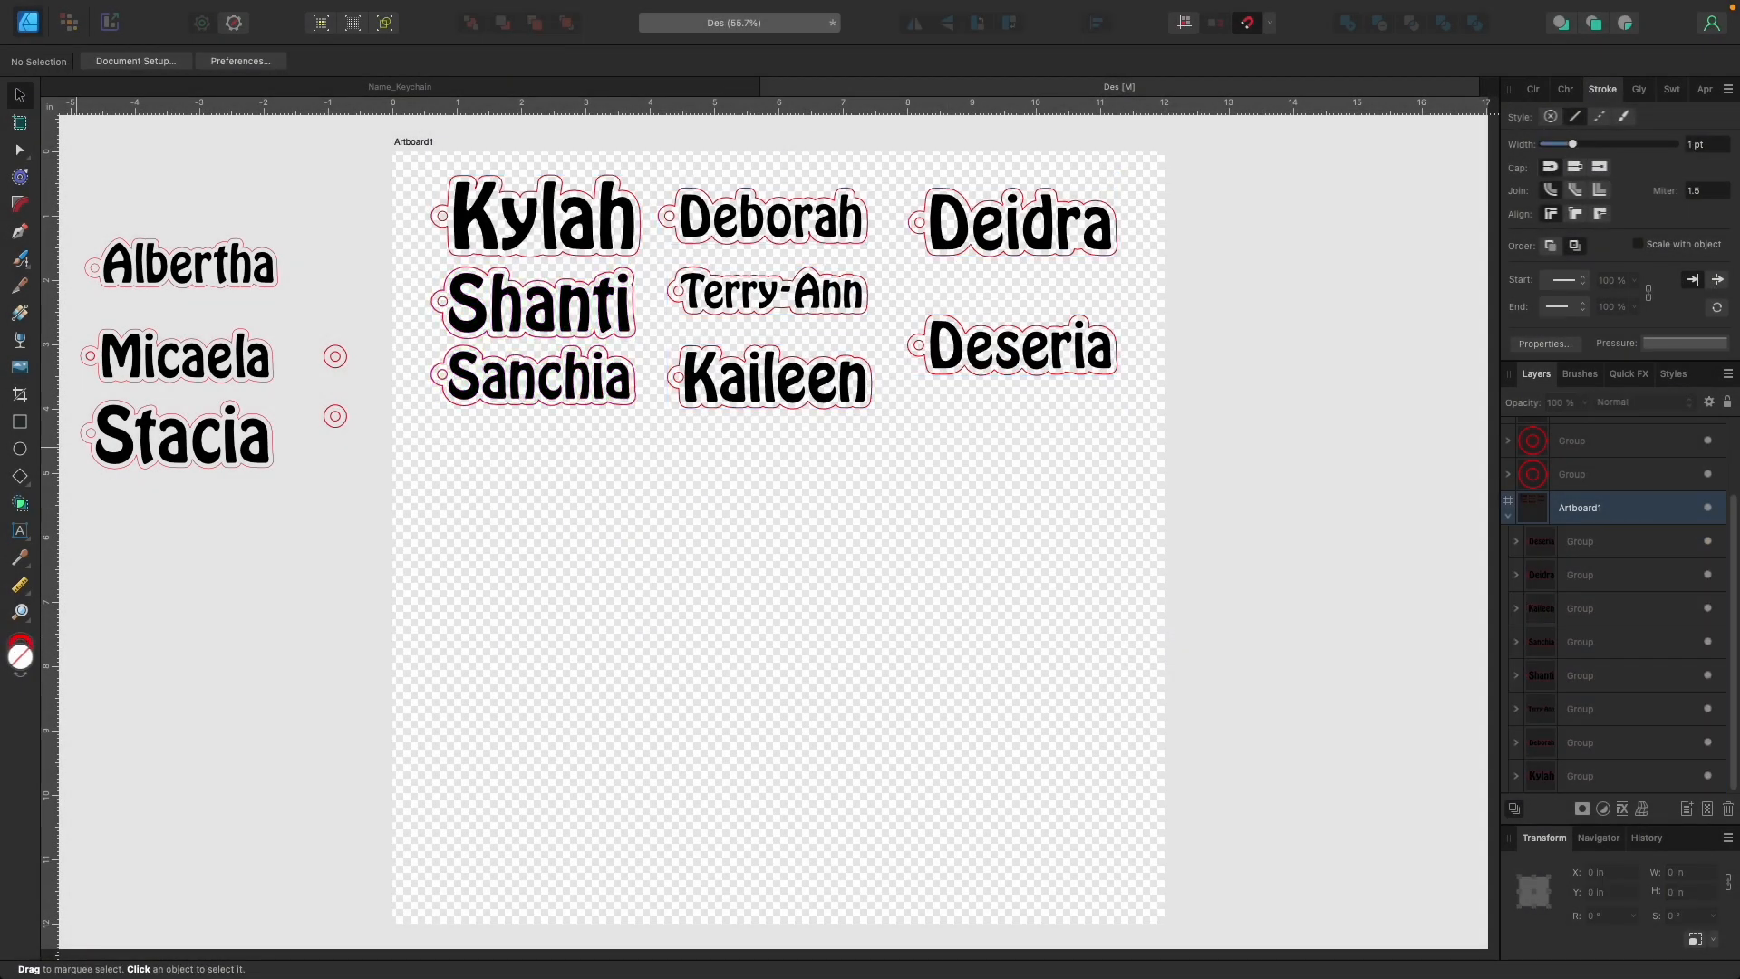
Minimise the design window and switch to LightBurn.
{"action": "mouse_move", "coordinate": [224, 6]}
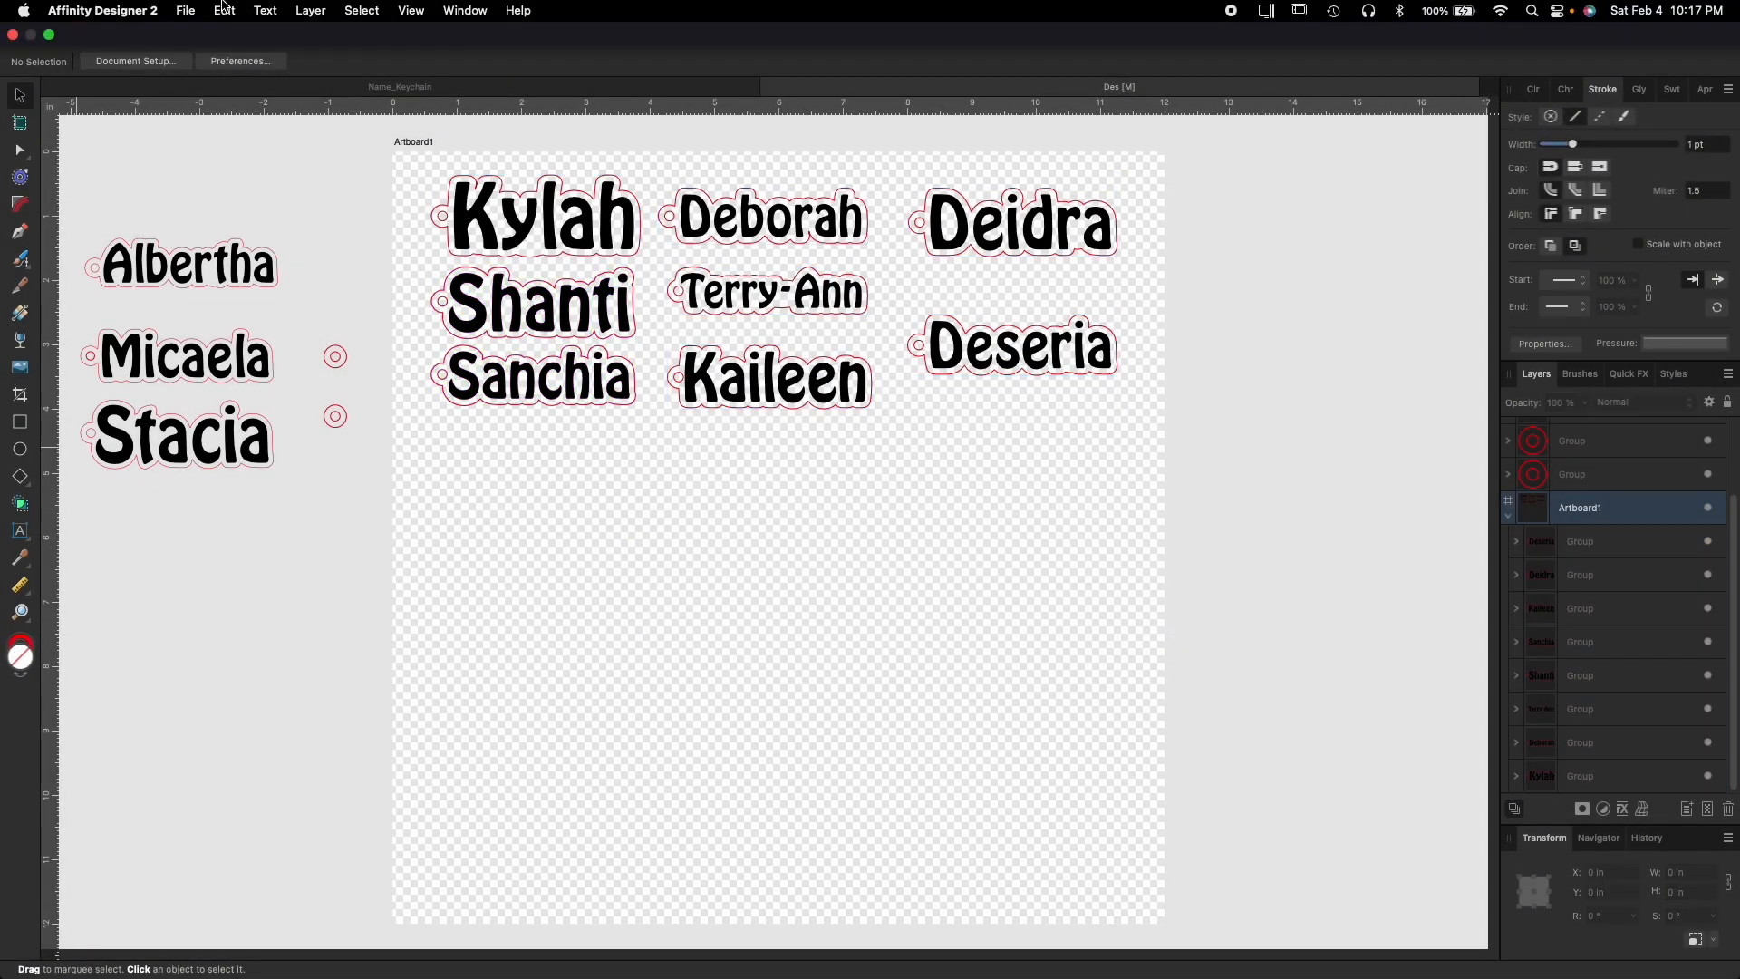
{"action": "left_click", "coordinate": [49, 36]}
{"action": "left_click", "coordinate": [212, 43]}
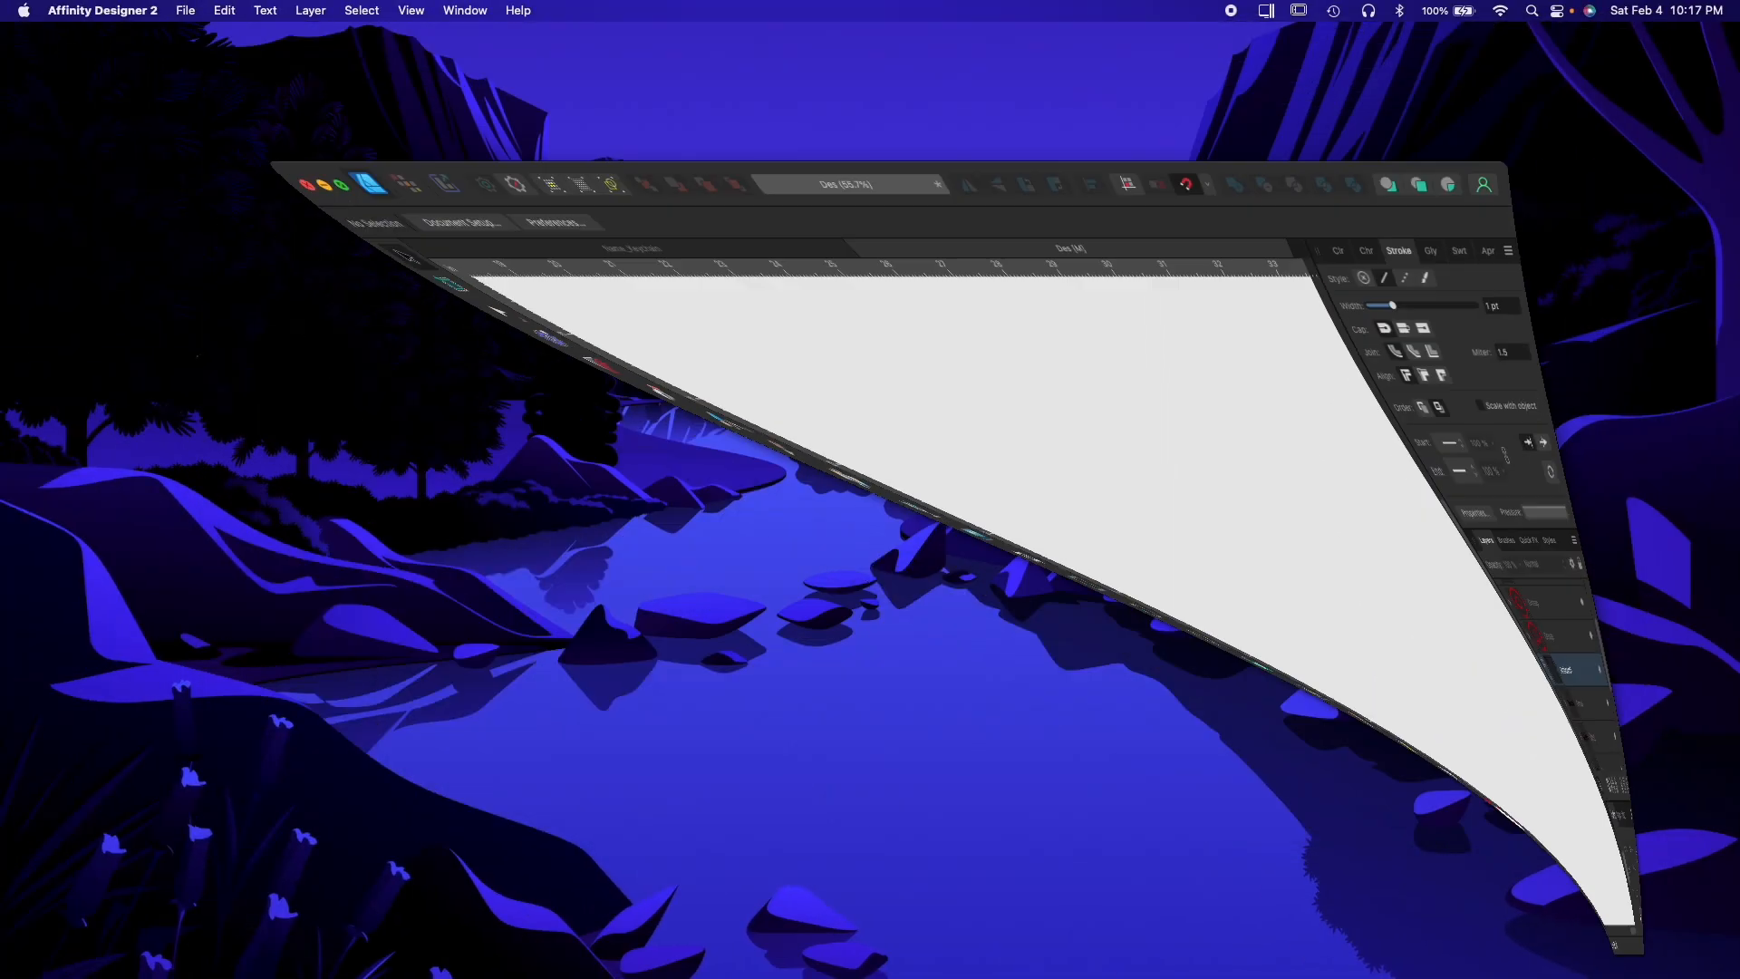
{"action": "left_click_drag", "start_coordinate": [0, 212], "coordinate": [467, 91]}
{"action": "left_click", "coordinate": [290, 92]}
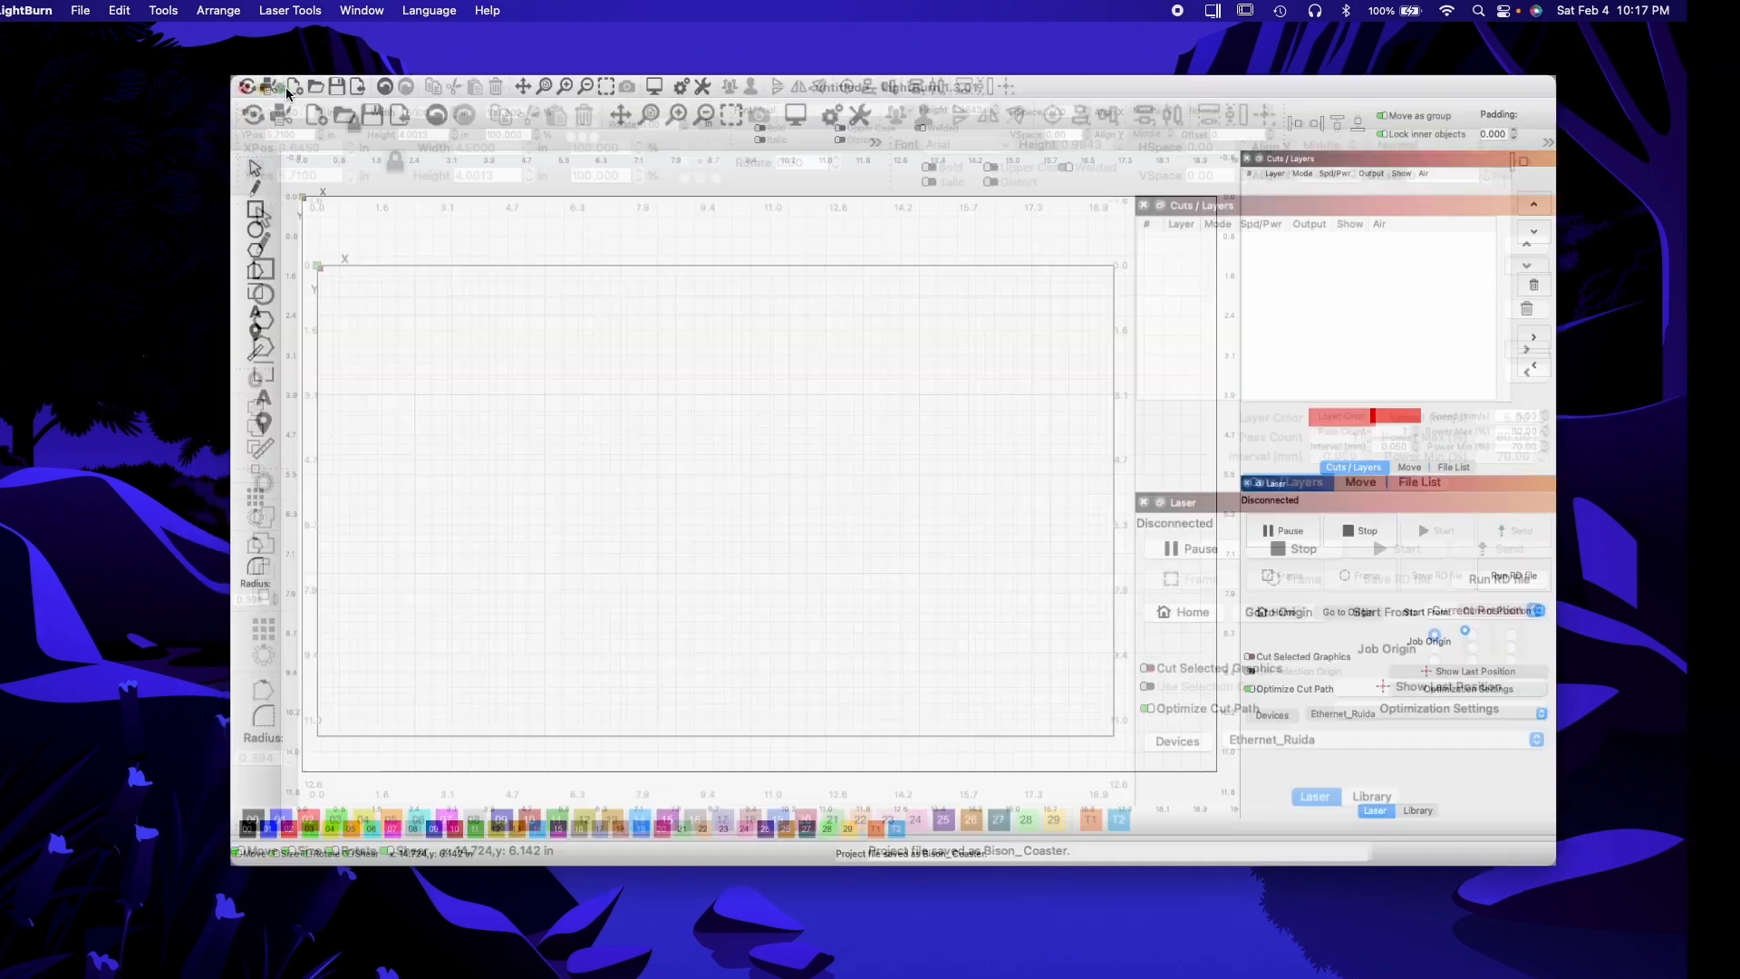
Import Des.svg from the Name_Keychain folder into the empty project.
{"action": "left_click", "coordinate": [159, 15]}
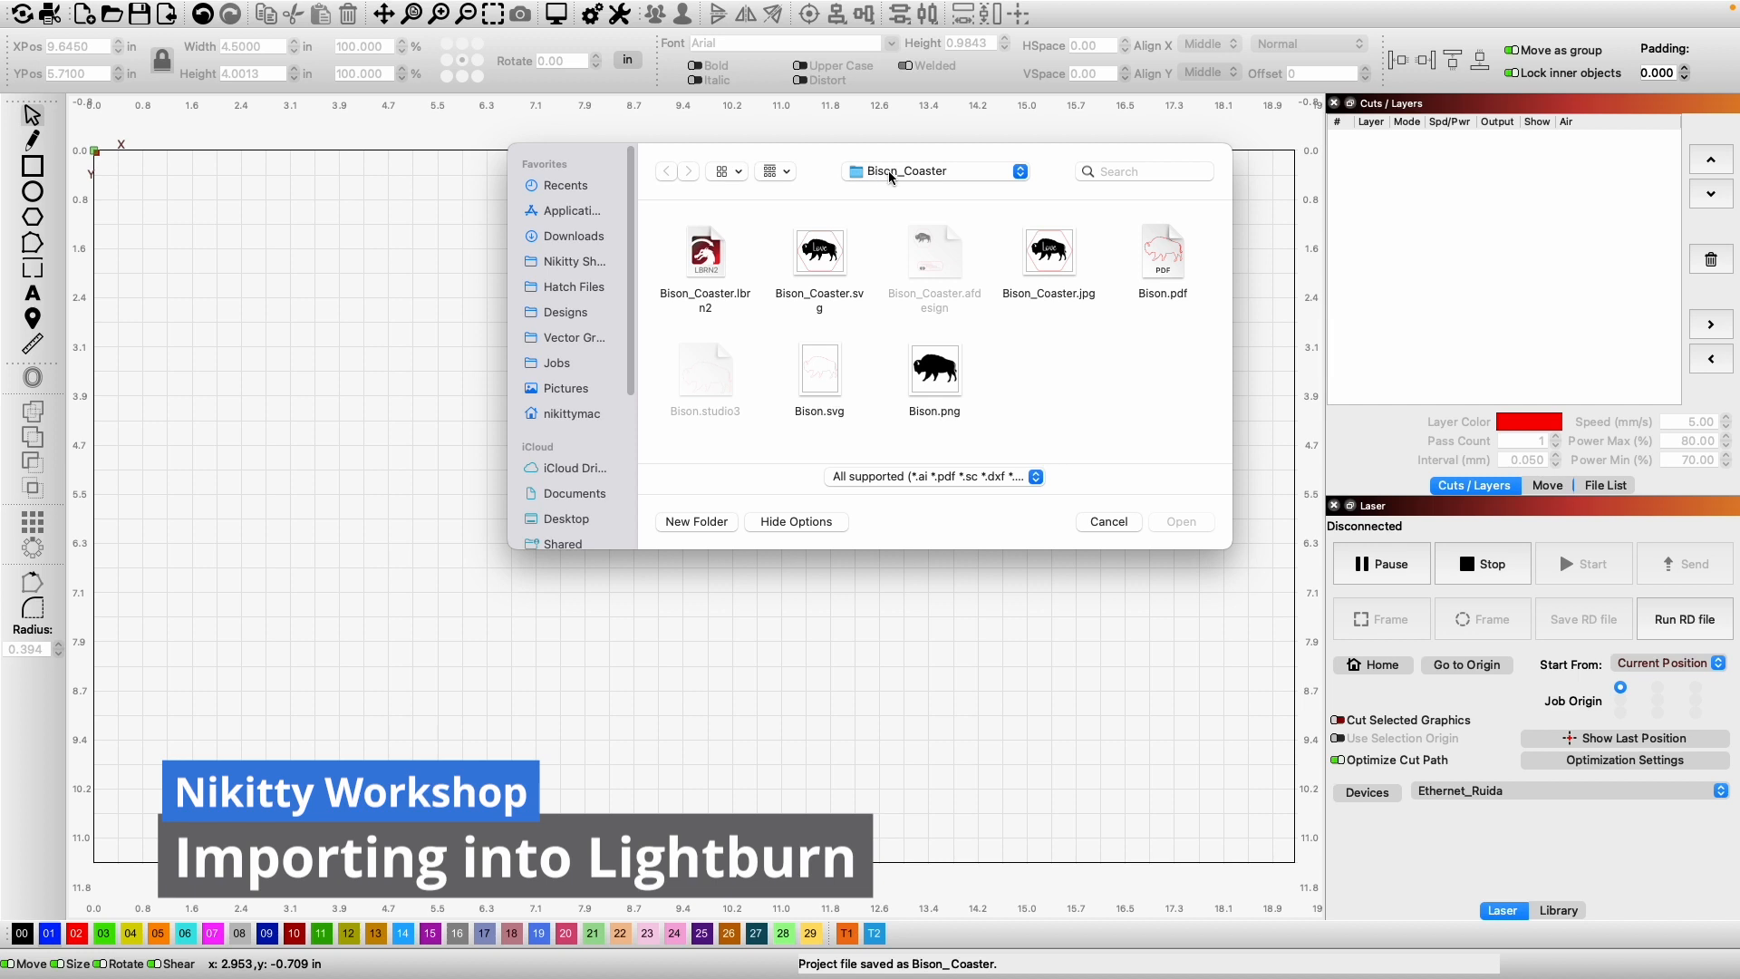
{"action": "left_click", "coordinate": [891, 172]}
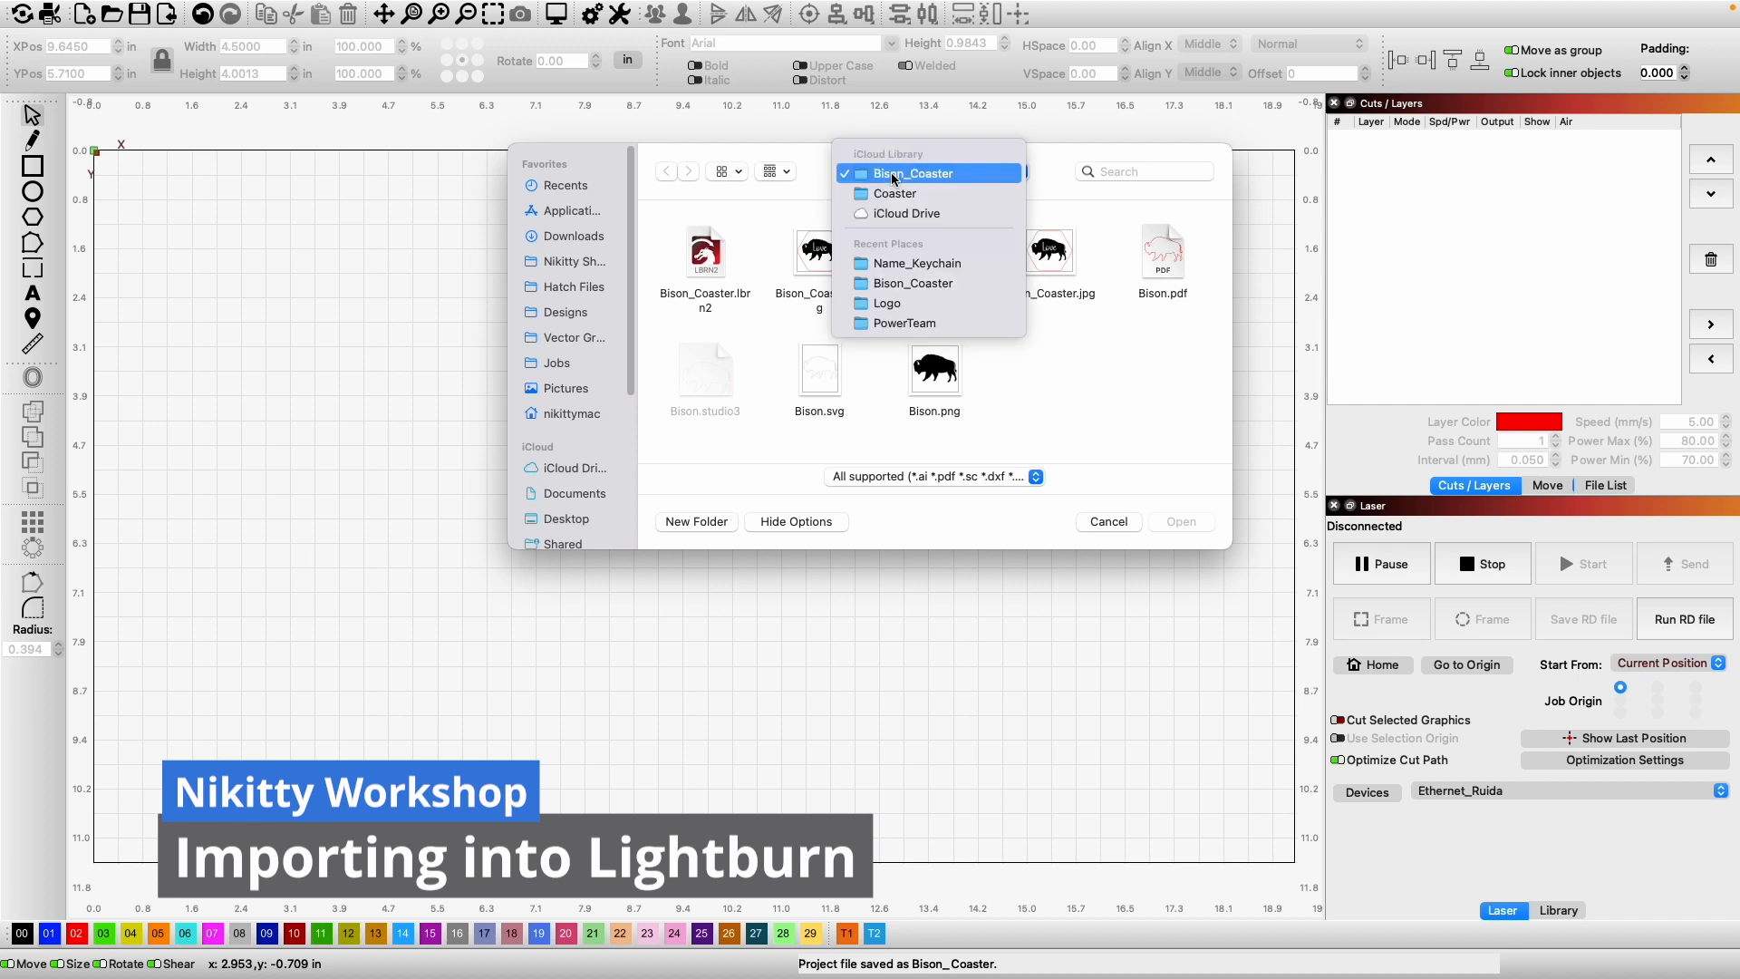
{"action": "left_click", "coordinate": [918, 263]}
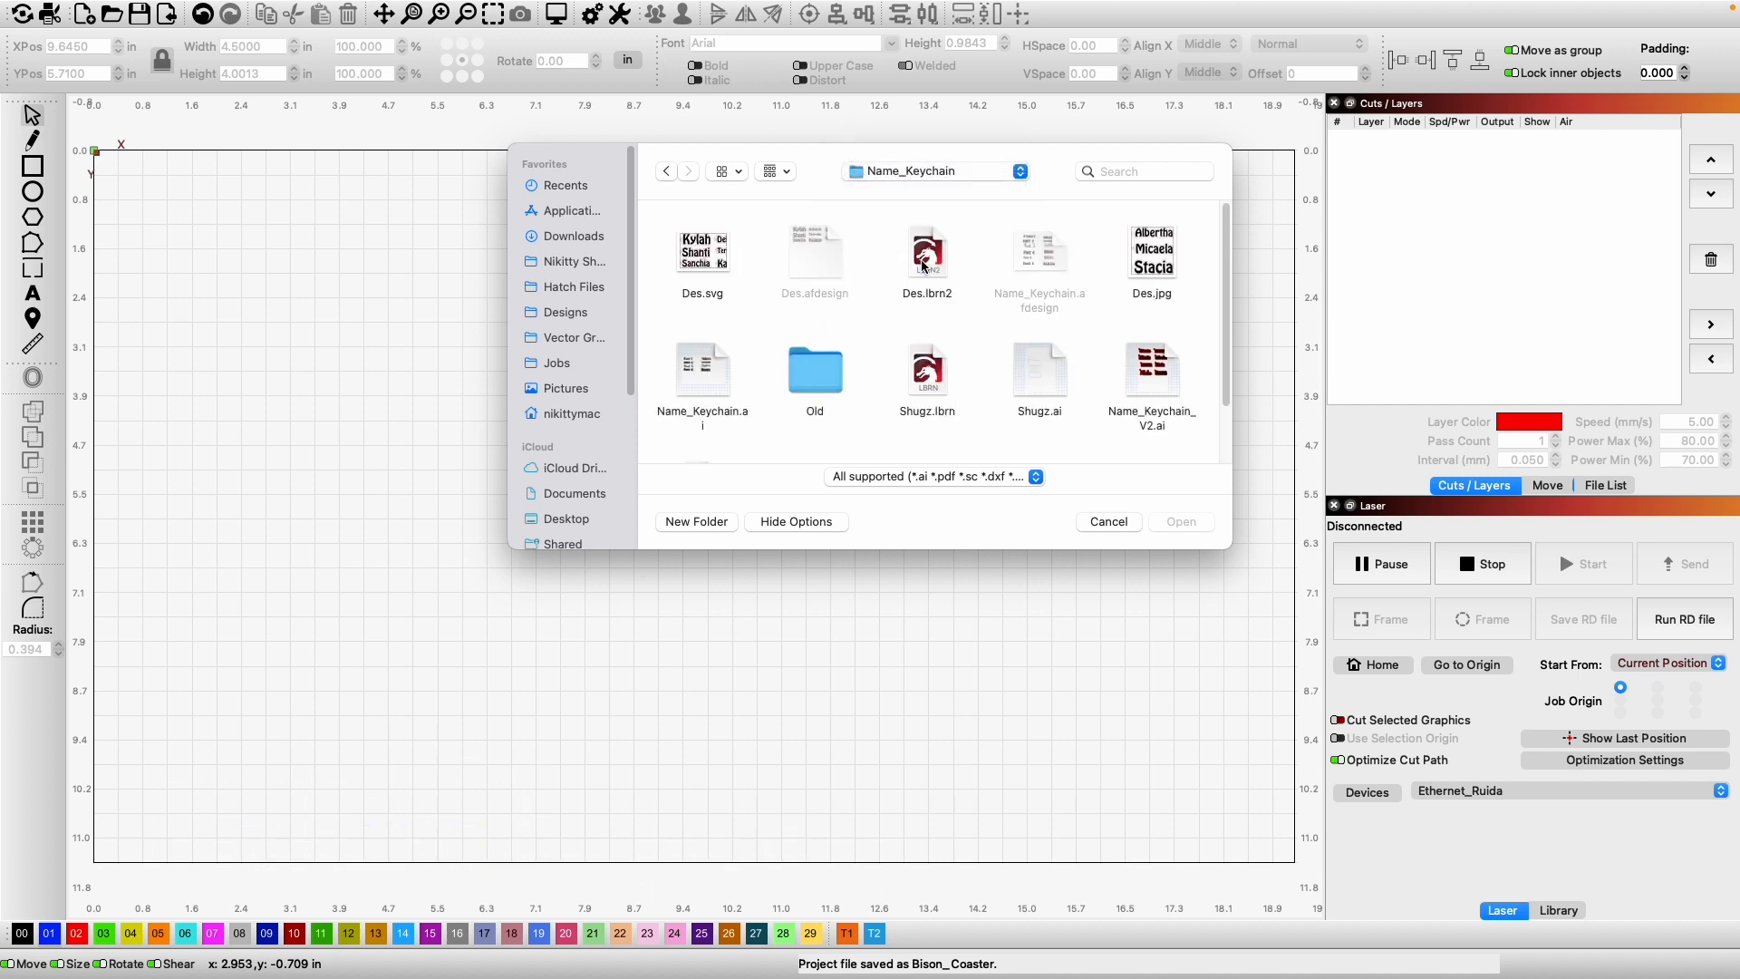
{"action": "left_click", "coordinate": [926, 265]}
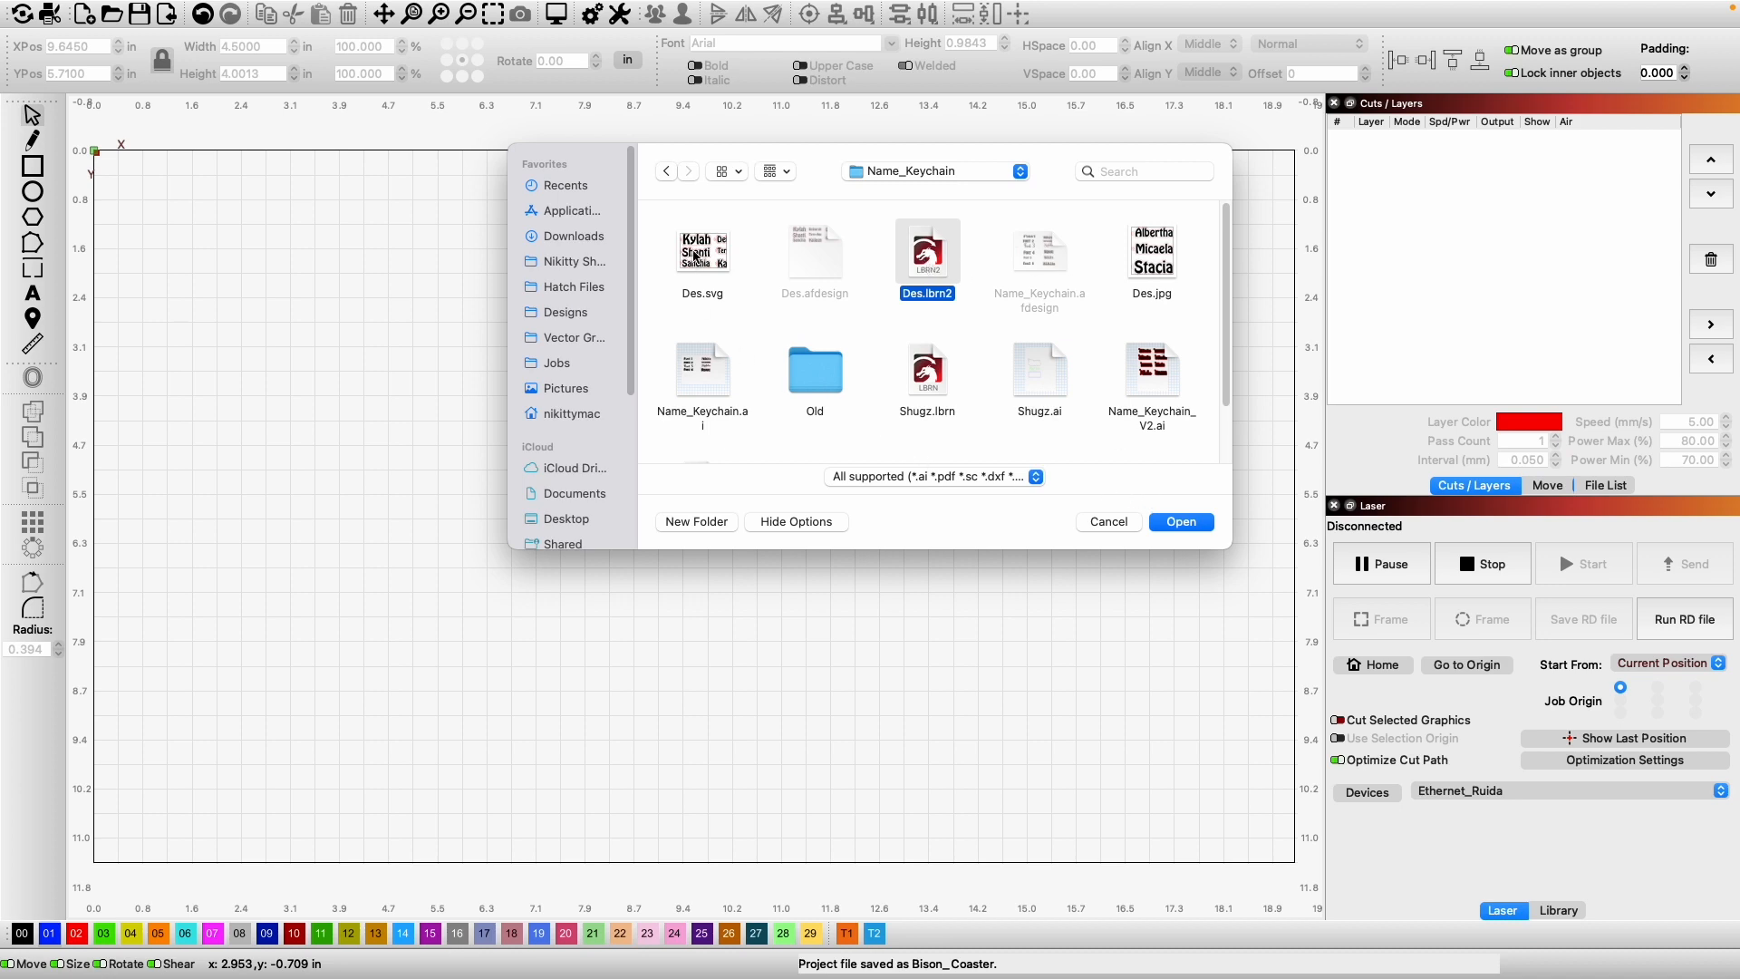
{"action": "left_click", "coordinate": [696, 259]}
{"action": "left_click", "coordinate": [1181, 521]}
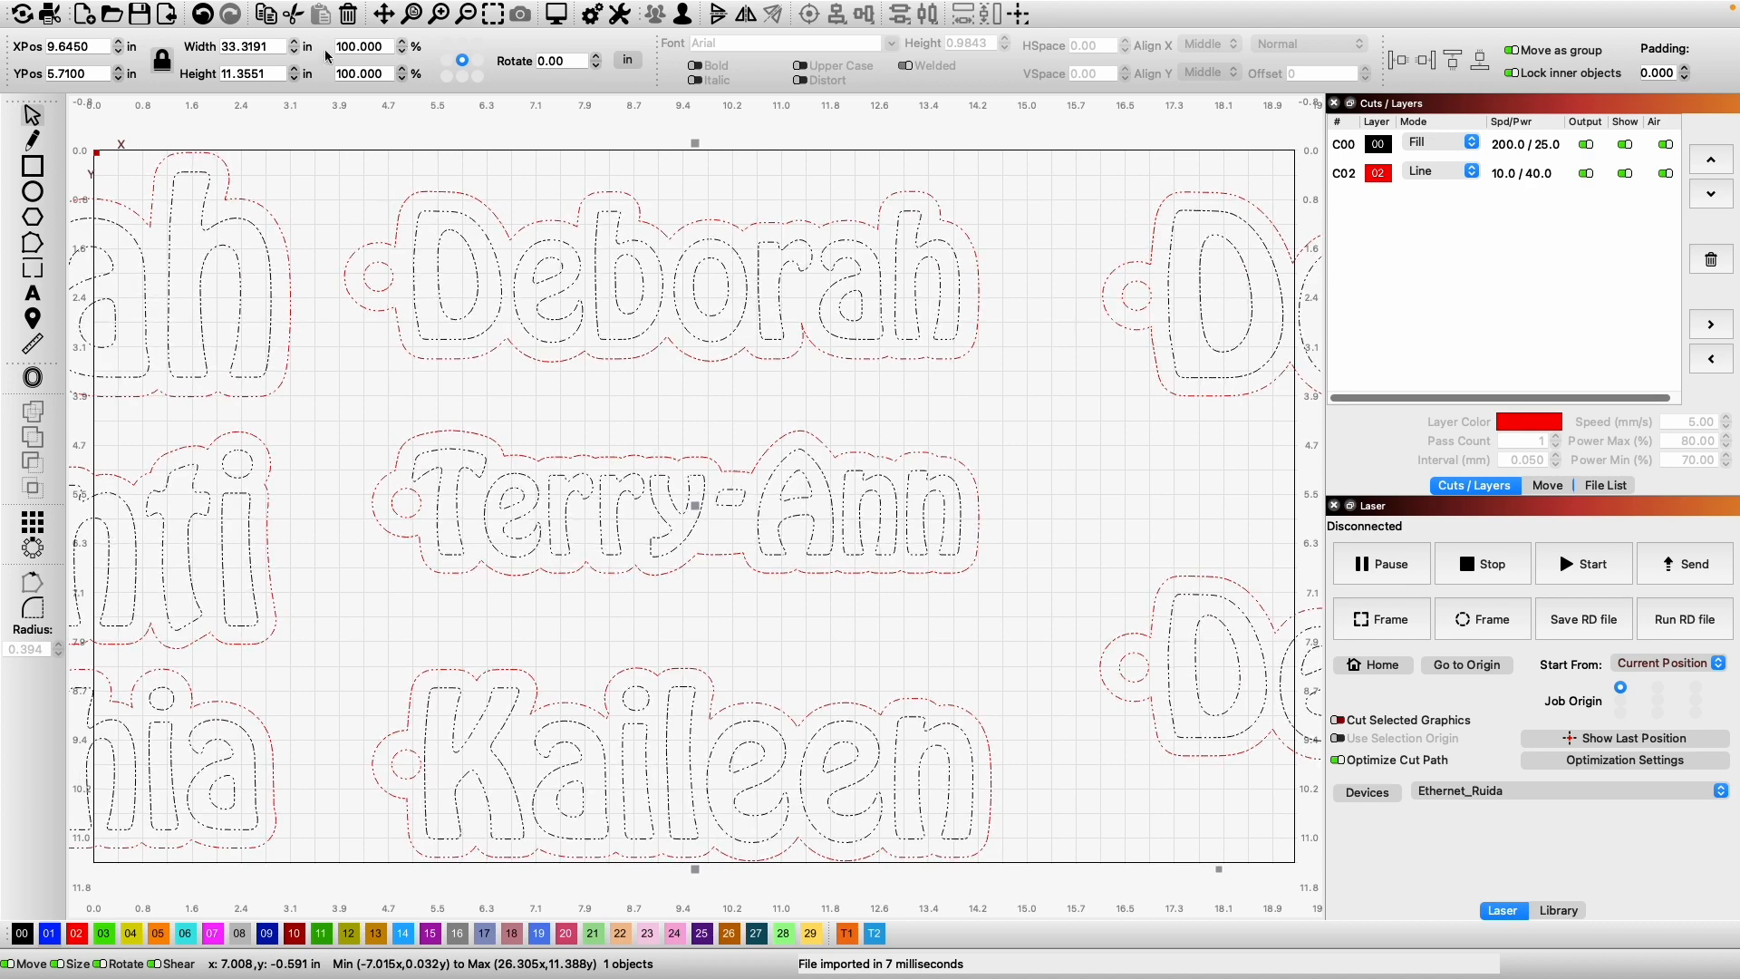
Scale the imported artwork proportionally to 10 in wide and ungroup it into separate keychains.
{"action": "left_click", "coordinate": [268, 41]}
{"action": "left_click_drag", "start_coordinate": [268, 40], "coordinate": [165, 38]}
{"action": "type", "text": "10"}
{"action": "key", "text": "Return"}
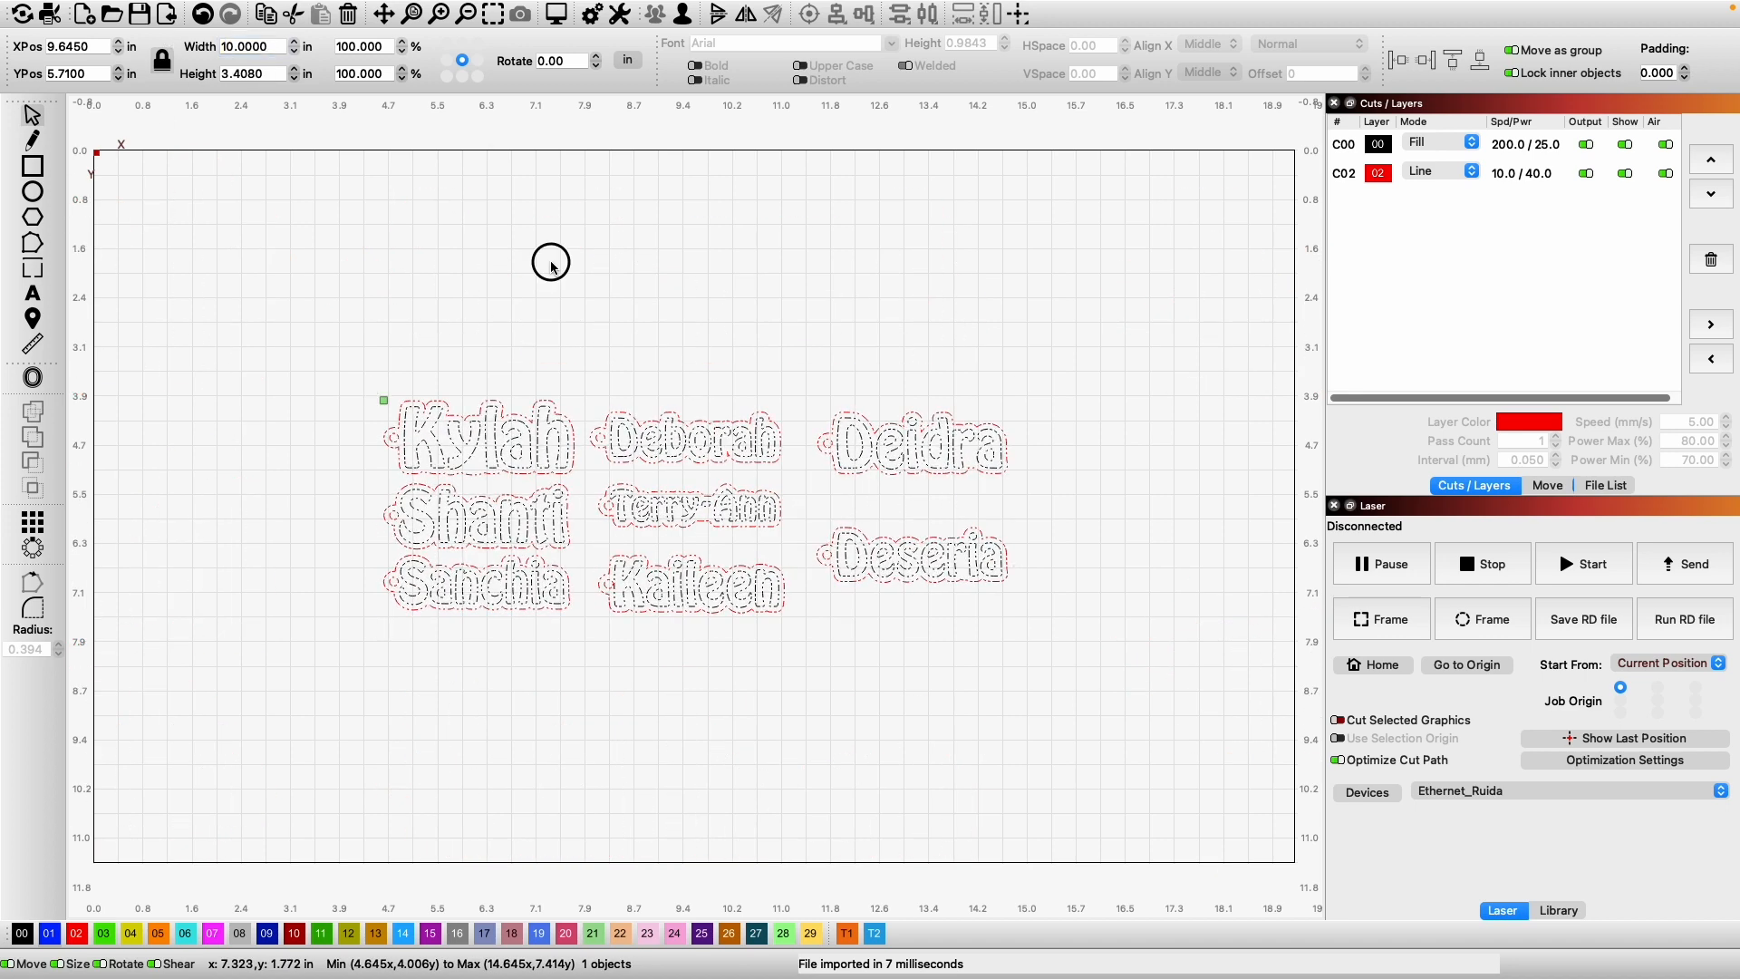
{"action": "right_click", "coordinate": [547, 417]}
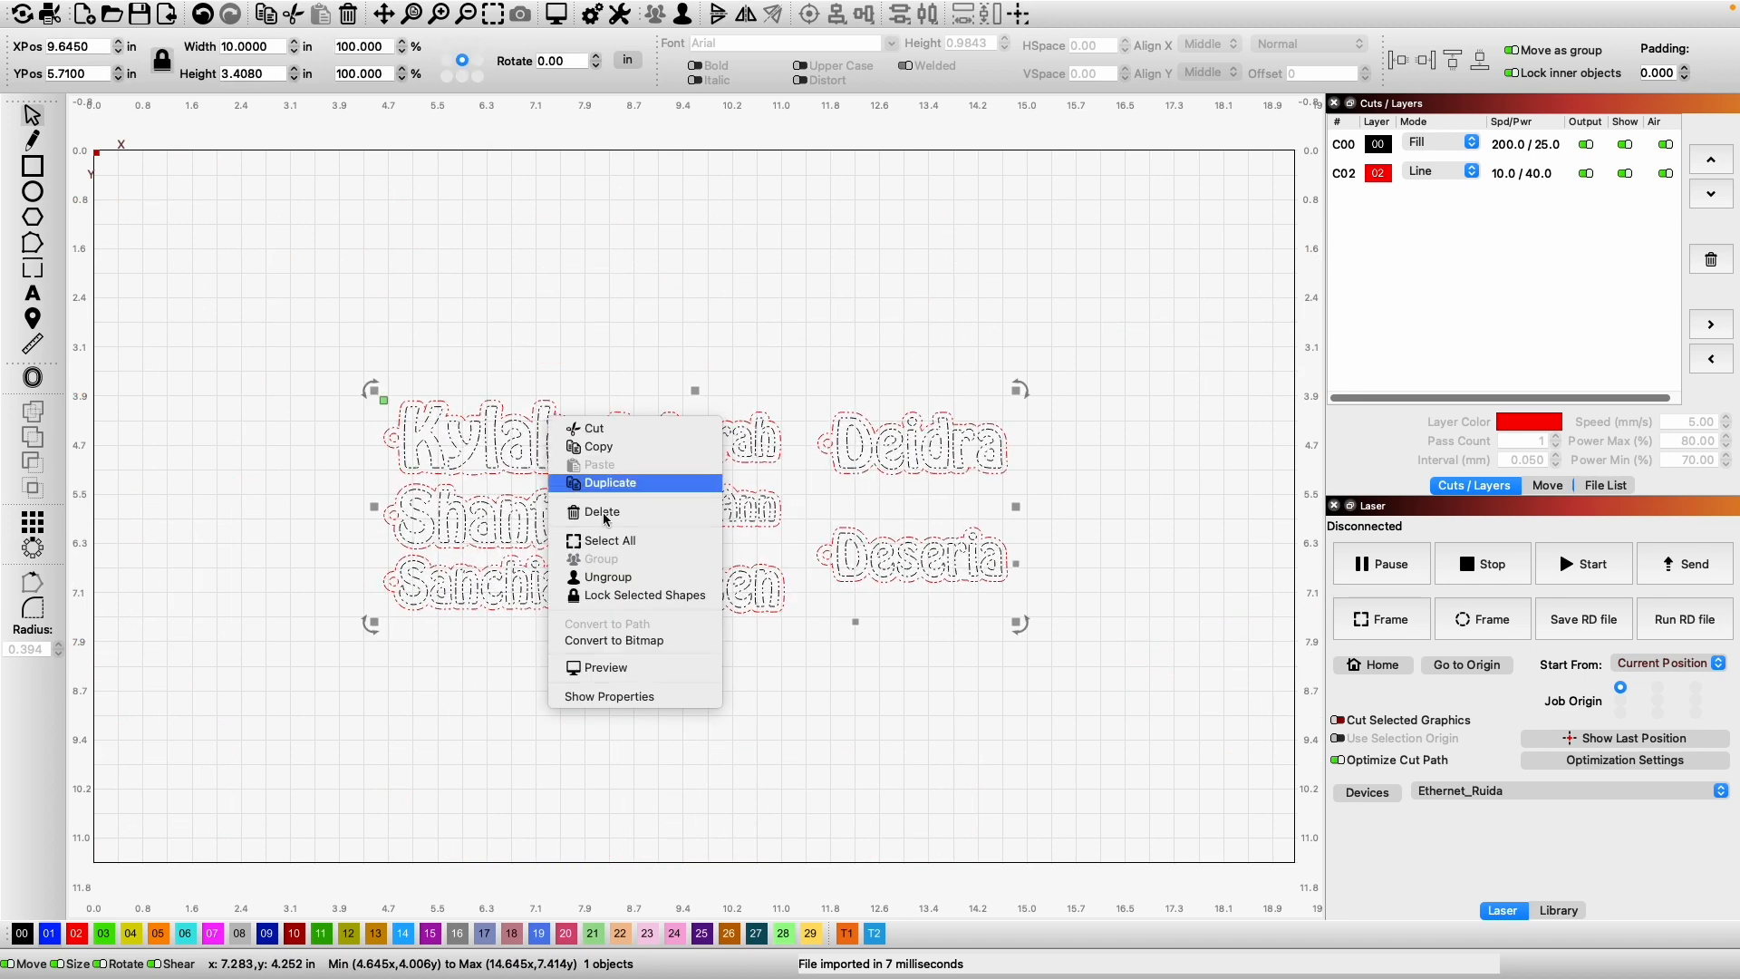
{"action": "left_click", "coordinate": [634, 576]}
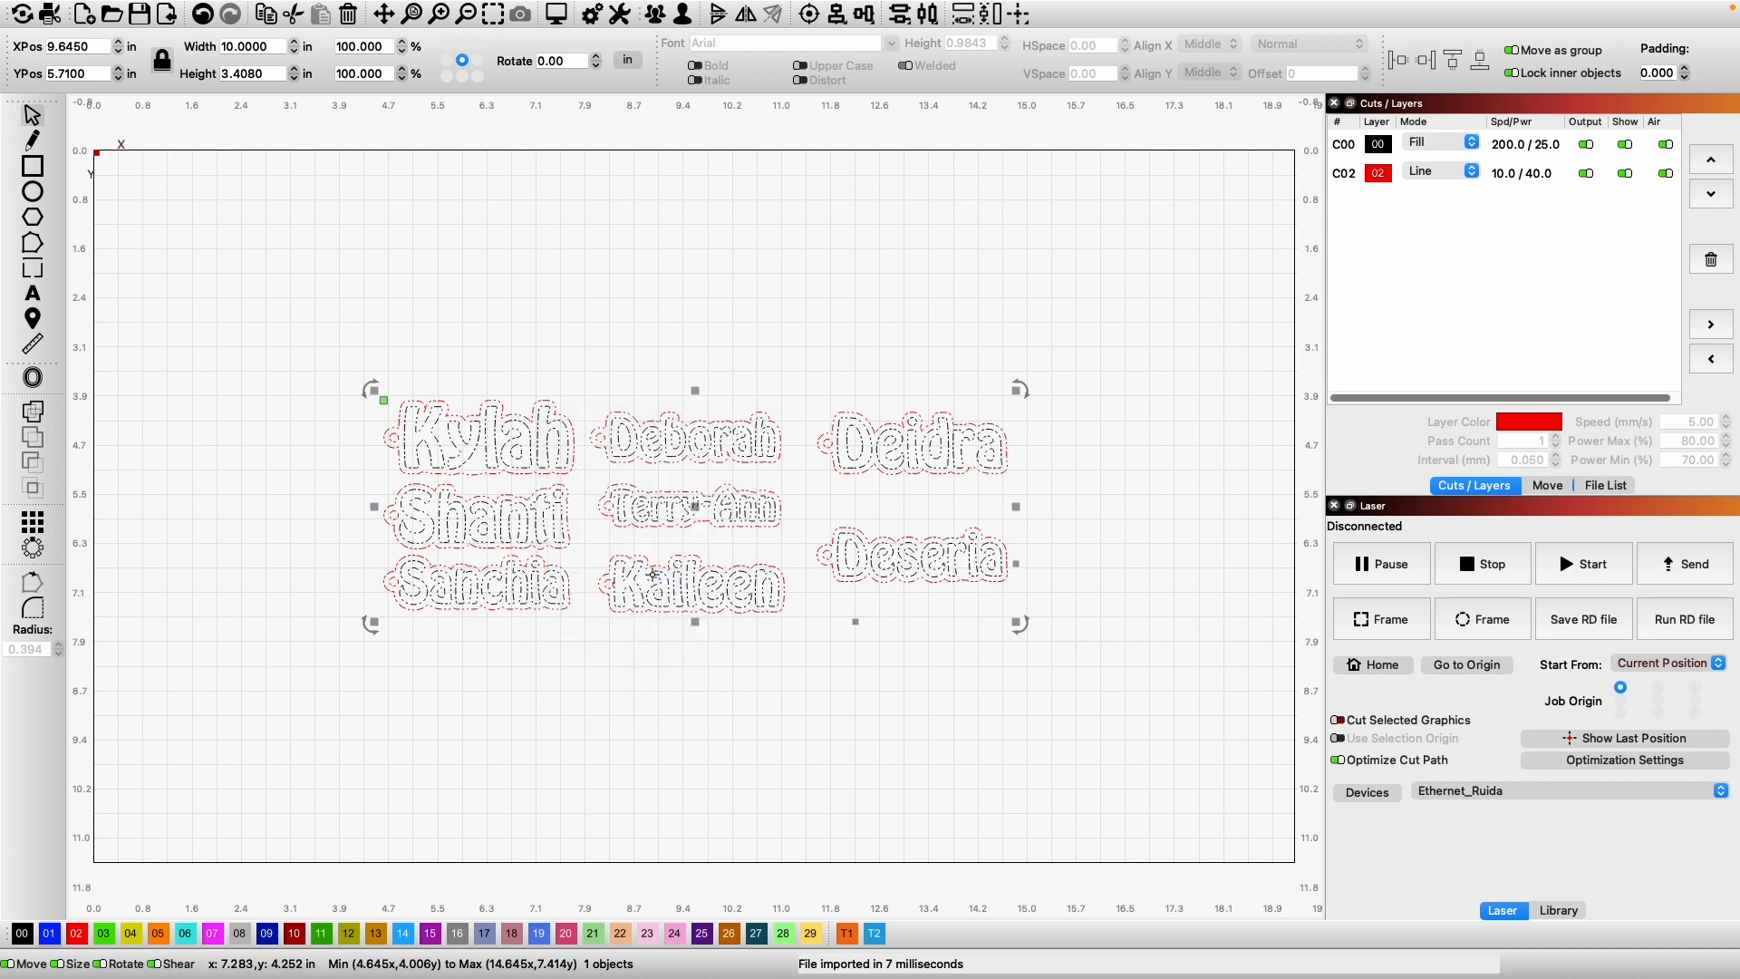
Set the top keychain of the first column to 3 in wide and move it up, clear of the others.
{"action": "left_click", "coordinate": [502, 401]}
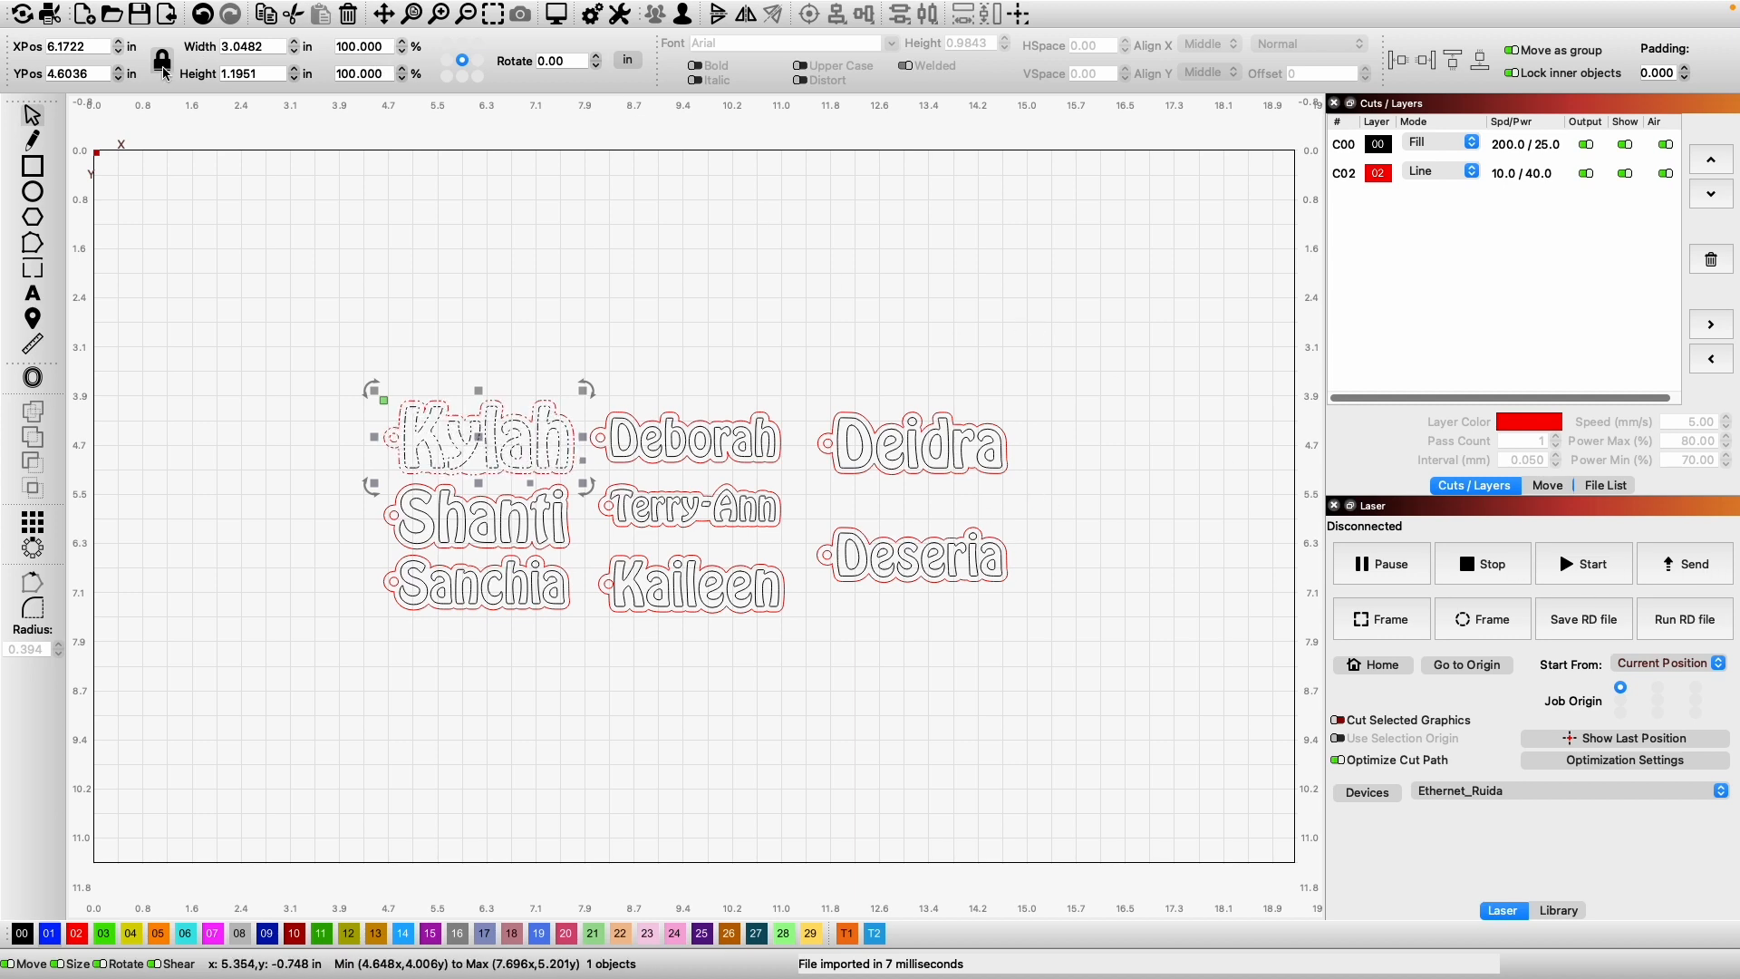
{"action": "left_click_drag", "start_coordinate": [272, 47], "coordinate": [207, 50]}
{"action": "type", "text": "3"}
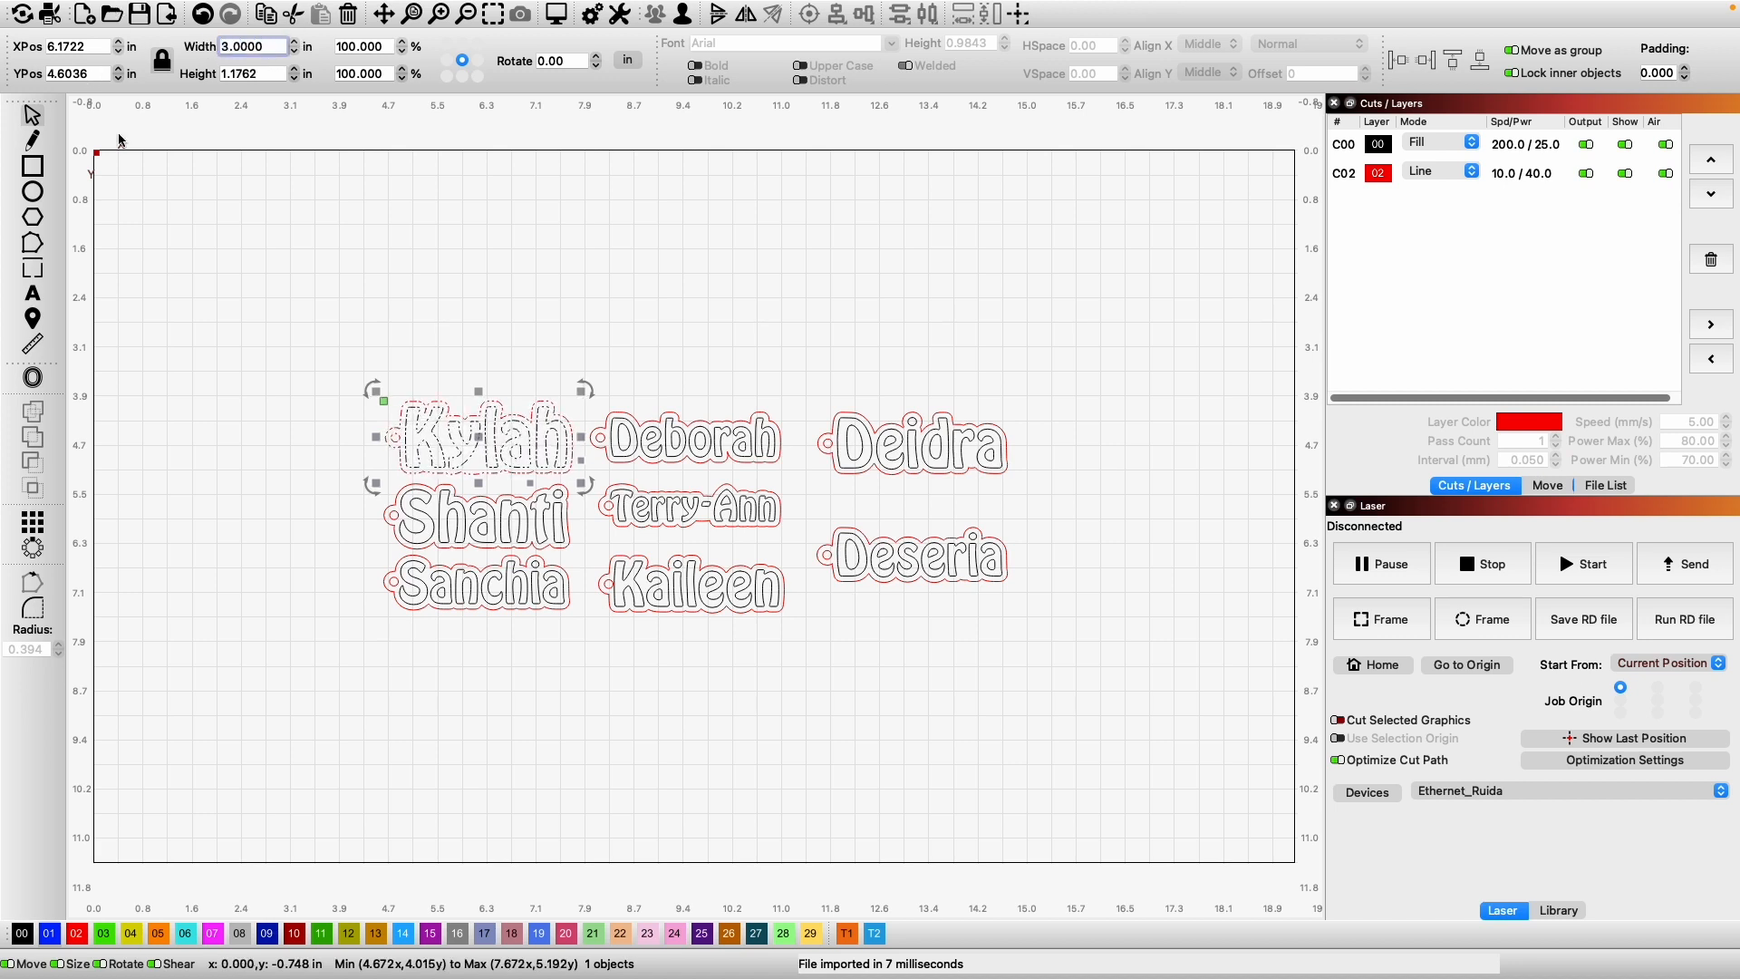
{"action": "left_click", "coordinate": [489, 448]}
{"action": "left_click_drag", "start_coordinate": [488, 448], "coordinate": [512, 307]}
Set the middle keychain of the first column to 3 in wide and move it directly below the resized one.
{"action": "left_click", "coordinate": [519, 530]}
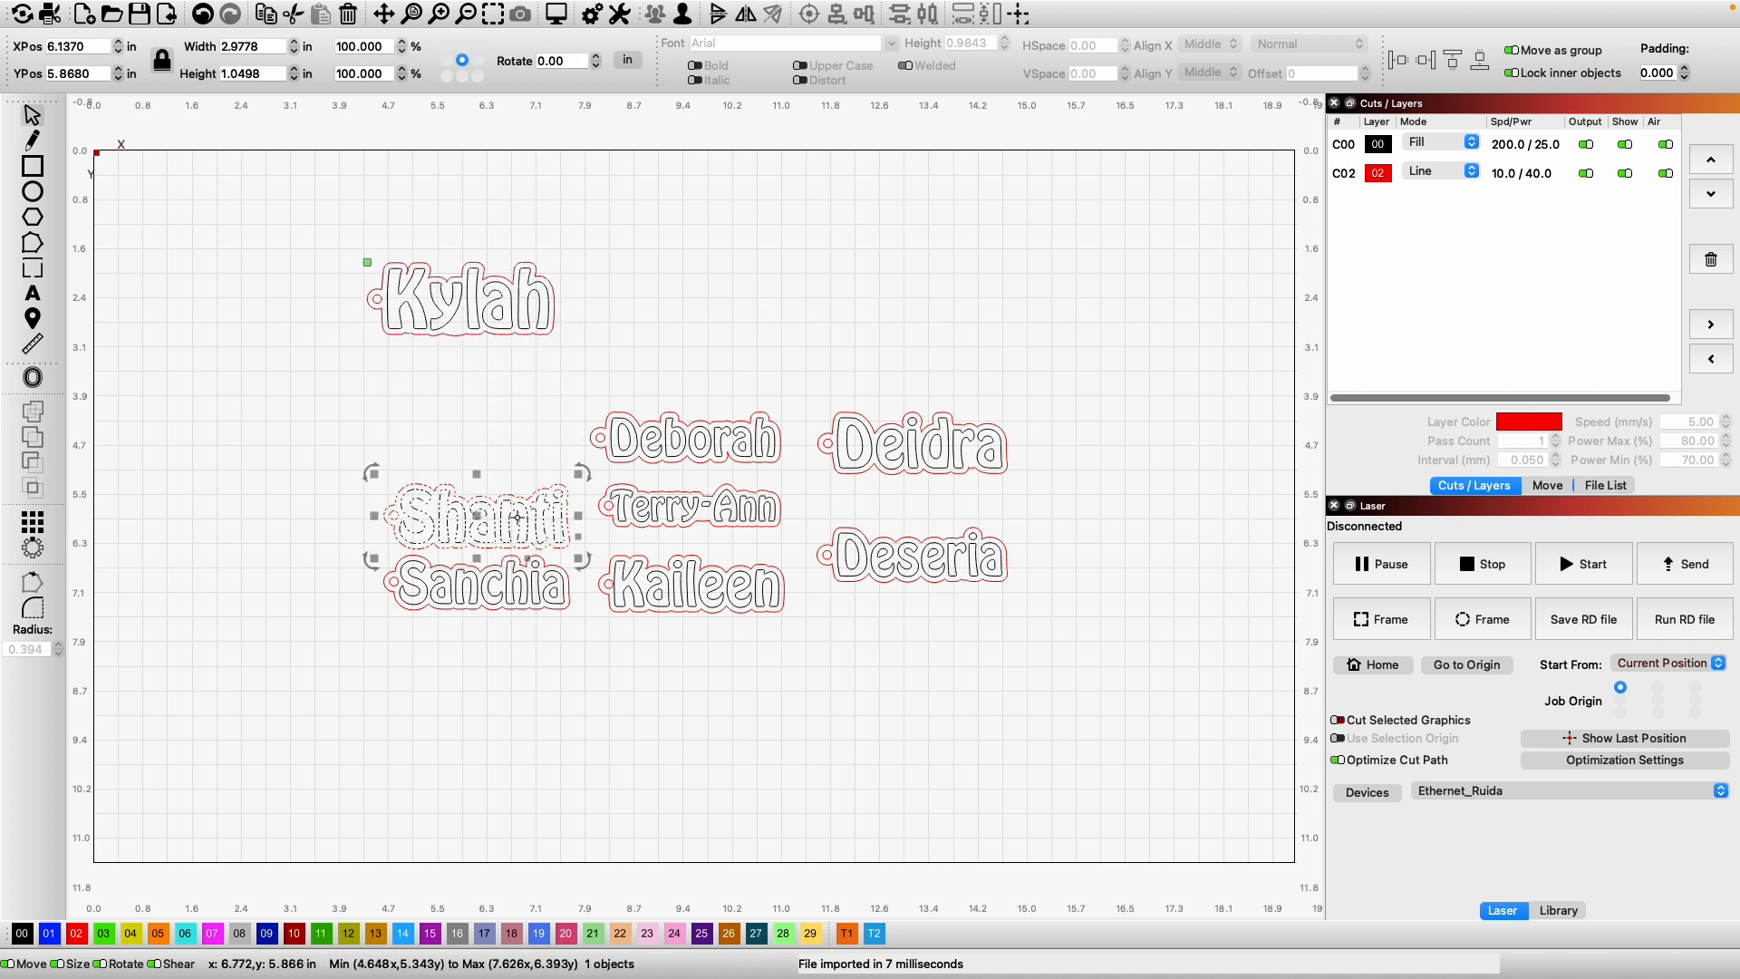
{"action": "left_click", "coordinate": [275, 41]}
{"action": "left_click_drag", "start_coordinate": [274, 39], "coordinate": [171, 39]}
{"action": "type", "text": "3"}
{"action": "key", "text": "Return"}
{"action": "left_click_drag", "start_coordinate": [548, 512], "coordinate": [524, 382]}
Resize the first column's bottom keychain and the second column's three keychains to 3 in wide, moving each up beside the resized ones.
{"action": "left_click", "coordinate": [435, 580]}
{"action": "left_click_drag", "start_coordinate": [558, 567], "coordinate": [535, 420]}
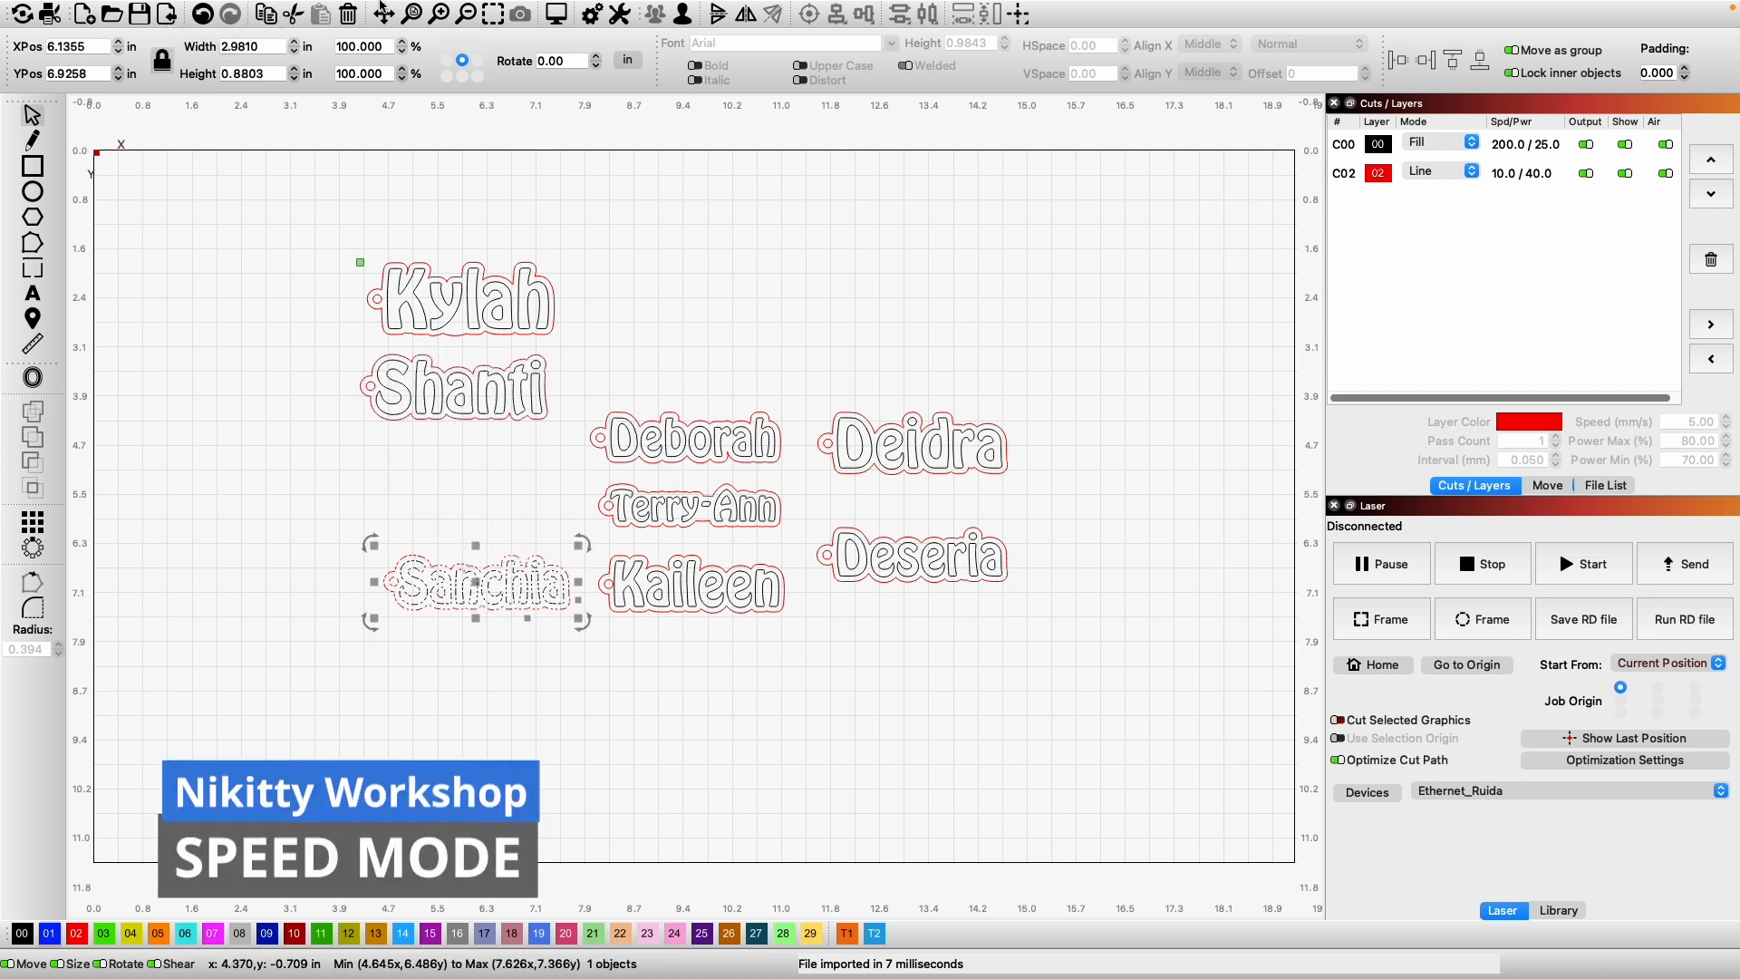
{"action": "left_click", "coordinate": [686, 439]}
{"action": "left_click_drag", "start_coordinate": [686, 439], "coordinate": [670, 306]}
{"action": "left_click", "coordinate": [689, 505]}
{"action": "left_click_drag", "start_coordinate": [689, 506], "coordinate": [678, 396]}
{"action": "left_click", "coordinate": [693, 584]}
{"action": "left_click_drag", "start_coordinate": [693, 585], "coordinate": [689, 471]}
Set both keychains of the third column to 3 in wide and move them up, one below the other.
{"action": "left_click", "coordinate": [915, 444]}
{"action": "left_click_drag", "start_coordinate": [915, 444], "coordinate": [886, 313]}
{"action": "left_click_drag", "start_coordinate": [797, 486], "coordinate": [1133, 661]}
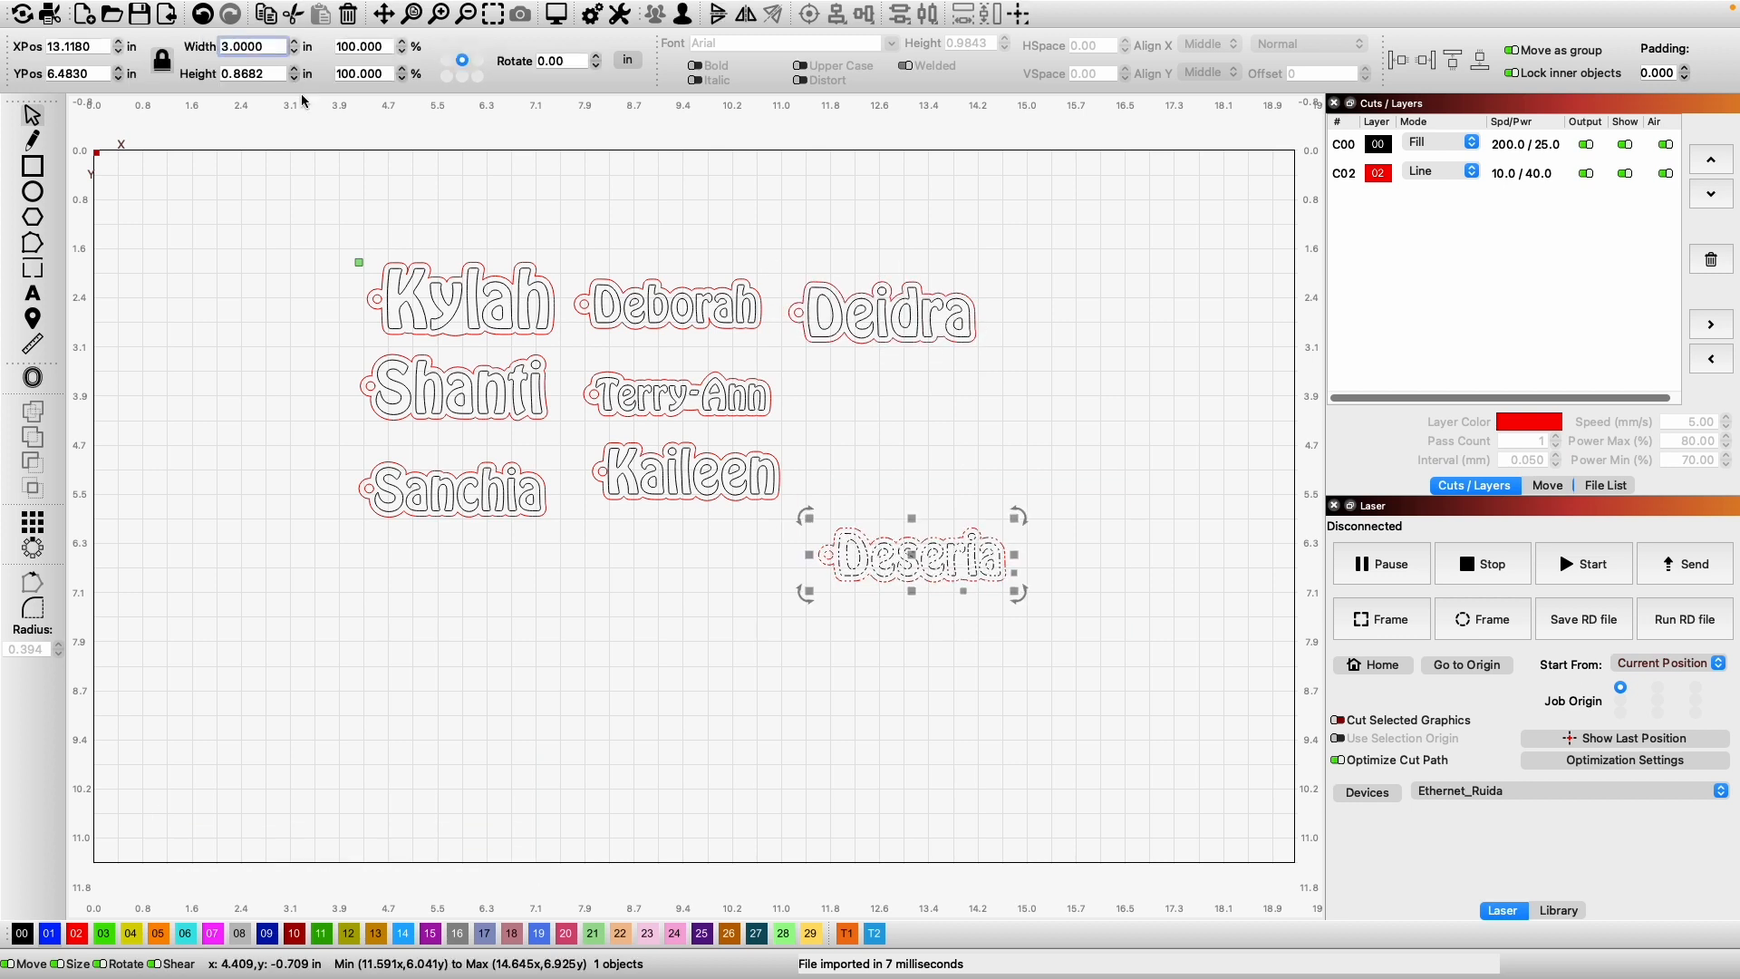
{"action": "left_click", "coordinate": [1064, 653]}
{"action": "left_click_drag", "start_coordinate": [862, 536], "coordinate": [859, 406]}
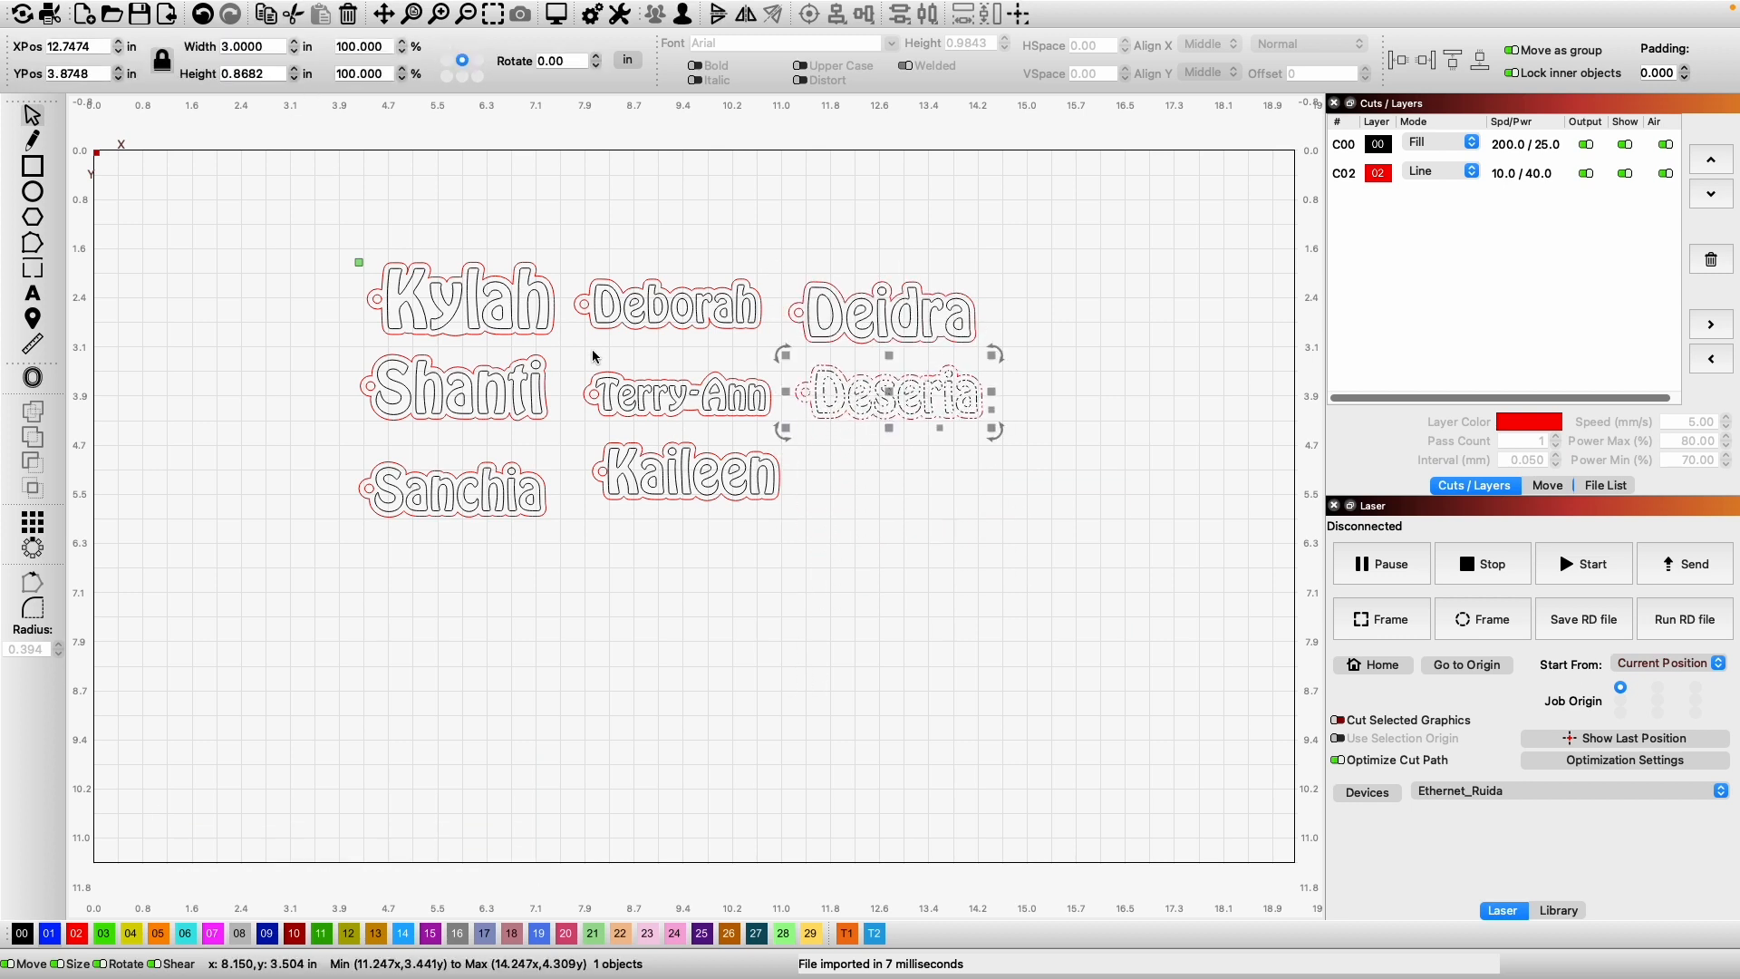
Move the first column's top and bottom keychains and the second column's top two keychains so the columns are aligned and closely spaced.
{"action": "left_click_drag", "start_coordinate": [515, 308], "coordinate": [509, 313]}
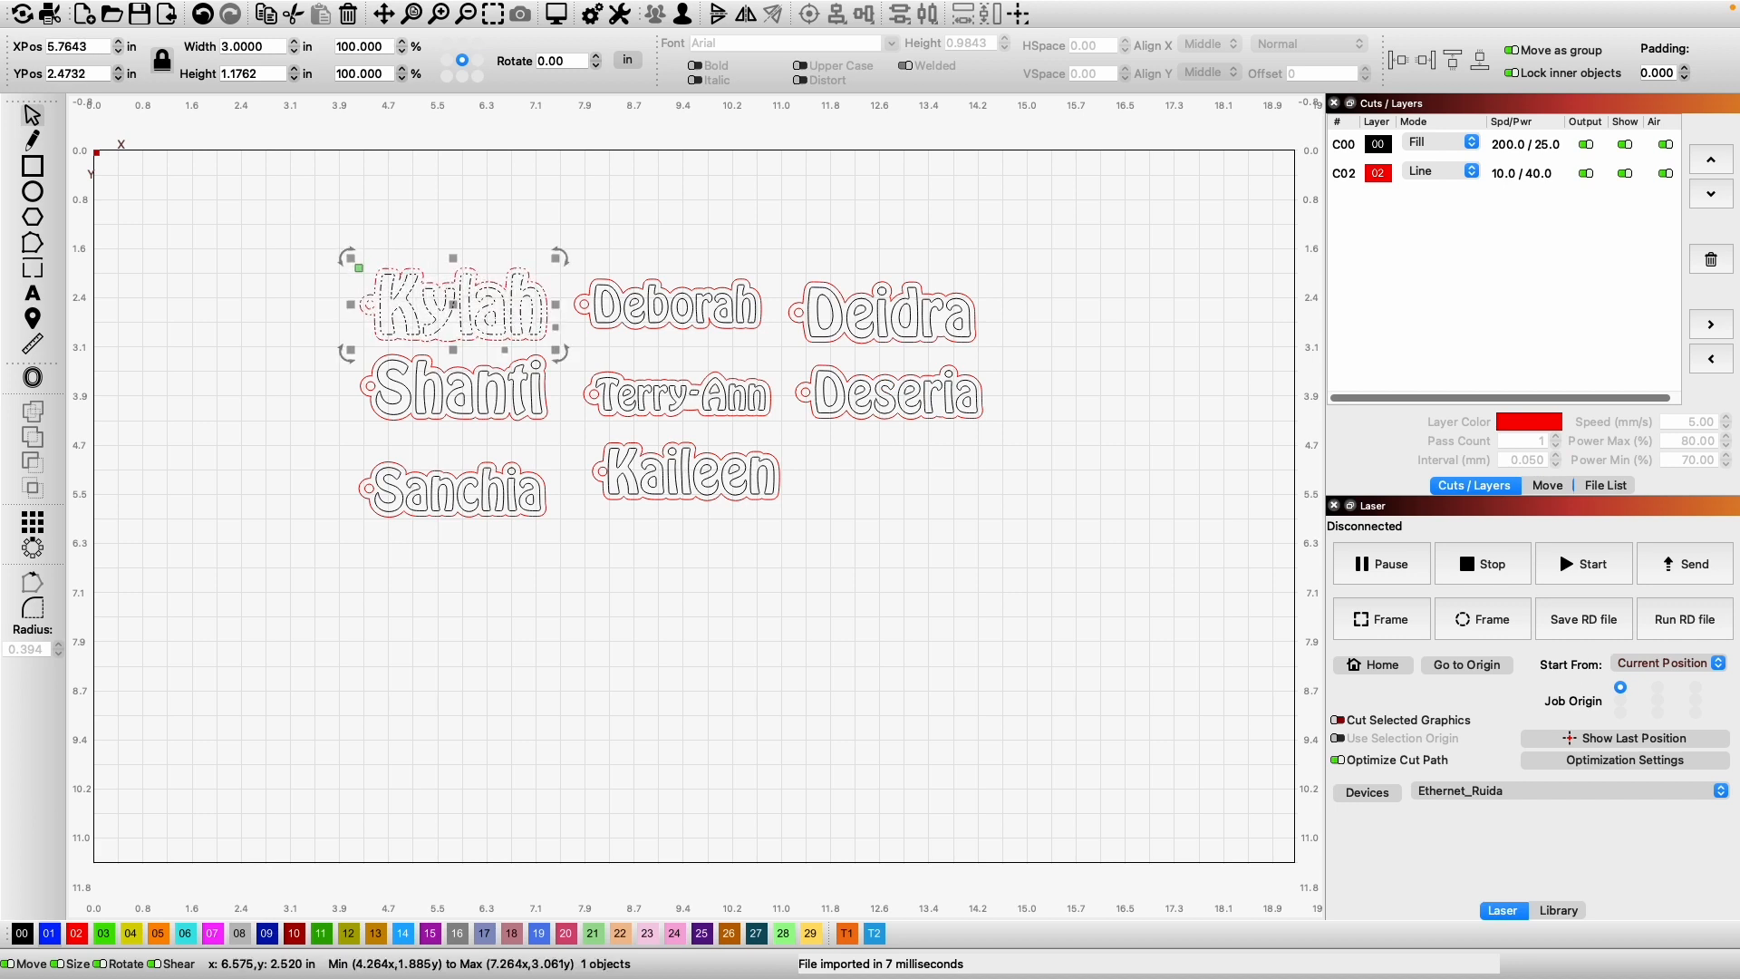
{"action": "left_click_drag", "start_coordinate": [497, 478], "coordinate": [500, 451]}
{"action": "left_click_drag", "start_coordinate": [672, 389], "coordinate": [662, 356]}
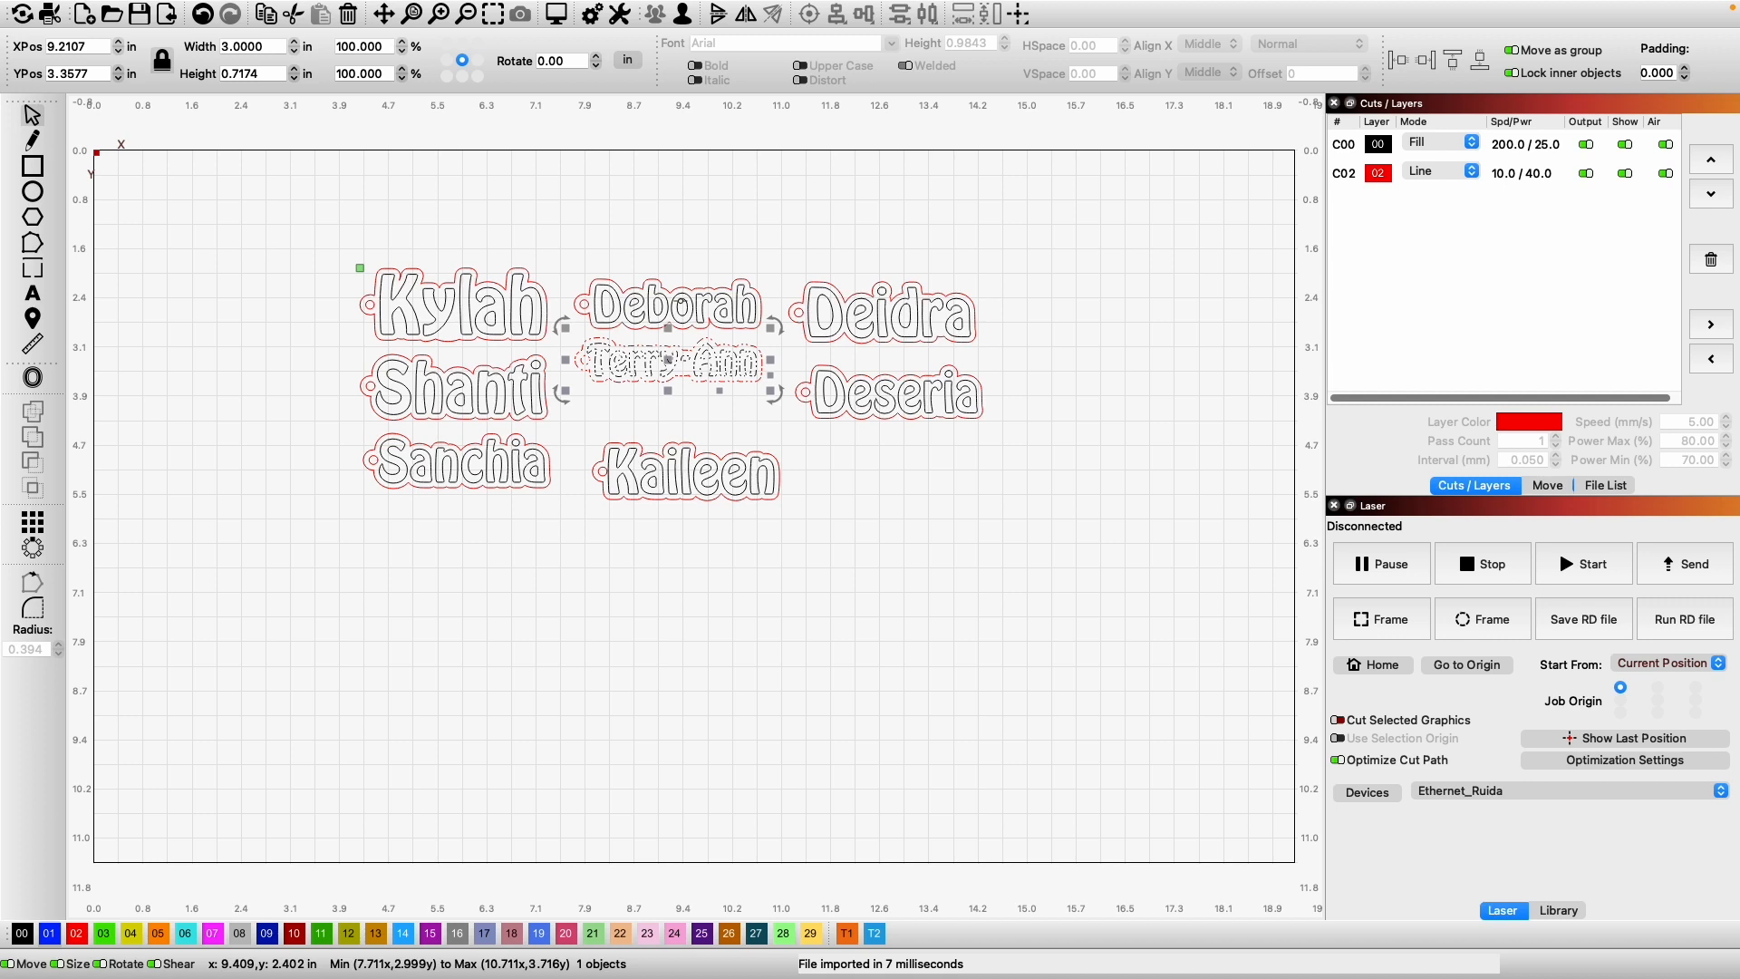
{"action": "left_click_drag", "start_coordinate": [676, 297], "coordinate": [677, 283]}
{"action": "left_click", "coordinate": [678, 360]}
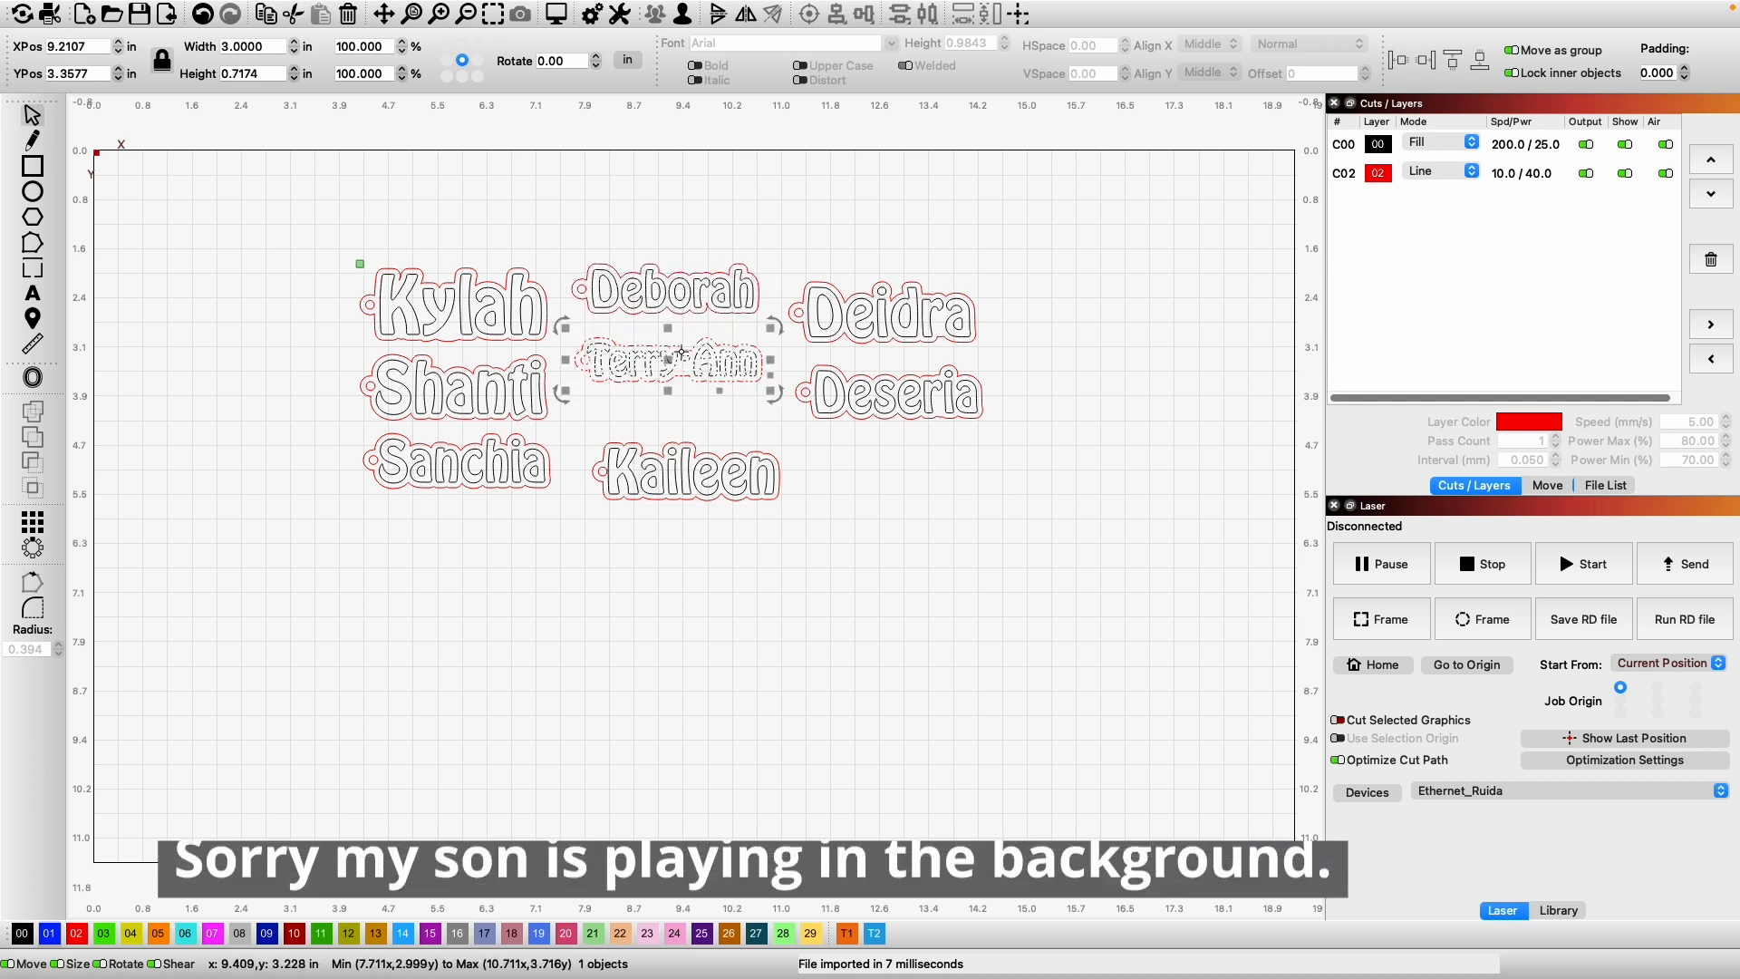
{"action": "left_click_drag", "start_coordinate": [678, 359], "coordinate": [669, 341]}
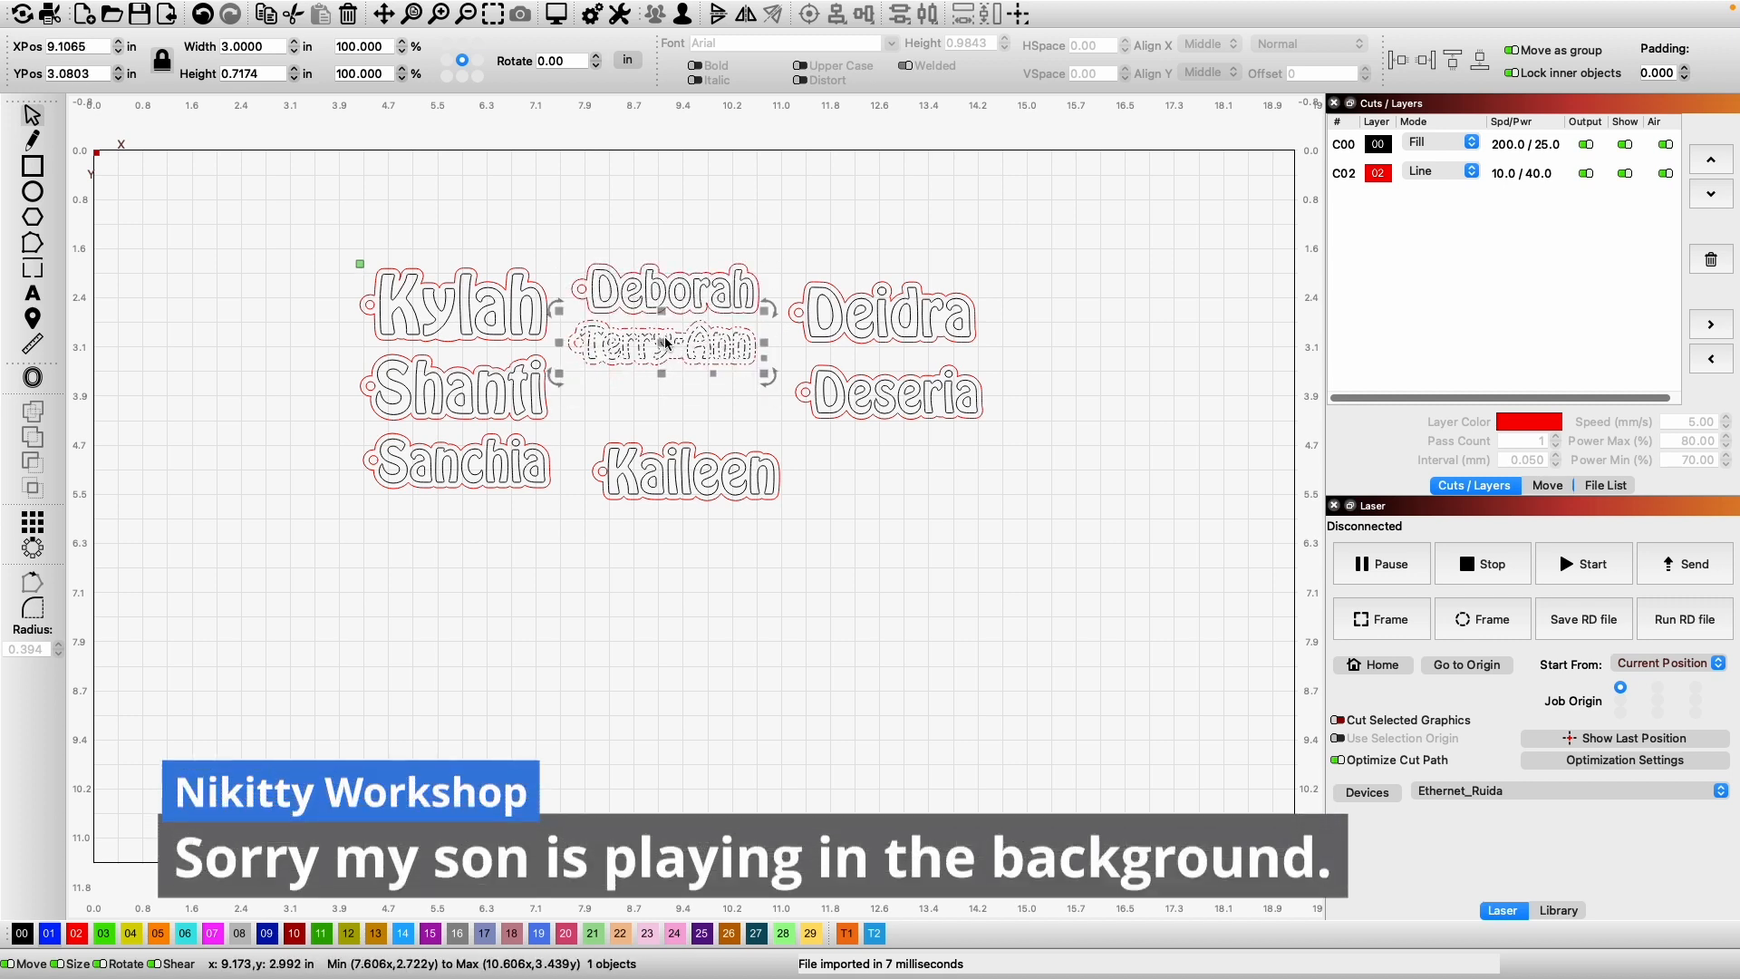
Move the third column's lower keychain into the second column's gap, and shift that column's bottom keychain and the remaining third-column keychain closer in.
{"action": "left_click_drag", "start_coordinate": [849, 401], "coordinate": [623, 410]}
{"action": "mouse_move", "coordinate": [675, 472]}
{"action": "left_mouse_down"}
{"action": "mouse_move", "coordinate": [644, 469]}
{"action": "mouse_move", "coordinate": [658, 472]}
{"action": "left_mouse_up"}
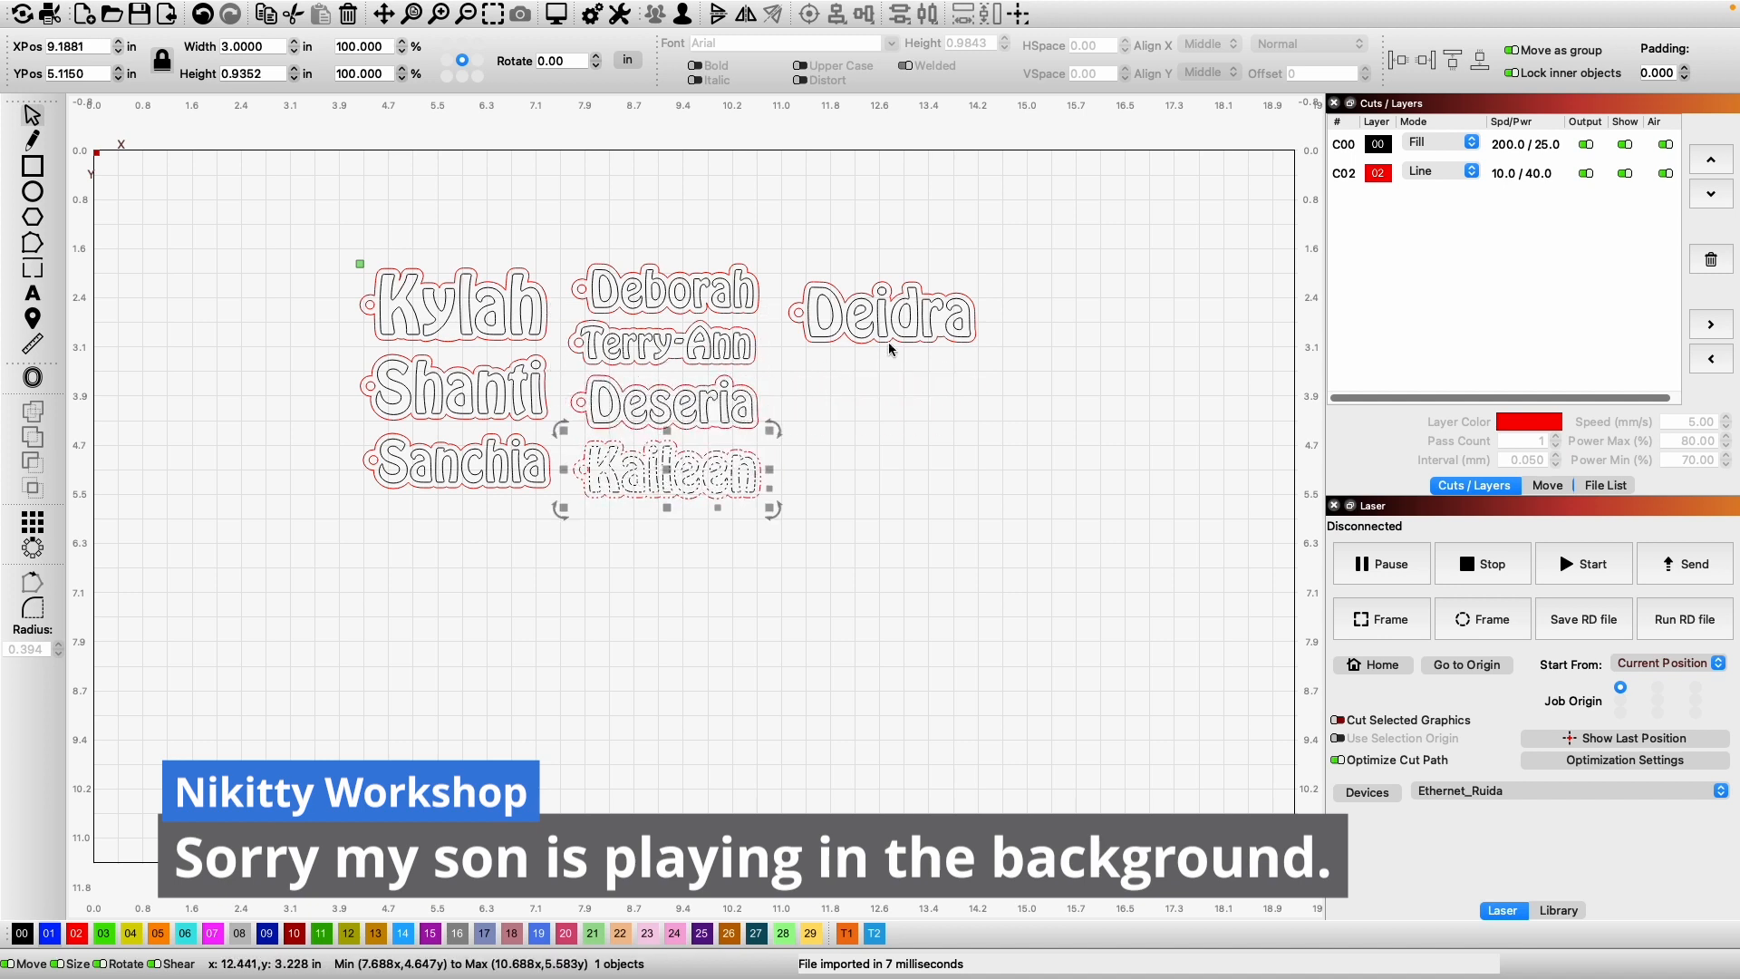
{"action": "left_click", "coordinate": [923, 327]}
{"action": "mouse_move", "coordinate": [923, 327]}
{"action": "left_mouse_down"}
{"action": "mouse_move", "coordinate": [906, 309]}
{"action": "mouse_move", "coordinate": [906, 337]}
{"action": "left_mouse_up"}
{"action": "left_click", "coordinate": [916, 381]}
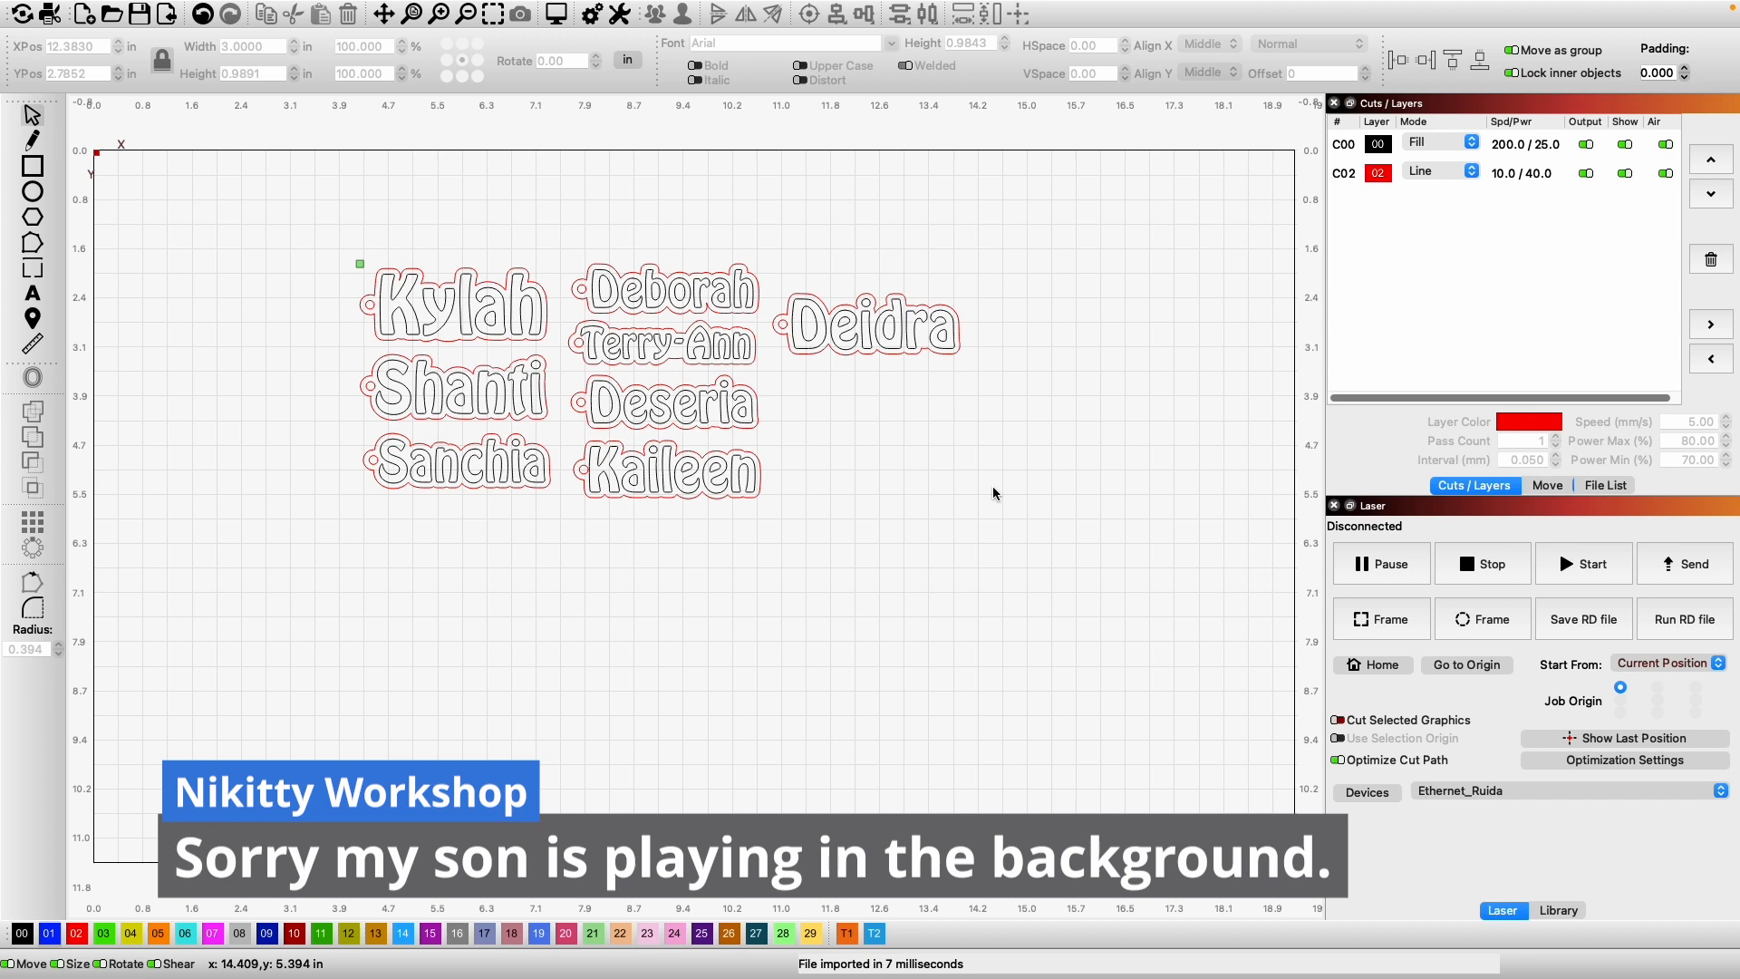
Save the project as Des in the Name_Keychain folder, replacing the existing file.
{"action": "left_click", "coordinate": [140, 15]}
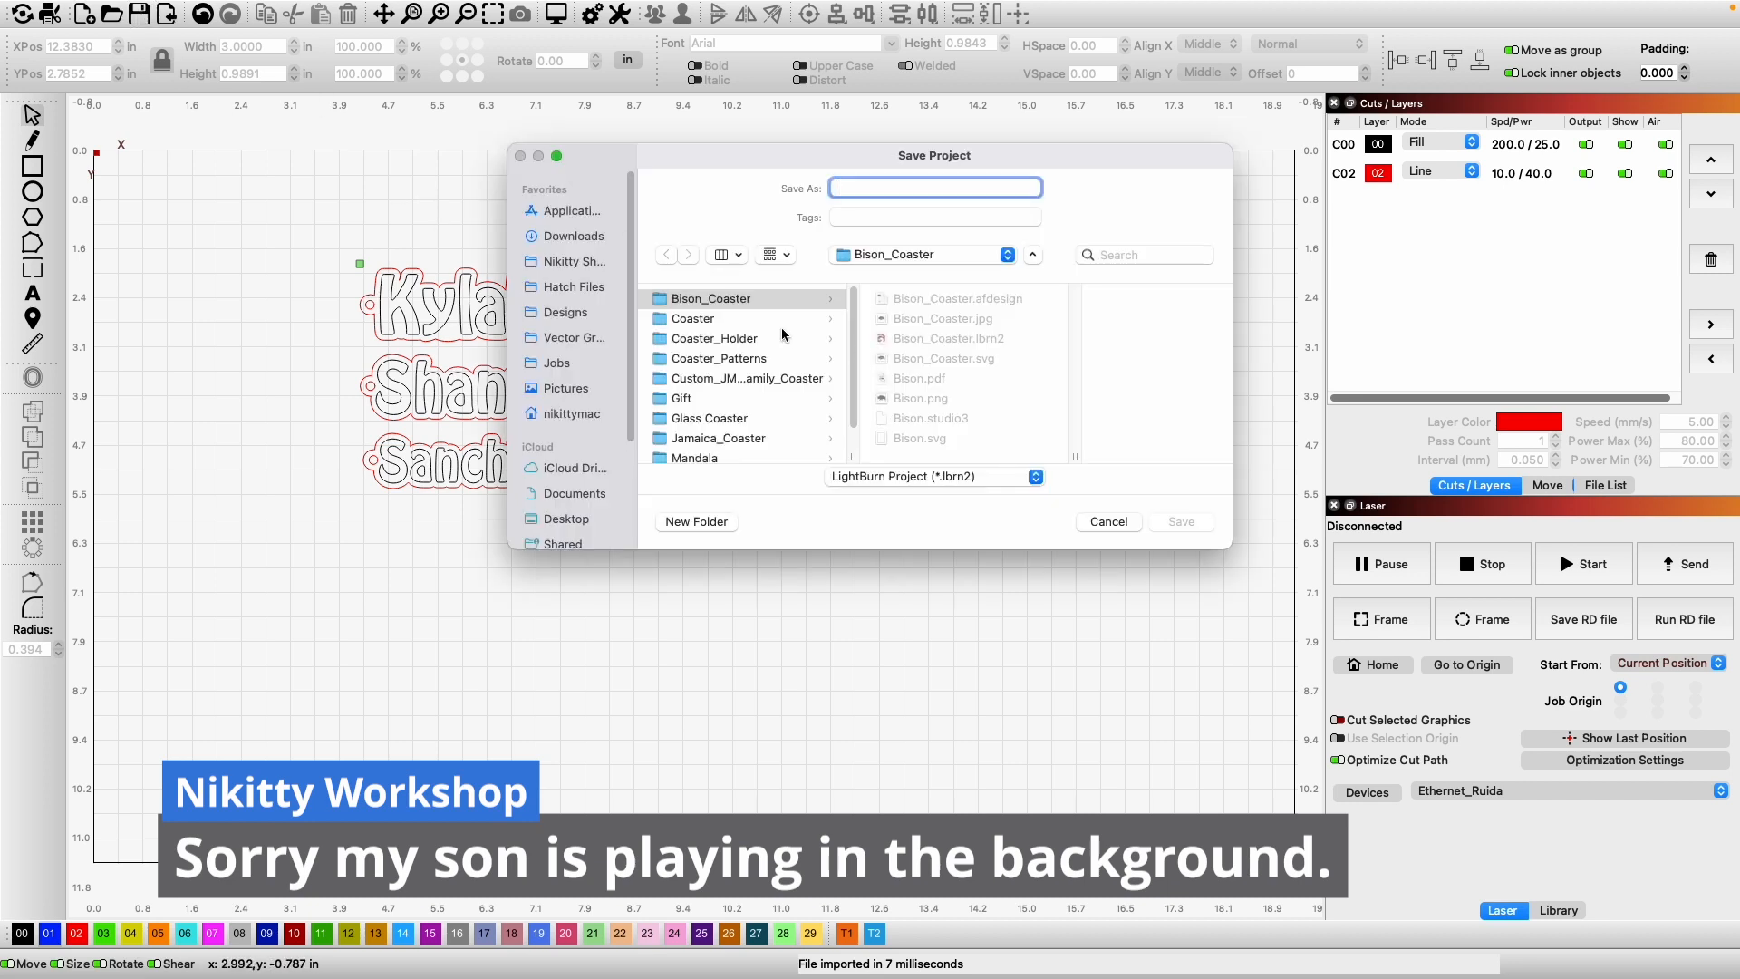
{"action": "left_click", "coordinate": [949, 261]}
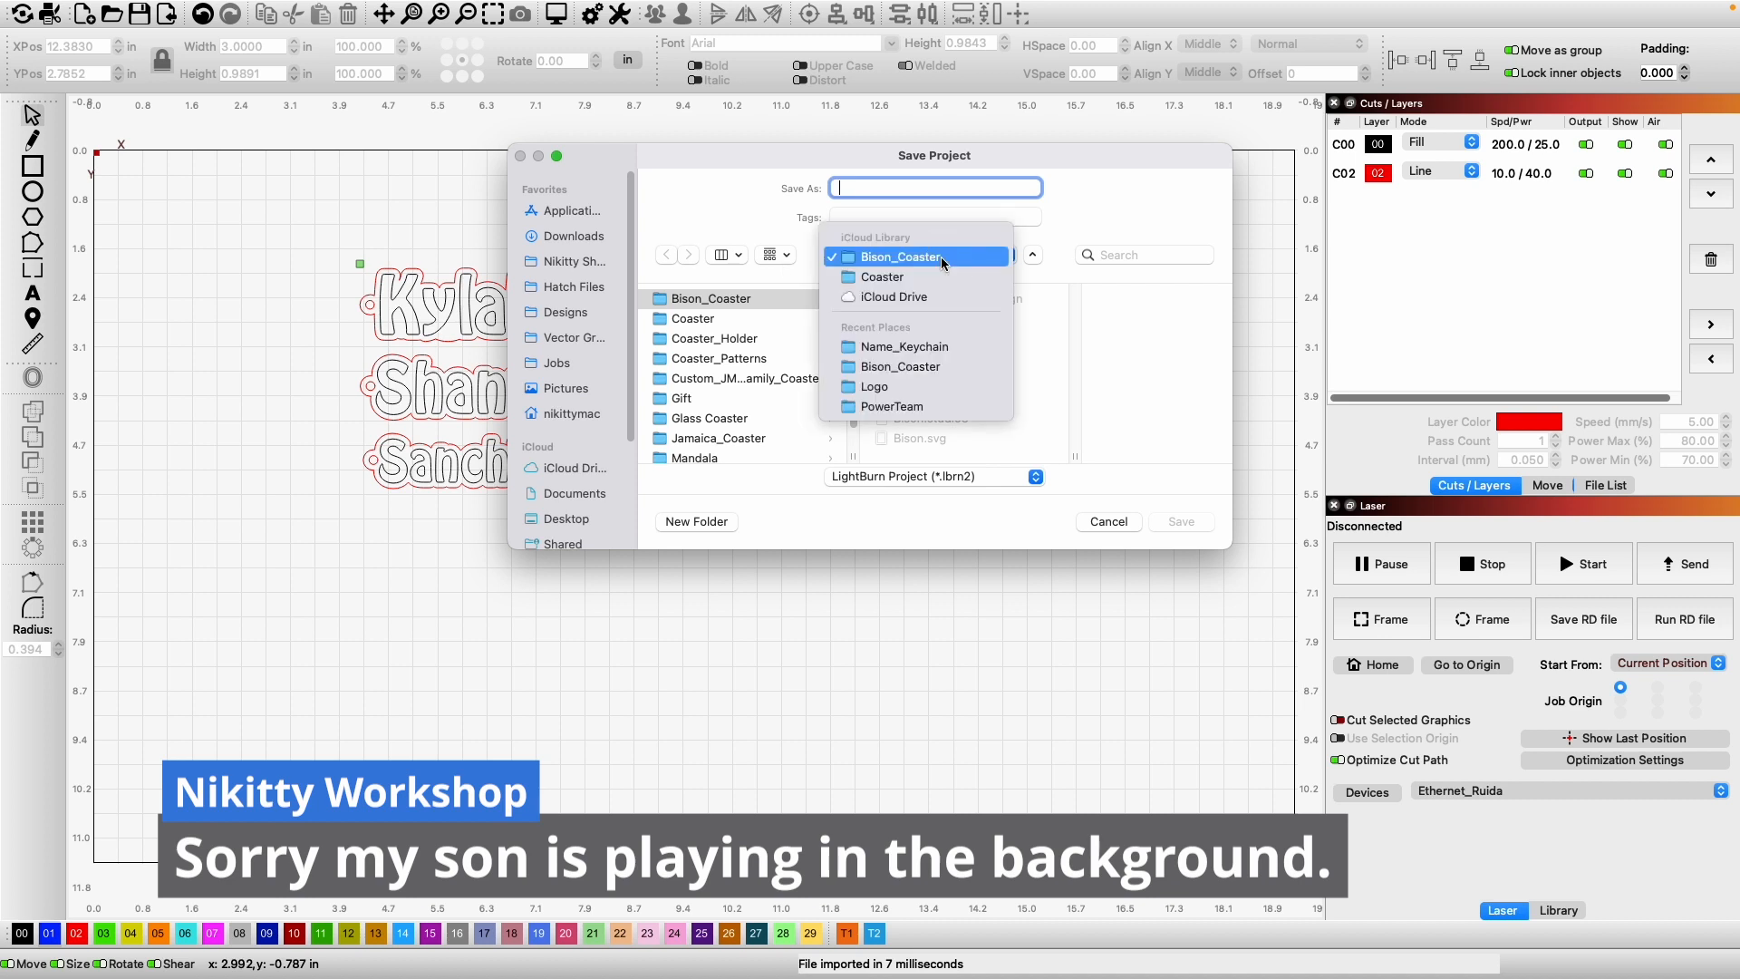
{"action": "left_click", "coordinate": [938, 350]}
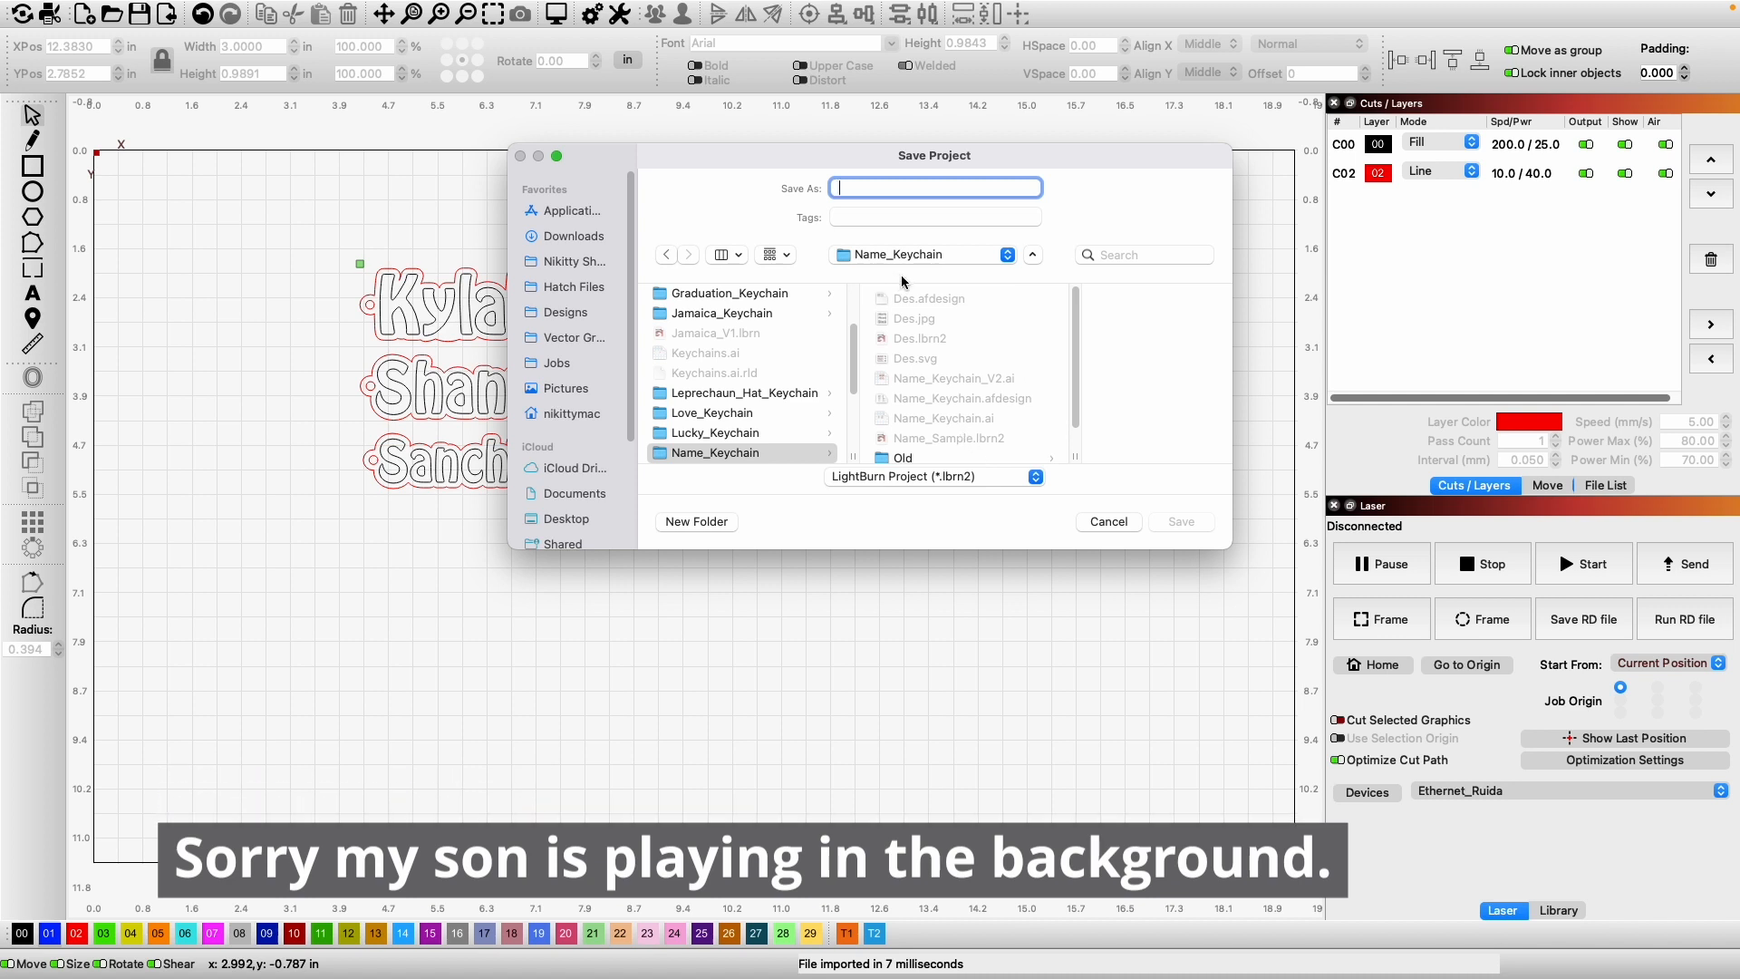
{"action": "type", "text": "Des"}
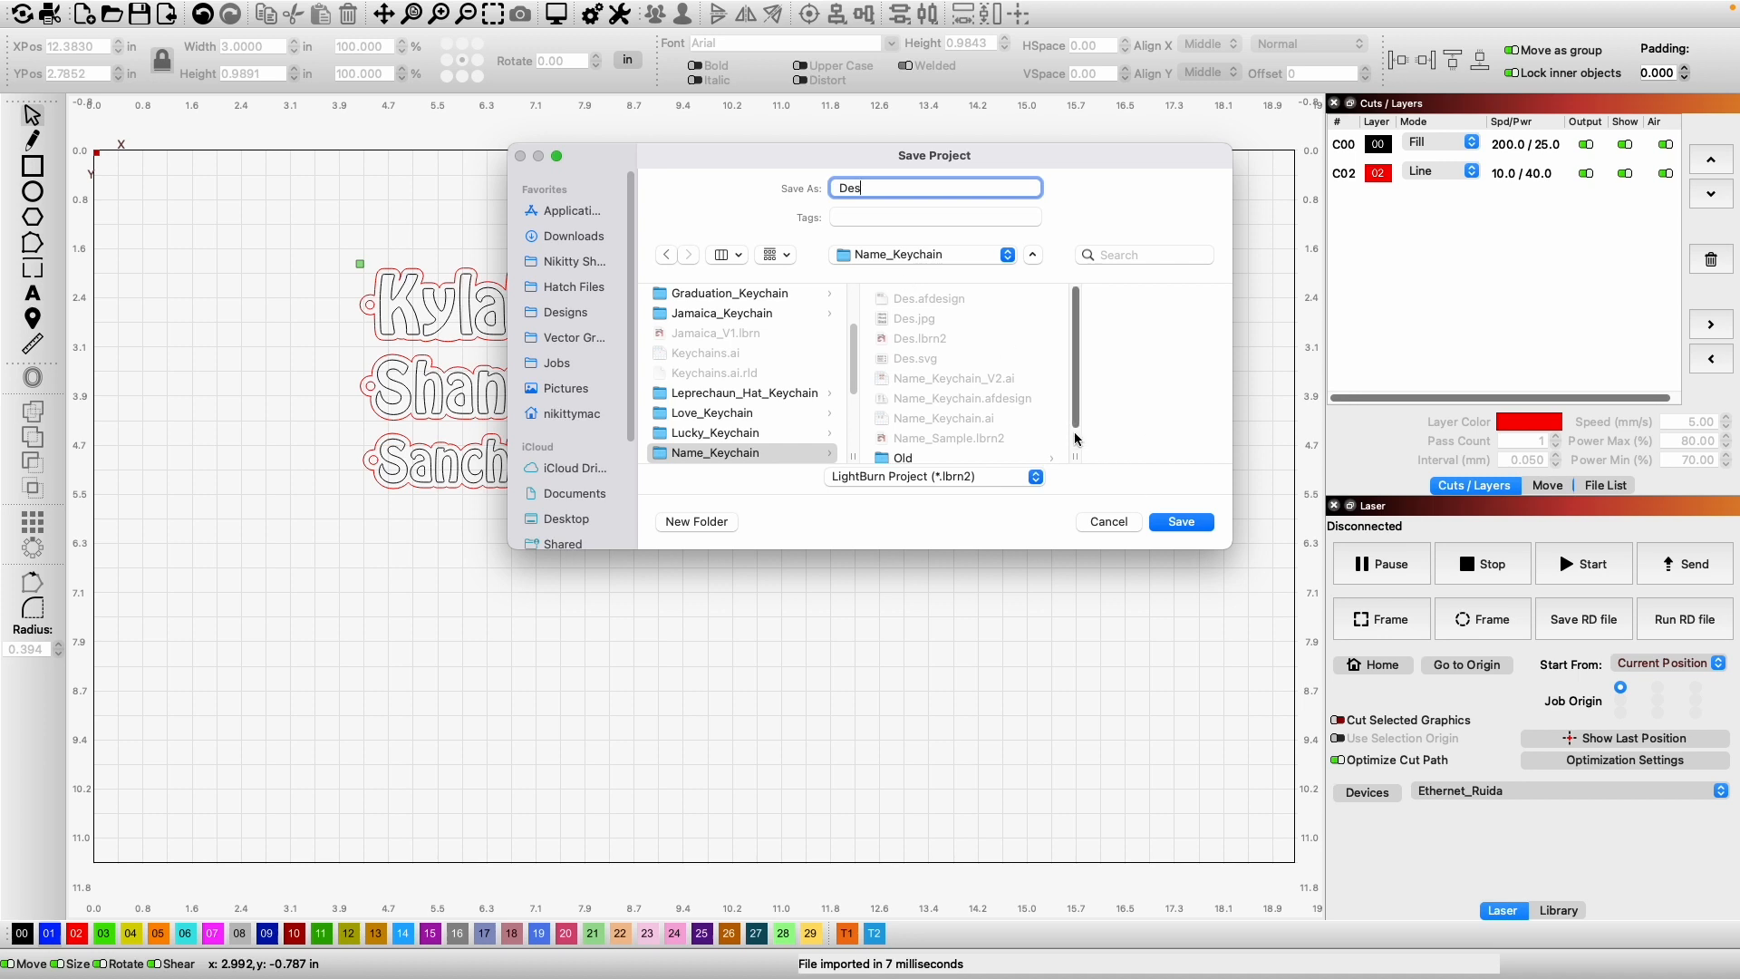
{"action": "left_click", "coordinate": [1181, 523]}
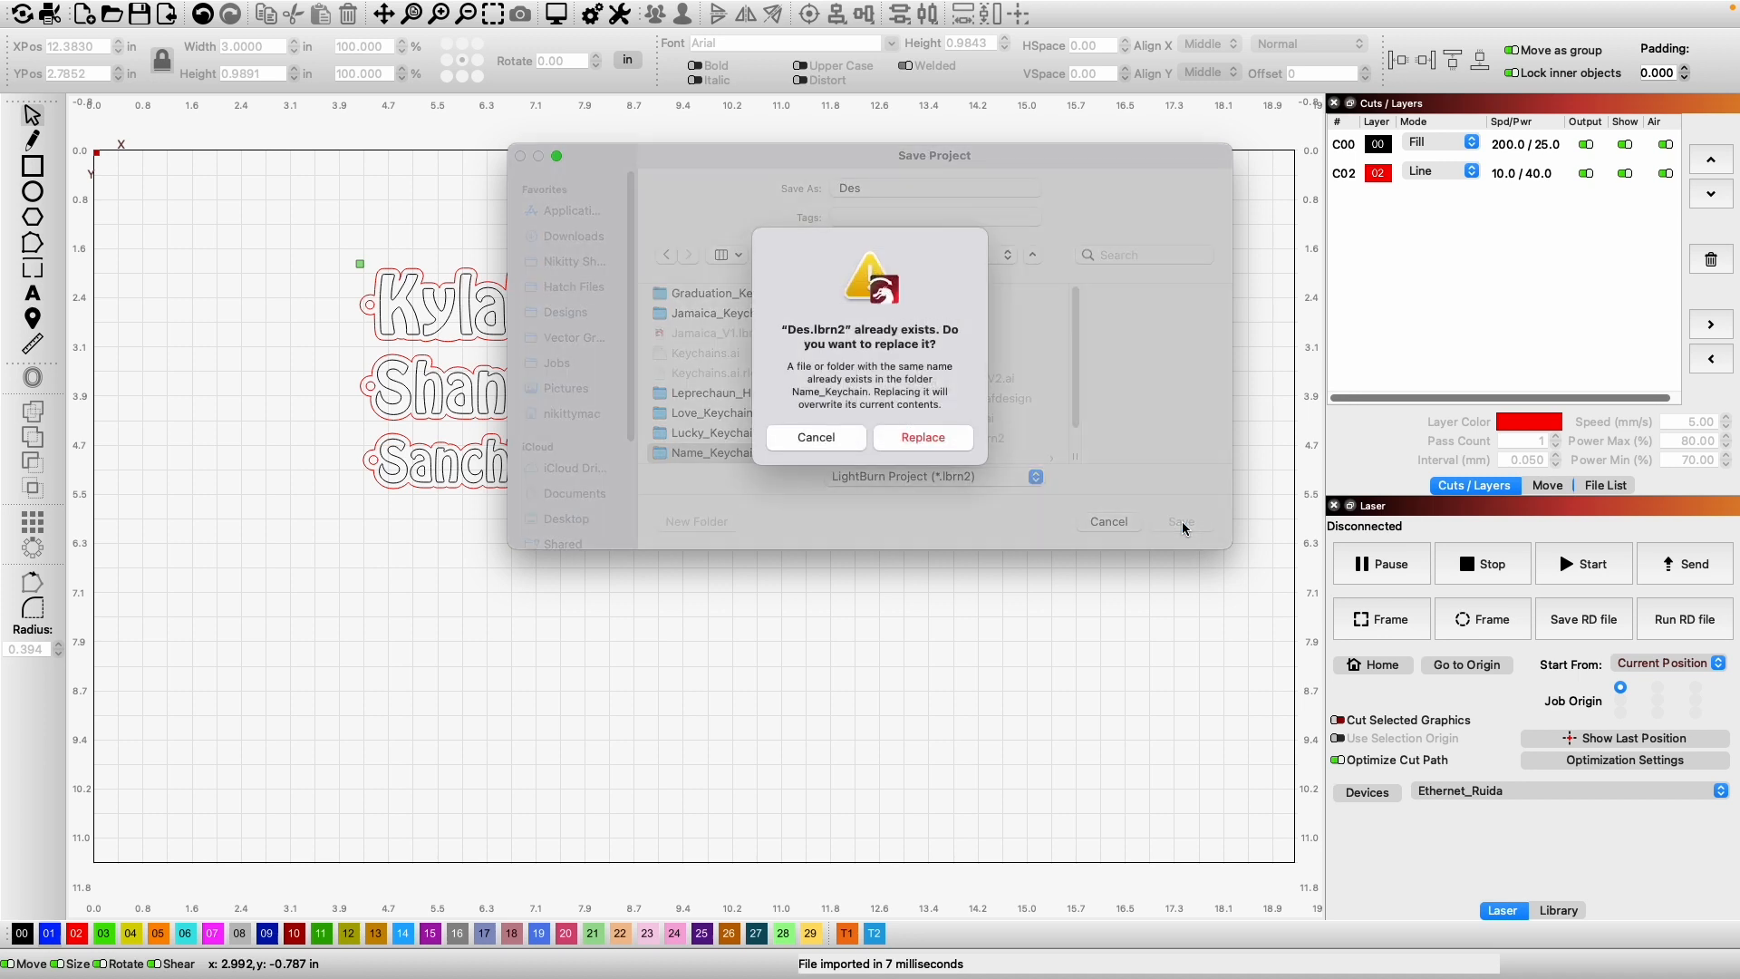
{"action": "left_click", "coordinate": [909, 439]}
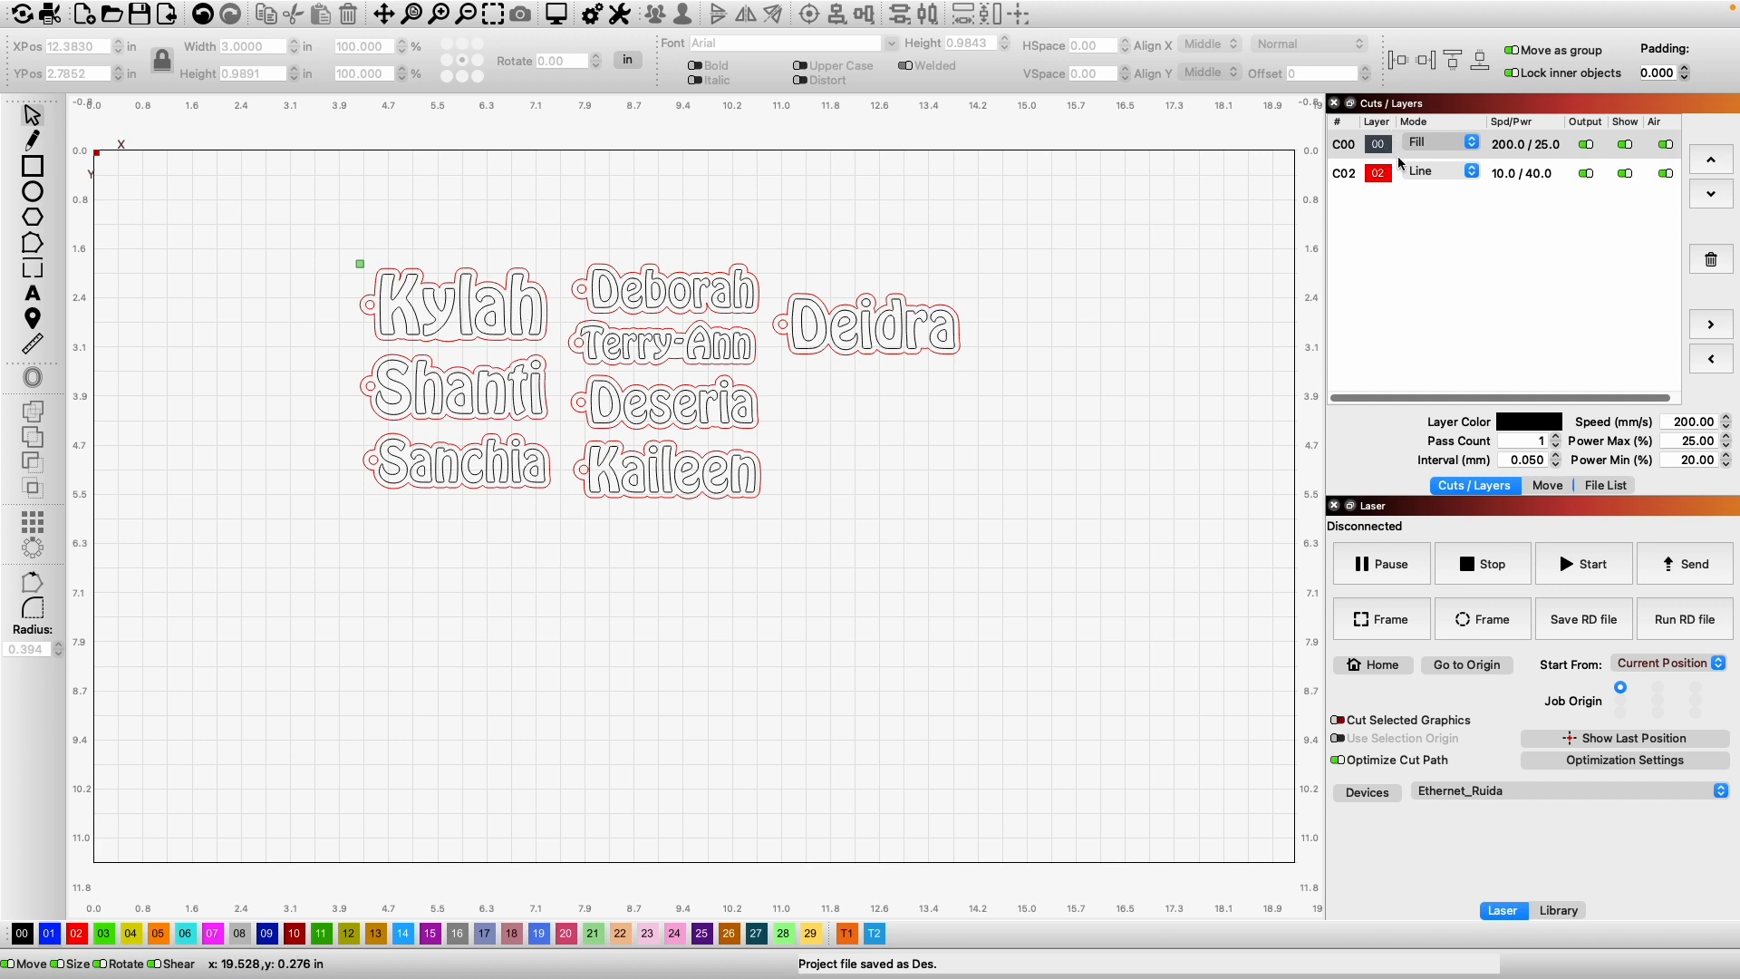
Check the mode choices of both layers, keeping Fill for C00 and Line for C02.
{"action": "left_click", "coordinate": [1455, 148]}
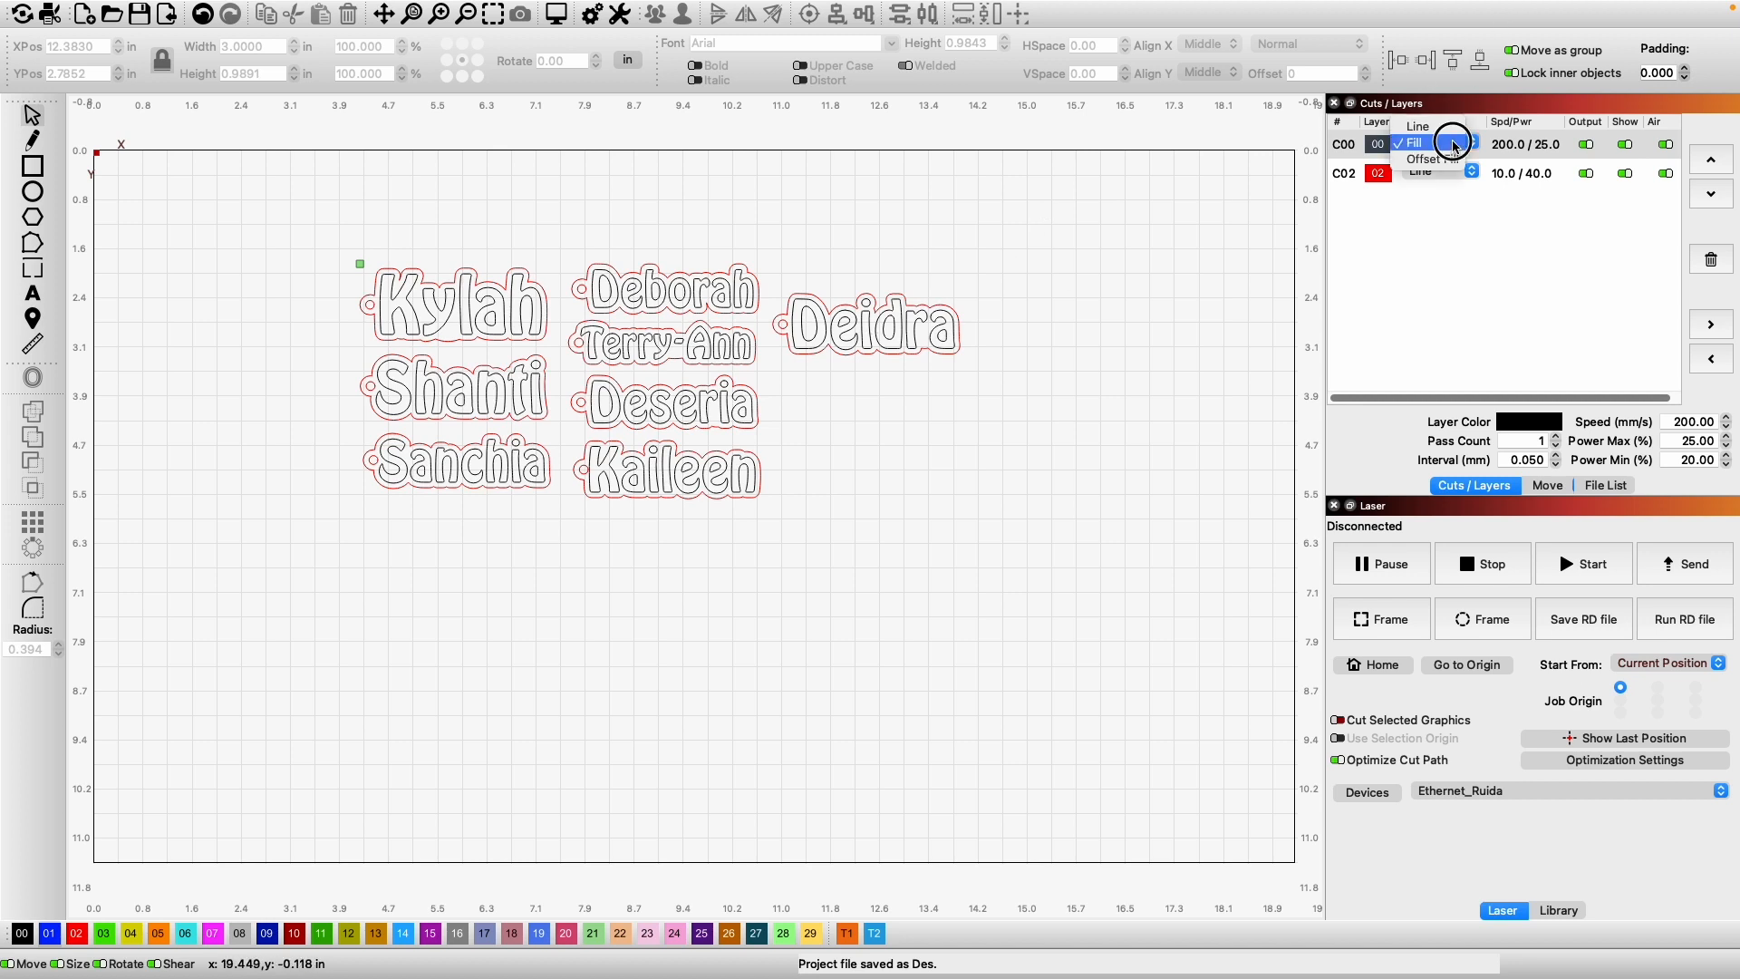
{"action": "left_click", "coordinate": [1455, 145]}
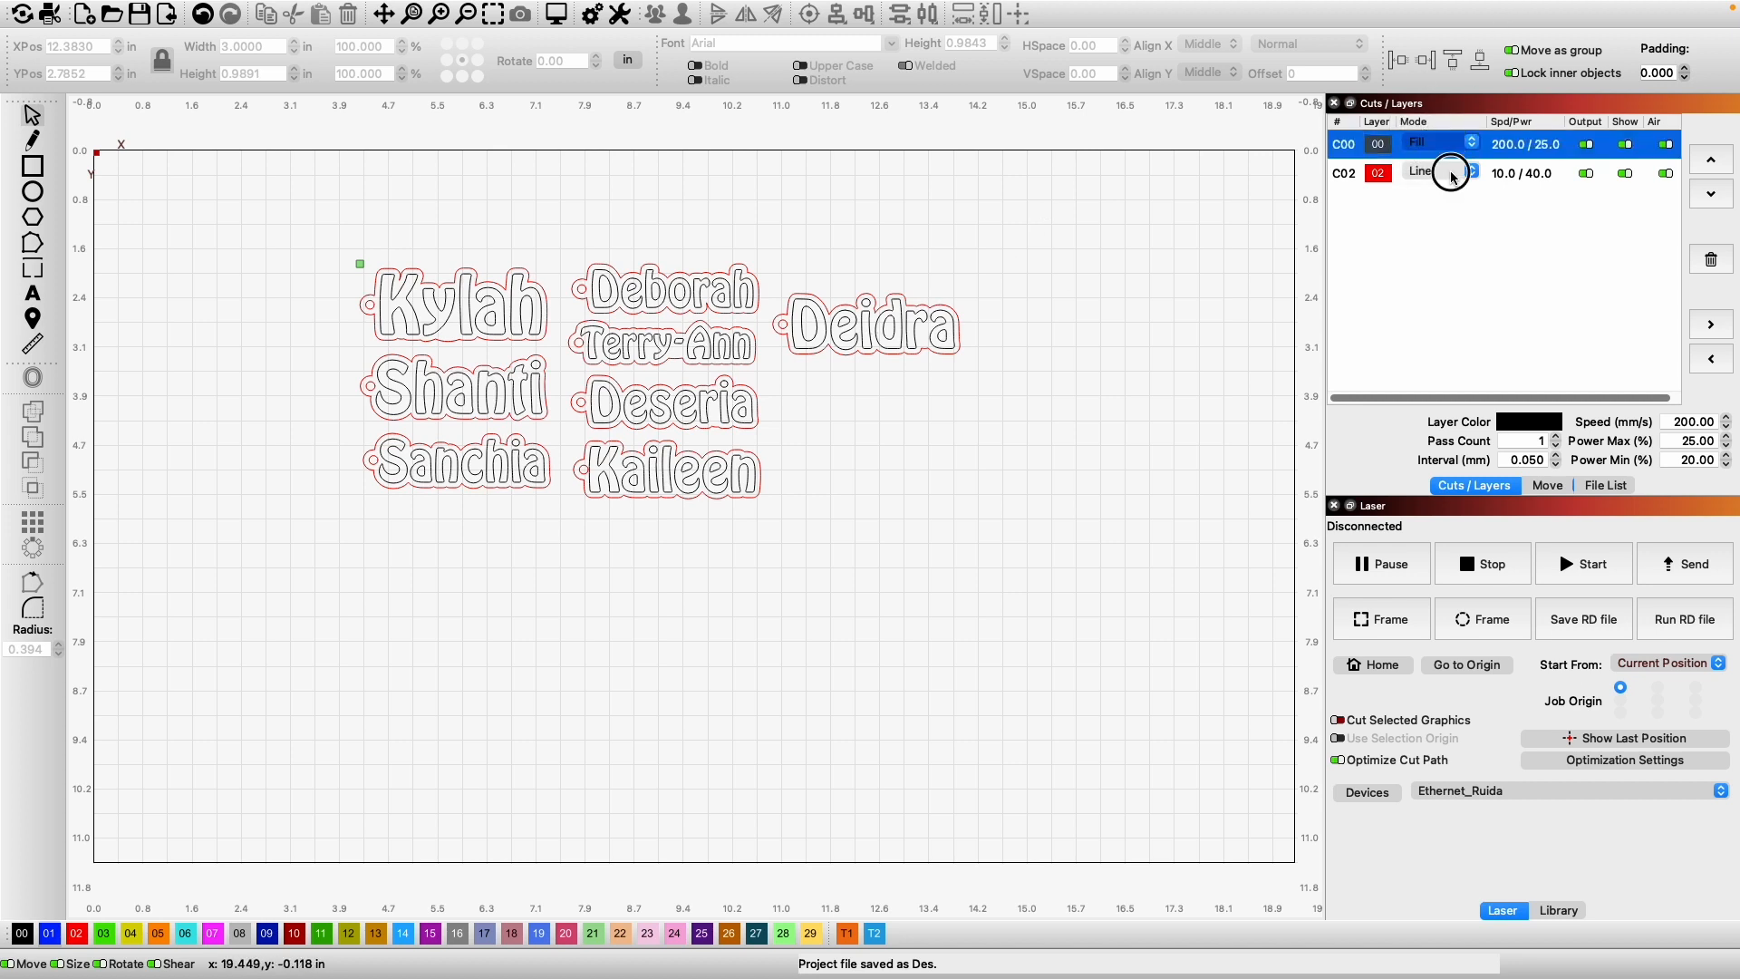
{"action": "left_click", "coordinate": [1452, 176]}
{"action": "left_click", "coordinate": [1452, 173]}
Examine the material library's 1/8" Alder Wood Cut and Scan presets alongside the matching line and fill layers.
{"action": "left_click", "coordinate": [1551, 910]}
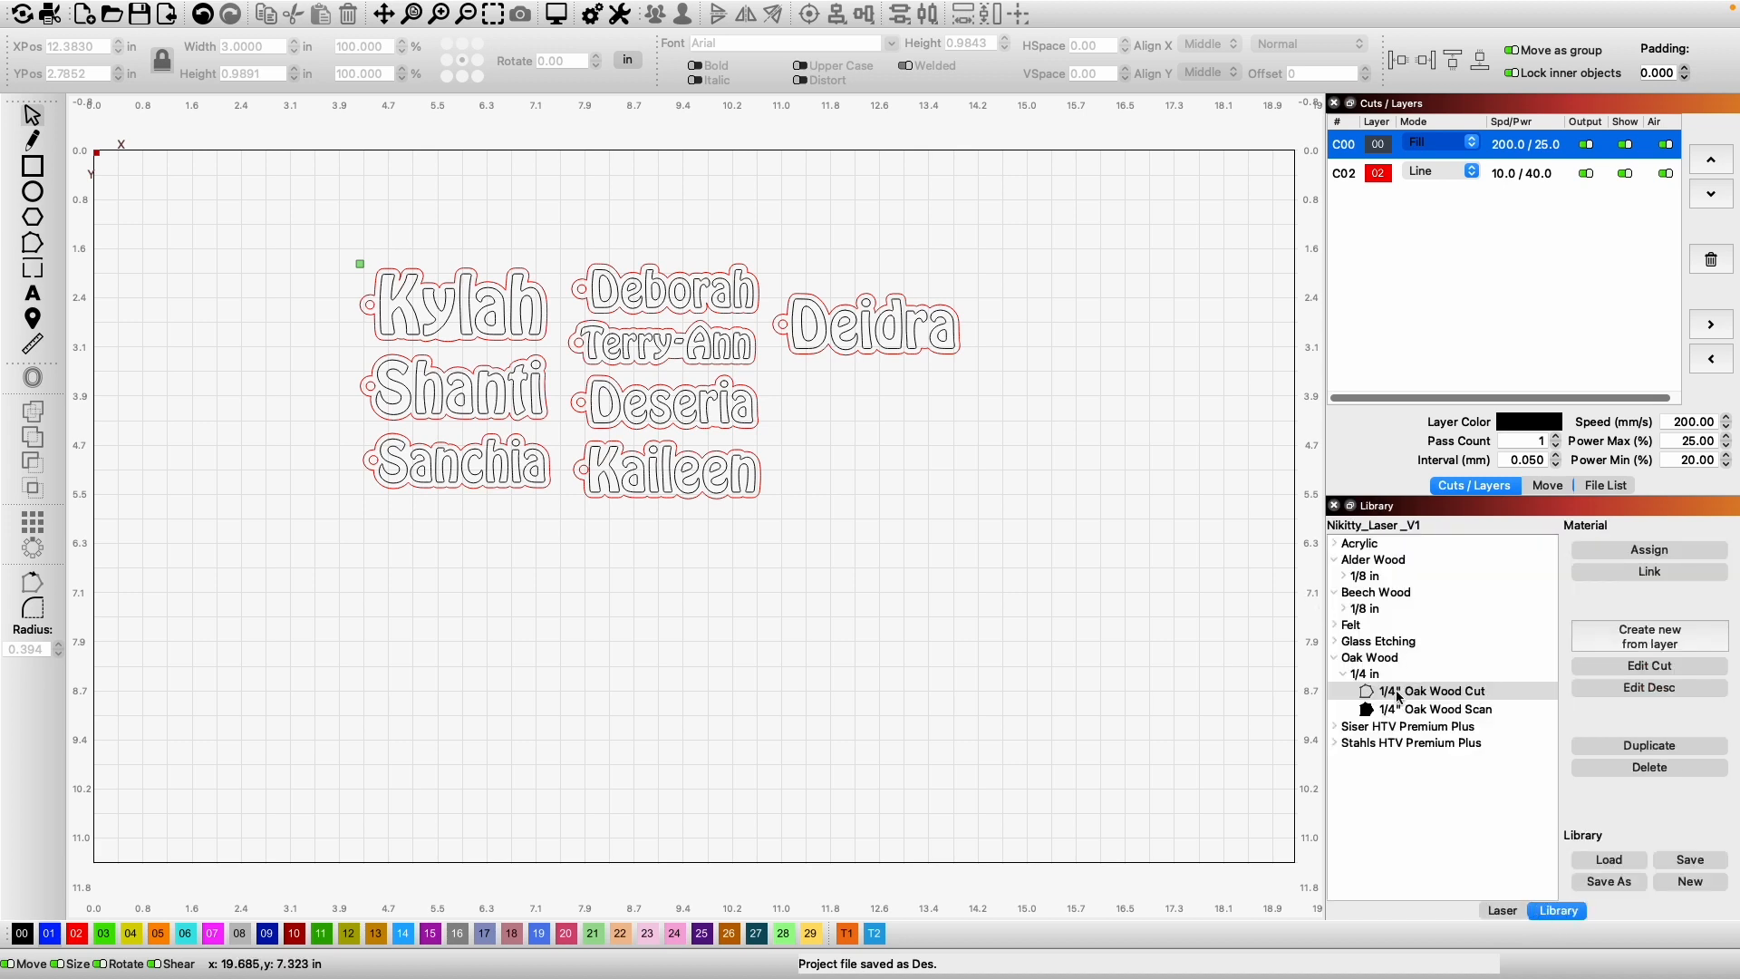
{"action": "left_click", "coordinate": [1350, 675]}
{"action": "left_click", "coordinate": [1345, 675]}
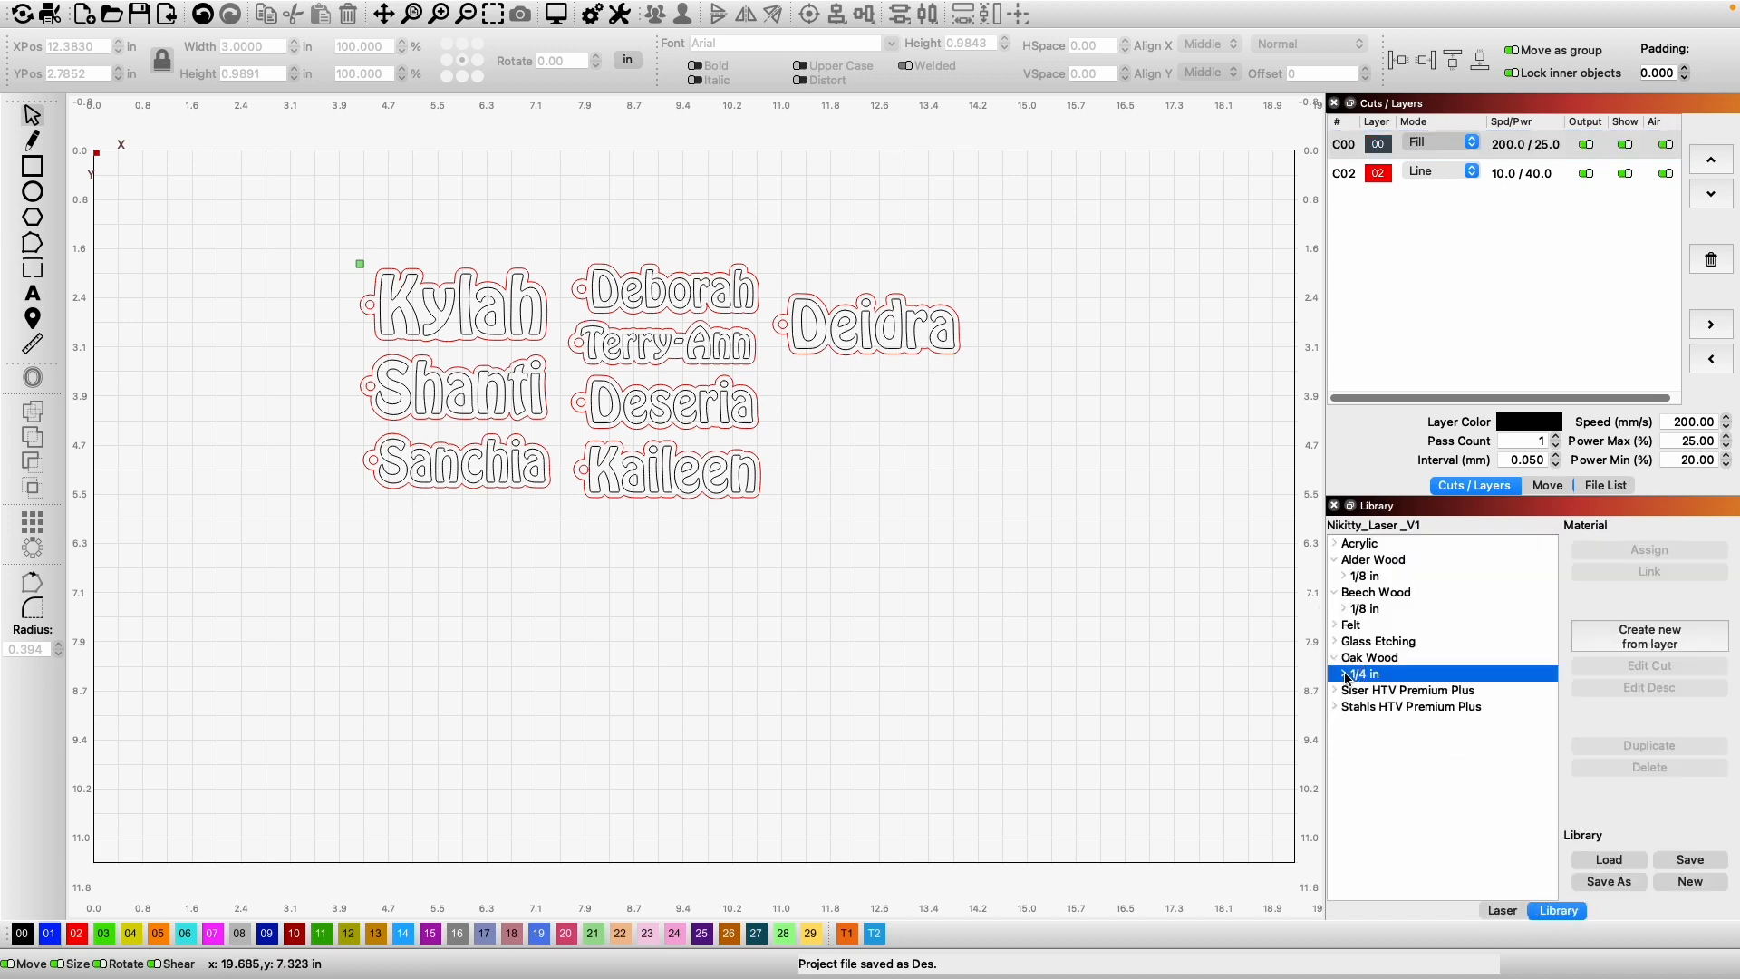
{"action": "left_click", "coordinate": [1346, 578]}
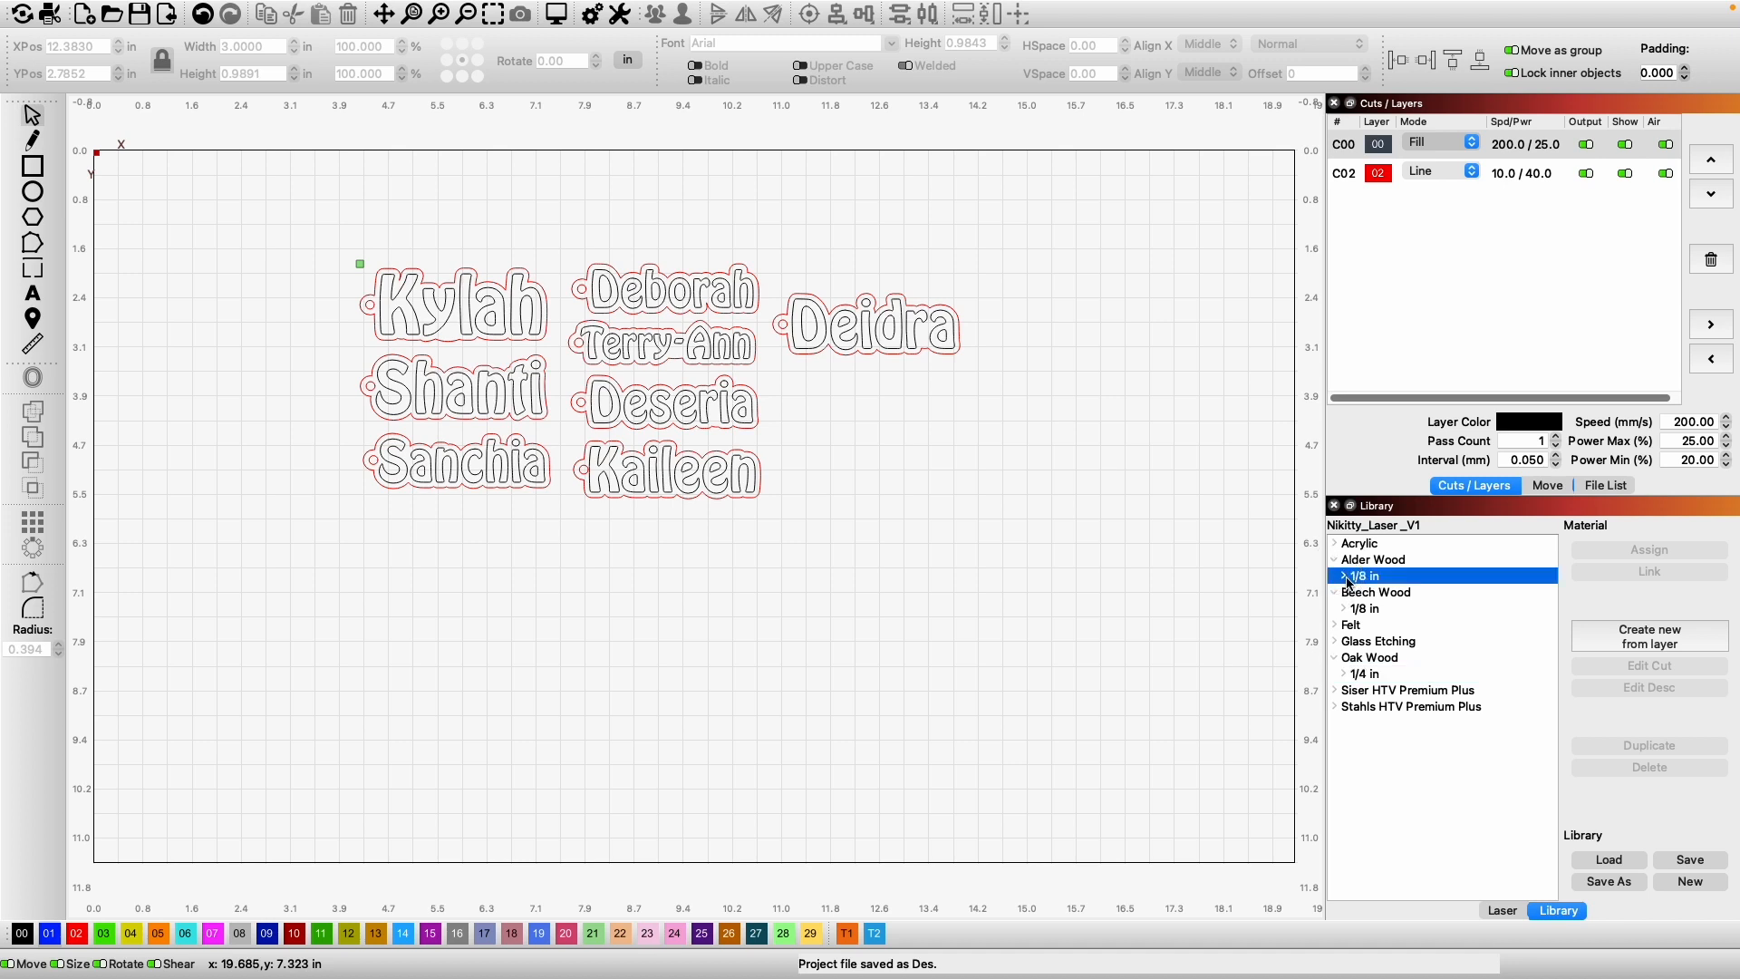
{"action": "left_click", "coordinate": [1344, 576]}
{"action": "left_click", "coordinate": [1449, 595]}
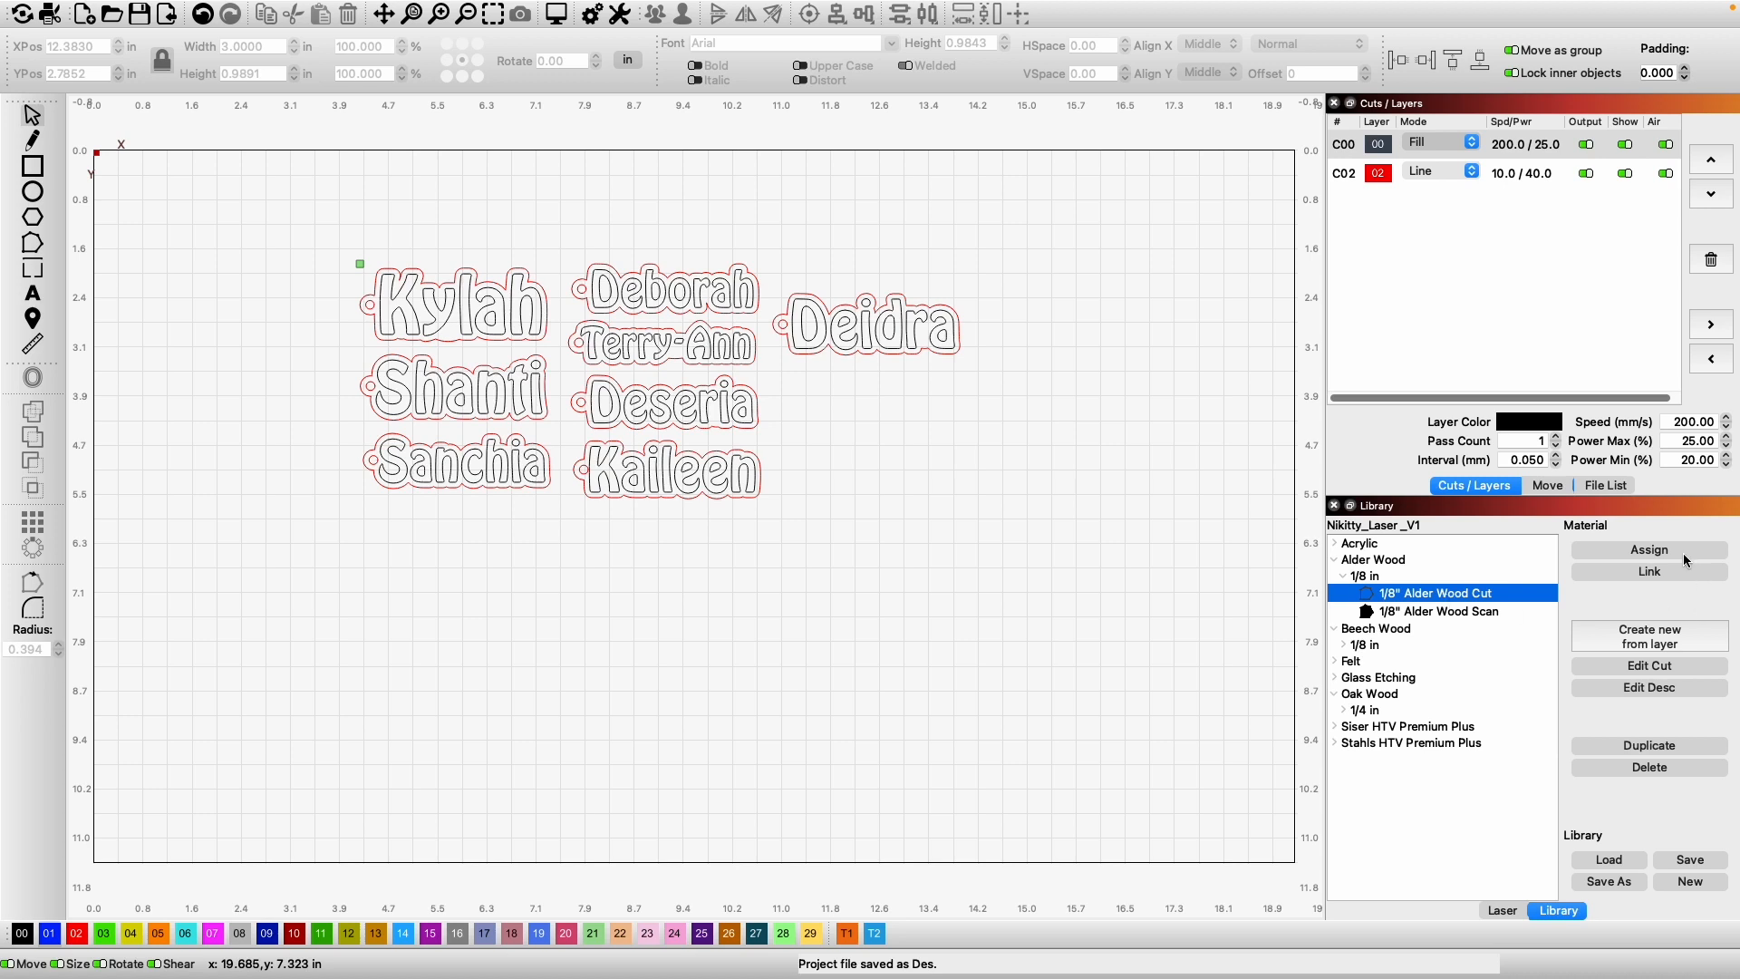
{"action": "left_click", "coordinate": [1450, 612]}
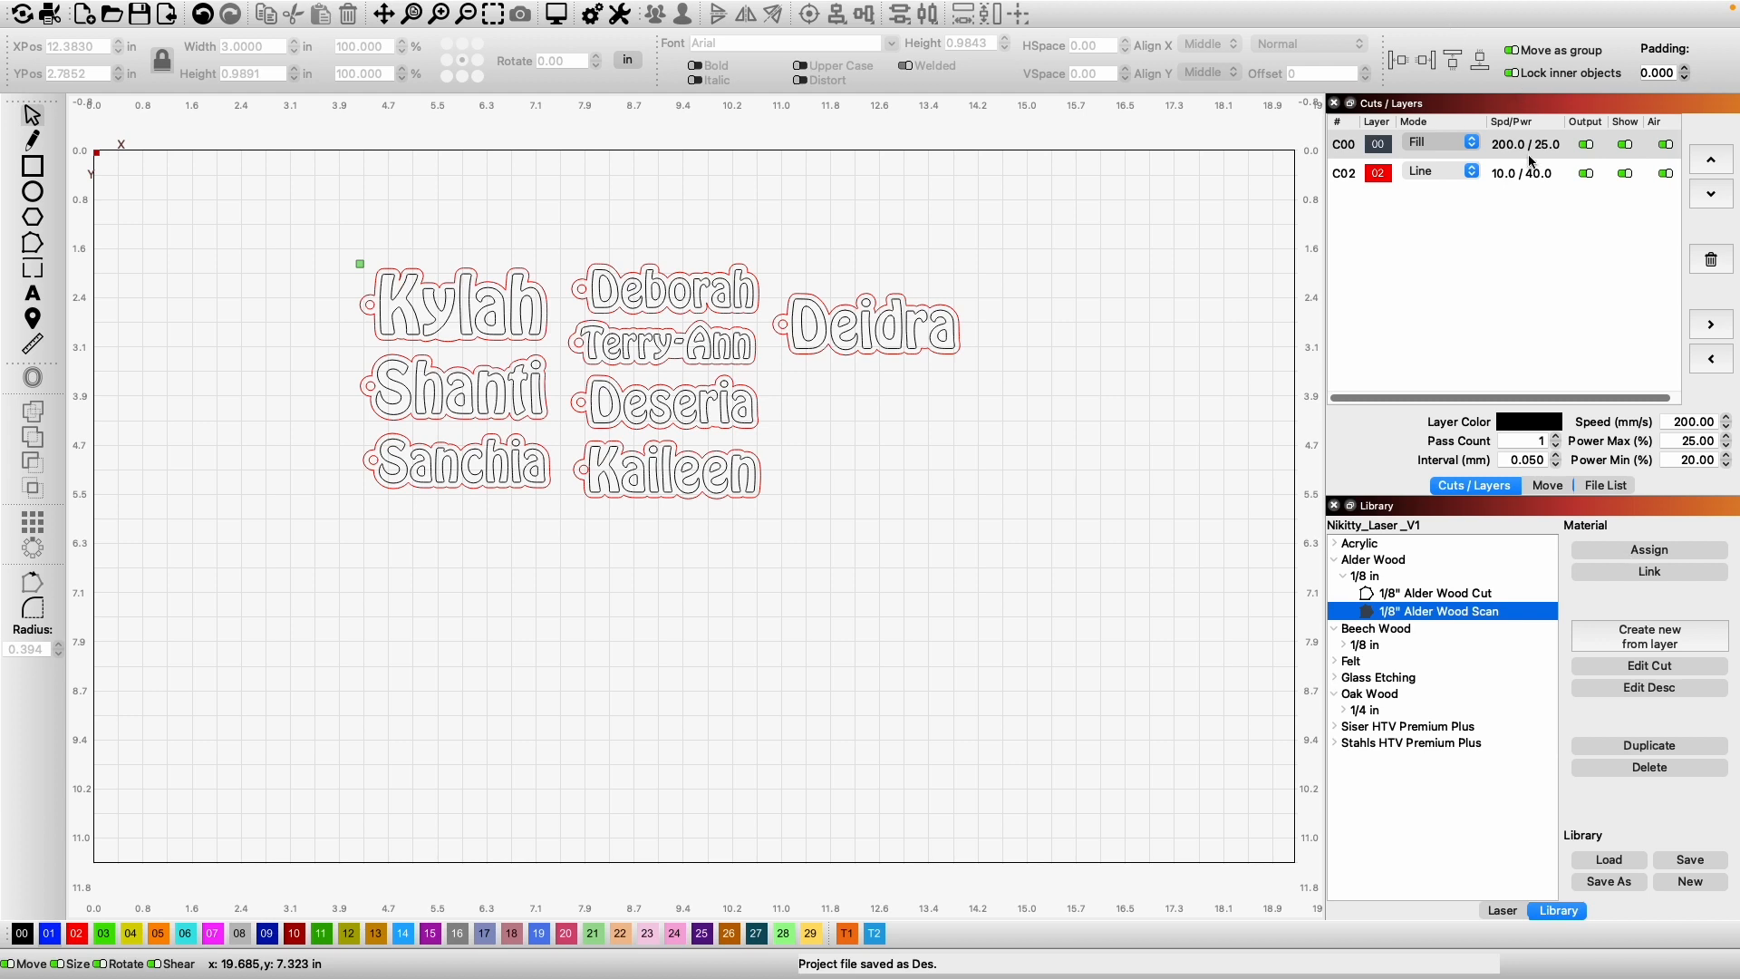
{"action": "left_click", "coordinate": [1509, 176]}
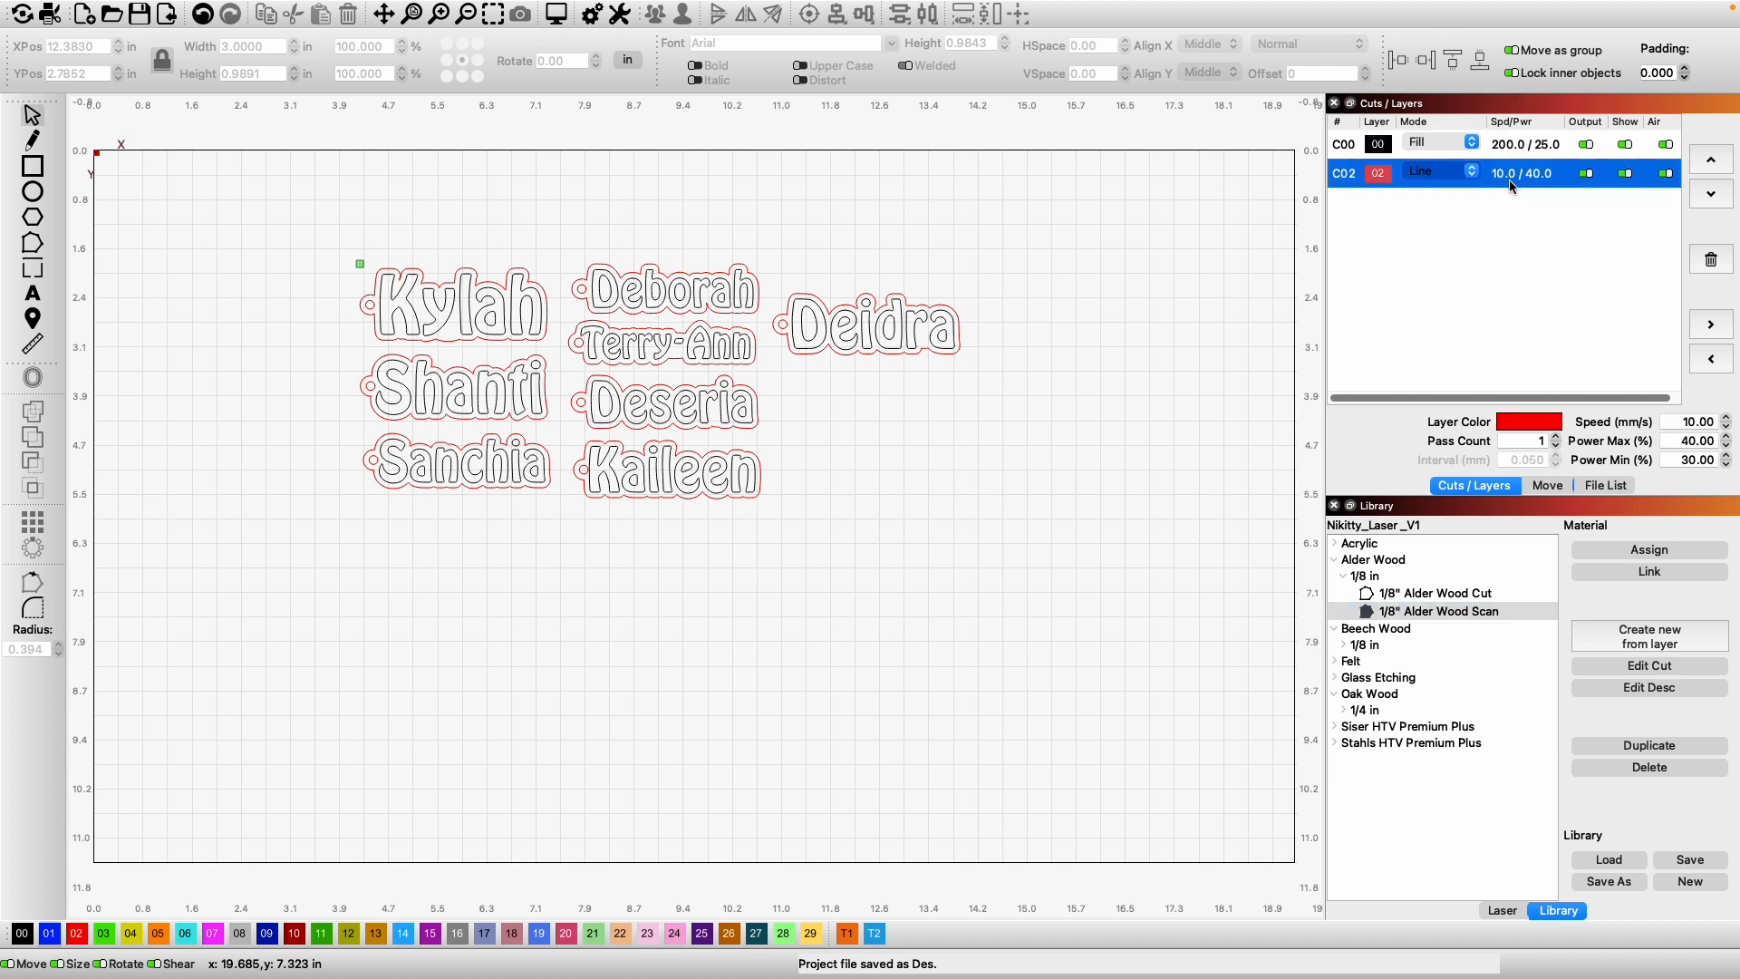
{"action": "left_click", "coordinate": [1468, 594]}
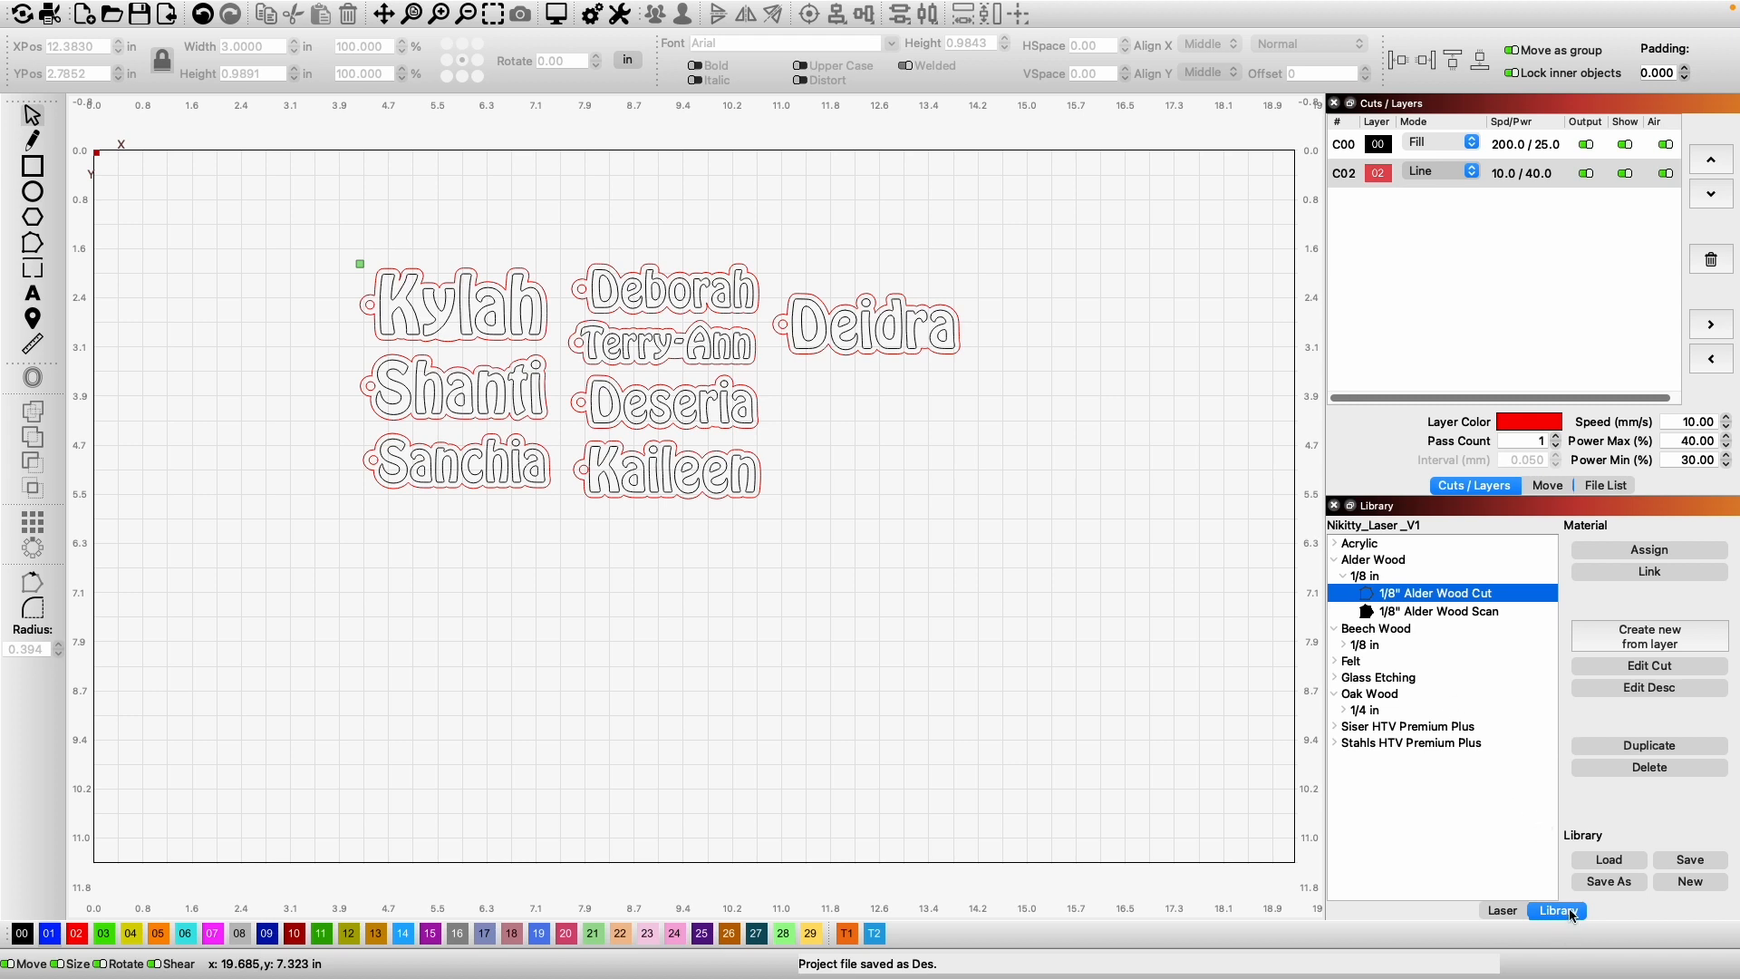
Return to the laser controls and review the speed and power settings of layers C00 and C02.
{"action": "left_click", "coordinate": [1502, 911]}
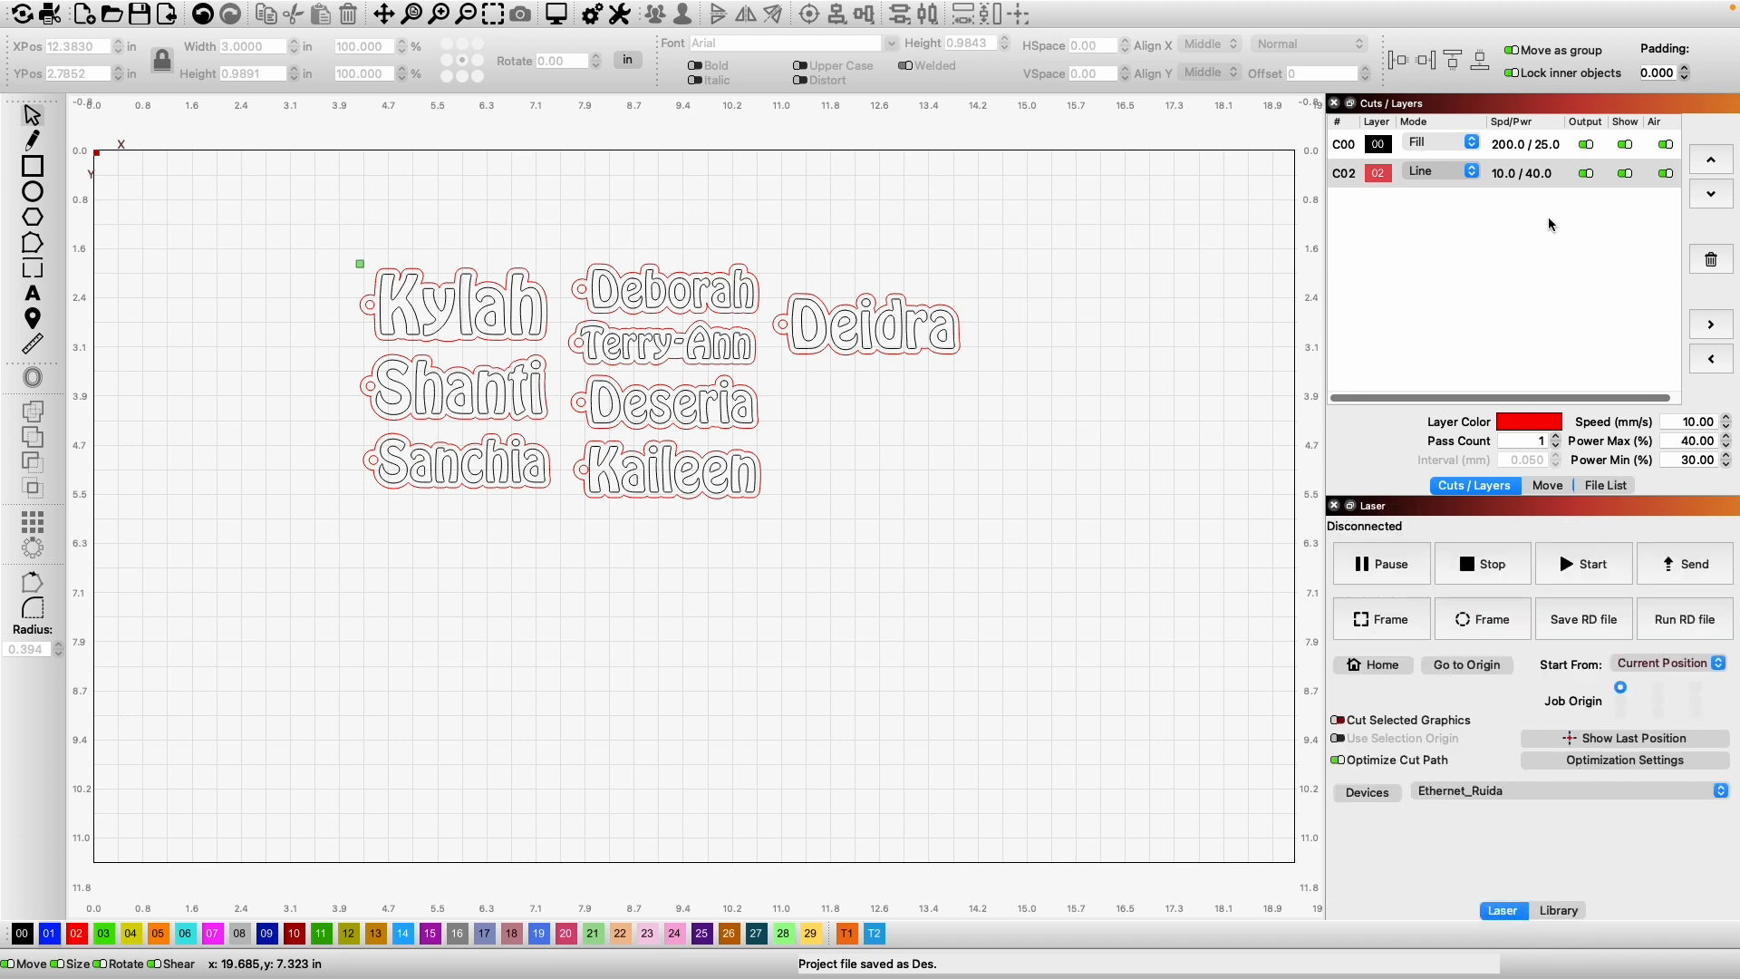
{"action": "left_click", "coordinate": [1535, 154]}
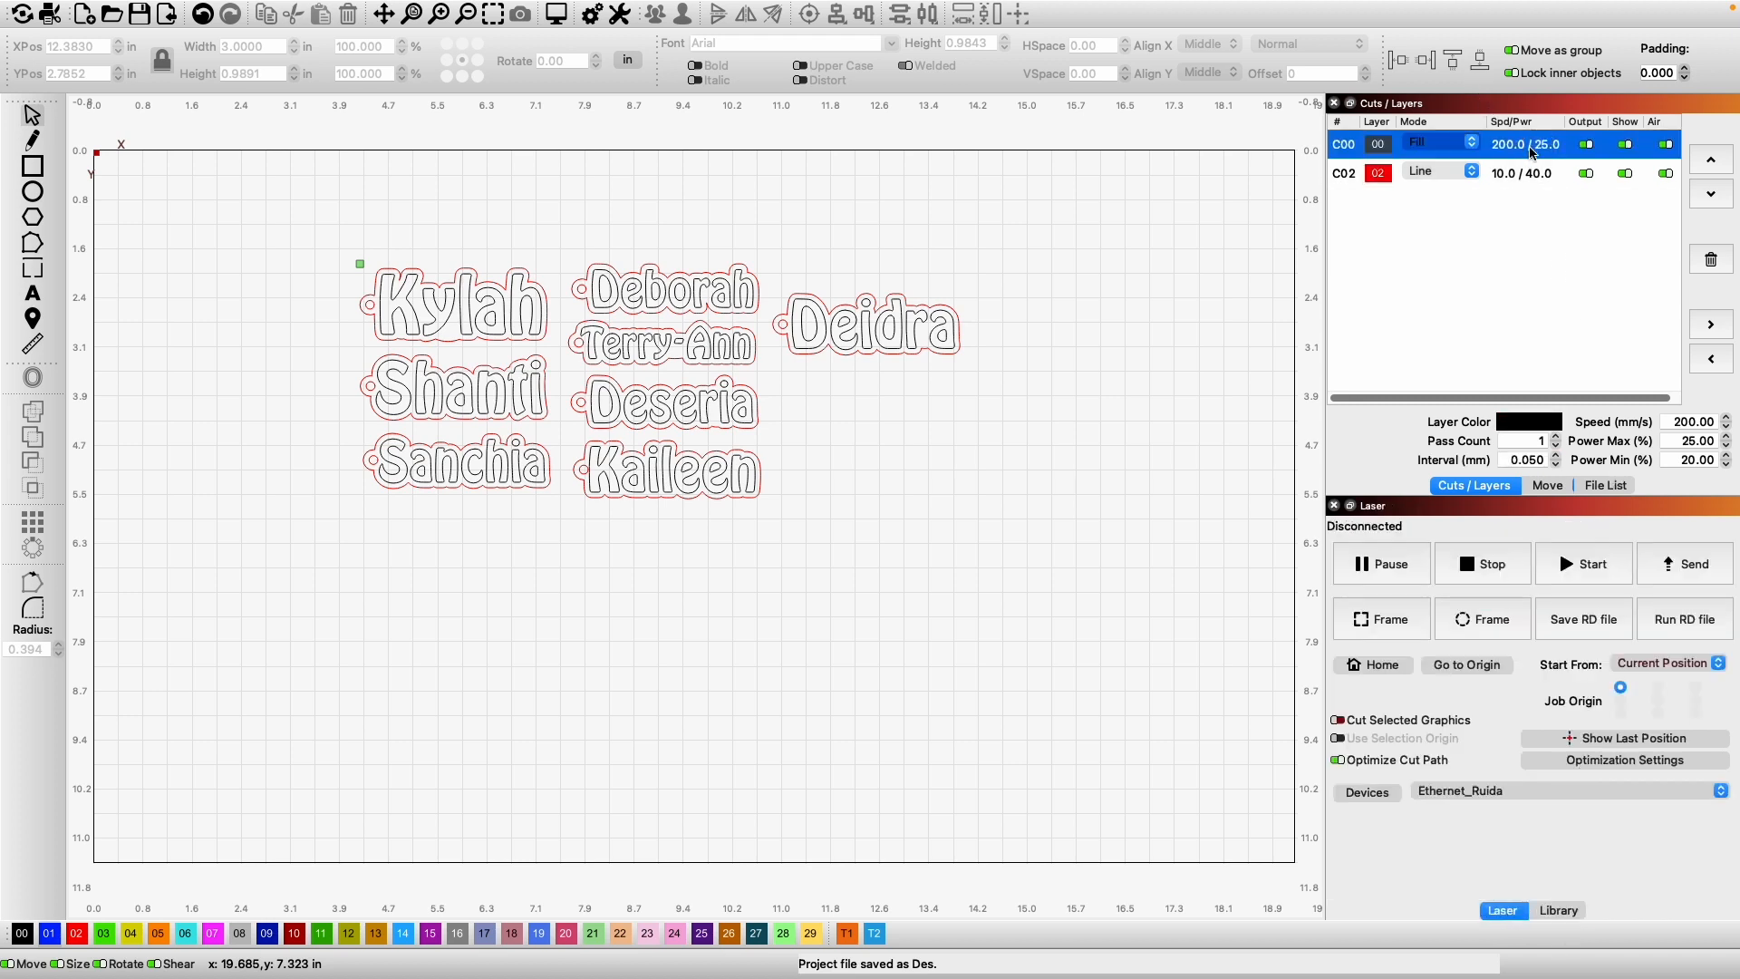
{"action": "left_click", "coordinate": [1519, 177]}
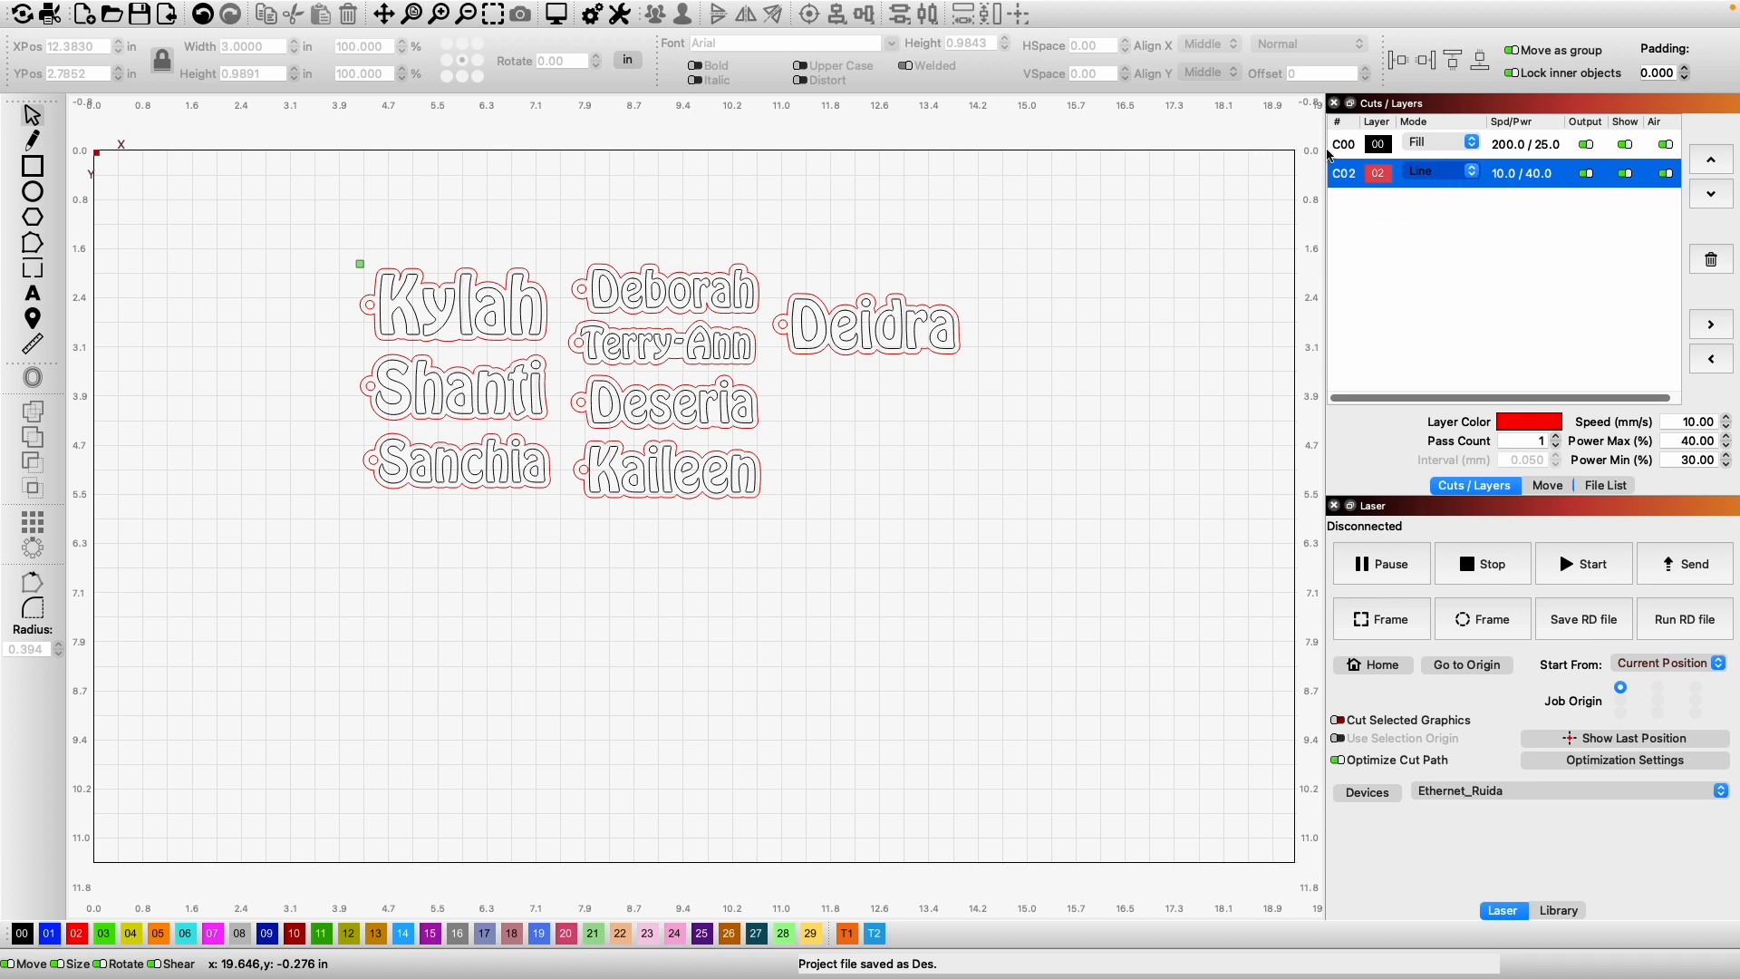
{"action": "left_click", "coordinate": [892, 480]}
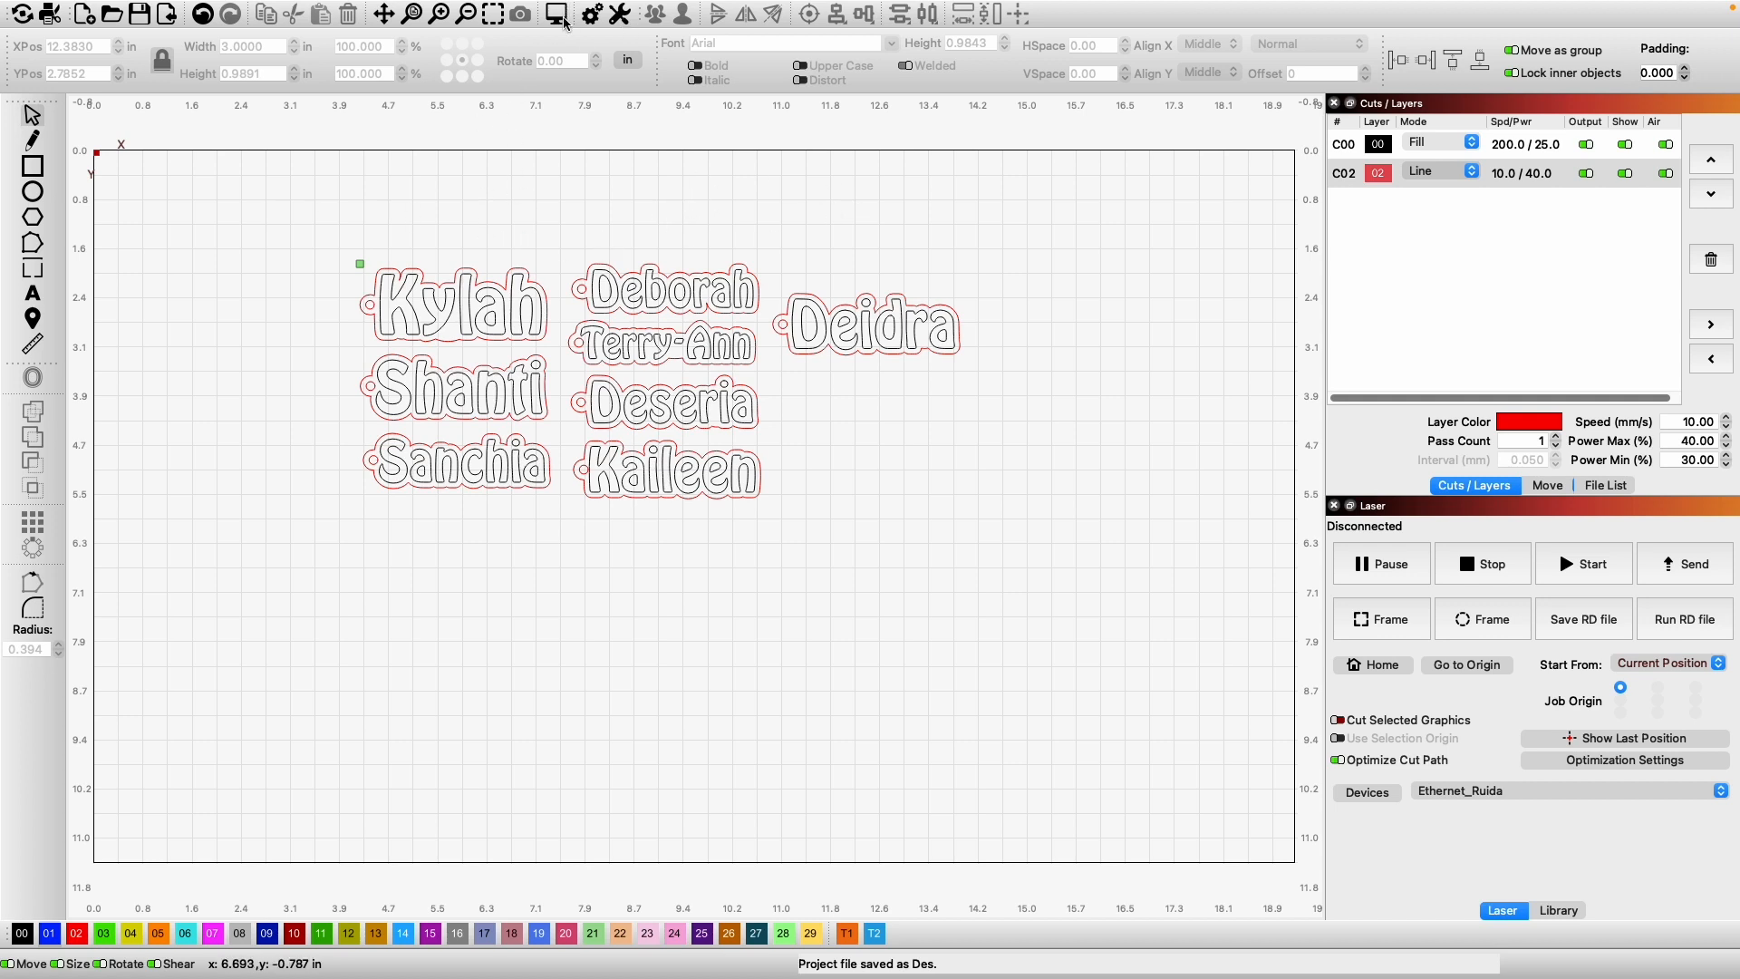
Preview the laser job and play its simulation at x 40 and x 2 playback speed, ending with the preview closed.
{"action": "left_click", "coordinate": [560, 24]}
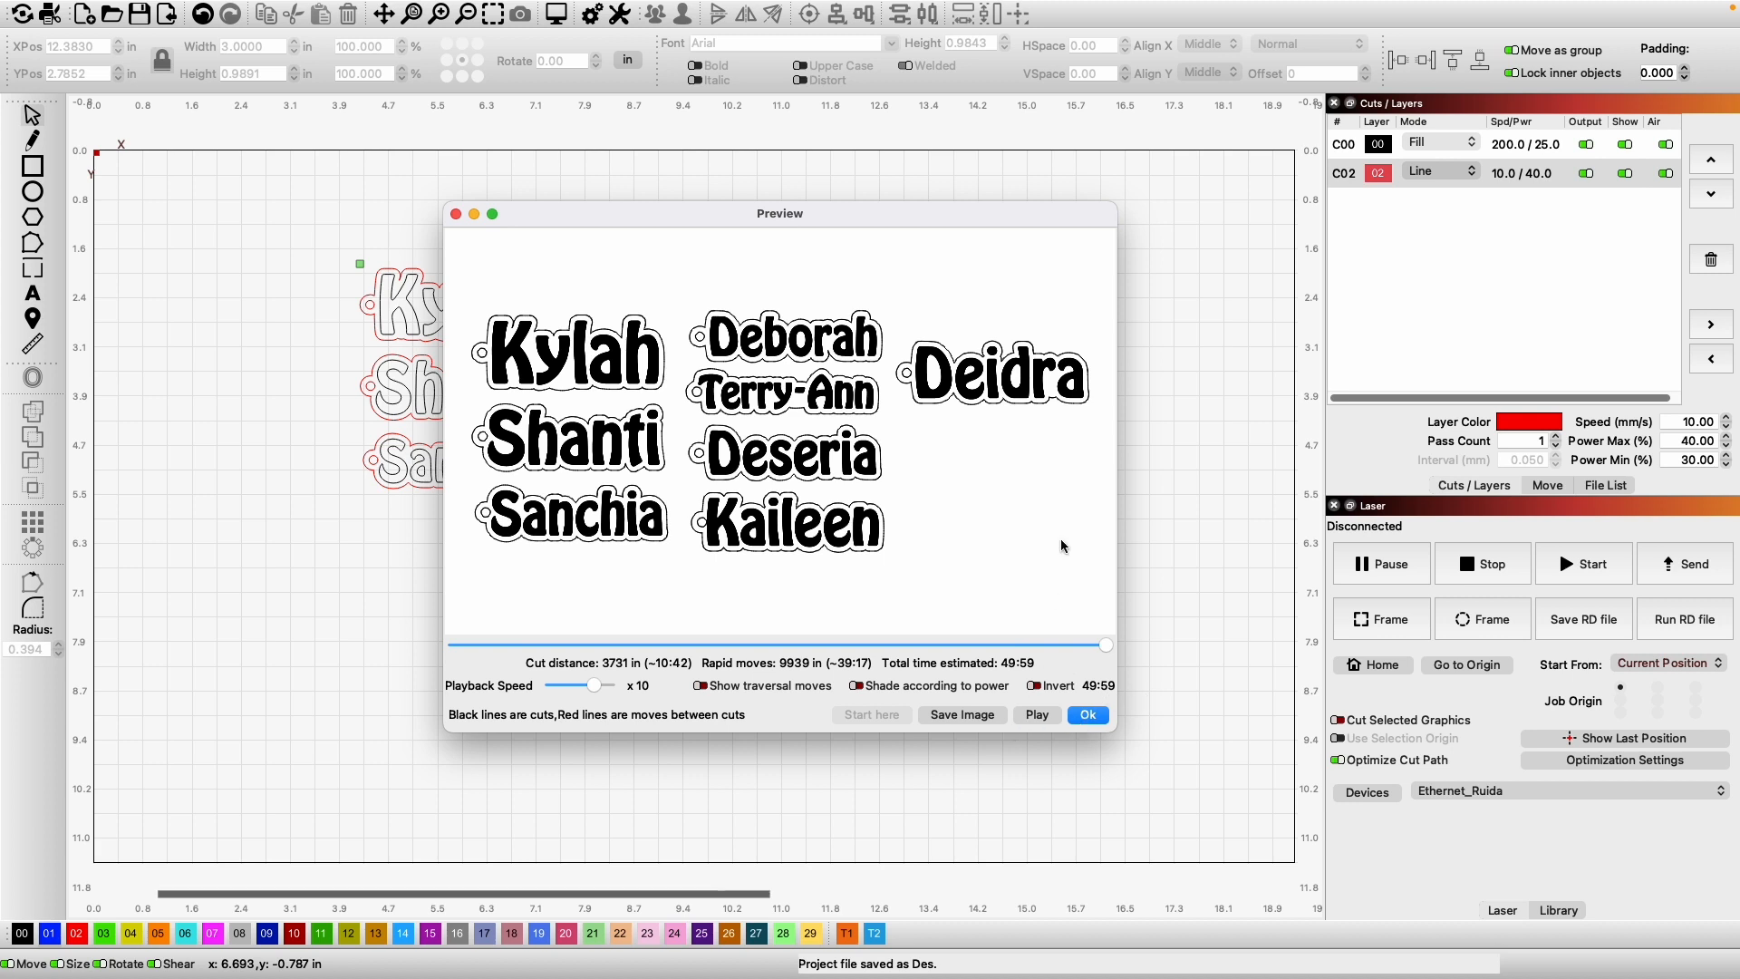
{"action": "left_click", "coordinate": [1039, 715]}
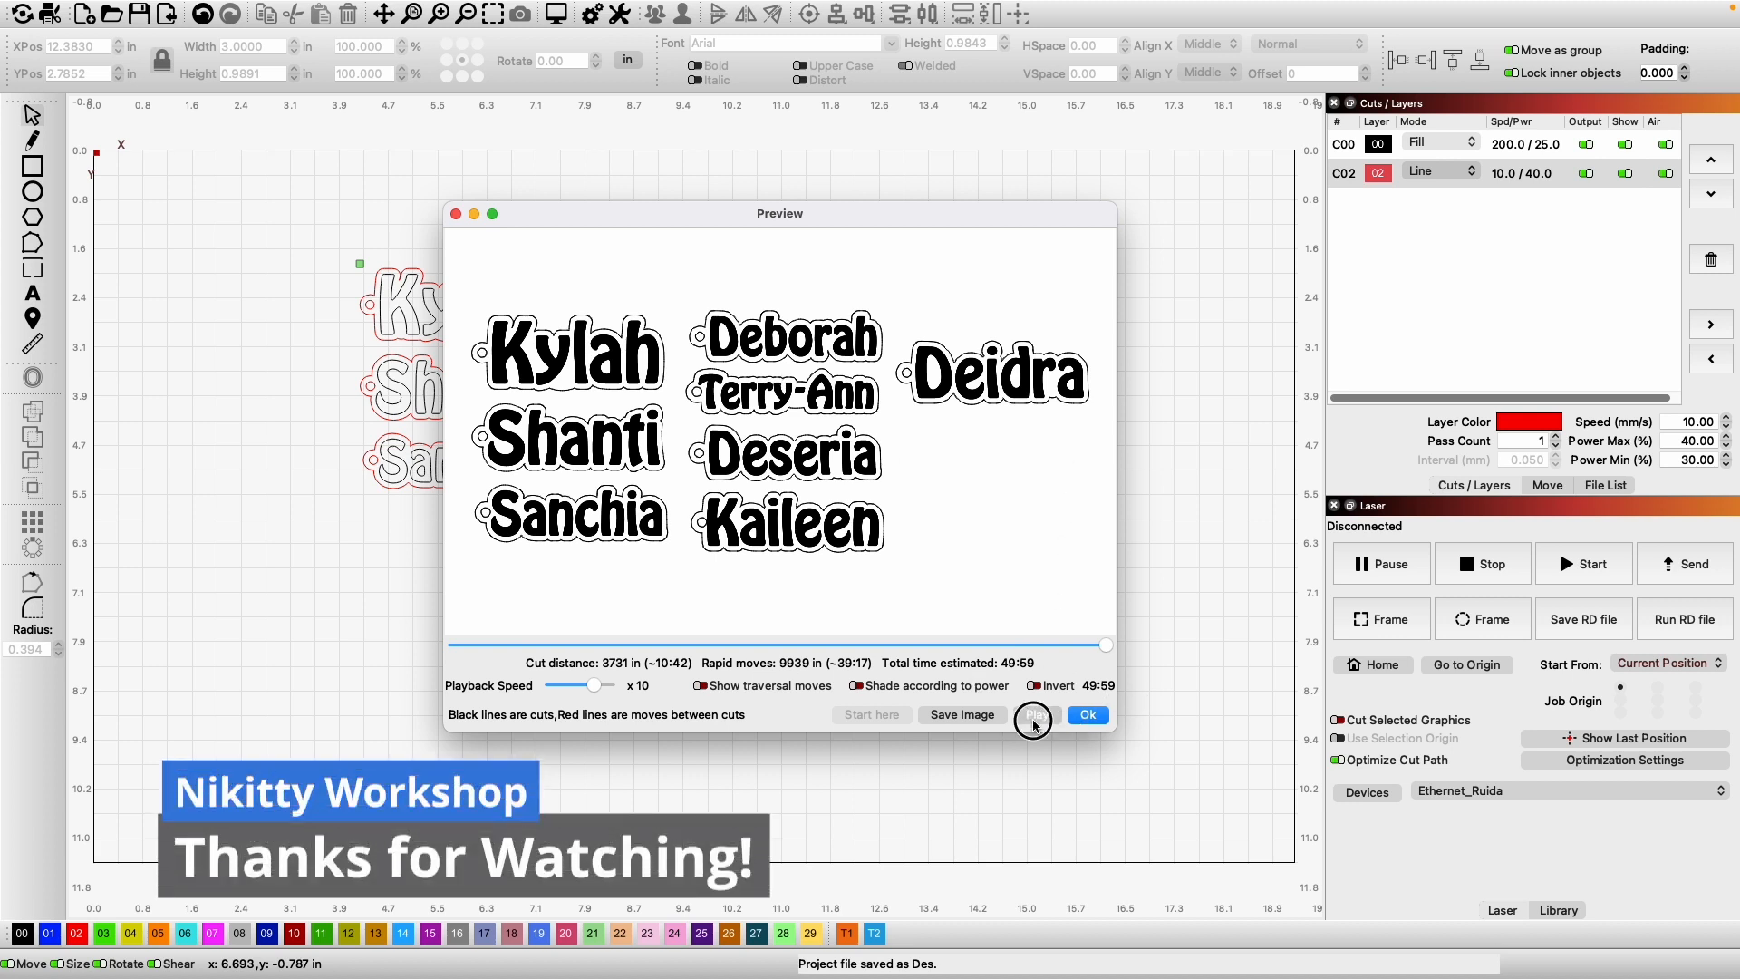
{"action": "left_click_drag", "start_coordinate": [594, 685], "coordinate": [608, 694]}
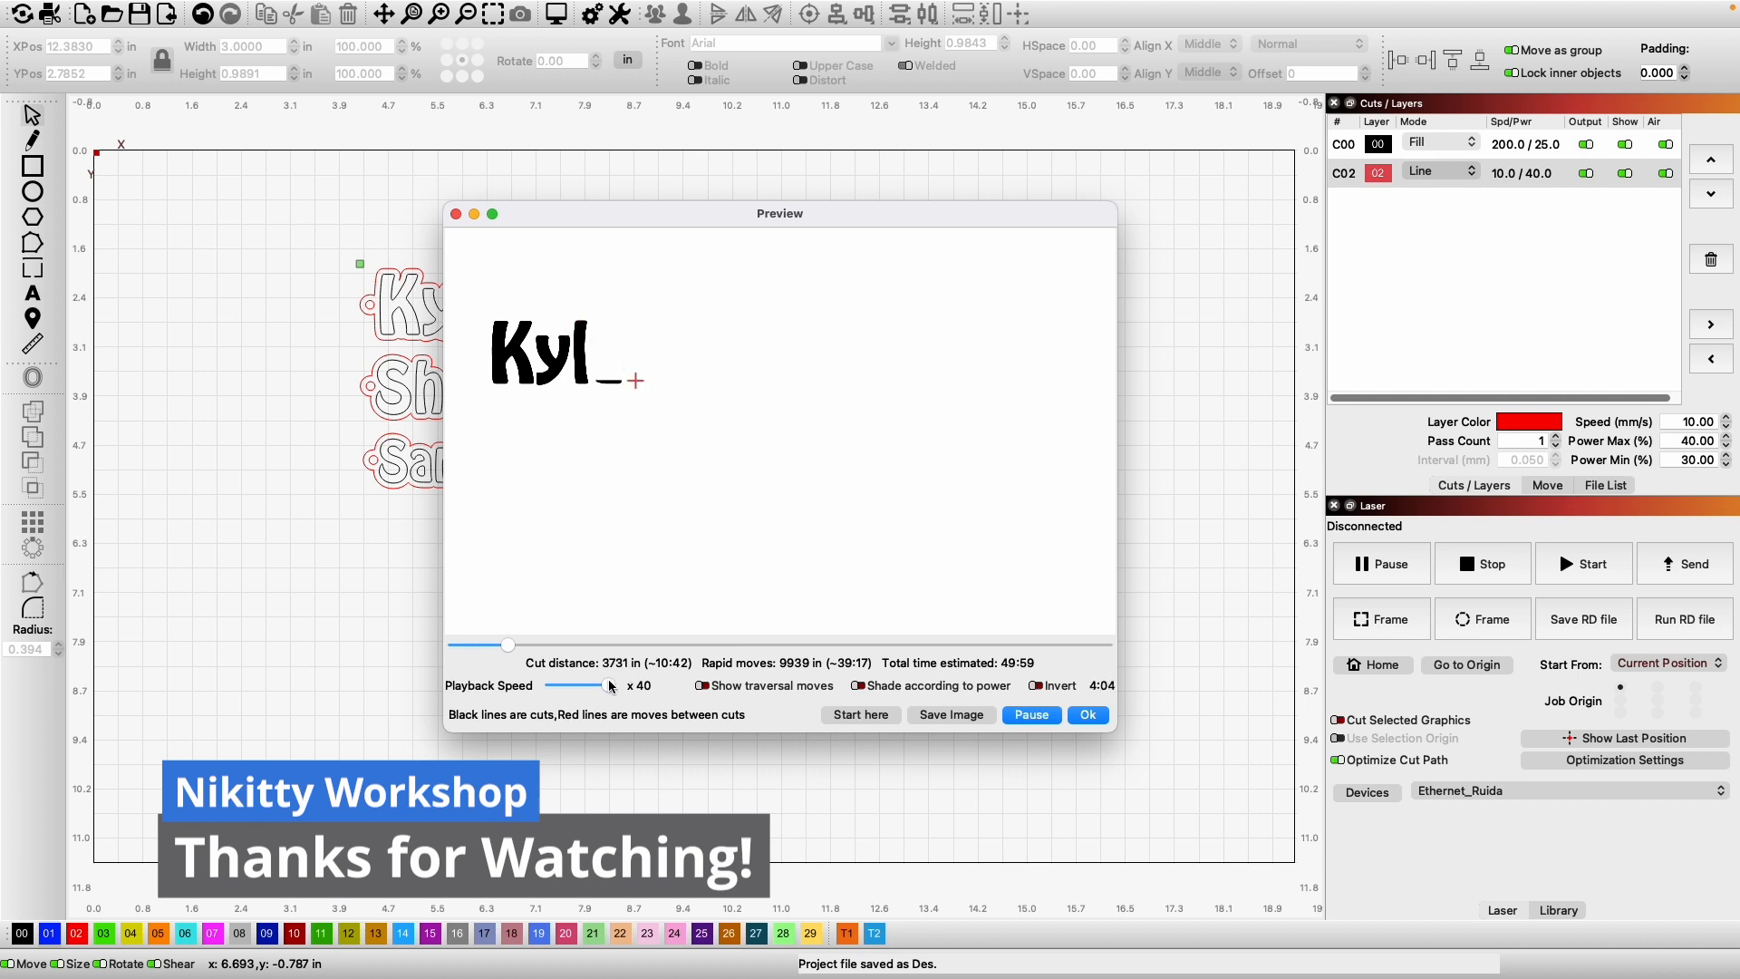
{"action": "left_click_drag", "start_coordinate": [608, 685], "coordinate": [580, 685]}
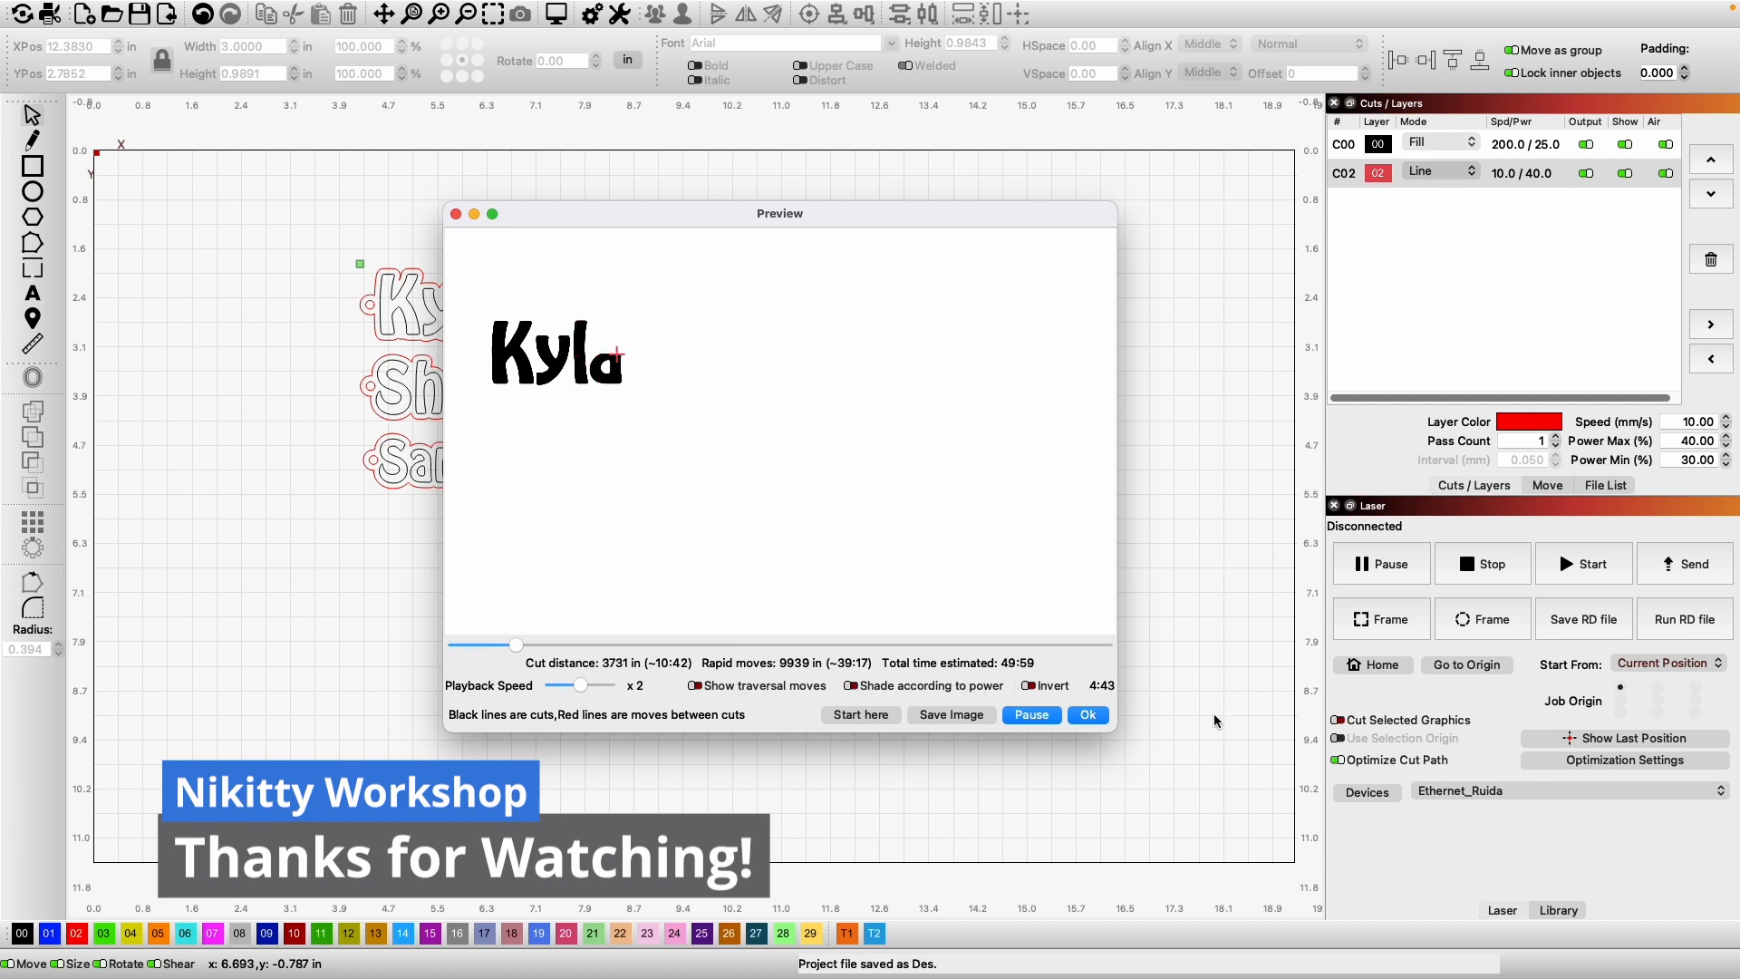
{"action": "left_click", "coordinate": [1090, 716]}
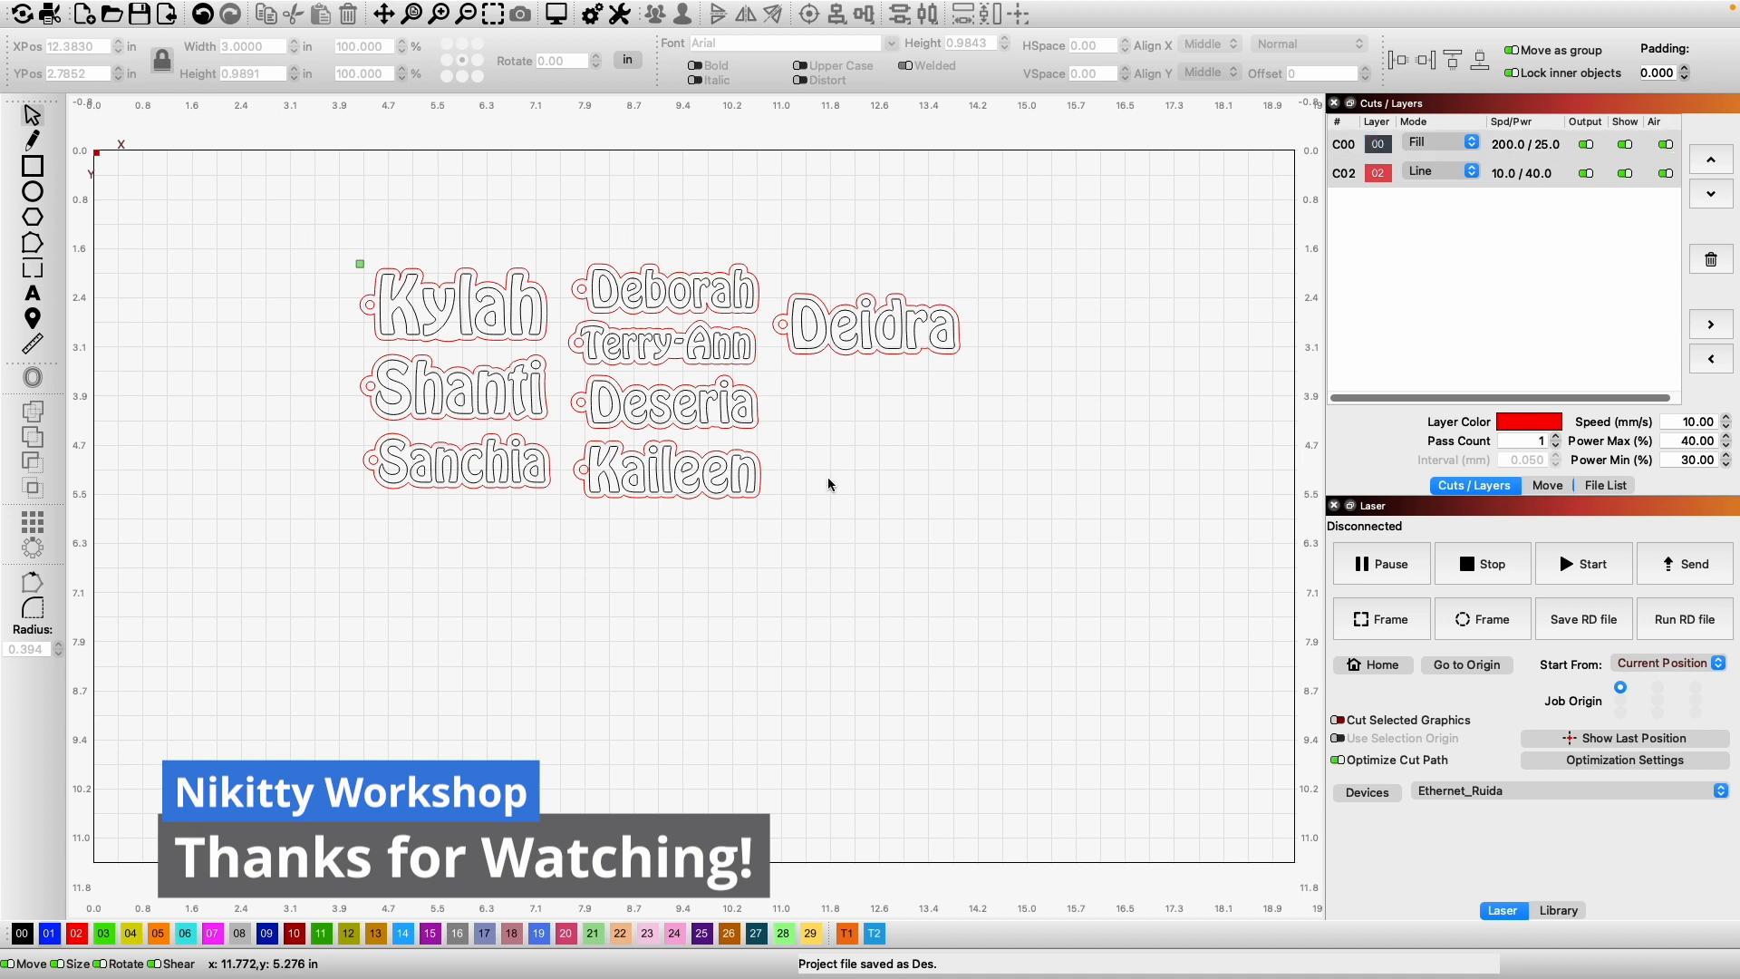
{"action": "left_click", "coordinate": [780, 426]}
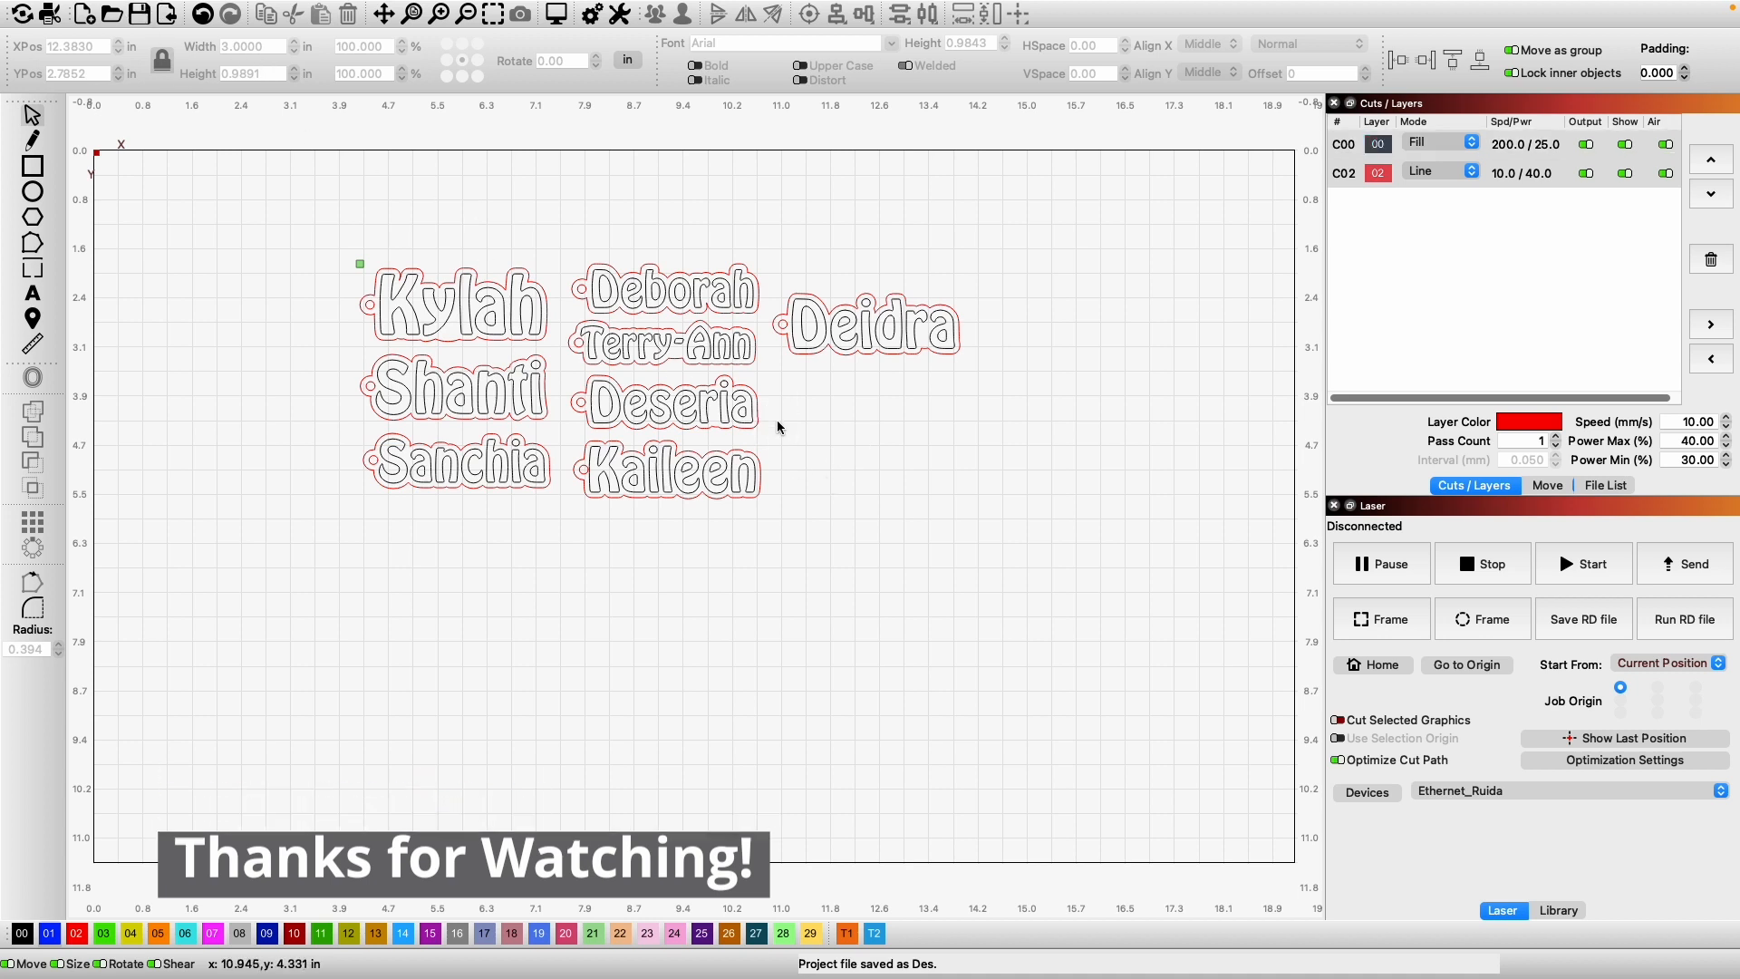